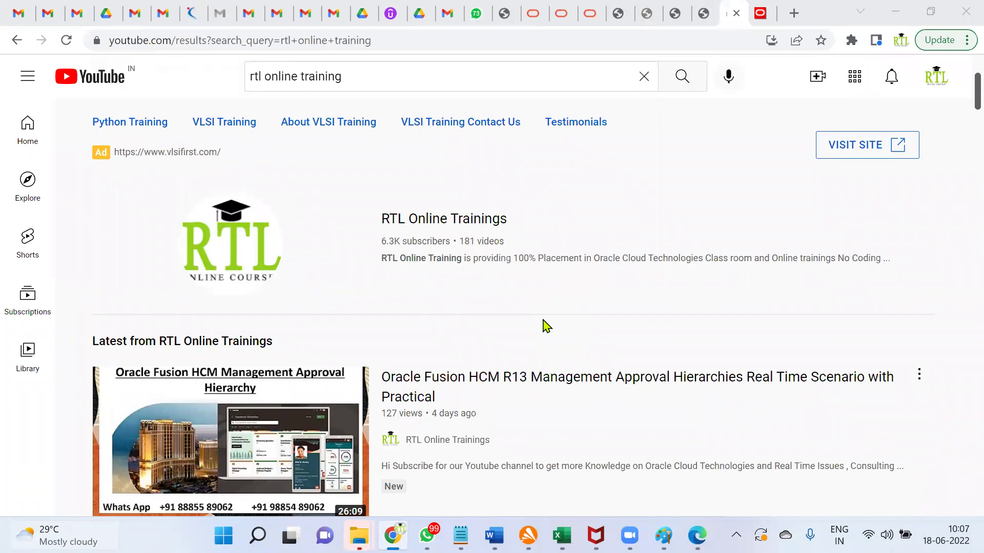
Step: Switch from Chrome's YouTube results to the untitled Notepad note holding the user names
mouse_move(461, 536)
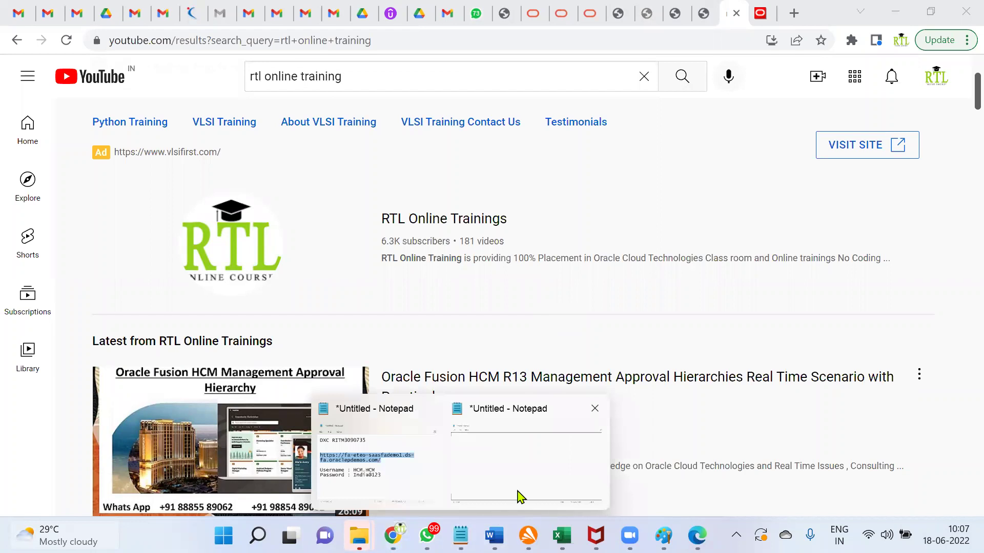
click(519, 497)
click(86, 112)
Step: Paste a user name and add the manager's user name labelled ' - Procurement Manager' above it
text(TOM.GOULD)
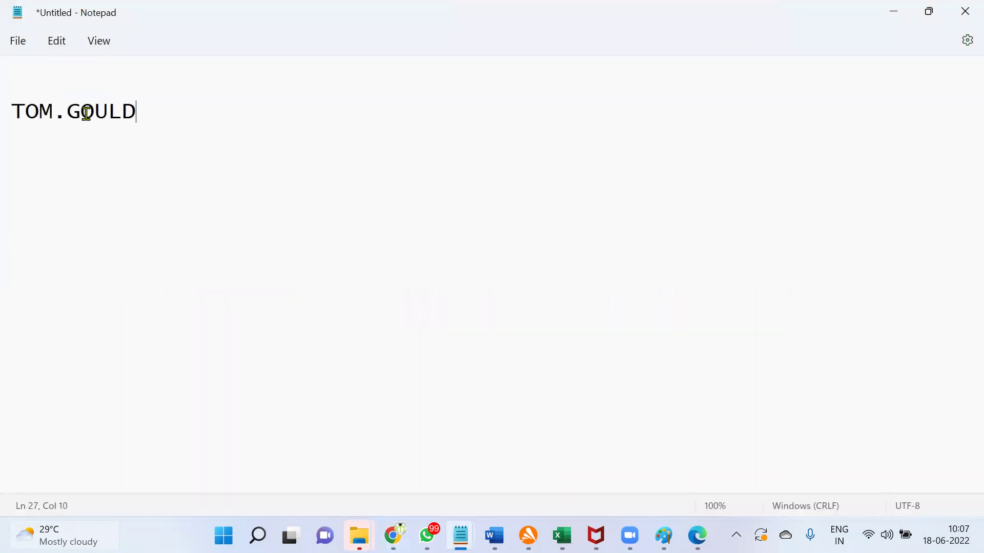
click(45, 96)
text(CALVIN.ROTH - Procur)
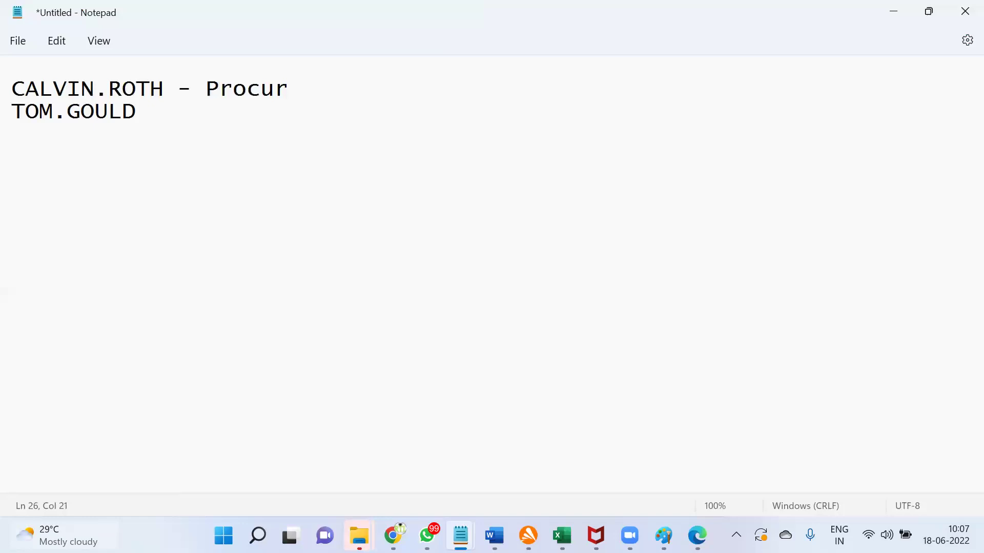
text(ement Manager)
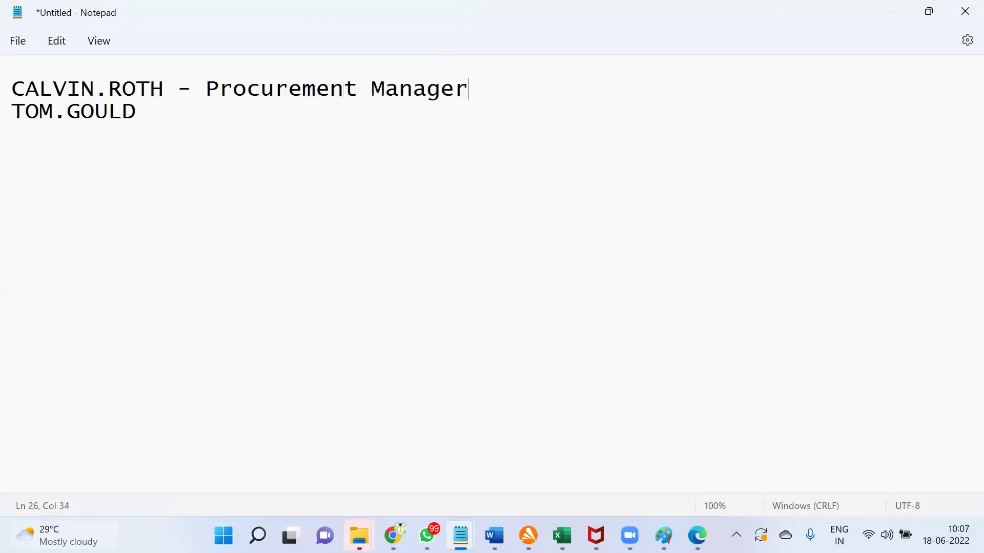
Step: Label the second user '- Supplier Contact' and start a new line below the user list
click(292, 132)
text(- Supplier COntac)
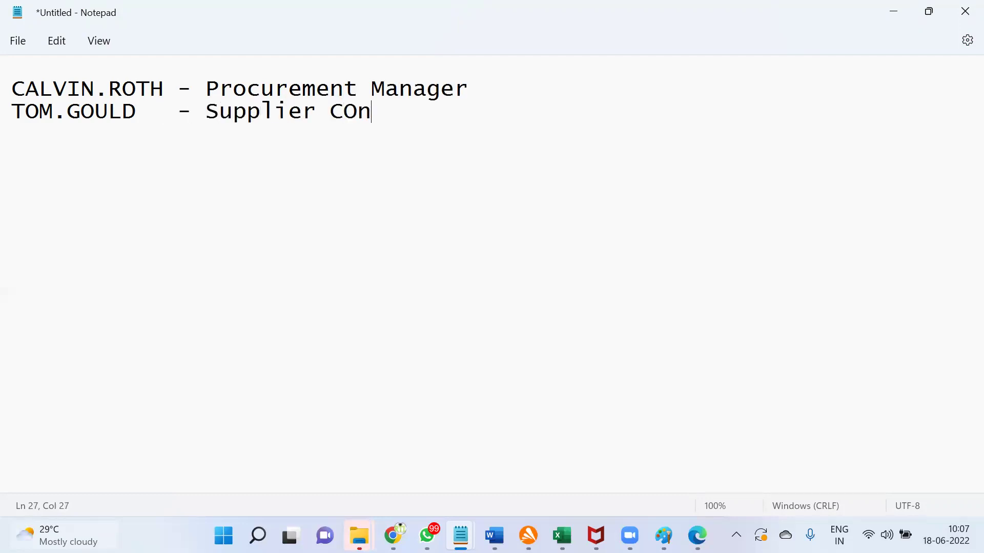
key(BackSpace)
key(BackSpace)
key(BackSpace)
key(BackSpace)
key(BackSpace)
text(ontact)
key(Return)
key(Return)
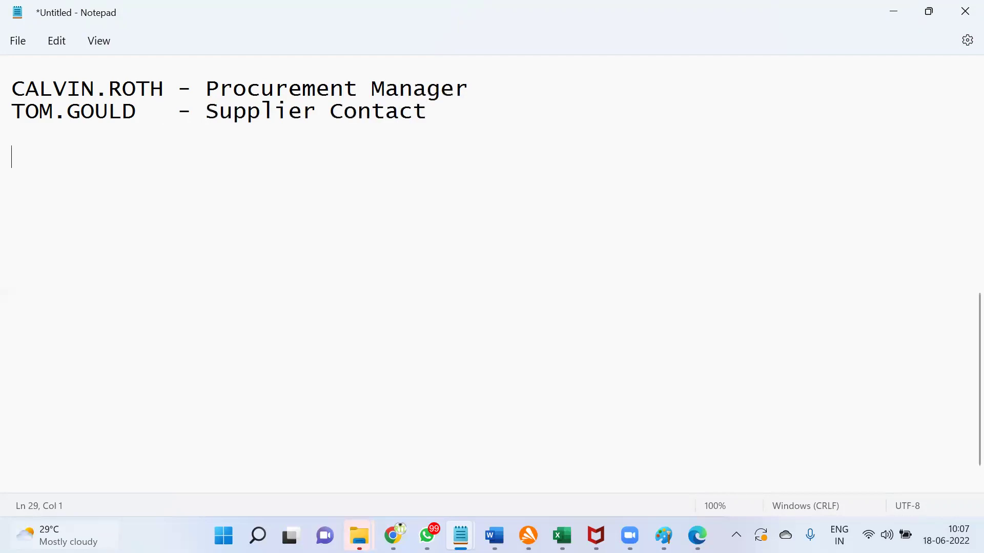
drag(165, 90, 13, 95)
Step: Write 'Procurement:' with steps 1.Requisition, 2.RFQ (Request for Quotation) => Suppliers, 3.Quotation, then begin '4.'
click(71, 183)
text(Procurement)
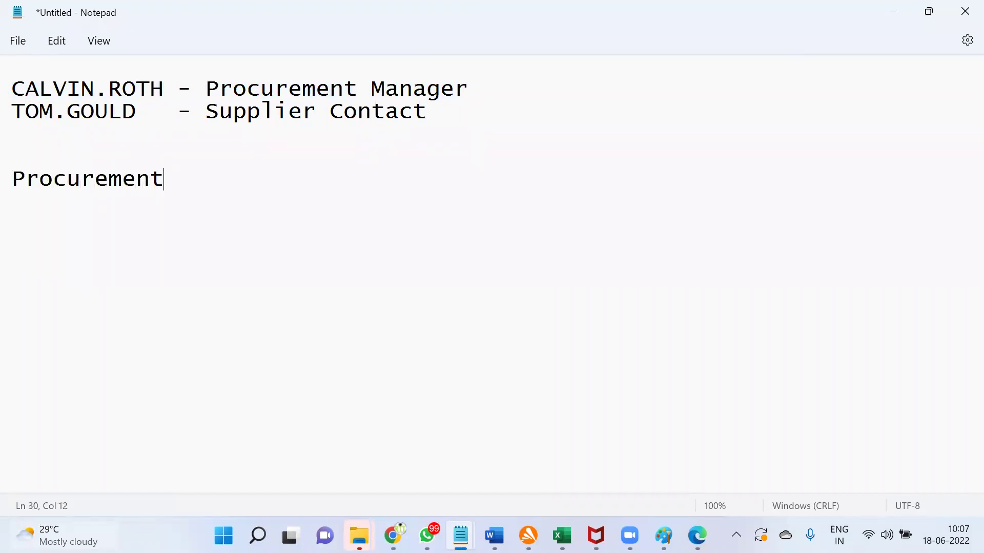
text(:)
key(Return)
text(1.Requisition)
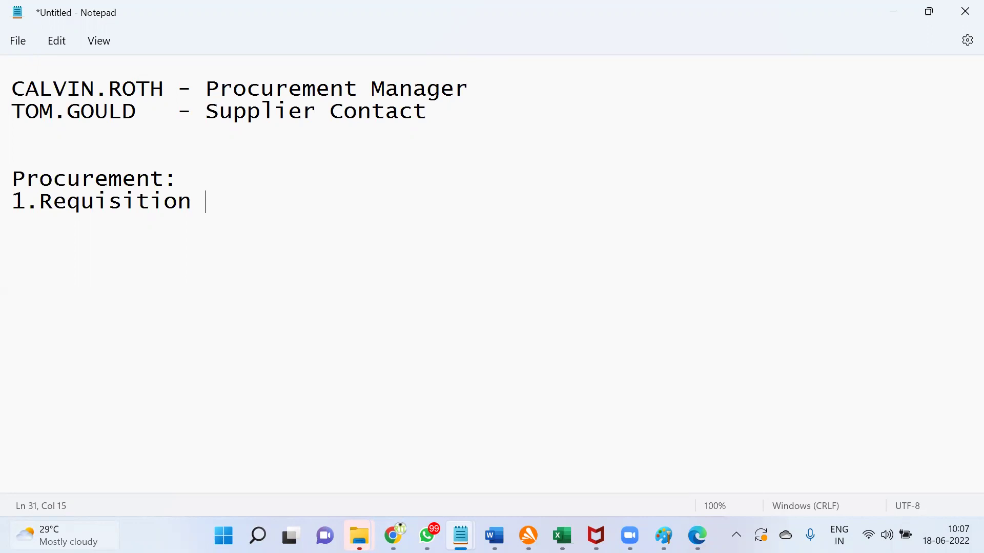
key(Return)
text(2.RFQ (Req)
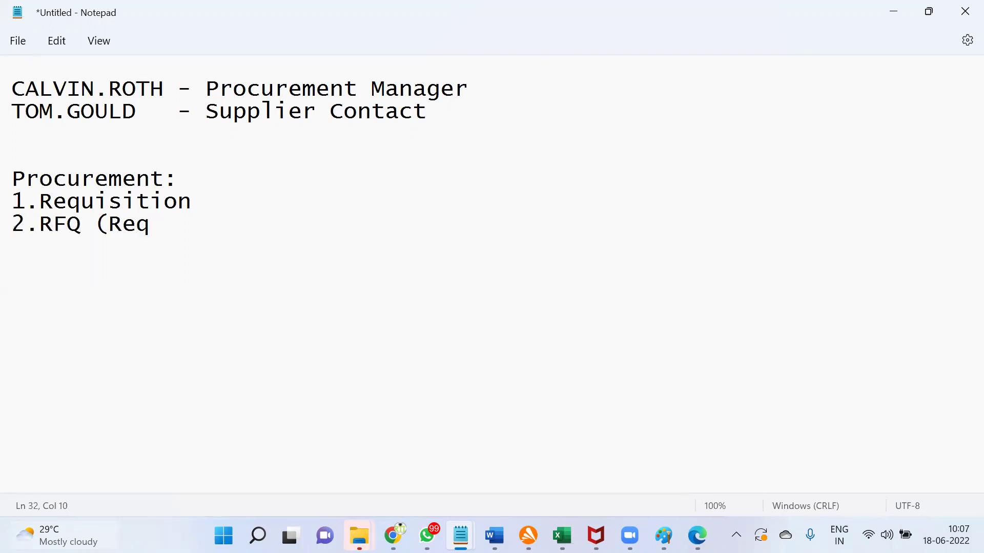
text(uest for Quo)
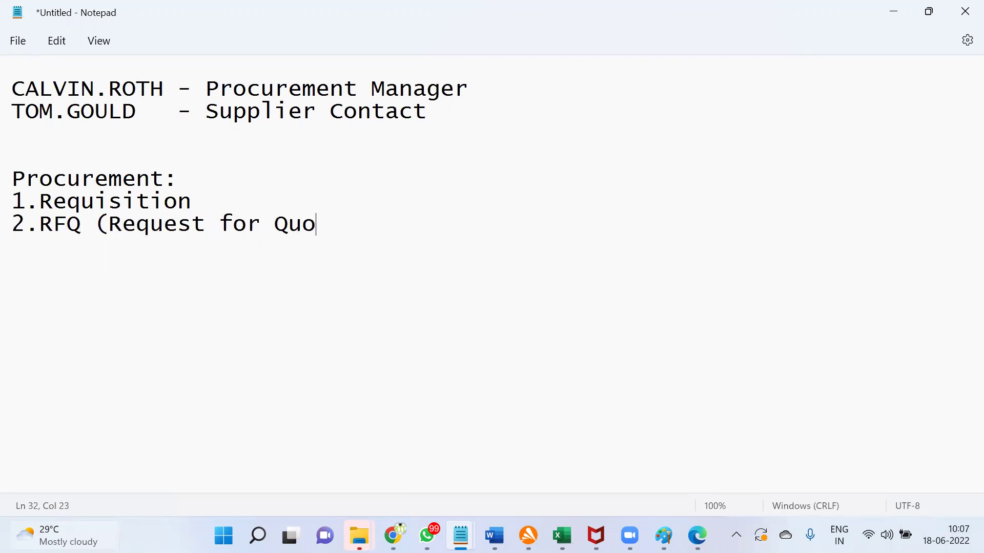
text(tation) =)
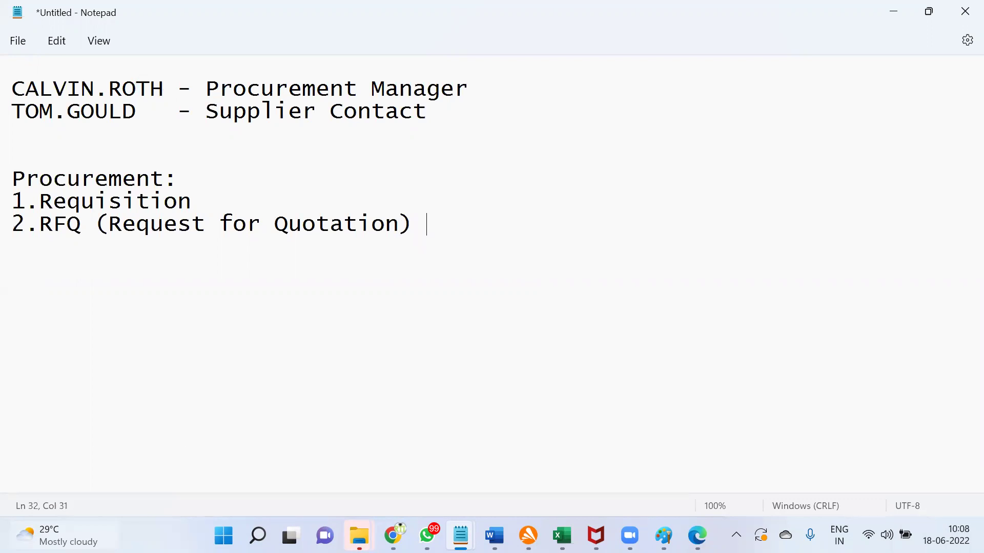
text(> Suppliers )
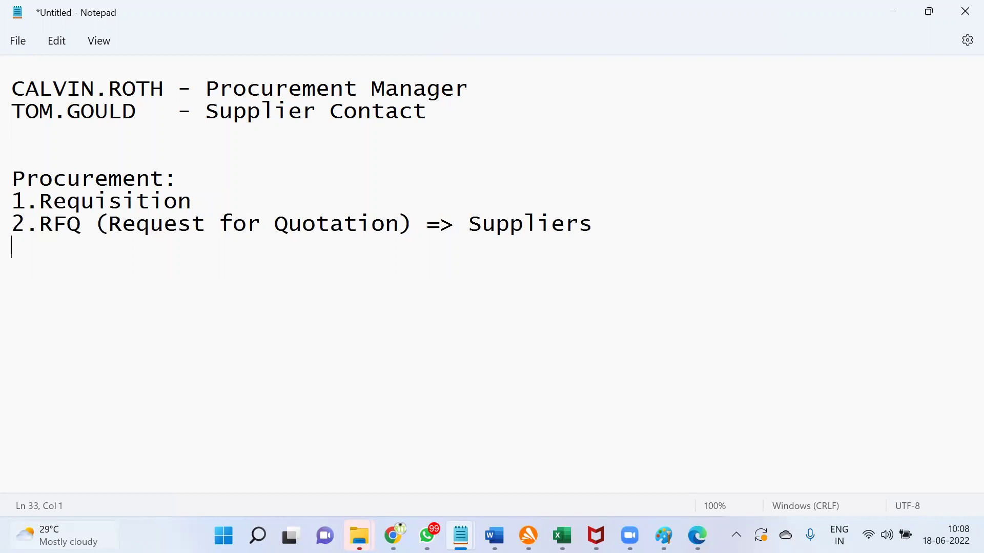
text(3.Quotation : Docu)
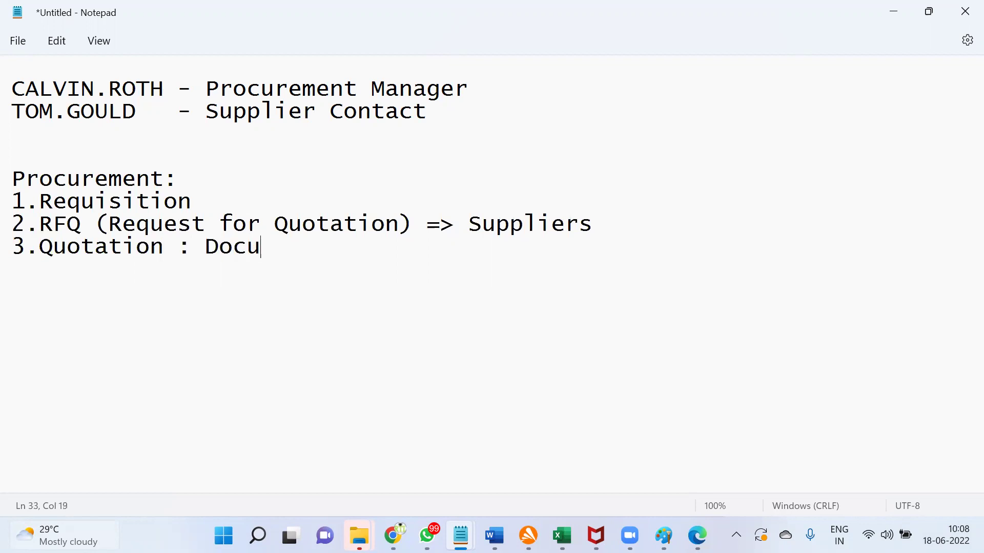
text(ment which we wi)
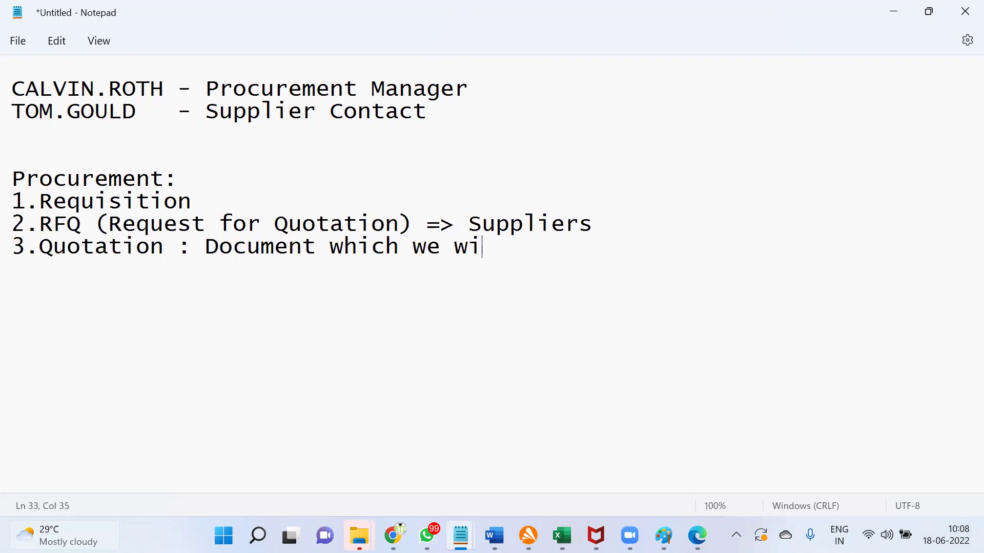
text(ll receive fro)
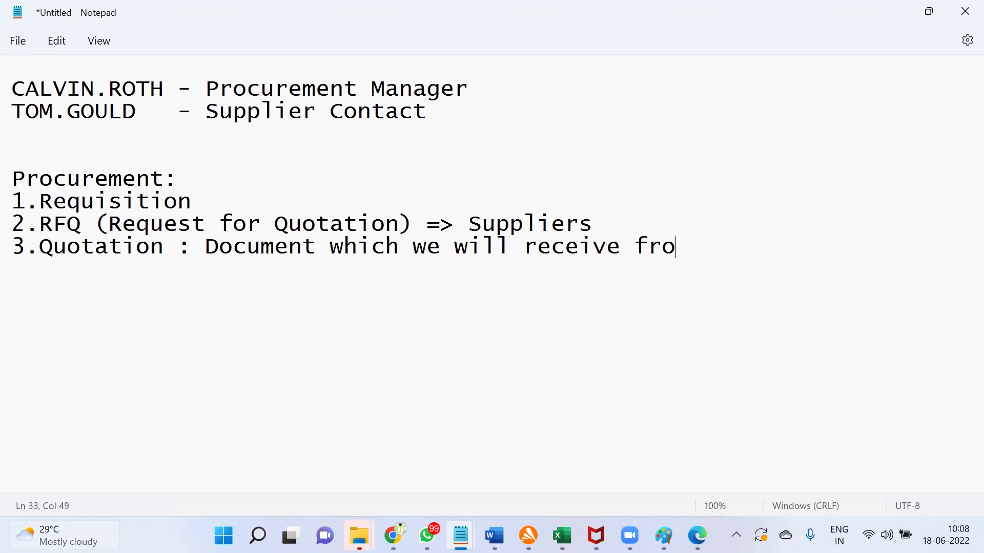
text(m Suppliers)
key(Return)
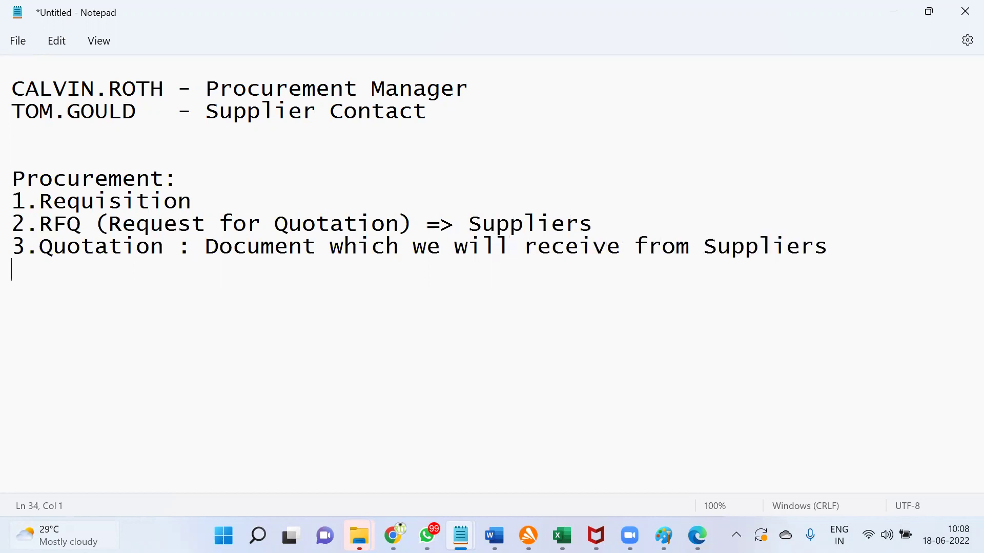
text(4.)
Step: Add steps 4 Quote Analysis, 5 Create PO = Legal Document, and 6 Receive the Goods in the Inventory
text(Quote )
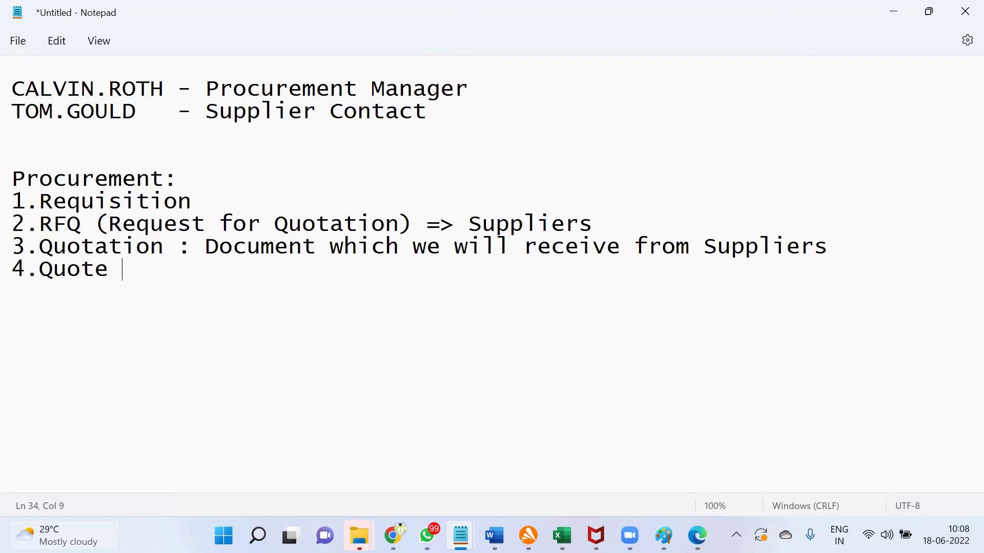
text(Analysis)
key(Return)
text(5.Cr)
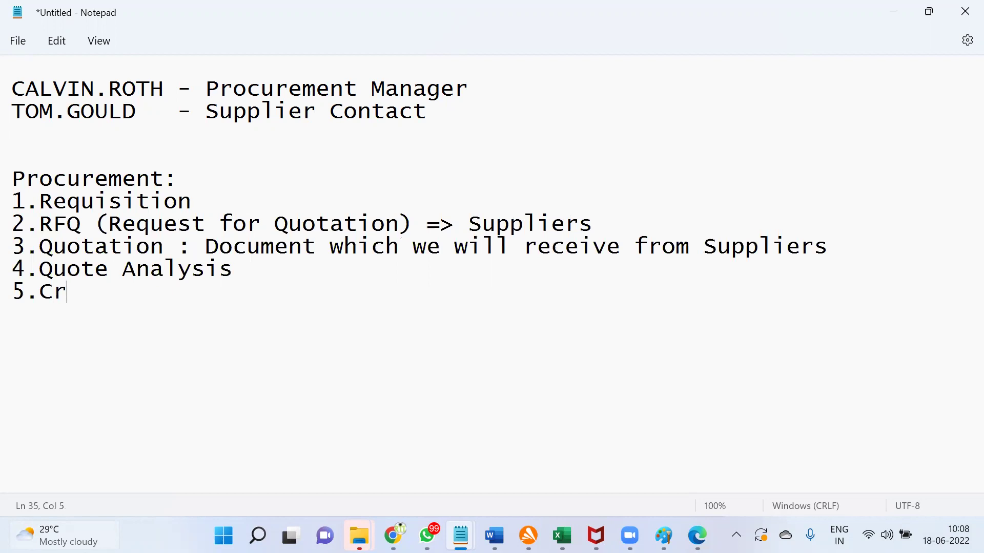
text(eate PO =)
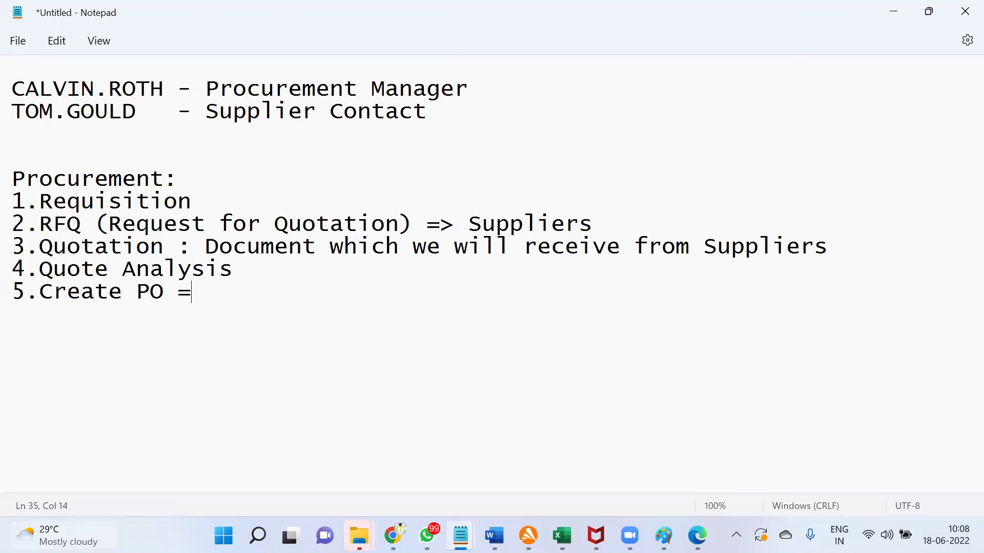
text( Legal Docu)
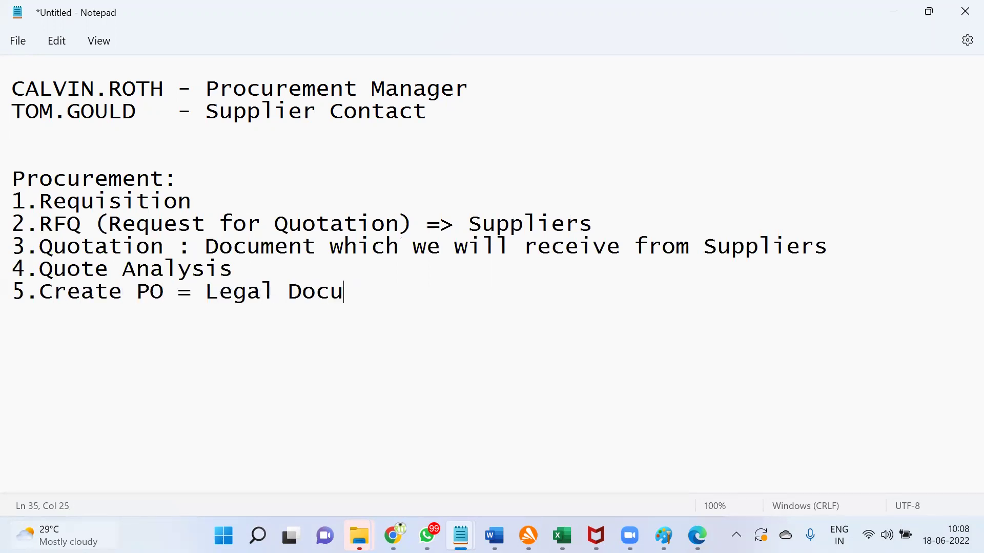
text(ment we are )
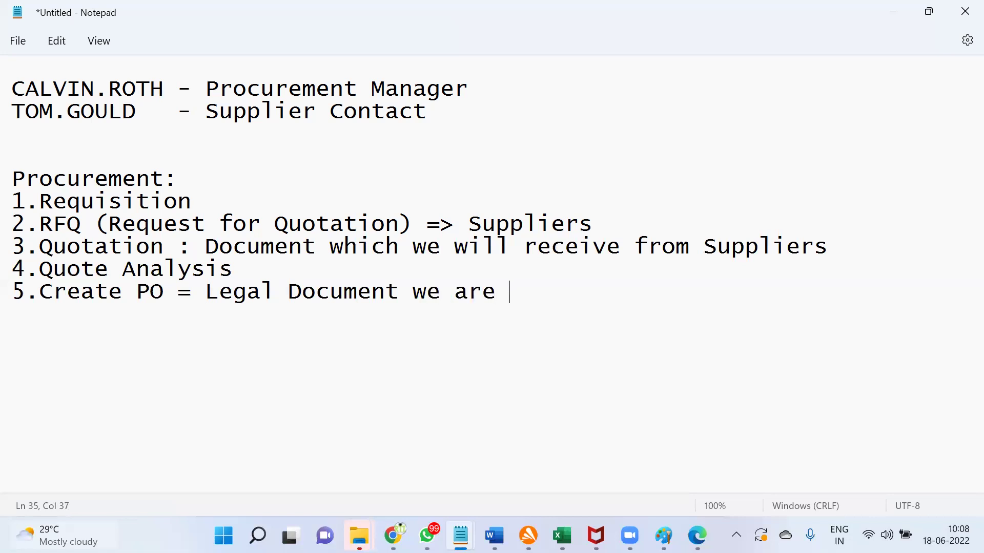
text(going to gi)
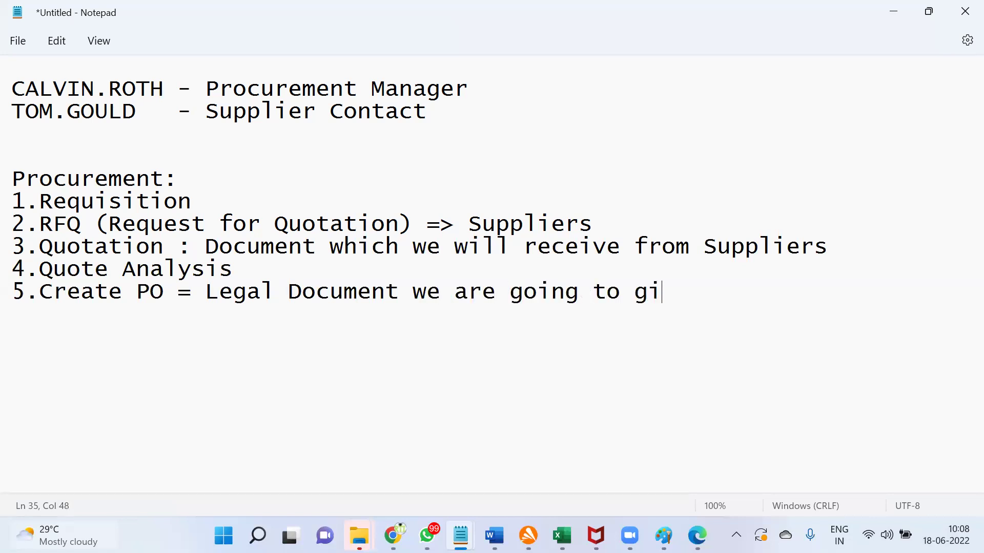
text(ve to supplier)
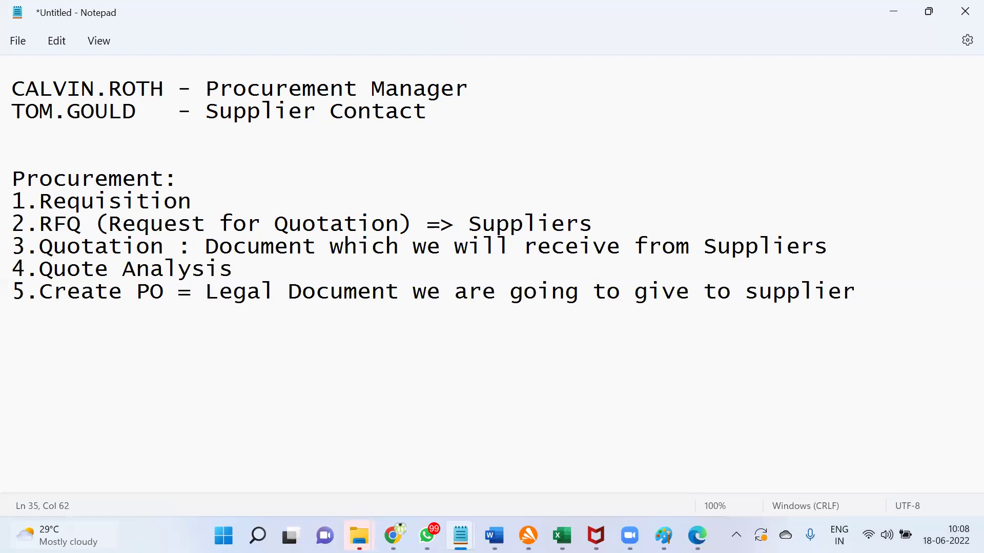
key(Return)
text(6.Receive th)
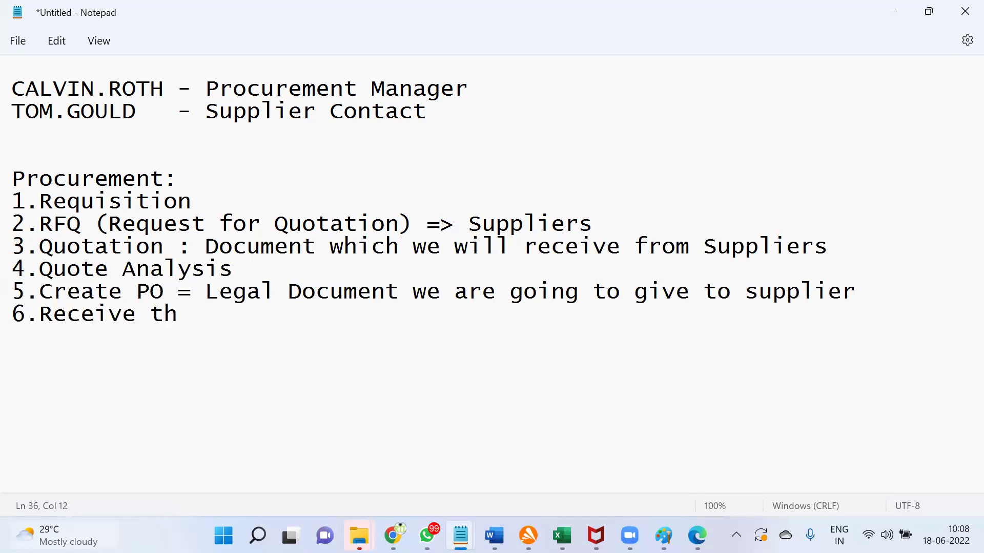
text(e Goods in )
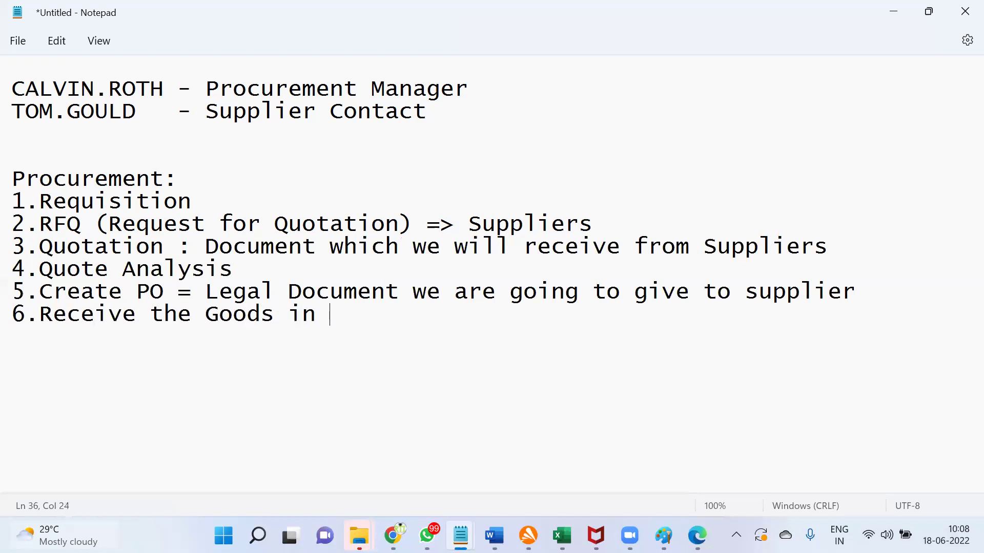
text(the Inventory)
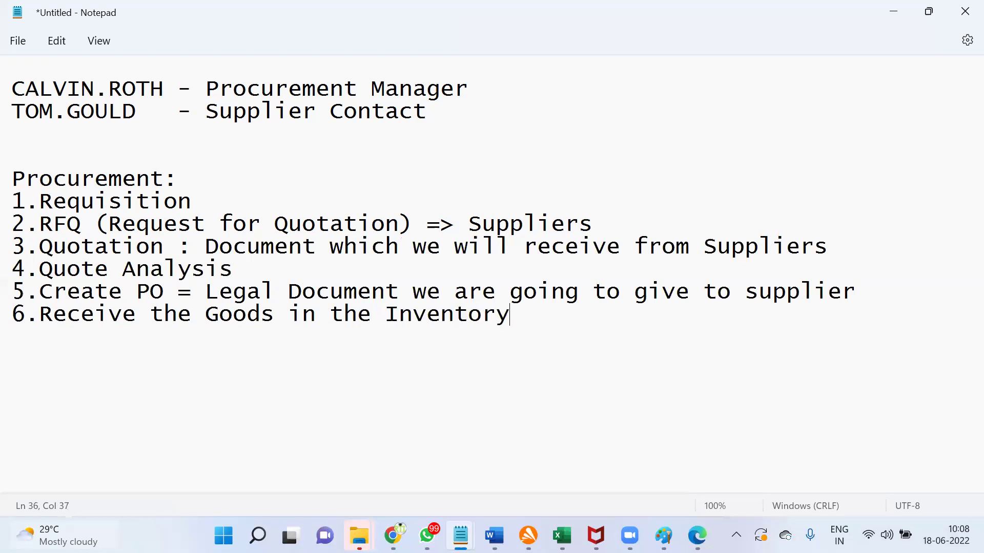
key(Return)
Step: Add step 7 Create Invoice with sub-steps Validated, Approval, Accounted and Transfer to GL
text(7.Create Invoice)
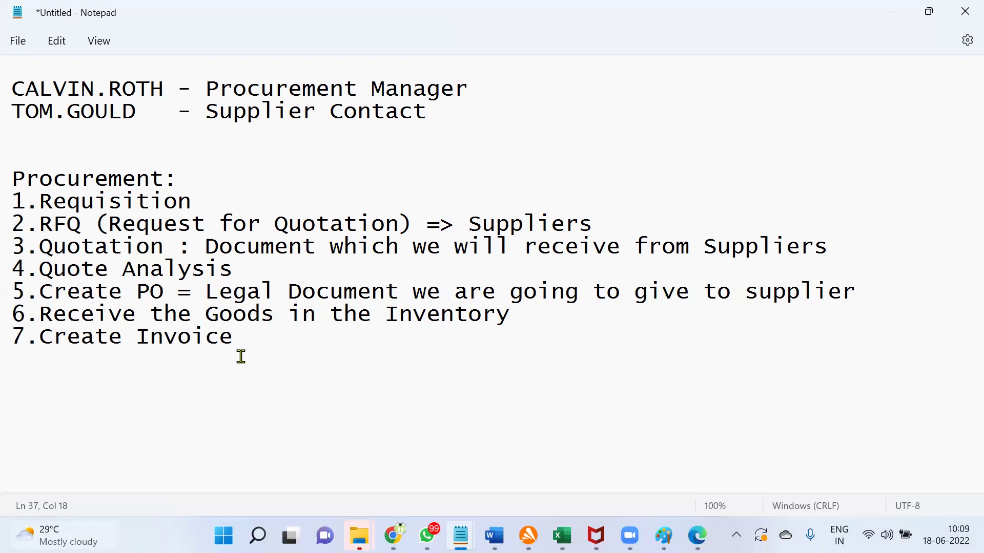
text(- Validated)
key(Return)
text(Accou)
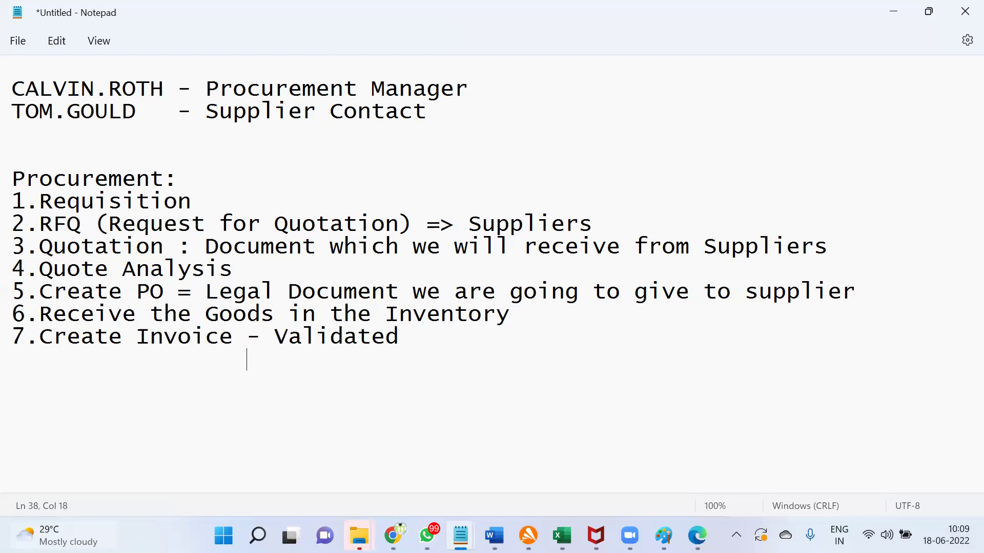
text(nted)
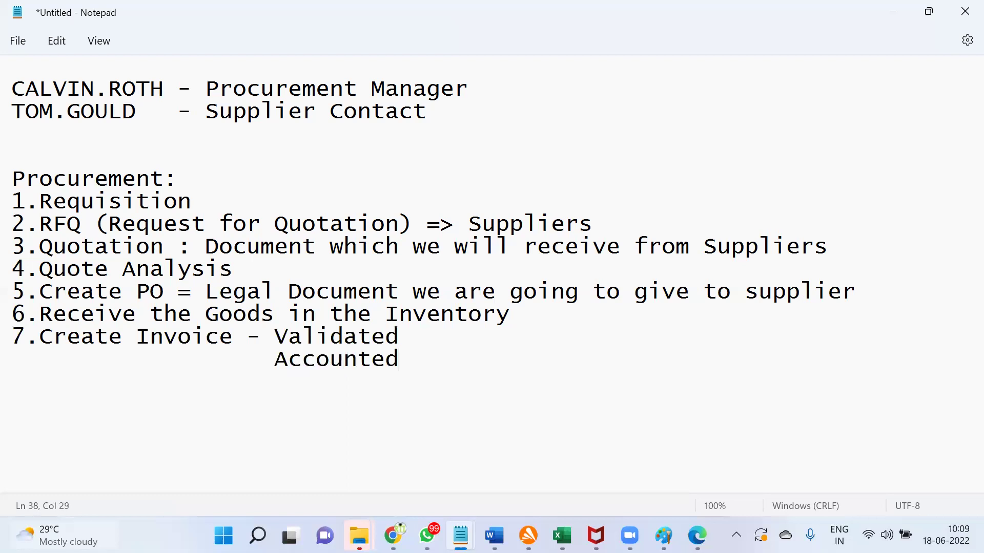
click(395, 340)
key(Return)
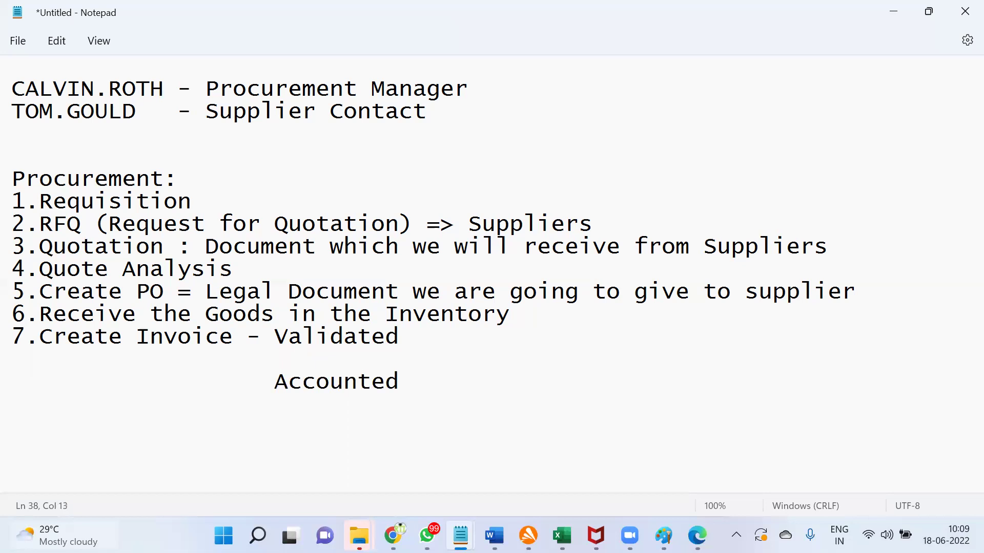
text(Approval)
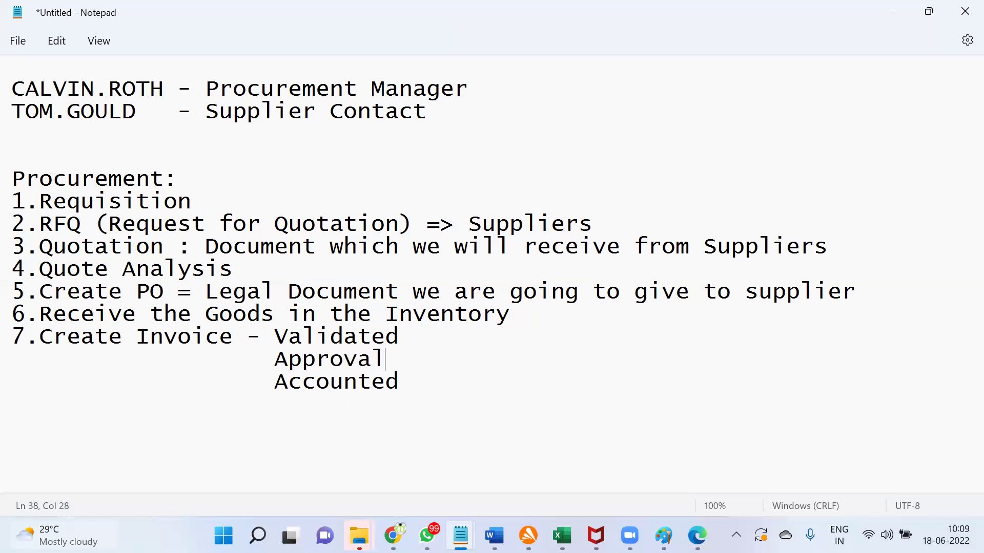
click(415, 389)
key(Return)
text(Transfer to)
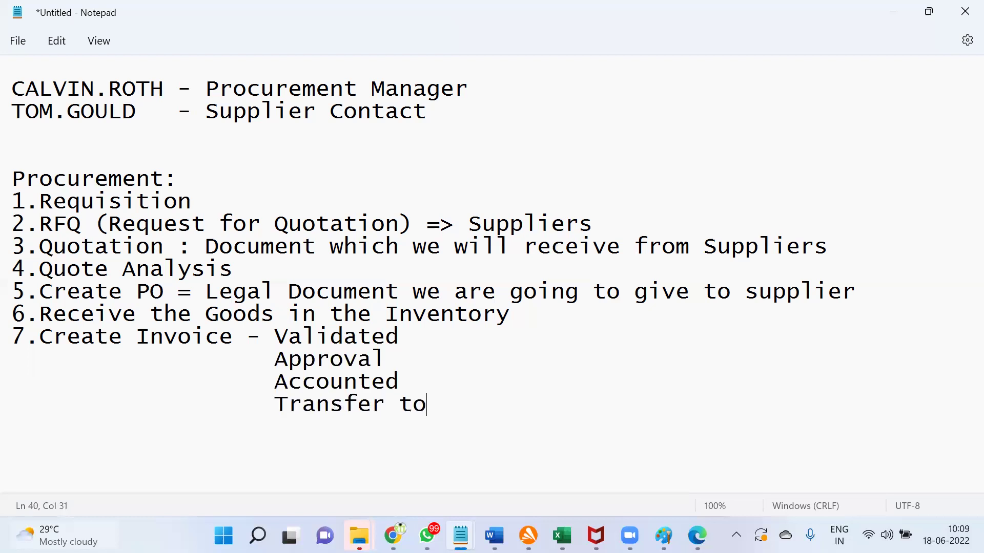
text( GL)
Step: Start step 8 'Payment to Supplier (cash,Check,C' on a new line
key(Return)
text(8.)
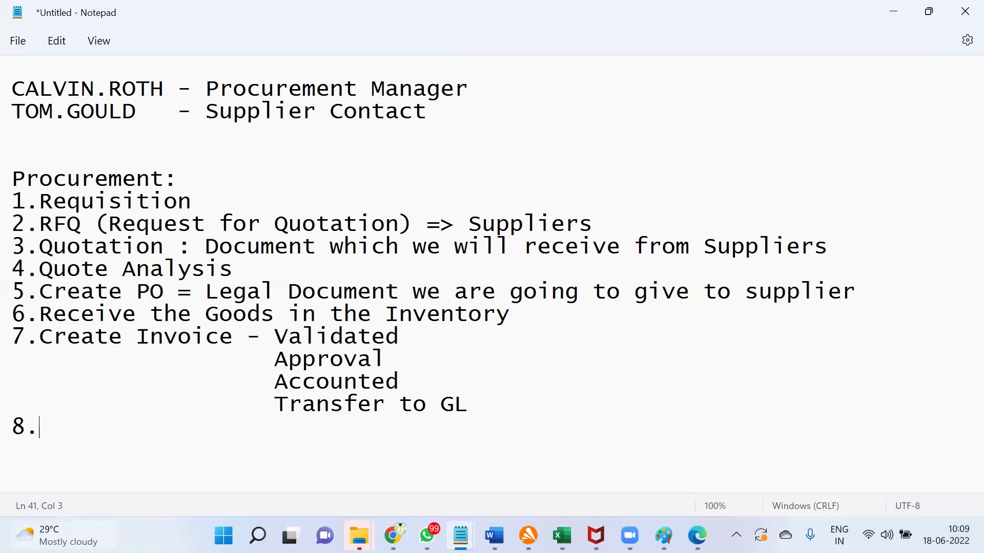
text(Payment to Supplier )
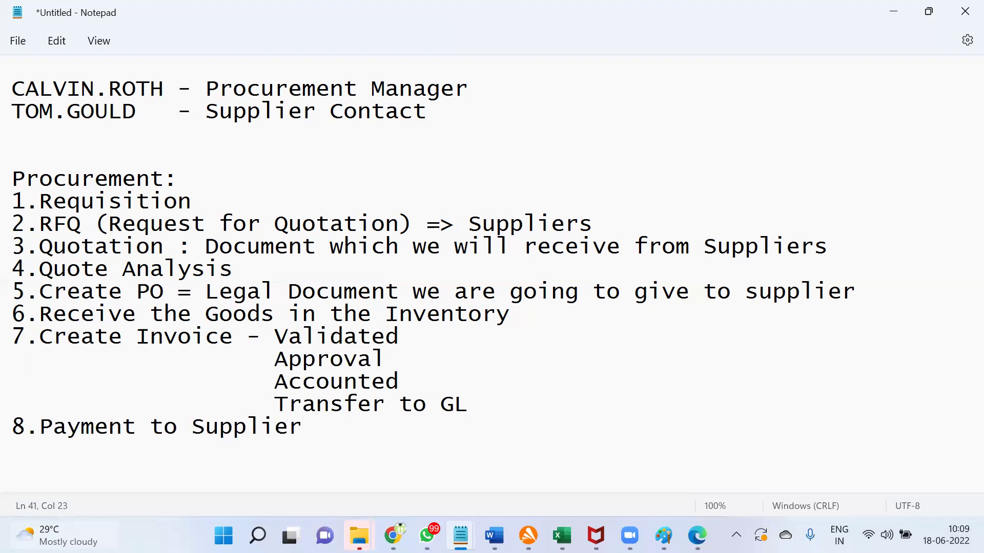
text((cash,Check,C)
Step: Finish step 8's methods with 'DD,EFT,Wire...)' and add Accounted and Transfer to GL sub-lines
key(BackSpace)
text(DD,EFT,)
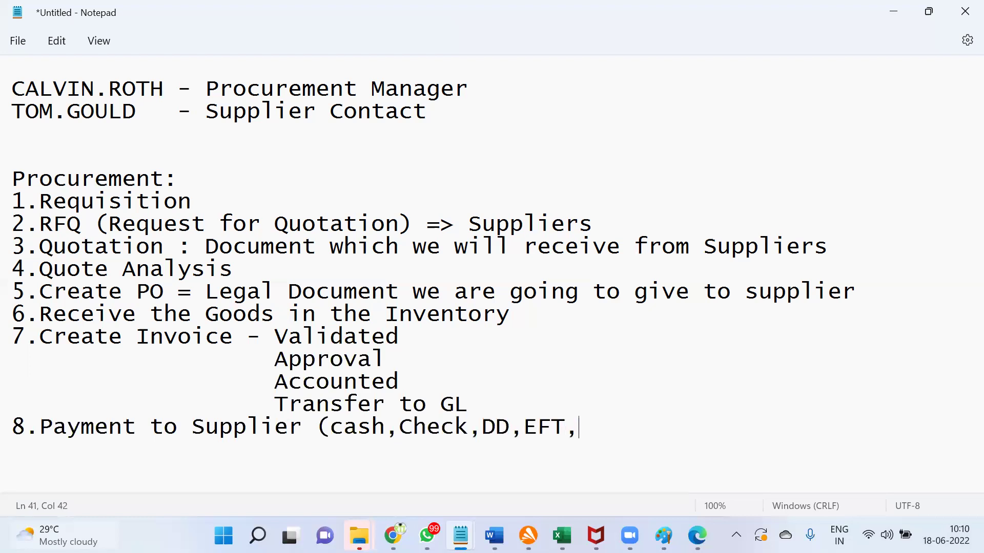
text(Wire...))
key(Return)
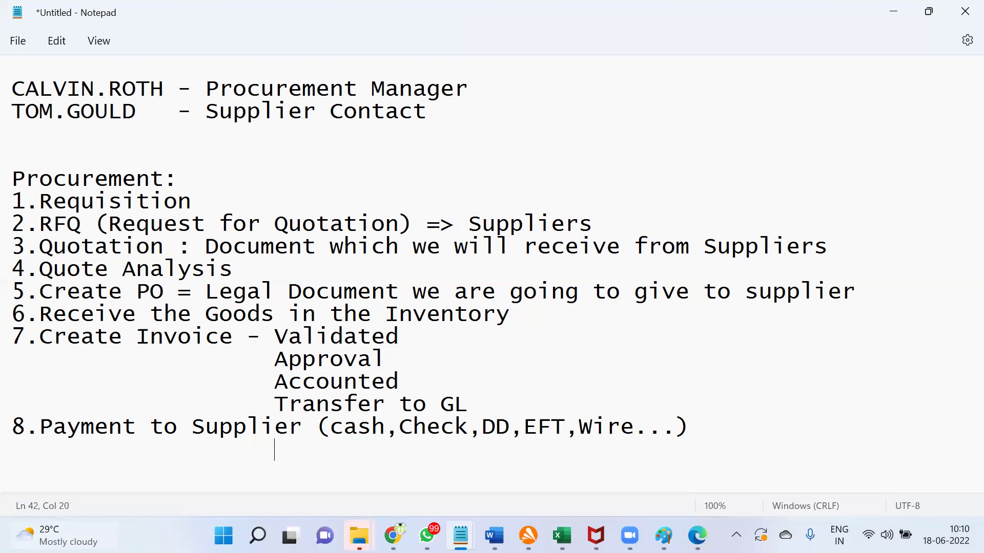
text(Va)
key(BackSpace)
key(BackSpace)
text(Accoun)
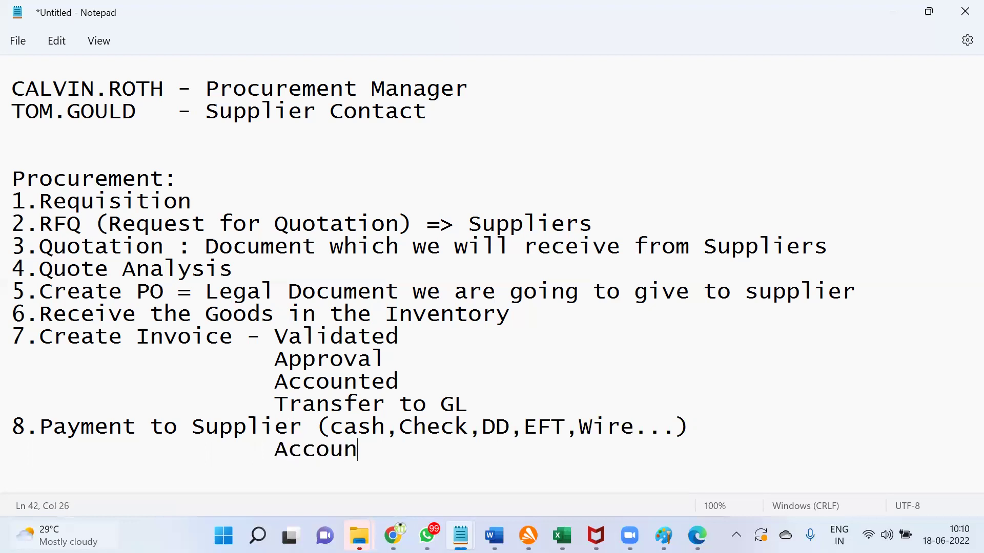
text(ted)
key(Return)
key(BackSpace)
text(Transfer)
text(to GL)
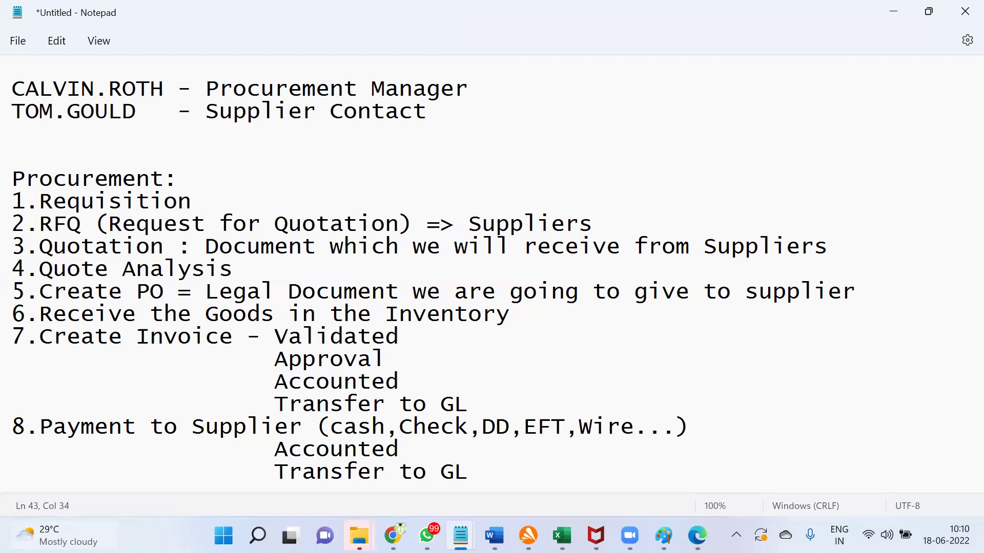
Step: Add step 9 'Verify this acoounts in General Ledger and Post.' and begin a 'us1' line below
key(Return)
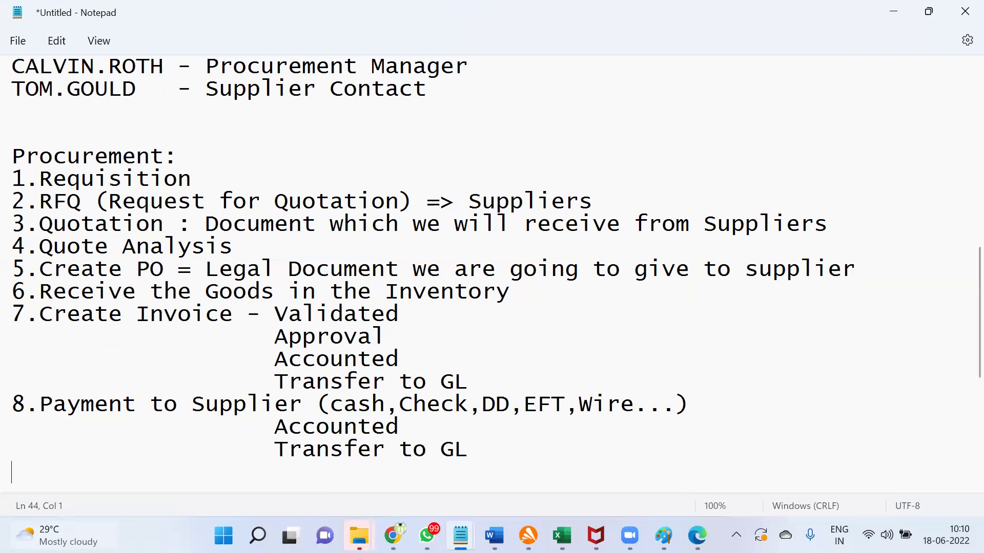
text(9.Verify th)
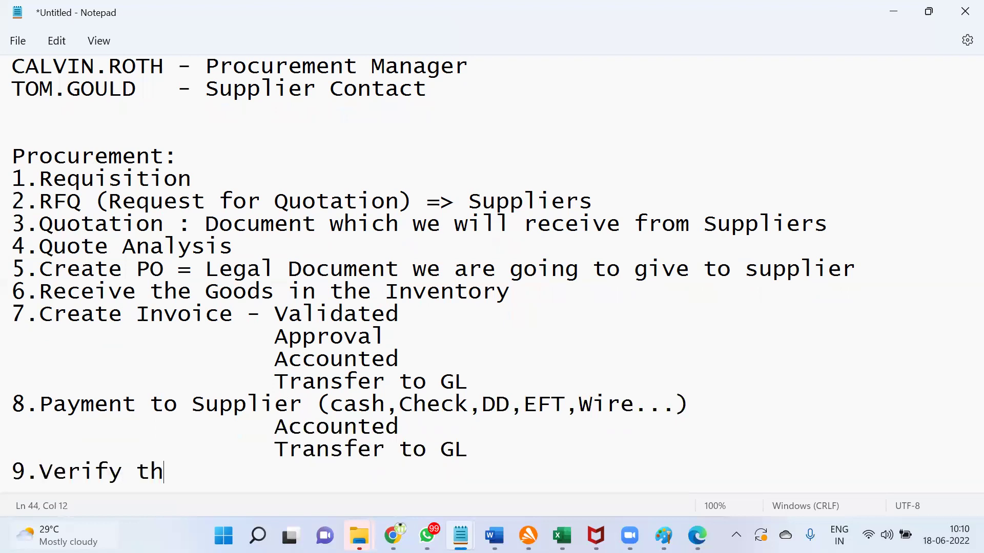
text(is acoounts i)
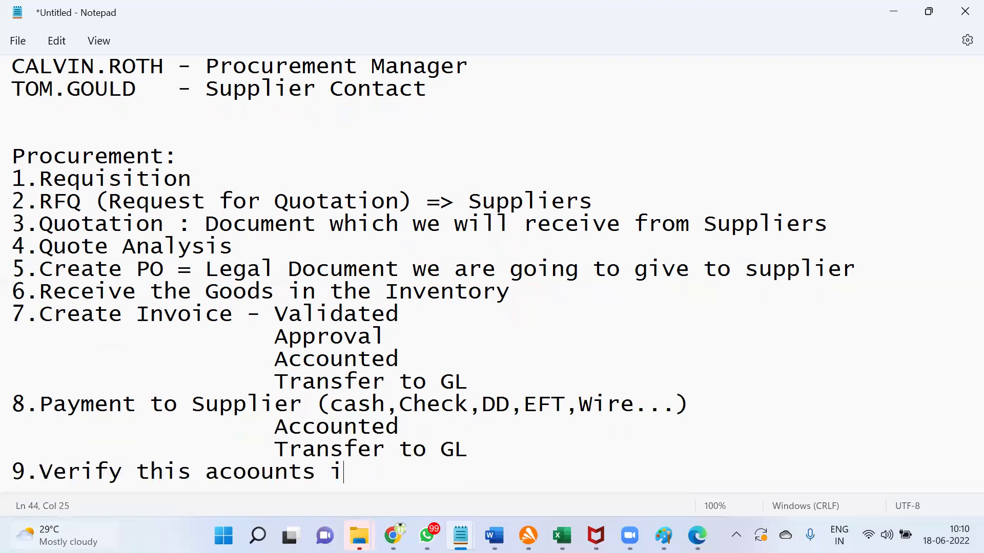
text(n General )
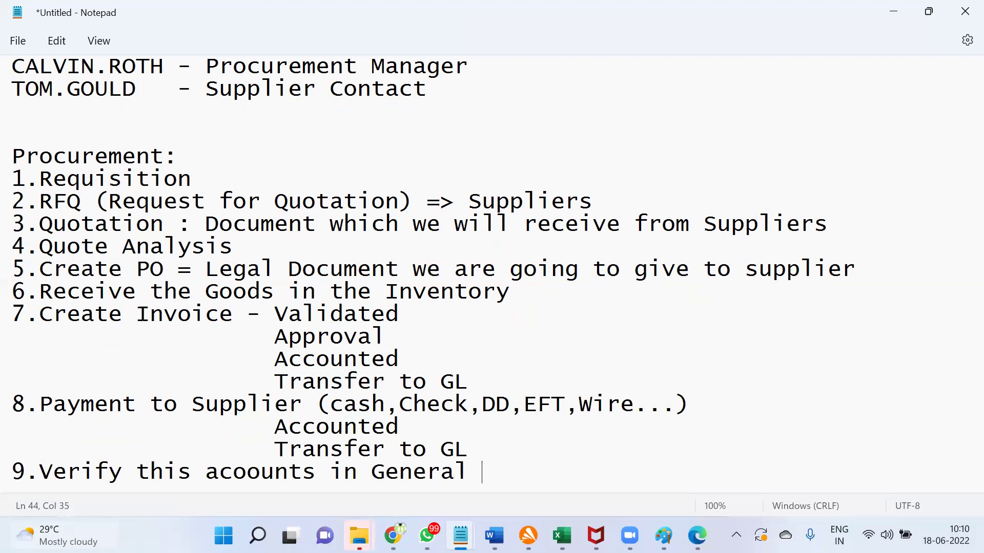
text(Ledger and Pos)
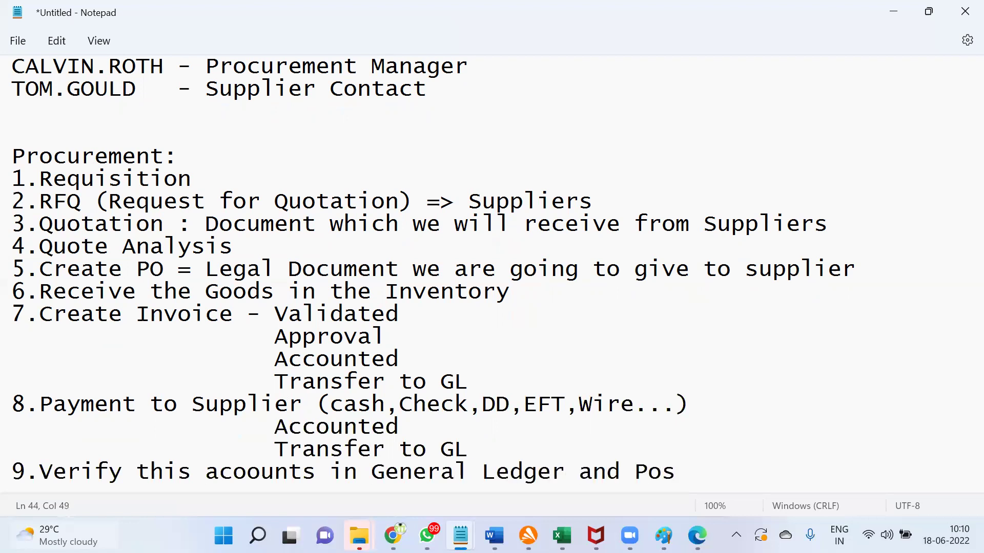
text(t.)
key(Return)
key(Return)
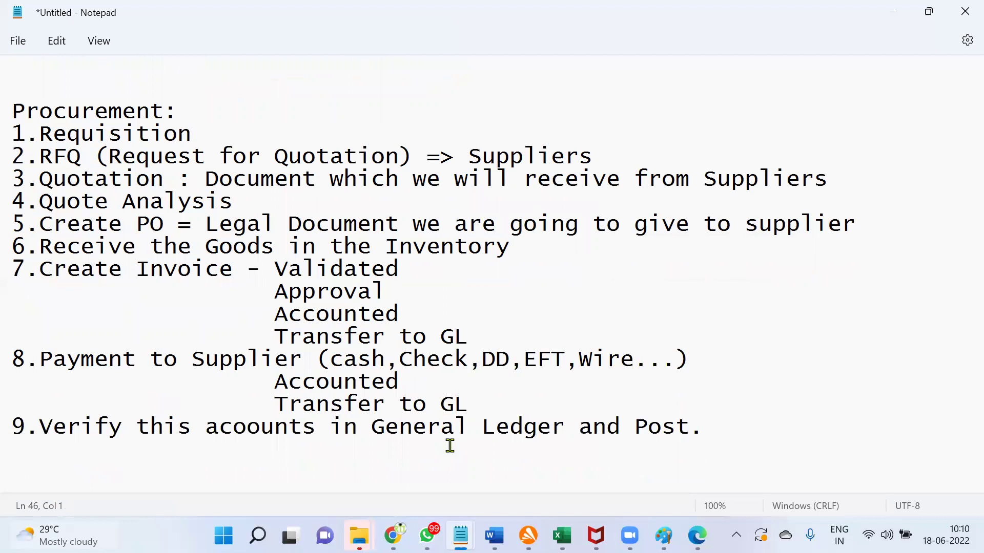
text(us1)
Step: Replace 'us1' with US1 Legal Entity, US1 Business Unit, US Promary Ledger and 001 Inventory Organization
key(shift+Left)
key(shift+Left)
key(shift+Left)
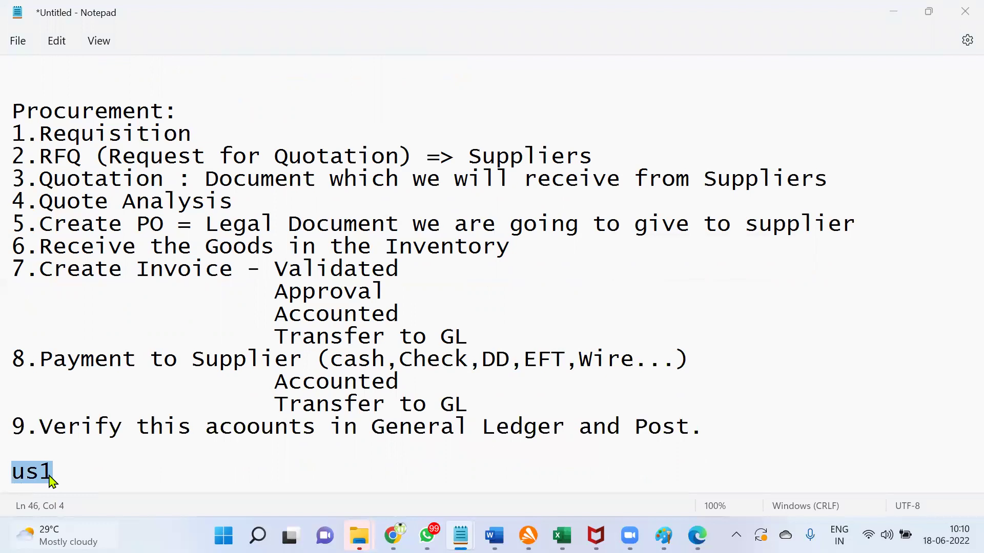
drag(68, 472, 18, 479)
text(US1)
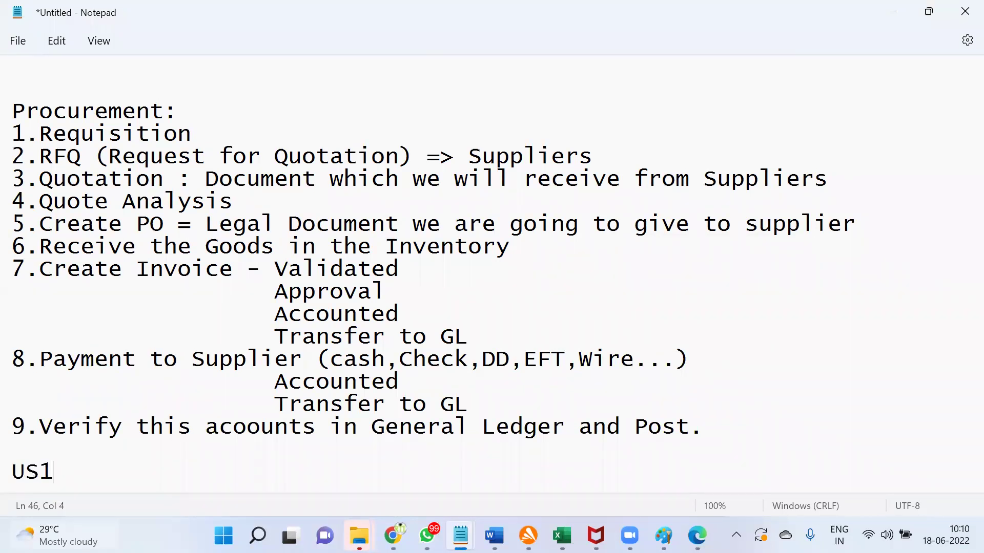
text( Legal Entity)
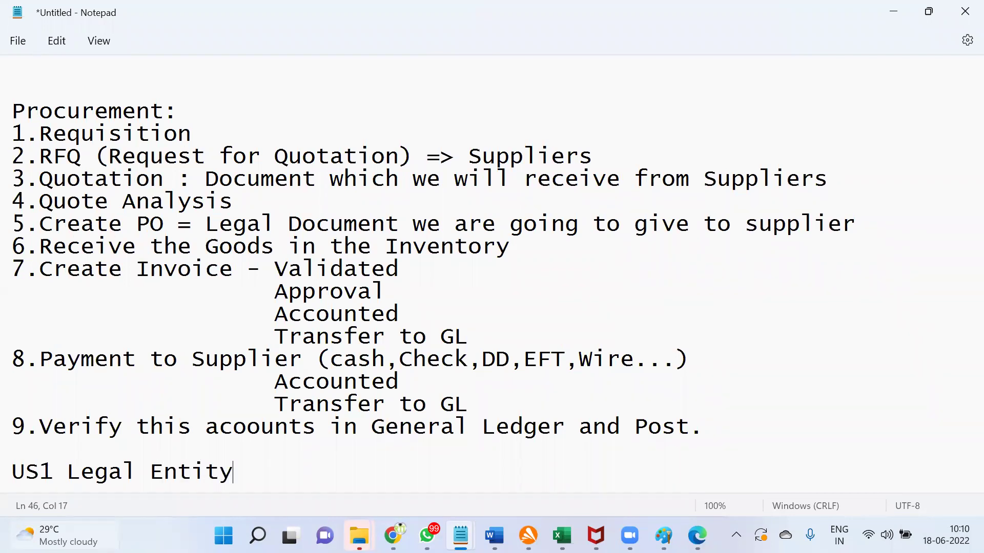
key(Return)
text(US1 Business Unit)
key(Return)
text(US Promary Ledg)
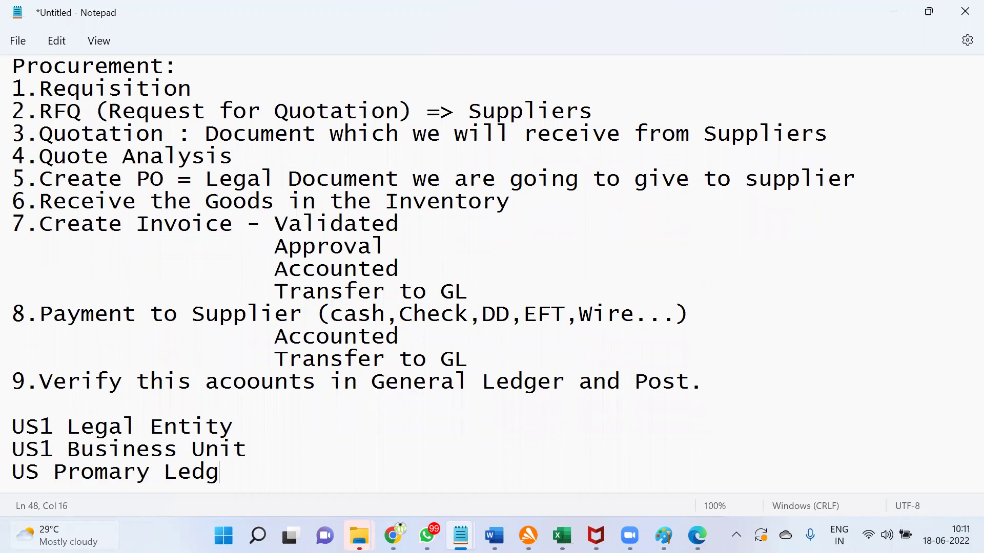
text(er)
key(Return)
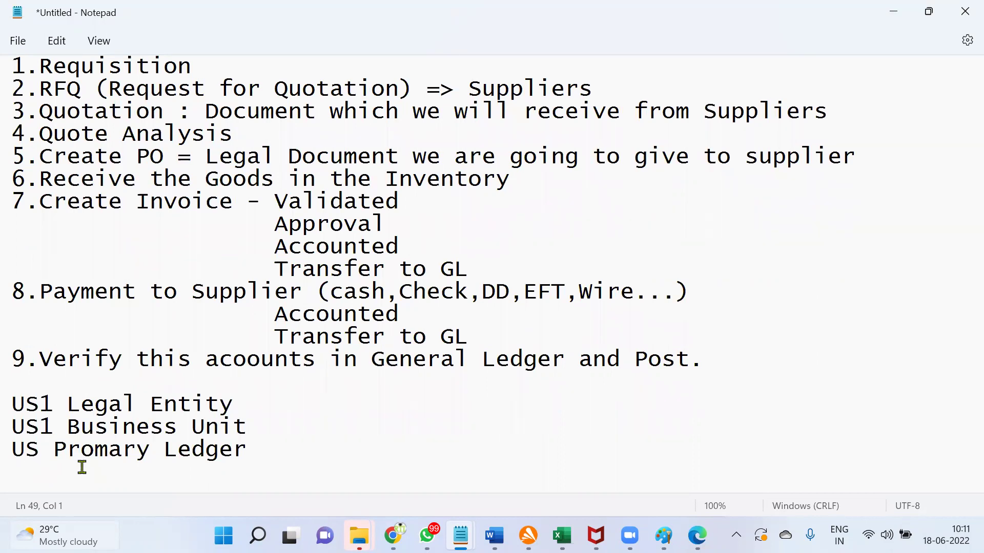
text(001 Inventory Org)
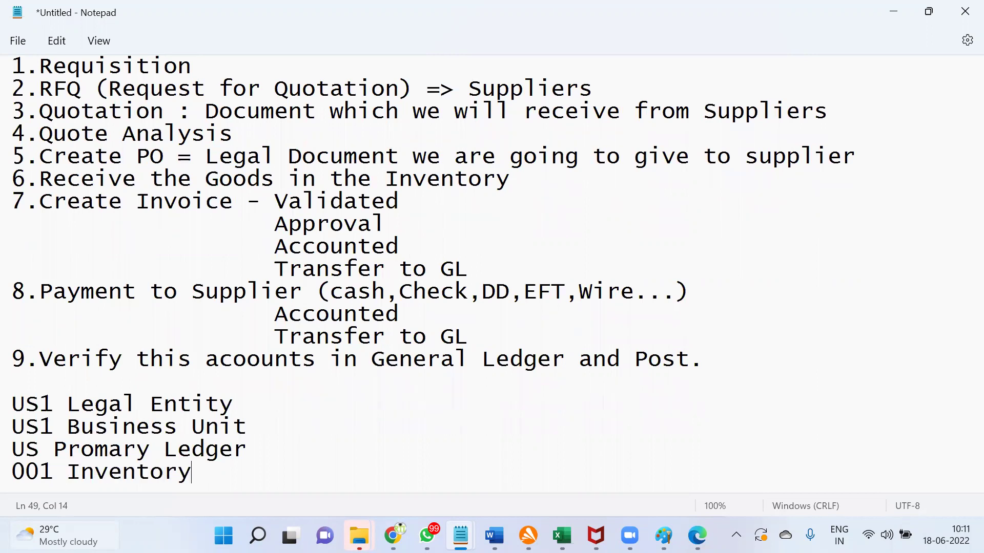
text(anization)
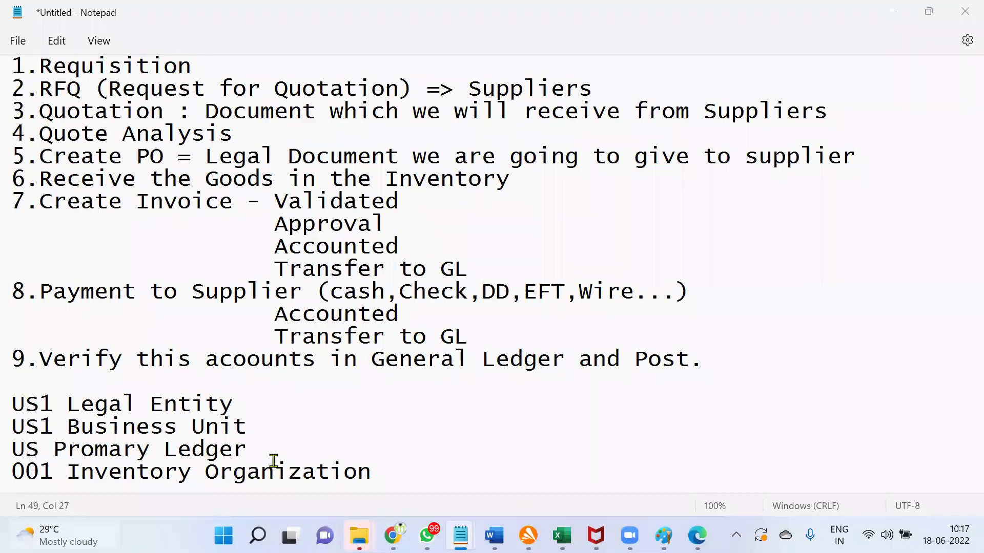
drag(10, 401, 386, 477)
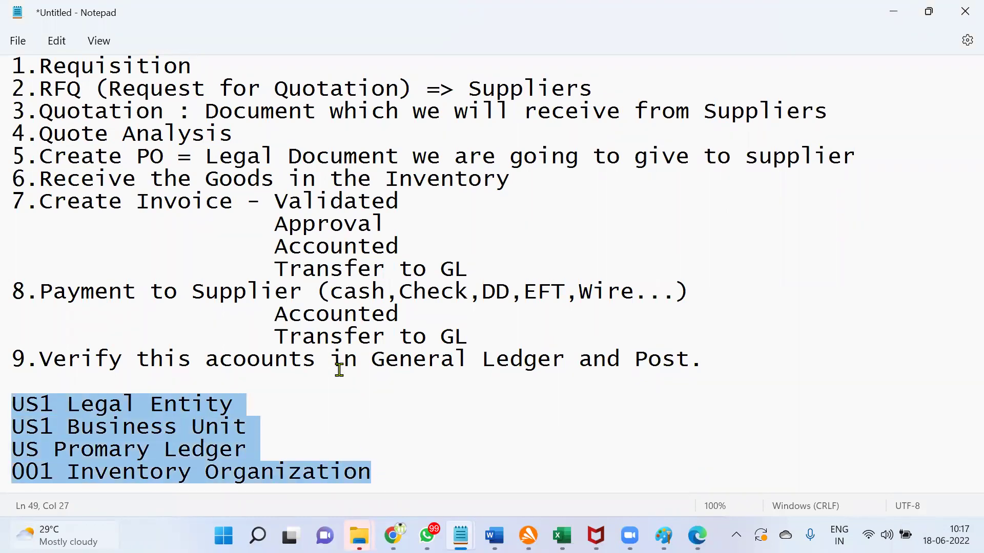
scroll(251, 287, up, 1)
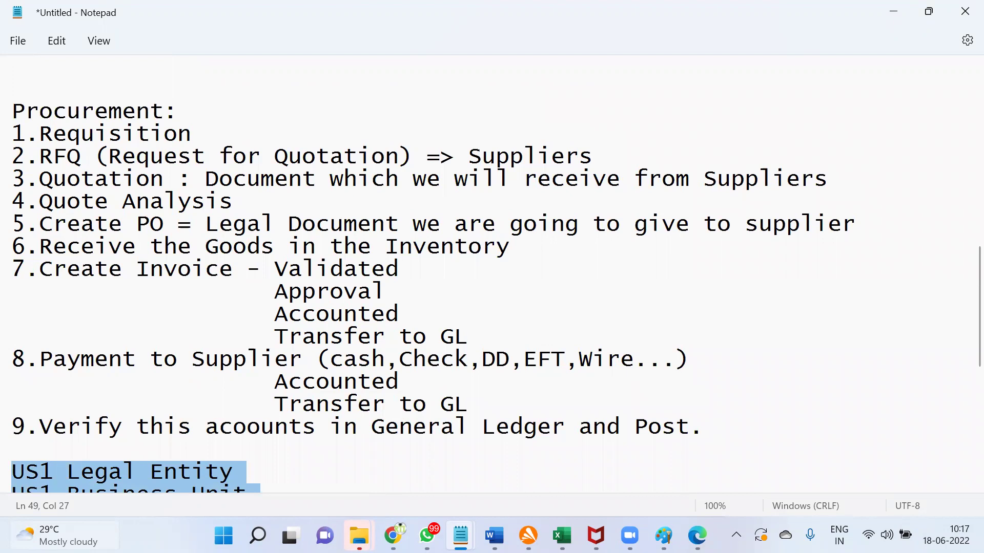
Step: Bring Chrome's Oracle Fusion tab forward and make the browser full screen
mouse_move(393, 528)
click(393, 451)
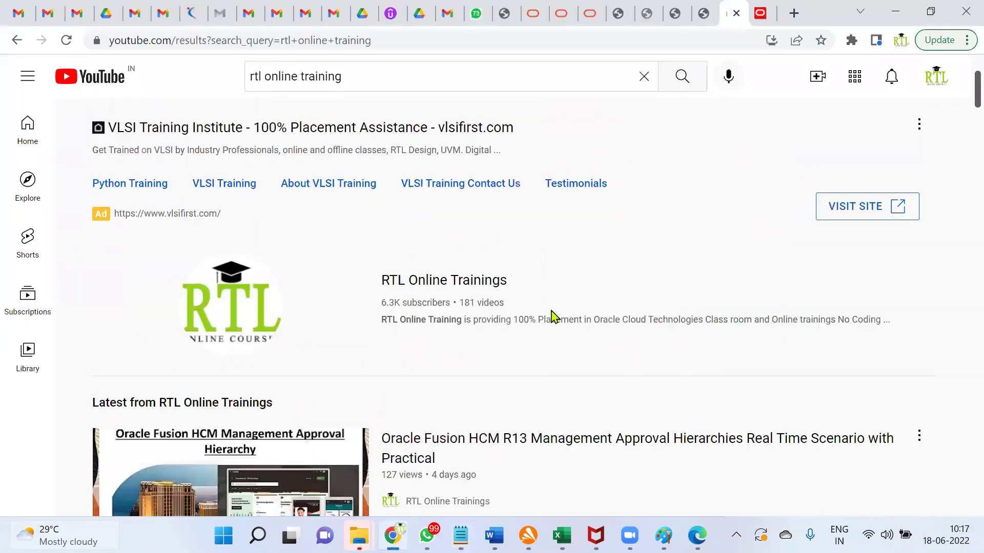
scroll(553, 323, down, 3)
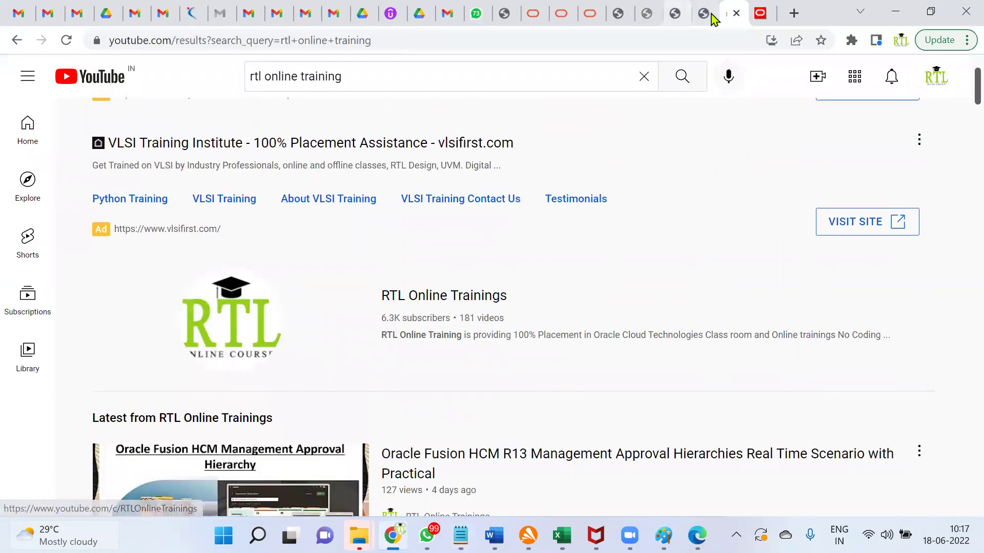
click(761, 16)
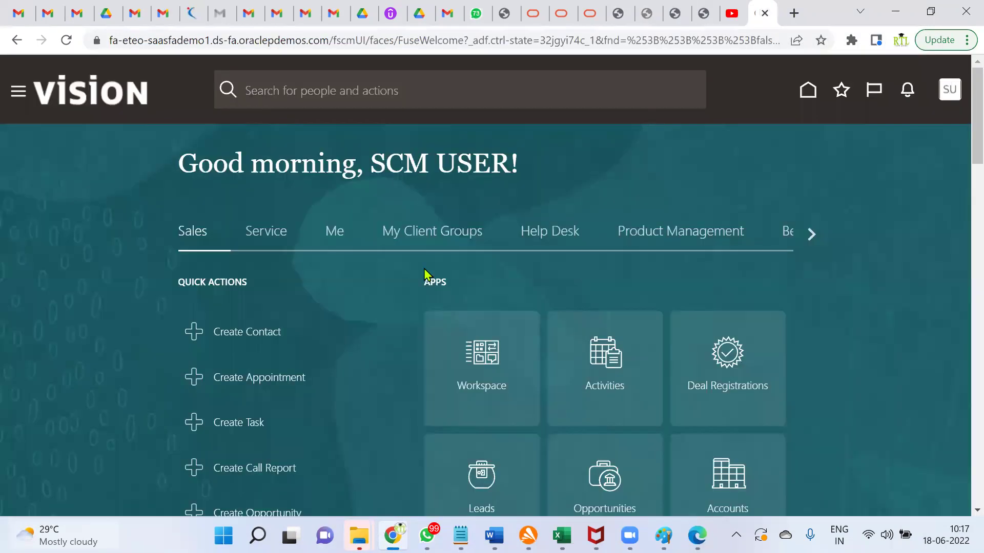
click(967, 41)
click(958, 231)
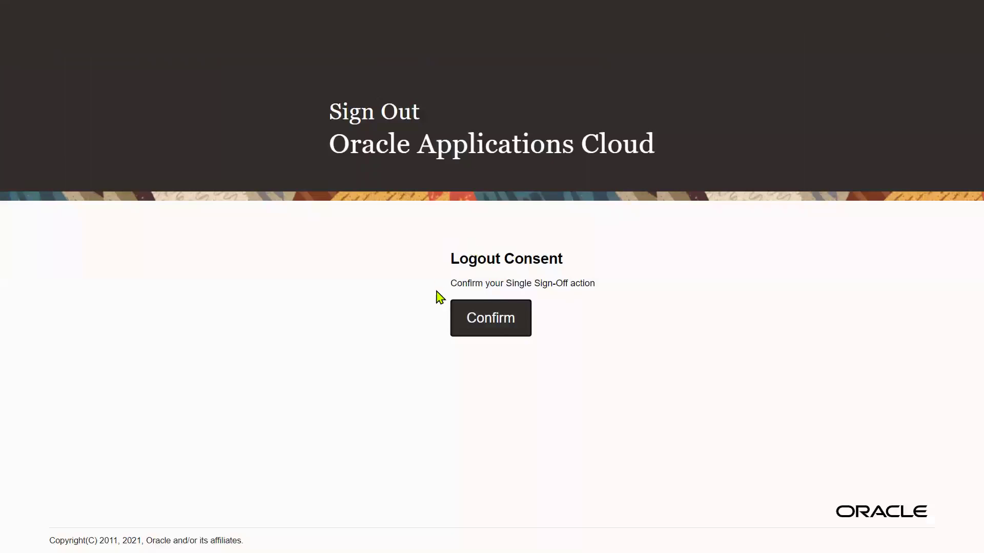
Step: Sign out of Oracle Fusion and sign back in with the saved Procurement Manager login
click(506, 315)
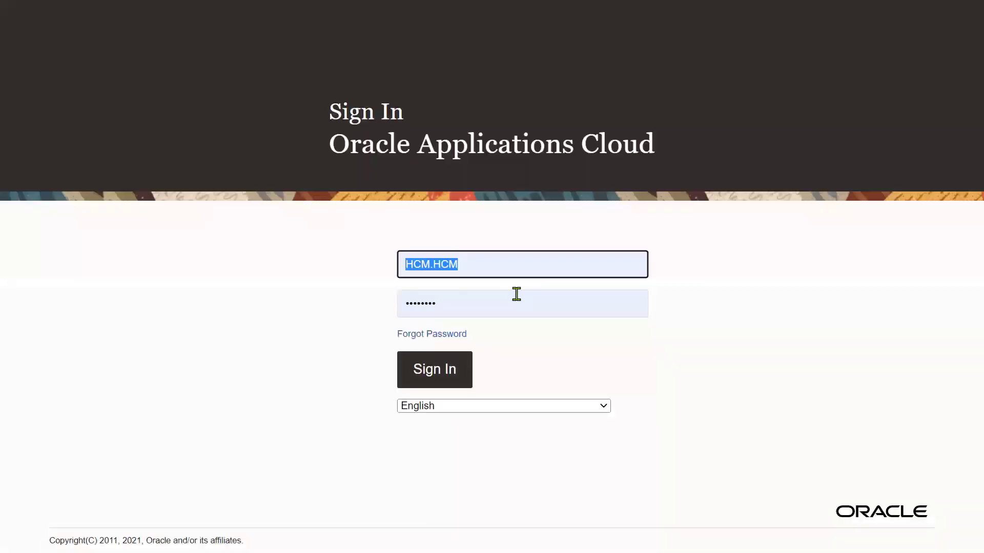
text(cal)
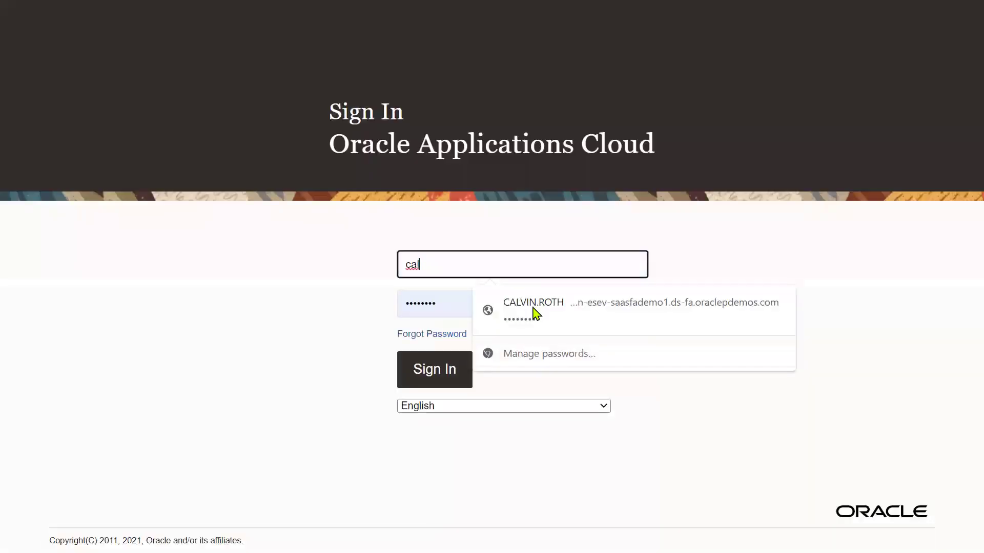
click(551, 311)
click(433, 370)
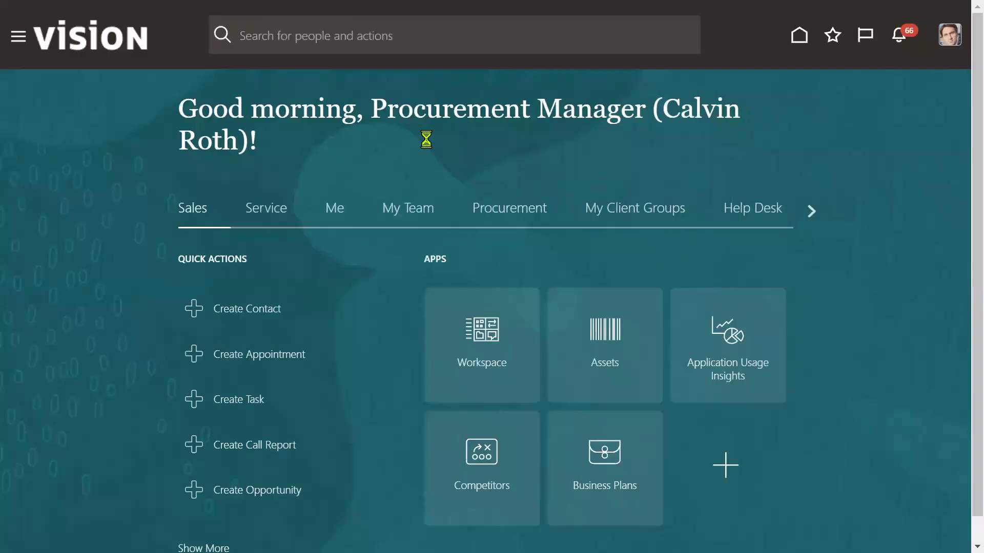
Step: Open Purchase Requisitions from the Procurement group in the navigation list
drag(370, 105, 643, 102)
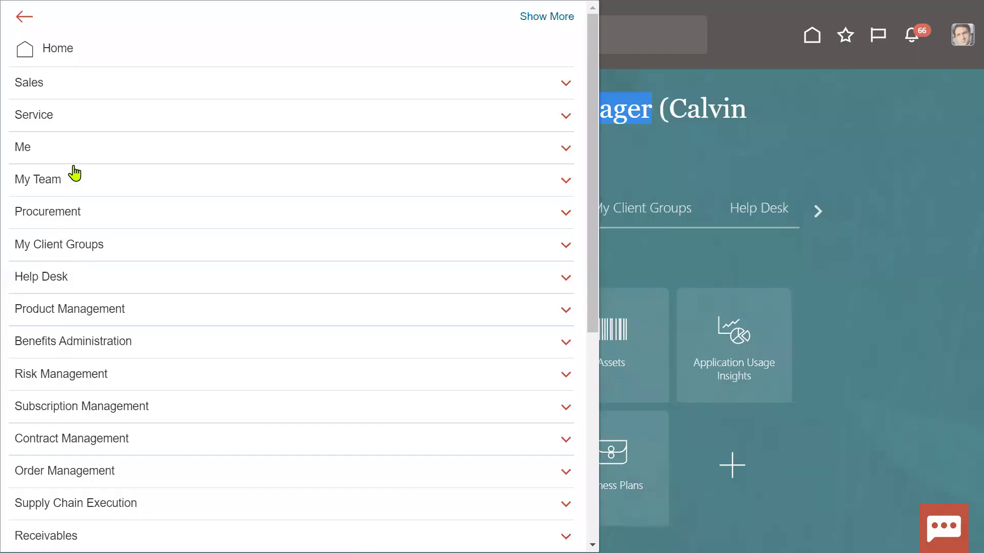
click(72, 217)
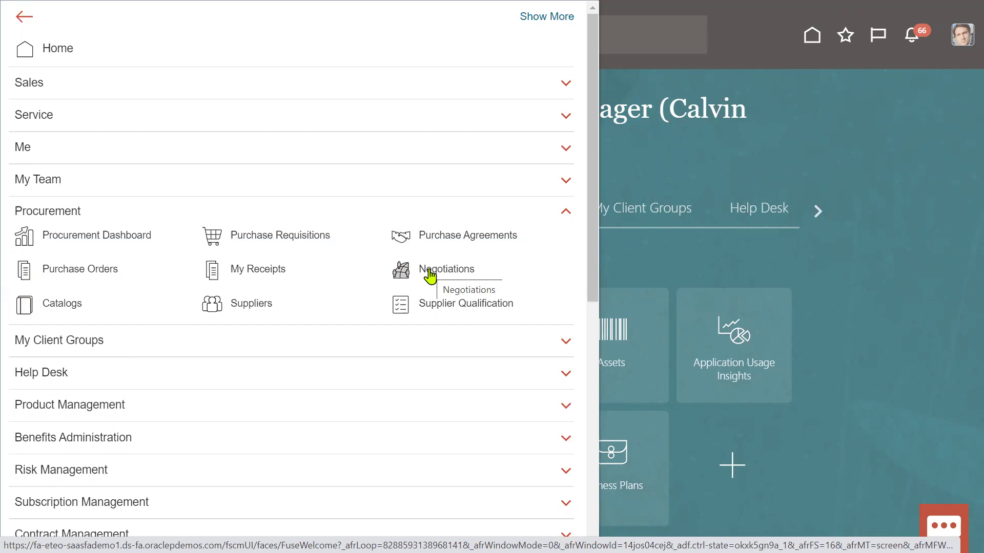
click(301, 240)
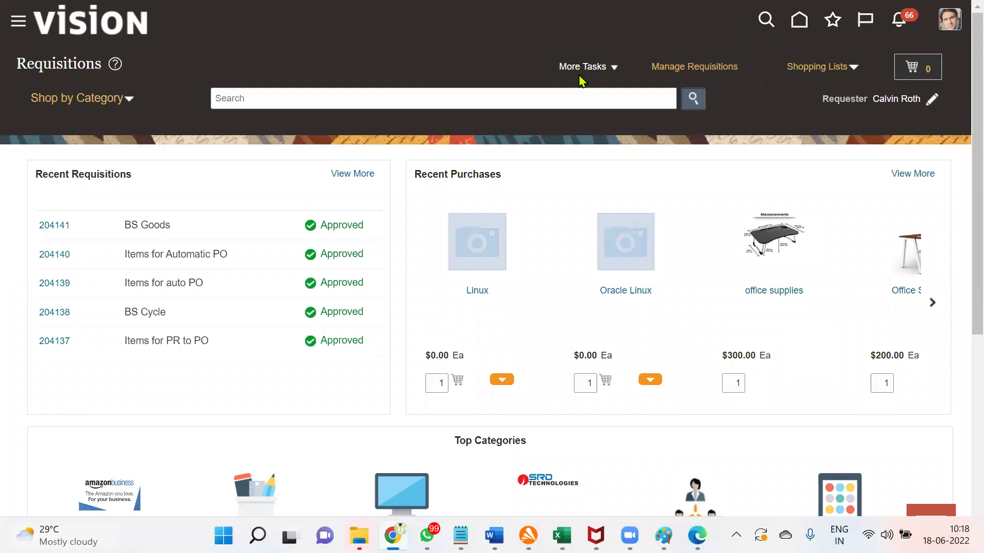
Step: Through More Tasks > Enter Requisition Line, choose item AS85000 Green Server 1000 test
click(602, 67)
click(607, 93)
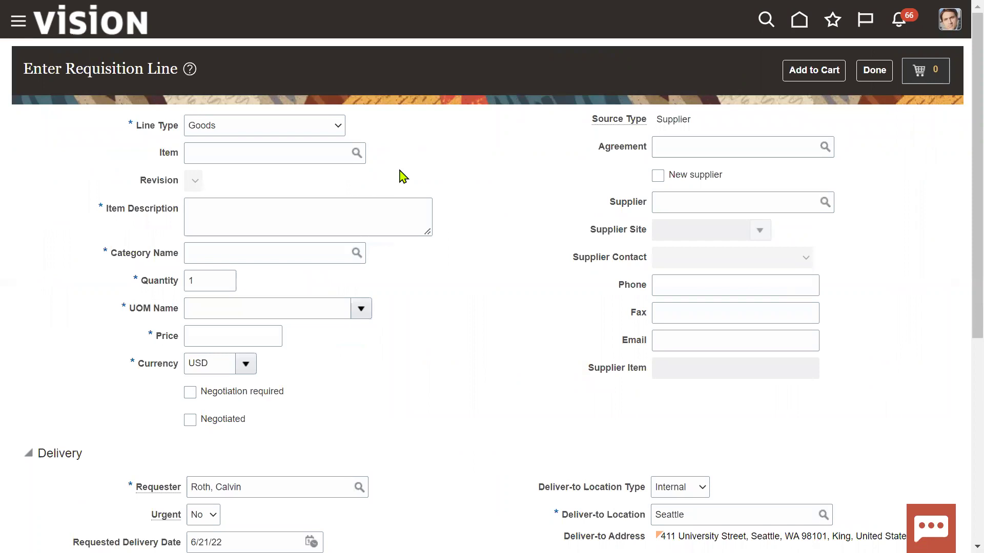
click(295, 154)
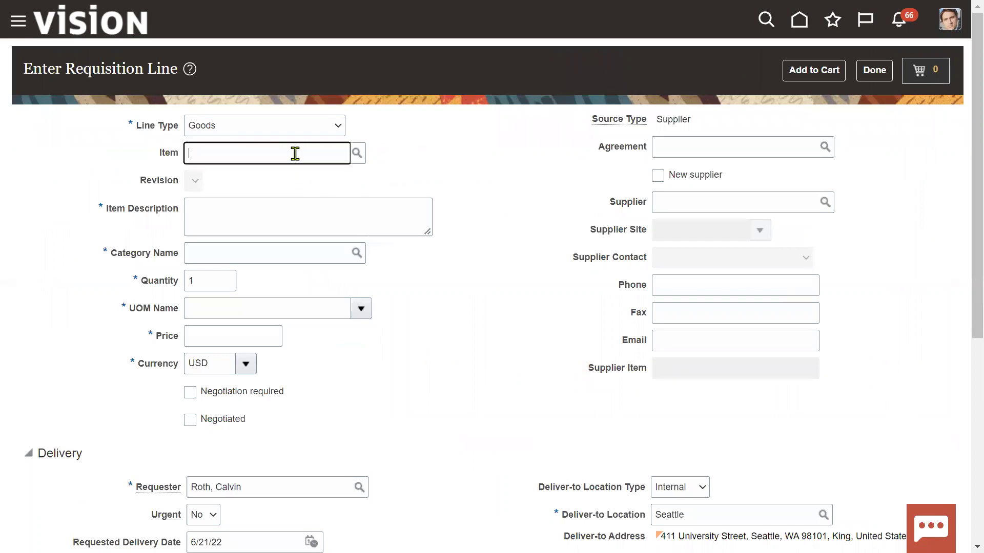
text(AS8)
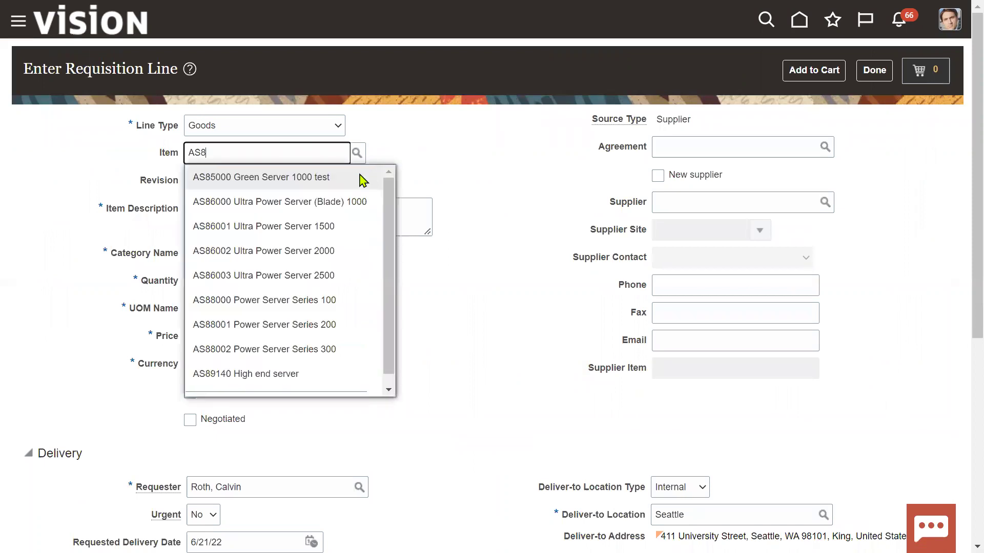
click(302, 180)
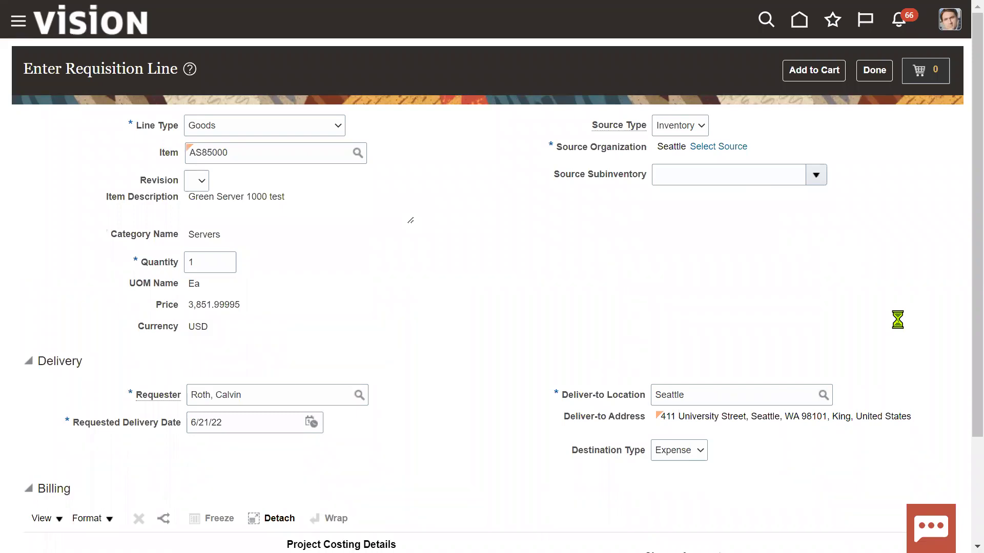
Step: Sign out of the requester's session and try signing in with the other user's saved login
click(913, 58)
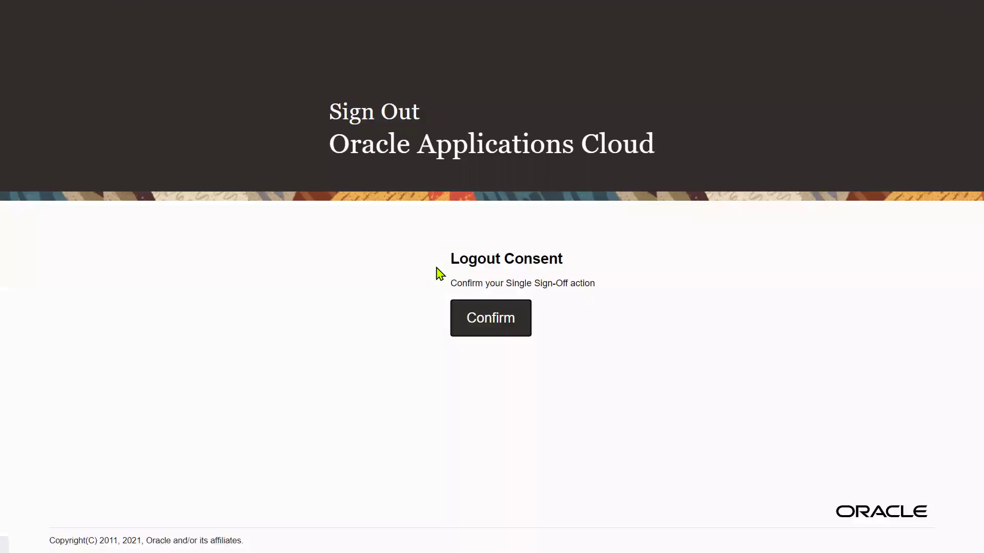
click(467, 309)
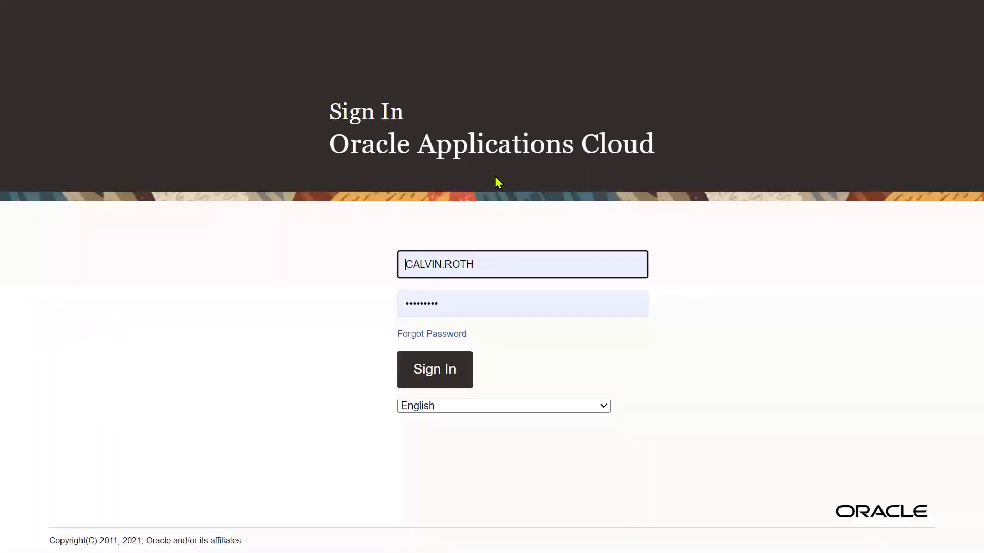
click(496, 263)
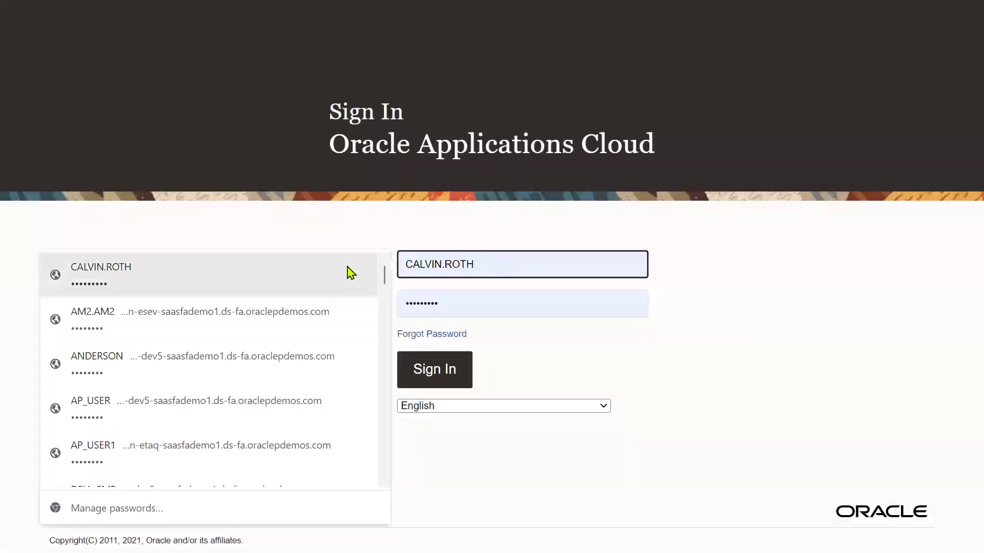
text(HCM)
key(ctrl+a)
text(HC)
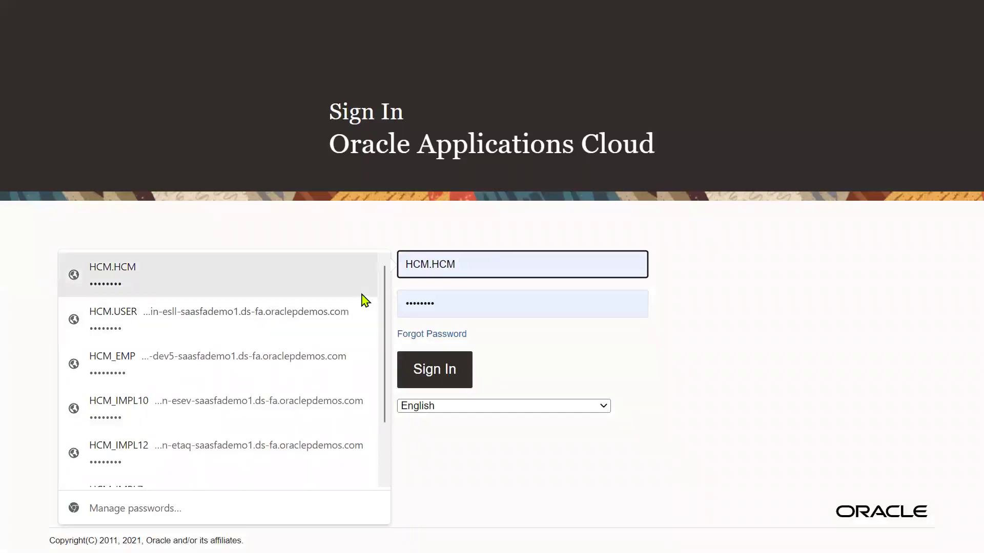
click(136, 275)
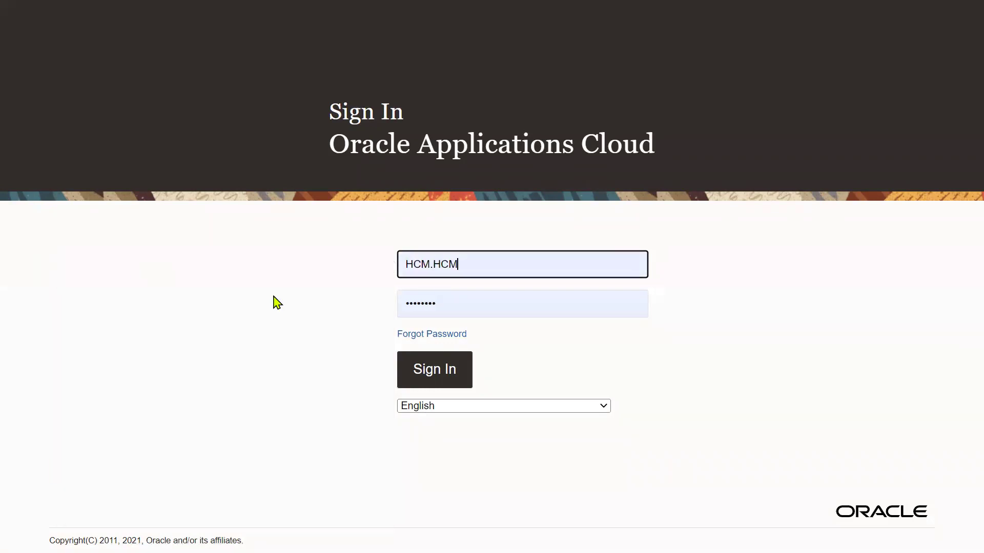
click(433, 370)
Step: Re-enter the other user's username and password and sign in successfully
triple_click(516, 275)
text(HCM.HCM)
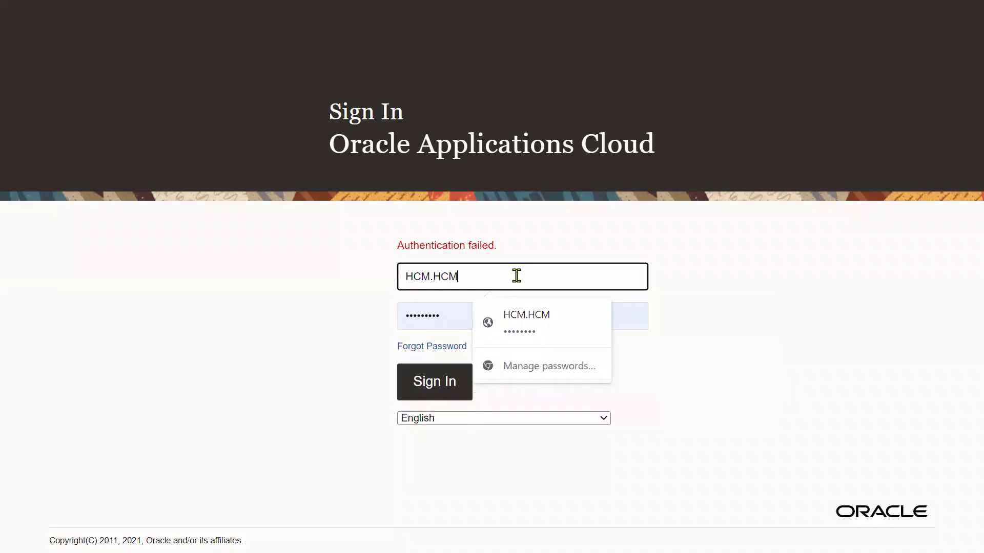
key(Tab)
text(••)
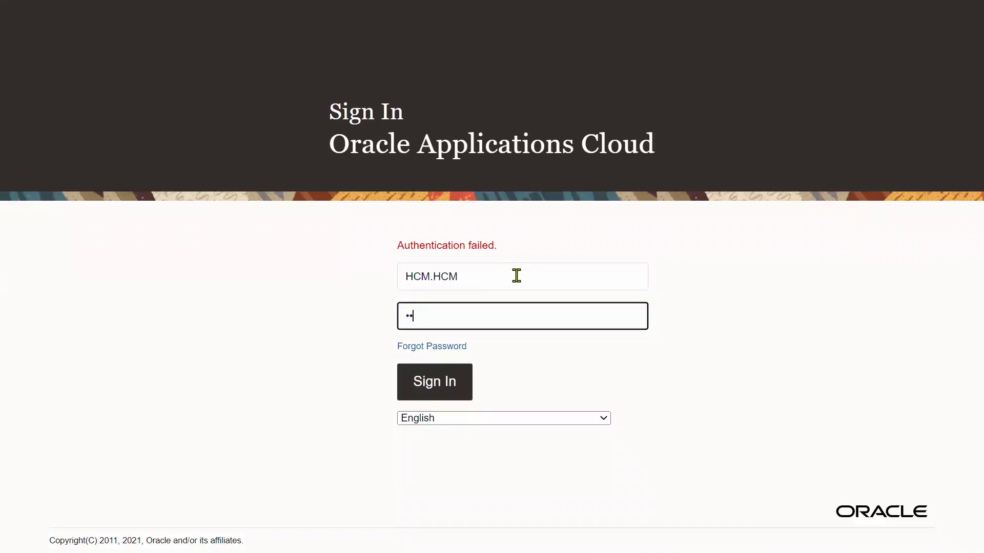
click(417, 380)
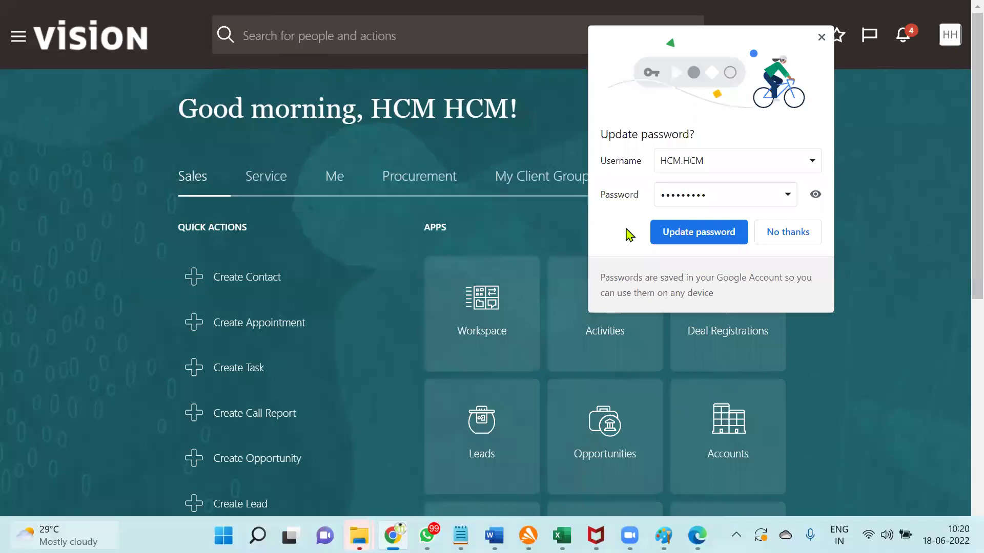
Step: In Setup and Maintenance, switch to Procurement and open Manage Requisition Approvals under Approval Management
click(955, 41)
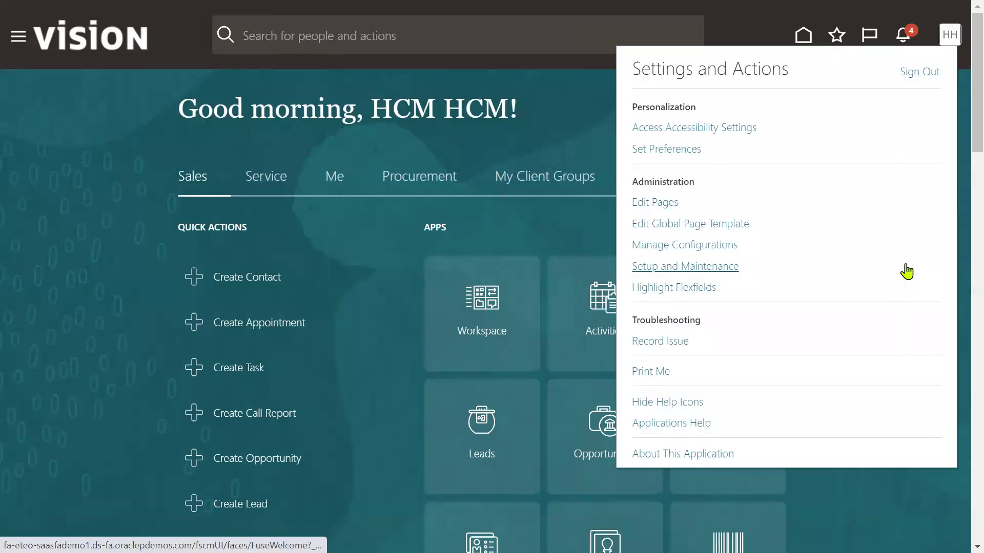
click(715, 271)
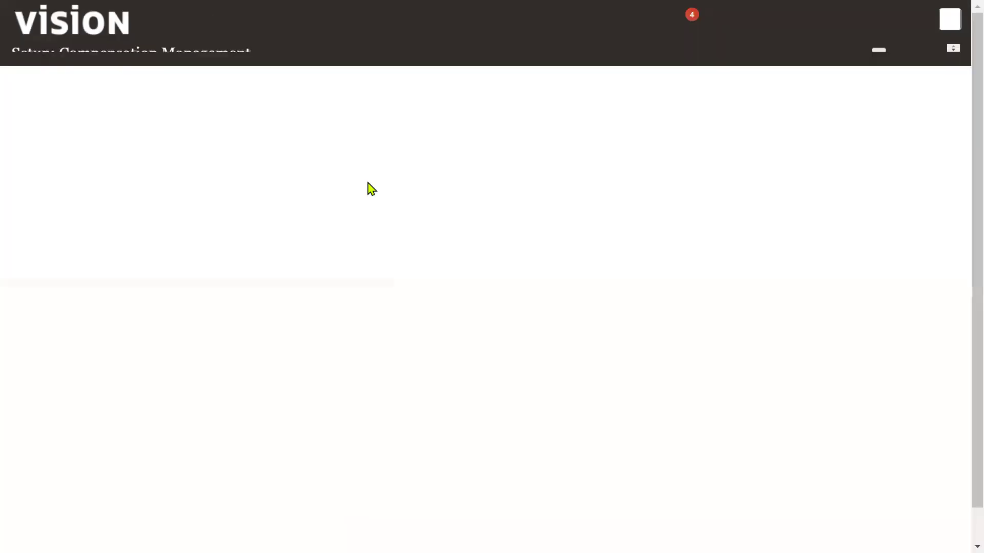
click(264, 57)
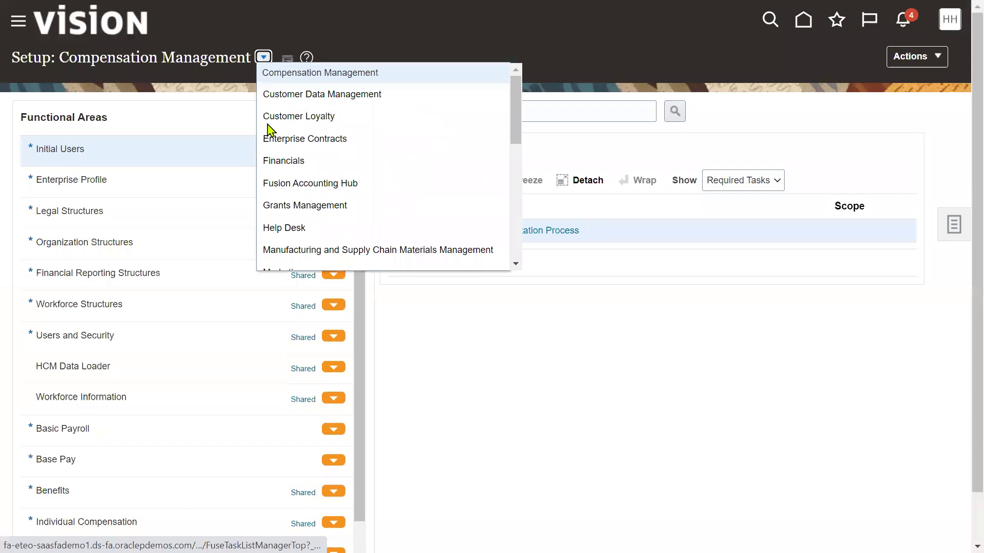
scroll(301, 226, down, 4)
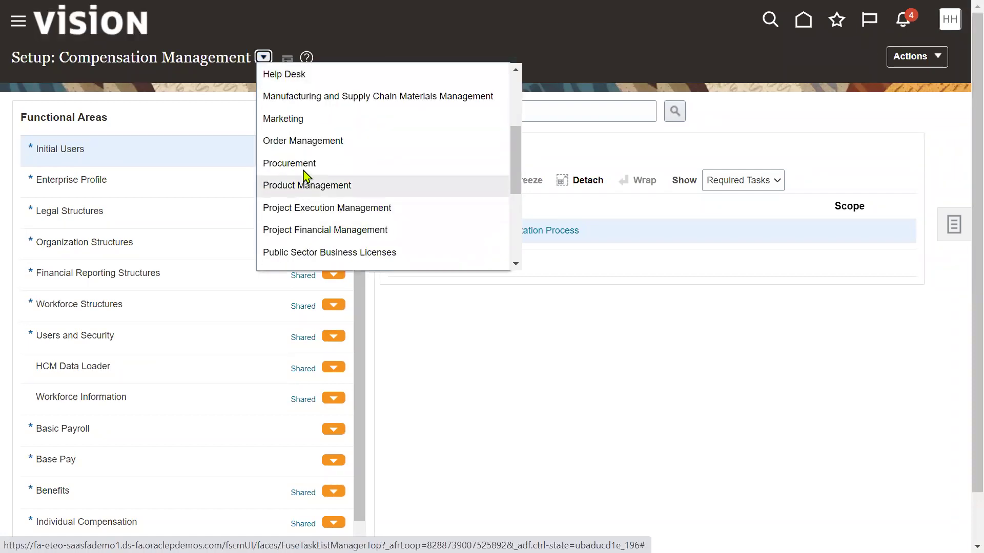
click(301, 164)
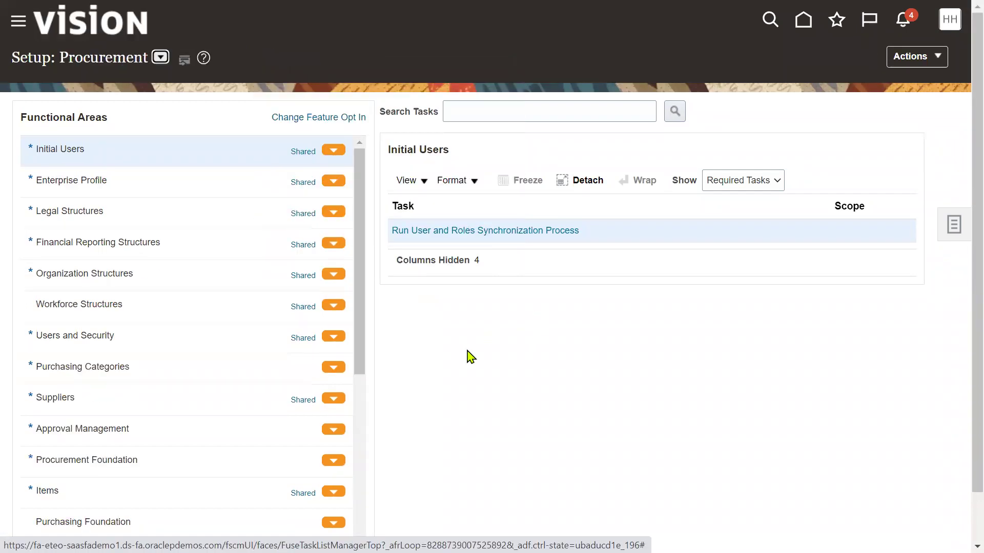
click(159, 440)
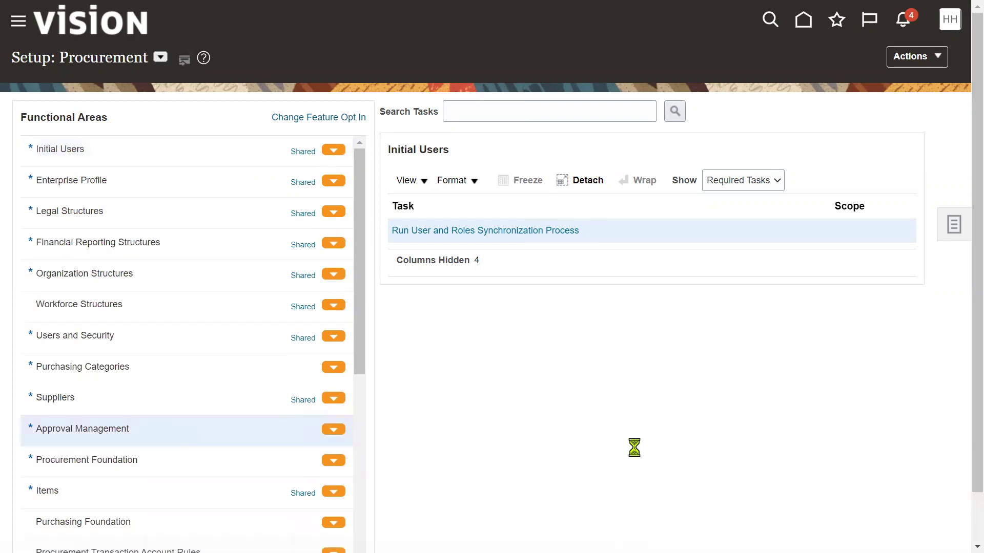
click(485, 232)
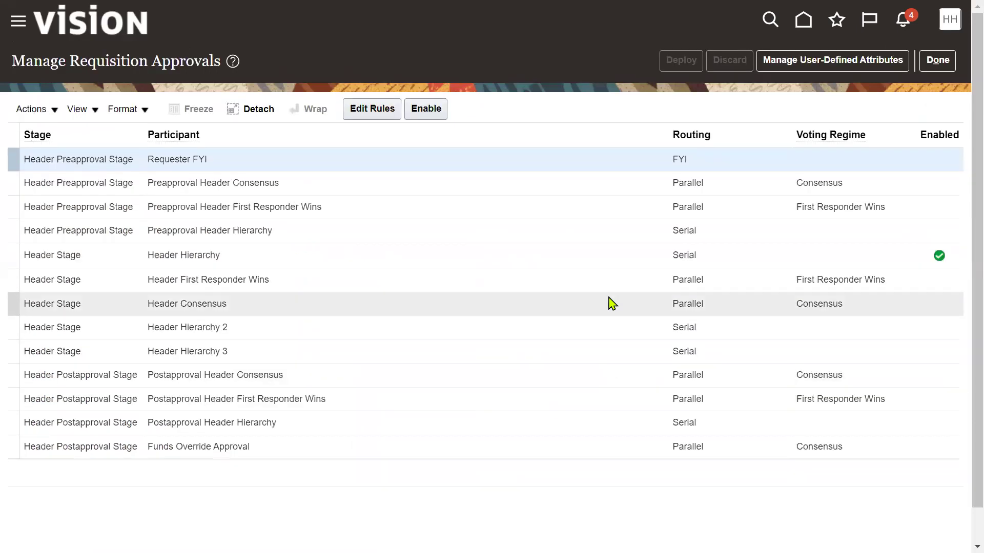
Step: Edit Header Hierarchy rules; disable the Line Amount Less than 100 and Between 100-200 rules
click(602, 261)
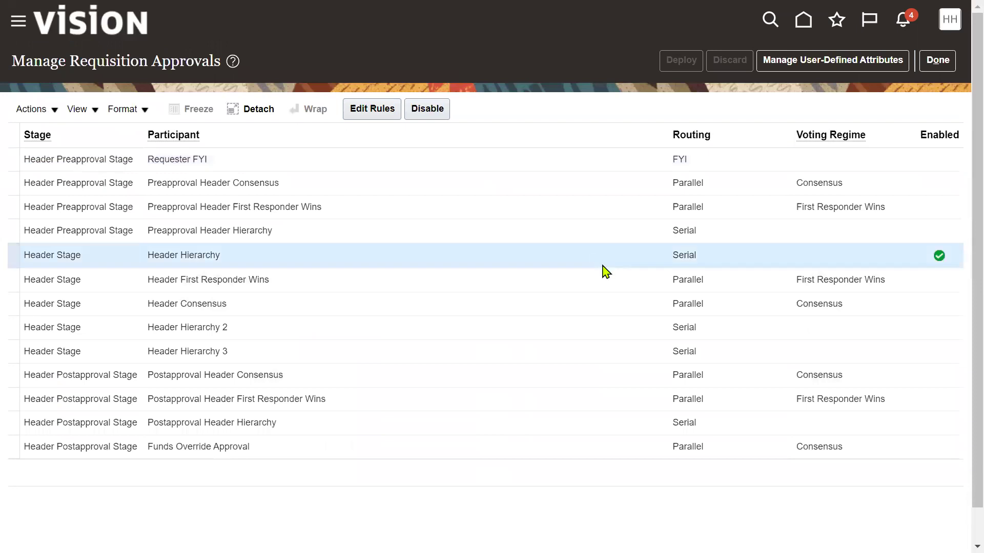
click(355, 111)
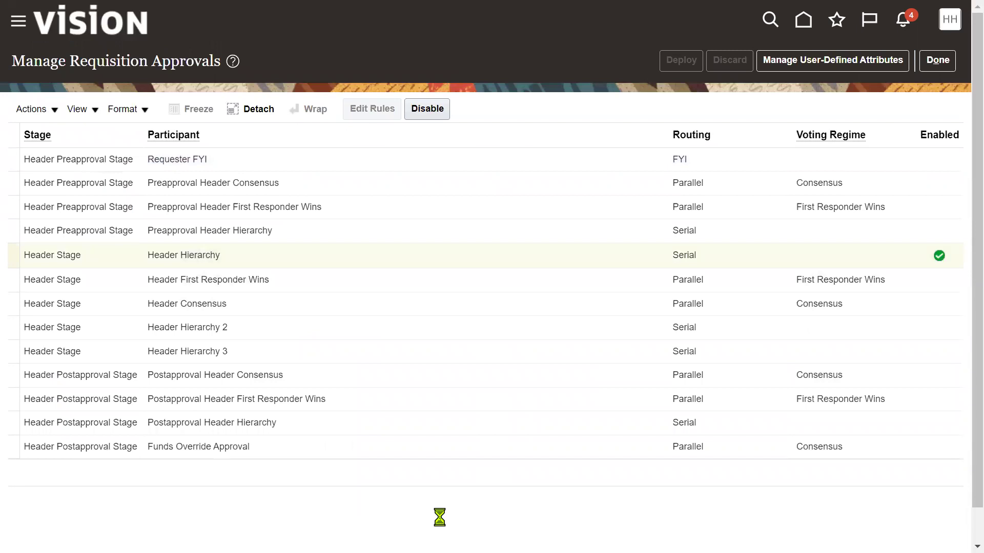
click(533, 382)
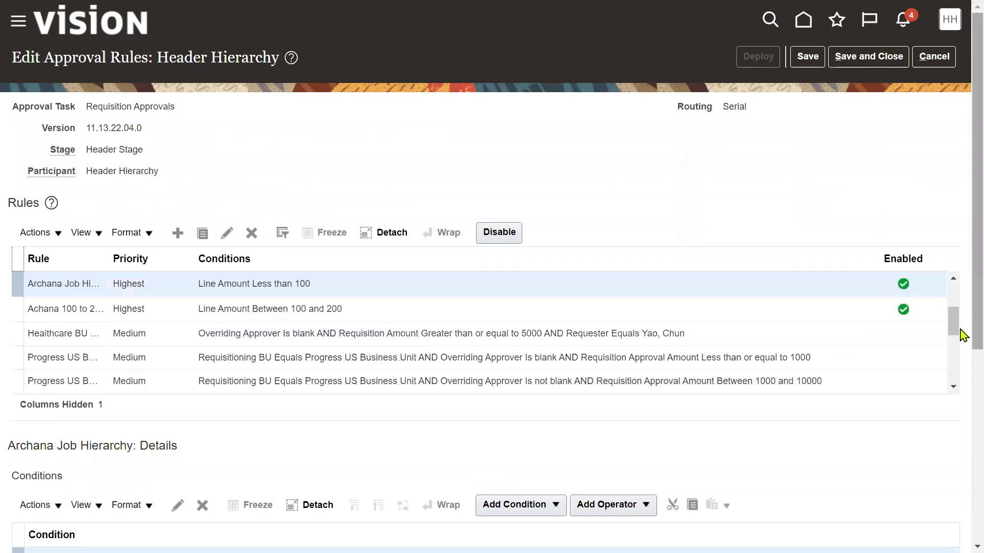
click(504, 233)
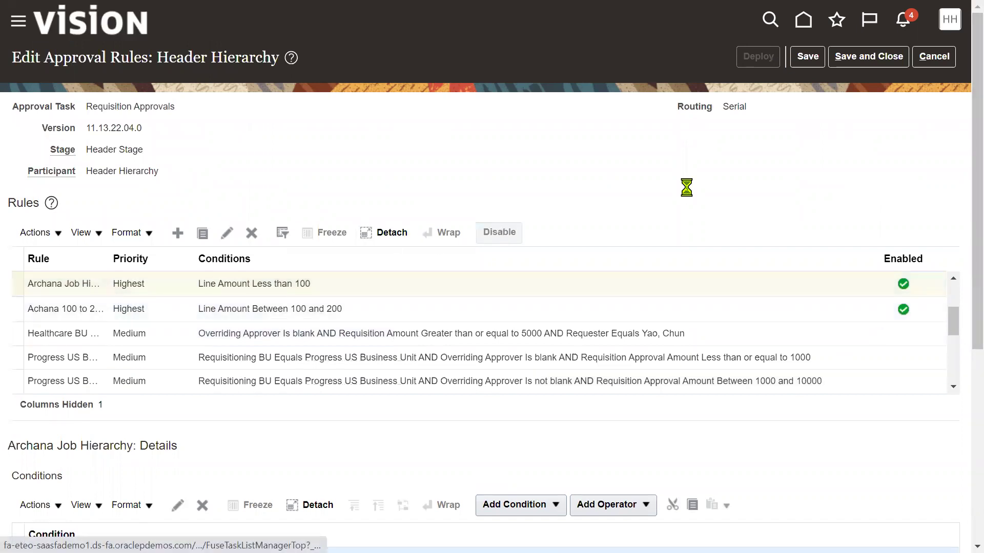
click(576, 308)
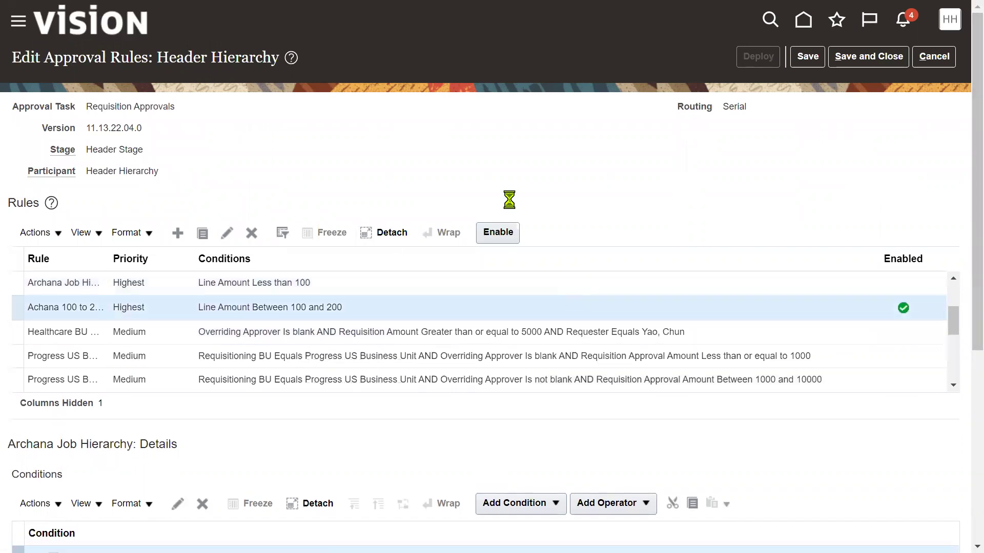
click(495, 234)
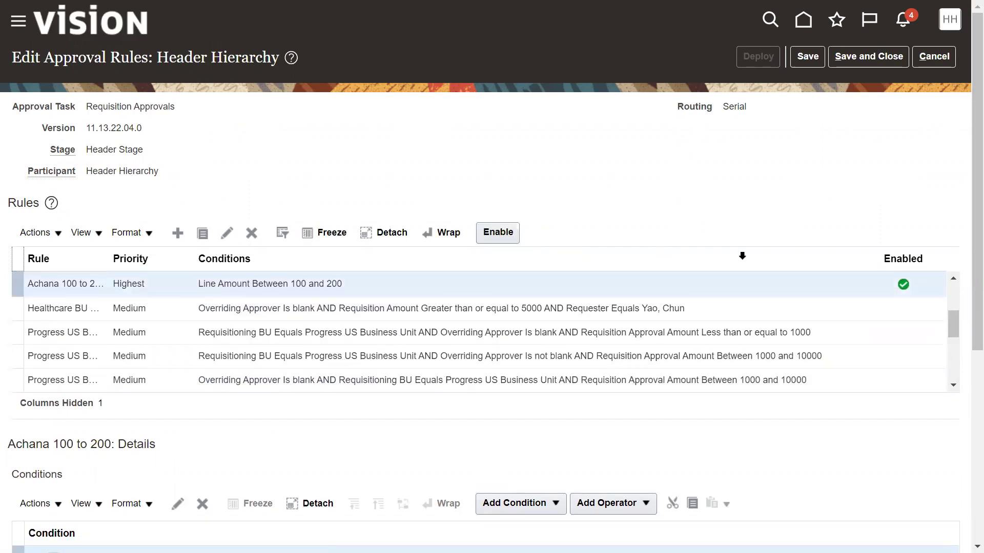
Step: Return to the top of the rule list and add a new rule, RTL Requisition Approval
click(855, 308)
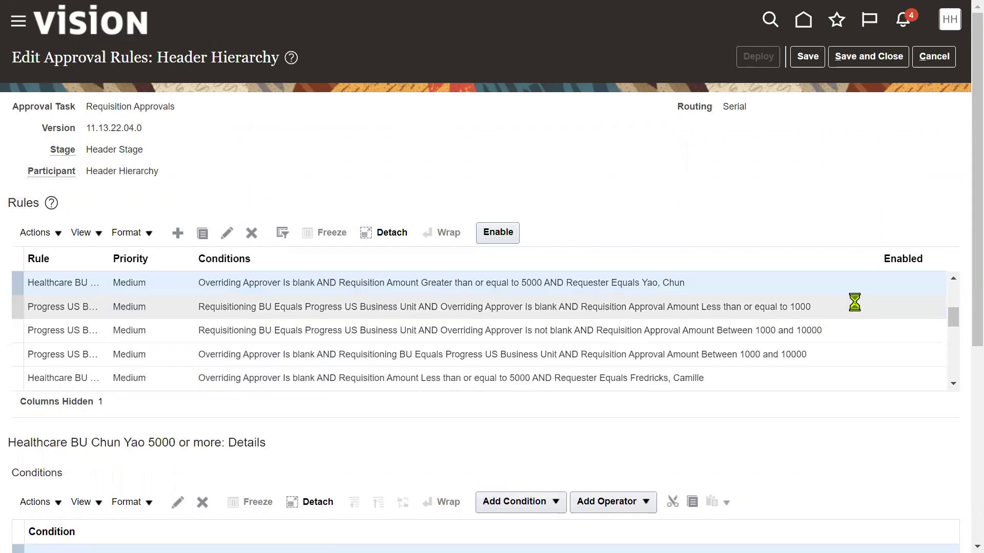
click(954, 300)
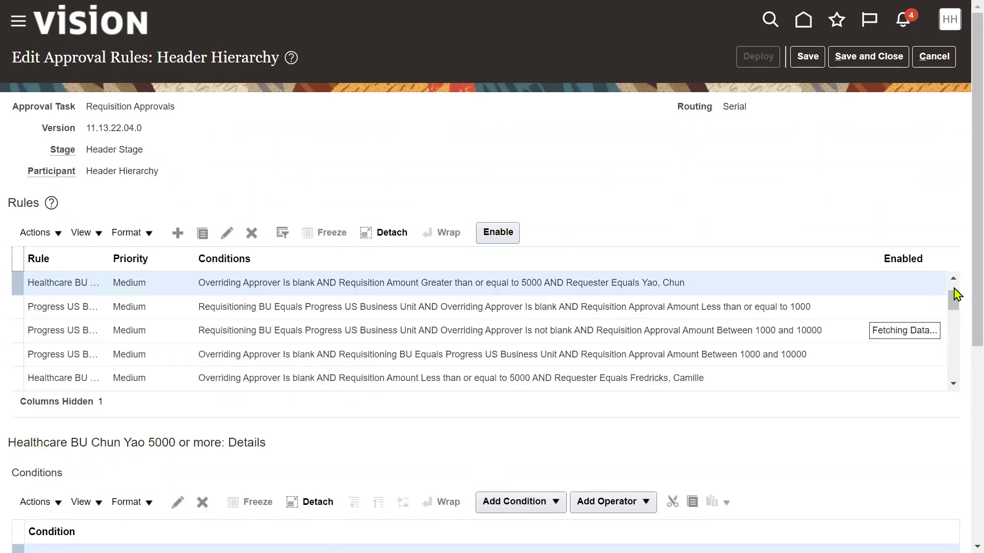
drag(954, 294, 952, 382)
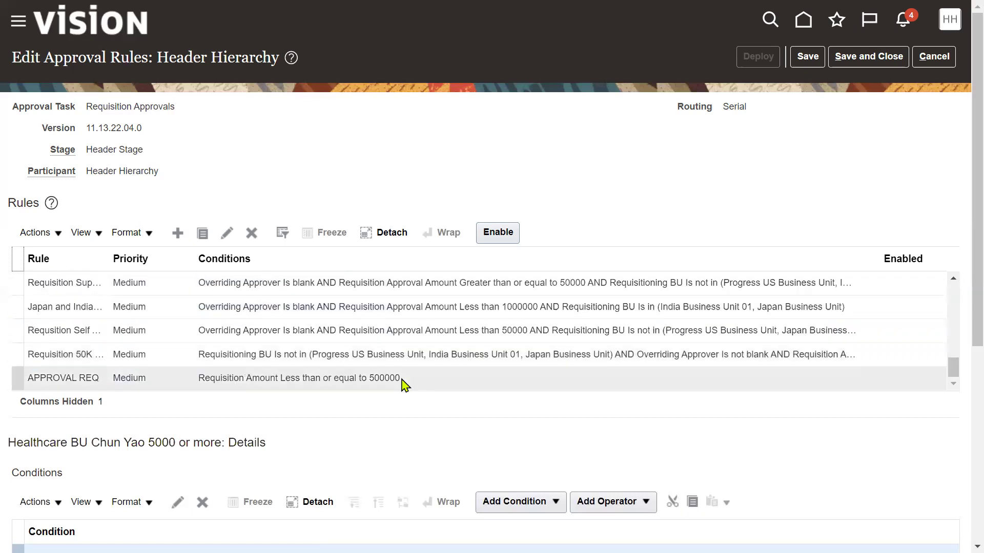
scroll(468, 326, up, 10)
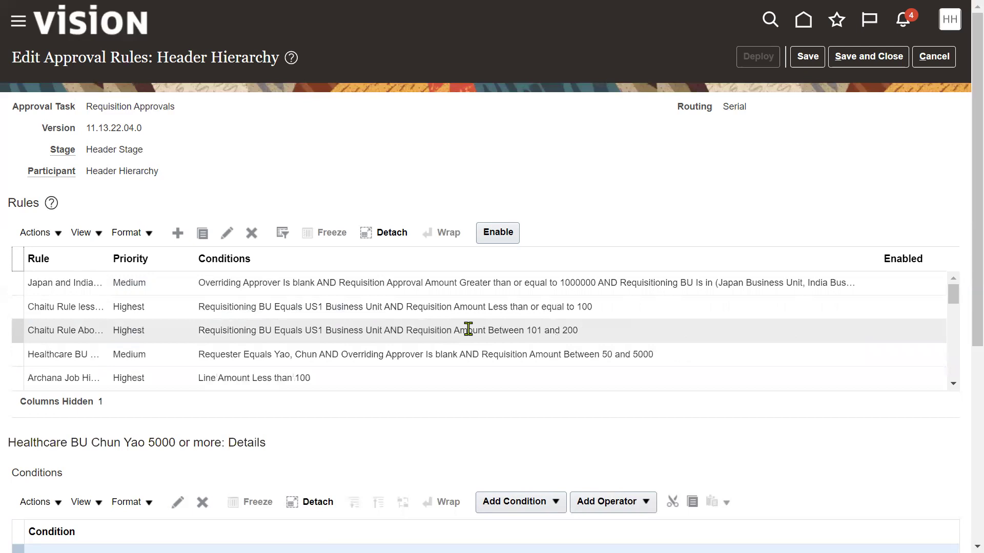
click(177, 235)
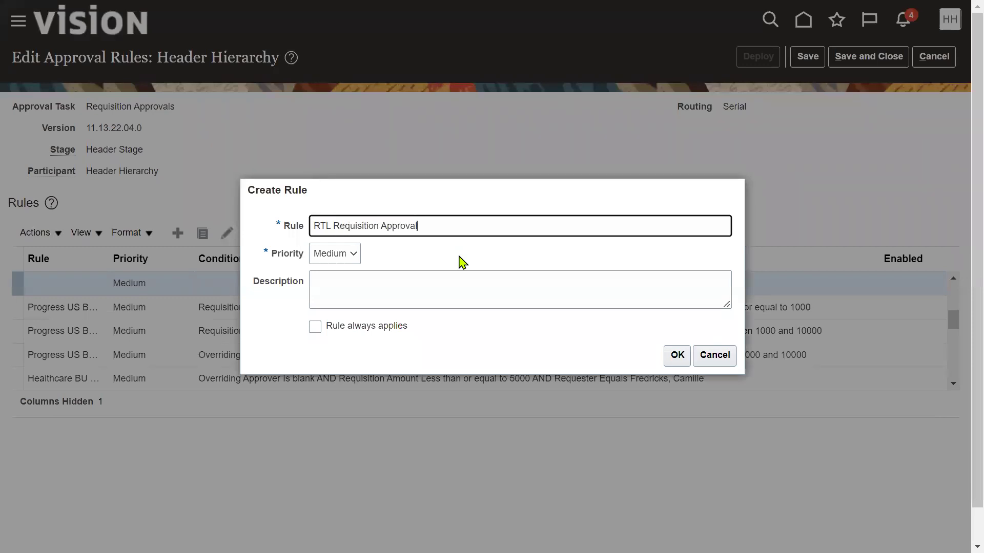
Step: Copy the name 'RTL Requisition Approval' into the Description and create the rule
key(ctrl+a)
key(ctrl+c)
click(434, 279)
key(ctrl+v)
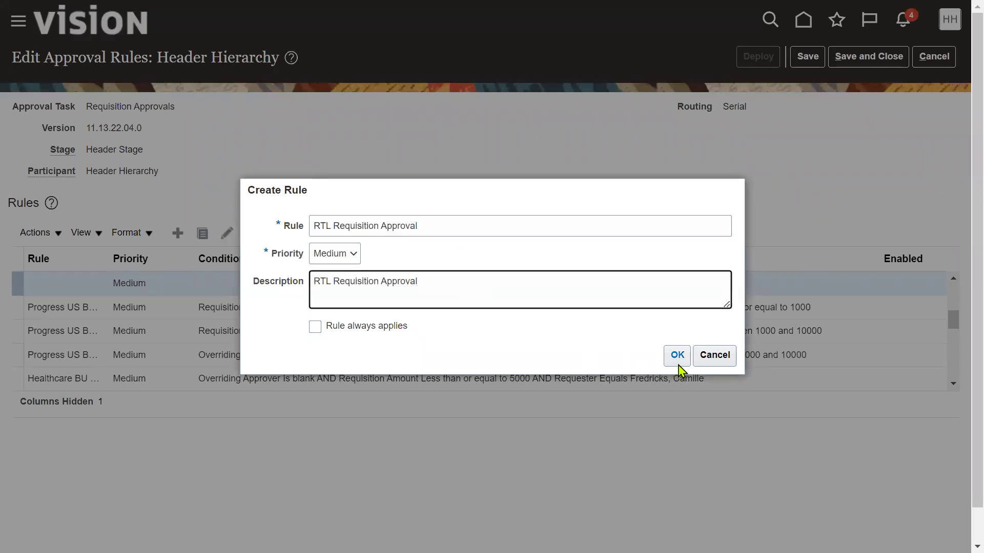
click(677, 359)
scroll(146, 394, down, 2)
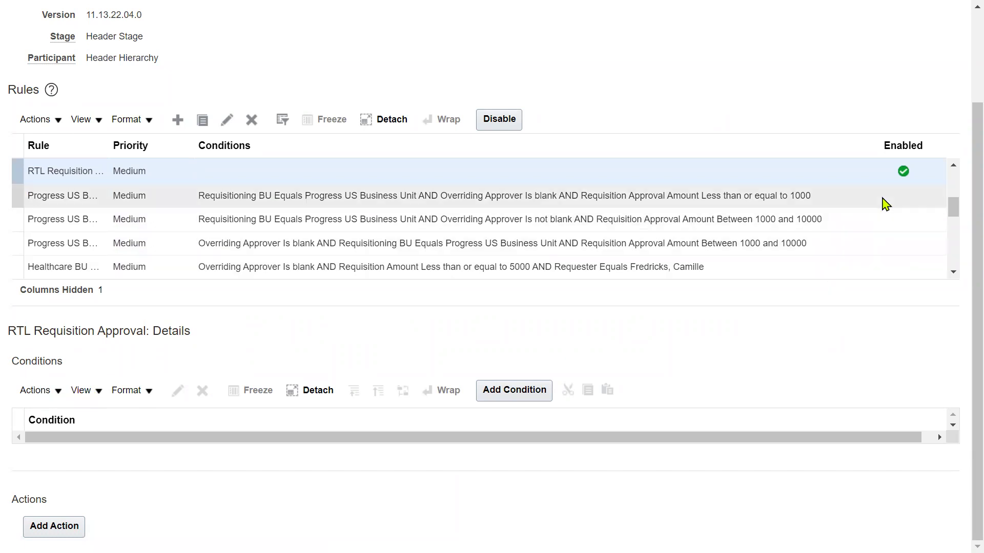
Step: Add a condition of type approval task attribute and browse the available condition attributes
click(533, 392)
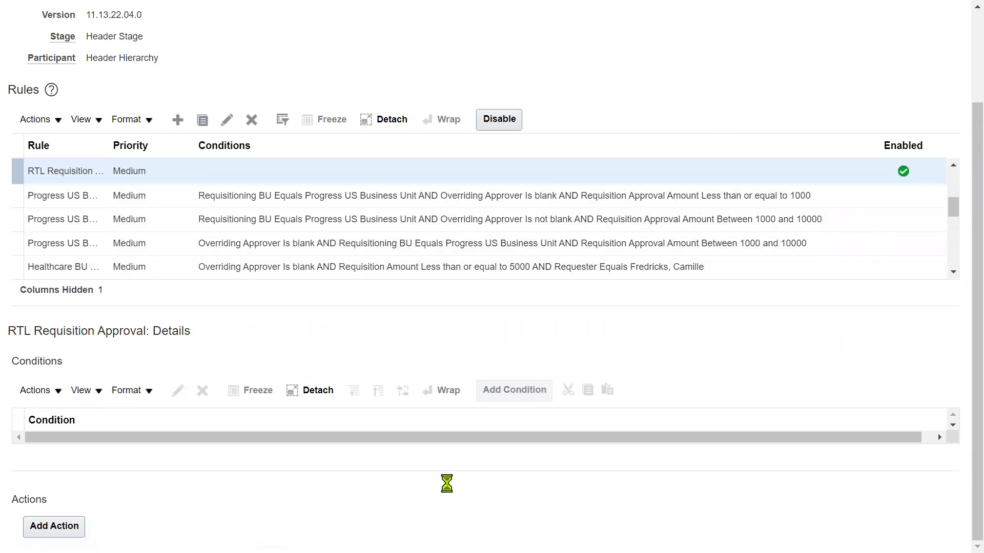
click(485, 247)
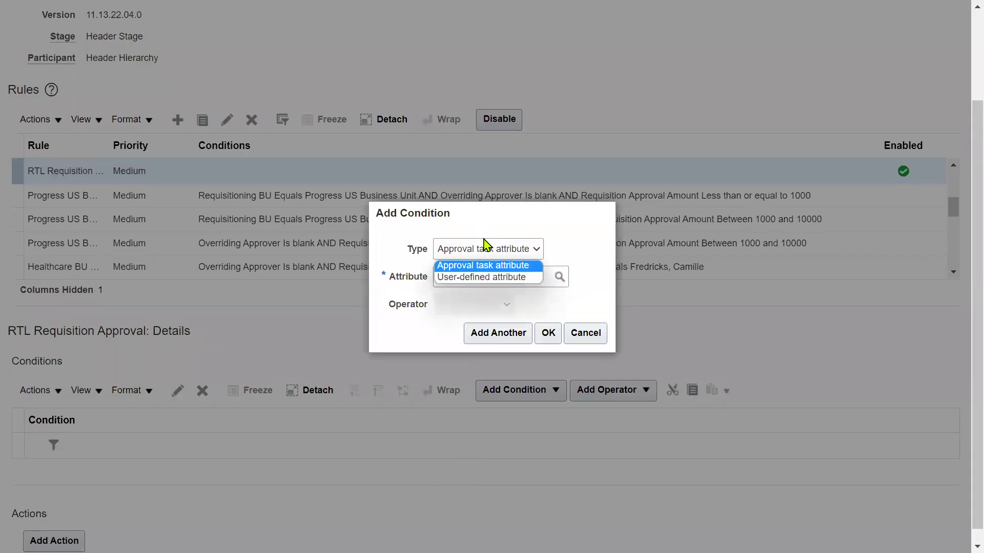
click(482, 266)
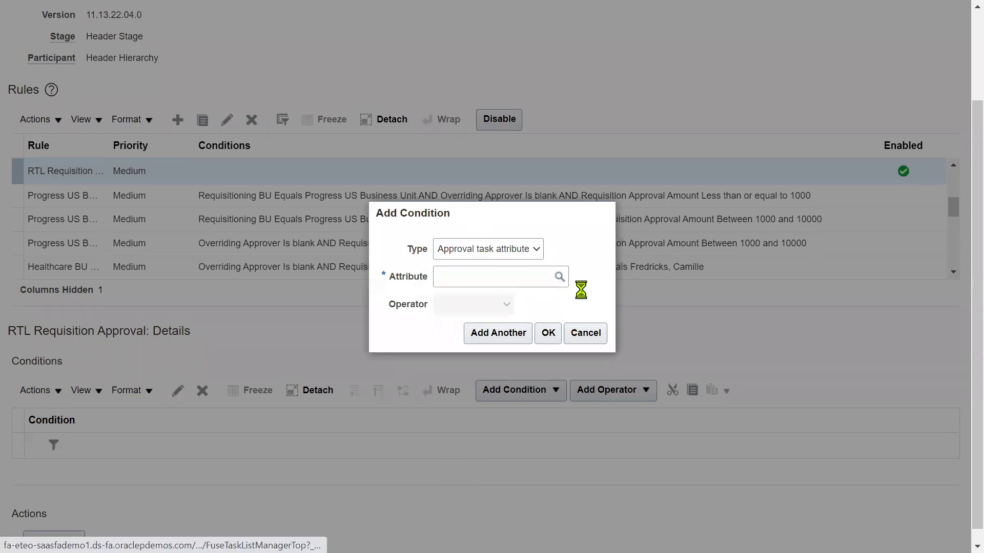
click(416, 266)
click(607, 293)
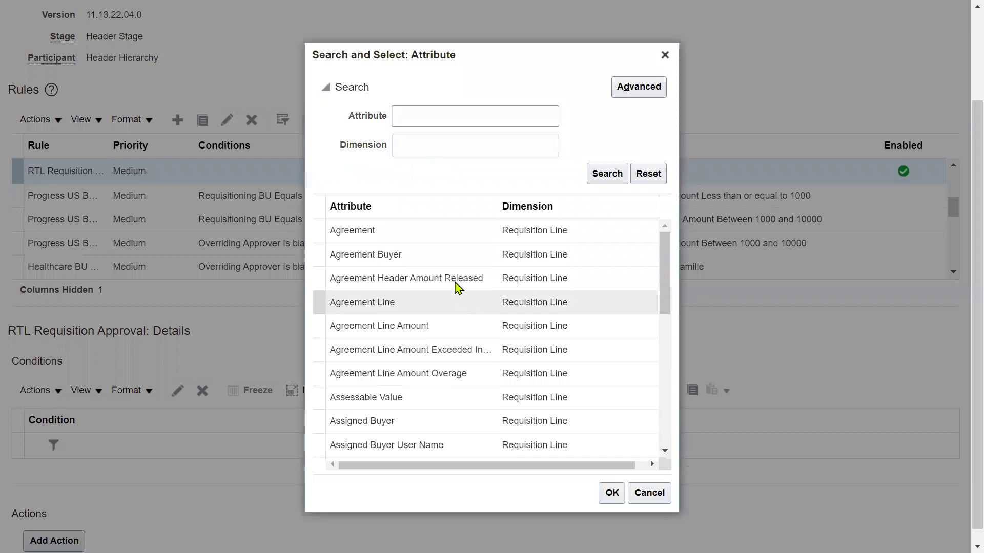
click(461, 148)
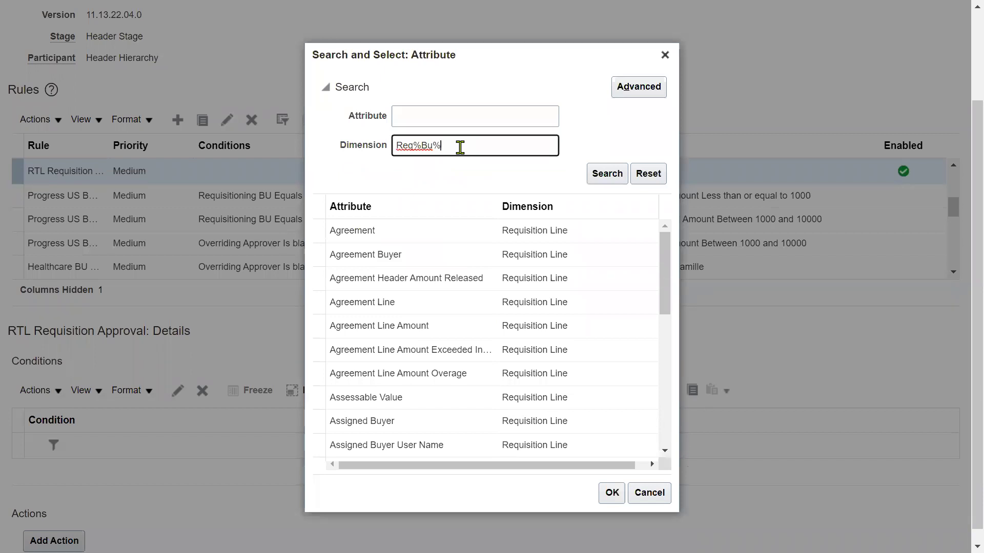
scroll(477, 373, down, 10)
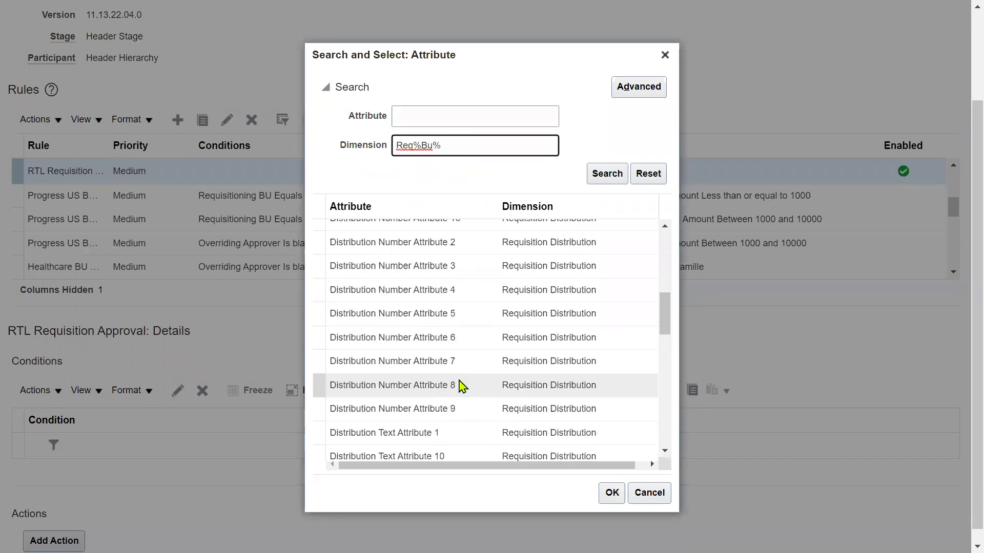
scroll(461, 383, down, 10)
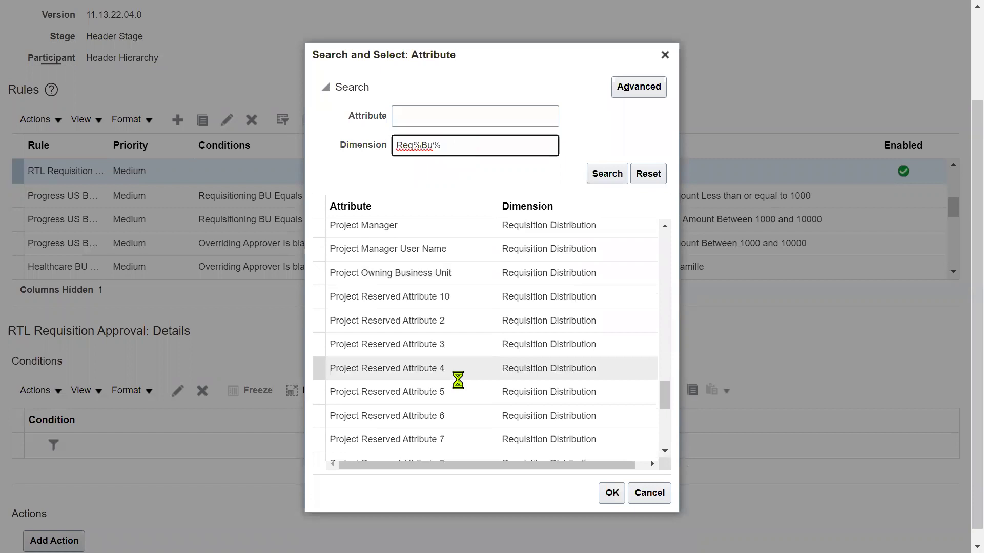
scroll(457, 379, down, 5)
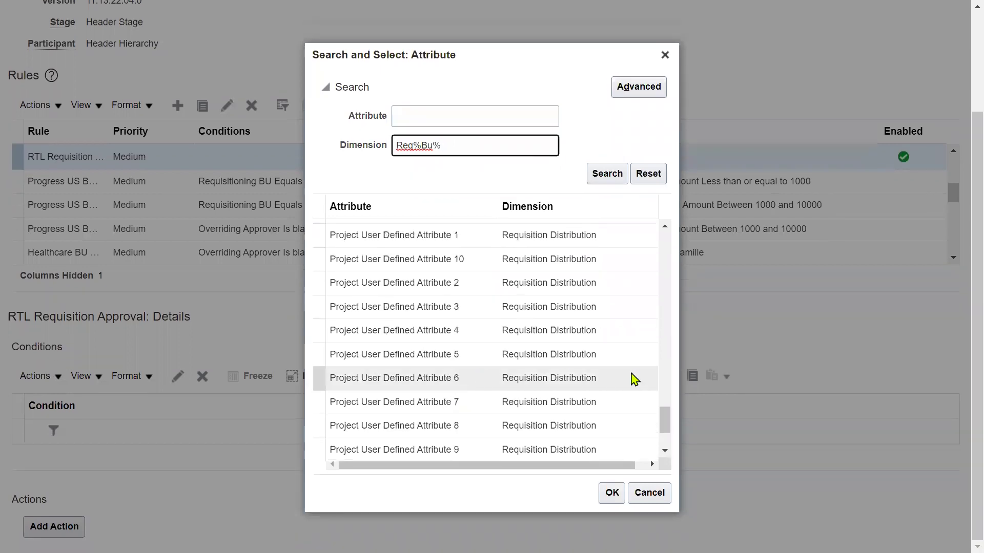
scroll(634, 379, up, 5)
scroll(634, 380, down, 5)
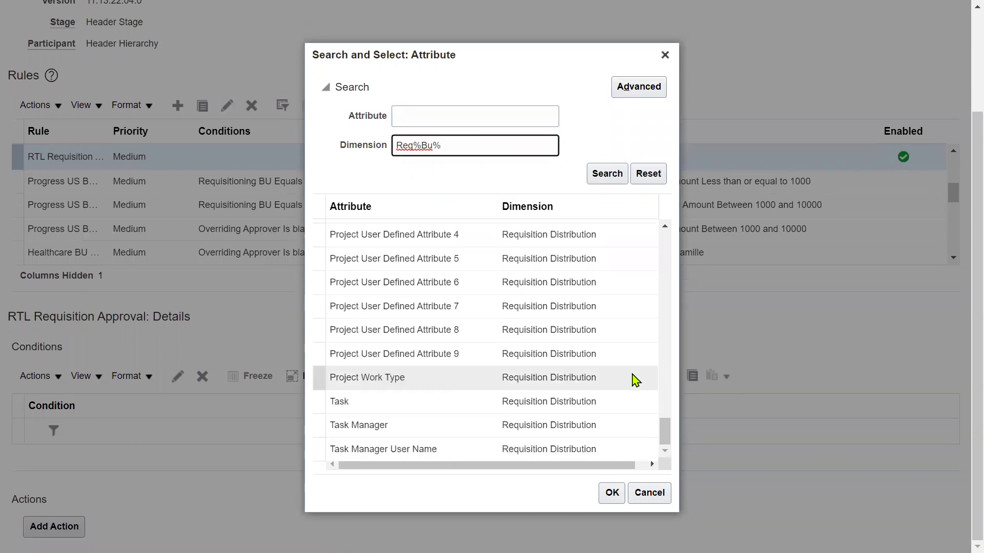
scroll(635, 380, up, 5)
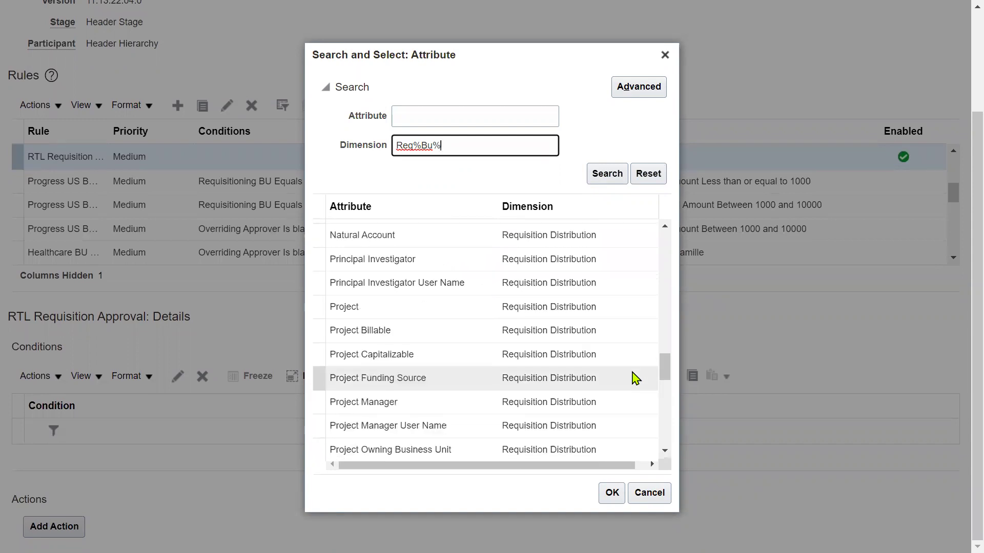
scroll(464, 323, up, 10)
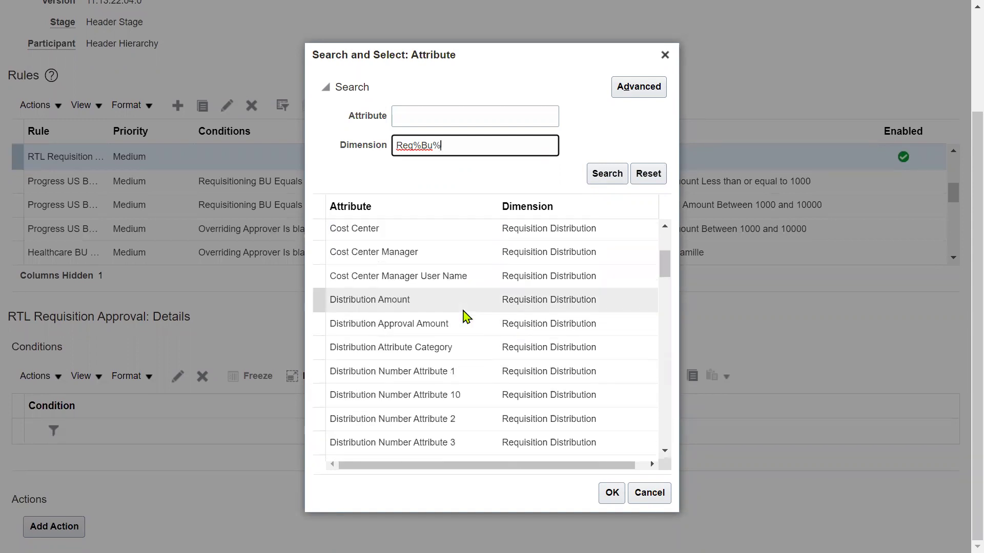
Step: Search attributes with Req%Bu% and choose Requisitioning BU as the condition attribute
triple_click(481, 145)
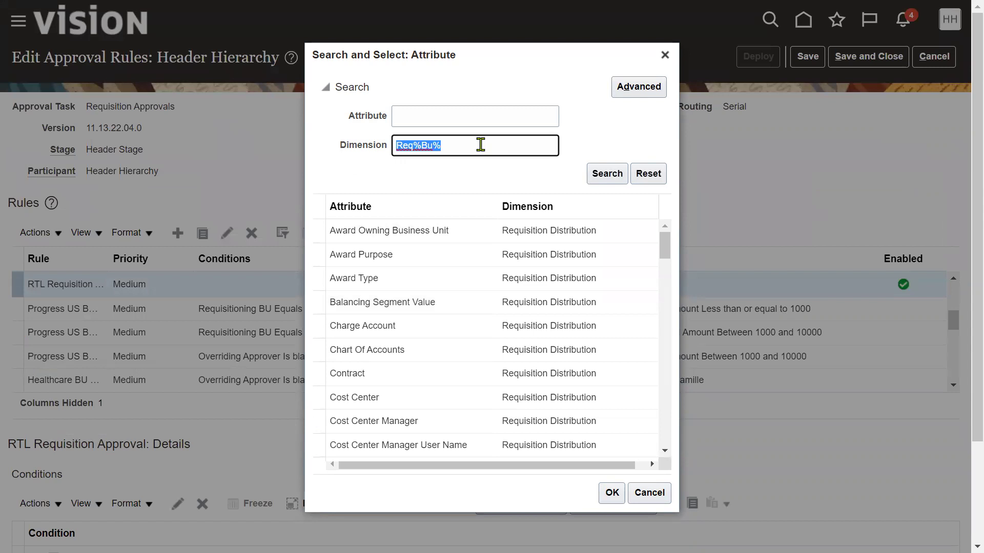
text(Pr)
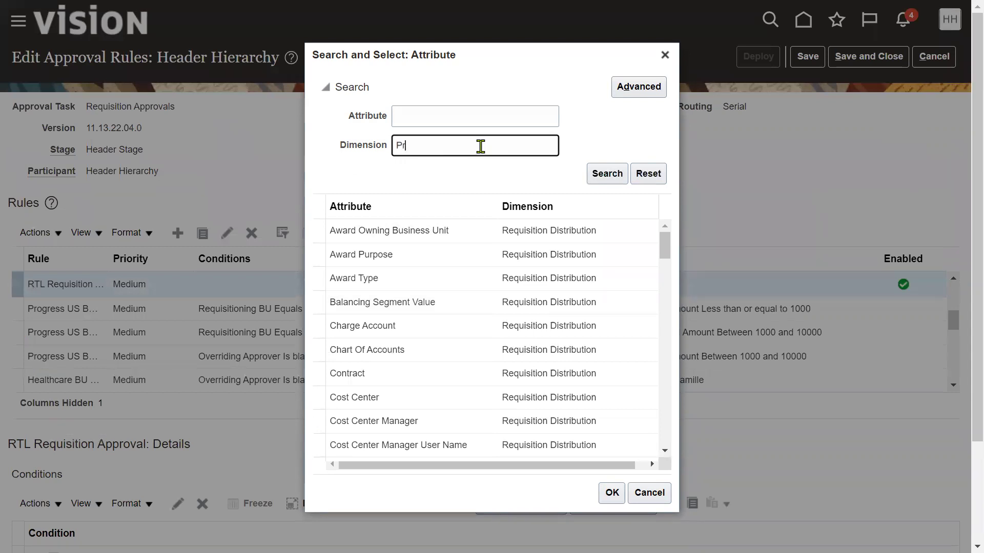
key(shift+Tab)
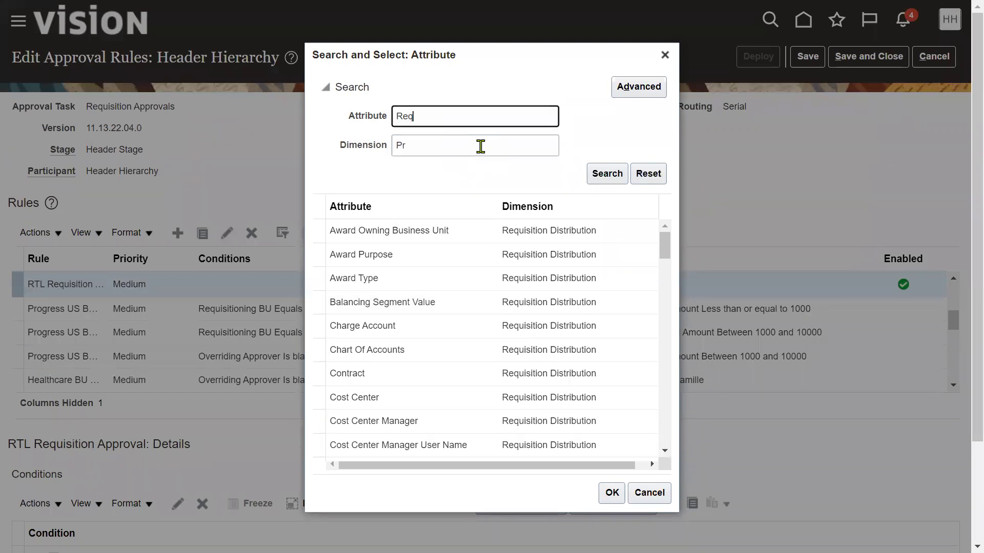
key(Tab)
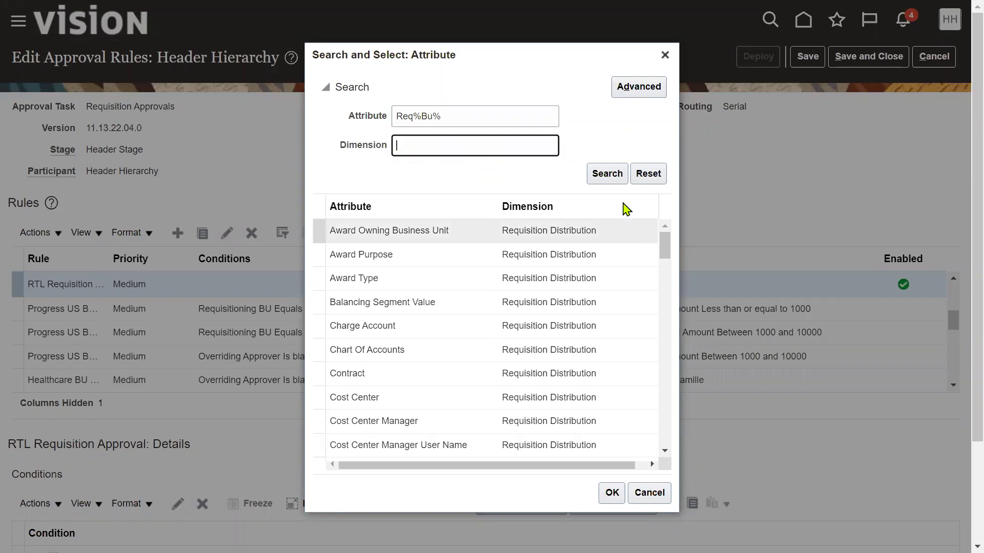
click(606, 176)
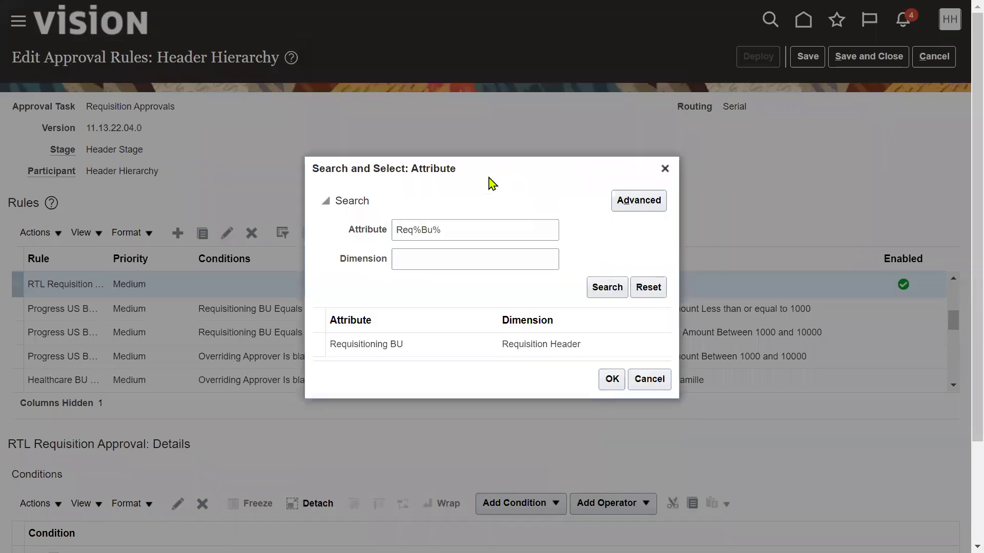
click(407, 343)
click(611, 380)
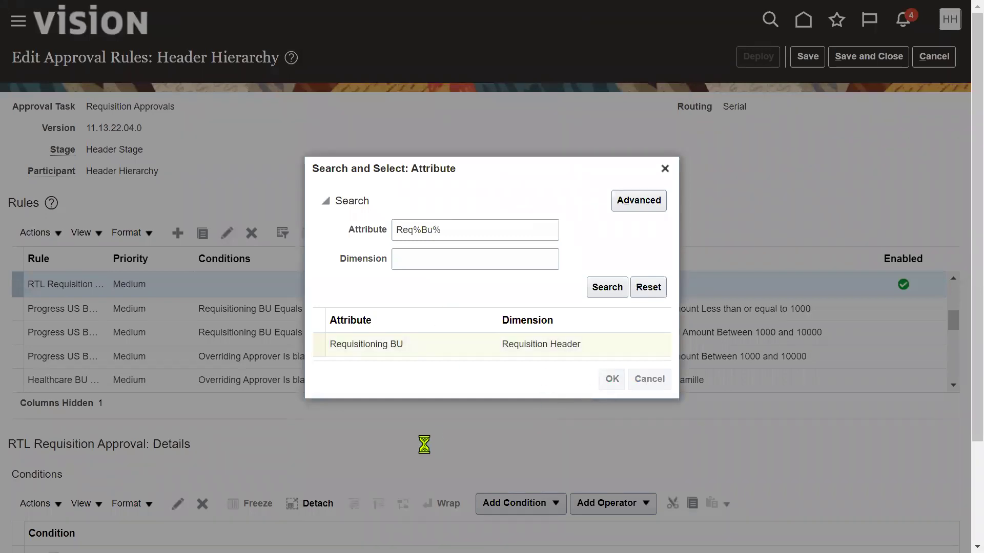
Step: Set the condition value to US1 Business Unit and add the condition to the rule
click(467, 326)
click(564, 332)
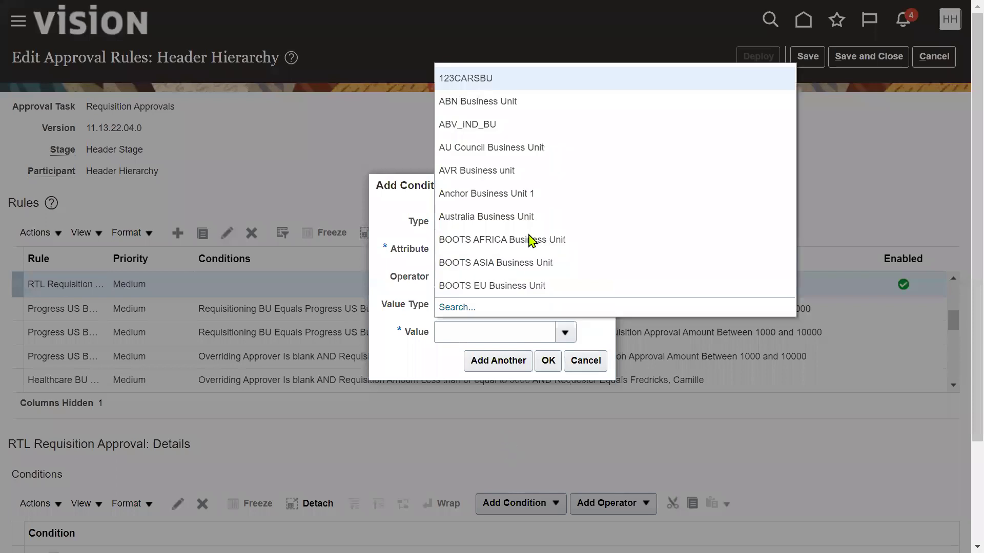
click(463, 308)
click(445, 270)
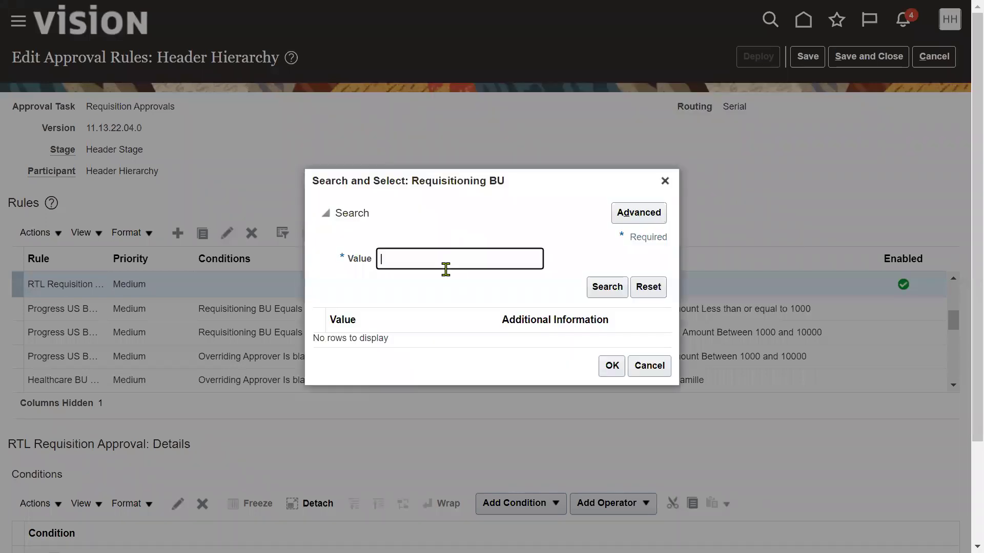
click(613, 288)
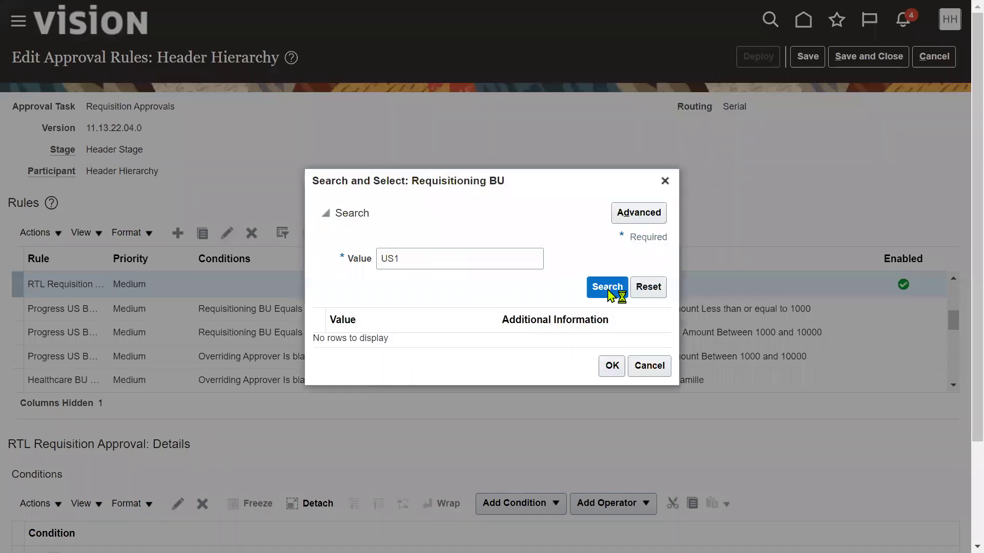
click(478, 343)
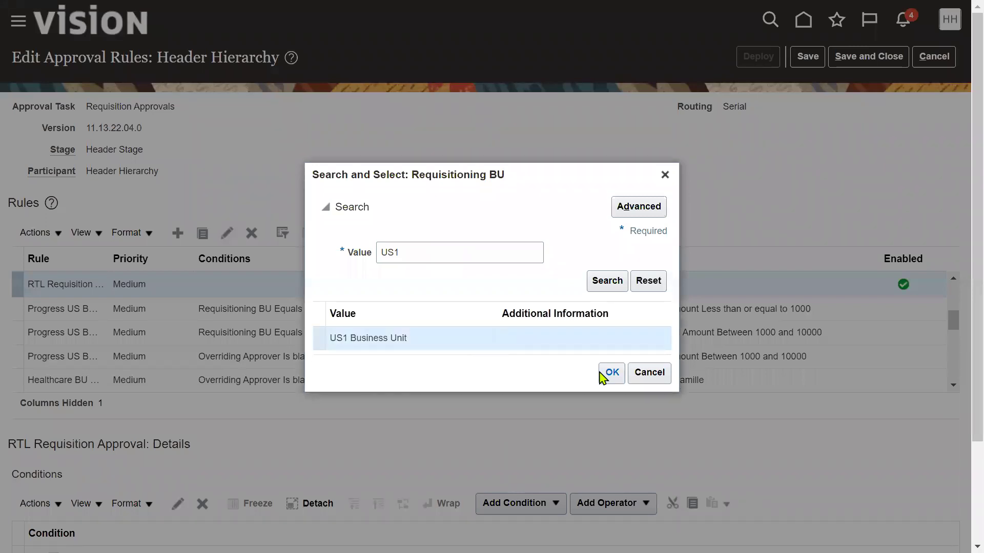
click(610, 367)
click(547, 361)
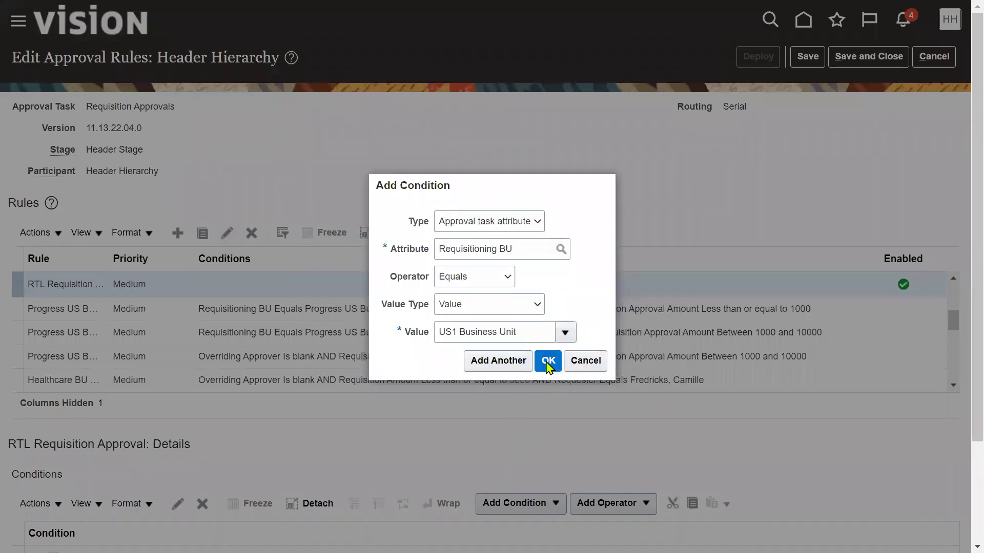
scroll(439, 439, down, 3)
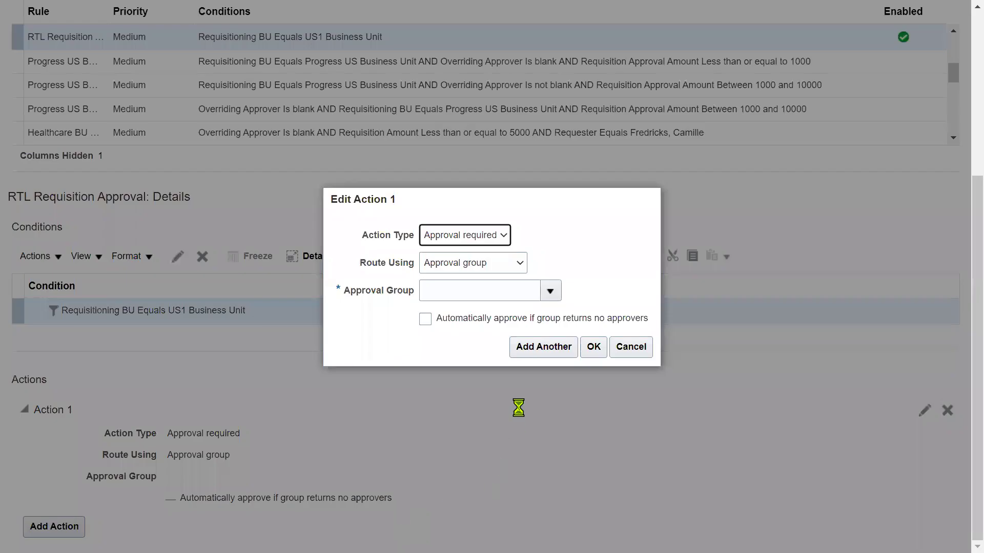
Step: Set Action 1 to Automatic with outcome Approved, then save and close the rules
click(482, 237)
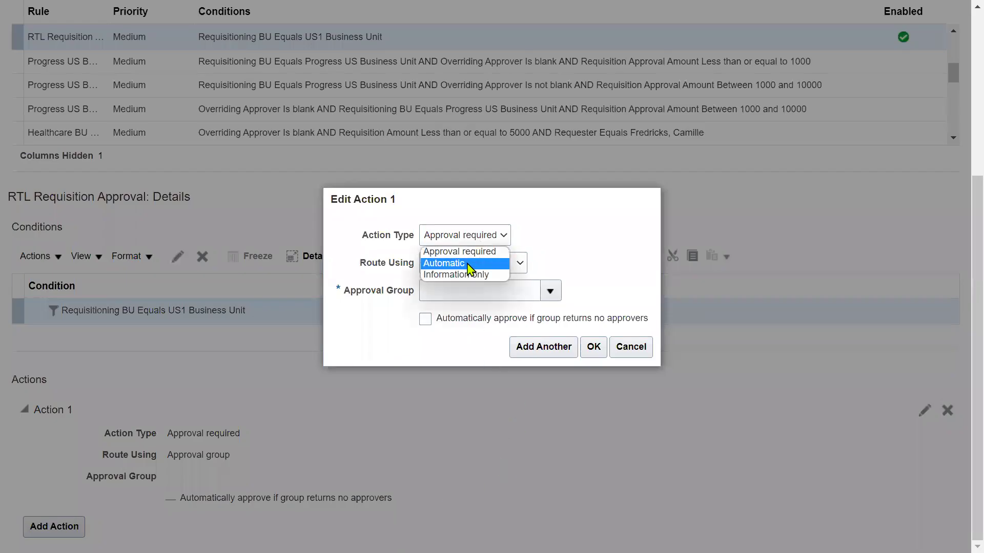
click(469, 260)
click(513, 290)
click(512, 306)
click(520, 320)
scroll(745, 361, up, 5)
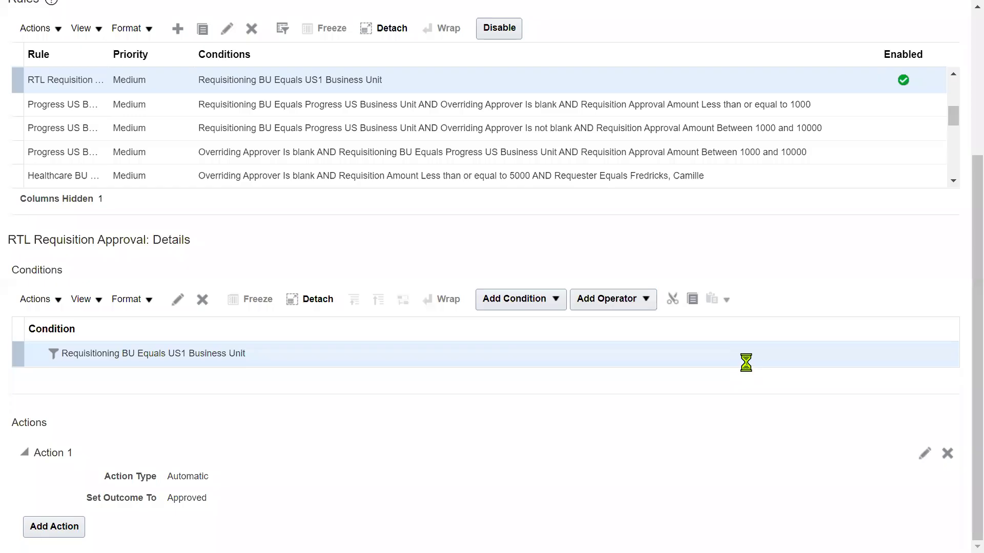
click(870, 56)
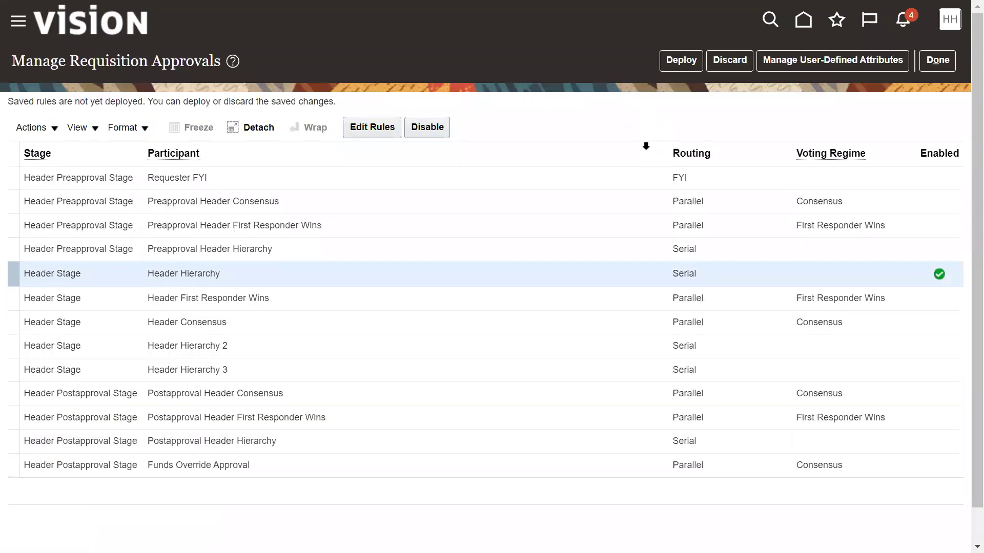
Step: Deploy the saved Header Hierarchy requisition approval rules
click(694, 67)
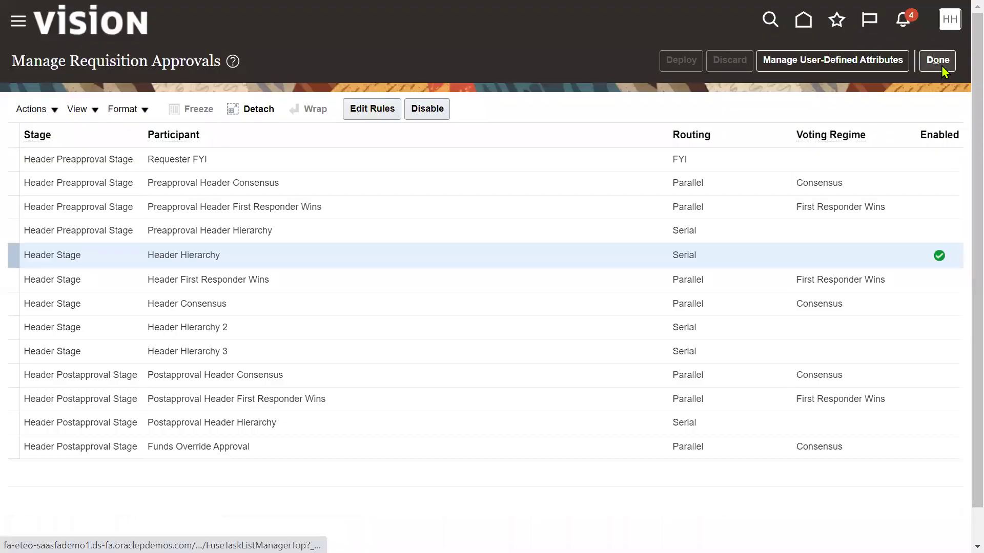
Step: Open purchasing document approvals and disable the ACCEPT1 rule under Terms Approval Serial
click(940, 64)
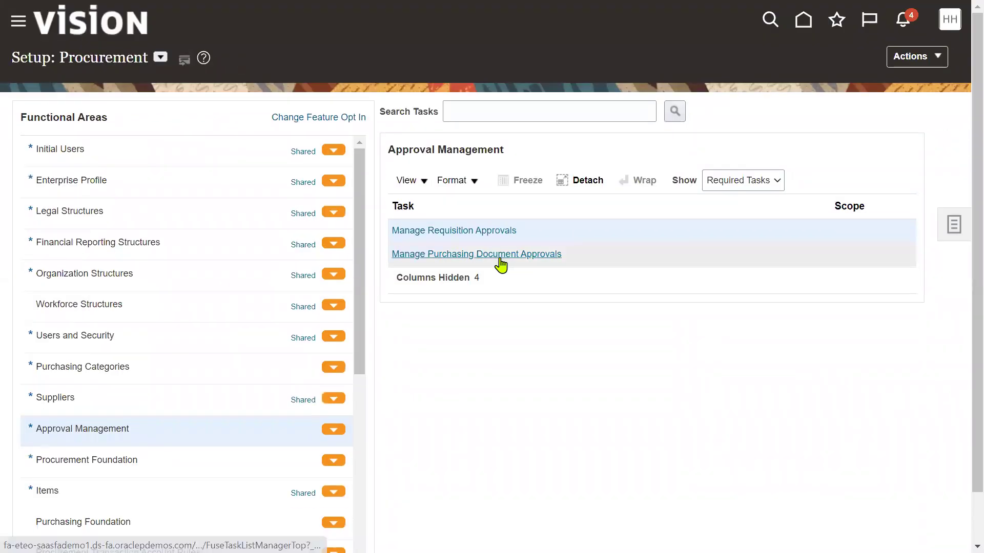
click(501, 259)
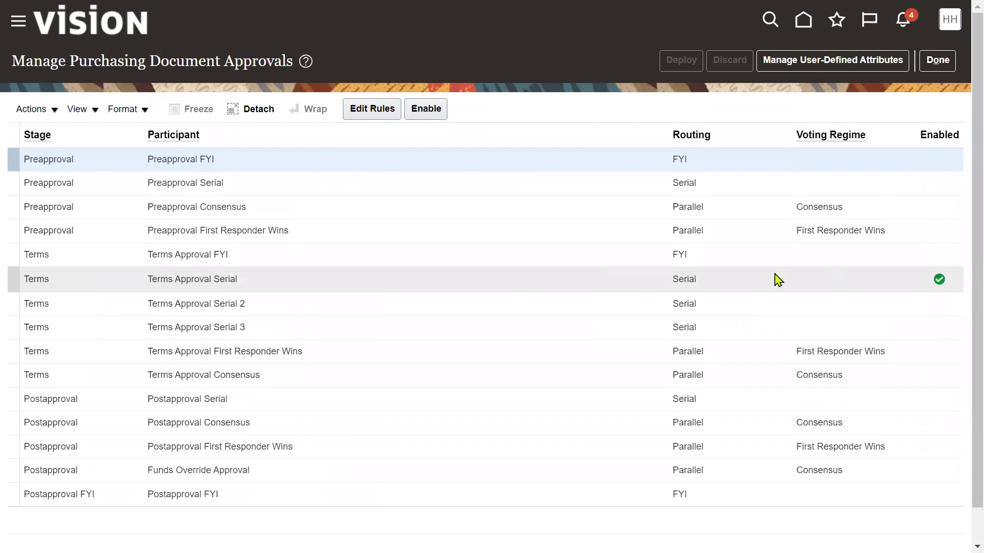
click(767, 278)
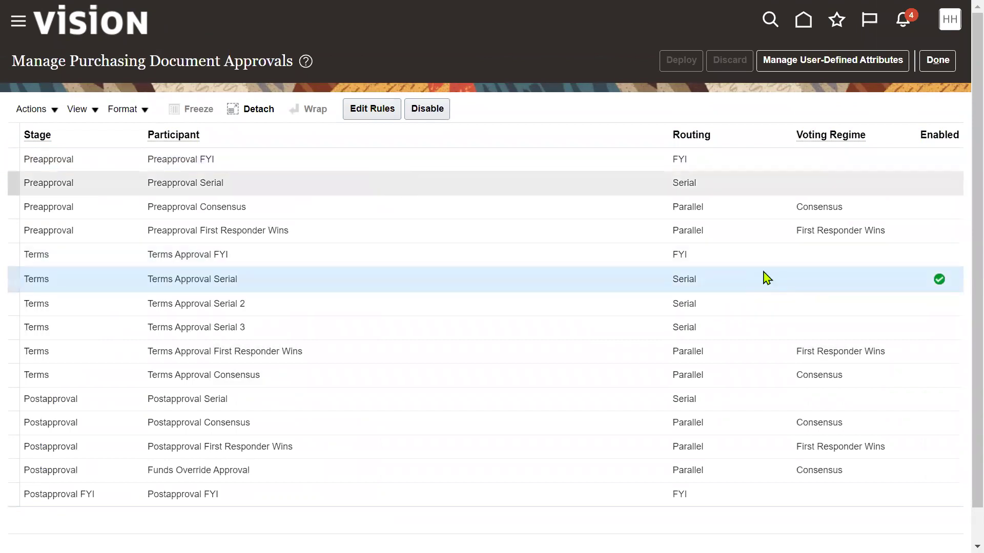
click(385, 109)
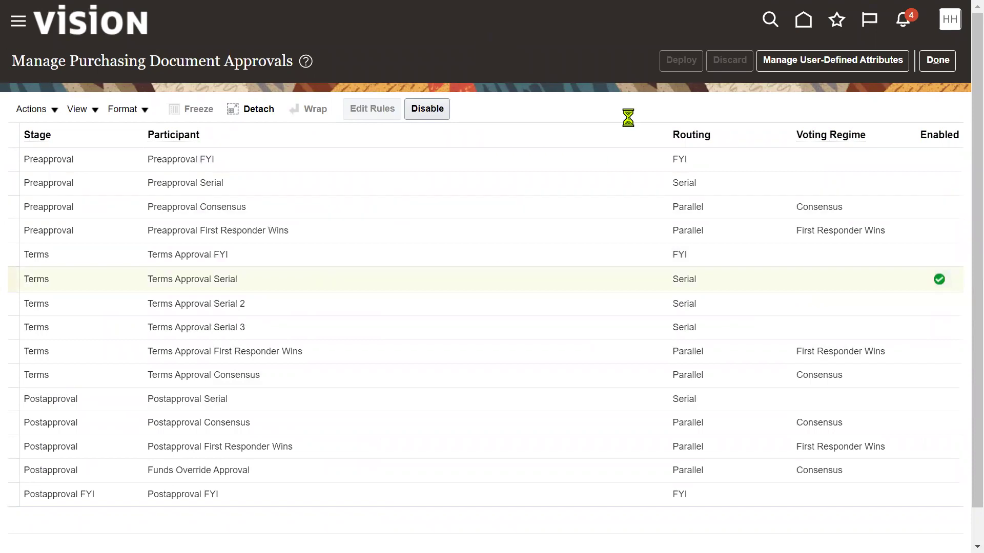
click(686, 302)
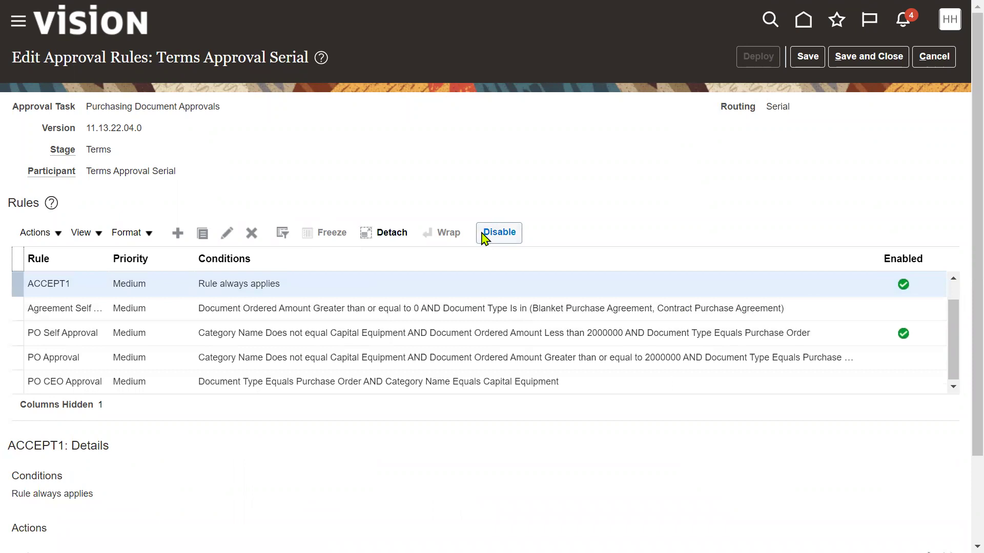
click(500, 233)
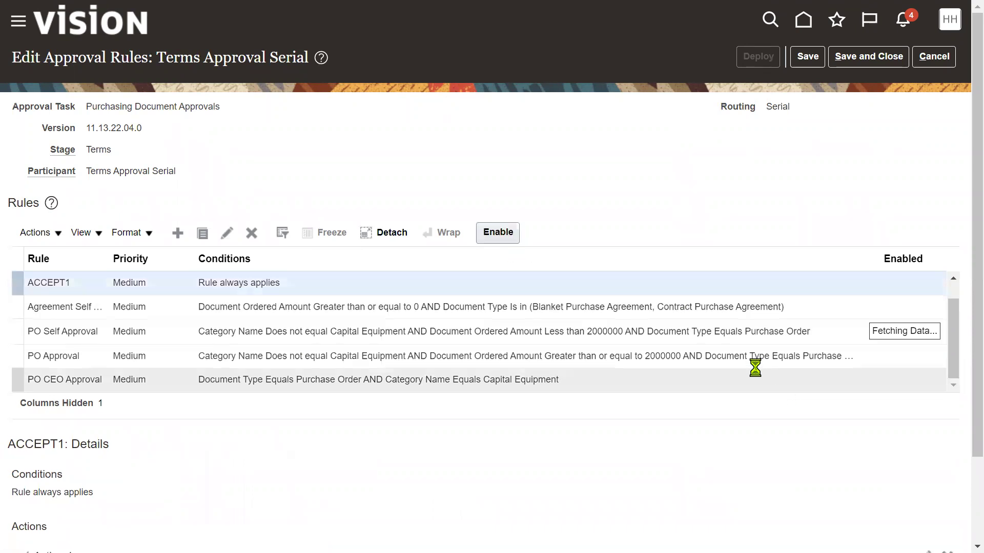
click(707, 340)
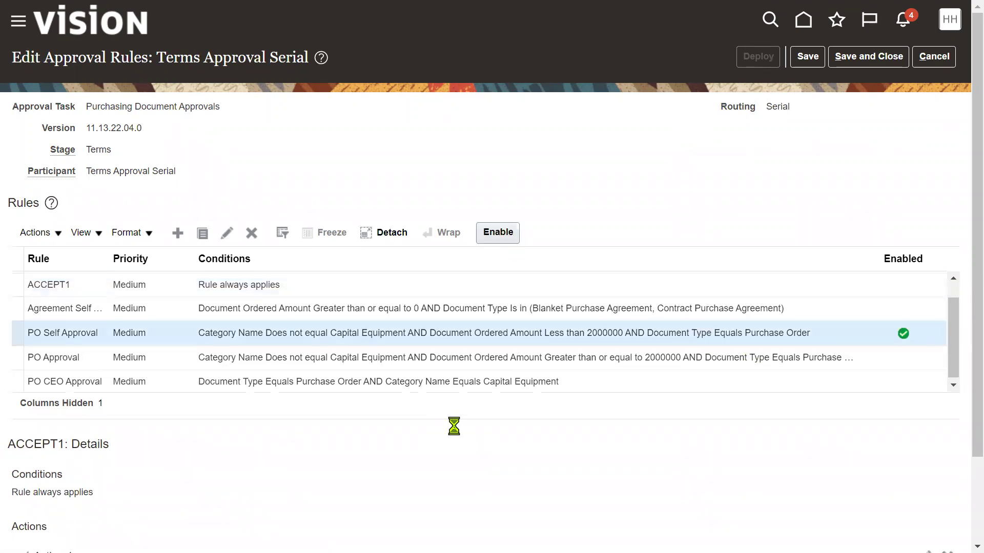
Step: Disable the PO Self Approval rule in Terms Approval Serial
click(500, 232)
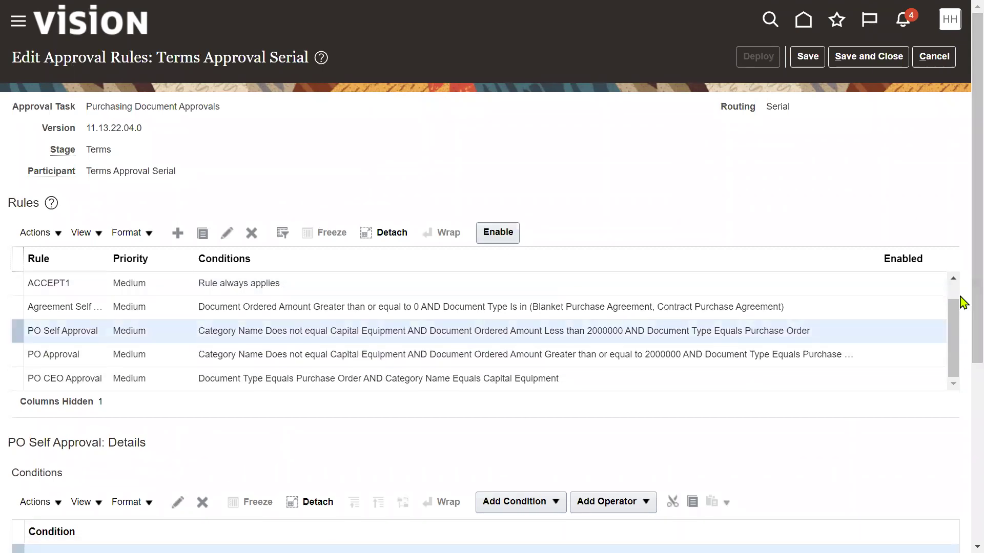
scroll(957, 299, up, 1)
click(444, 285)
Step: Create a new rule 'RTL PO Approval' with its name copied as the description
click(180, 234)
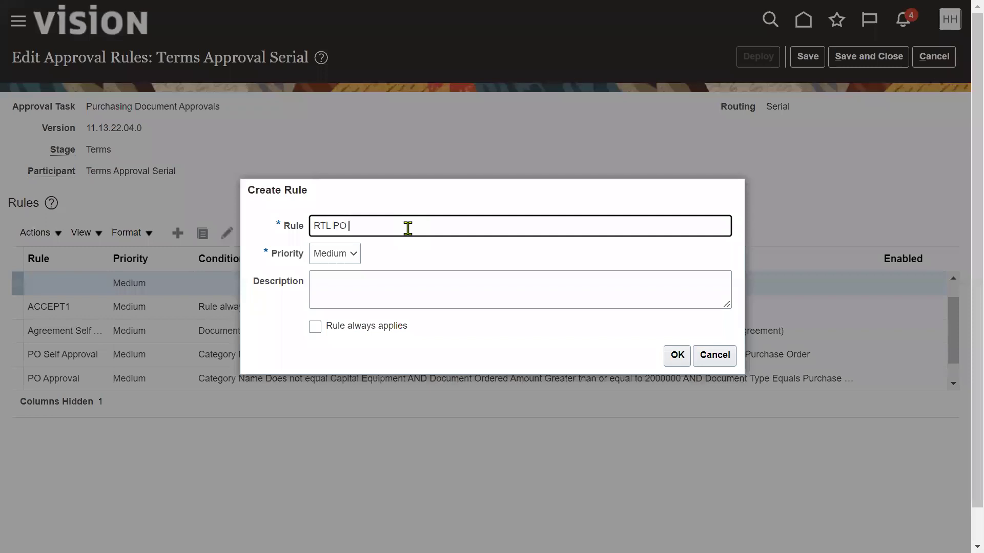
key(ctrl+a)
key(ctrl+c)
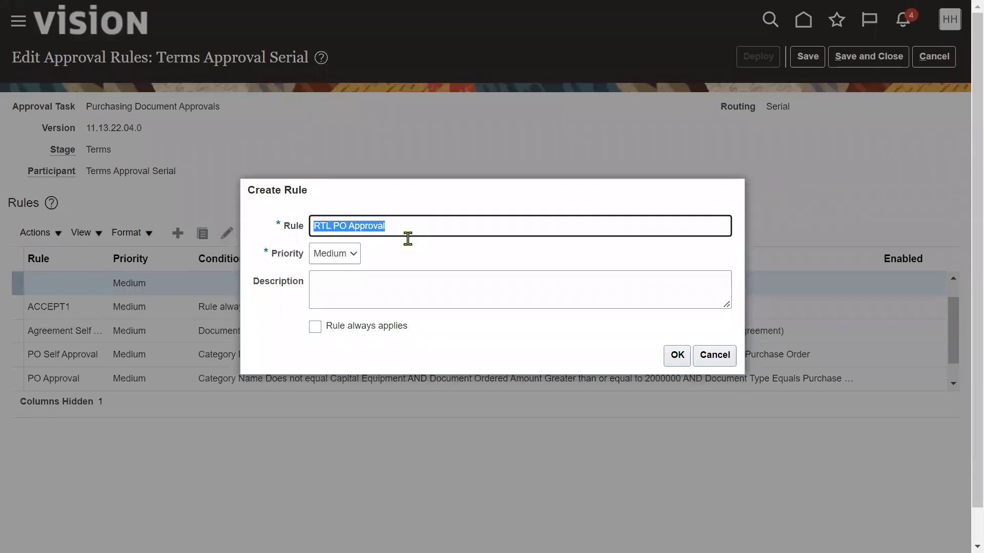
click(407, 281)
key(ctrl+v)
click(667, 358)
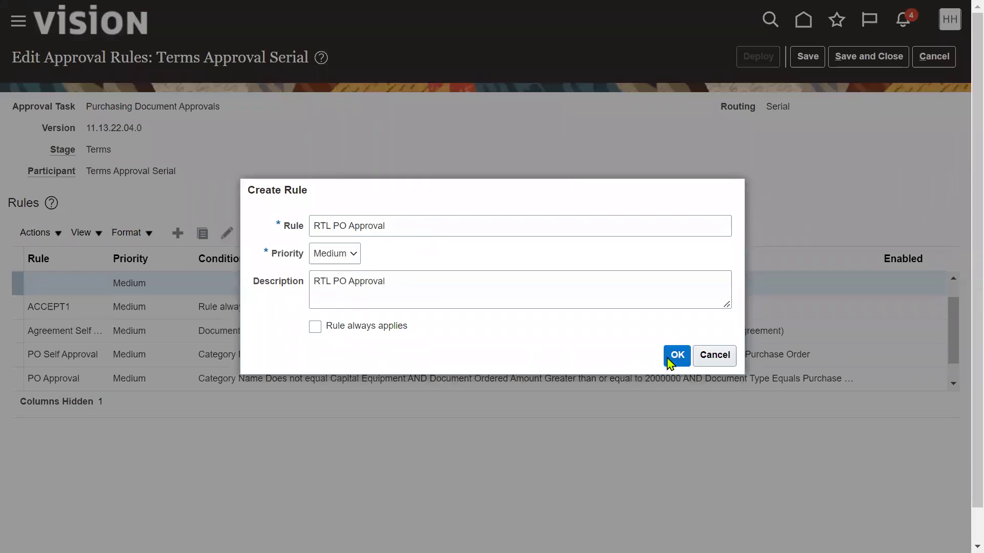
scroll(461, 464, down, 2)
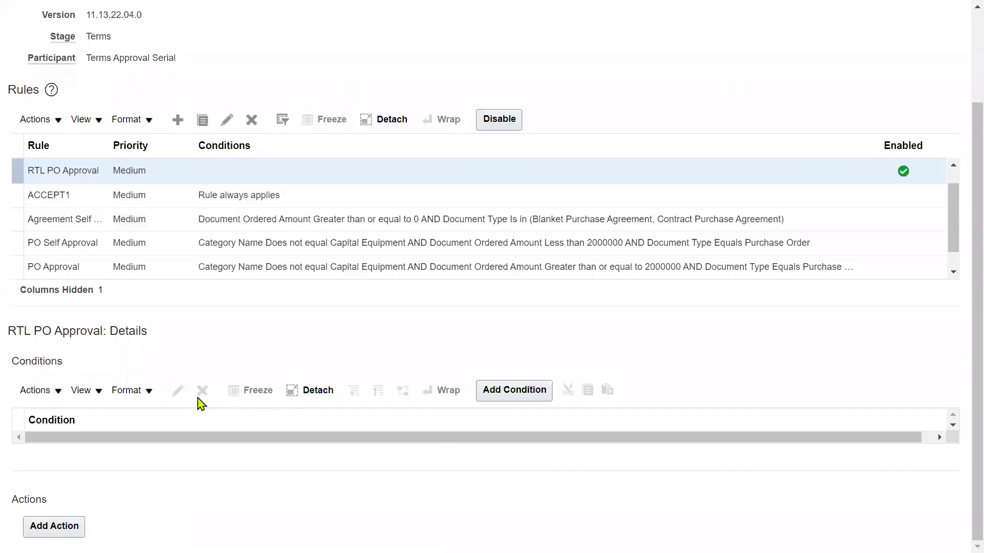
Step: Add a condition using the Document Header attribute Procurement BU, found by searching Pro%BU%
click(514, 389)
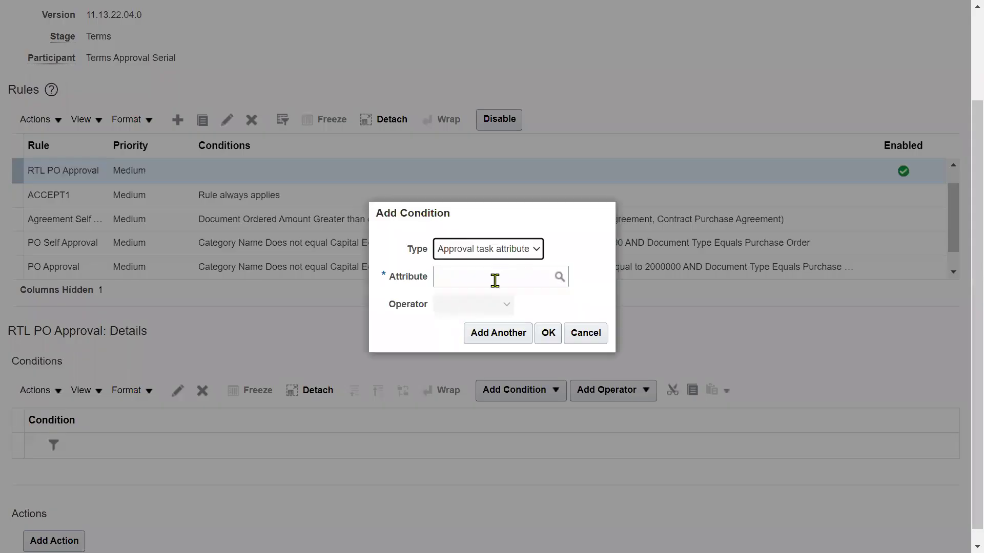
click(494, 280)
click(560, 277)
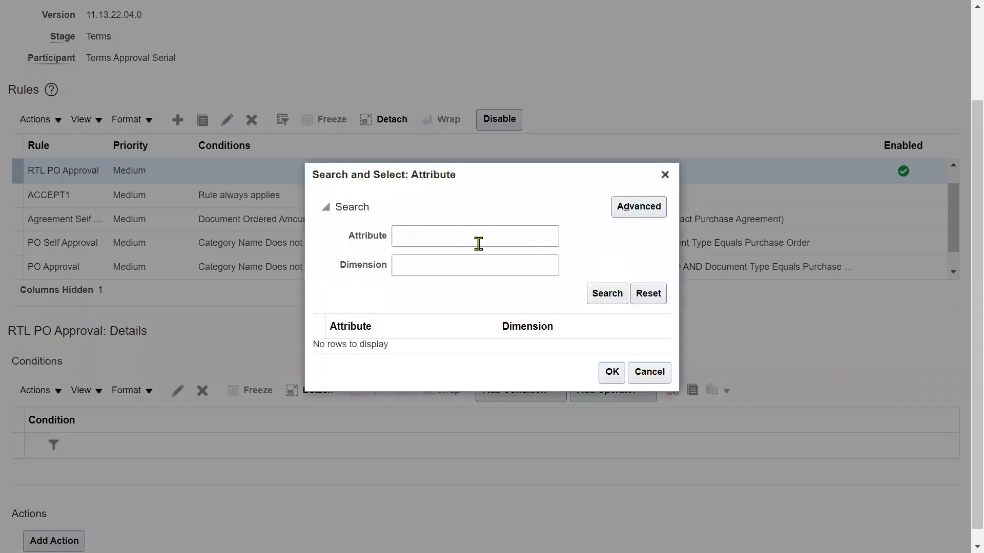
click(607, 294)
click(471, 145)
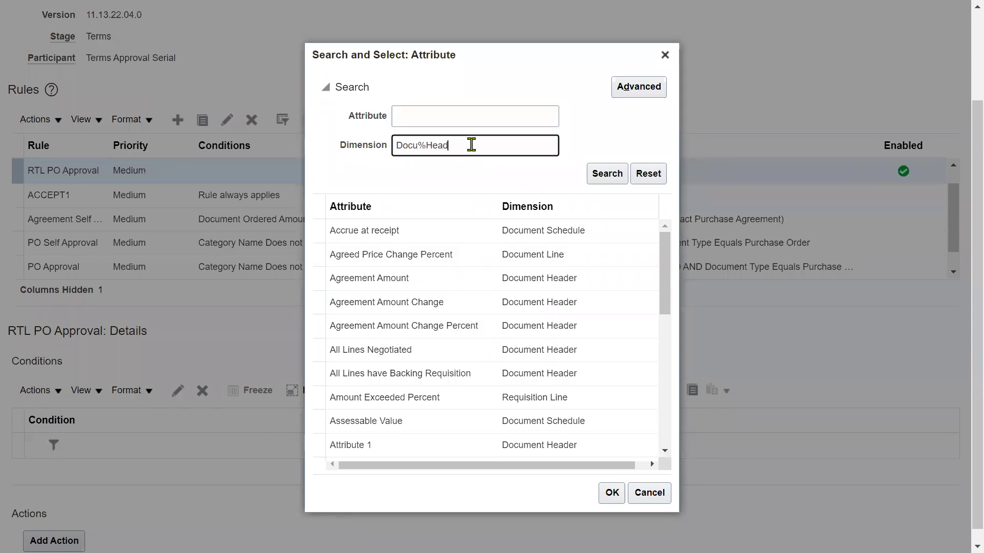
key(Return)
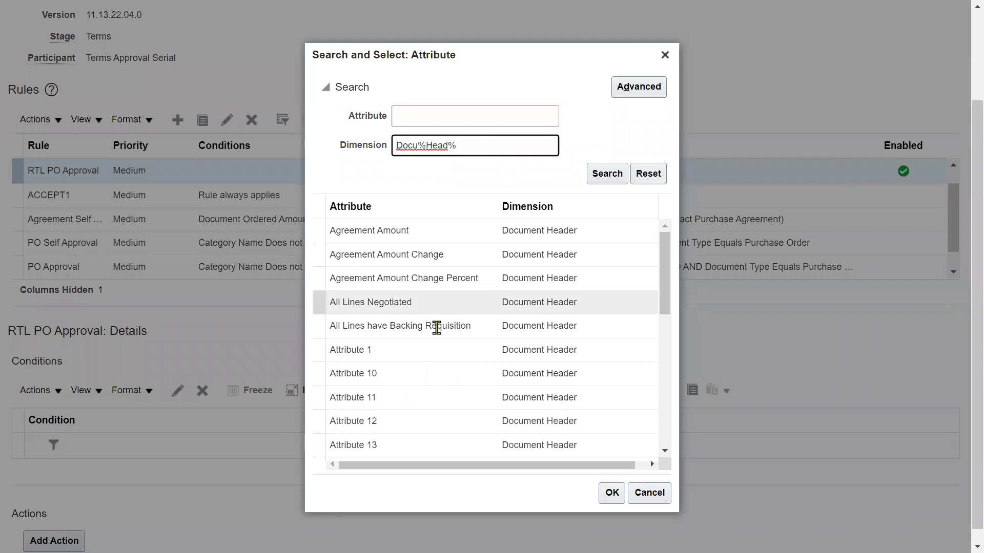
drag(667, 299, 657, 392)
drag(663, 319, 669, 386)
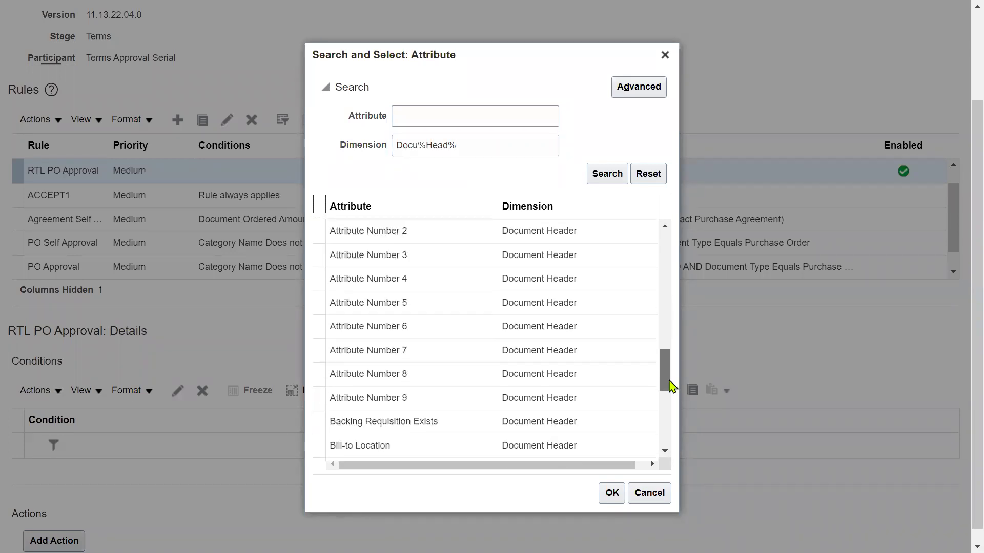
click(413, 121)
text(Pro)
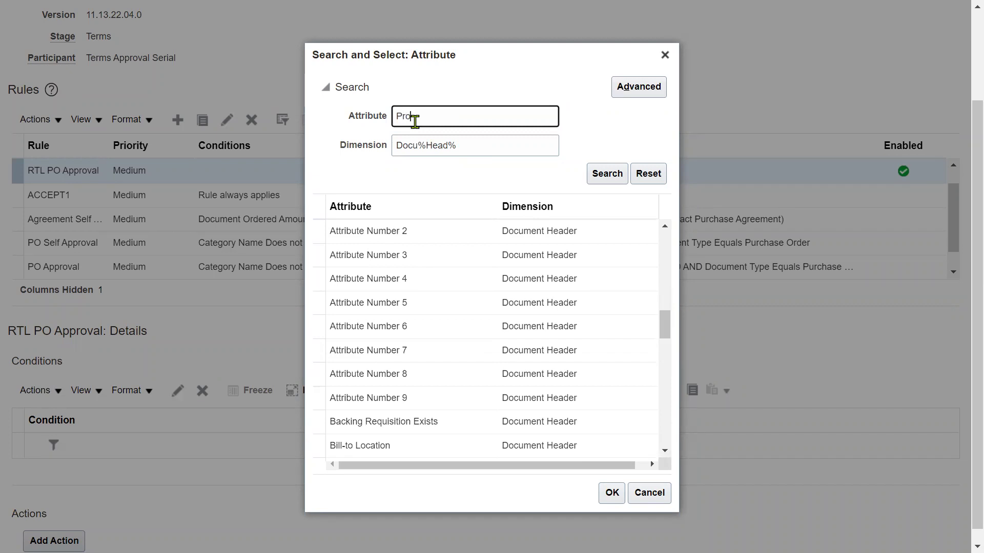
text(%BU%)
key(Return)
click(478, 347)
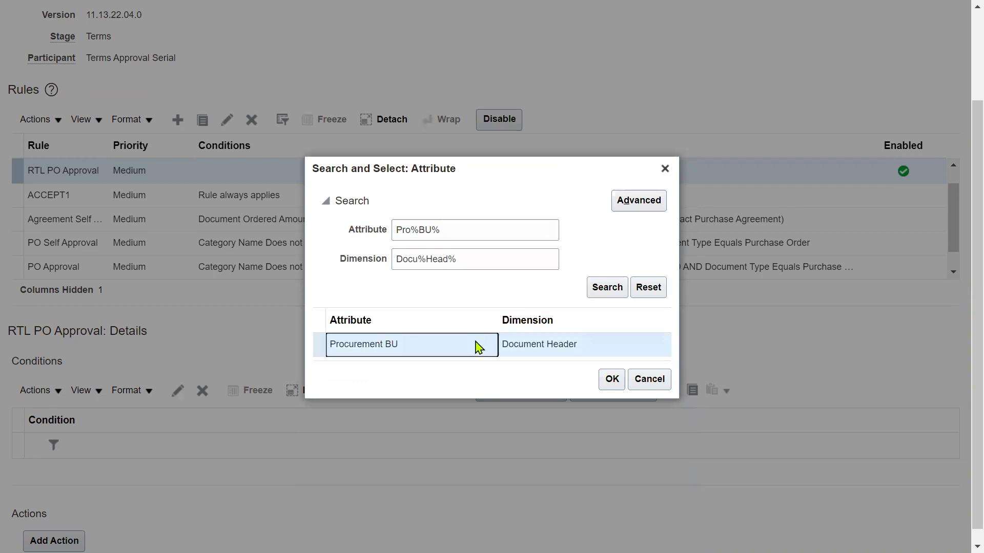
click(613, 380)
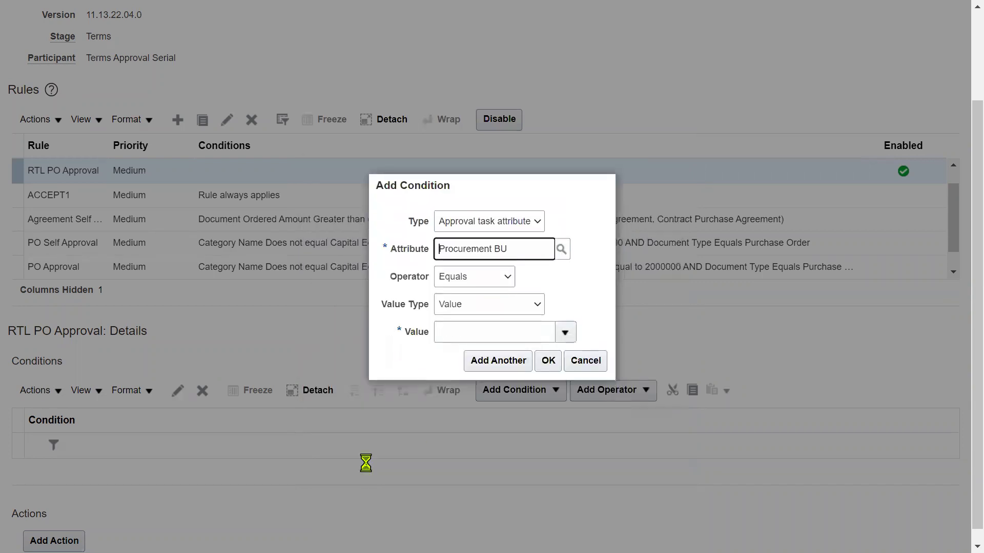
Step: Set the condition value to US1 Business Unit, add it, and start a new action
click(563, 331)
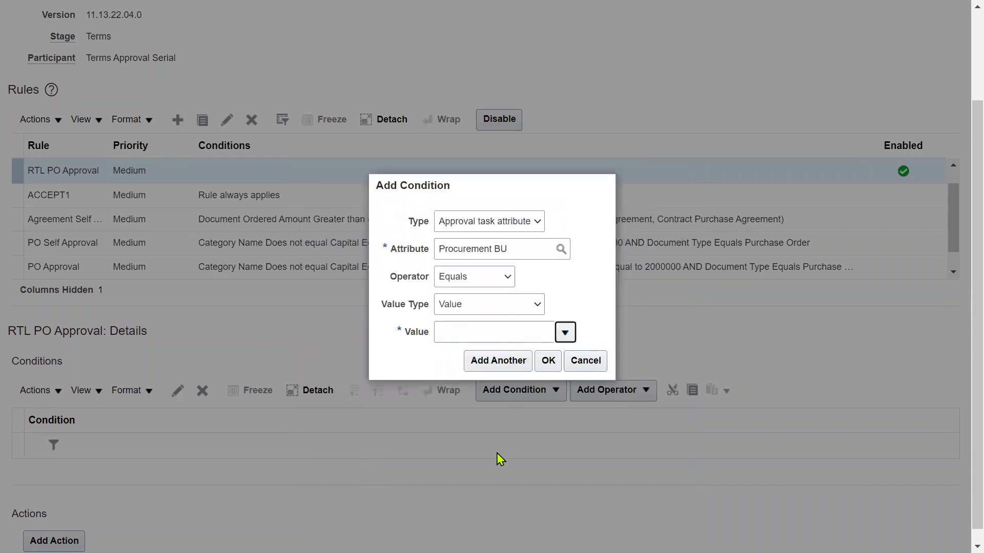
click(465, 309)
click(465, 260)
click(604, 289)
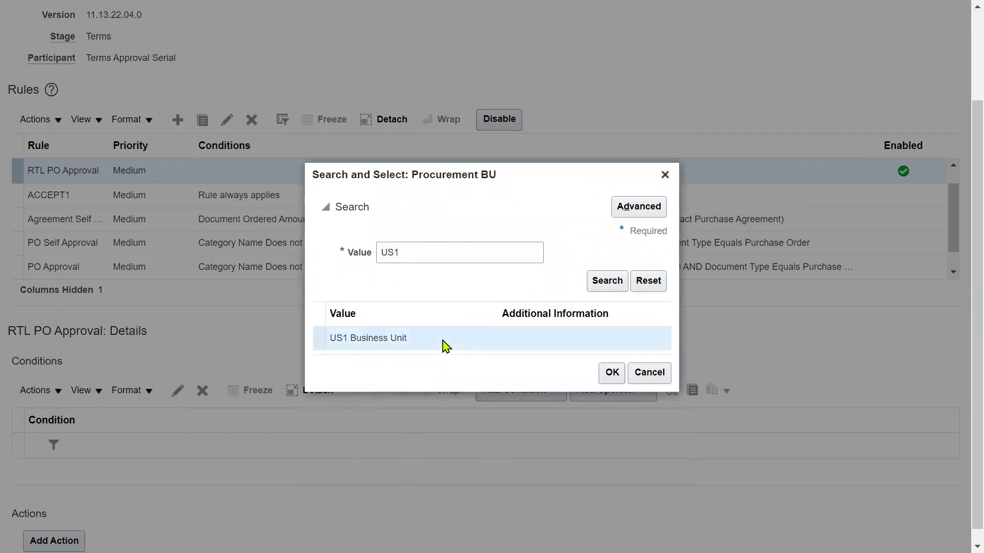
click(610, 373)
click(546, 362)
click(54, 527)
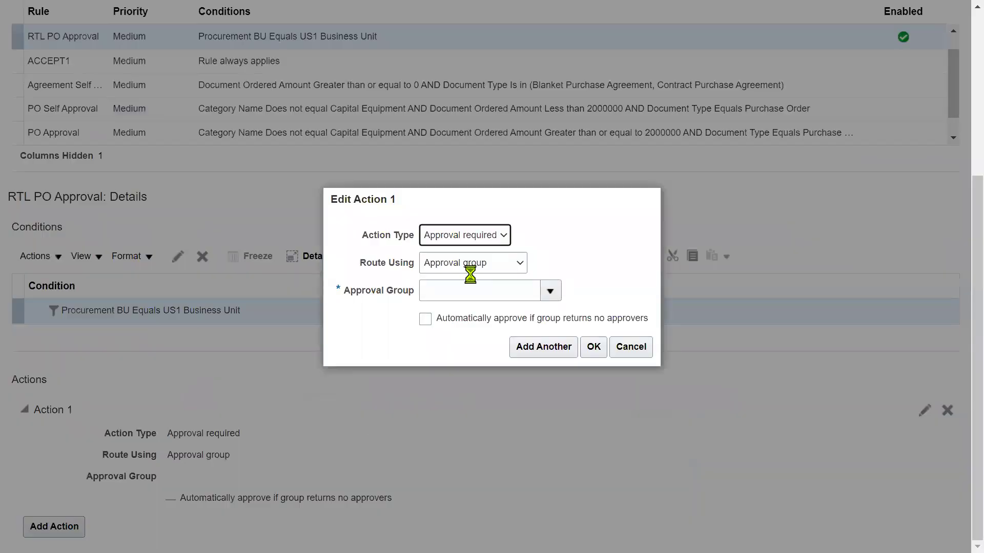
Step: Make the RTL PO Approval rule's action Automatic with outcome Approved
click(500, 237)
click(496, 265)
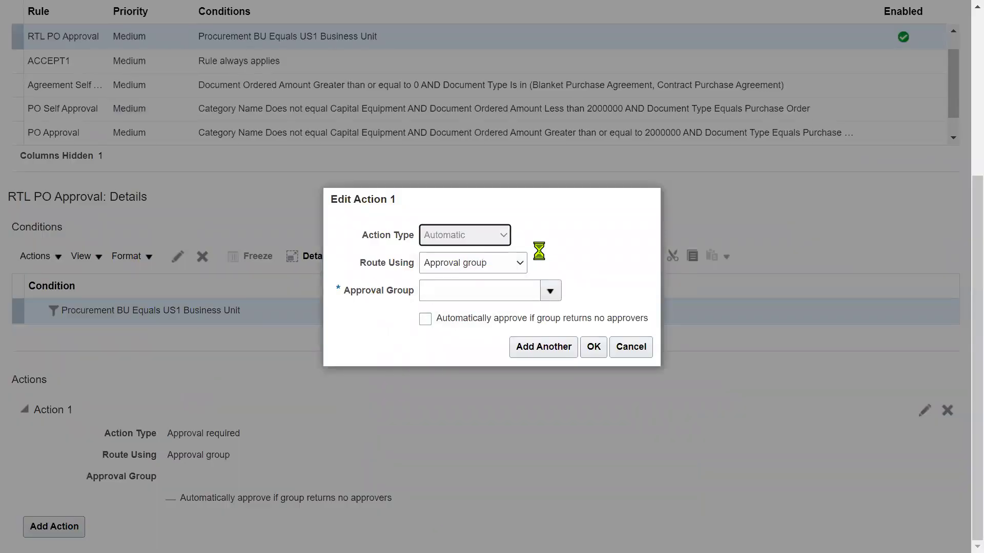
click(520, 320)
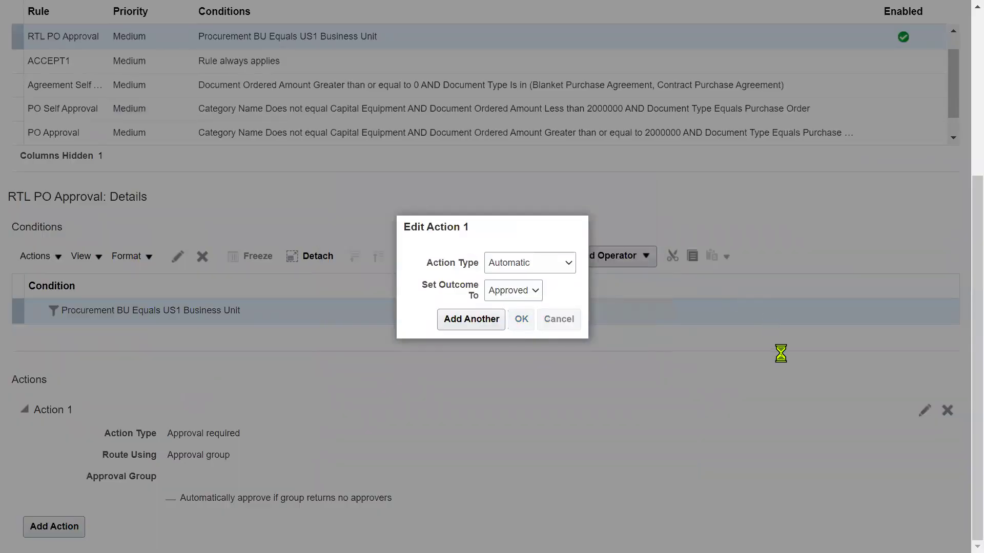
Step: Save and close the approval rules, return to Setup: Procurement, and bring up Settings and Actions
scroll(782, 353, up, 4)
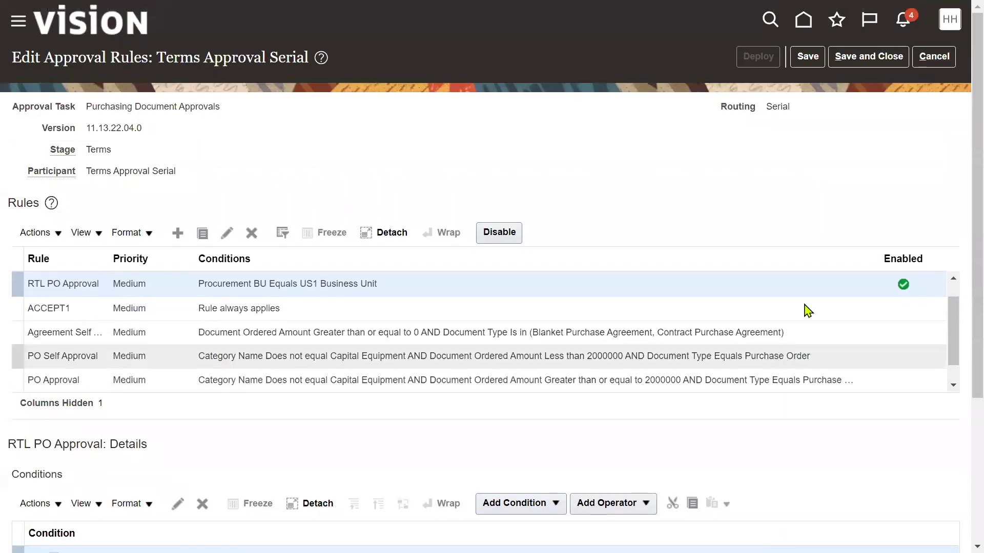
click(845, 63)
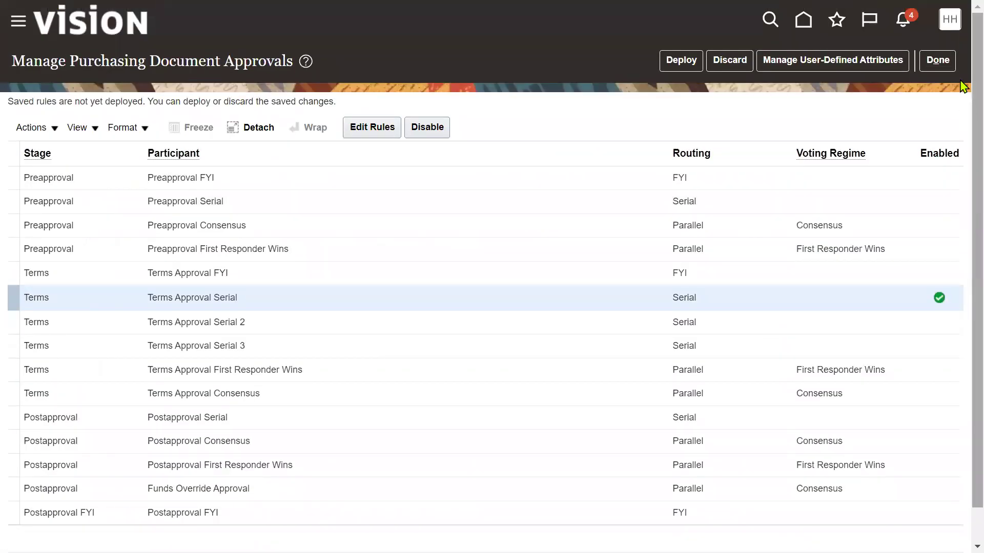
click(936, 66)
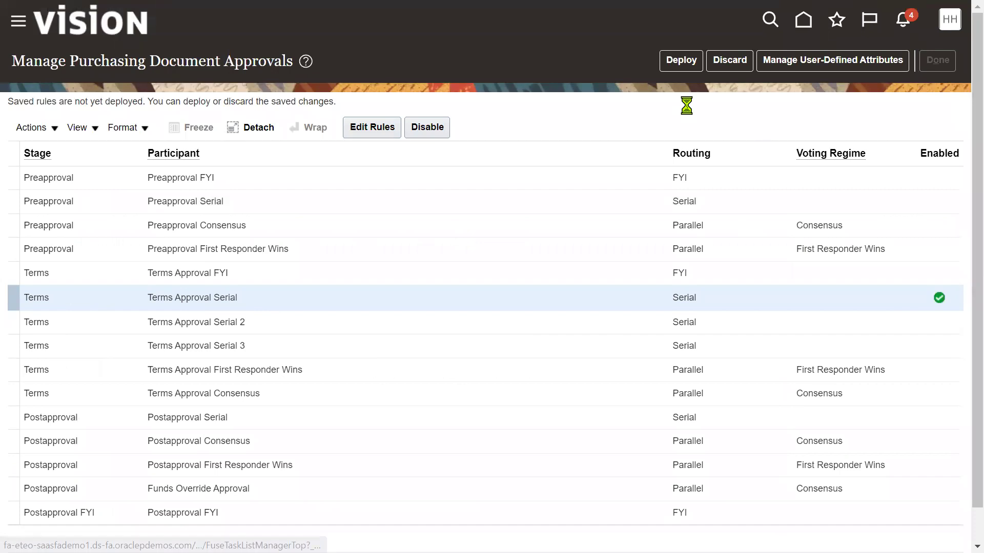
click(949, 19)
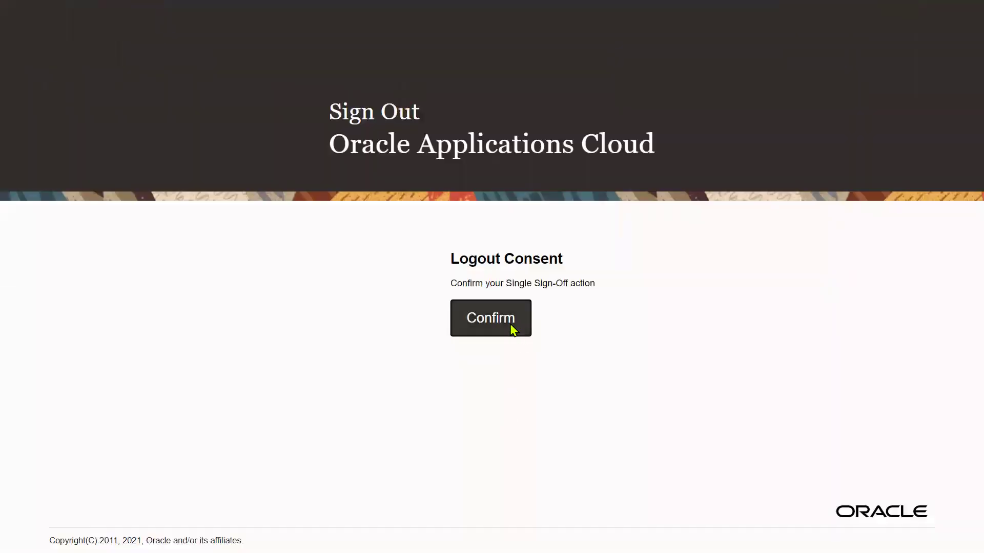
Step: Sign out and sign back in as the Procurement Manager user
click(511, 323)
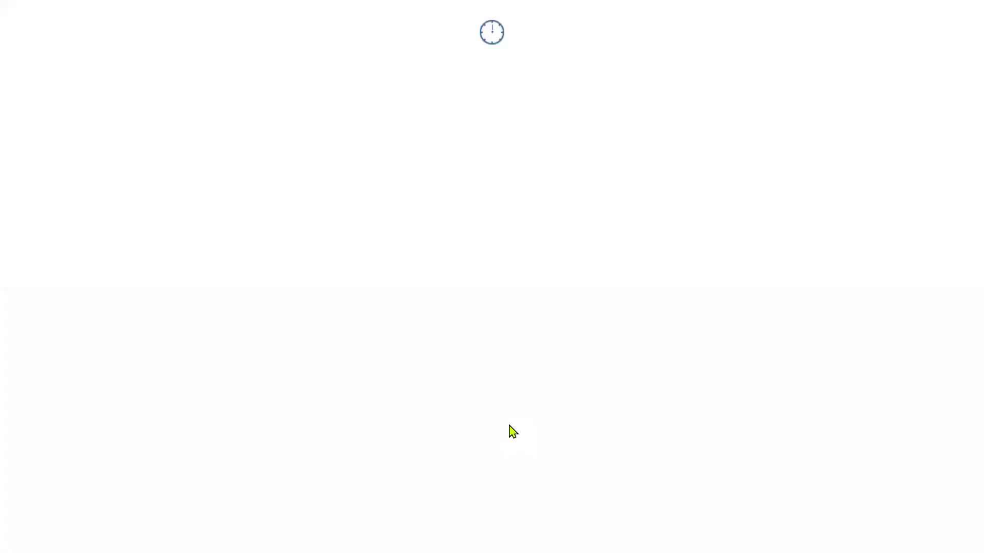
key(ctrl+a)
text(ca)
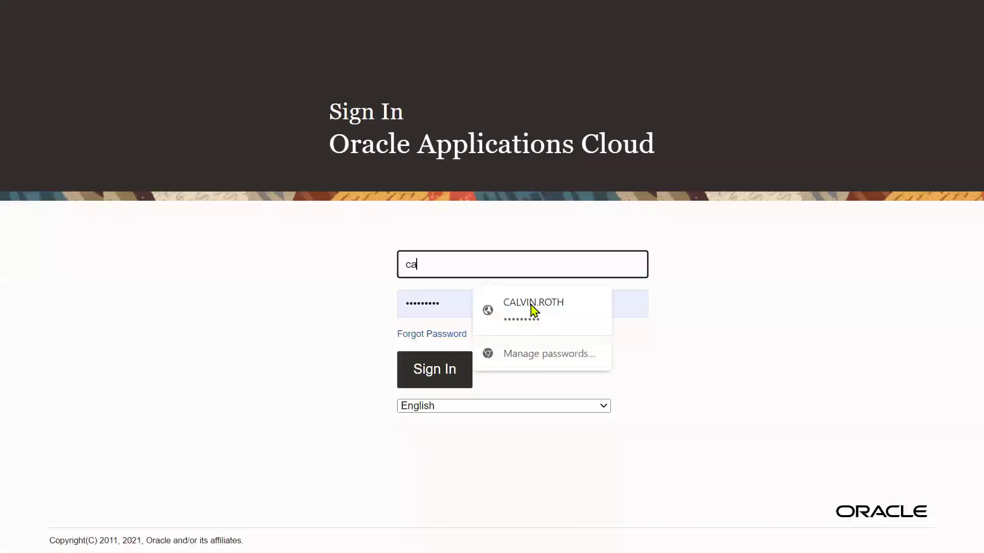
click(534, 303)
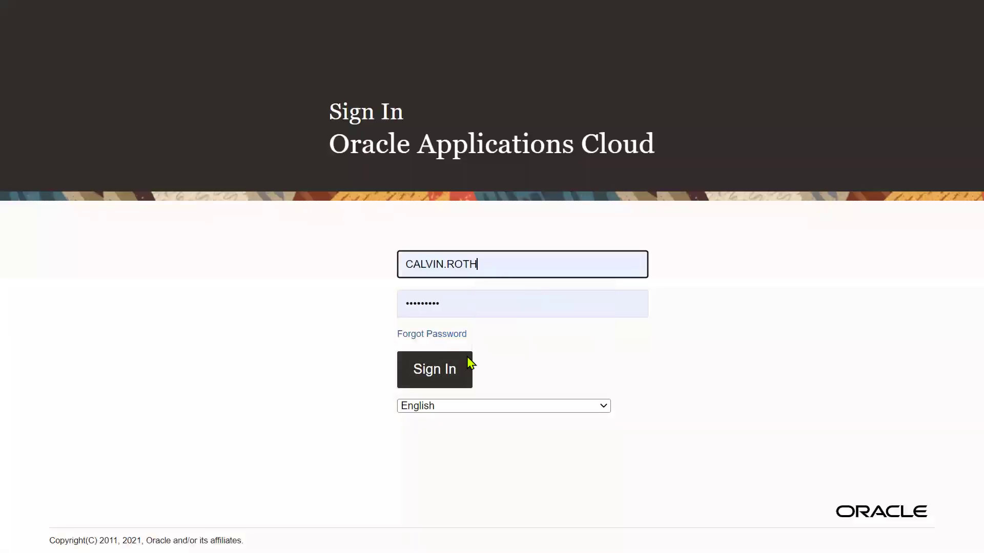
click(417, 373)
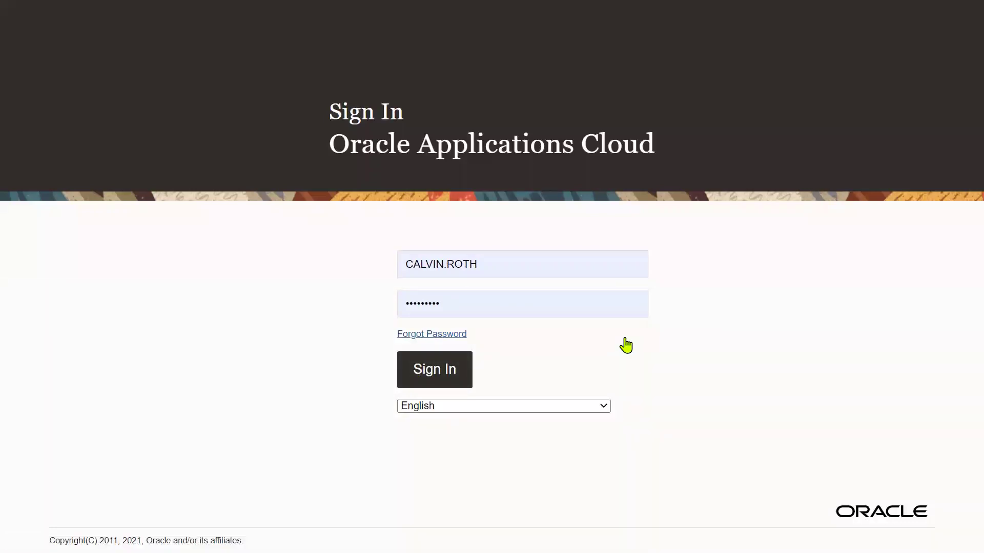
Step: Mark the 1.Requisition step in the Notepad notes, then return to the Fusion home page
key(super+Tab)
key(Right)
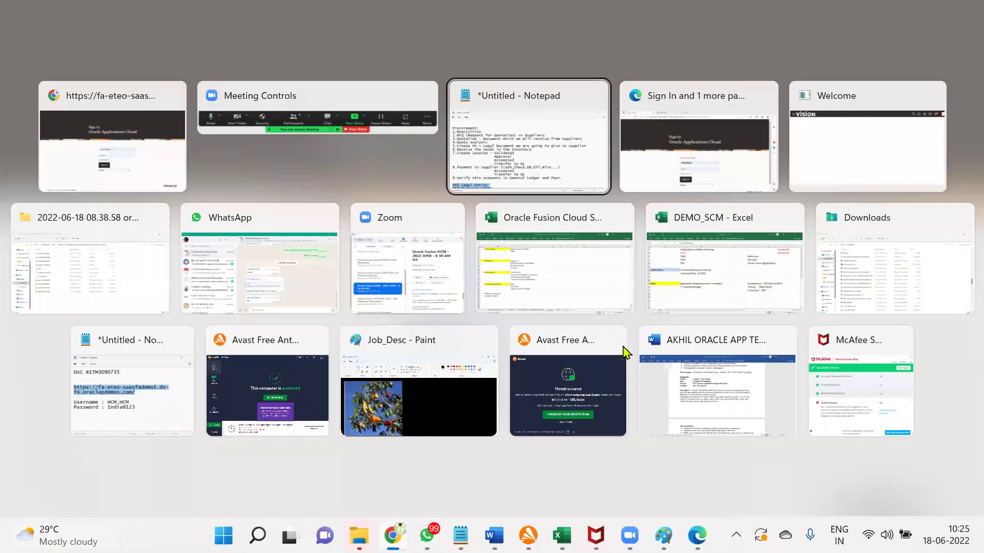
key(Return)
drag(17, 133, 193, 134)
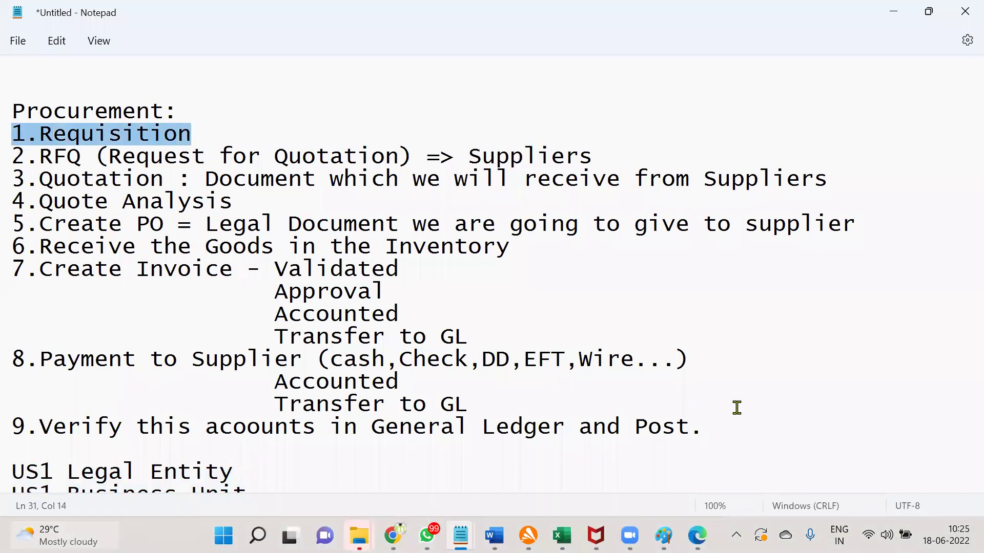
key(super+Tab)
key(Return)
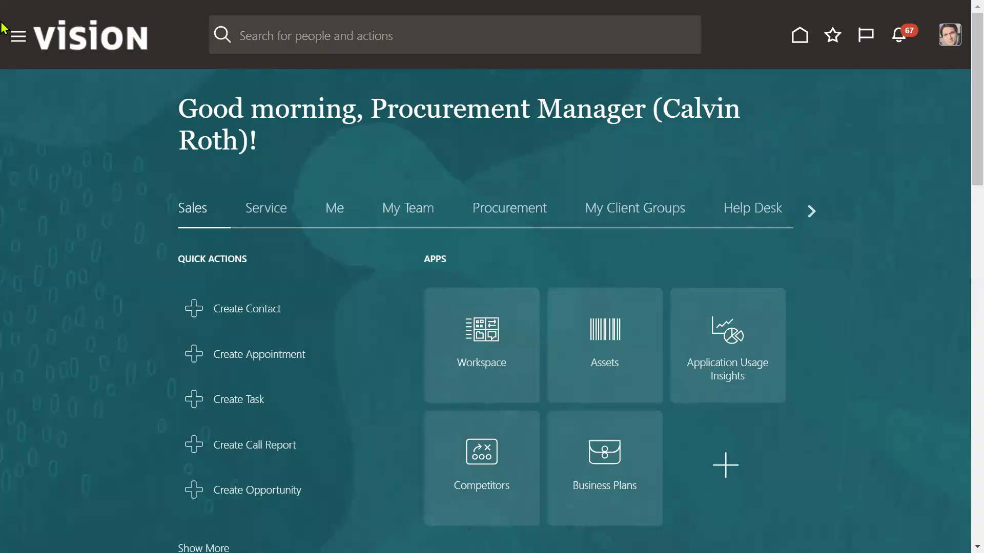
Step: Go to Purchase Requisitions under Procurement and start More Tasks > Enter Requisition Line
click(15, 37)
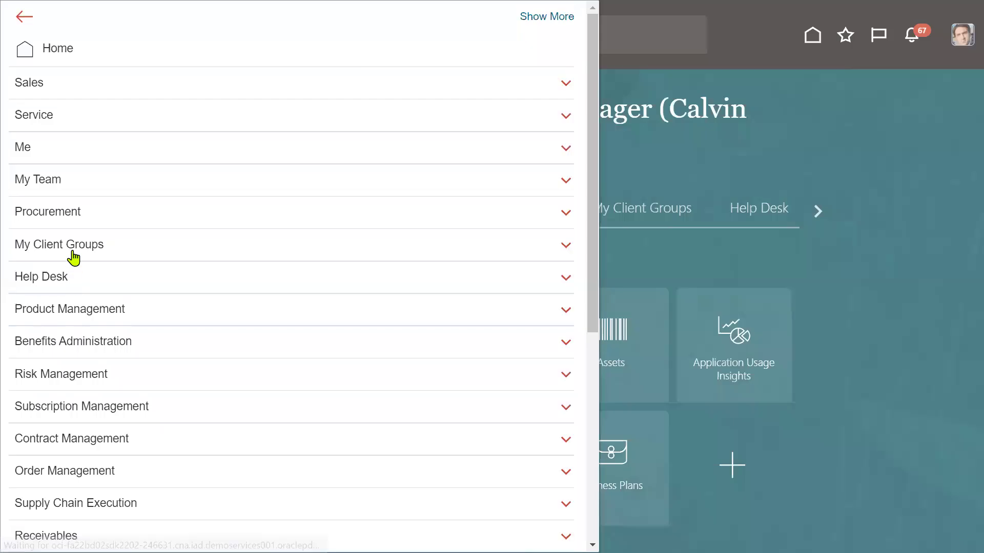
click(75, 215)
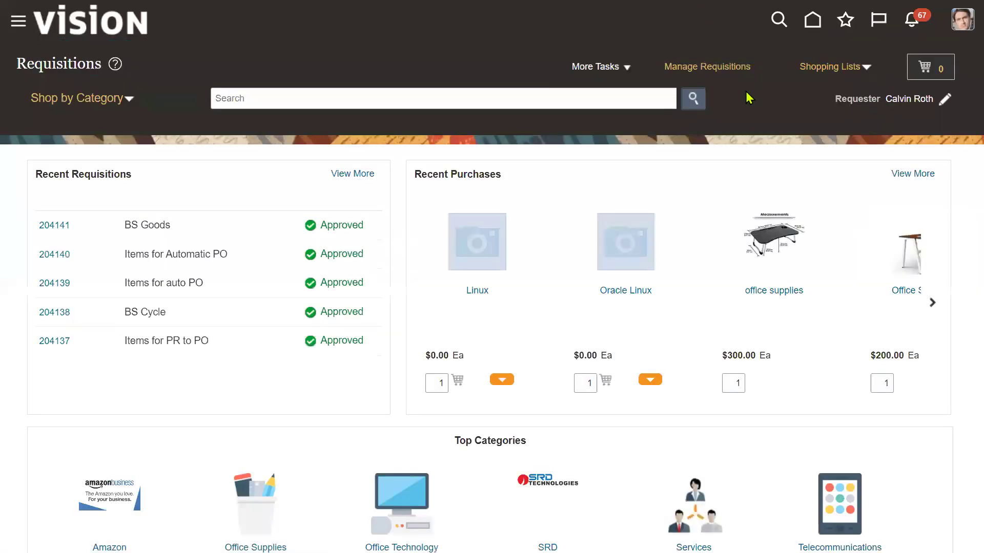
click(619, 68)
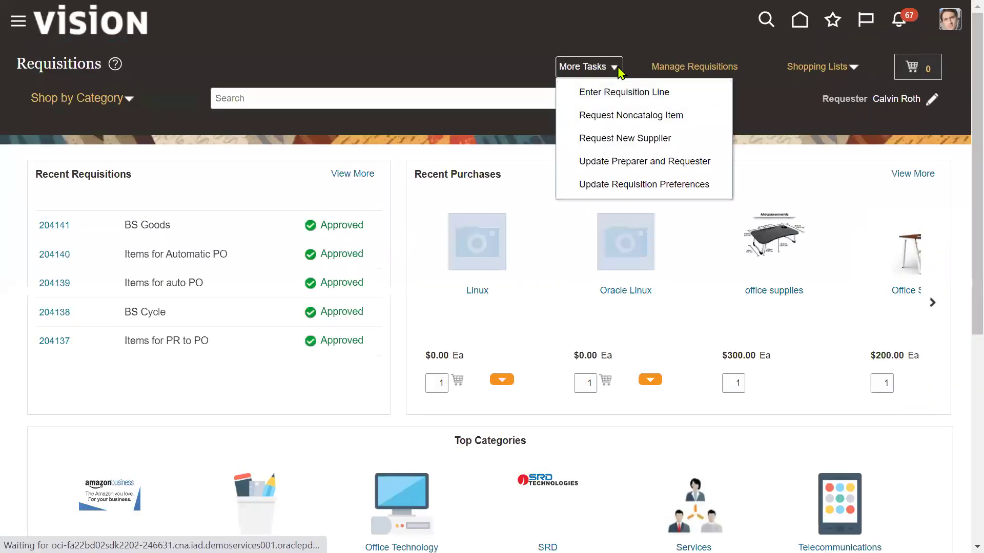
click(622, 93)
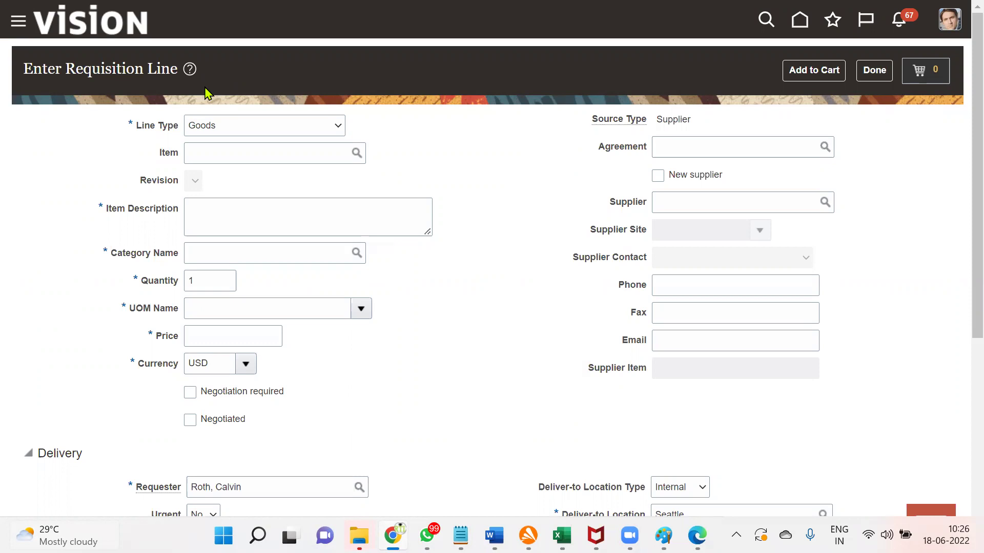
Step: Enter item AS85000 Green Server on the requisition line with quantity 100
click(202, 156)
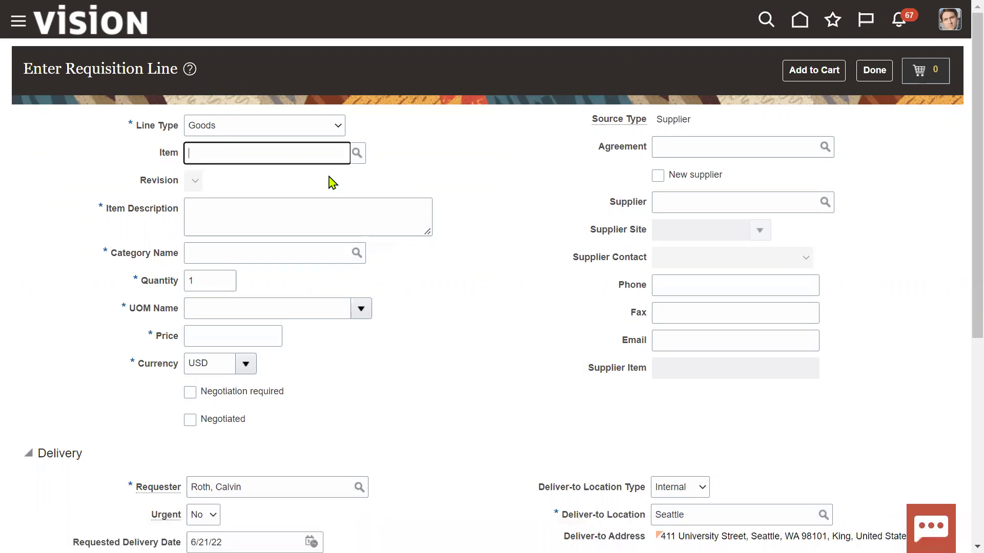
text(as85)
key(ctrl+a)
text(AS)
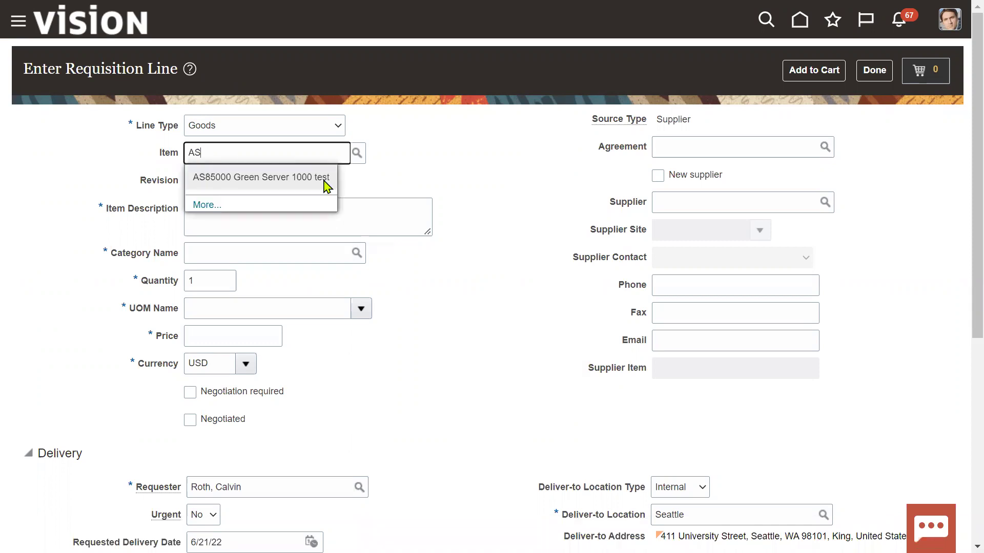
click(236, 177)
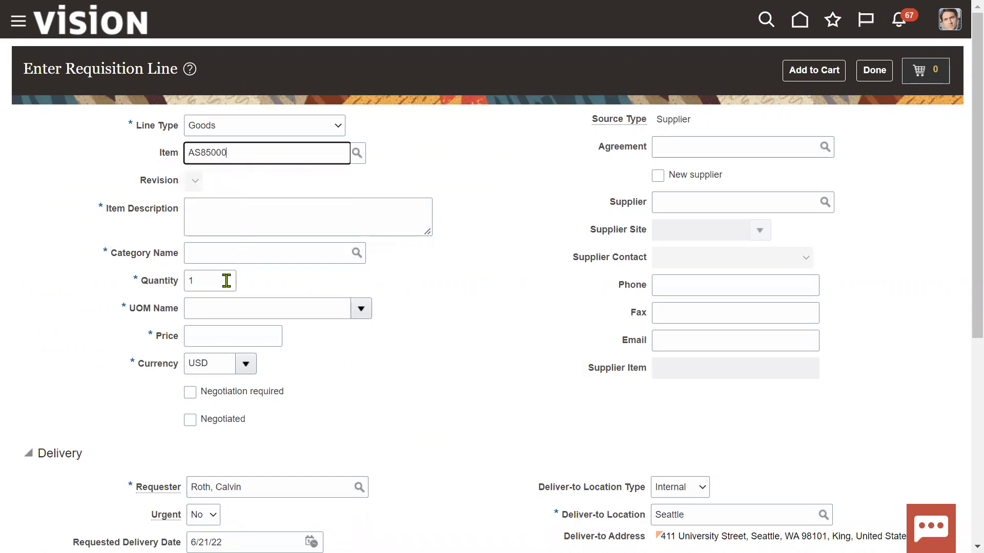
click(223, 280)
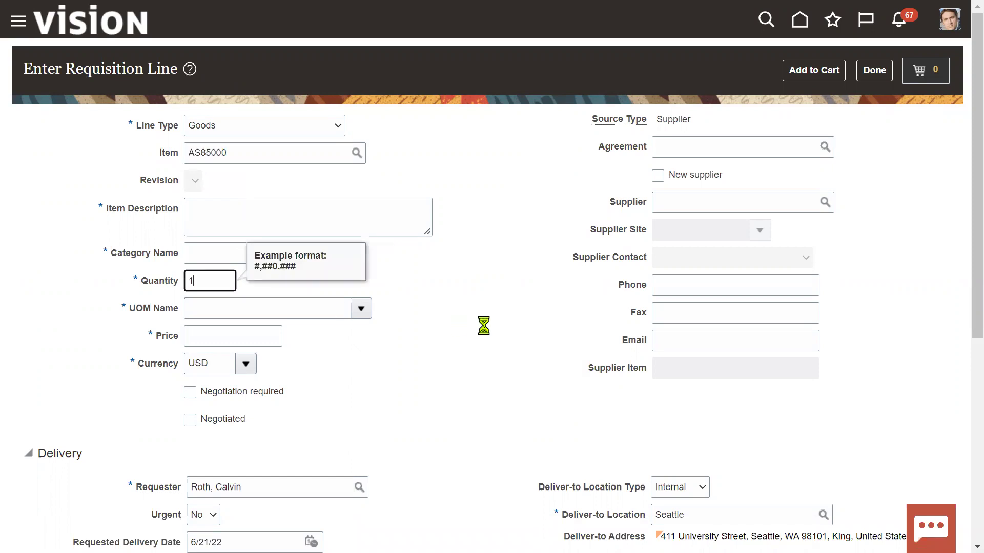
text(00)
key(Tab)
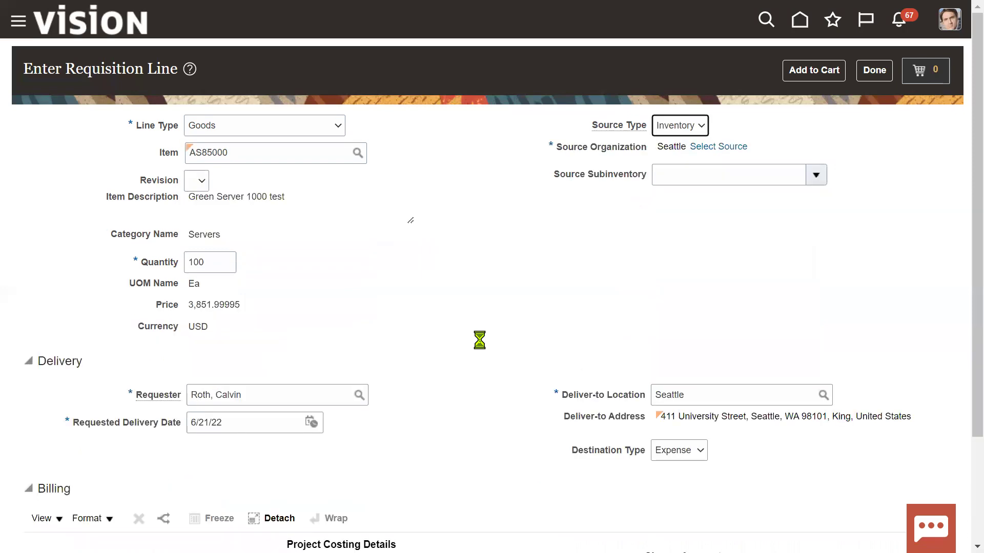
click(212, 262)
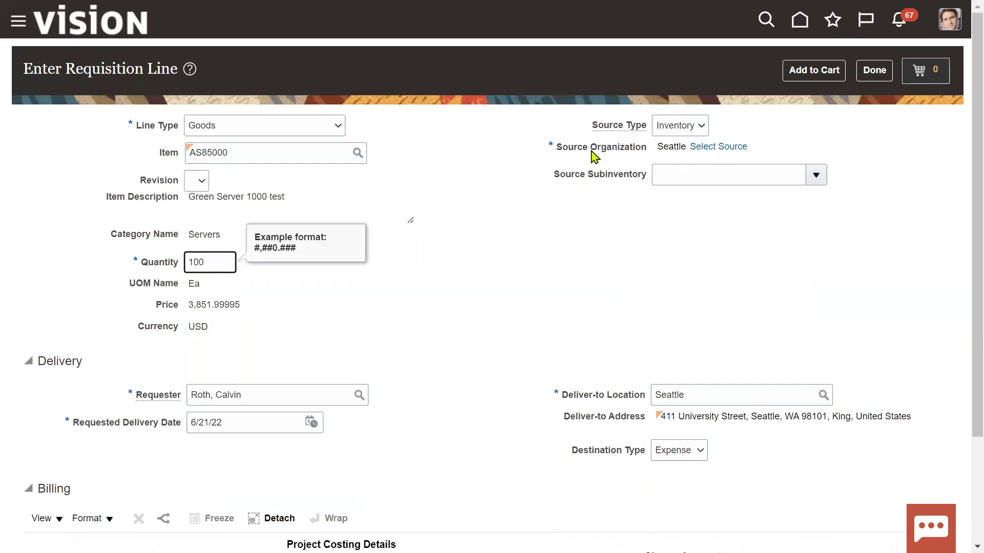
Step: Set Source Type to Supplier and choose Advanced Corp as the supplier, site AC US1
click(703, 128)
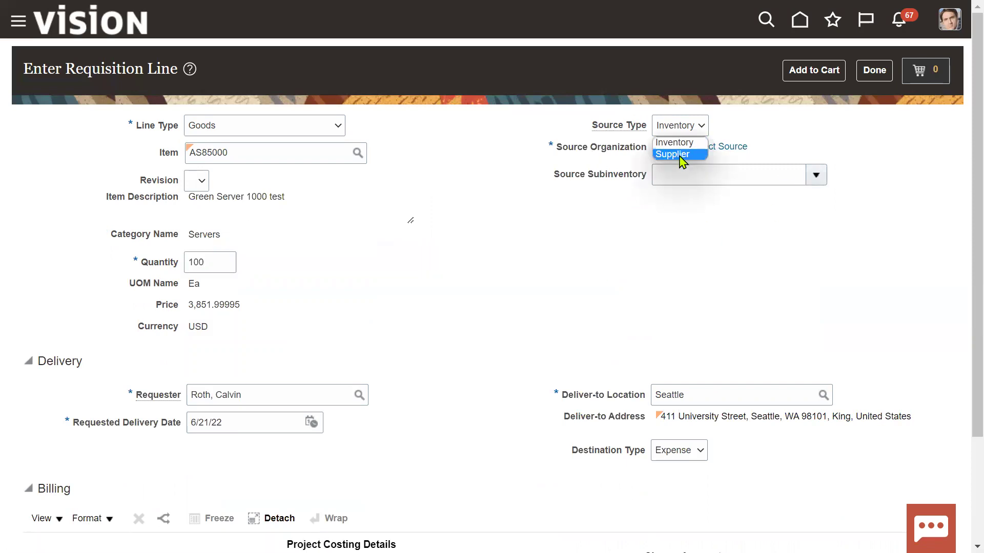
click(681, 156)
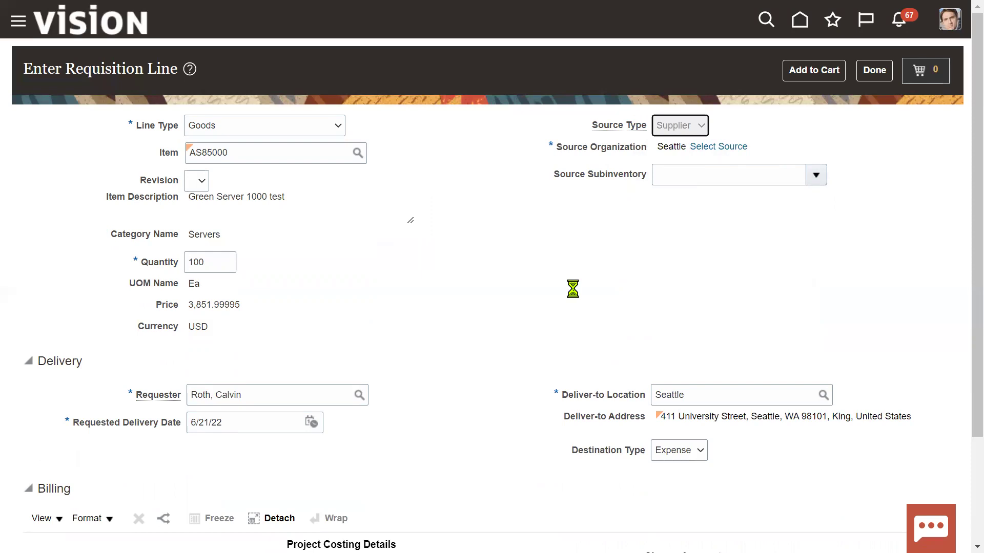
click(732, 152)
click(718, 209)
text(aDV)
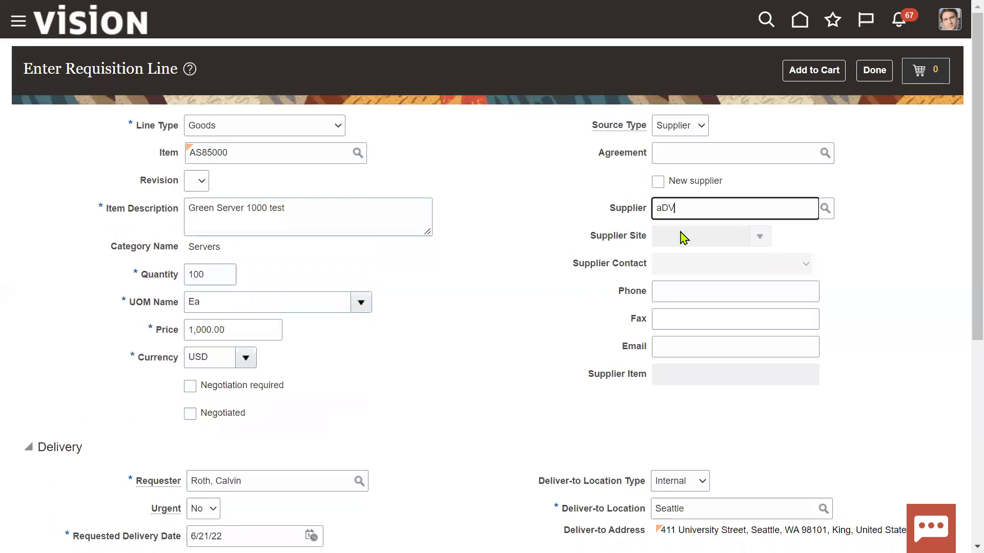
click(705, 233)
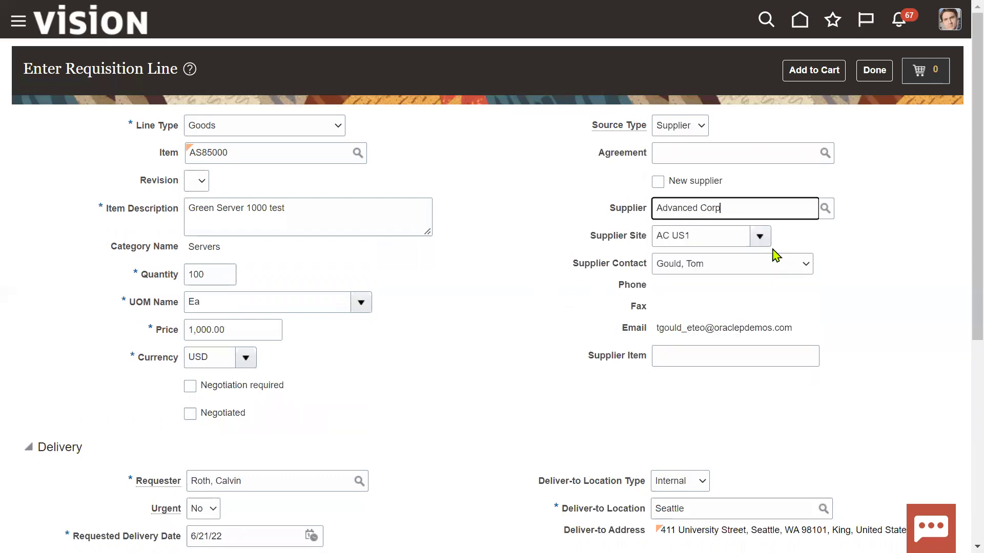
drag(579, 268, 703, 267)
Step: Keep the current supplier contact and mark its user name in the Notepad procurement notes
click(702, 264)
click(702, 264)
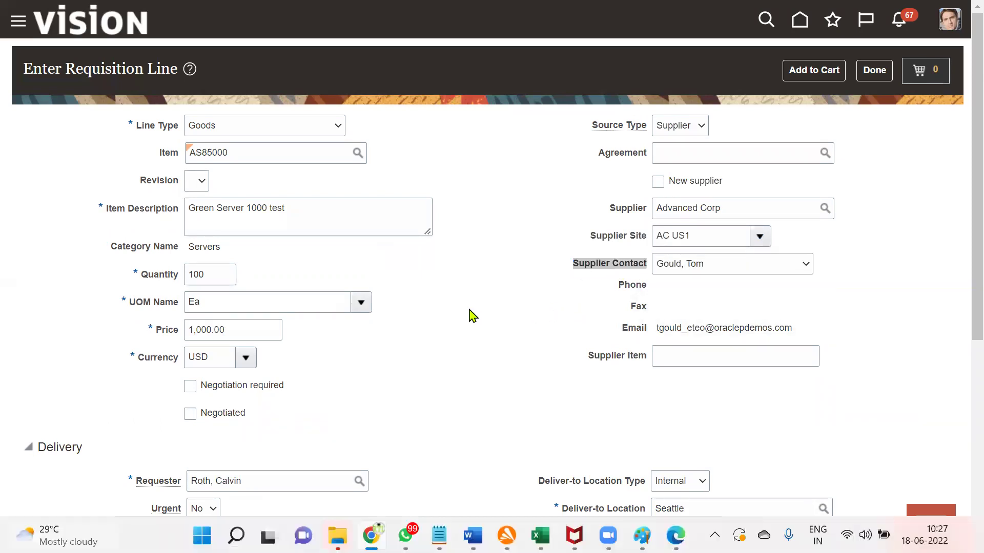
key(alt+Tab)
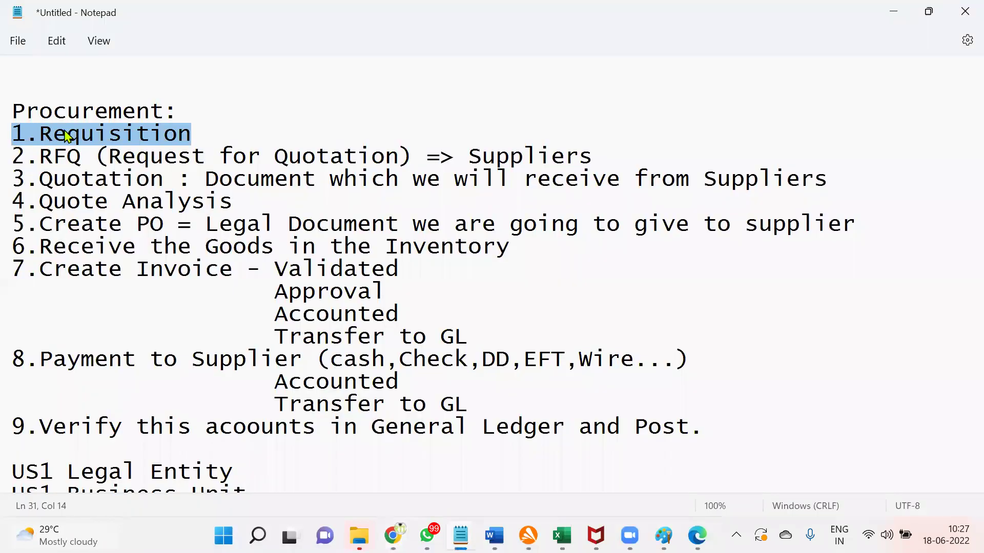
scroll(61, 136, up, 2)
click(23, 177)
drag(25, 177, 136, 178)
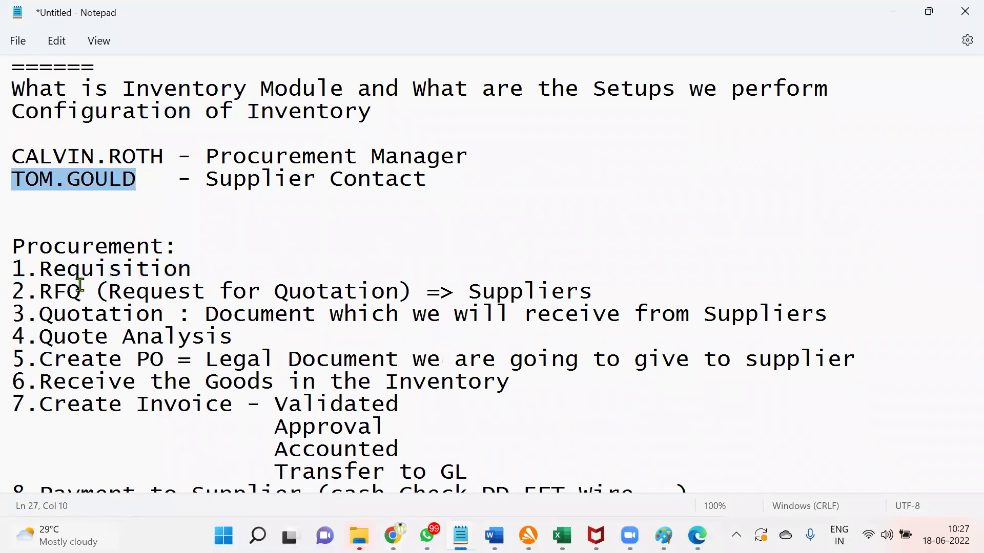
scroll(80, 285, down, 1)
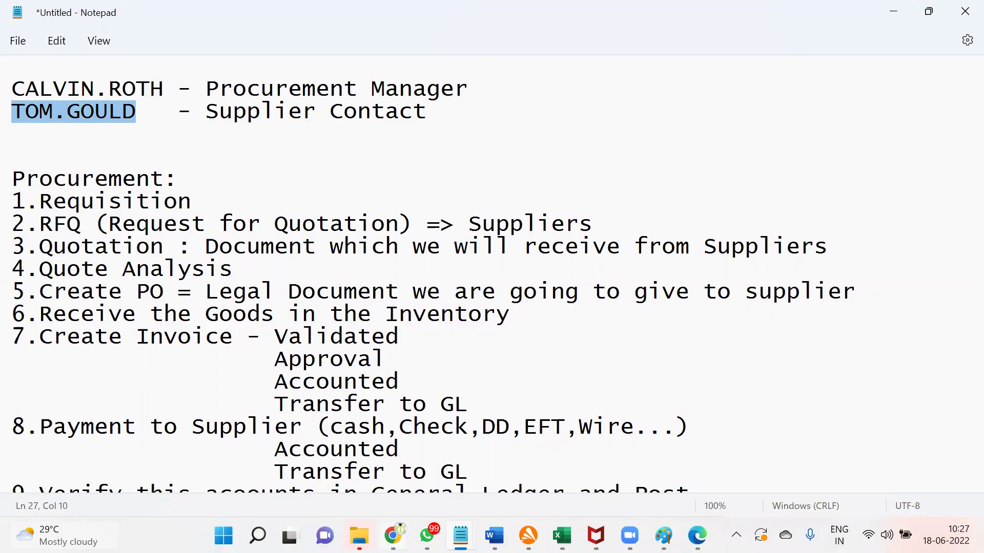
click(393, 535)
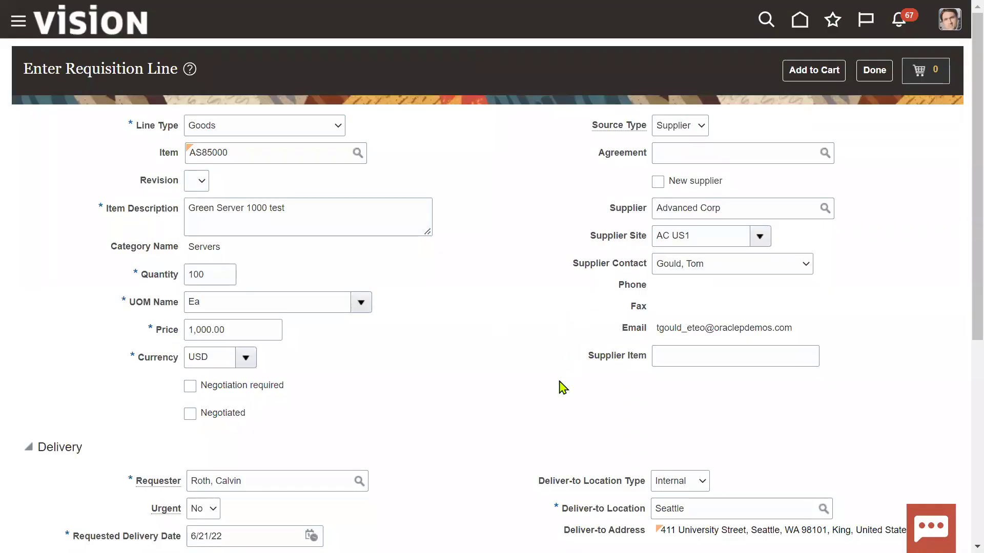
Step: Add the Green Server 1000 test line to the cart and review it as requisition 204151
scroll(563, 388, down, 3)
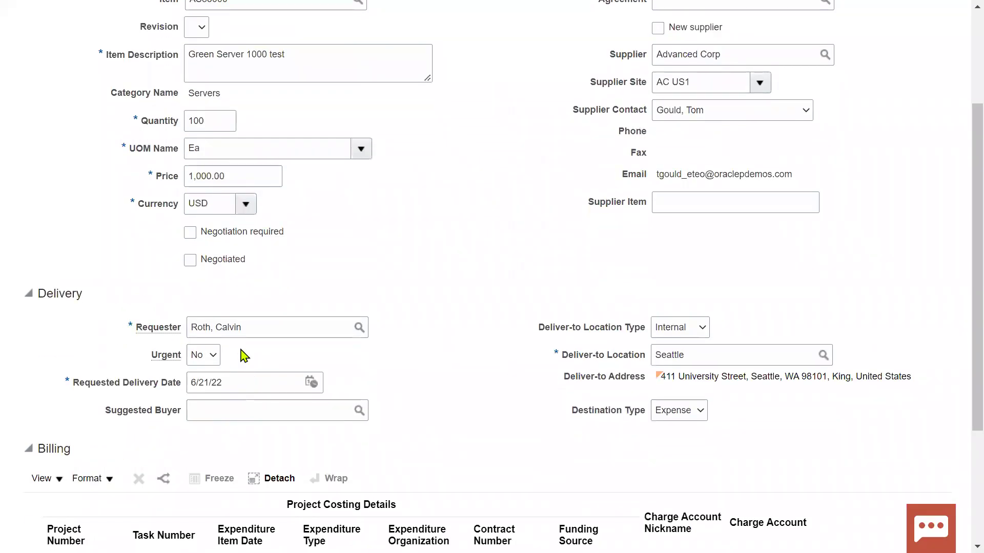
scroll(481, 418, down, 3)
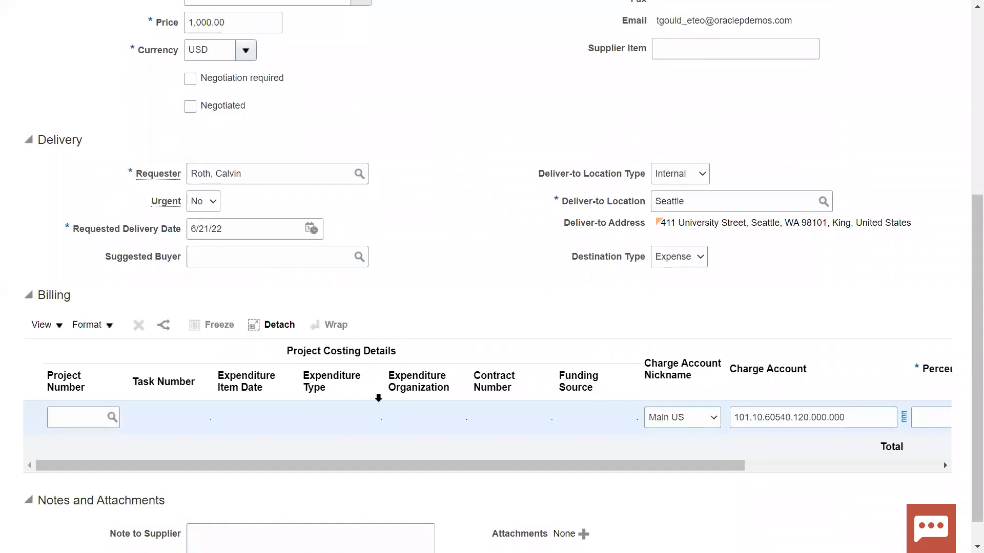
scroll(846, 357, up, 6)
click(815, 71)
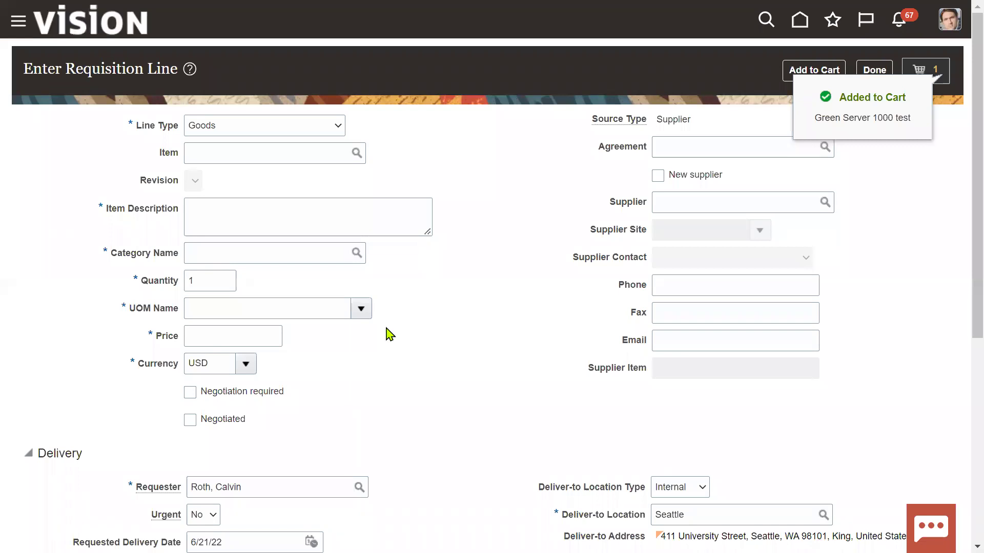
click(933, 74)
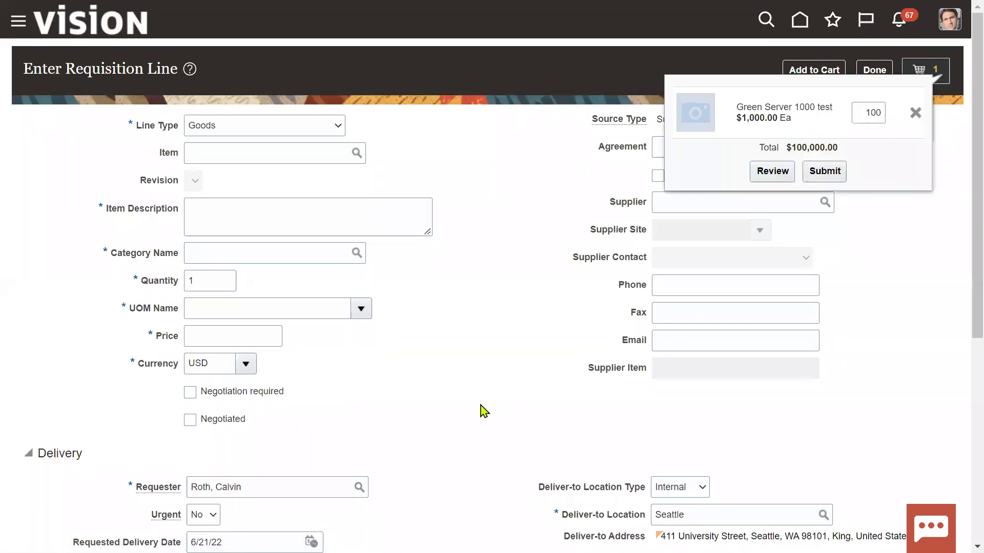
click(763, 173)
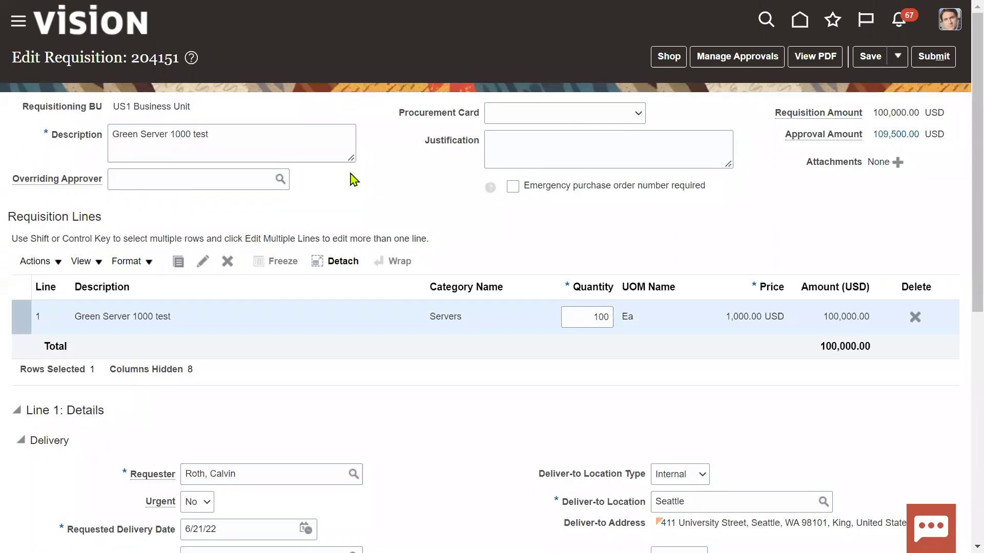
Step: Highlight requisition number 204151 and switch to the Excel training syllabus workbook
drag(131, 58, 181, 58)
key(ctrl+c)
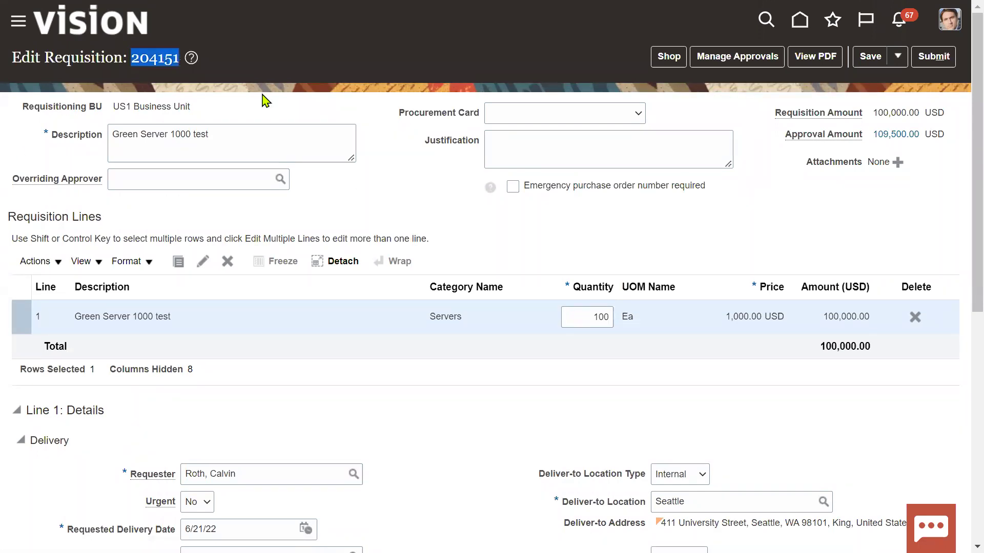
key(super)
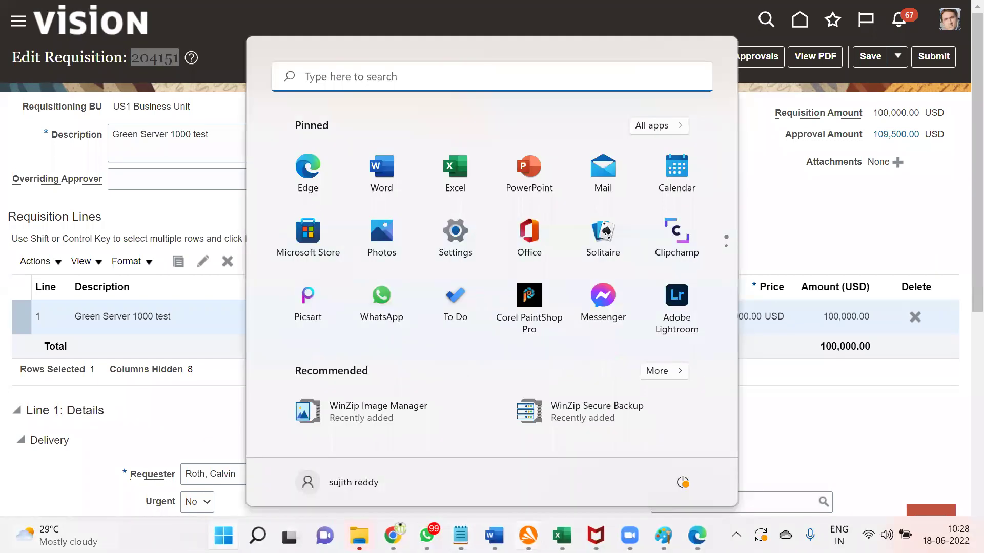
mouse_move(564, 535)
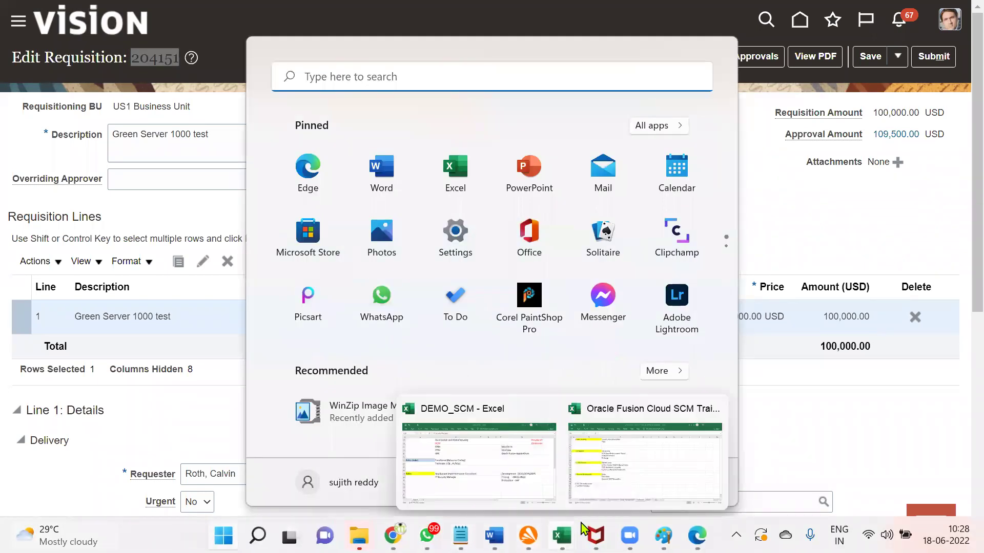
click(616, 485)
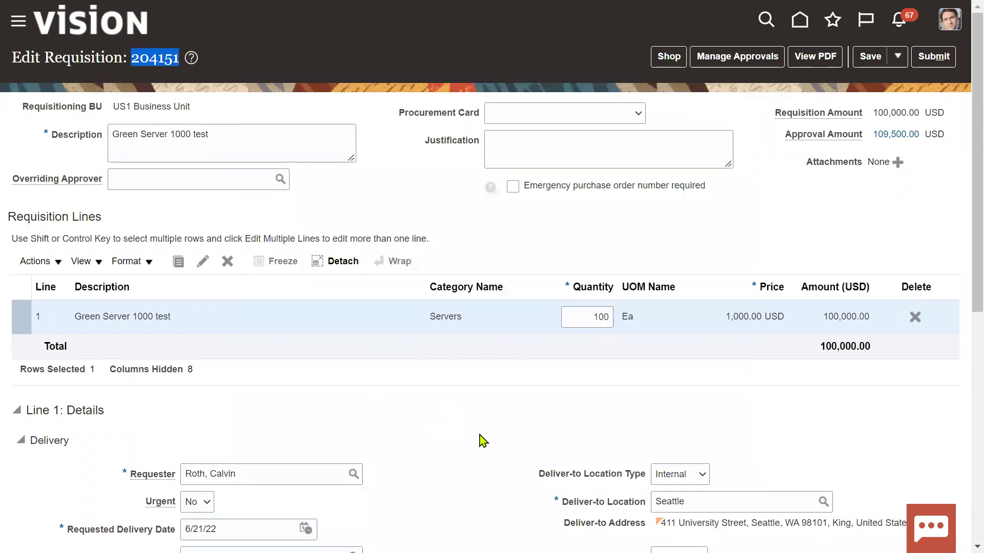
key(alt+Tab)
key(alt+Tab)
key(alt+Tab)
key(alt+Tab)
key(alt+Tab)
key(alt+Tab)
key(alt+Tab)
key(alt+Tab)
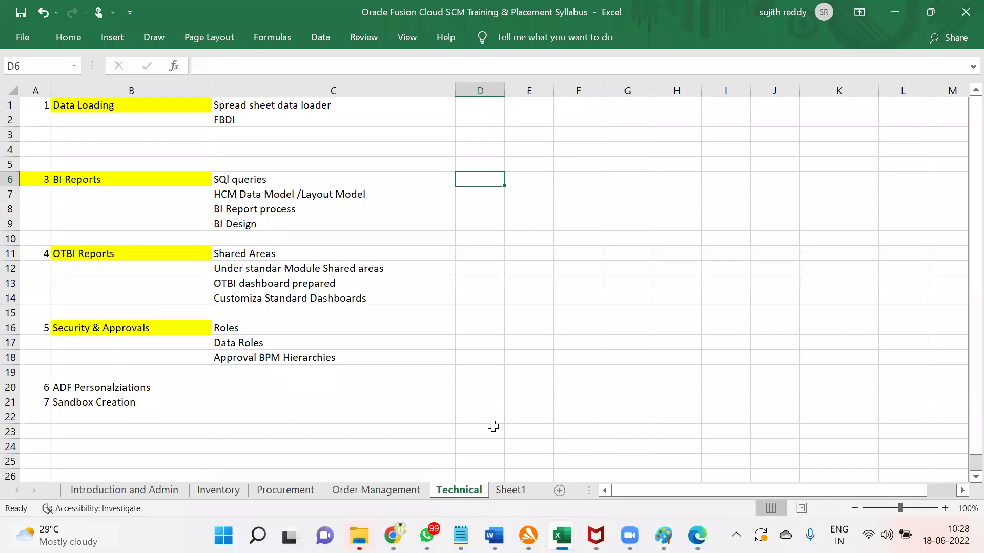
Step: Enter 'Req Number : 204151' in cell B32 of Sheet1, then switch back to the browser
click(510, 490)
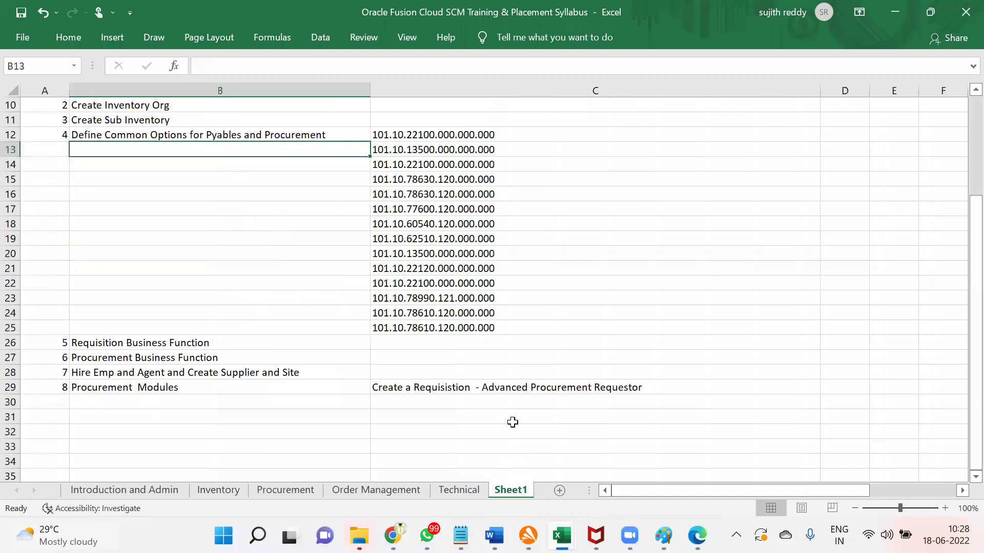
scroll(402, 430, down, 3)
scroll(403, 431, down, 3)
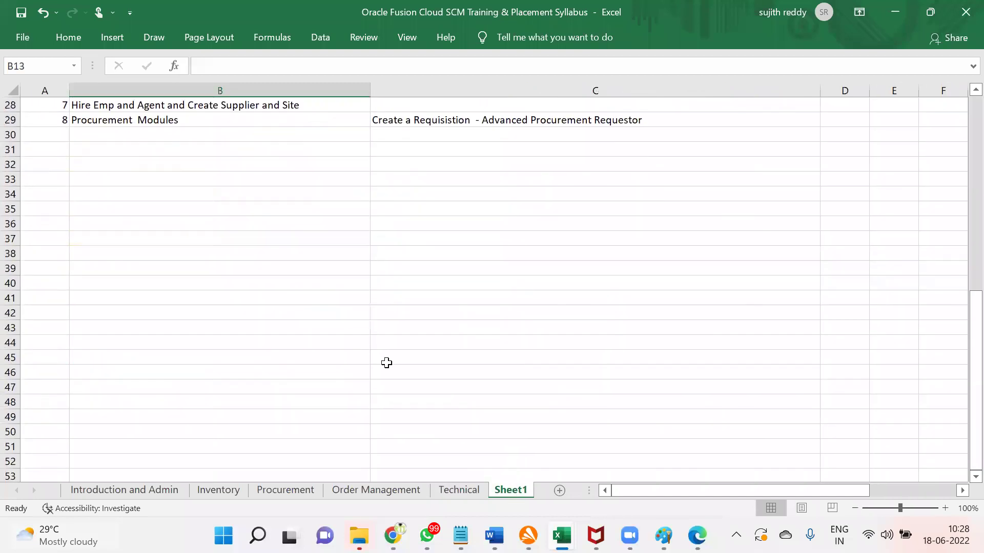
click(100, 167)
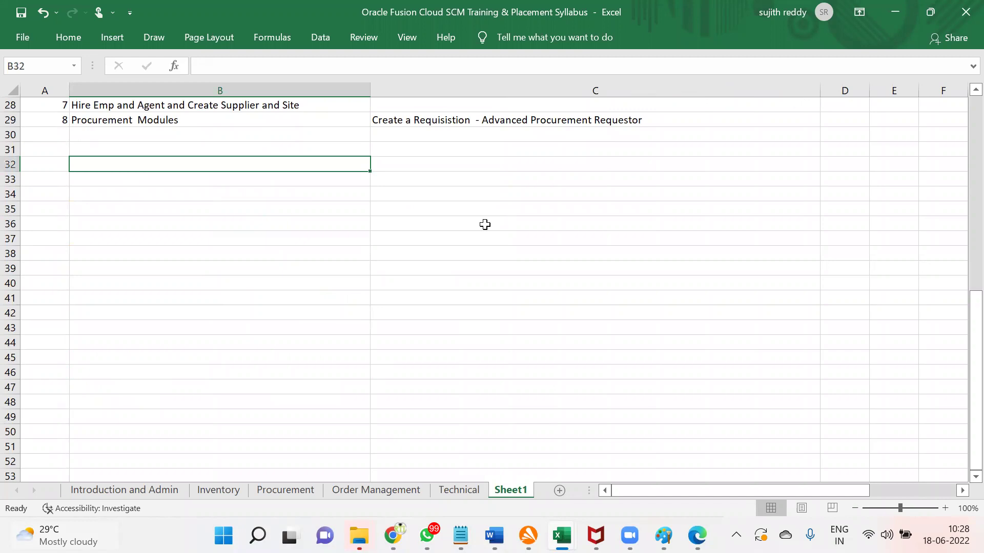
text(Req Number)
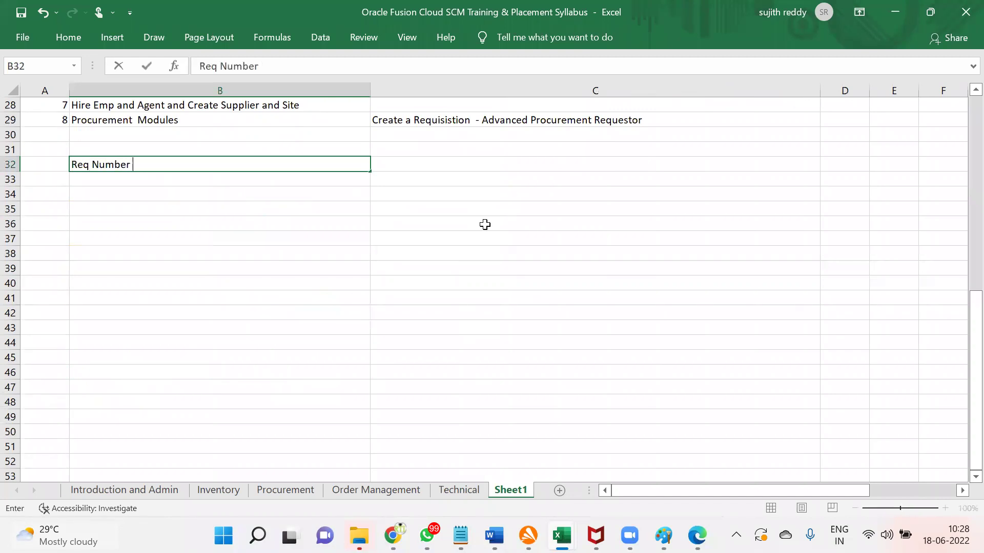
text( :)
key(ctrl+v)
click(294, 175)
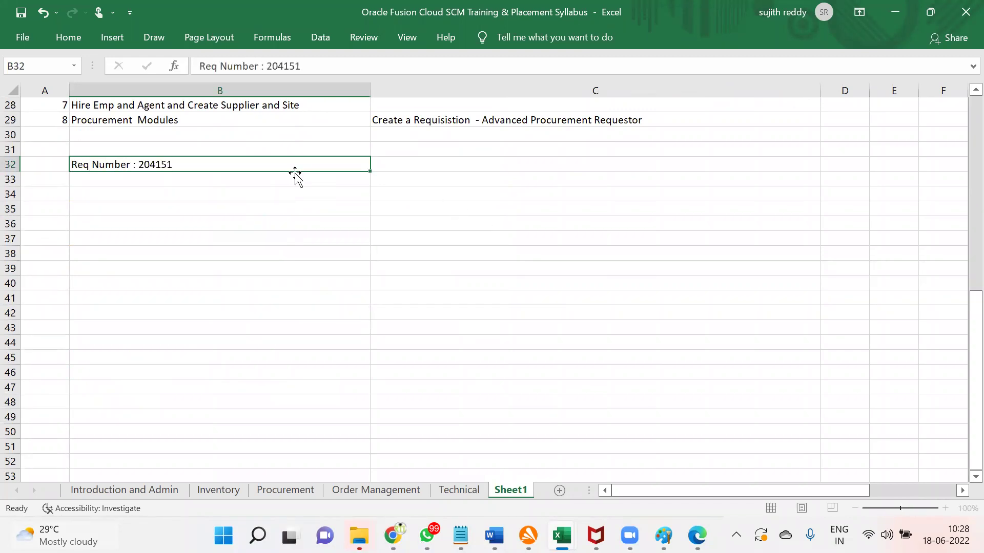
key(alt+Tab)
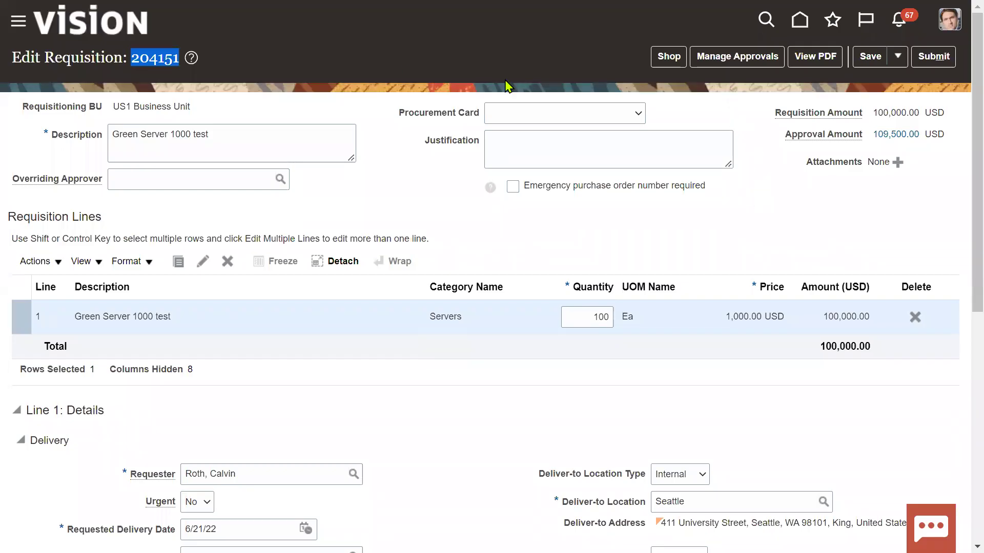
Step: Check requisition 204151's Header Stage approvers in Manage Approvals, then submit it
click(728, 61)
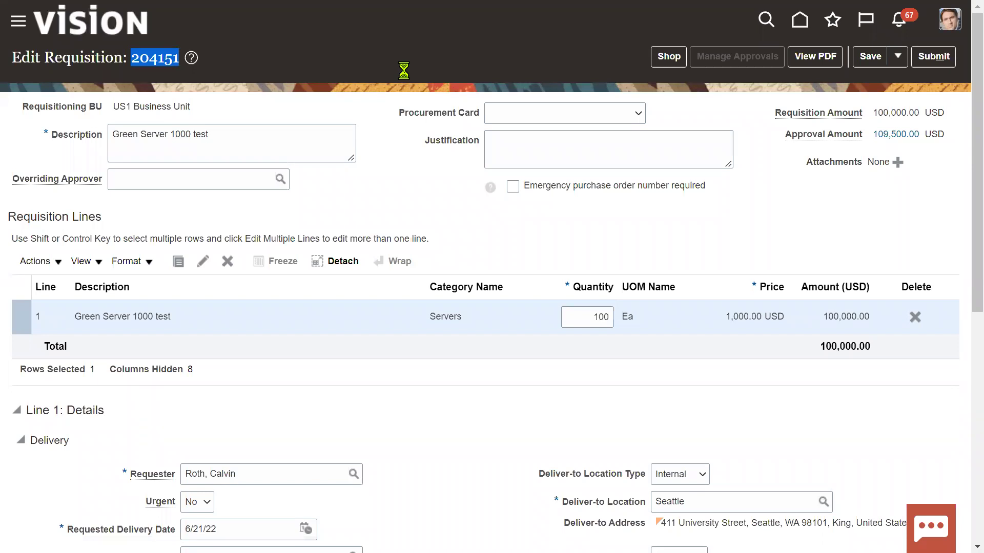
key(super)
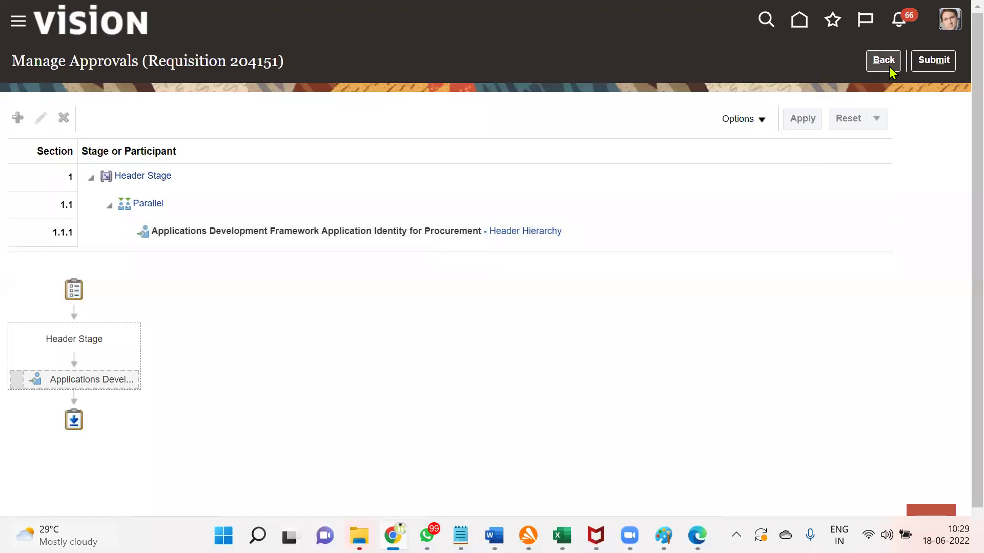
click(936, 63)
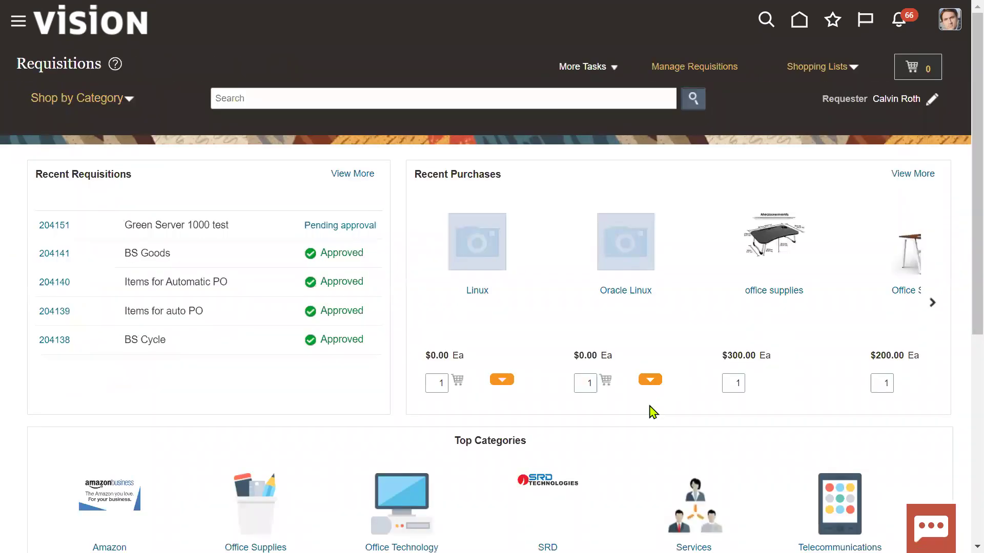
Step: Dismiss the submission confirmation and open Manage Requisitions, reviewing the Requisition and Entered By criteria
click(550, 302)
drag(40, 173, 126, 175)
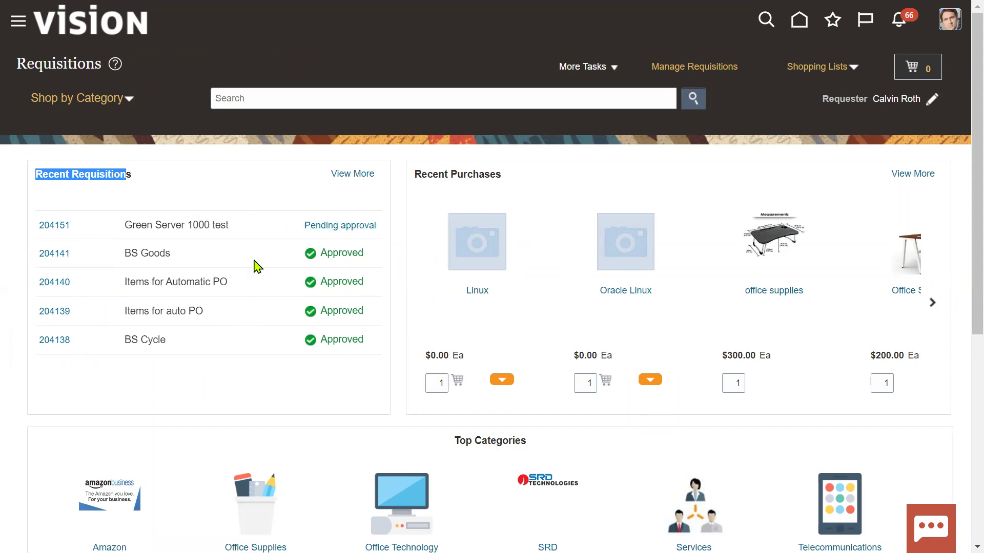
click(676, 77)
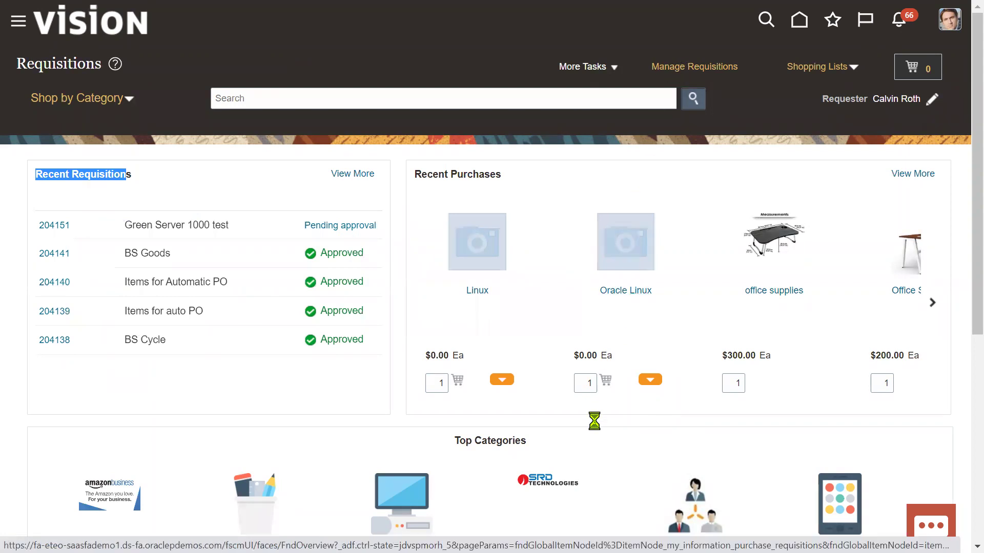
scroll(589, 445, down, 2)
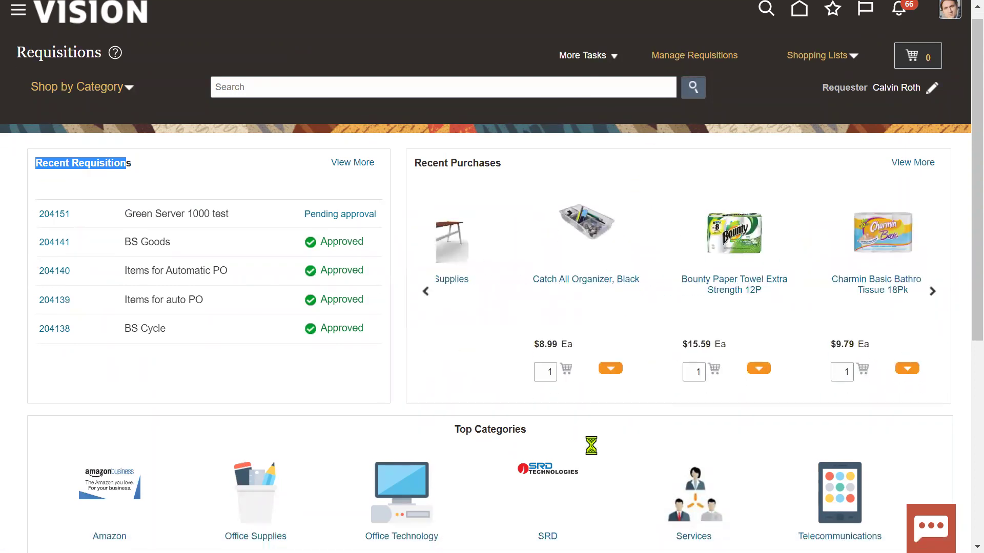
scroll(380, 358, up, 2)
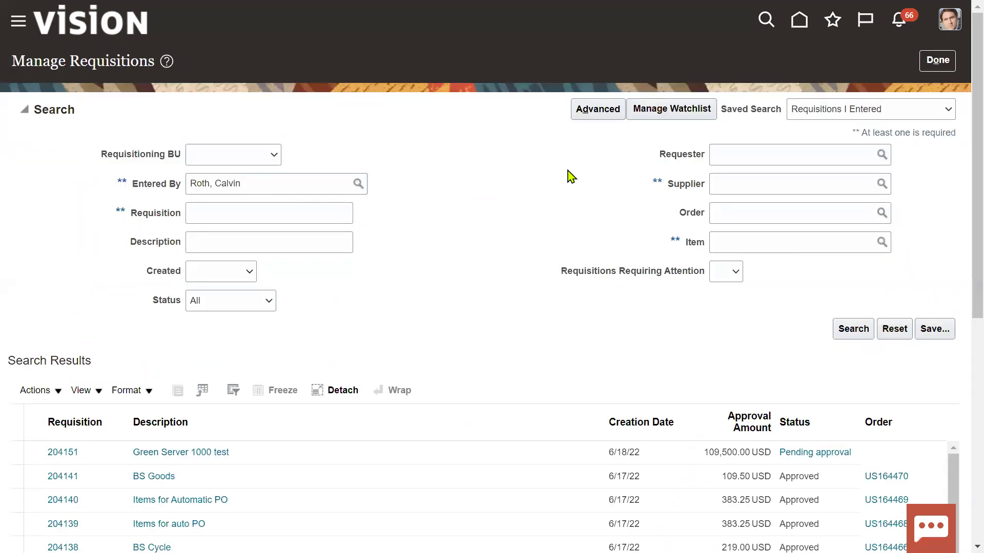
drag(133, 216, 184, 214)
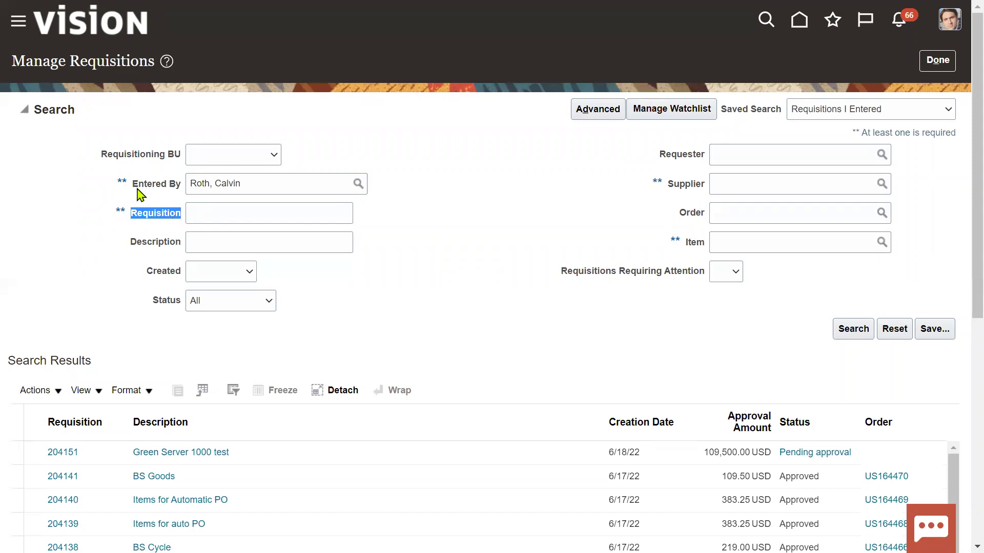
drag(133, 186, 187, 183)
drag(277, 184, 187, 185)
Step: Search requisition 204151 repeatedly until its status shows Approved, then return to the Requisitions overview
click(218, 218)
right_click(219, 218)
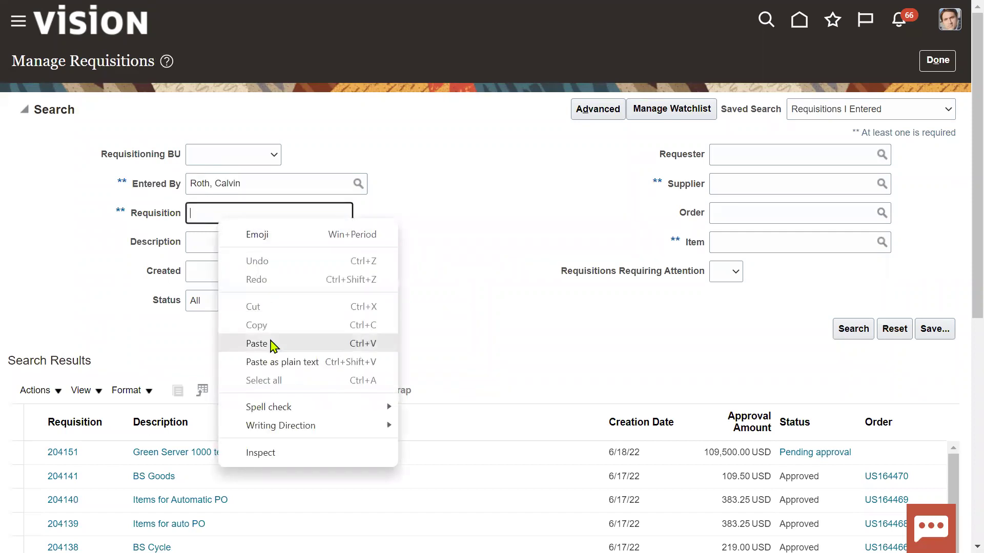
click(272, 344)
click(837, 329)
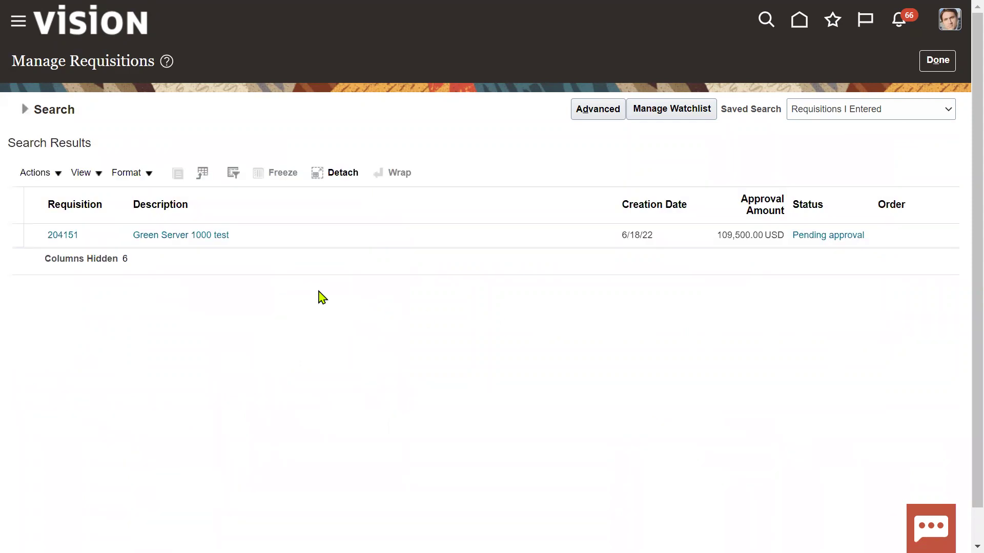
click(282, 240)
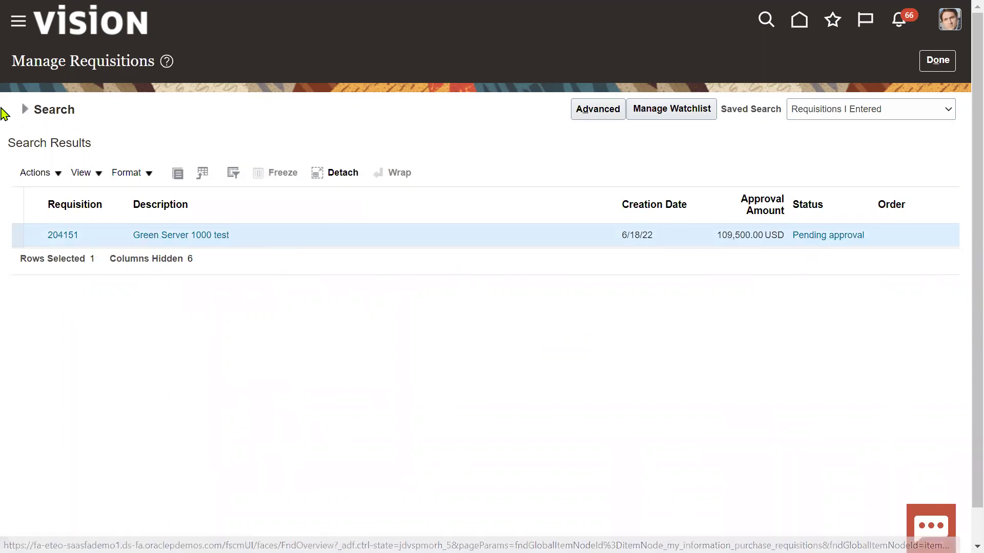
click(24, 110)
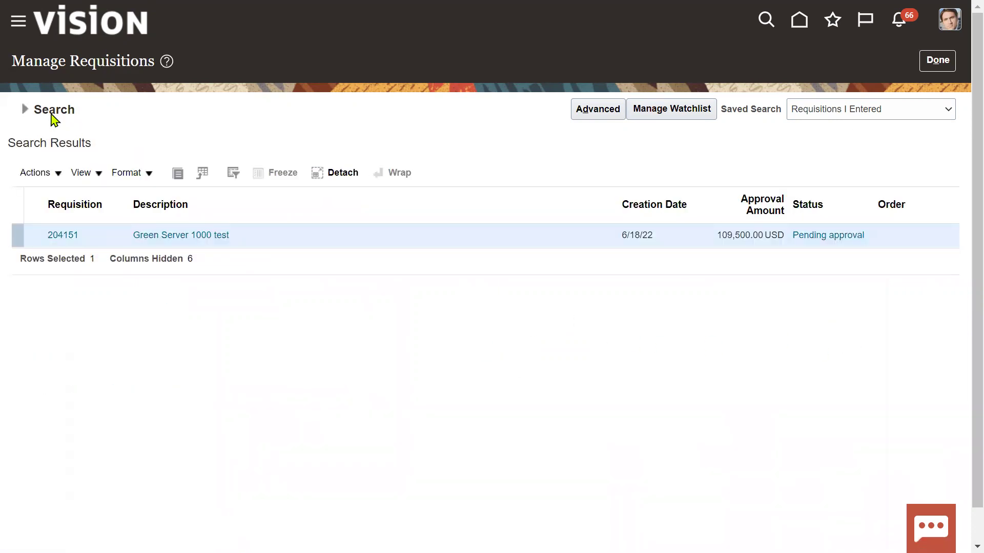
click(24, 110)
click(857, 330)
click(24, 109)
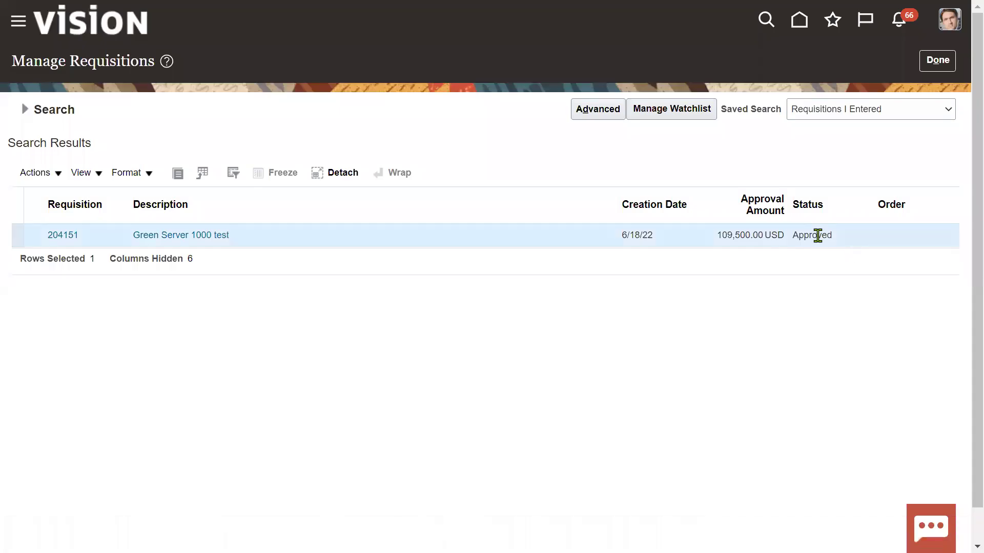
double_click(817, 235)
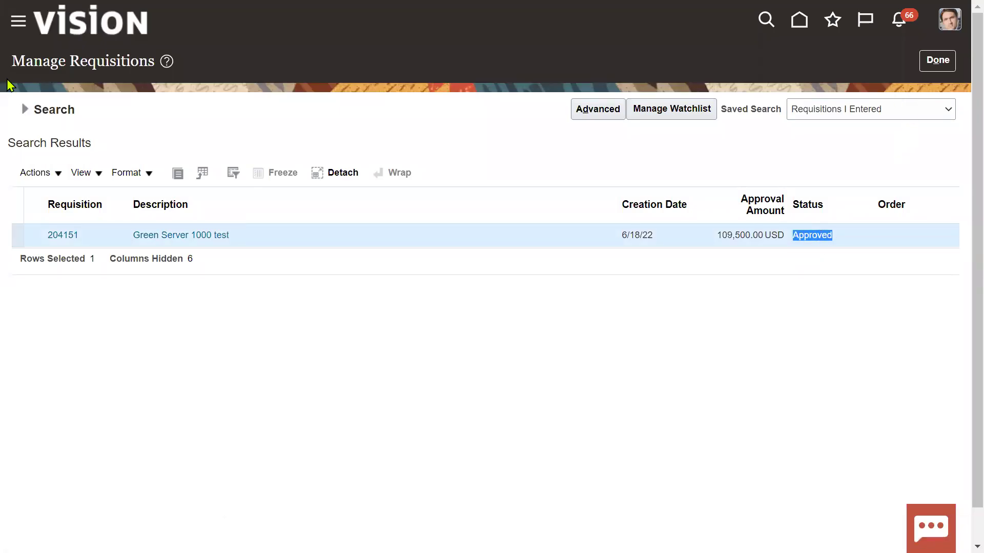
click(28, 110)
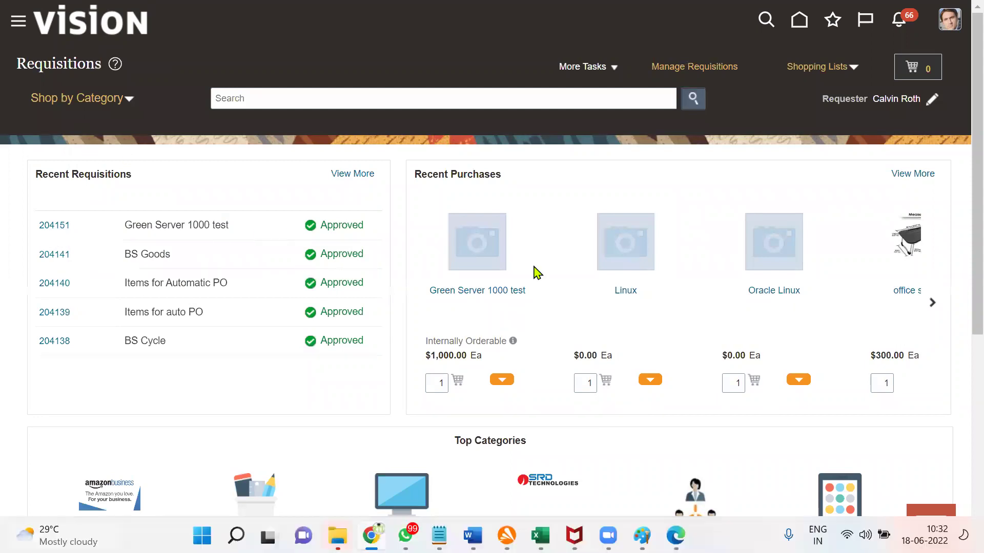
key(alt+Tab)
key(alt+Tab)
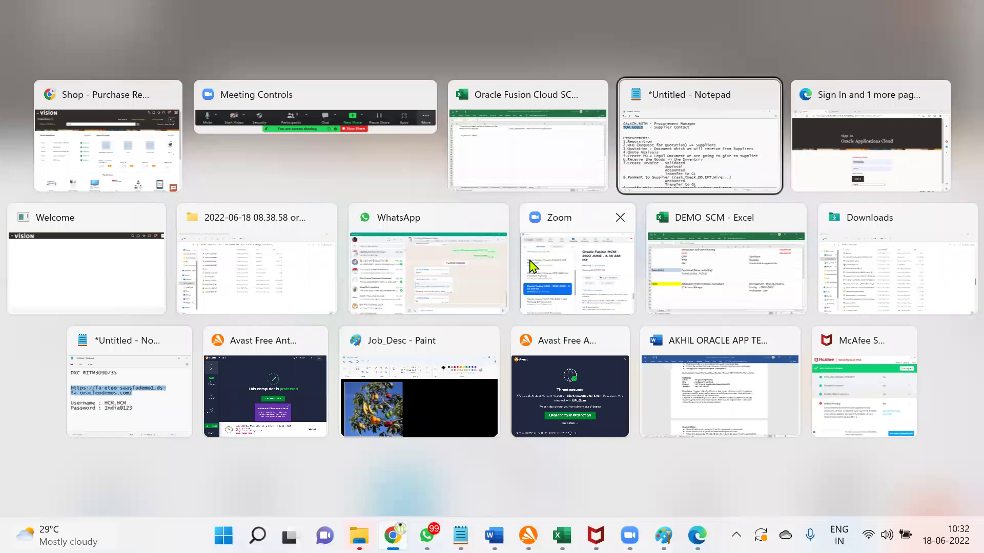
Step: Highlight the '2. RFQ (Request for Quotation) => Suppliers' line in the notes, then return to the browser
drag(13, 224, 605, 229)
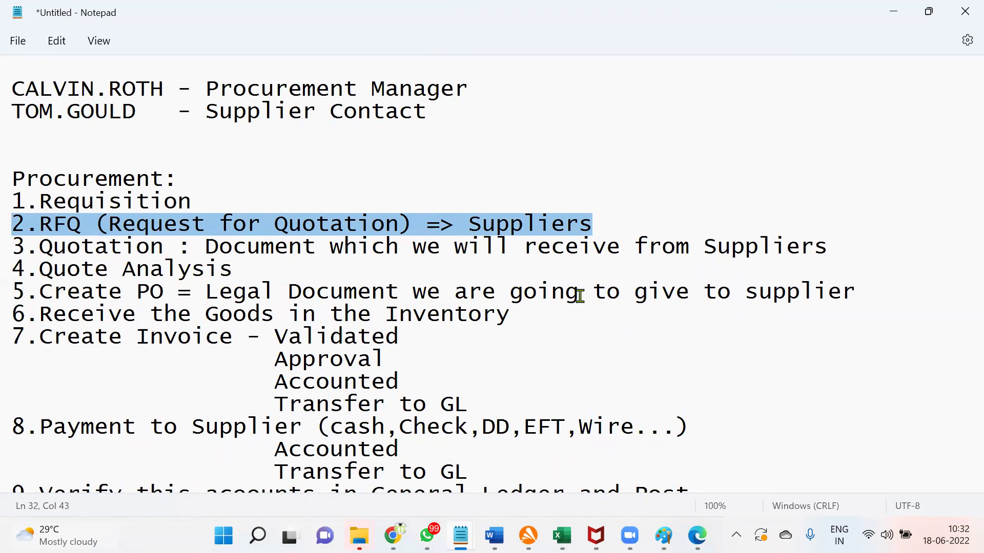
mouse_move(393, 536)
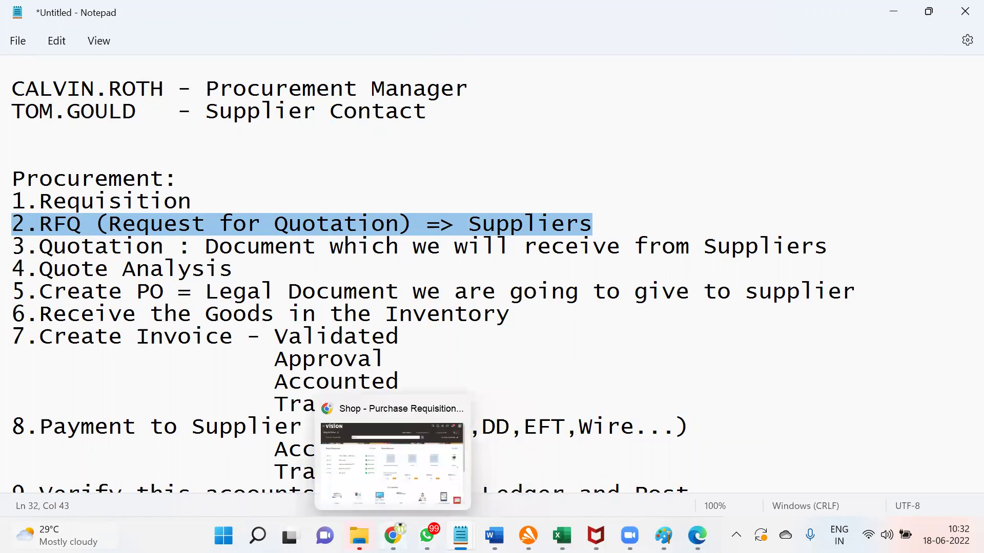
click(392, 461)
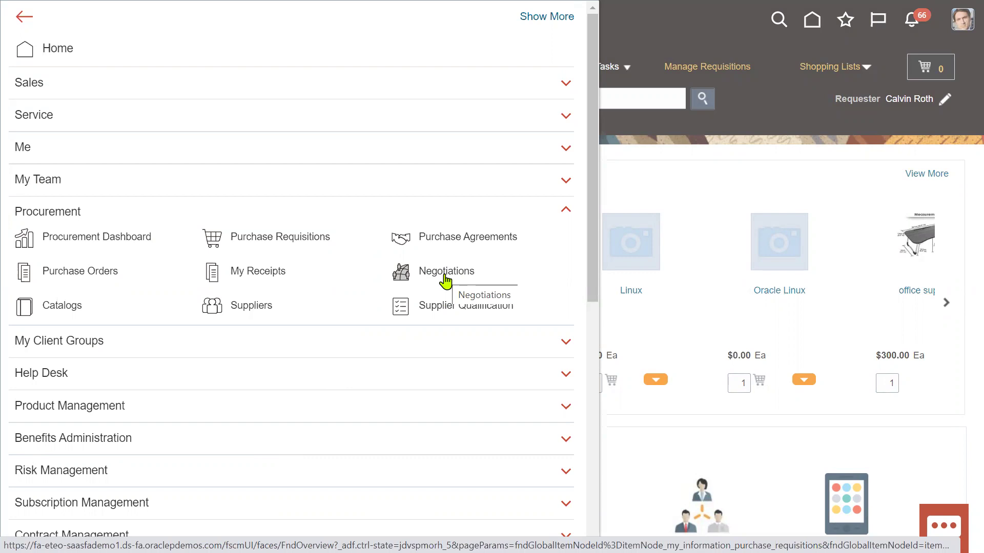
Step: Open Negotiations from the Navigator's Procurement links
click(446, 279)
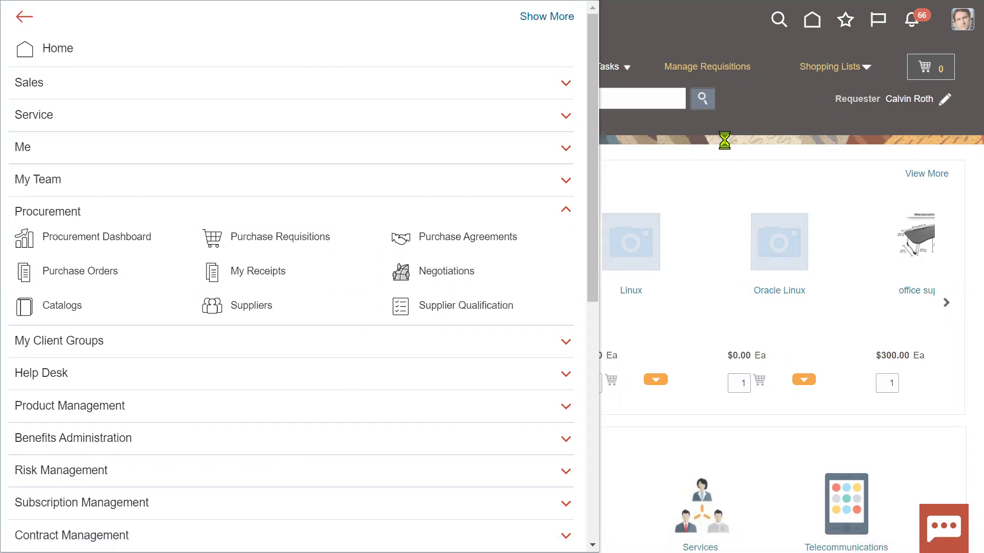
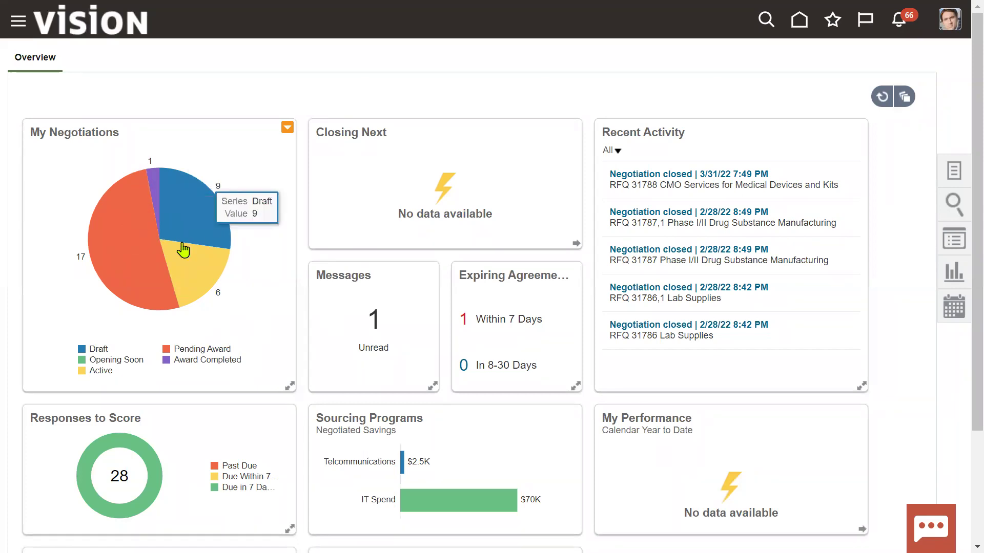
Step: Start a new negotiation from the Negotiations tasks, then bring up the Notepad notes
click(954, 173)
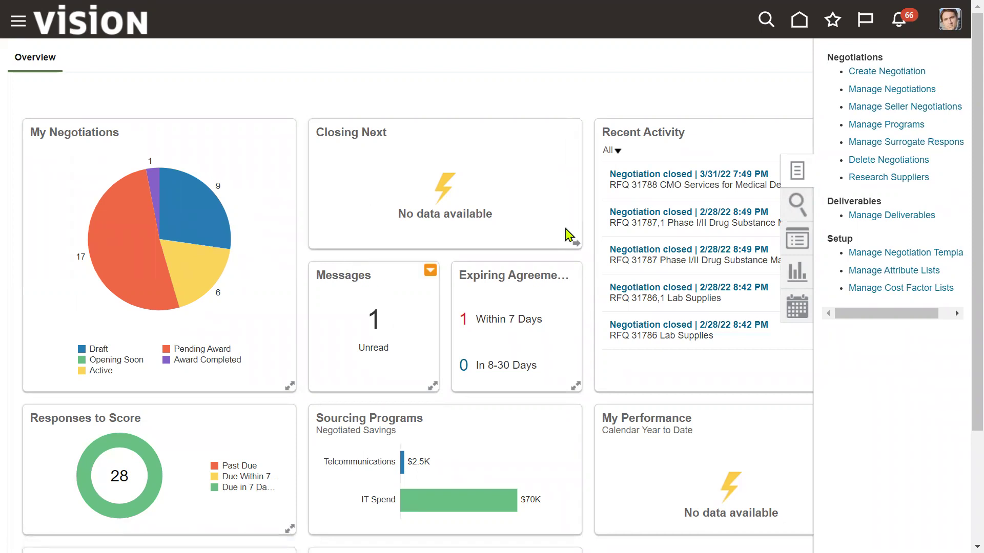
click(870, 71)
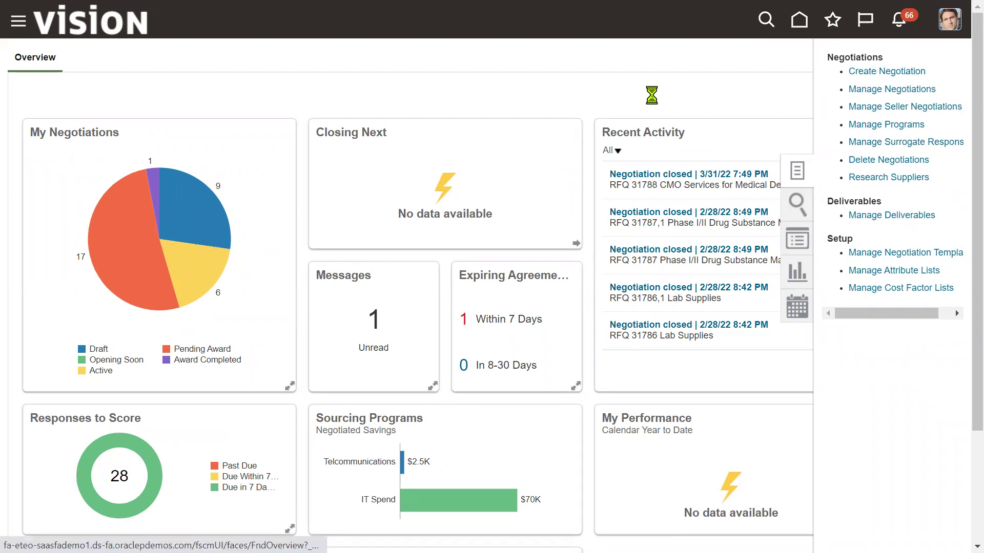
key(alt+Tab)
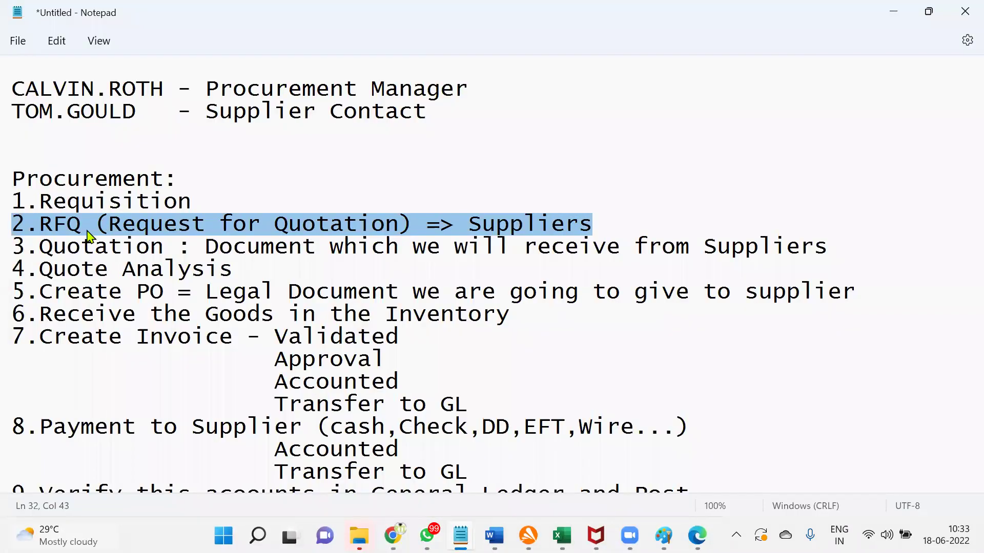
click(82, 226)
Step: Highlight the RFQ and Quotation lines in the notes, then return to the browser
drag(16, 224, 857, 249)
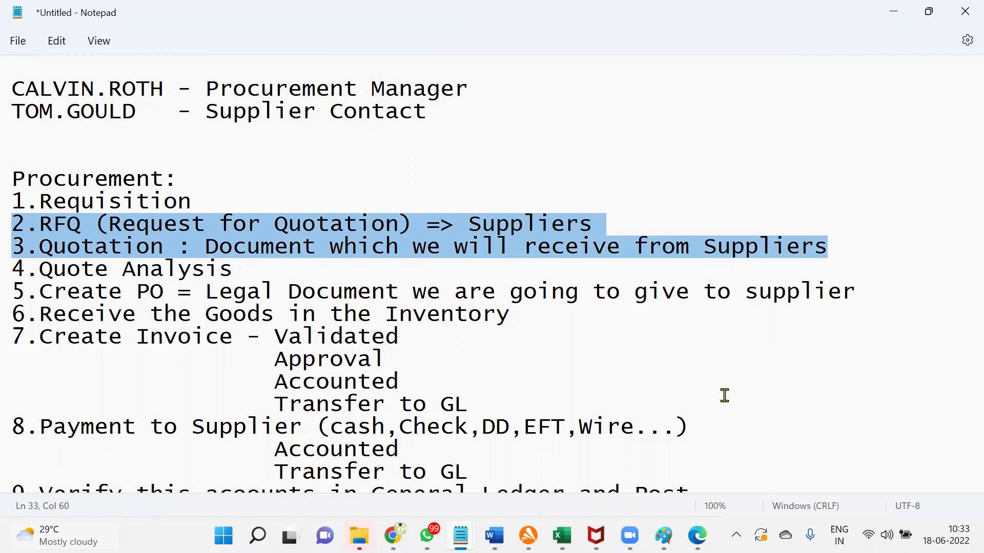
click(393, 535)
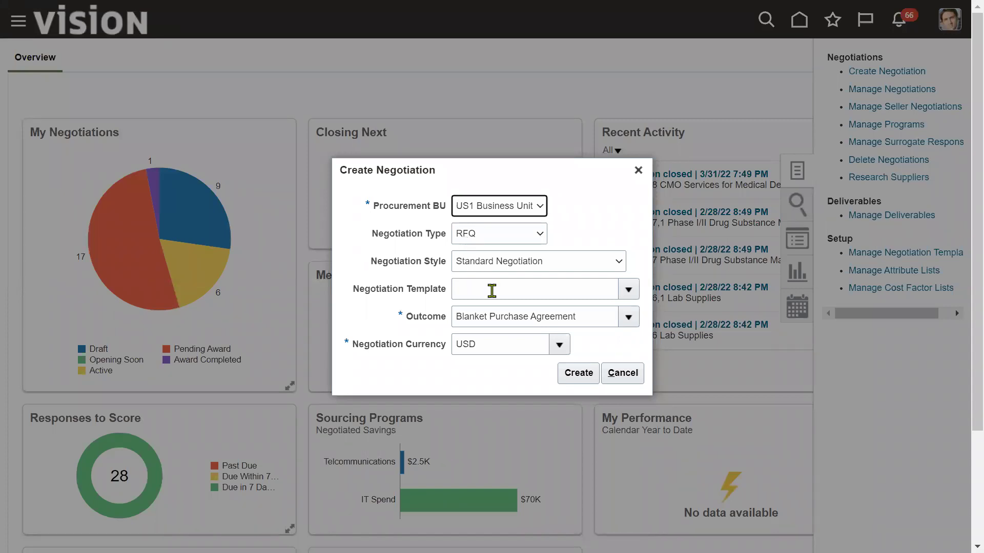
Step: Create the RFQ for US1 Business Unit with a Blanket Purchase Agreement outcome in USD
click(577, 374)
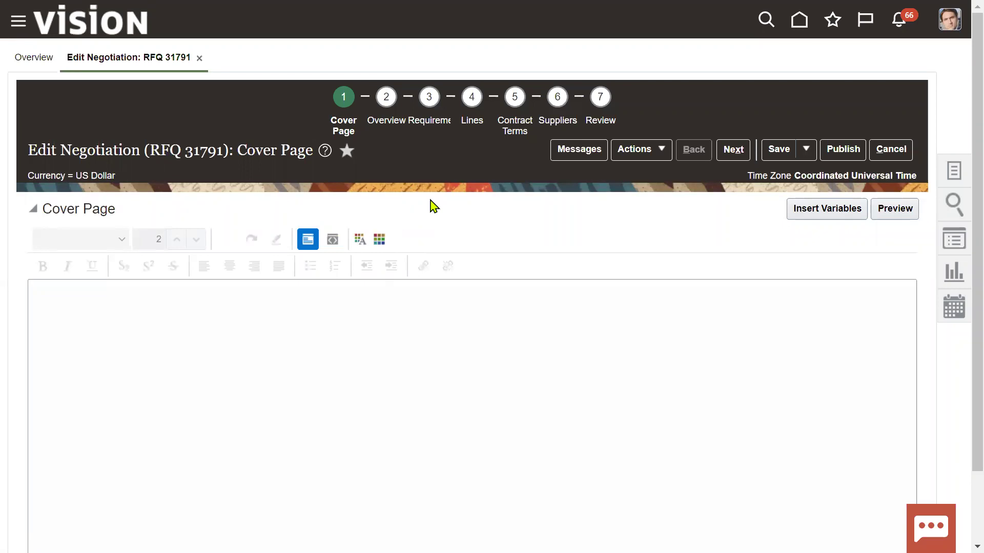
Step: Write the cover page text, replacing 'Requirement' with 'RFQ' and adding a new line
click(345, 295)
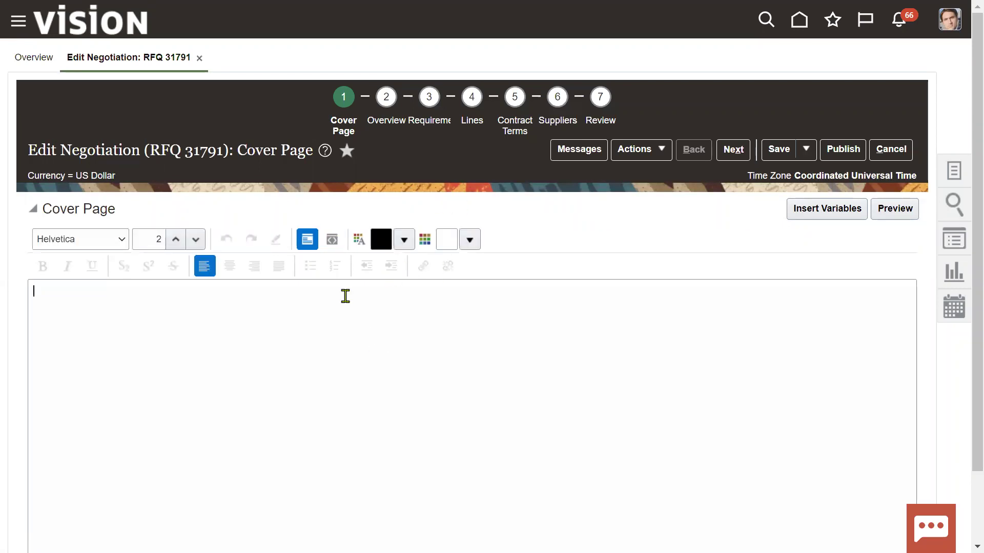
text(Requirement Document (RFQ)
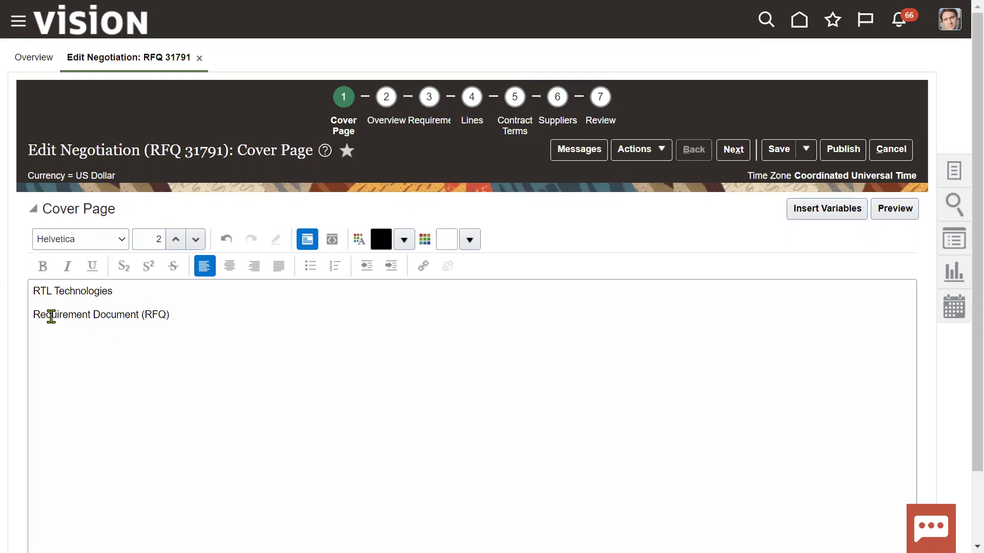
drag(33, 315, 88, 316)
text(RFQ)
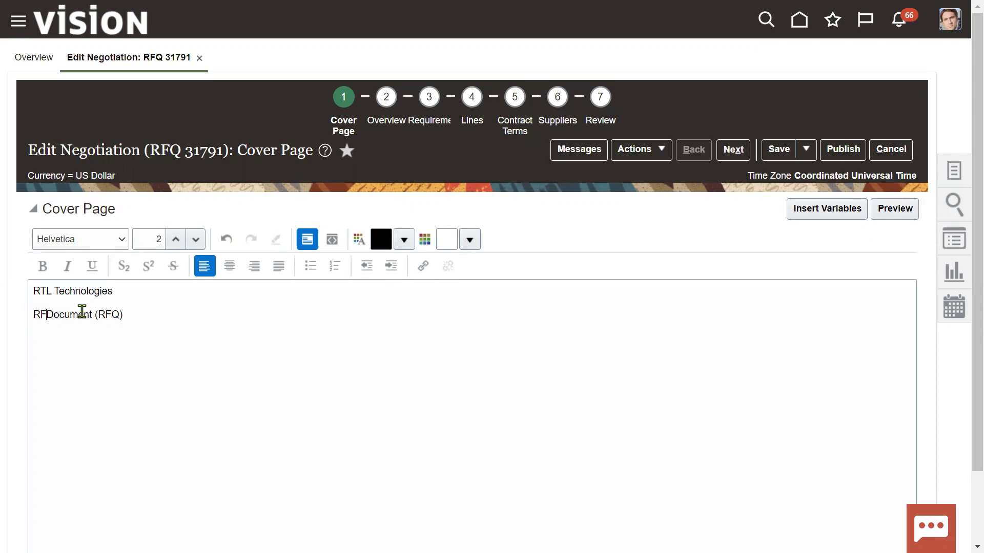
click(141, 314)
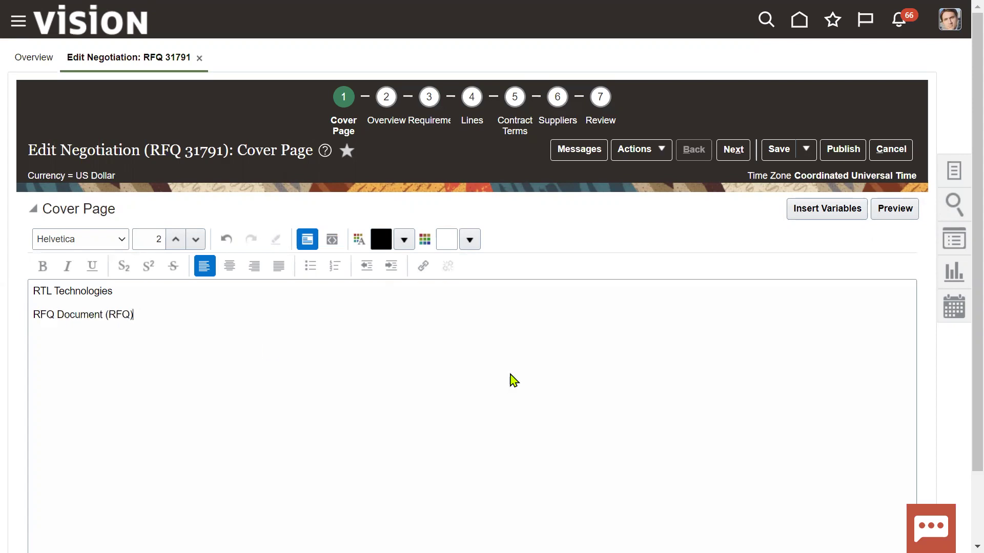
key(Return)
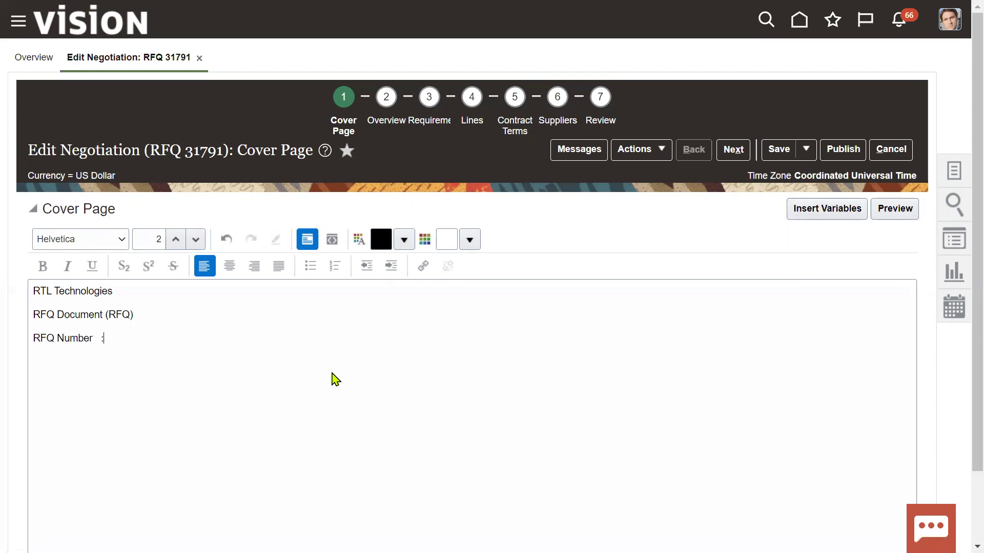
Step: Insert the Negotiation Number variable after RFQ Number, removing the duplicate copy
click(816, 214)
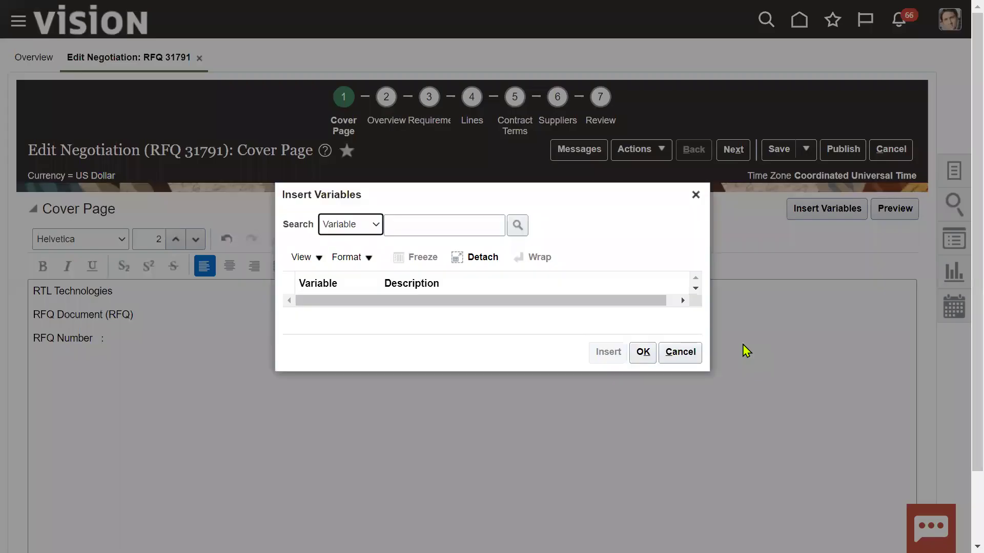
click(515, 228)
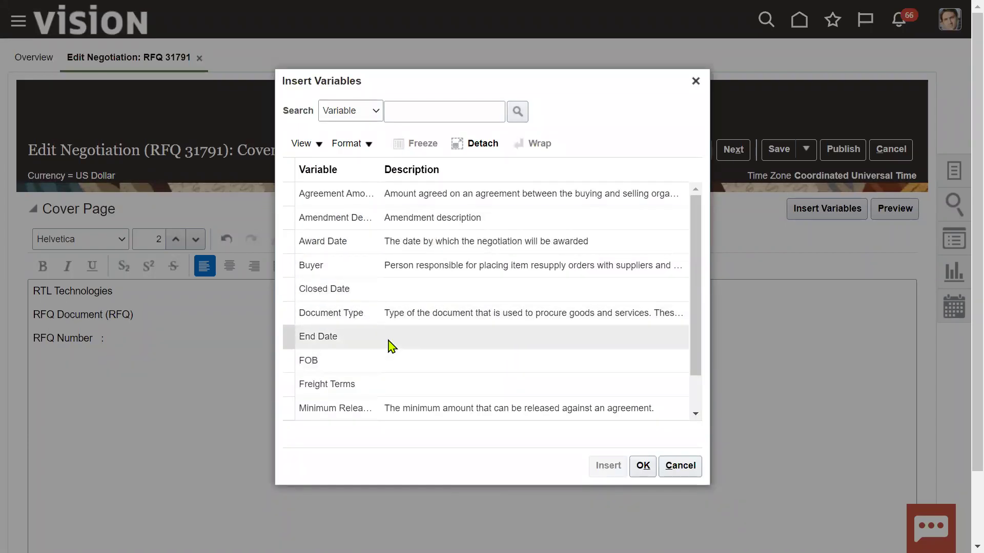
scroll(389, 341, down, 2)
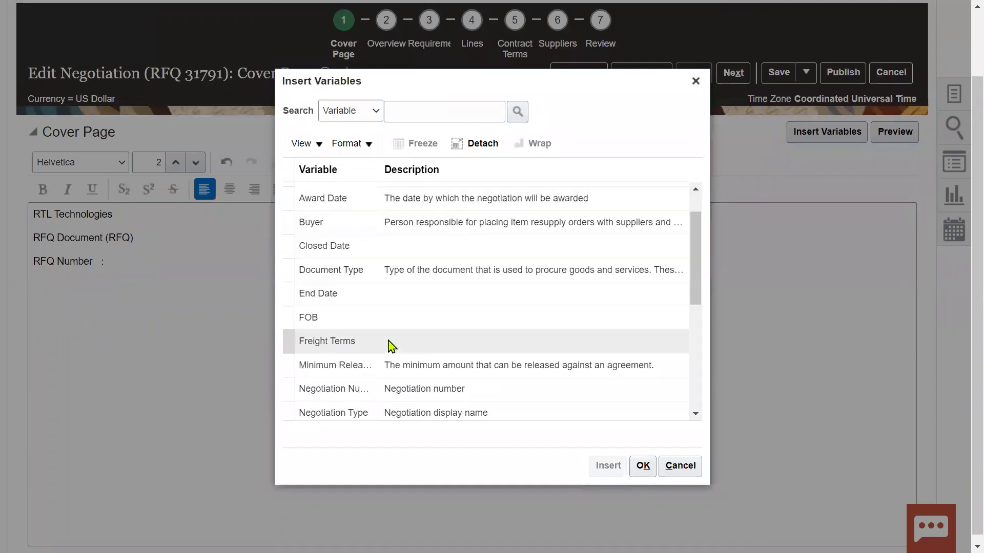
click(379, 389)
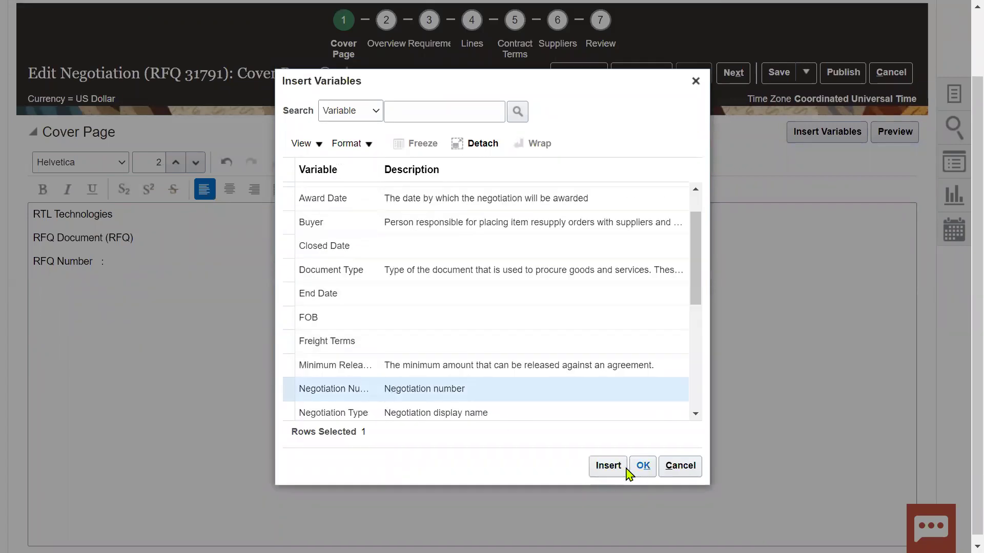
click(621, 466)
click(643, 467)
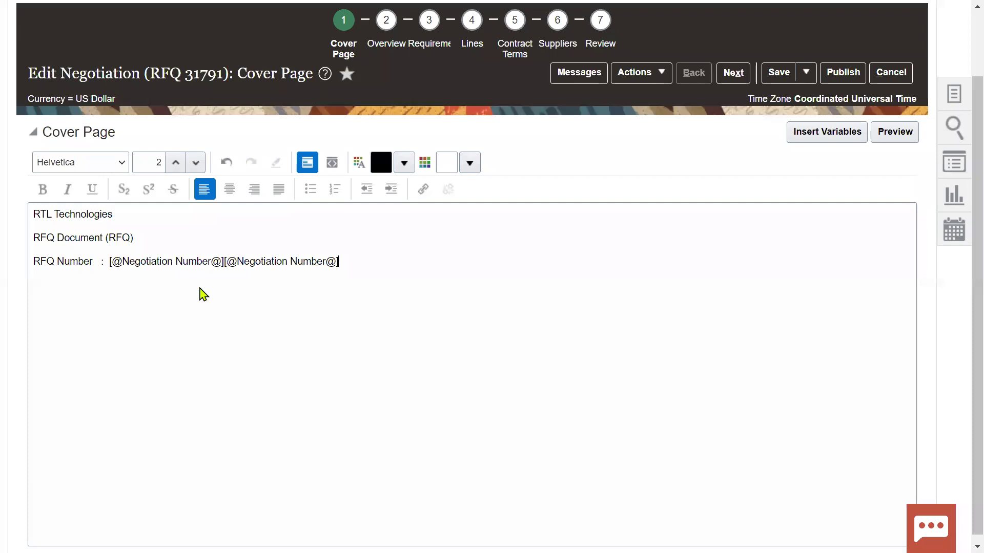
drag(226, 262, 352, 261)
key(Delete)
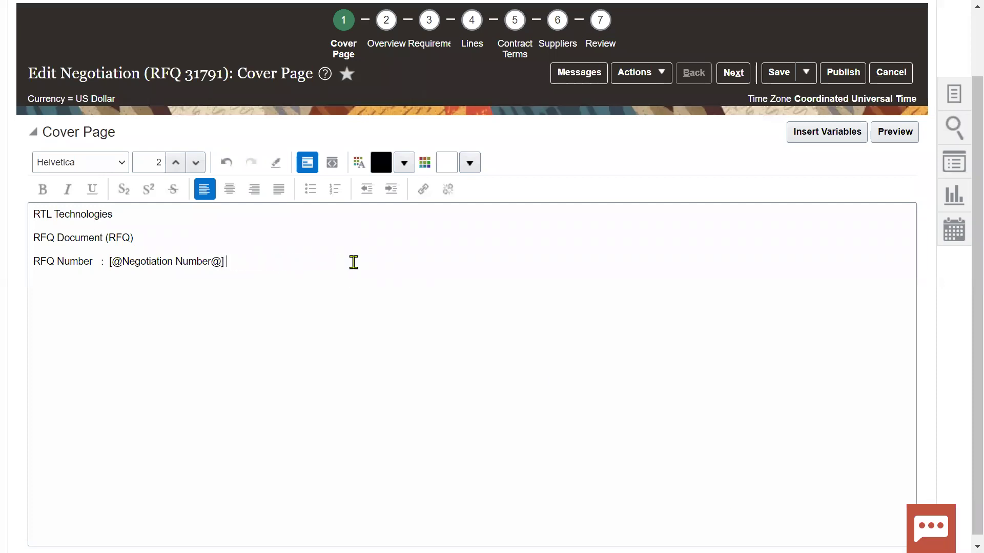
Step: Make the Negotiation Number variable red at font size 5, then continue to Overview
drag(229, 262, 113, 262)
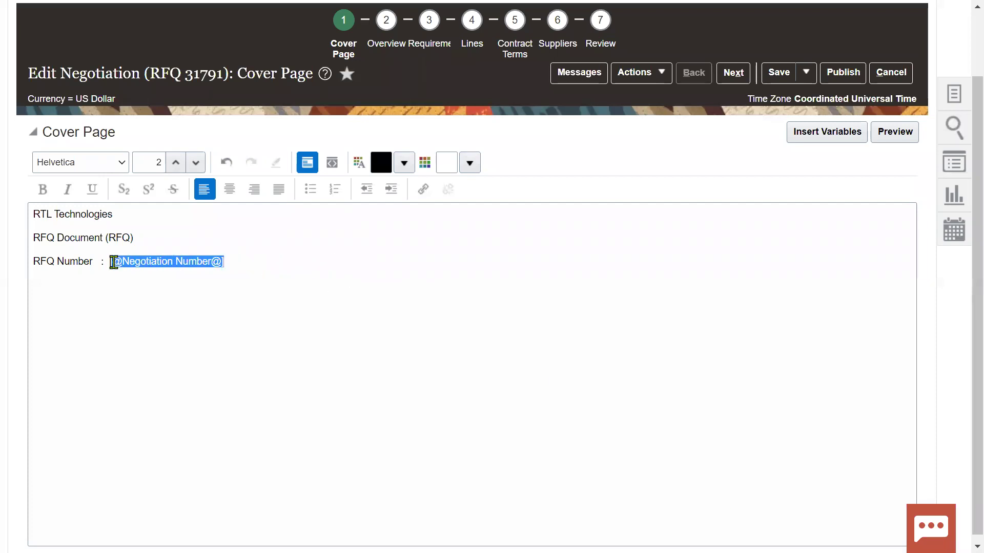
click(405, 164)
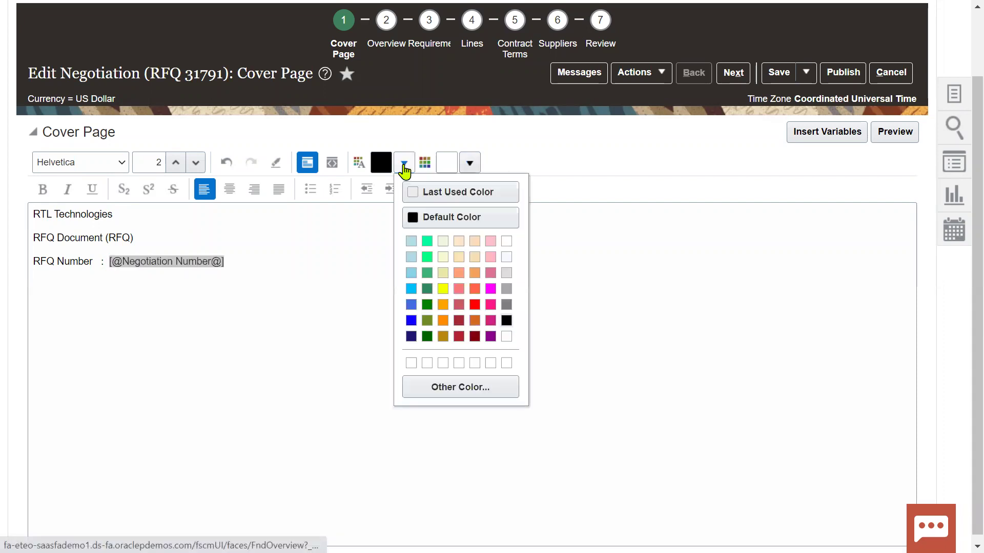
click(476, 306)
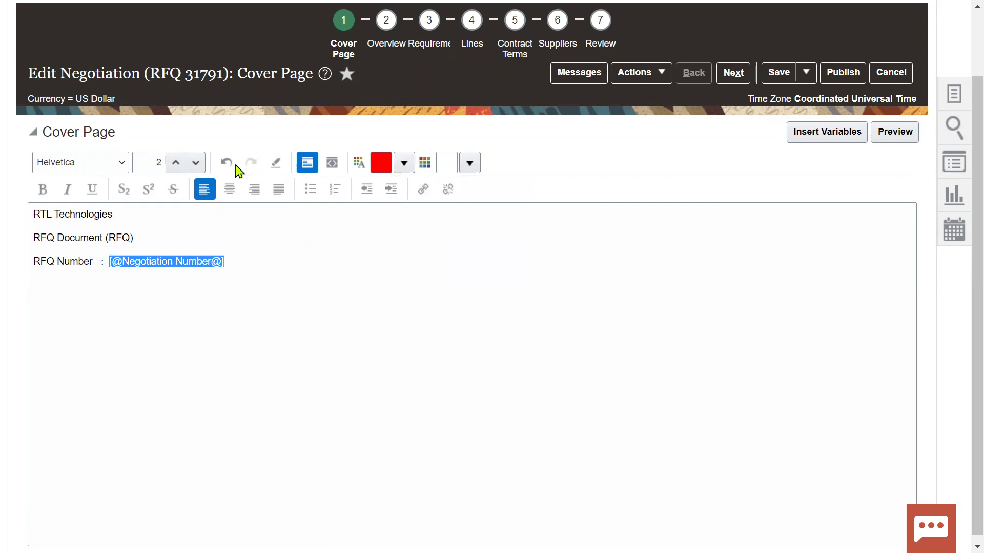
click(174, 163)
click(174, 163)
click(175, 163)
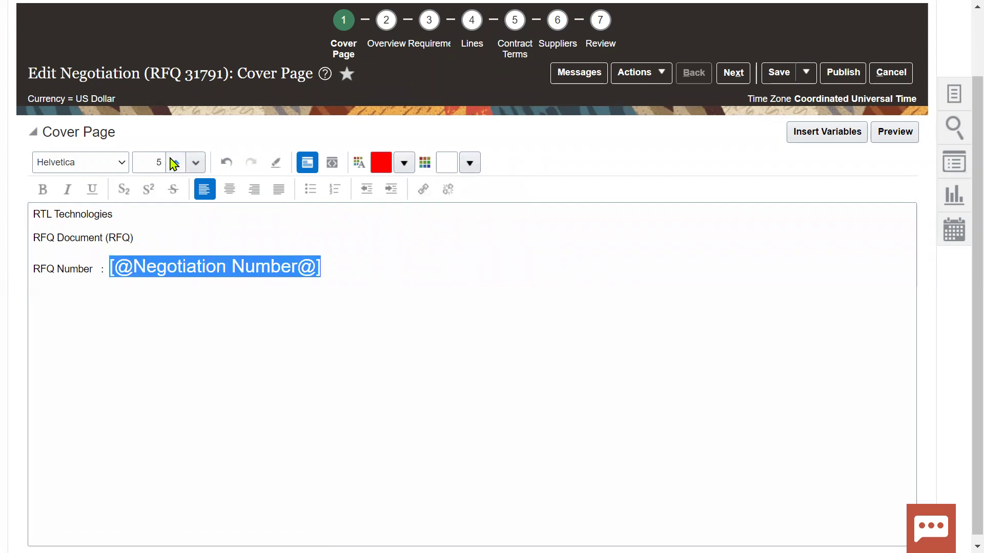
click(539, 266)
click(738, 76)
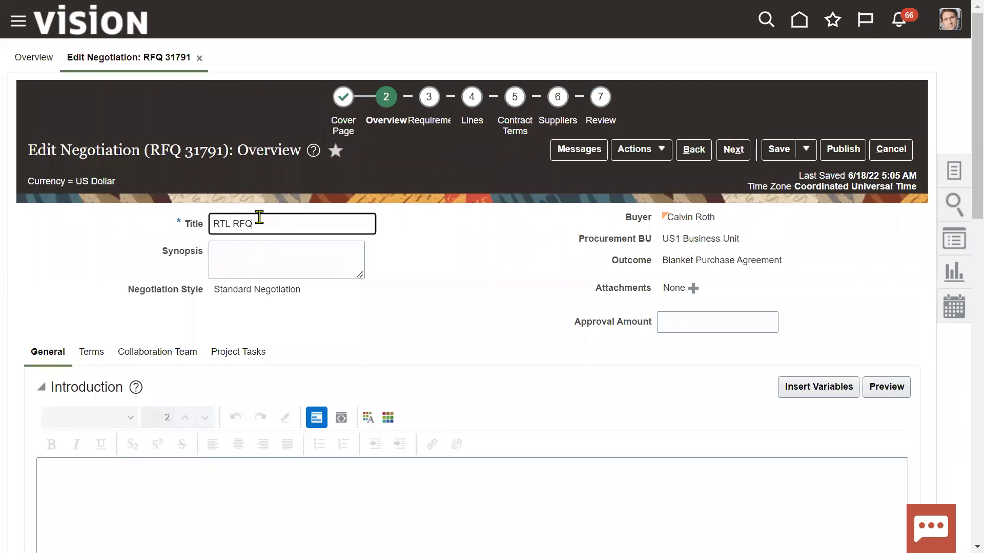
Step: Set the negotiation close date to June 30 (6/30/22 5:05 AM)
triple_click(259, 224)
scroll(327, 270, down, 8)
click(456, 316)
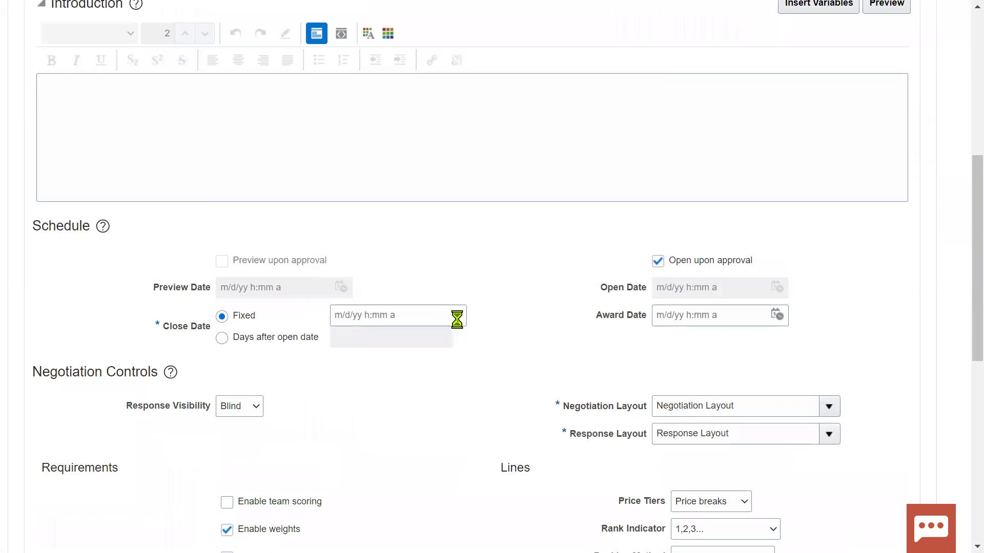
click(585, 203)
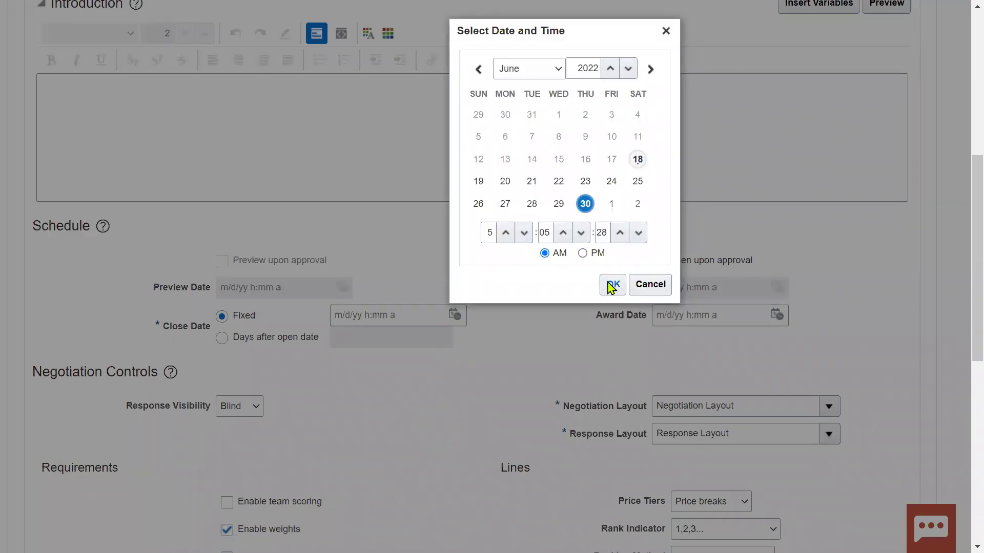
click(613, 284)
Step: Advance through the Requirements step to the Lines step
click(734, 149)
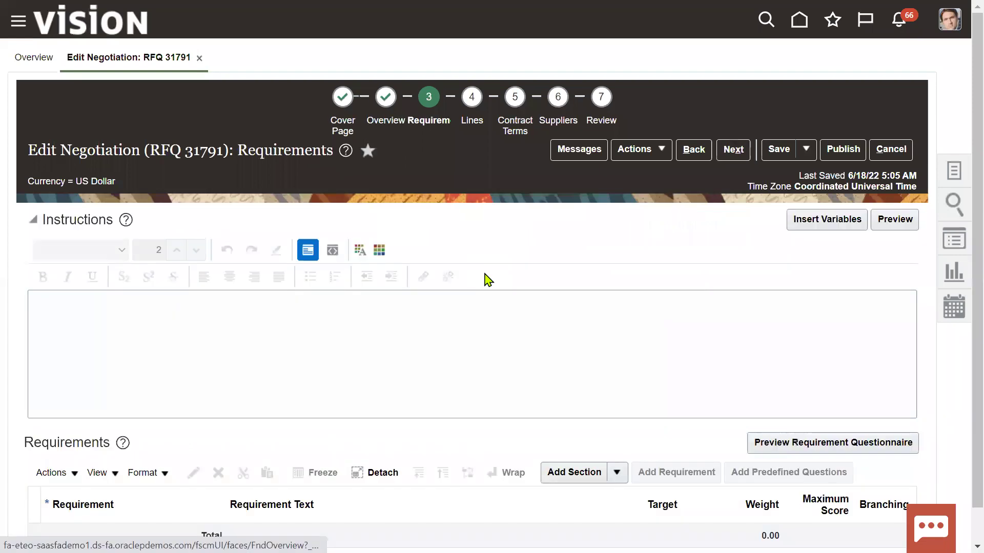
scroll(358, 417, down, 1)
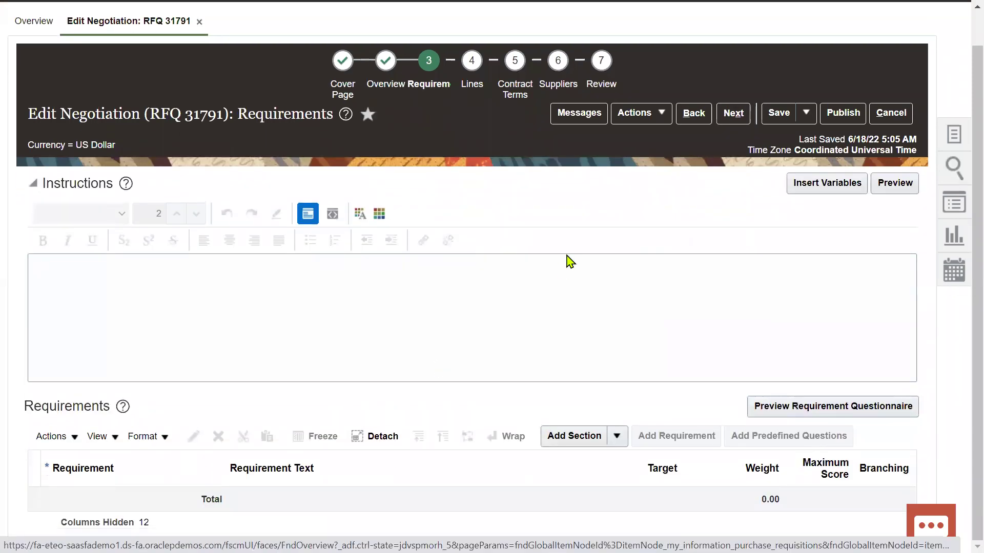
scroll(568, 260, up, 1)
click(733, 150)
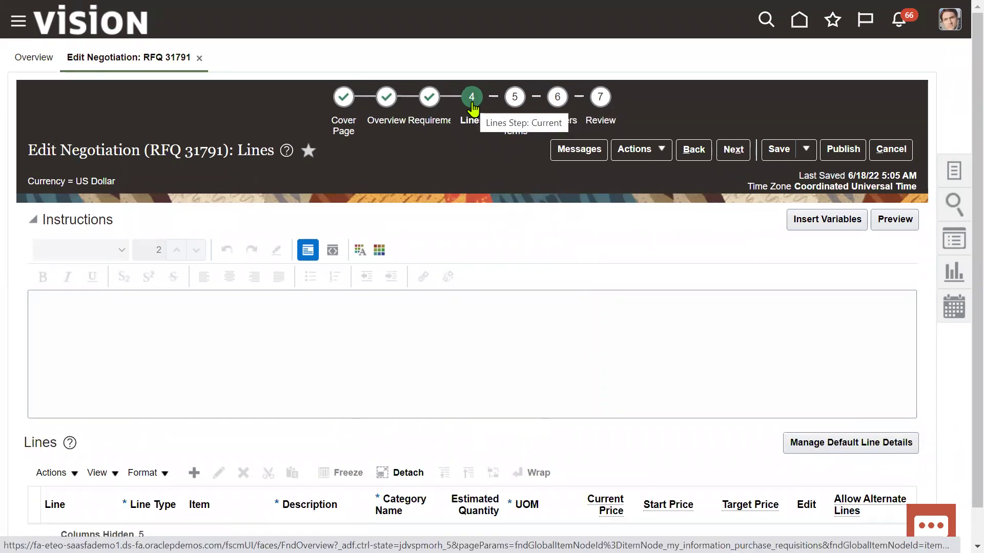
Step: Add line 1 for item AS85000 Green Server 1000 with estimated quantity 100
scroll(292, 333, down, 1)
click(193, 437)
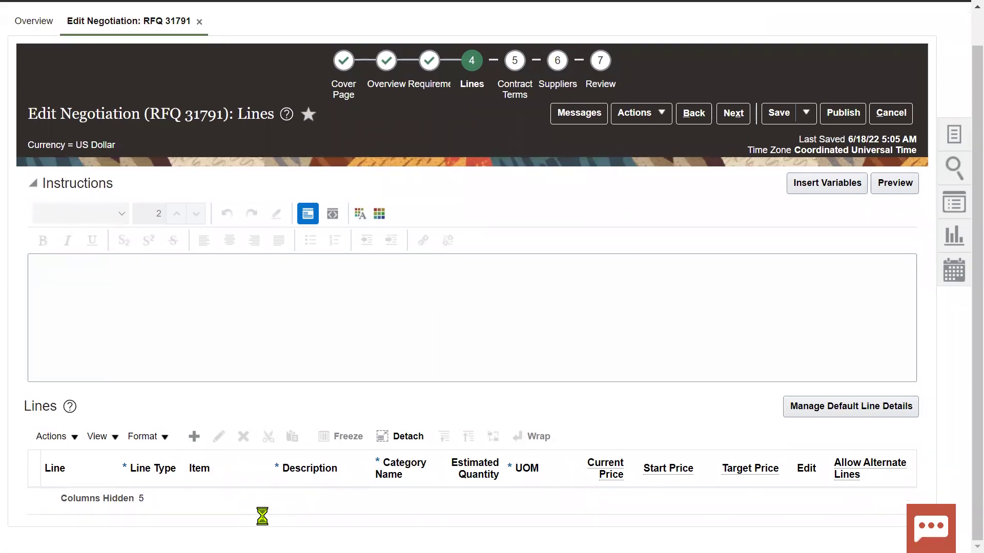
click(237, 504)
text(AS)
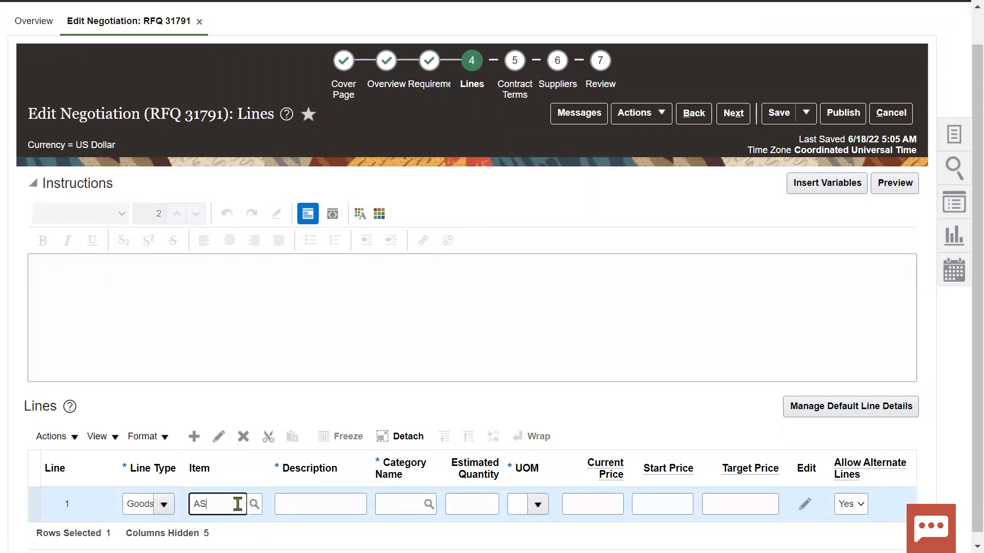
text(85000)
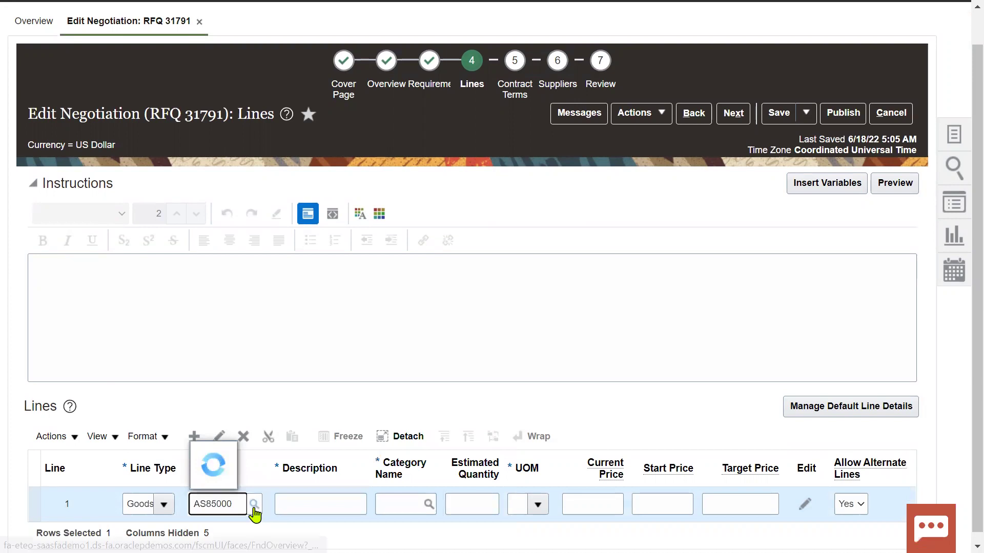
click(248, 456)
key(Tab)
key(Tab)
key(Tab)
key(Tab)
key(Tab)
click(462, 507)
text(100)
key(Tab)
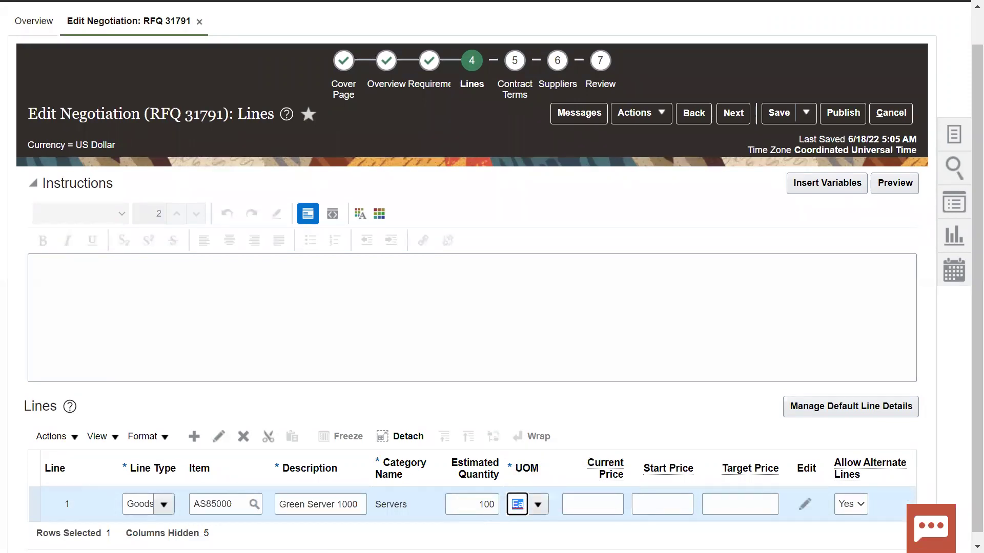
Step: Price the line at current 100, start 98 and target 97, then continue to Contract Terms
key(Tab)
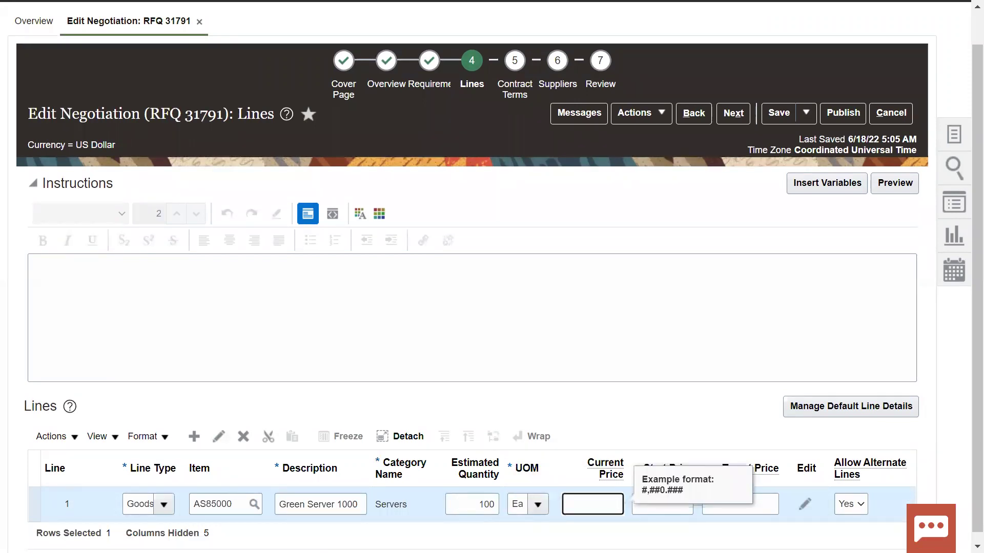
text(100)
key(Tab)
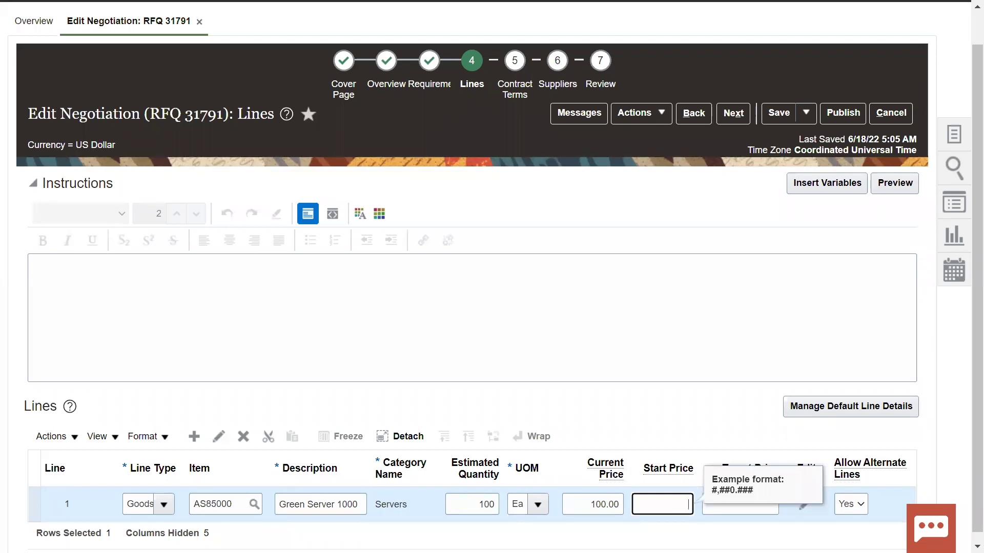
text(98)
key(Tab)
text(97)
key(Tab)
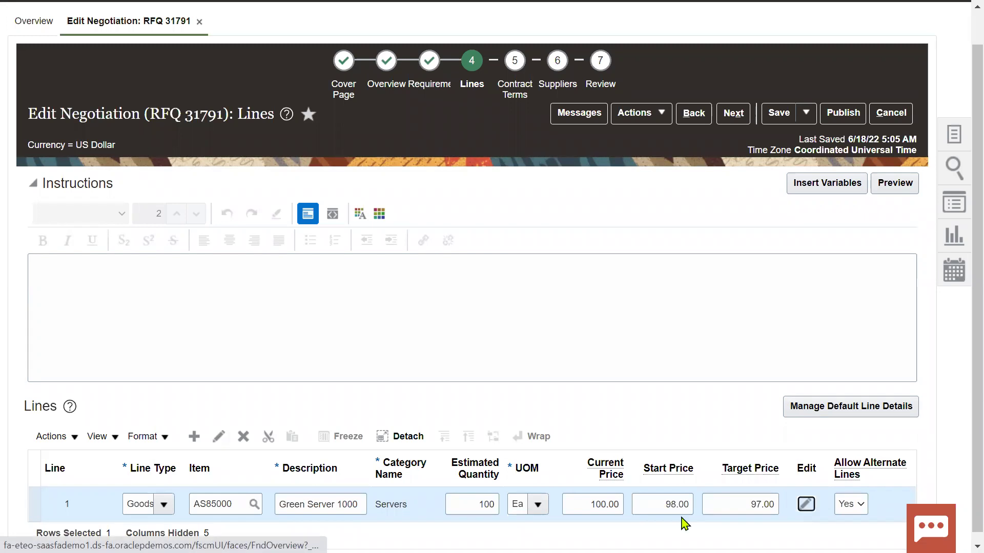
click(735, 427)
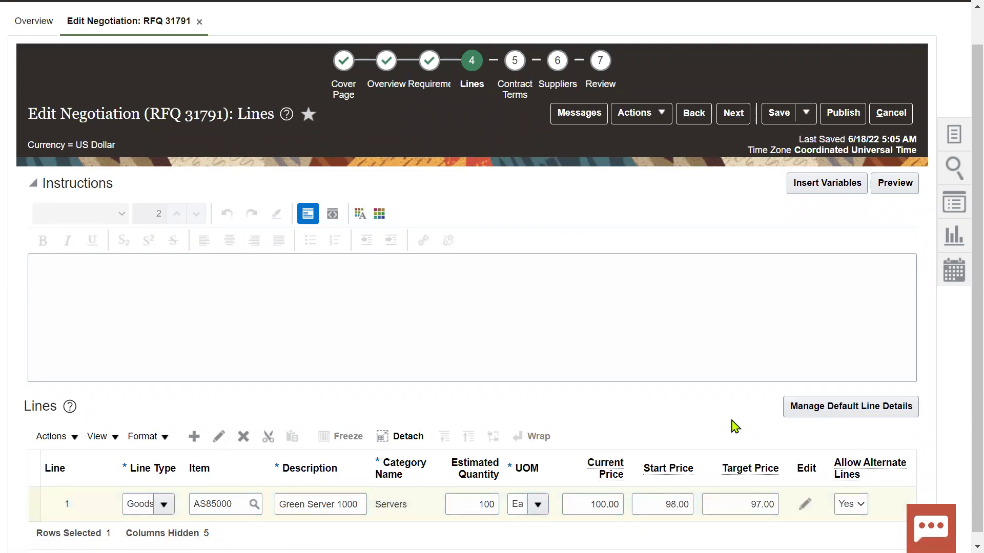
click(732, 113)
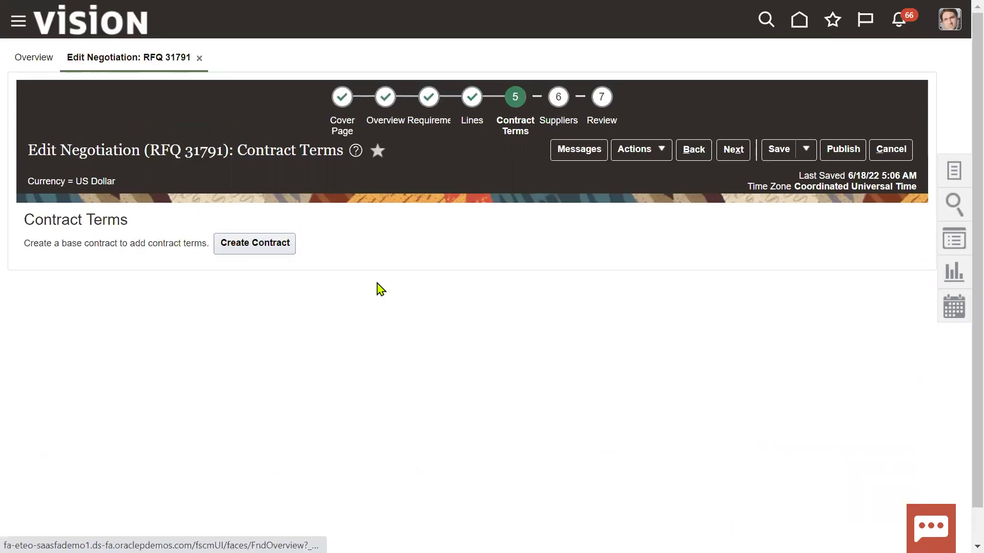
Step: On the Suppliers step, search for and select supplier Advanced Corp
click(736, 150)
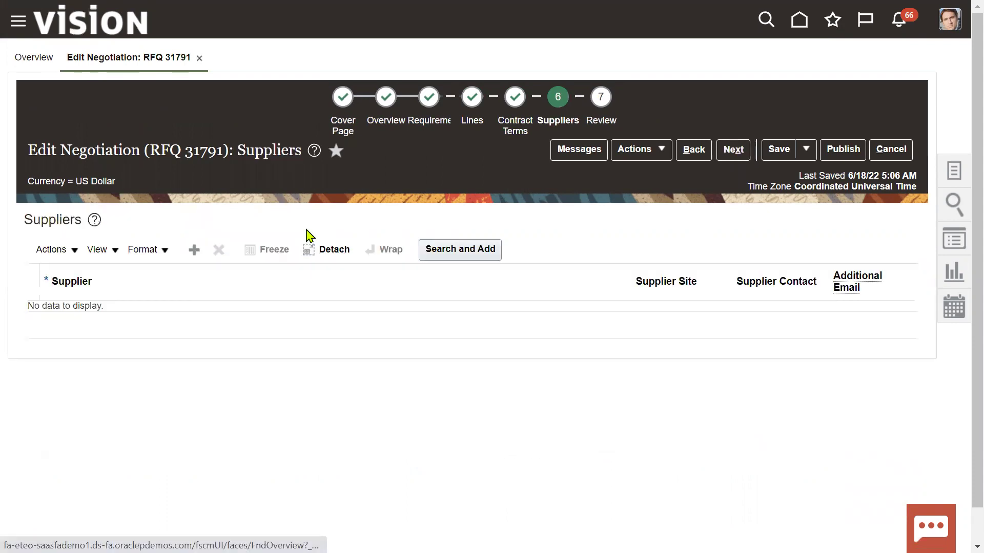
drag(25, 219, 82, 220)
click(488, 257)
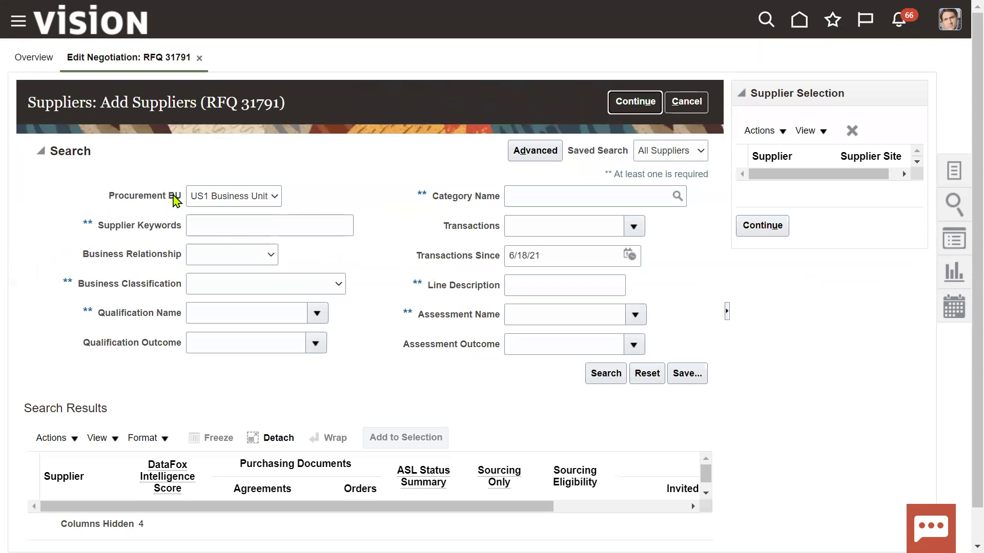
click(201, 229)
text(Advan)
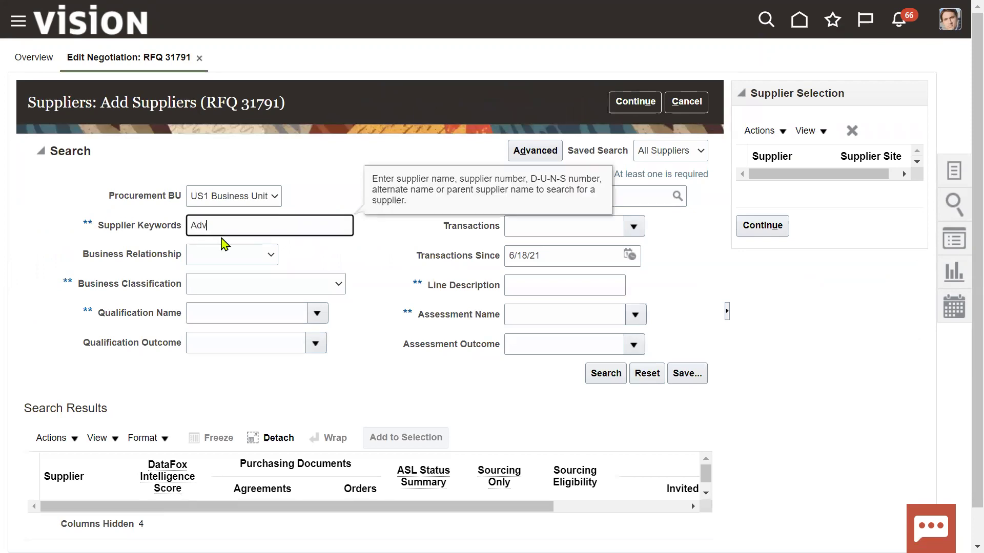
click(606, 373)
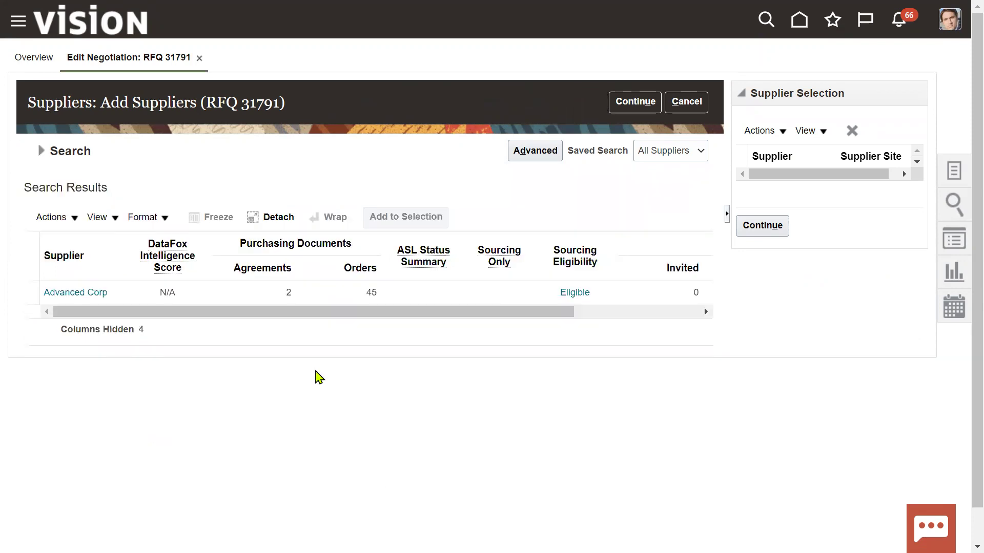
click(176, 293)
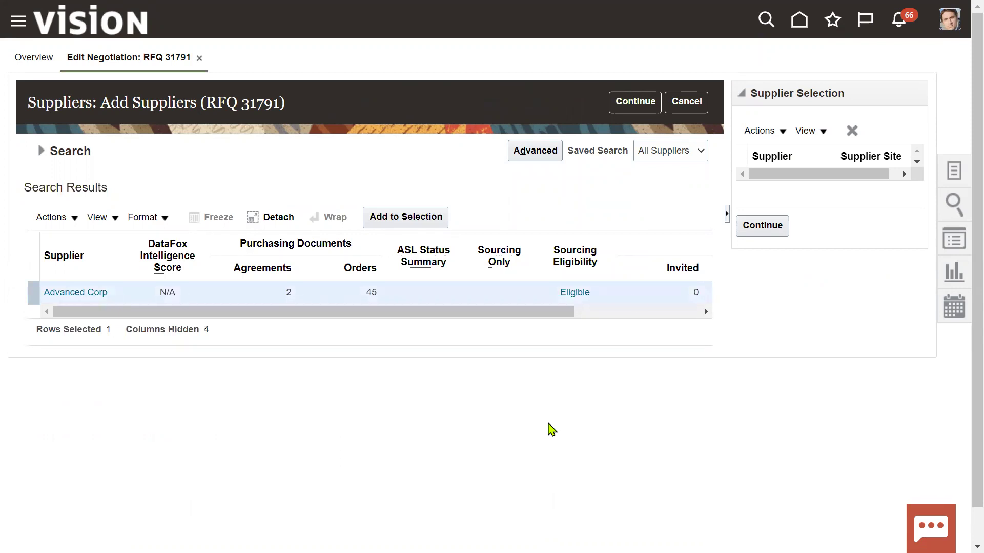
click(653, 313)
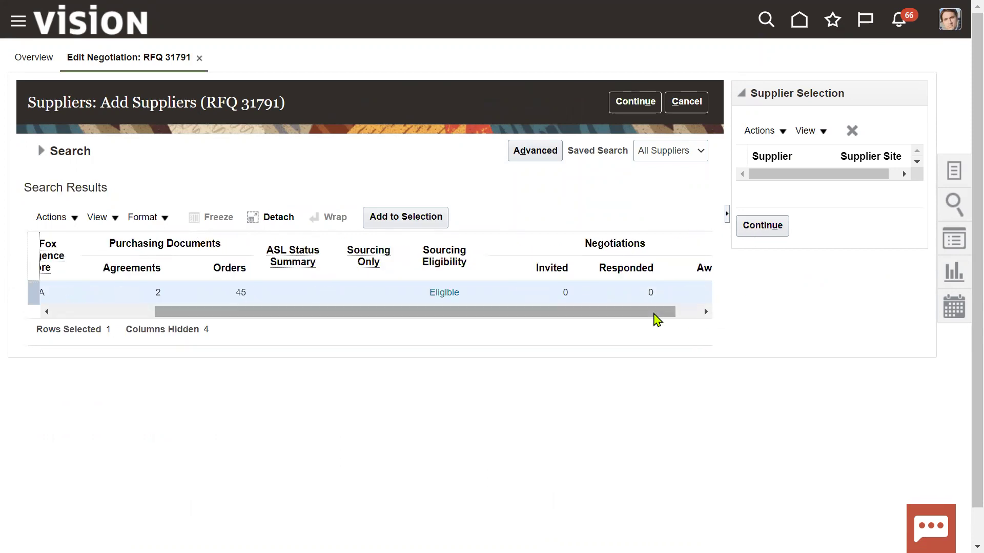
click(752, 226)
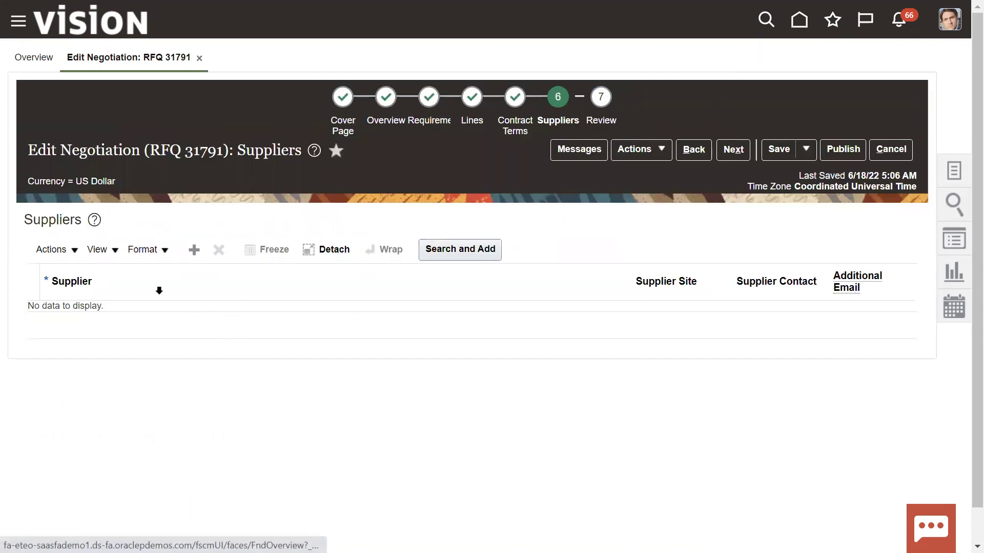
Step: Add a supplier row for Advanced Corp with site AC US1 and its contact
click(193, 250)
click(155, 319)
text(Adva)
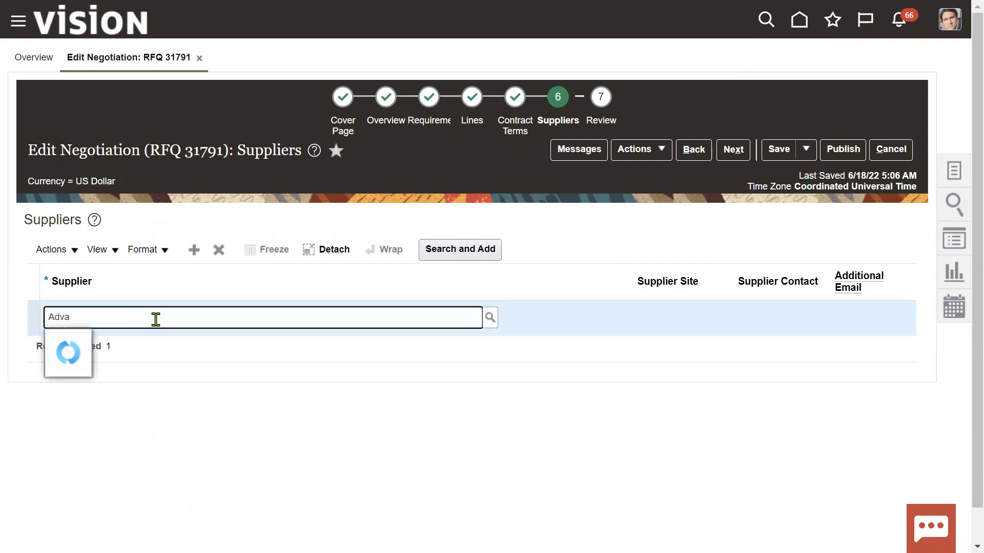
click(111, 345)
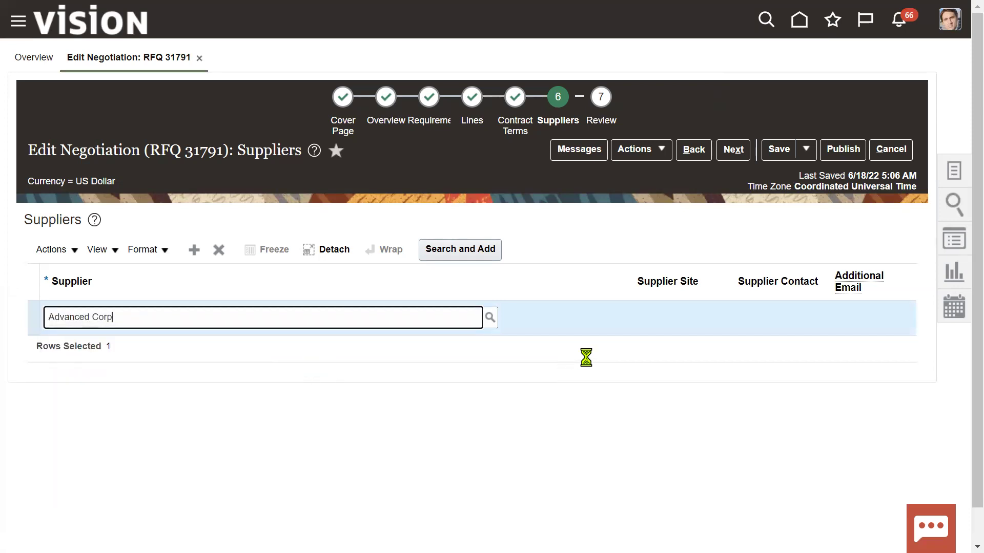
click(705, 318)
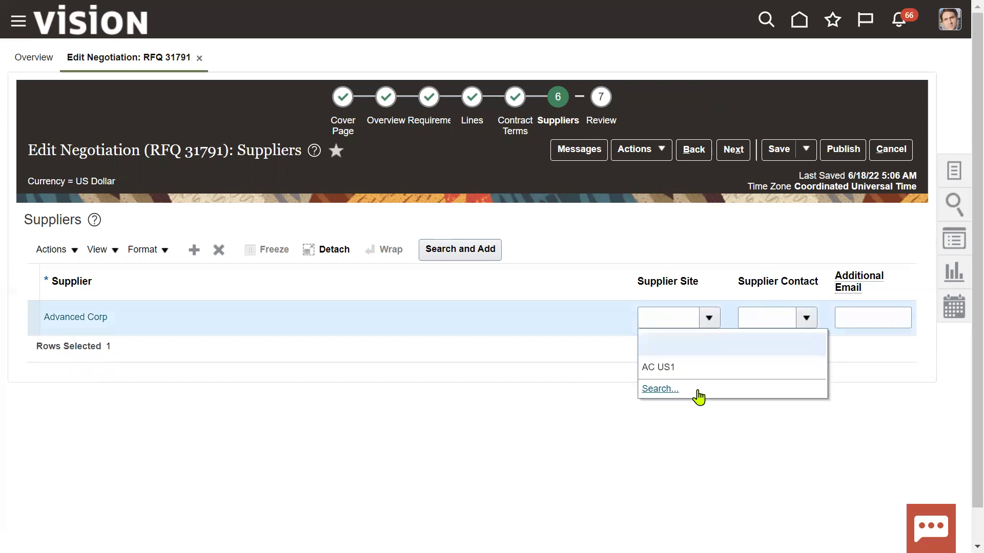
click(687, 364)
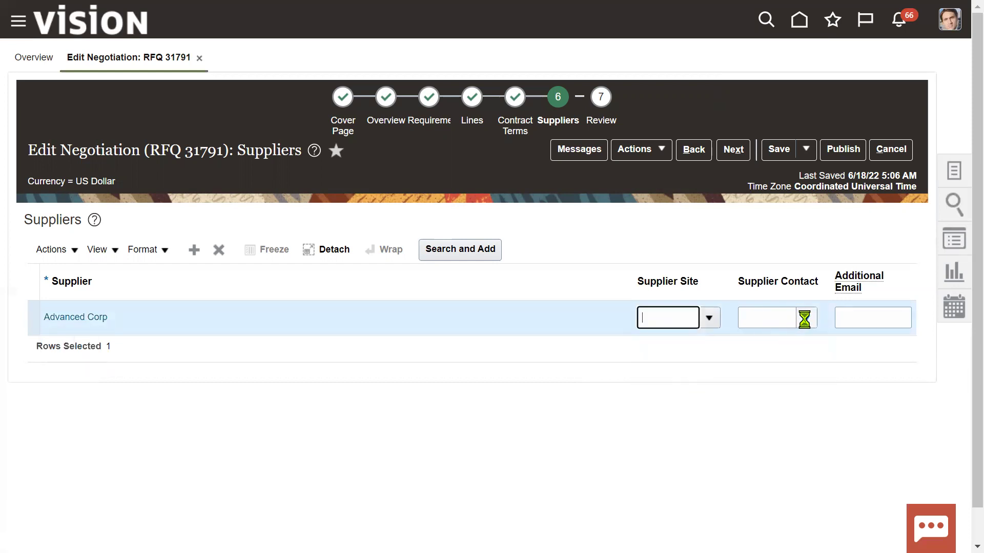
drag(783, 316, 739, 318)
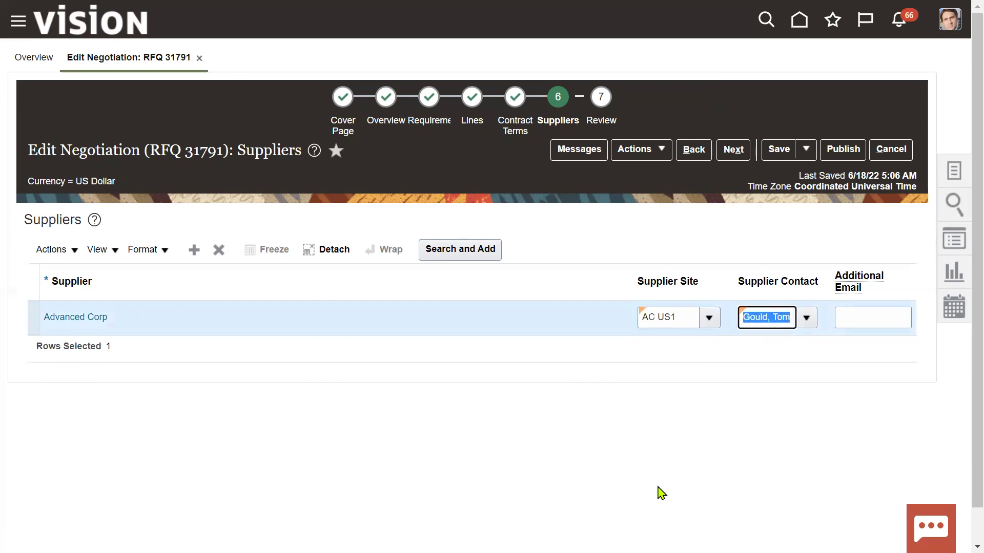
Step: Check the supplier contact user in the notes, then advance to the Review step
key(alt+Tab)
key(alt+Tab)
drag(136, 111, 16, 110)
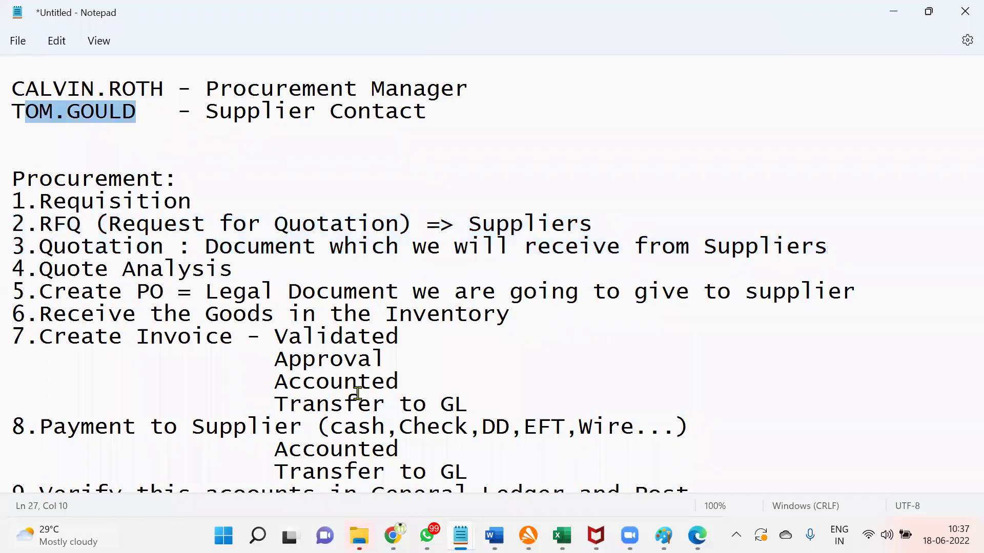
key(alt+Tab)
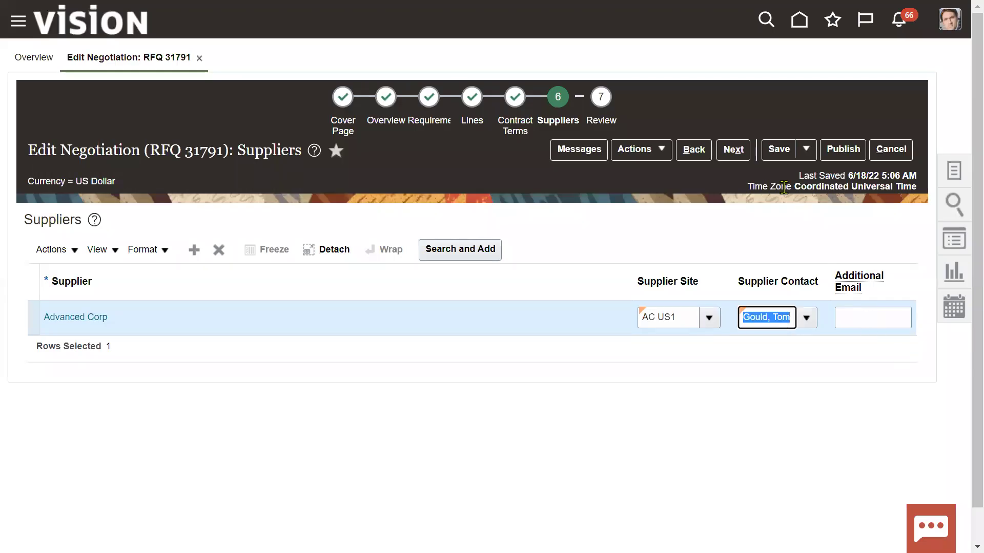
click(733, 150)
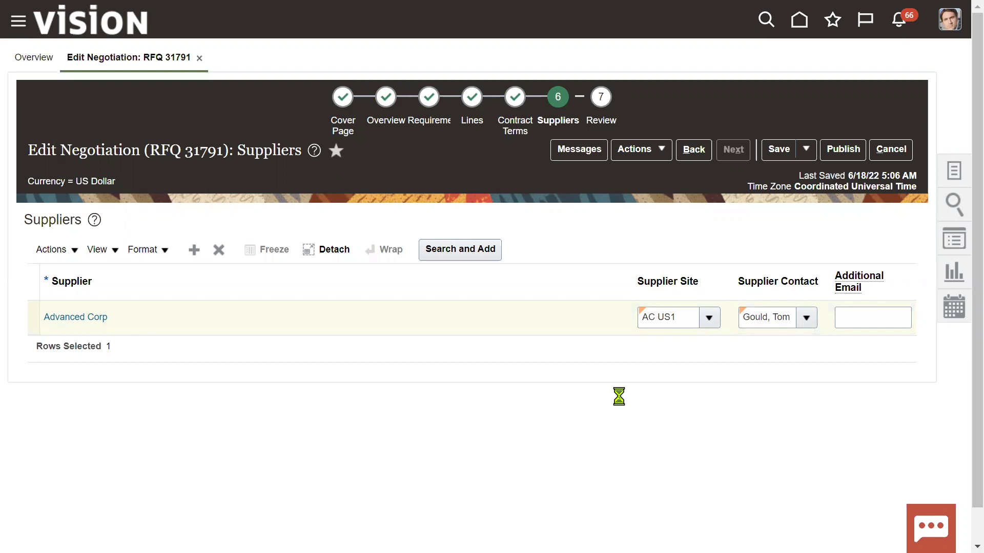
Step: Publish RFQ 31791 for approval and select its number to record in Excel
key(alt+Tab)
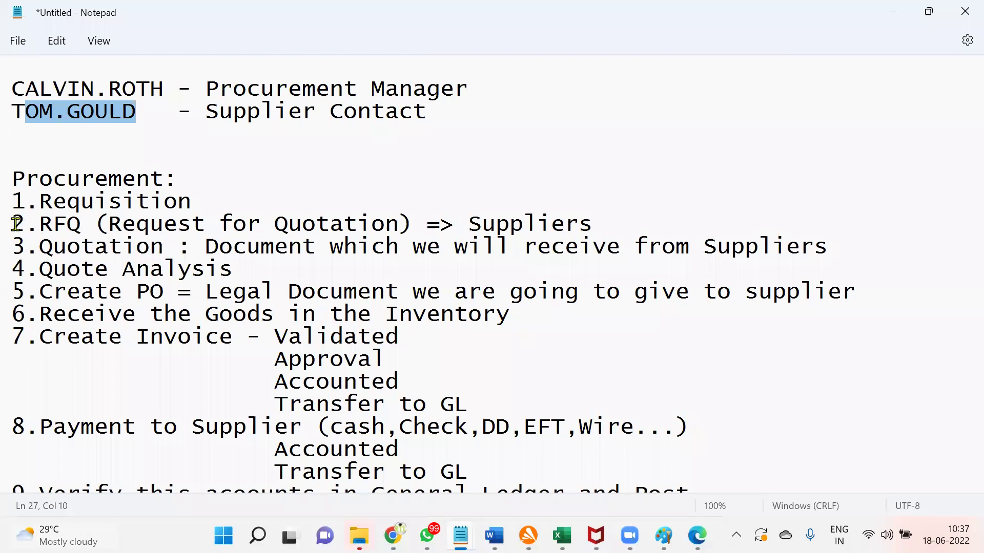
drag(13, 224, 852, 253)
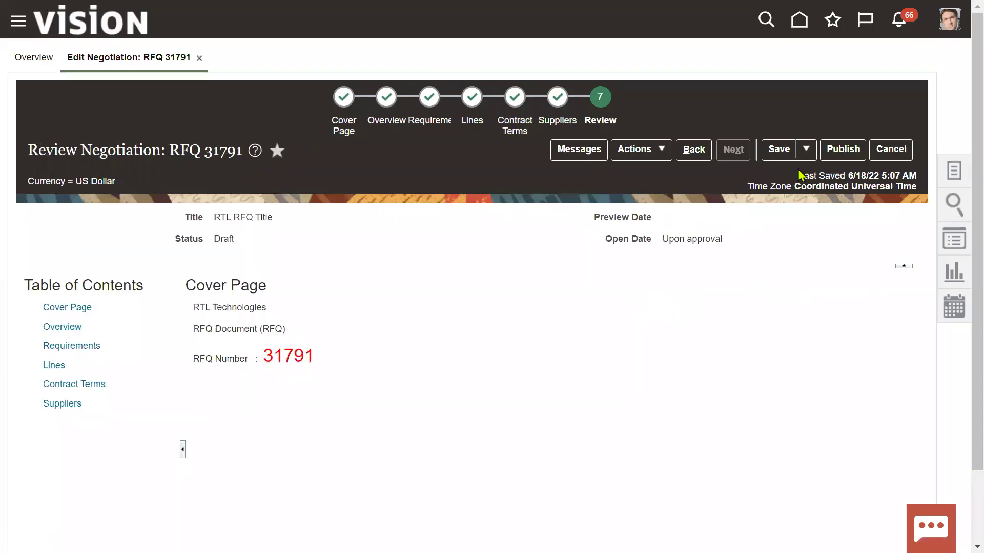
click(842, 151)
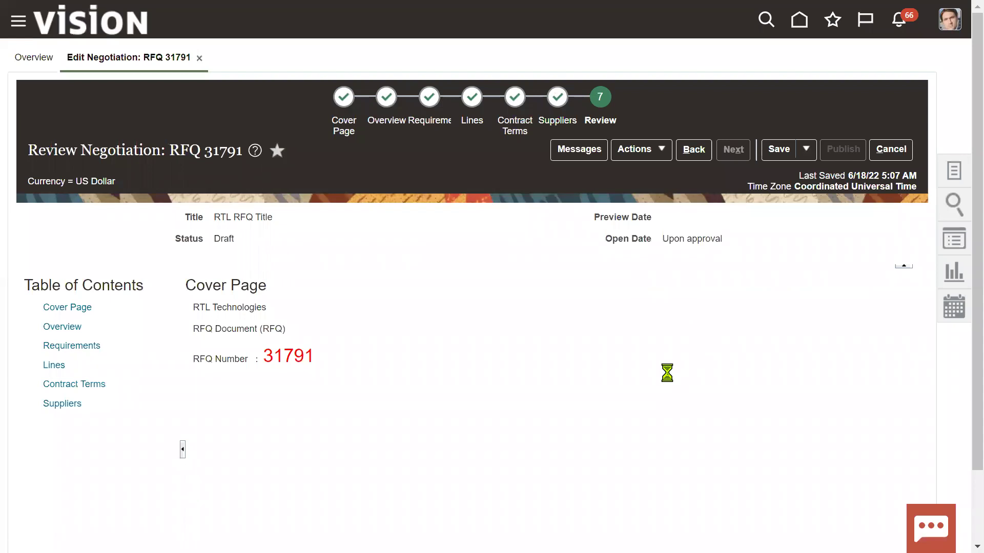
drag(267, 353, 320, 354)
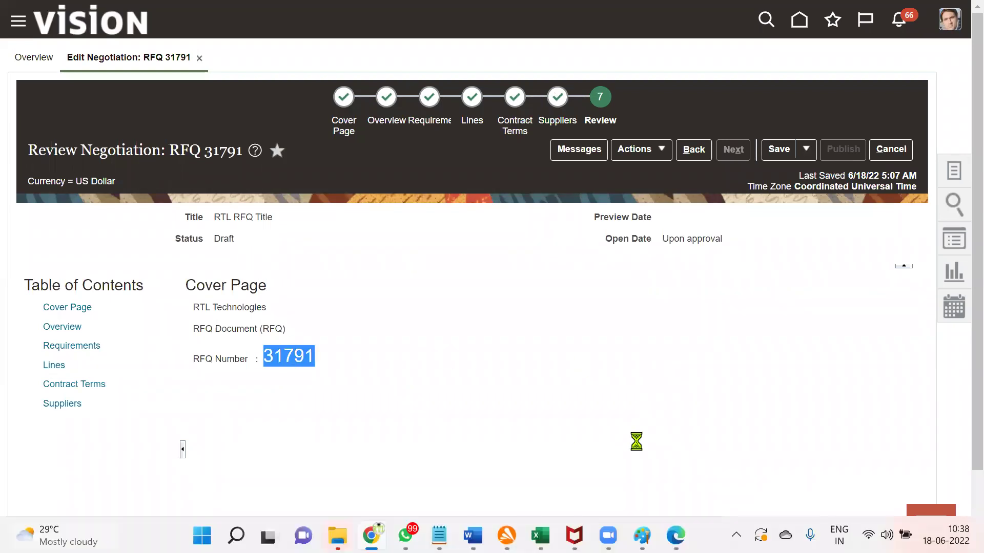
key(super+Tab)
key(alt+Tab)
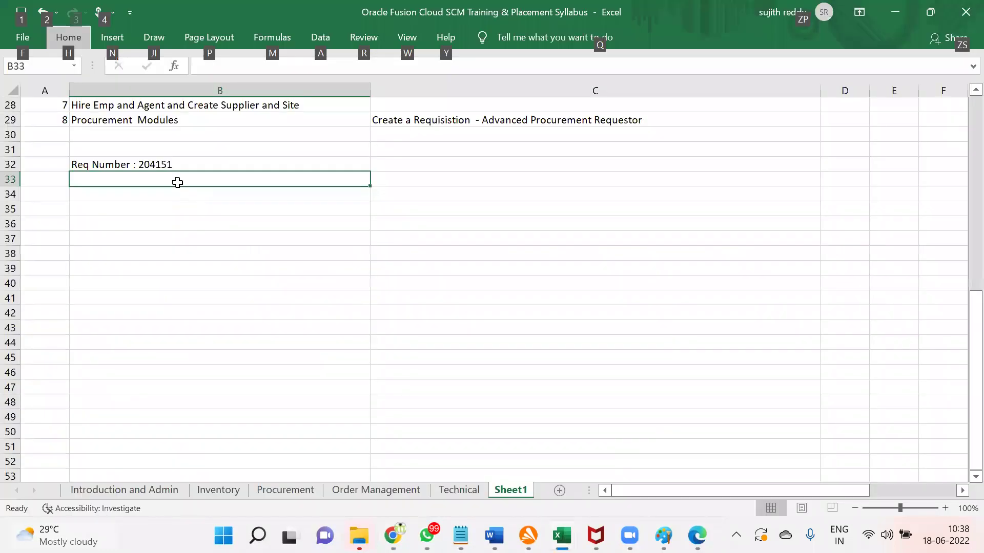
Step: Enter 'RFQ Number : 31791' in cell B33 below the requisition number
key(r)
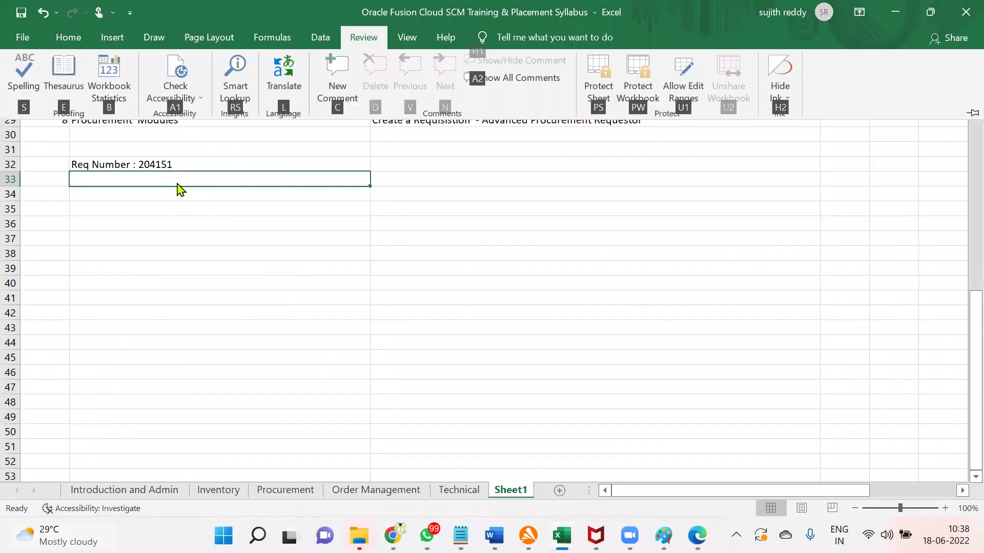
click(178, 185)
text(RFQ Number : 31791)
key(Return)
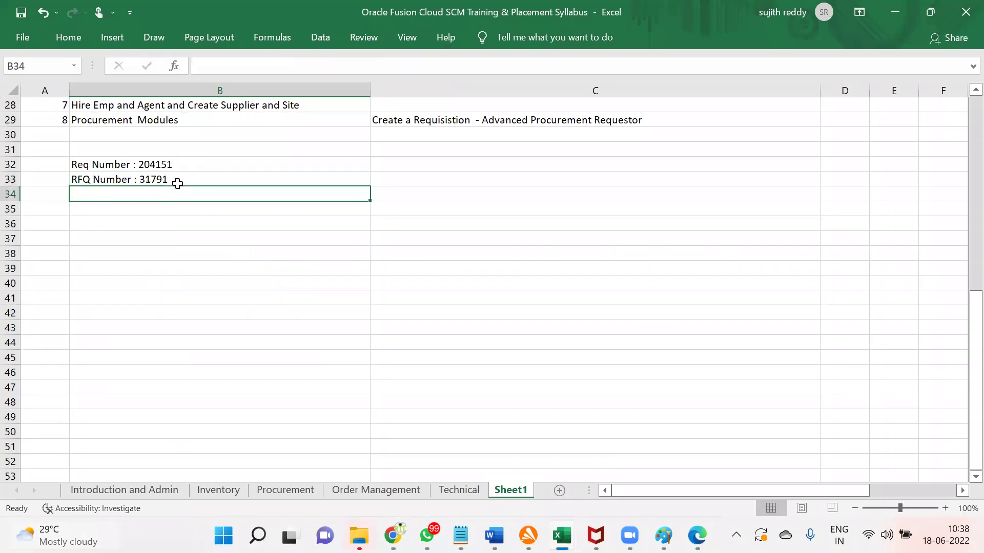
key(alt+Tab)
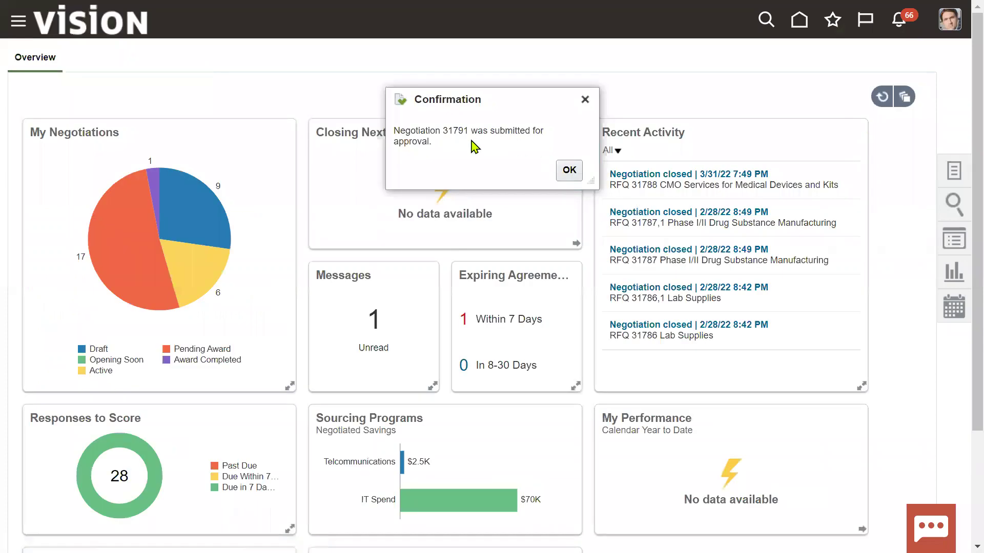
Step: Dismiss the submitted-for-approval confirmation and sign out of the current user
click(569, 169)
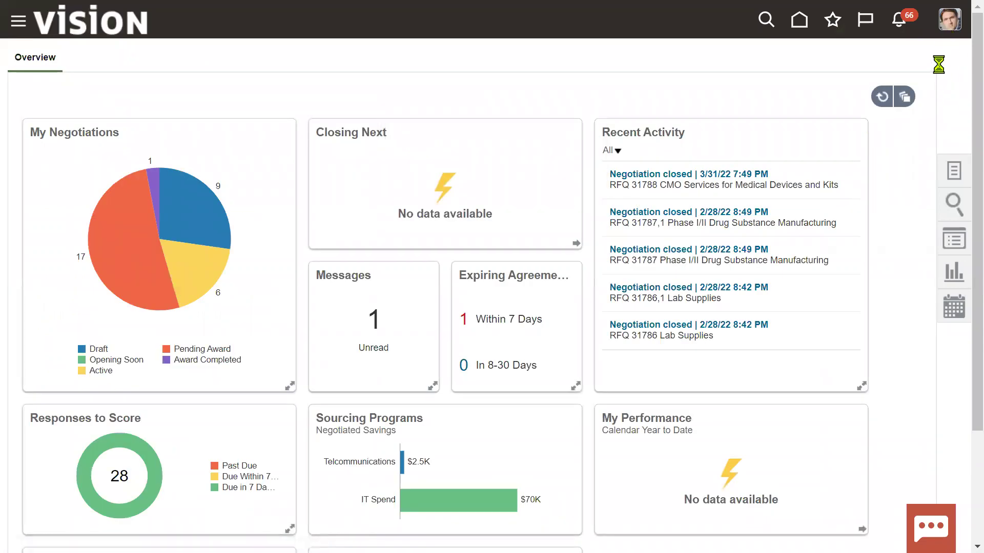
click(919, 58)
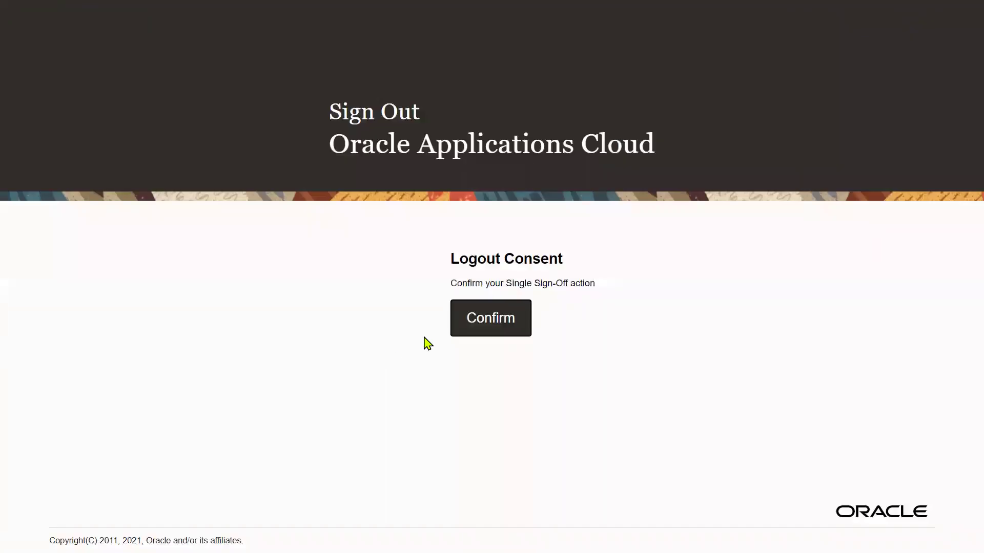
click(509, 319)
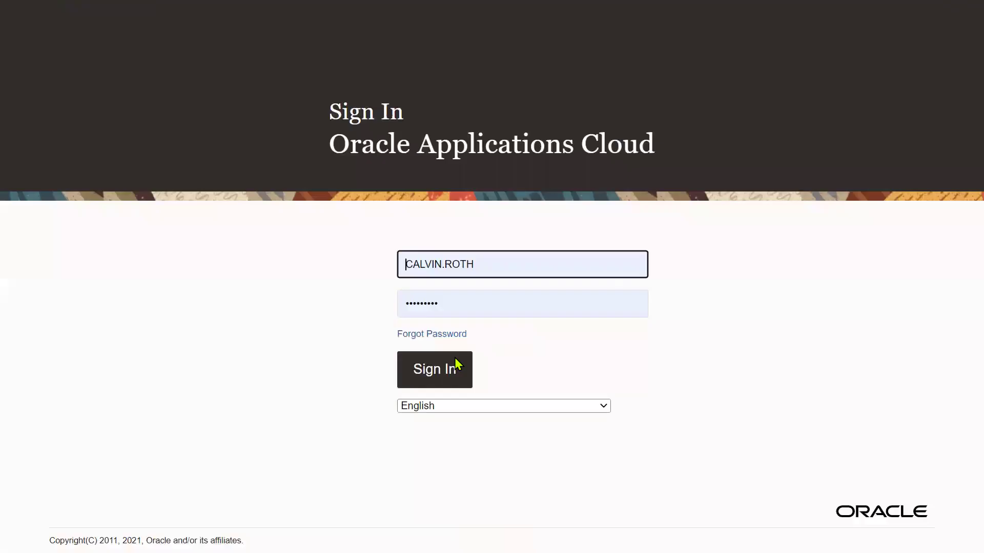
Step: Sign in as the supplier contact user using the saved login and password
key(ctrl+a)
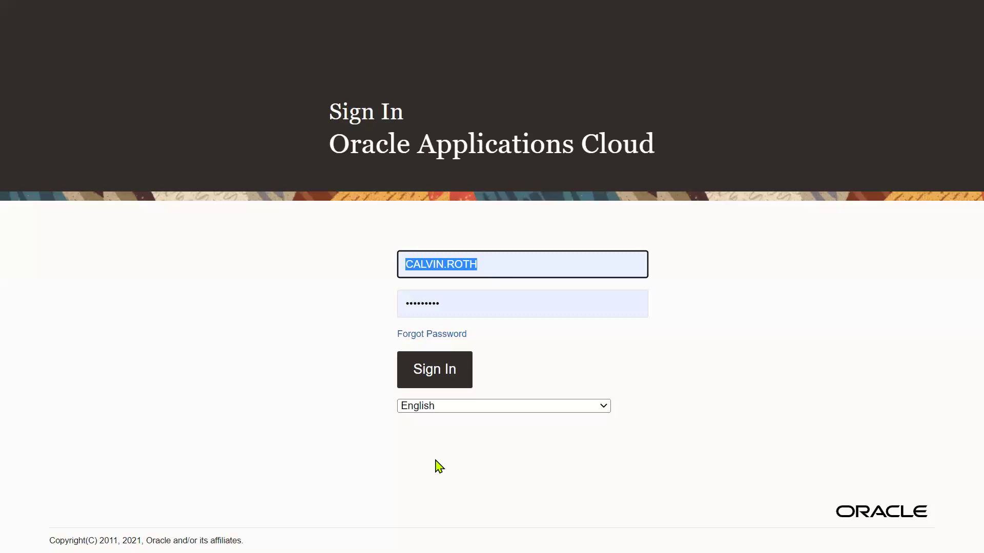
text(TOM)
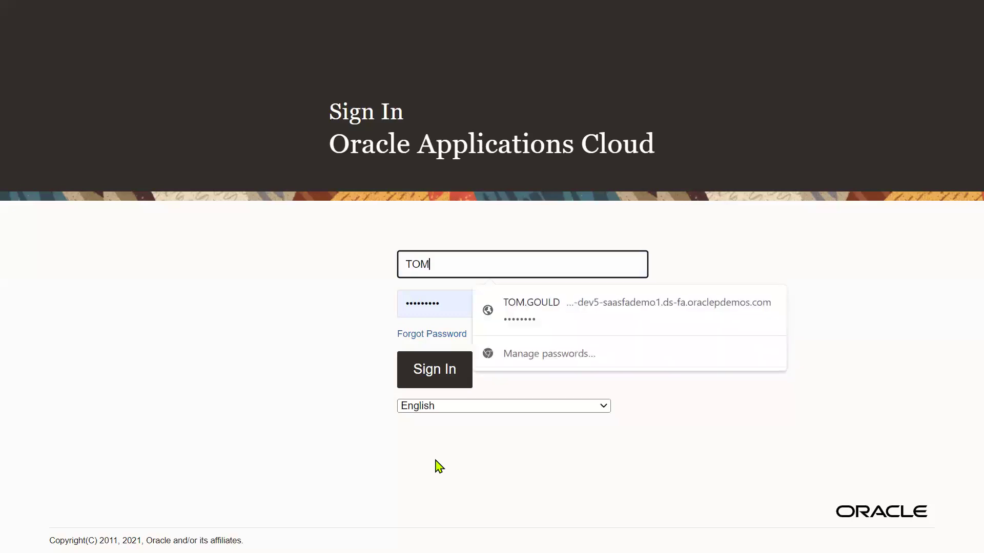
click(564, 333)
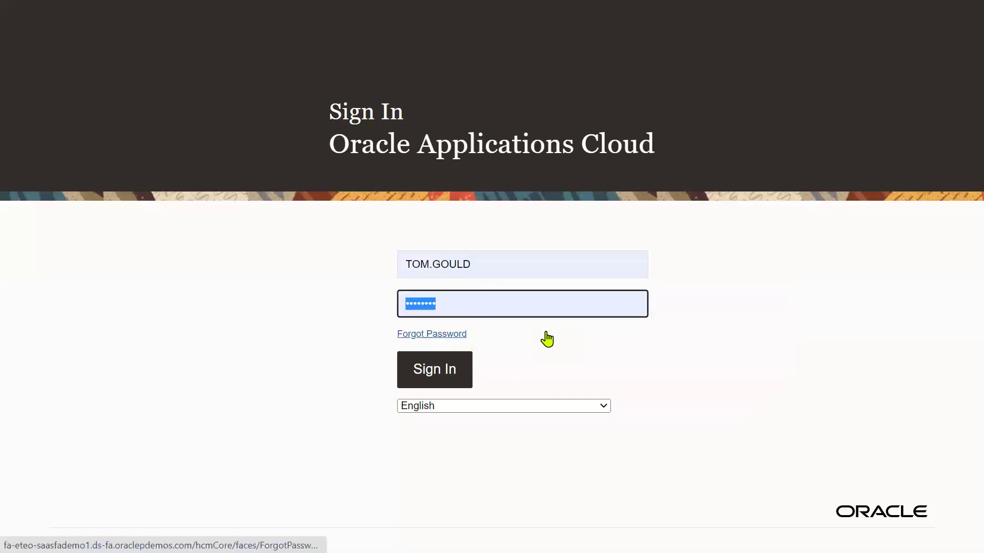
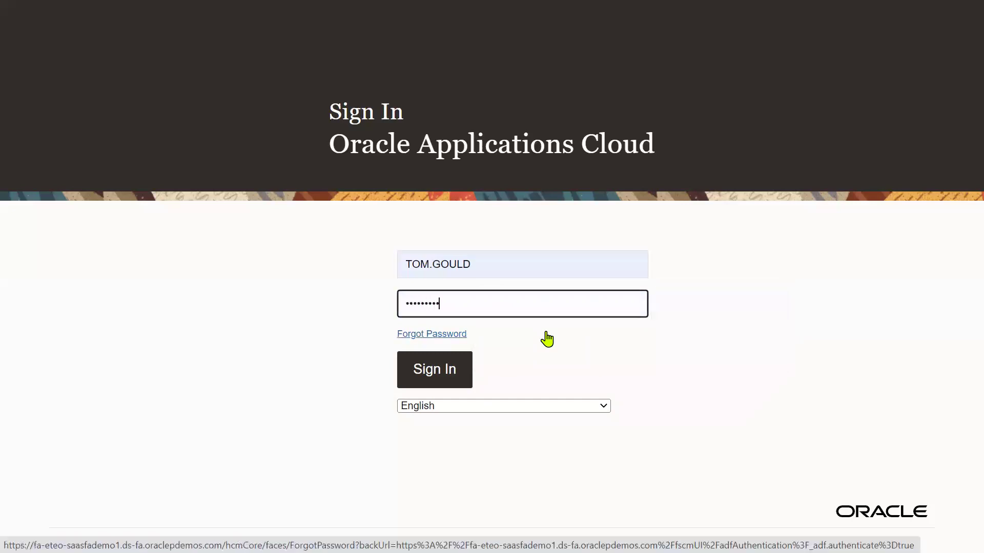
click(429, 371)
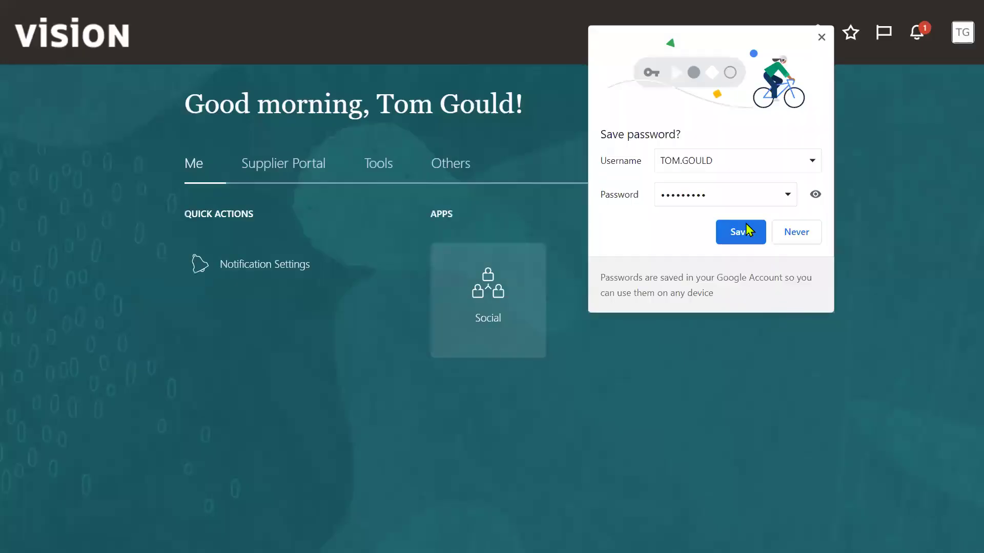
Step: Save the supplier contact's password and open the Supplier Portal workspace
click(743, 230)
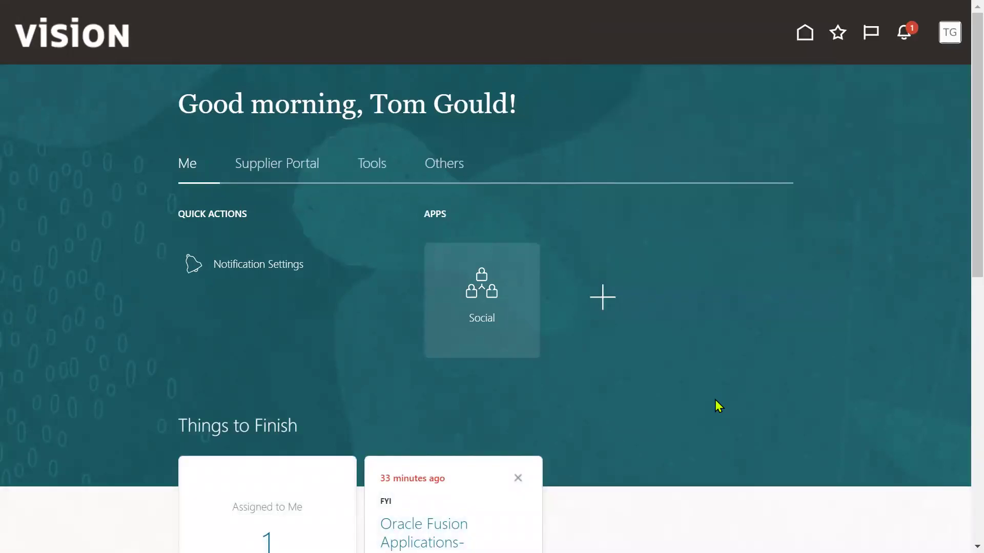
click(266, 169)
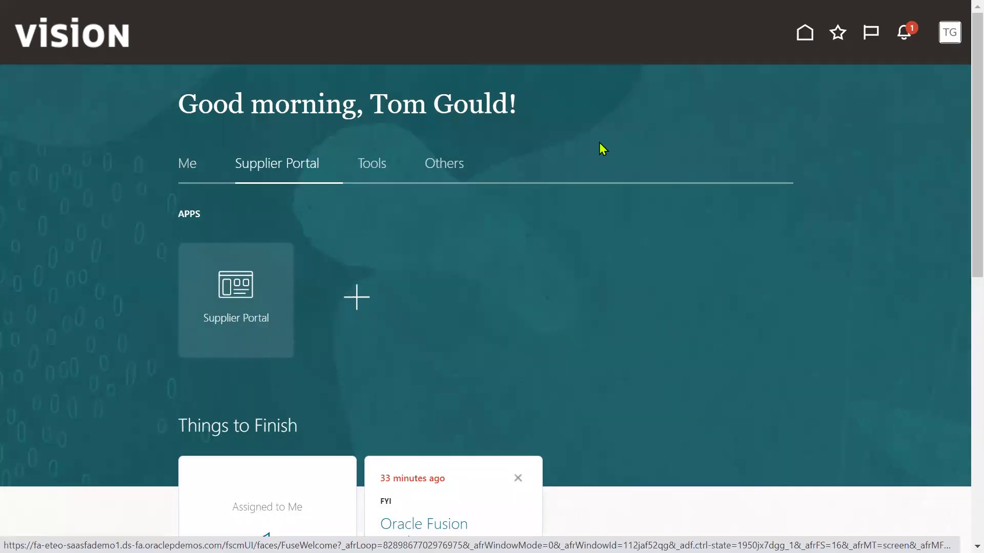
click(226, 287)
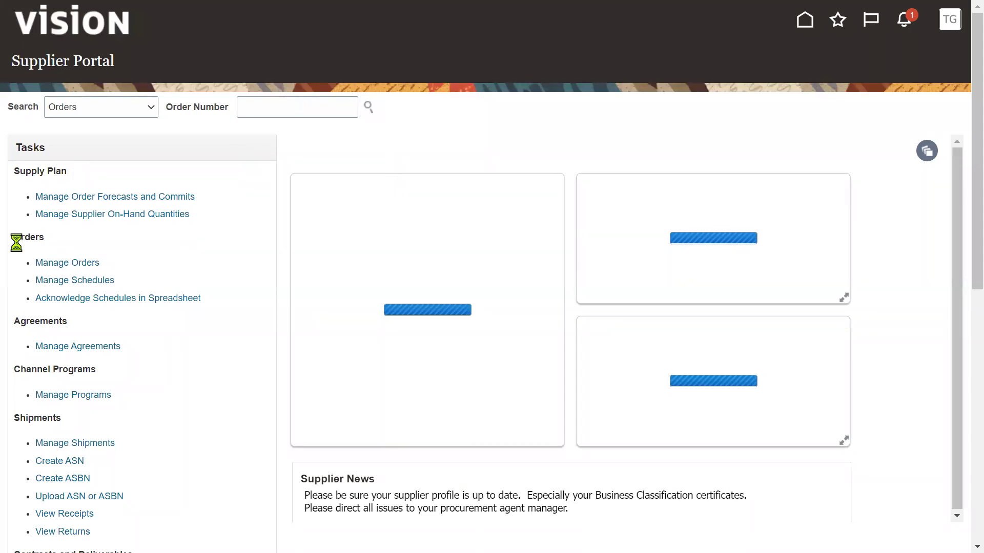
Step: Highlight the Supplier Portal task groups, Orders through Negotiations, then open the notifications
double_click(26, 238)
scroll(100, 333, down, 3)
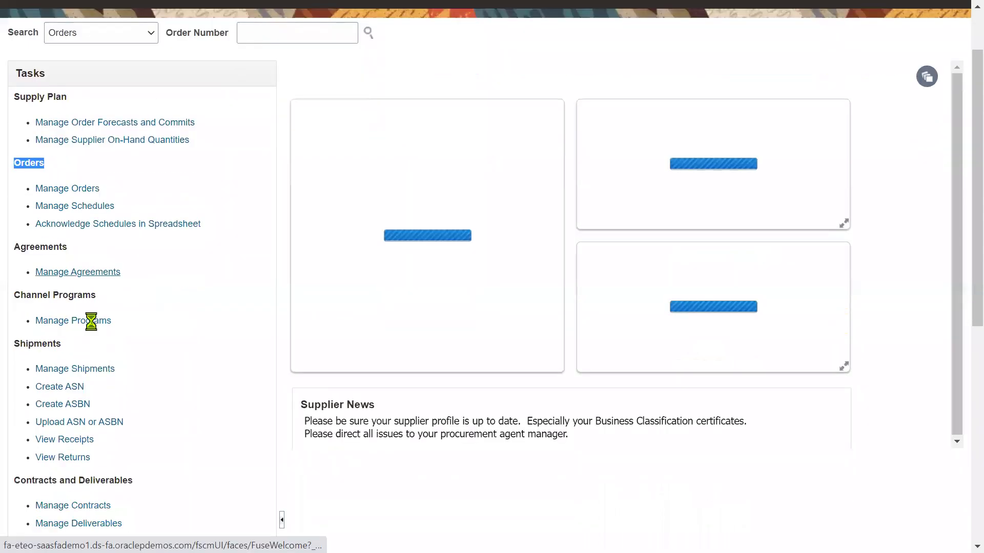
double_click(20, 168)
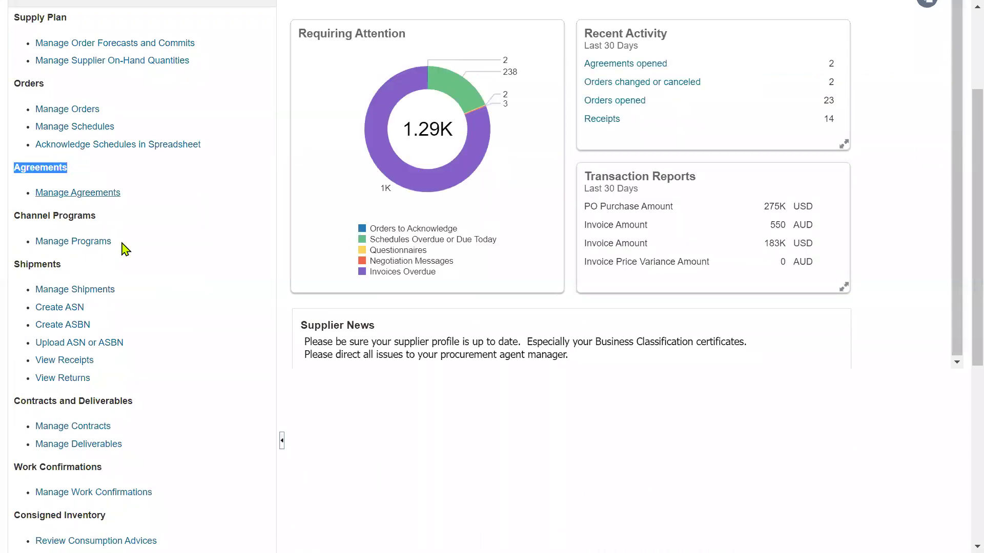
drag(15, 216, 96, 215)
scroll(179, 277, down, 2)
click(43, 188)
double_click(43, 188)
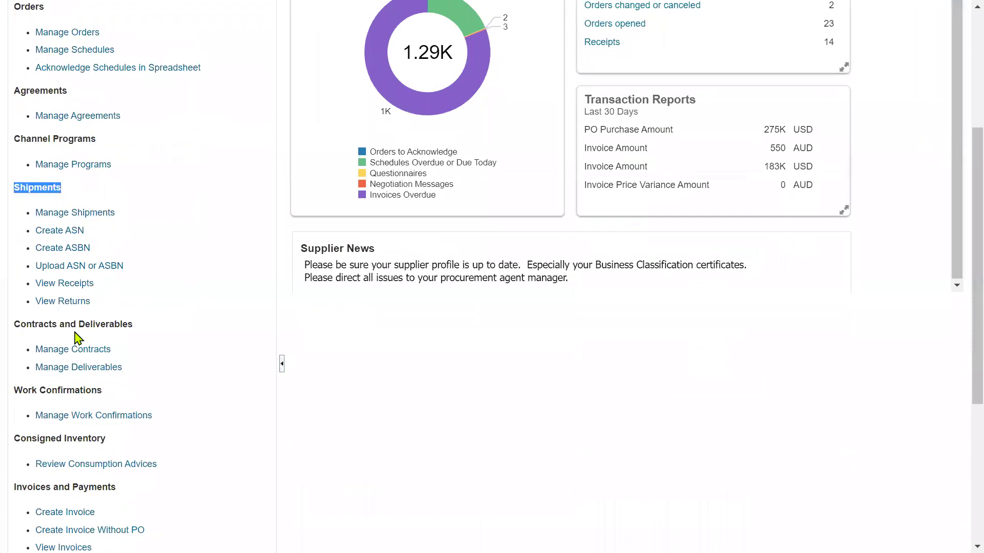
triple_click(67, 325)
scroll(92, 407, down, 5)
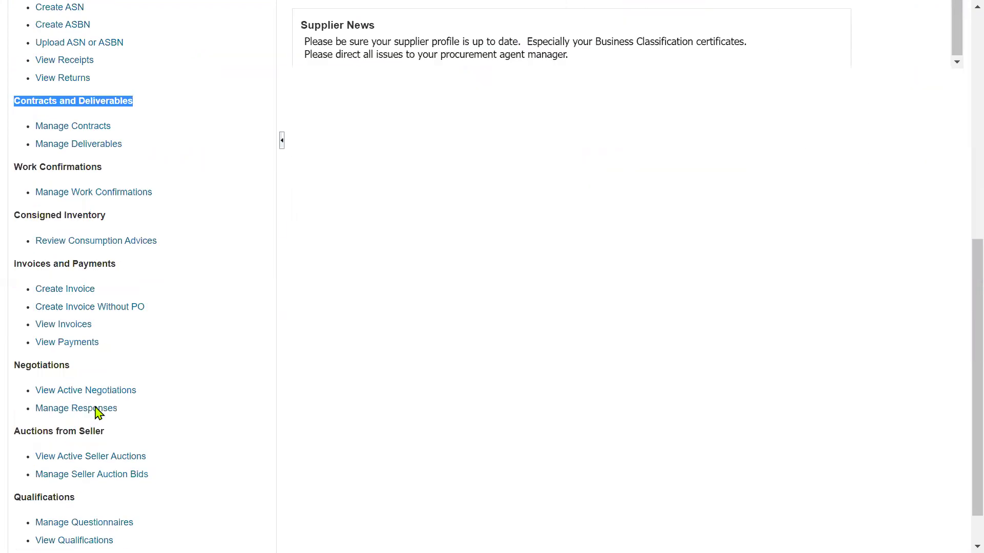
triple_click(43, 257)
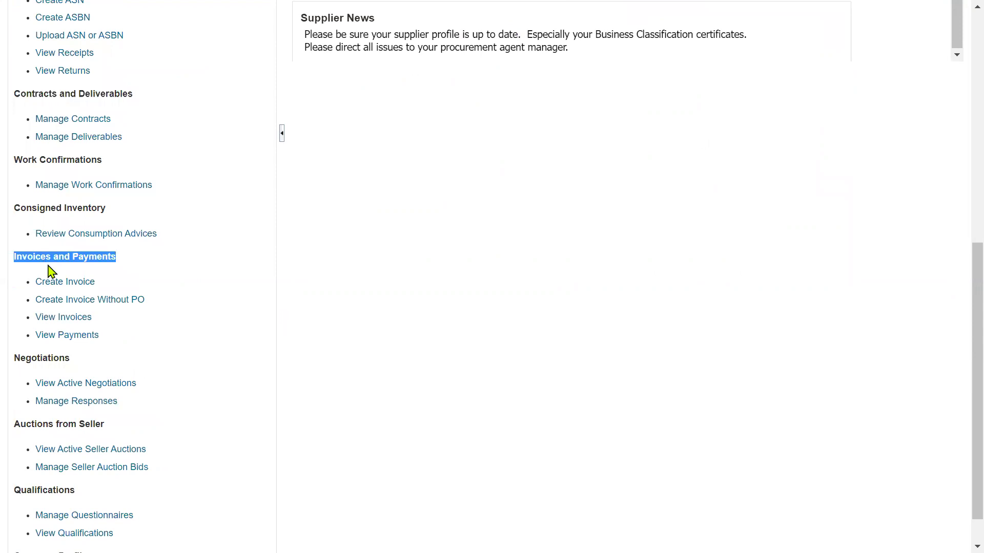
triple_click(47, 357)
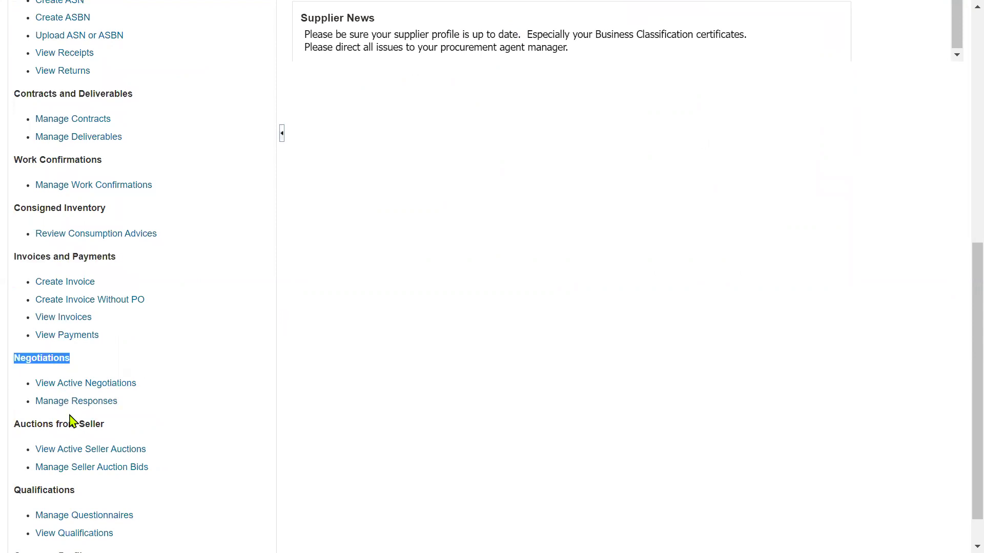
scroll(330, 469, up, 9)
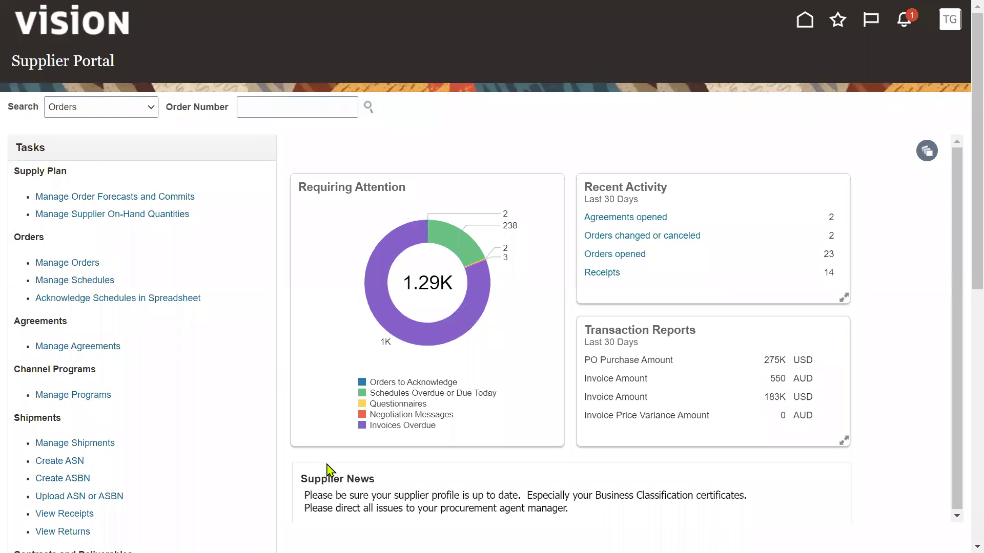
click(902, 20)
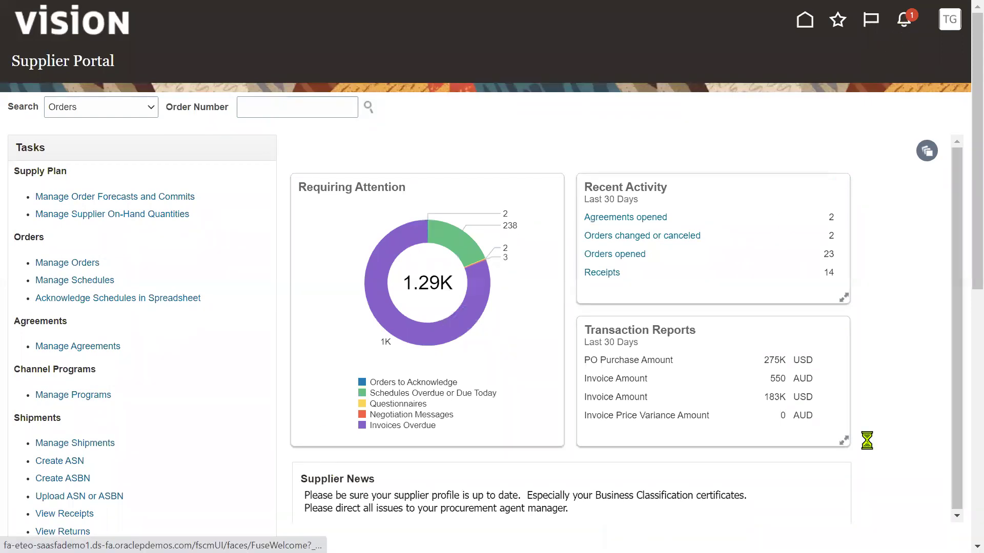
click(898, 235)
click(903, 21)
click(876, 48)
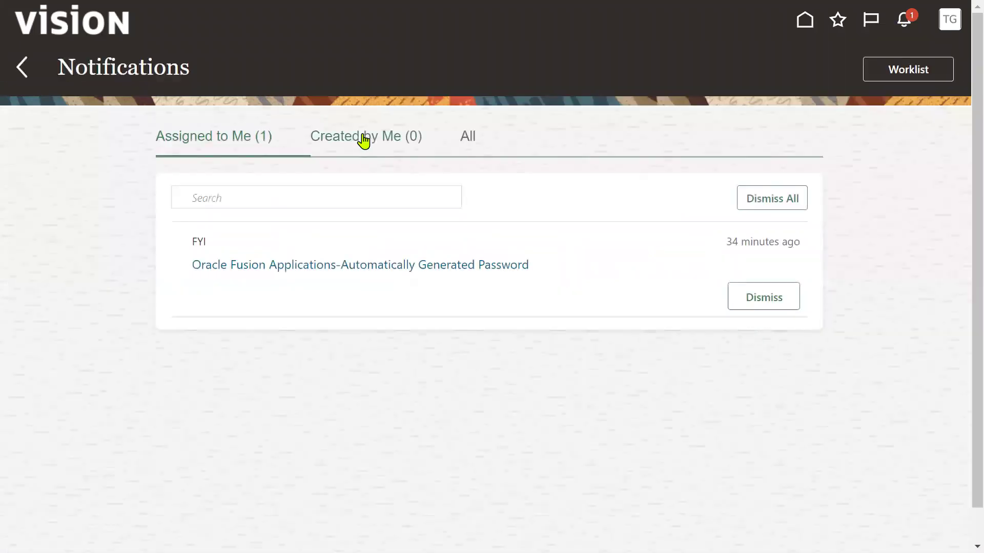
click(476, 146)
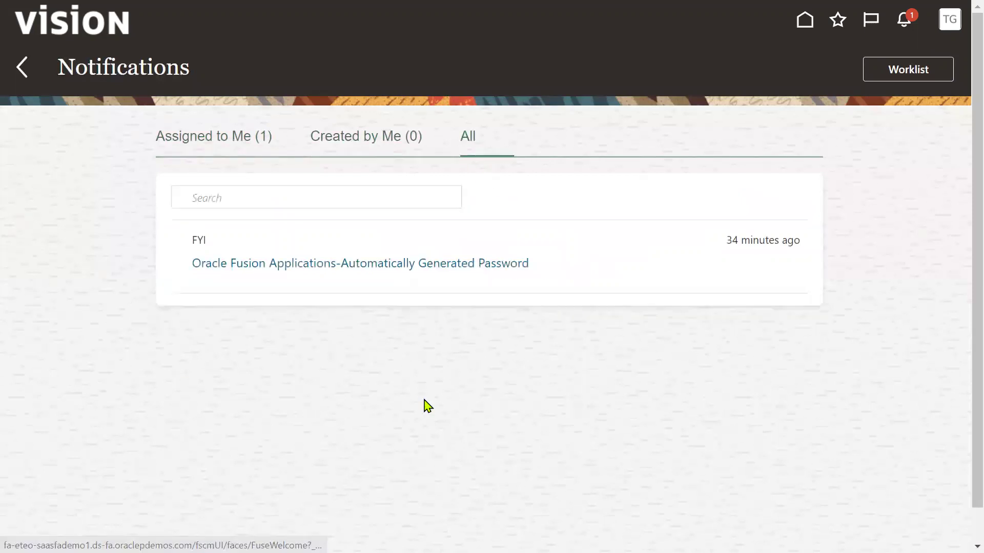
click(233, 142)
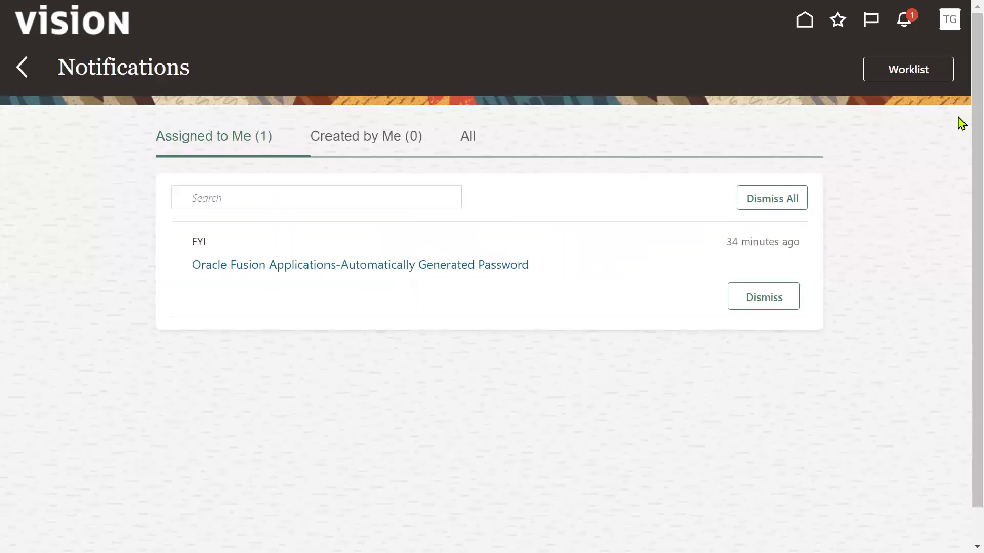
click(904, 70)
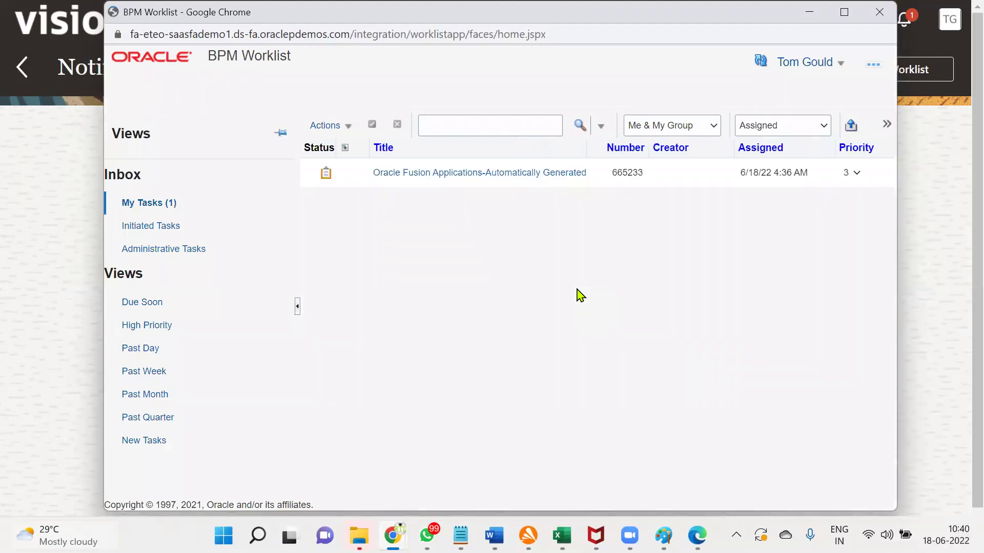
click(879, 12)
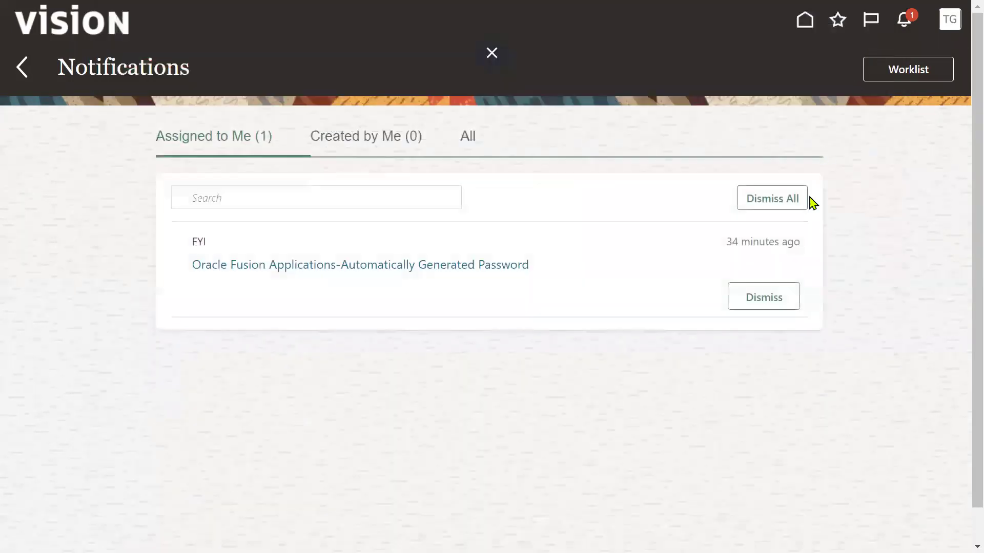
click(22, 68)
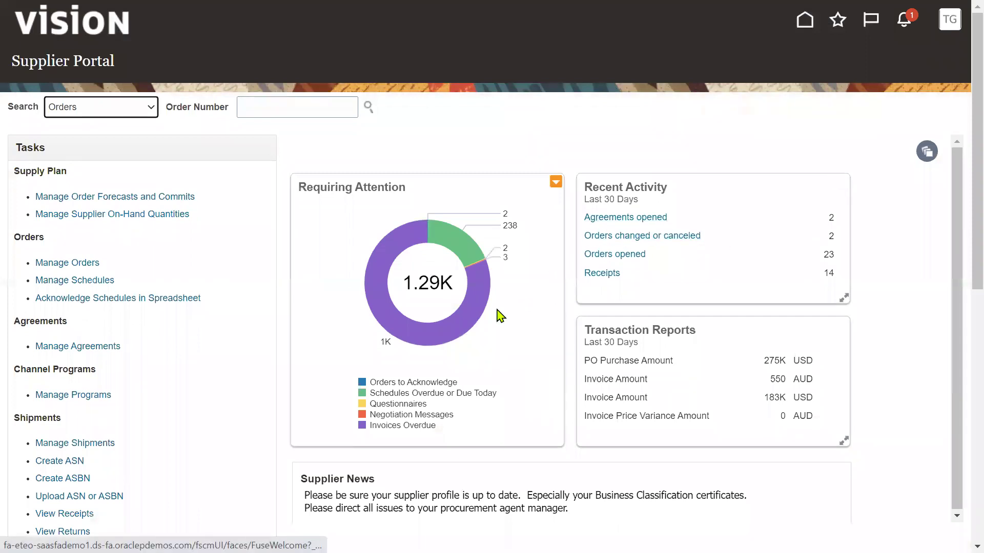
Step: Open the Active Negotiations list
mouse_move(465, 253)
mouse_move(410, 247)
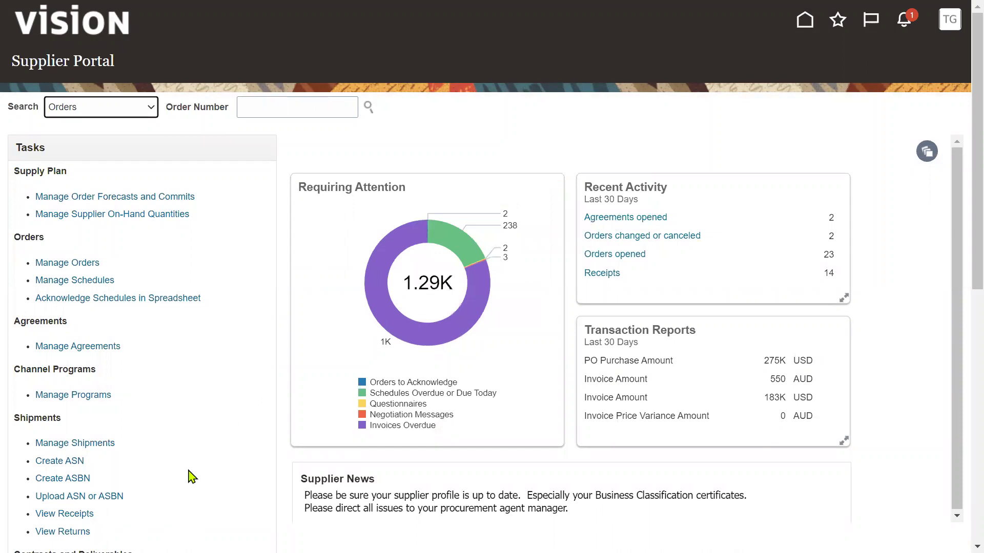
scroll(192, 477, down, 2)
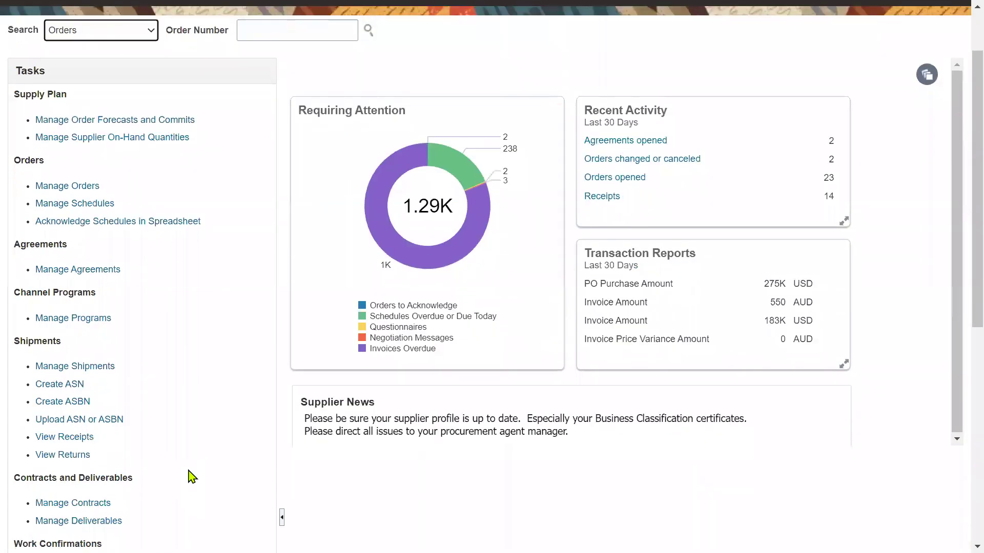
scroll(192, 477, down, 2)
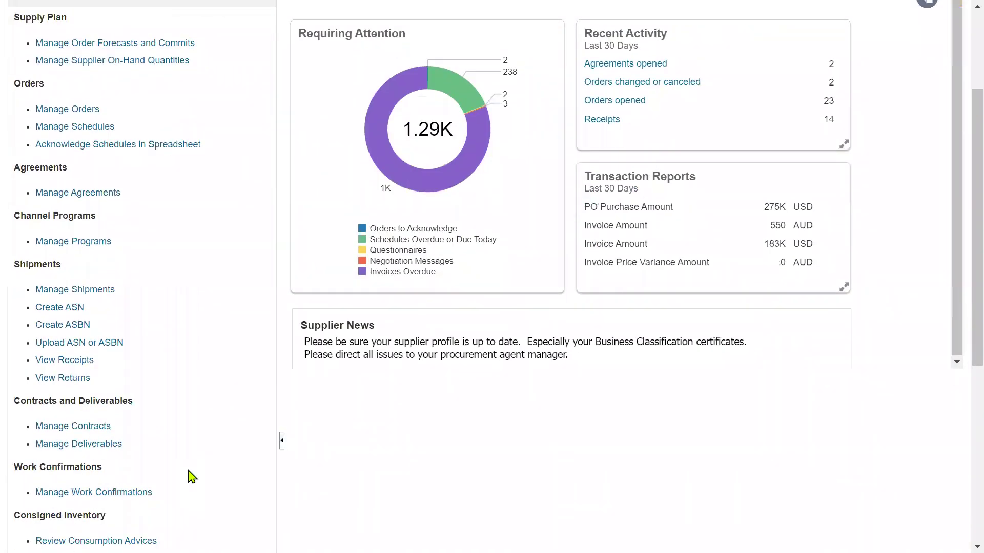
scroll(192, 476, down, 4)
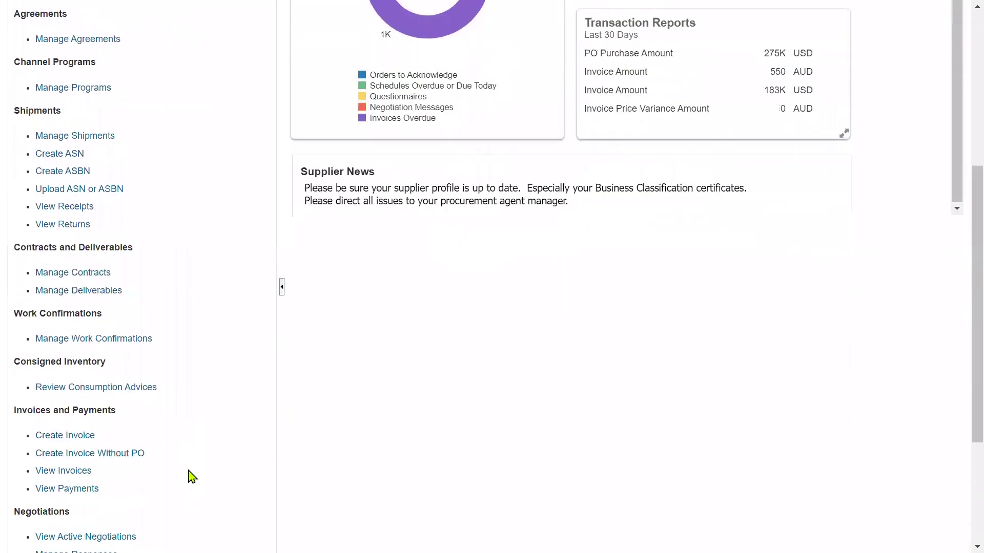
scroll(193, 476, down, 4)
click(119, 384)
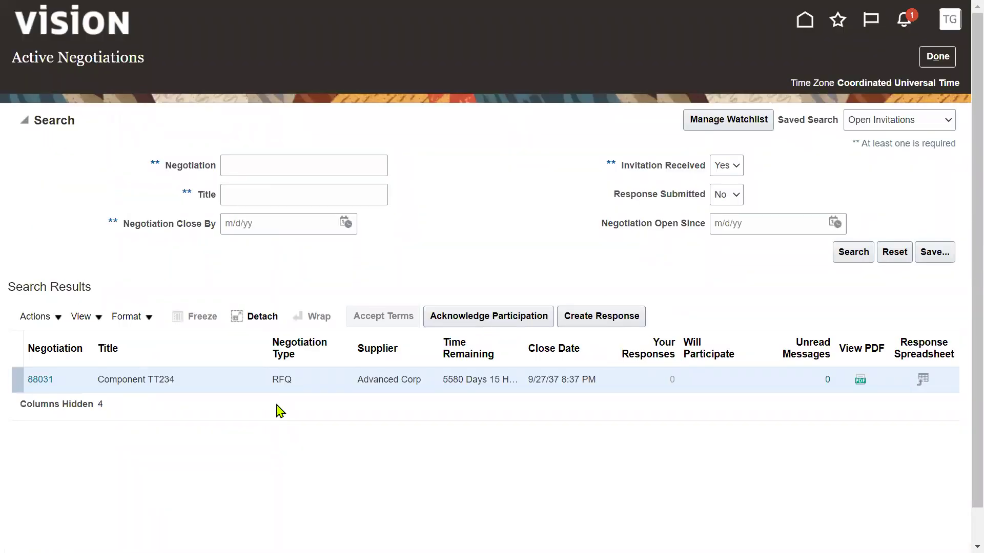
Step: Look up RFQ number 31791 in the training syllabus workbook
key(super+Tab)
key(Right)
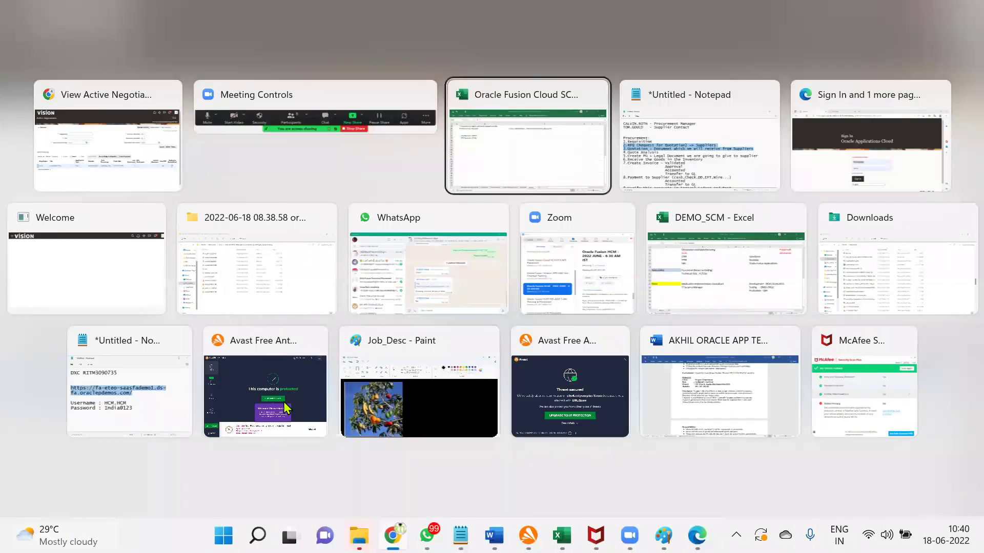
key(Return)
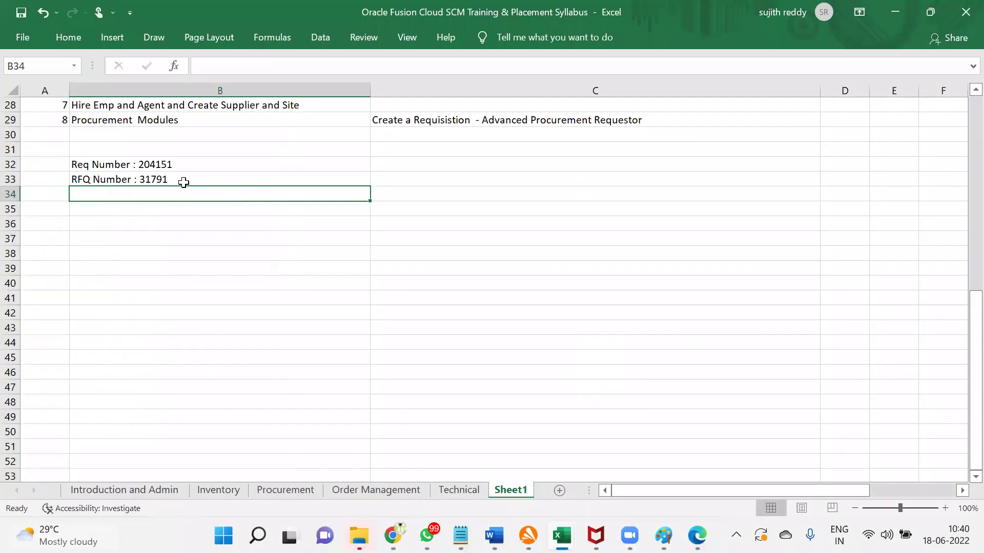
click(187, 183)
key(alt+Tab)
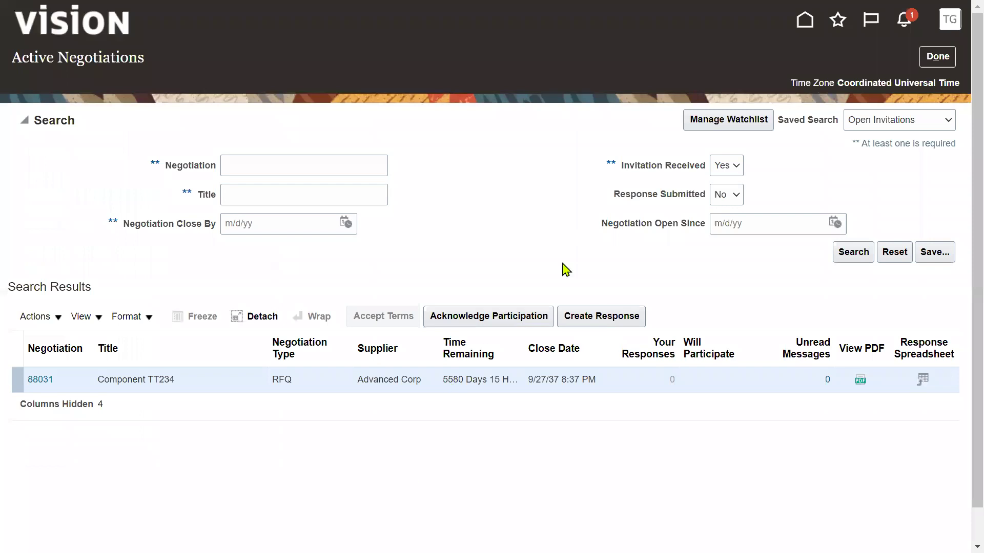
Step: Search Active Negotiations for negotiation 31791
click(270, 170)
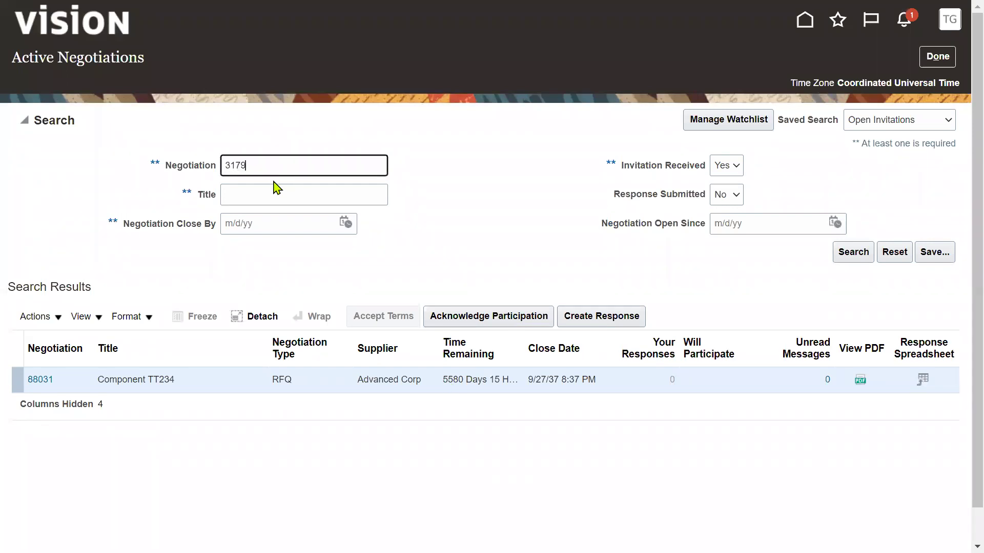
text(31791)
click(853, 255)
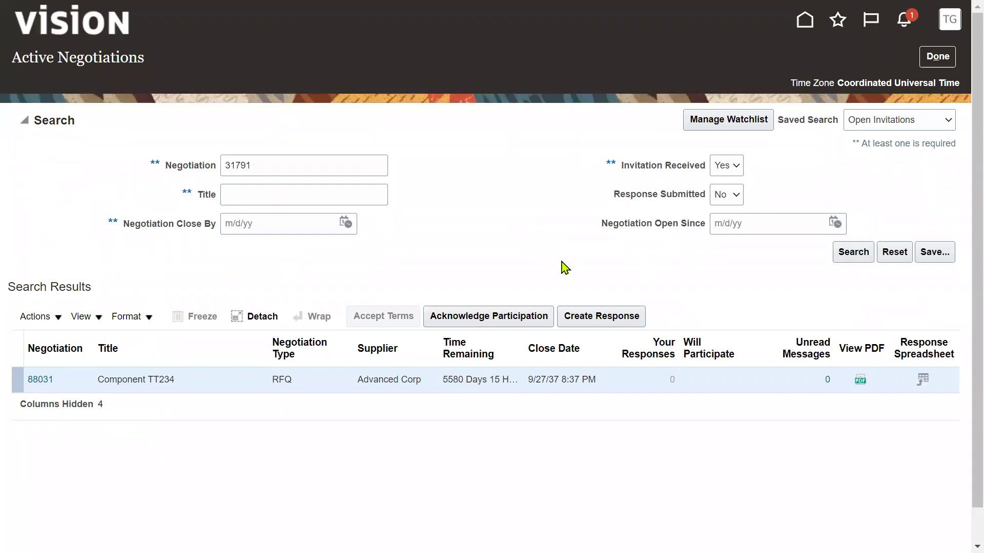
click(854, 252)
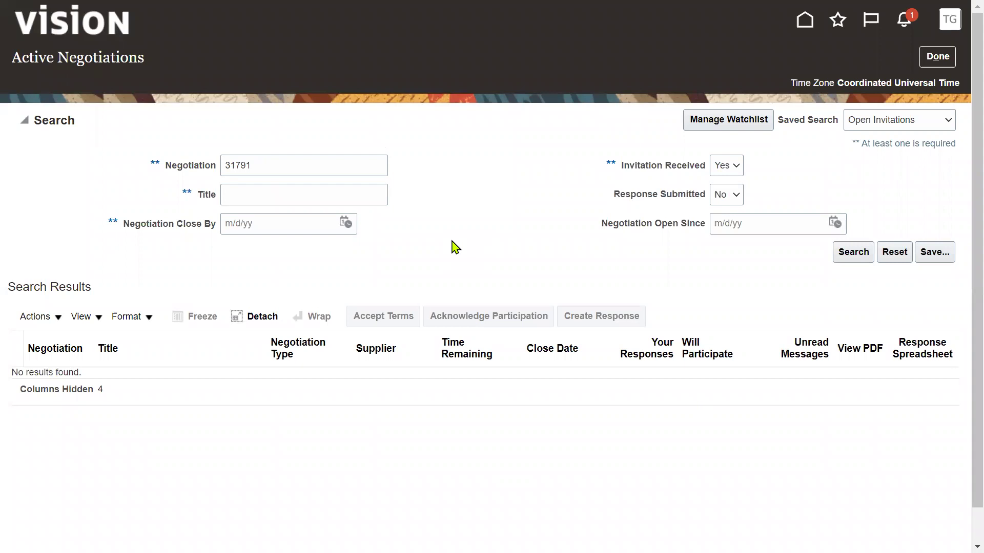
Step: Download negotiation 31791's PDF and start creating a response to it
click(904, 21)
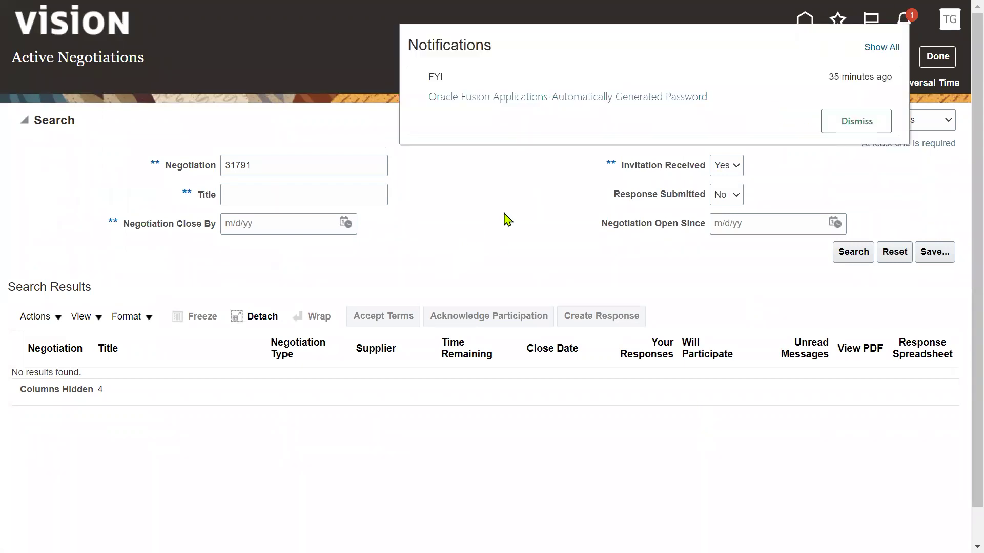
click(504, 214)
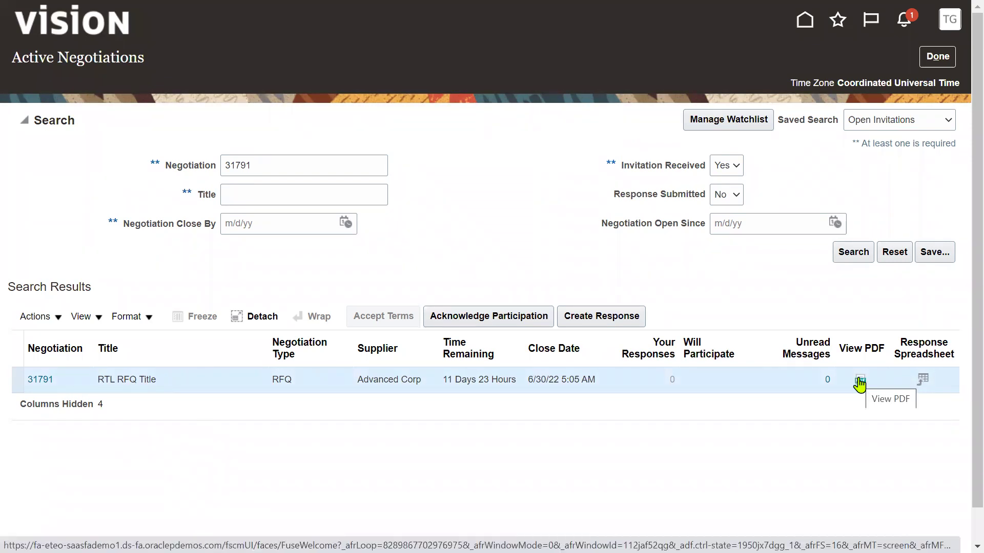
click(859, 382)
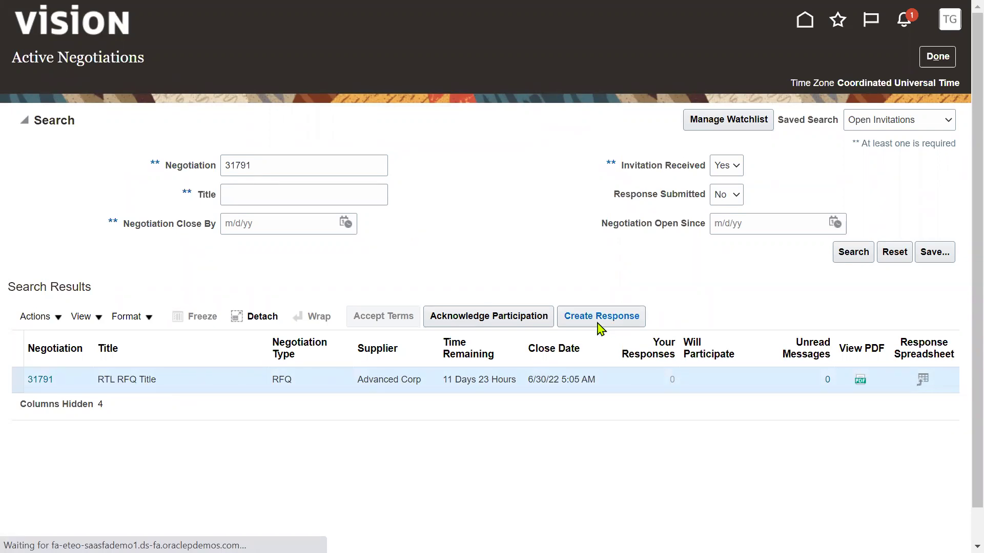
click(598, 328)
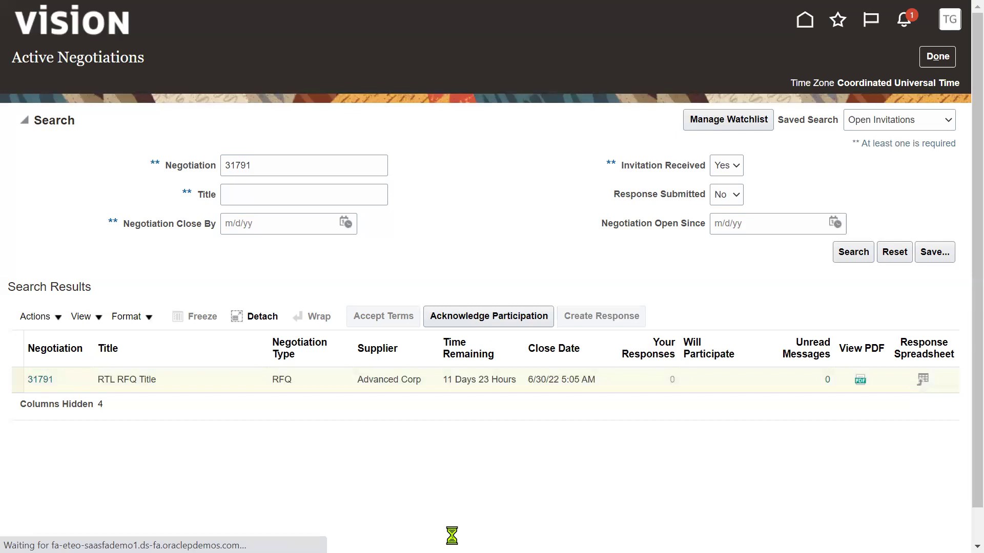
Step: Highlight '3.Quotation :' in the Notepad procurement notes, then return to the browser
key(alt+Tab)
key(alt+Tab)
key(alt+Tab)
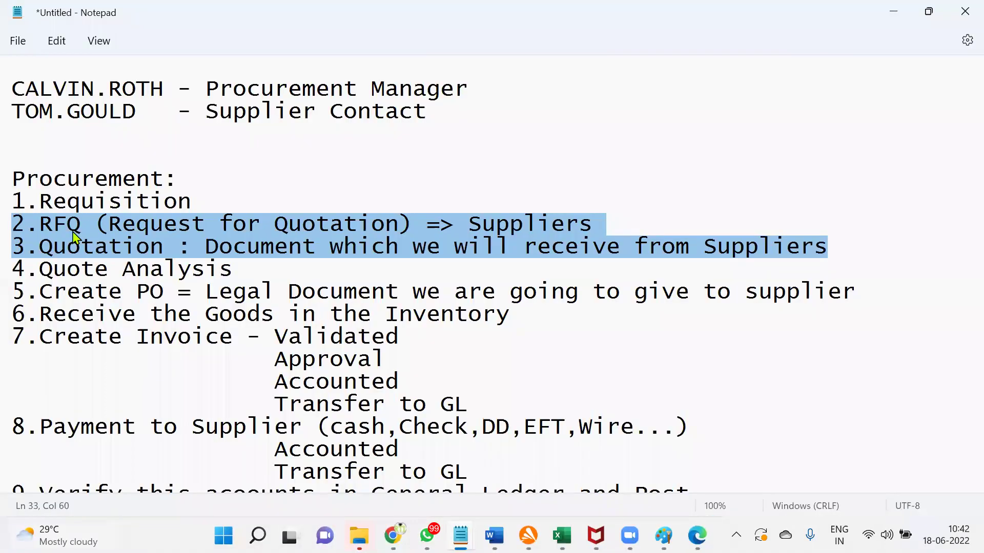
click(44, 250)
drag(14, 249, 187, 260)
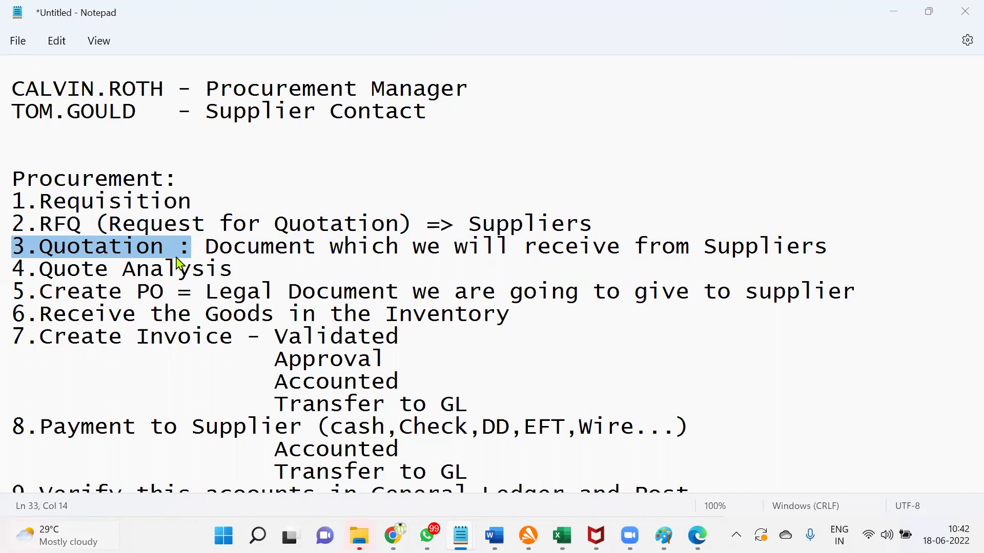
key(alt+Tab)
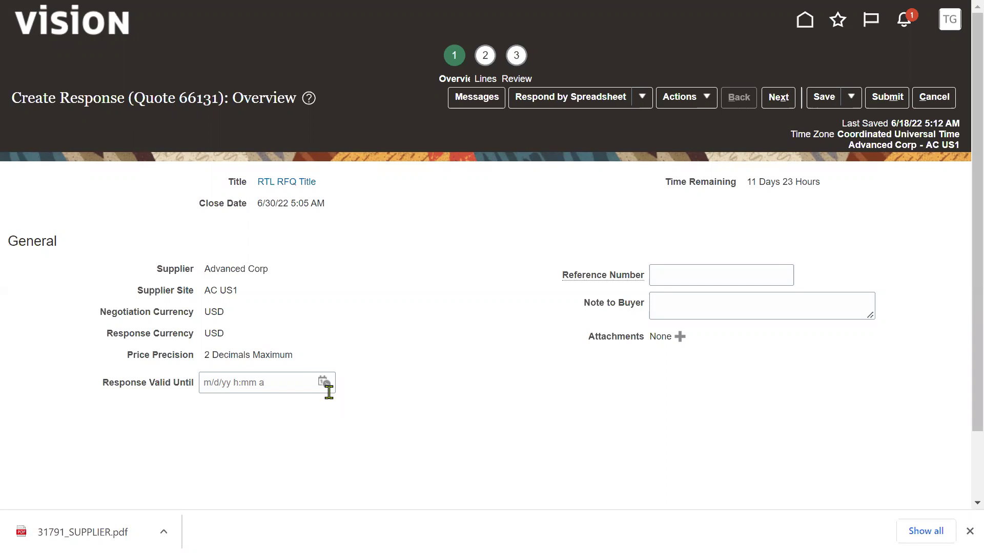
Step: Set the response valid until 6/30/22 5:06 AM and move to the lines step
click(324, 383)
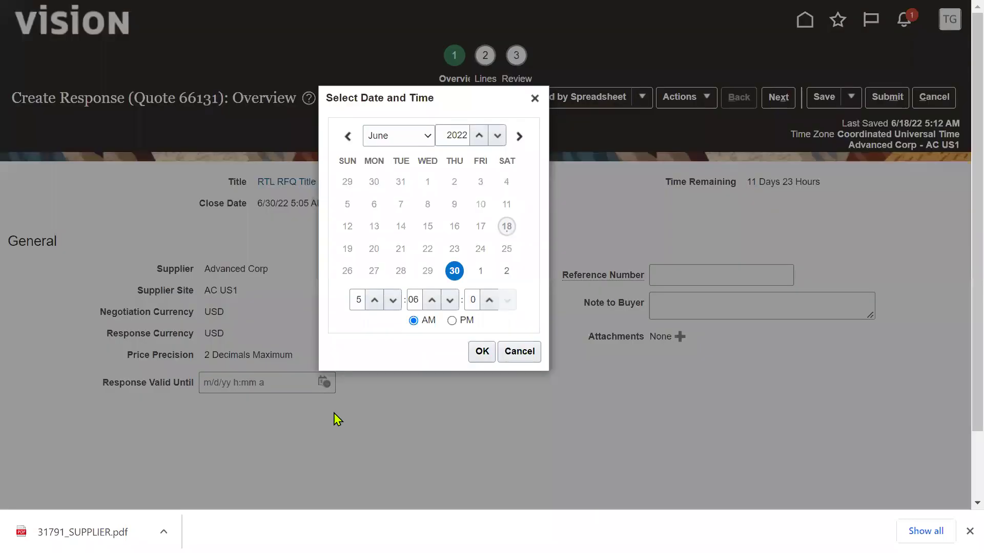
click(482, 353)
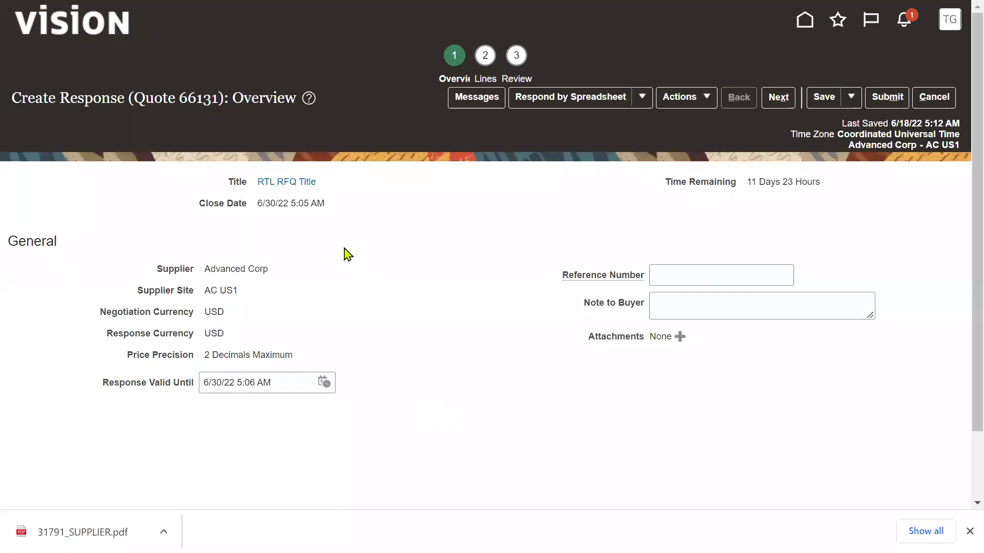
click(778, 98)
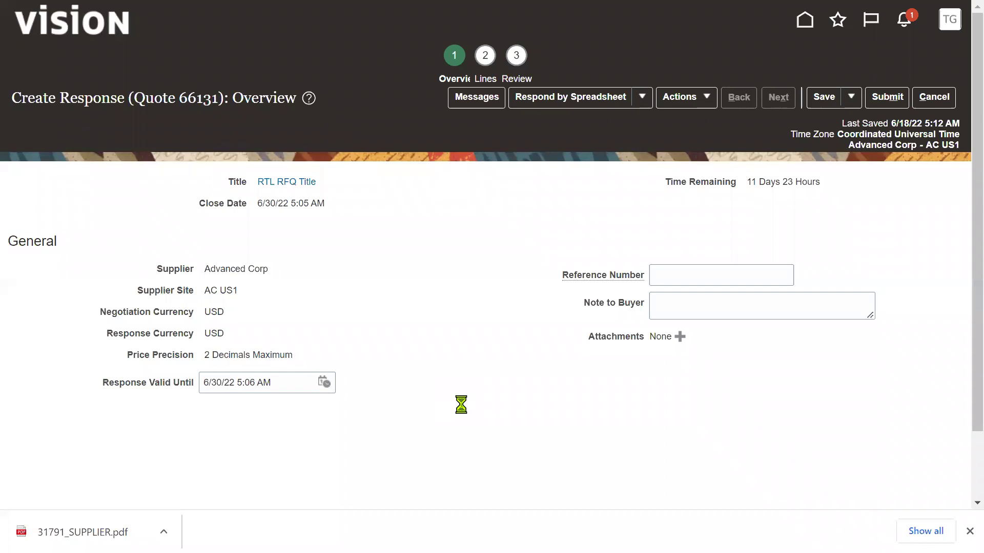
click(970, 532)
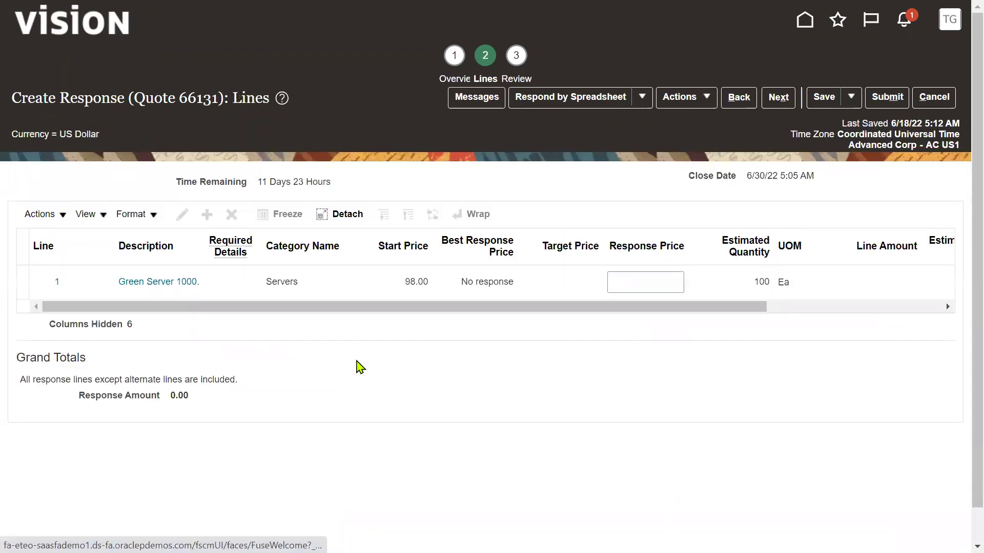
Step: Enter a 95.00 response price for Green Server 1000 and reach the Review step
click(655, 283)
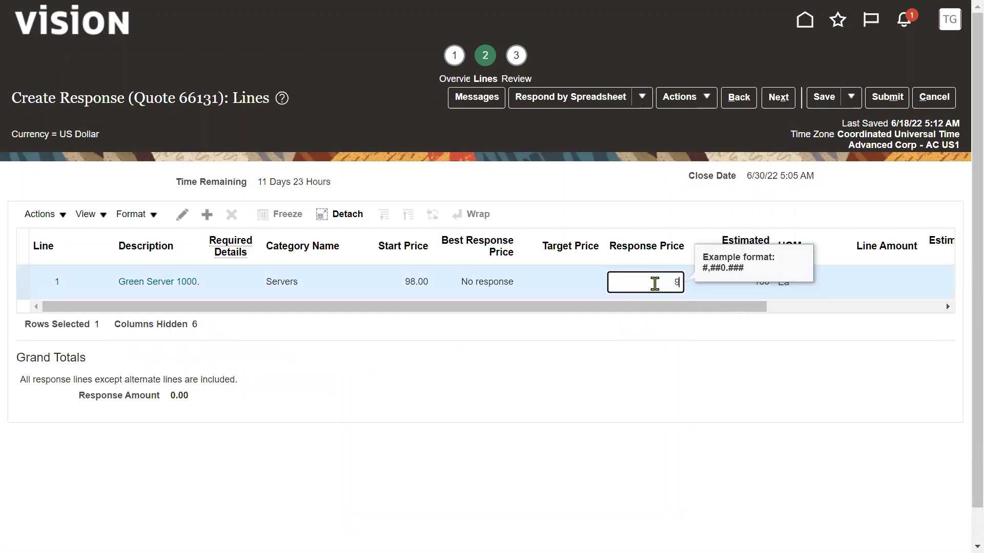
text(95)
click(617, 383)
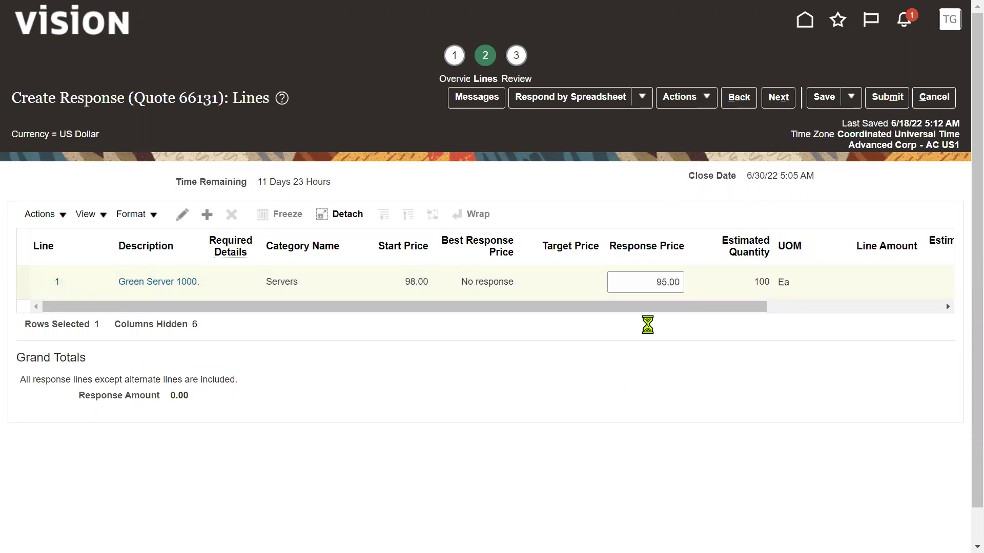
click(777, 96)
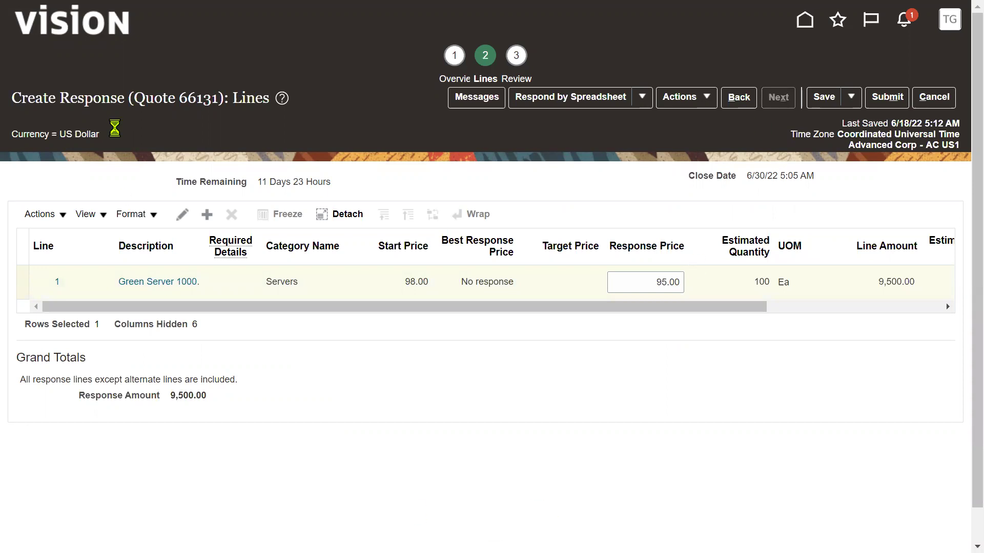
drag(178, 98, 221, 99)
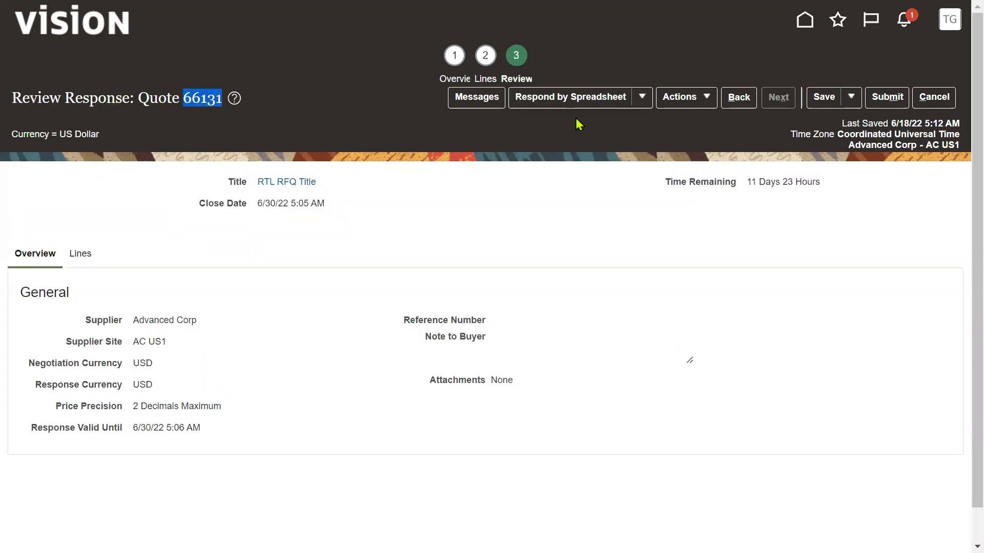
Step: Submit response 66131, accept the one-response warning, acknowledge the confirmation, and finish
click(887, 97)
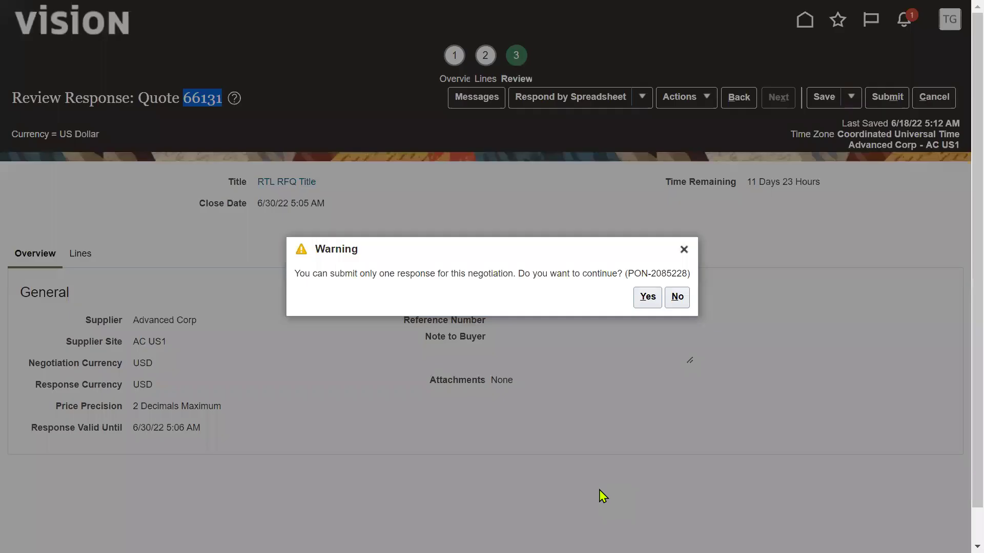
click(645, 297)
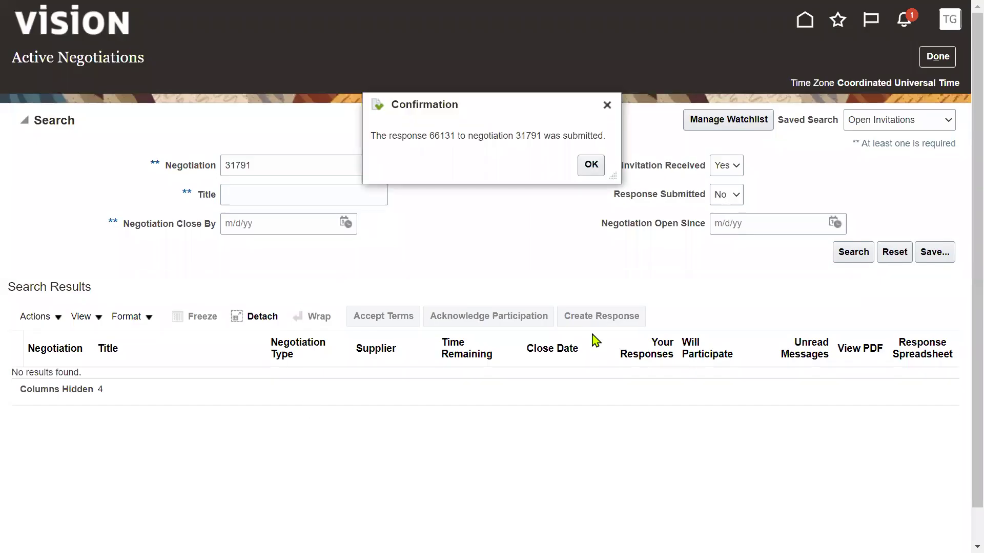
click(590, 166)
click(926, 64)
key(alt+Tab)
key(alt+Tab)
key(alt+Tab)
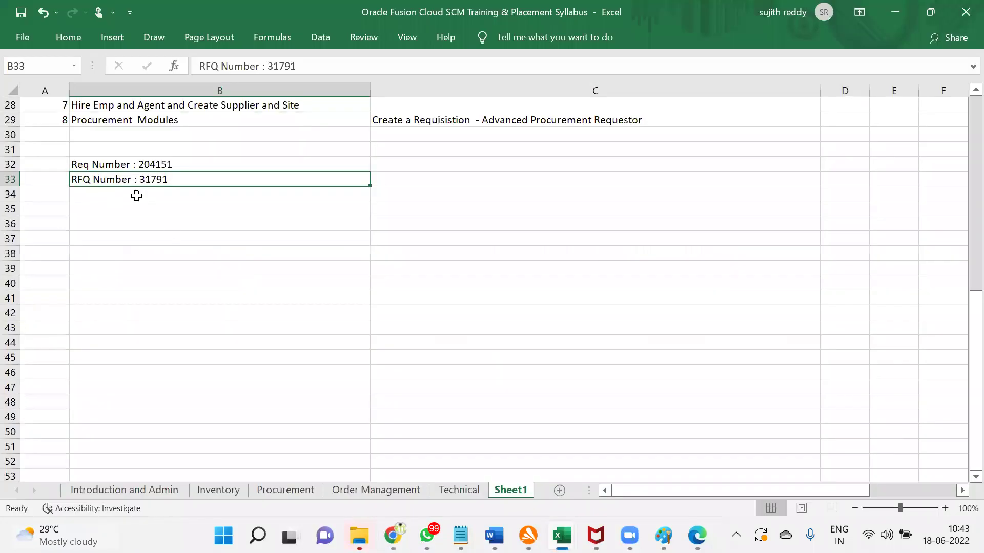
Step: Enter 'Quotation Number : 66131' in cell B34
click(137, 196)
text(Q)
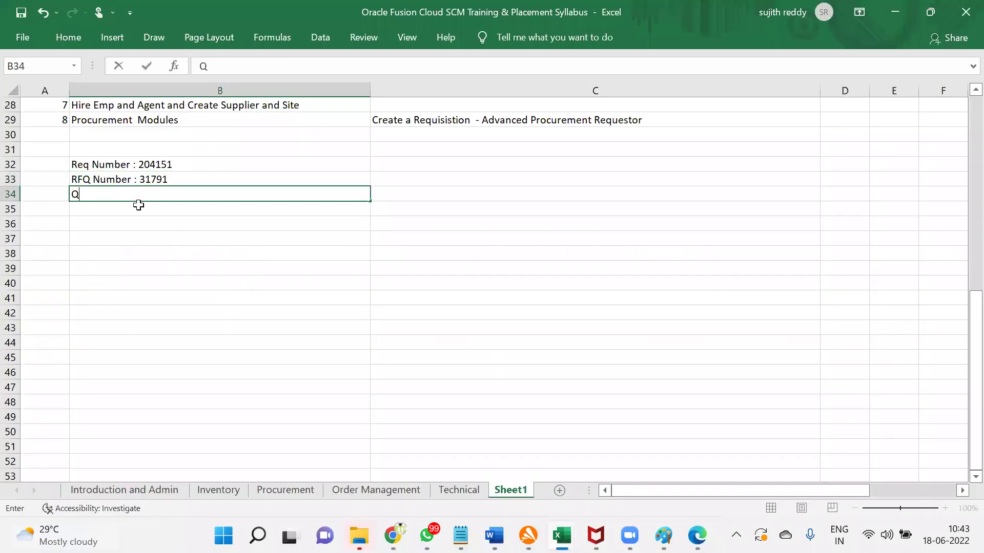
text(uotation Nu)
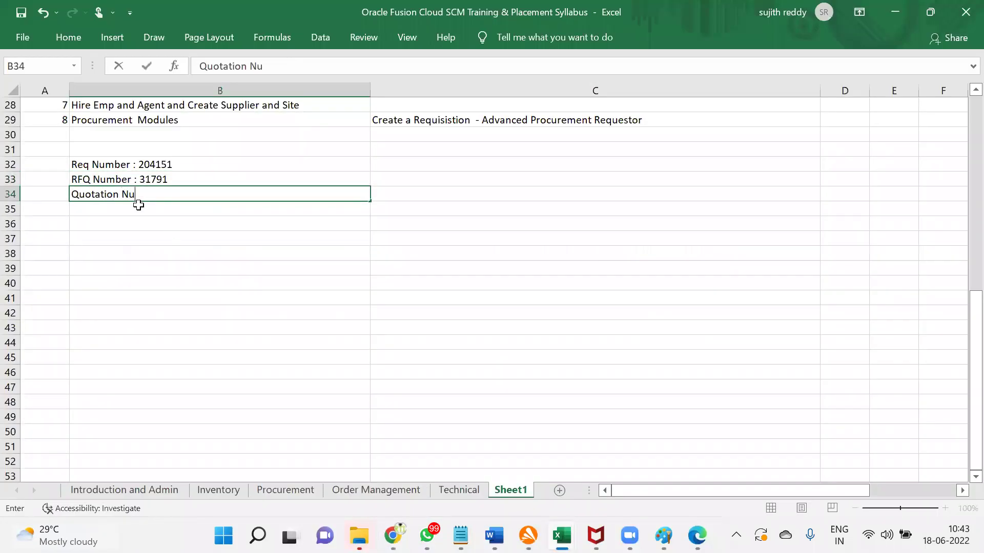
text(mber : 66131)
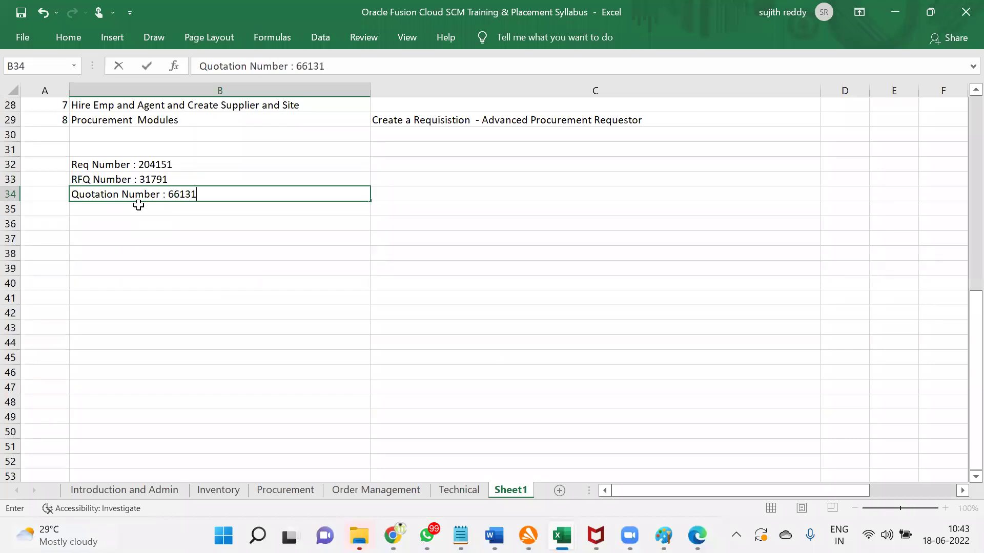
click(138, 205)
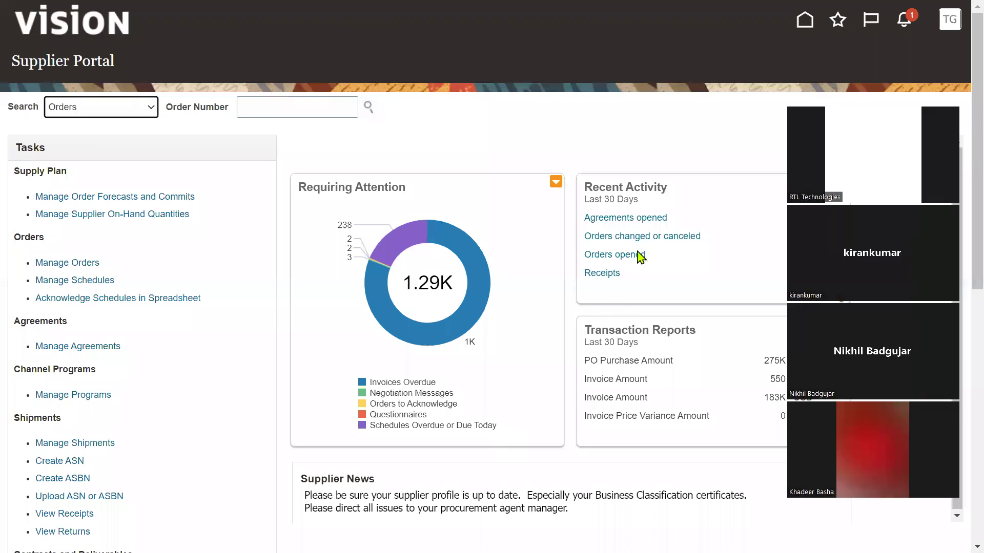
Step: Sign out from the TG user menu and confirm single sign-off on Logout Consent
click(949, 20)
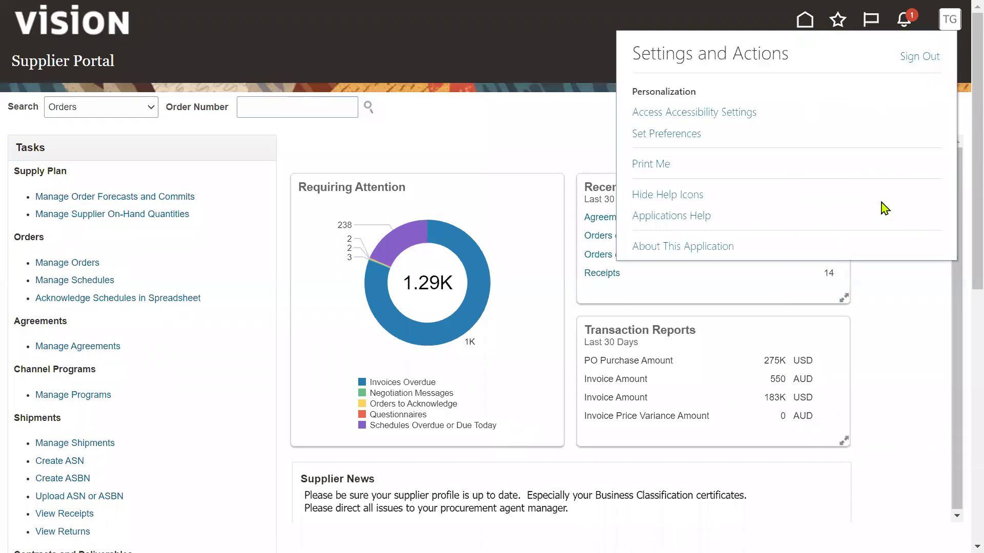
click(468, 155)
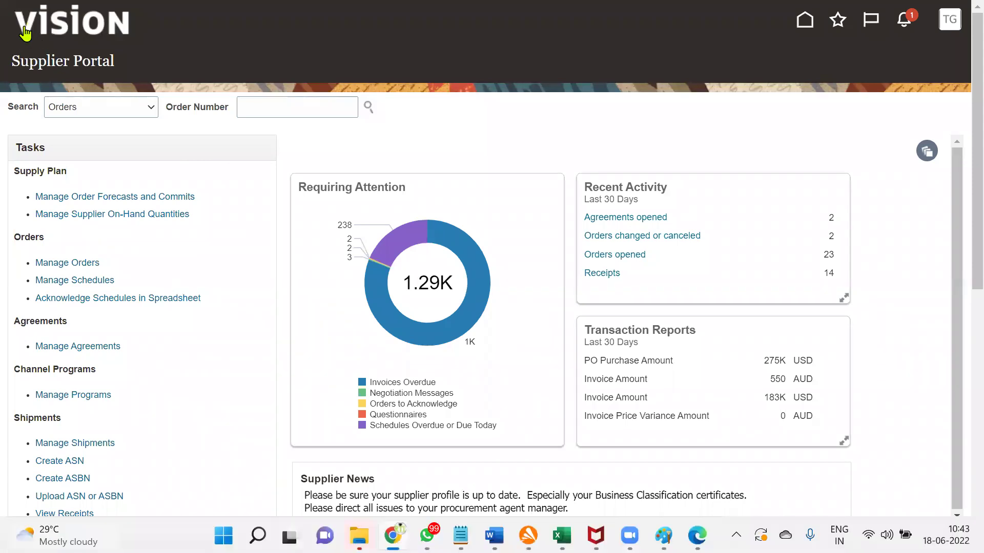
drag(11, 69, 132, 70)
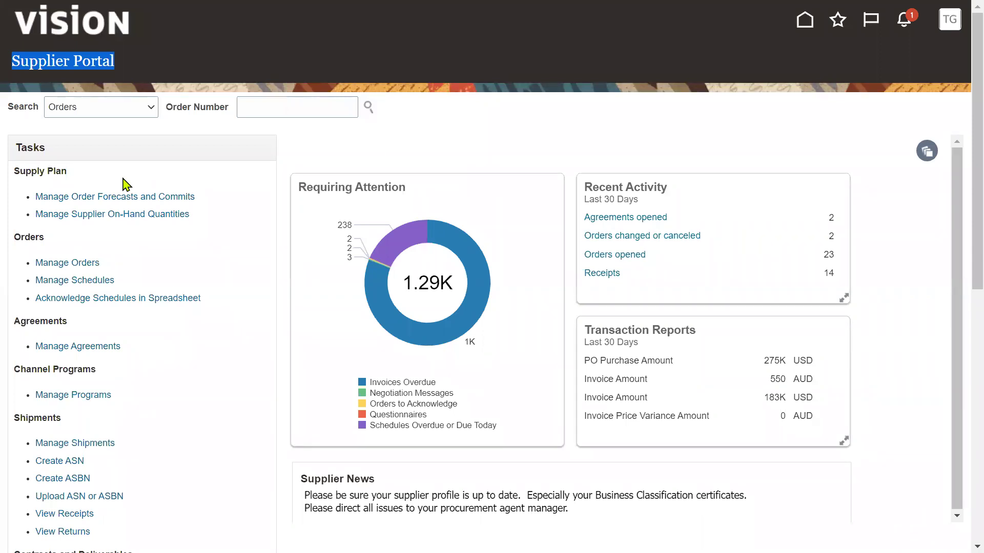
click(949, 20)
click(920, 56)
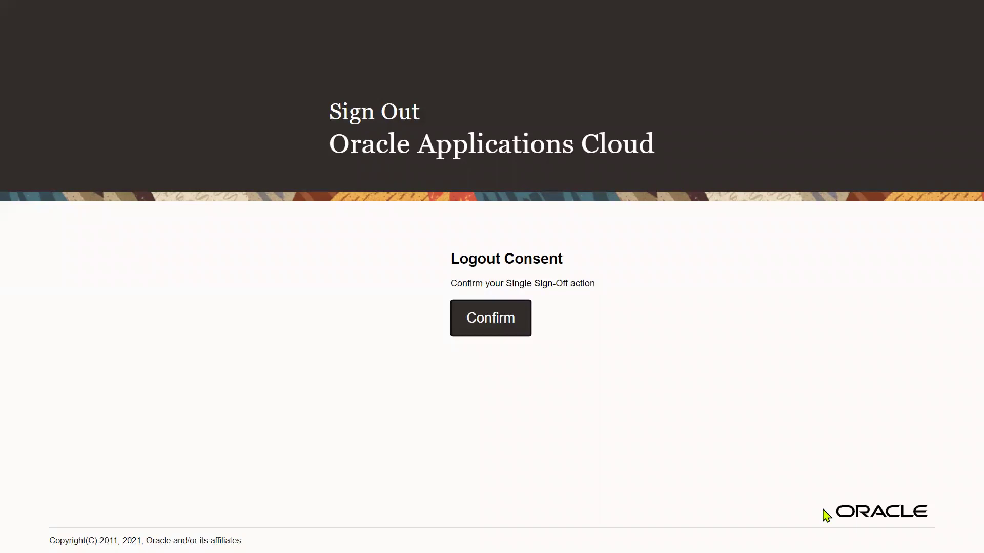
click(484, 333)
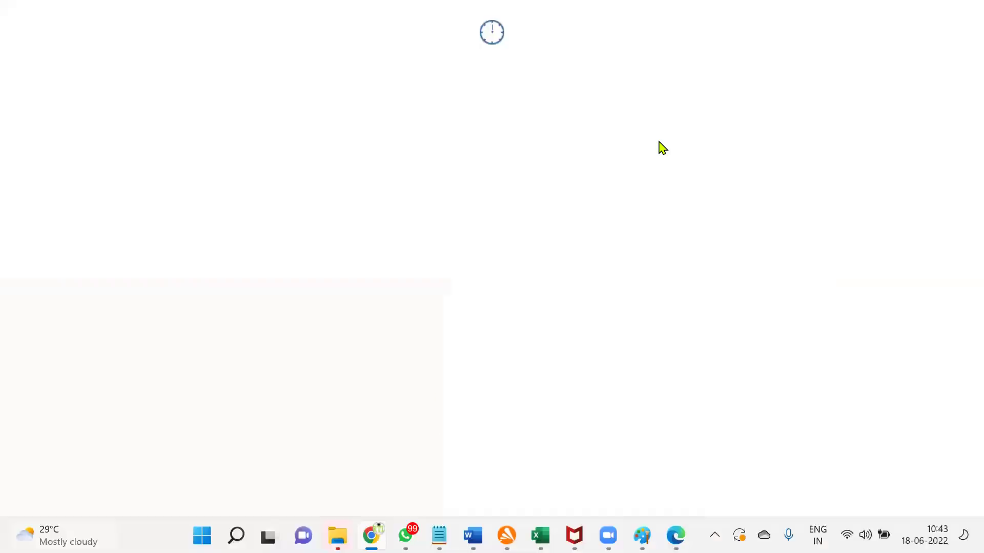
key(alt+Tab)
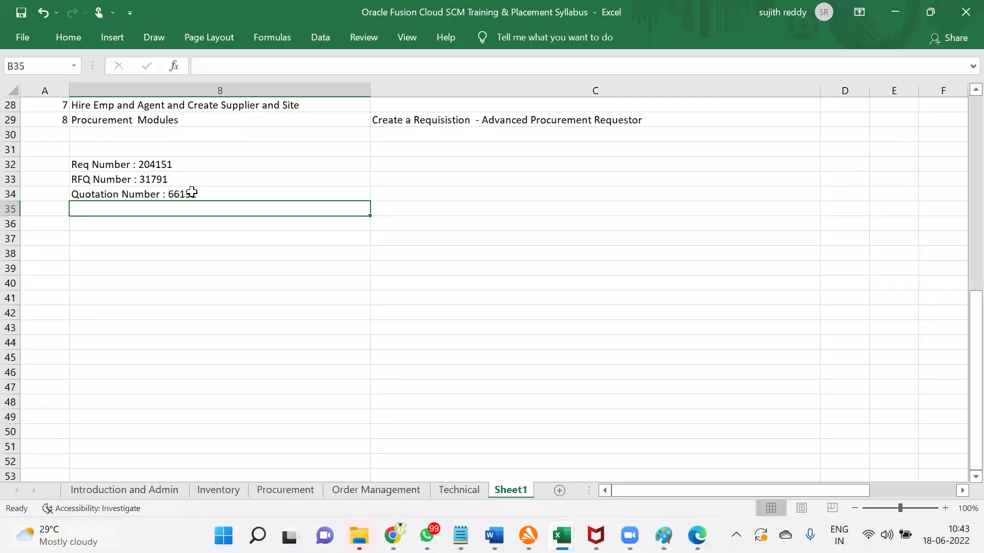
Step: Select the quotation number 66131 inside cell B34
double_click(191, 192)
drag(169, 194, 198, 191)
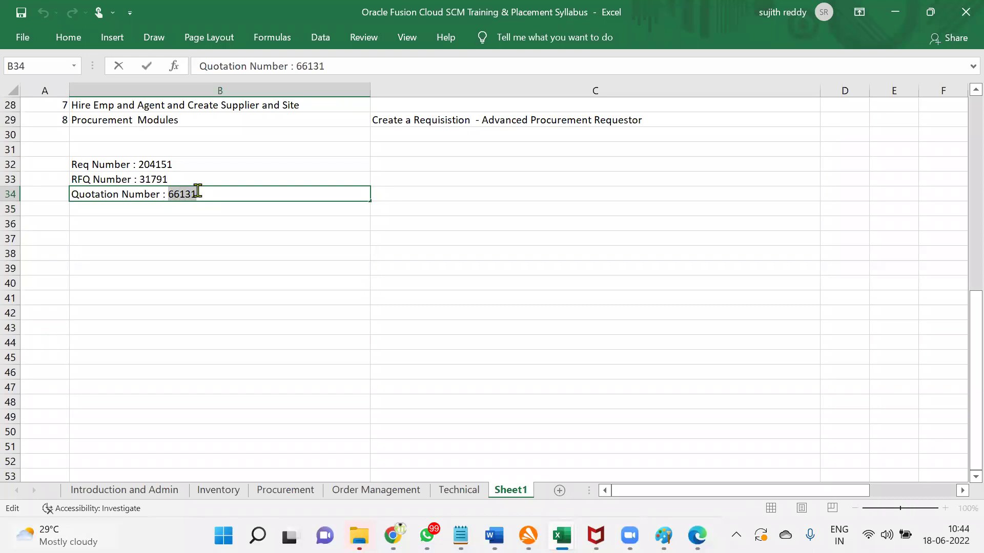
key(alt+Tab)
Step: Sign in to Oracle as the procurement manager using the saved login
key(ctrl+a)
text(ca)
click(512, 309)
click(447, 374)
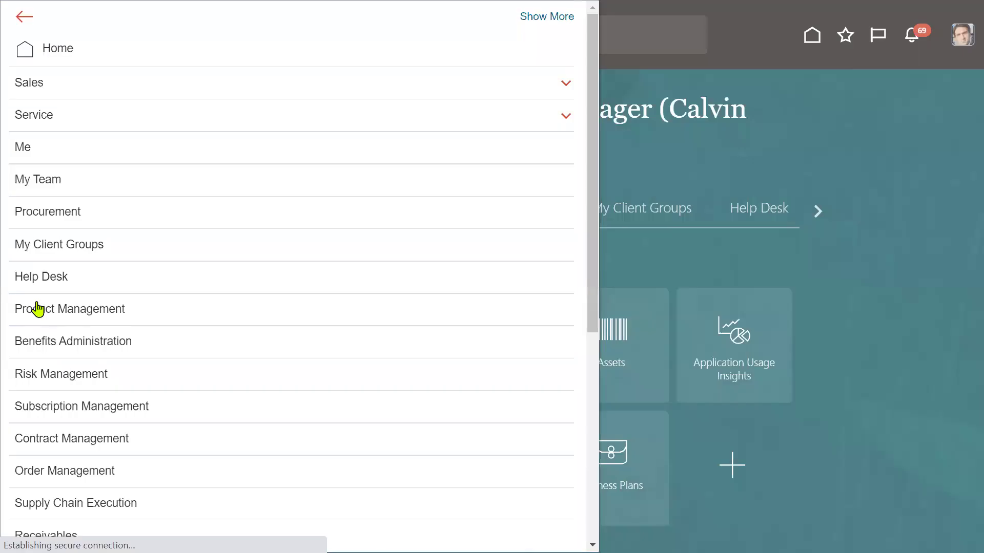
Step: Go through the Negotiations work area to Manage Negotiations and search for 66131
click(90, 221)
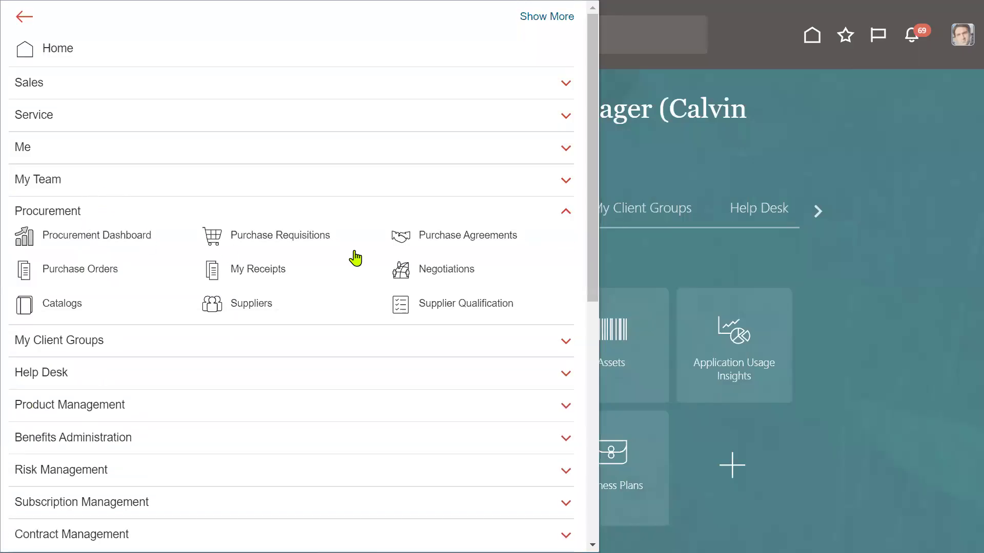
click(460, 276)
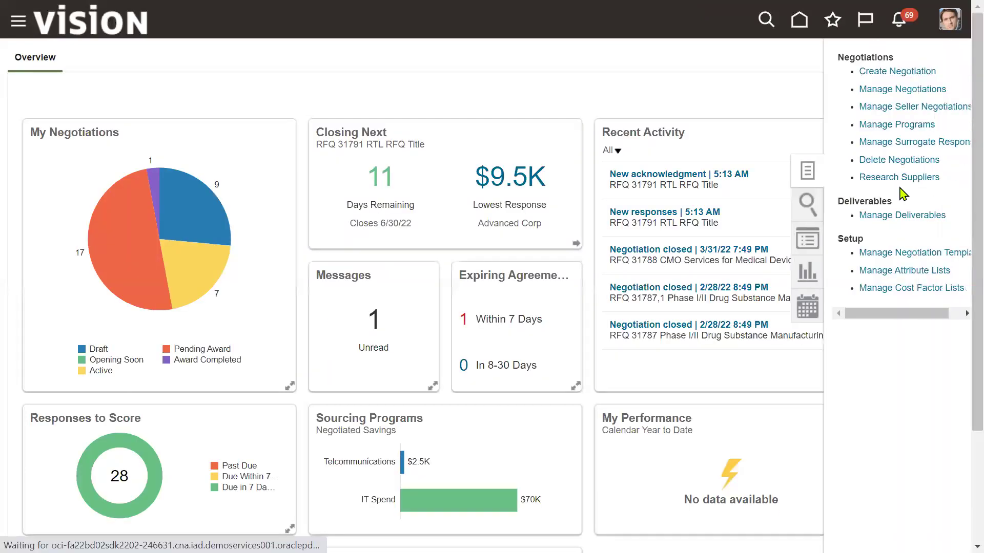
click(890, 91)
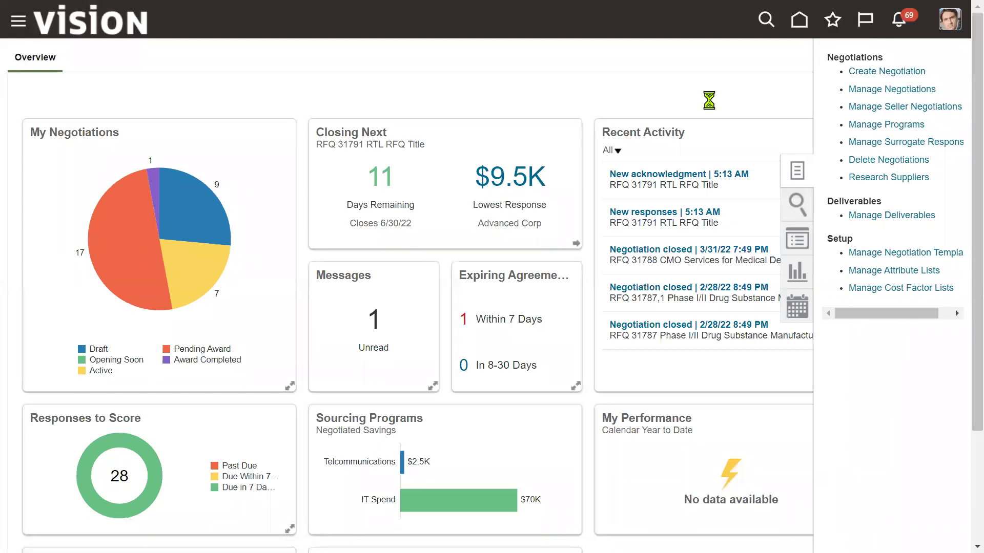
click(243, 238)
text(66131)
click(820, 298)
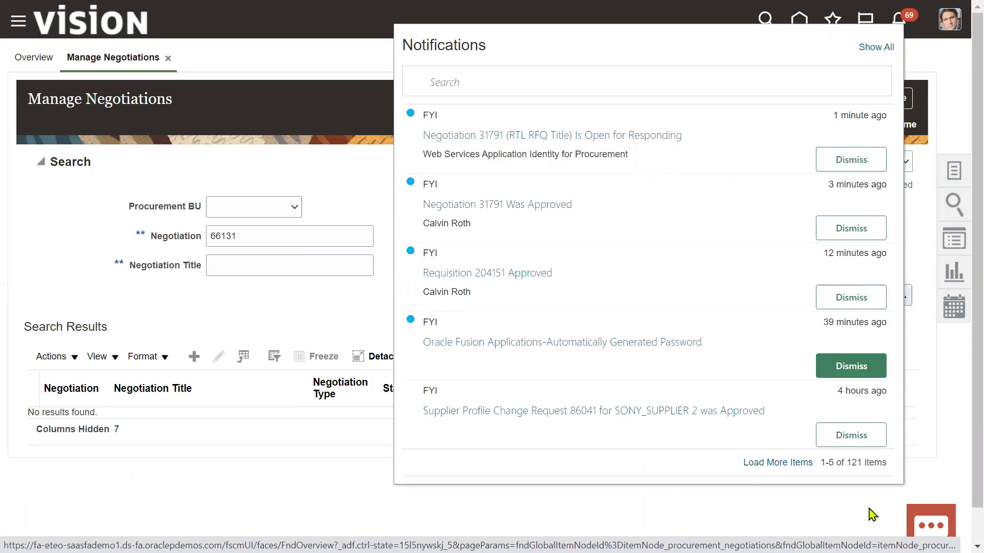
Step: Search for negotiation 31791 and open its Response History showing Advanced Corp's 9,500.00 response
click(934, 58)
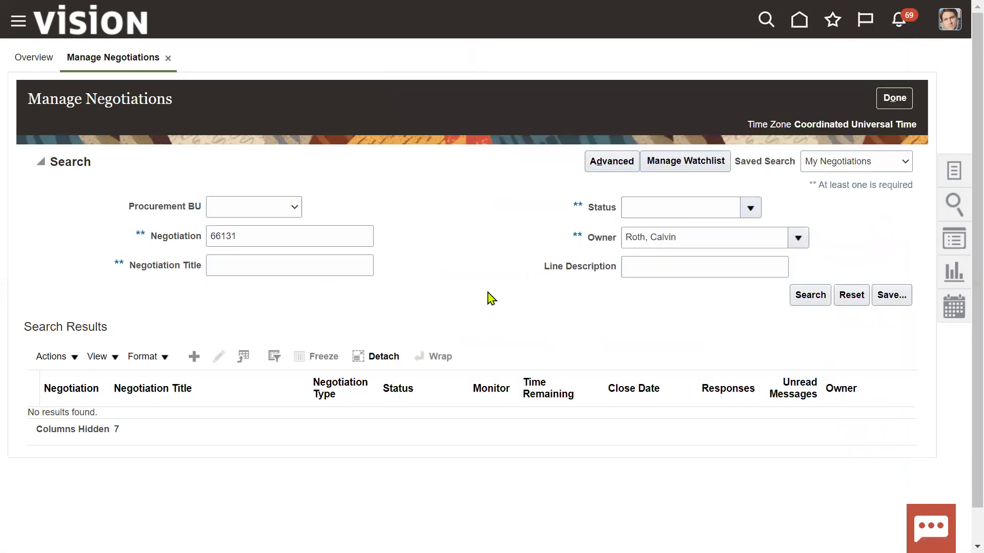
click(802, 301)
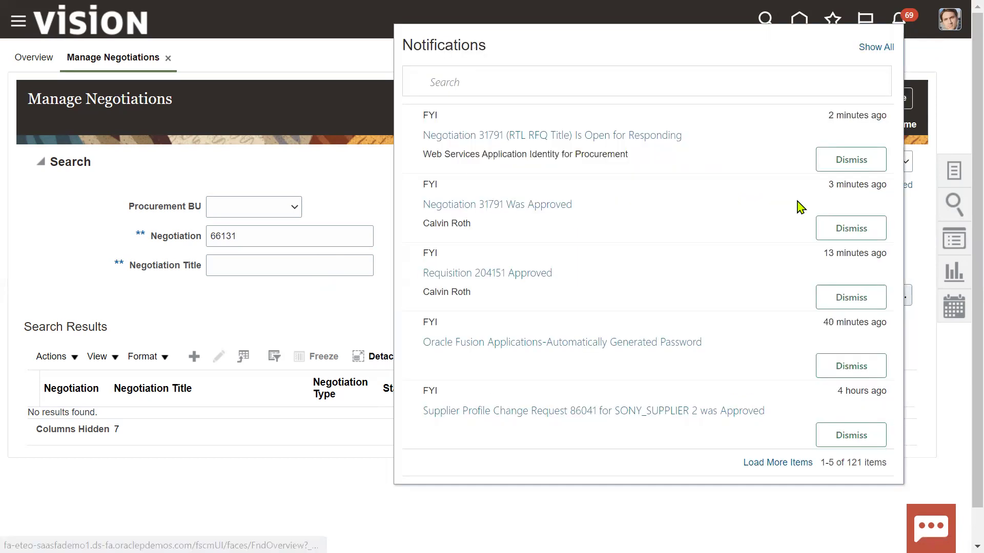
double_click(250, 230)
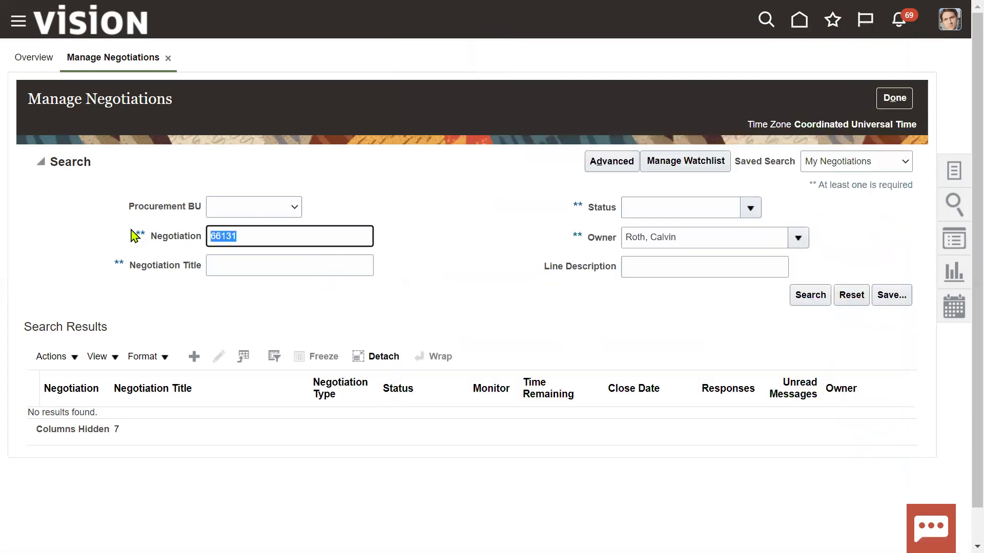
text(31791)
key(Return)
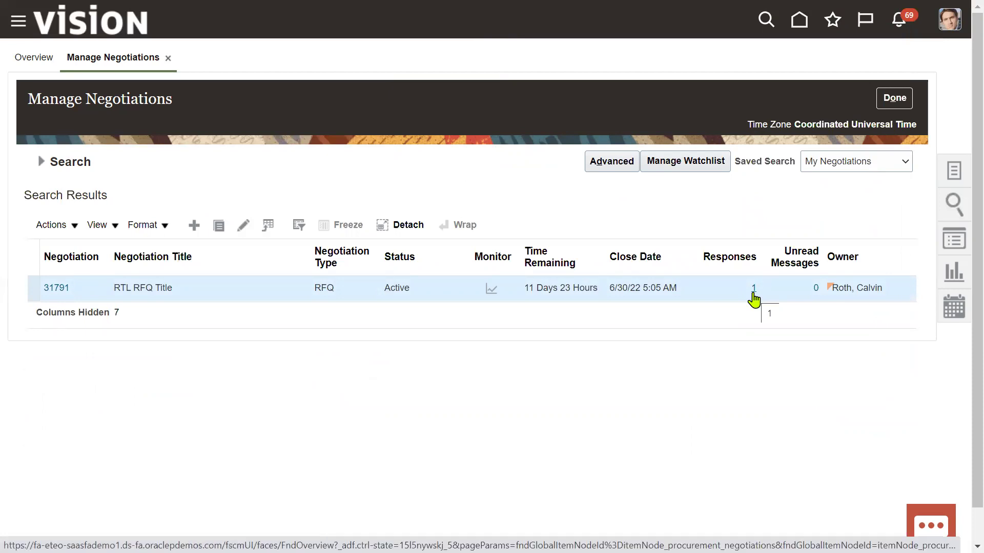
click(753, 295)
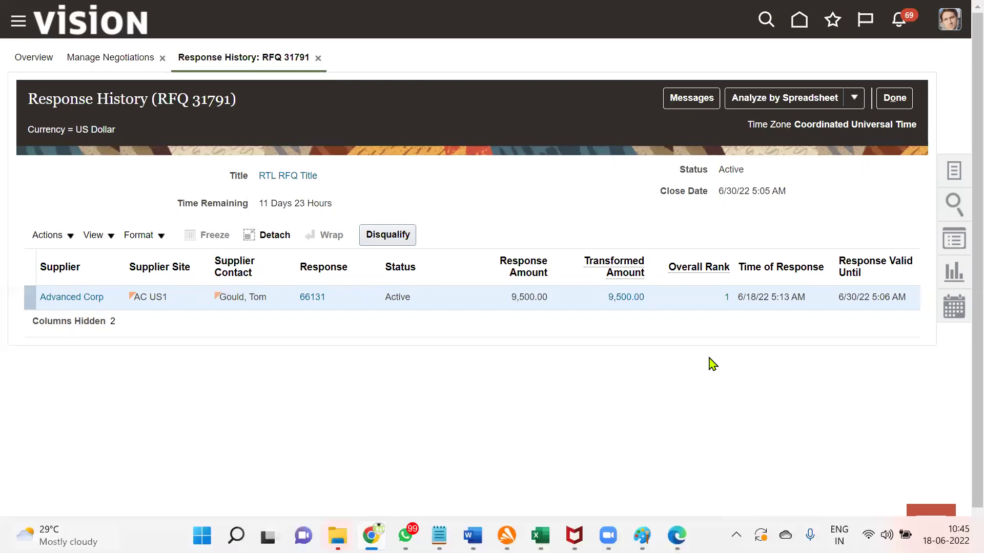
key(alt+Tab)
key(alt+Tab)
key(alt+Tab)
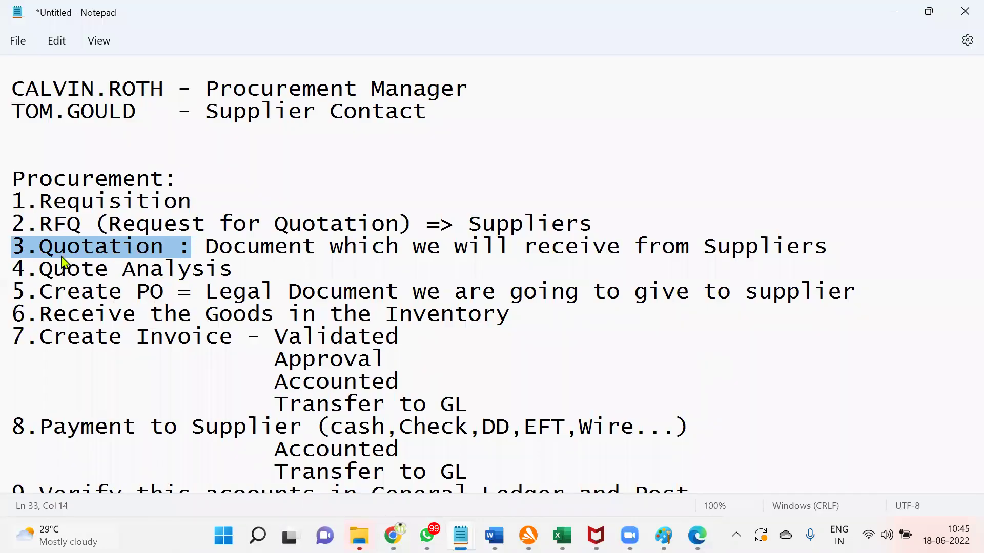
drag(14, 267, 243, 273)
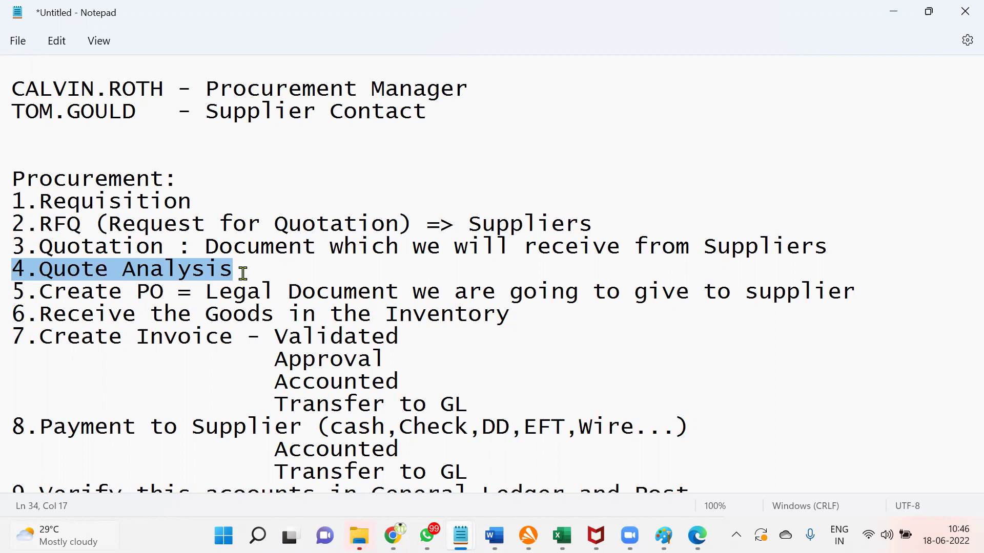
Step: Back in the browser, go to Purchase Orders under Procurement in the Navigator
click(395, 534)
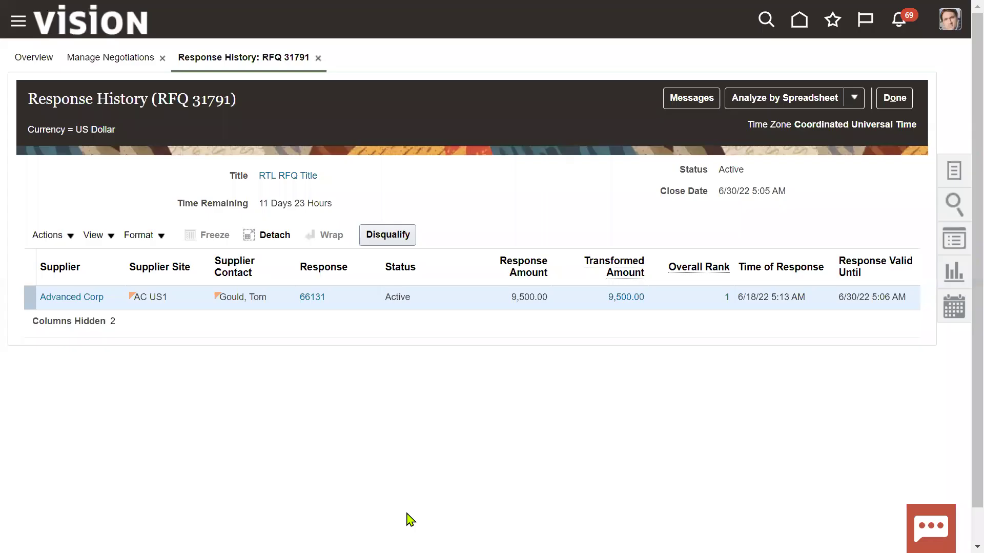
click(20, 25)
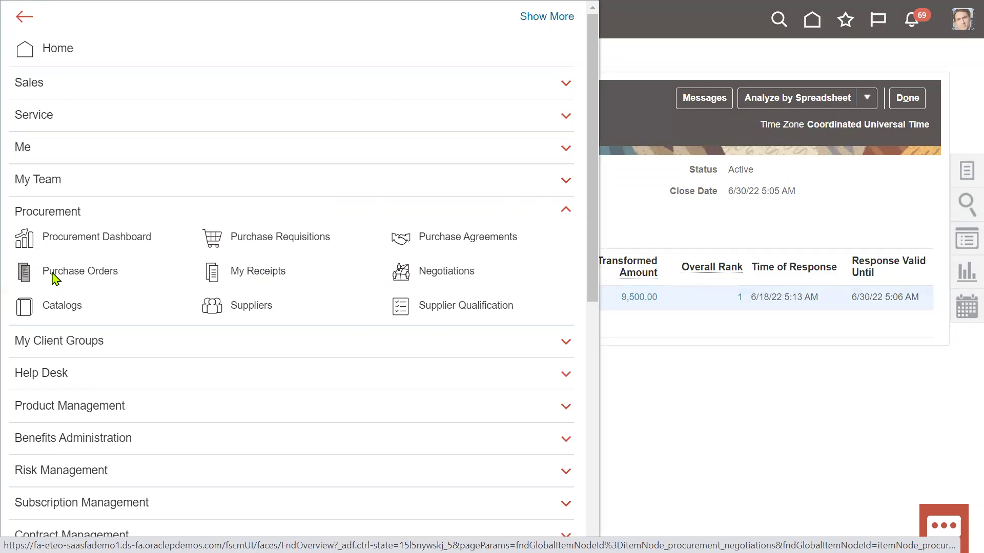
click(52, 273)
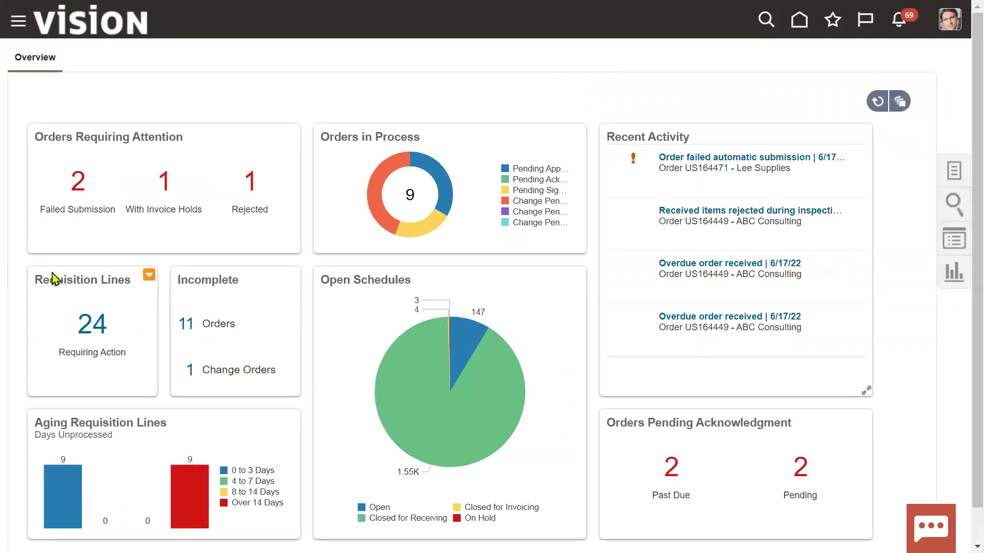
Step: Create a new purchase order with Advanced Corp as the supplier
click(953, 184)
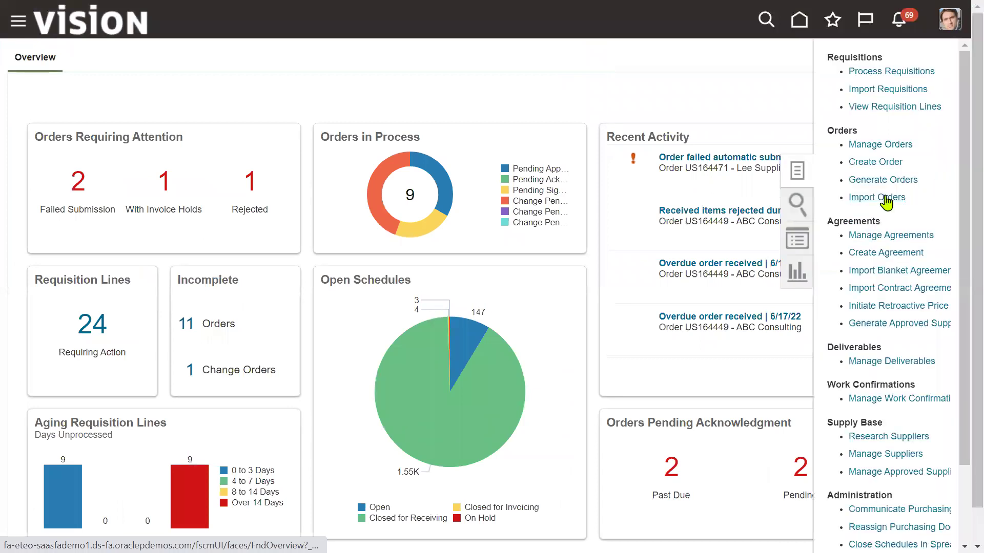
click(877, 163)
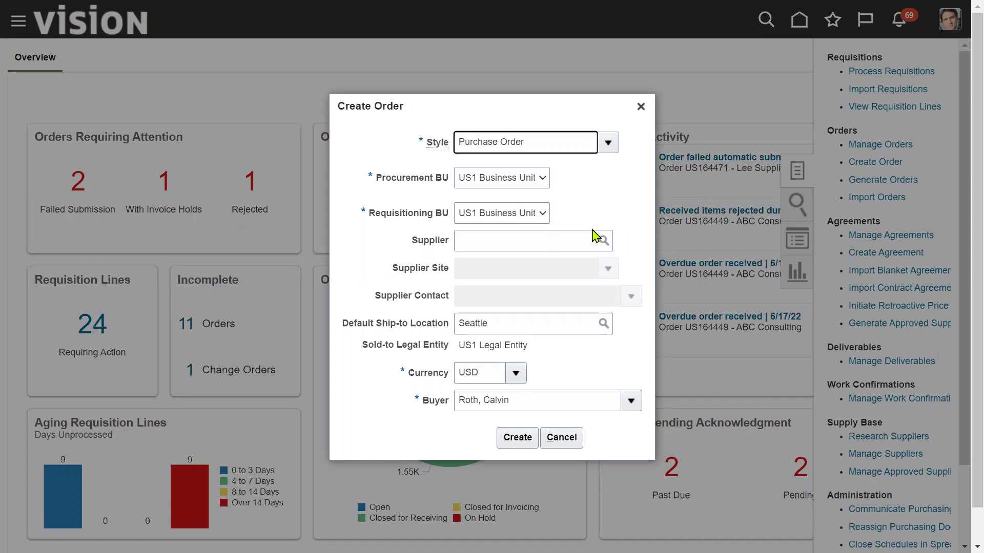
click(490, 244)
text(Adv)
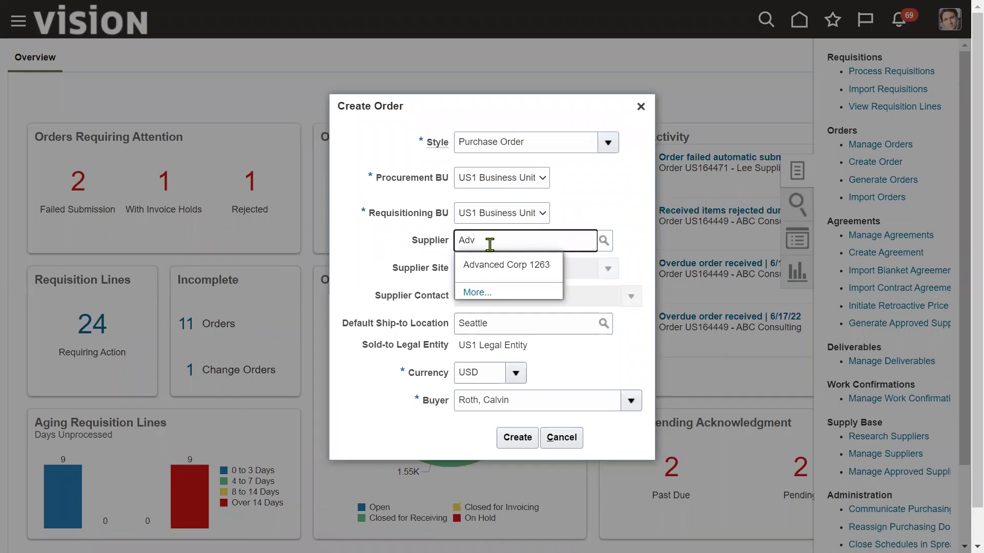
click(505, 265)
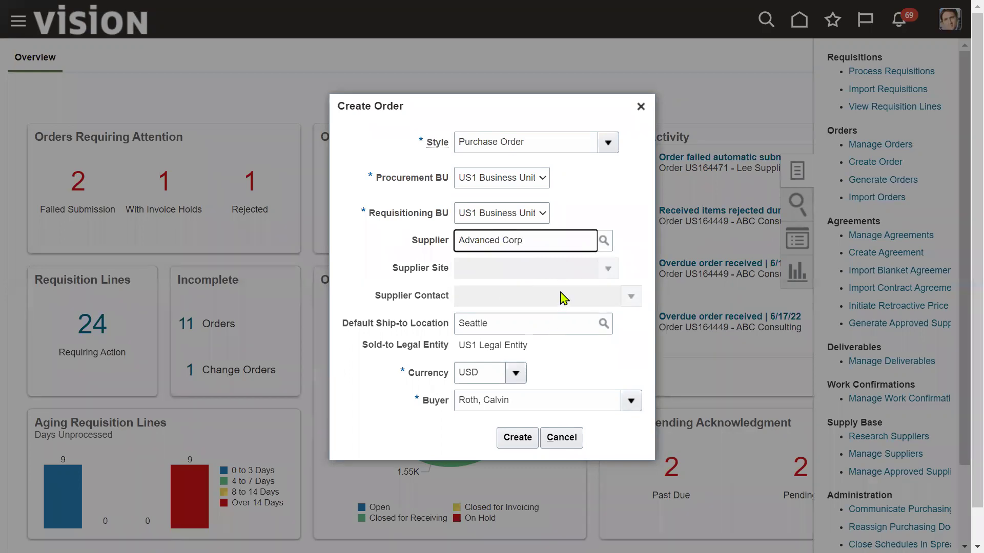
click(517, 438)
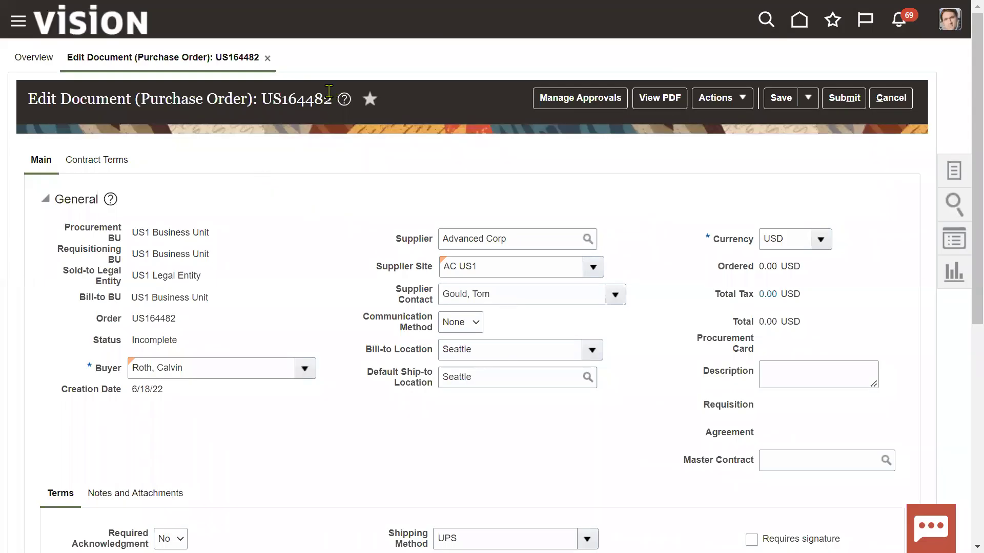
Step: Add a new line to purchase order US164482
double_click(311, 103)
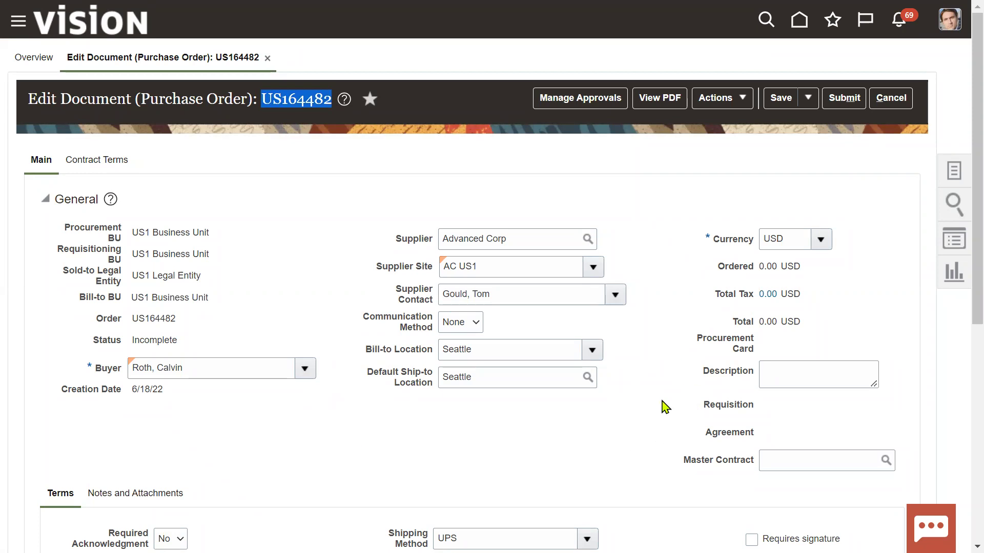
click(664, 407)
scroll(664, 406, down, 4)
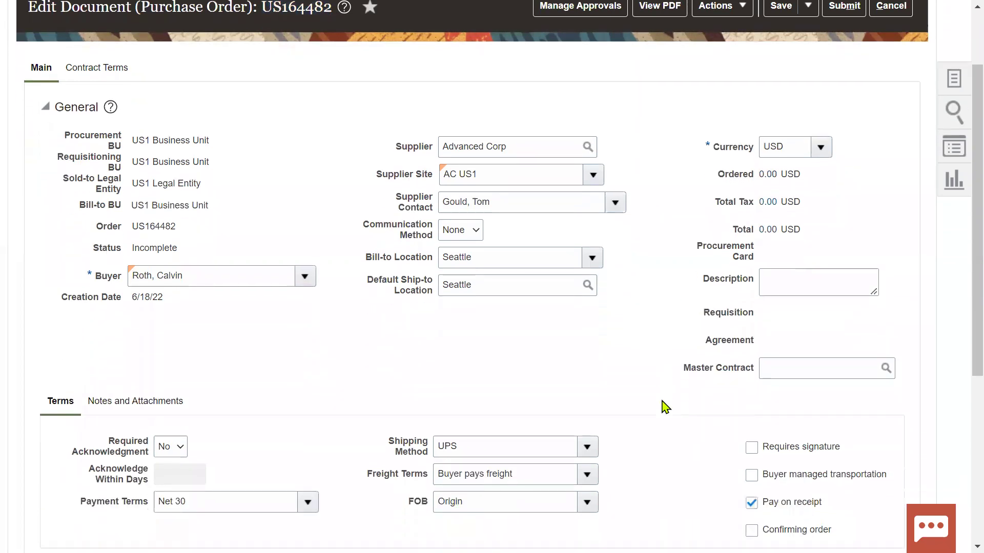
scroll(664, 406, down, 4)
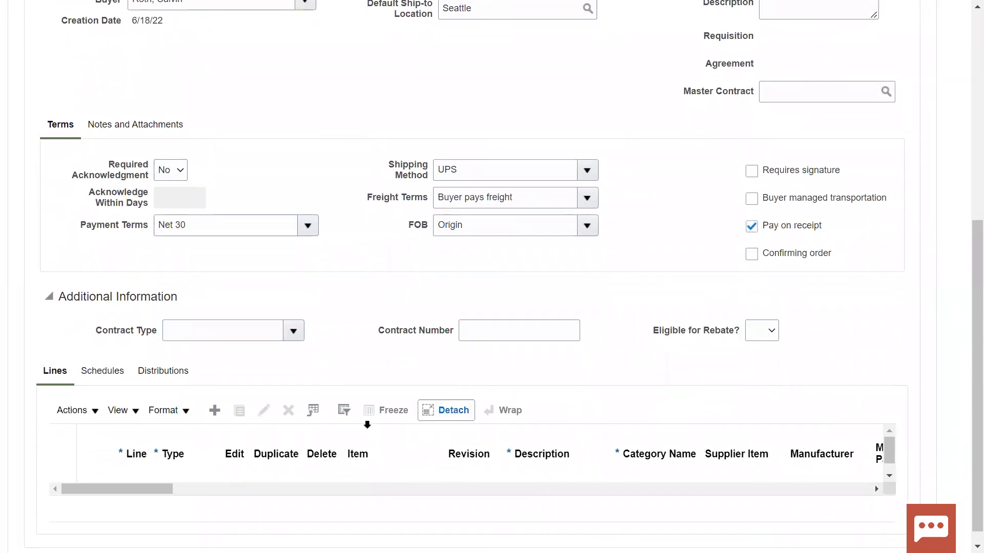
click(215, 412)
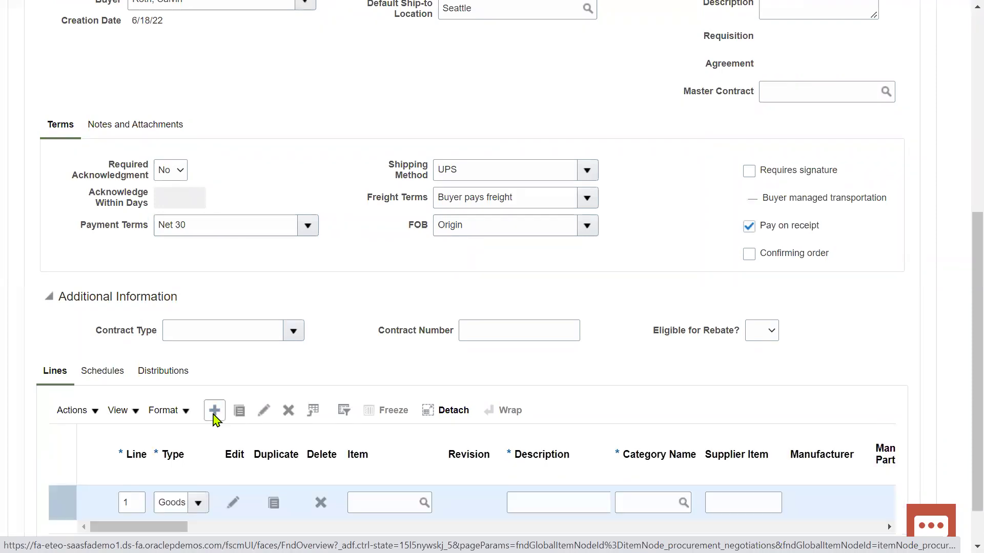
Step: Set the line item to AS85000 Green Server 1000 with base price 96.00
click(370, 505)
text(AS85000)
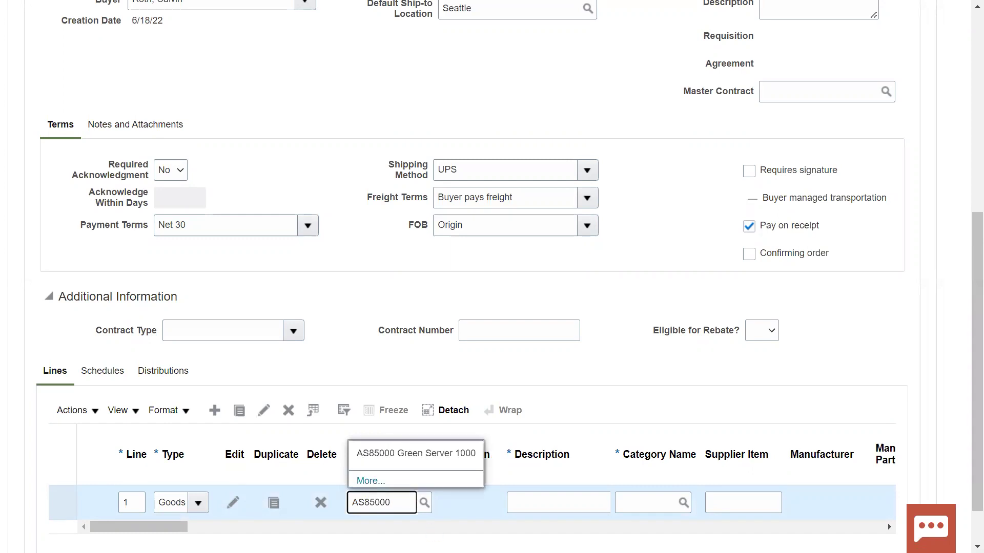
click(410, 454)
click(653, 502)
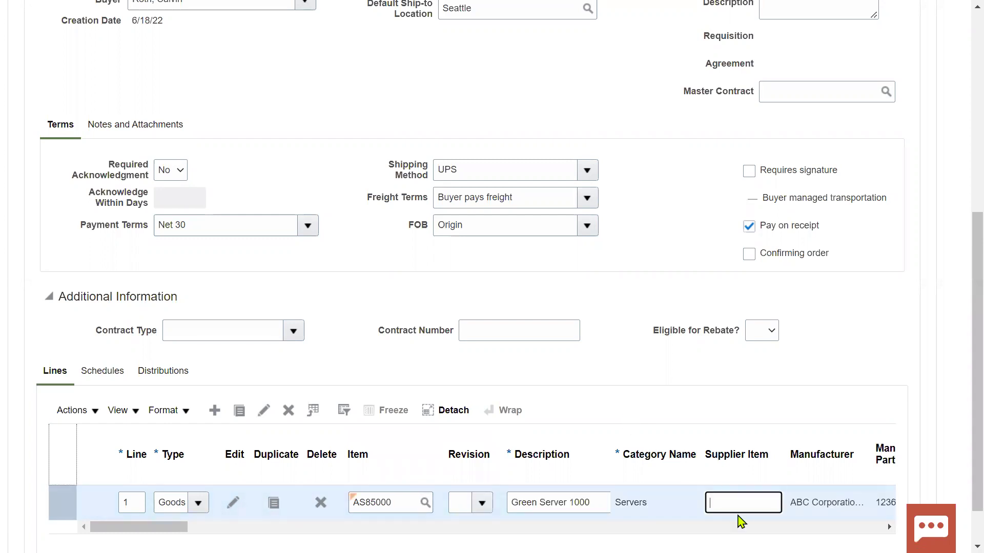
key(Tab)
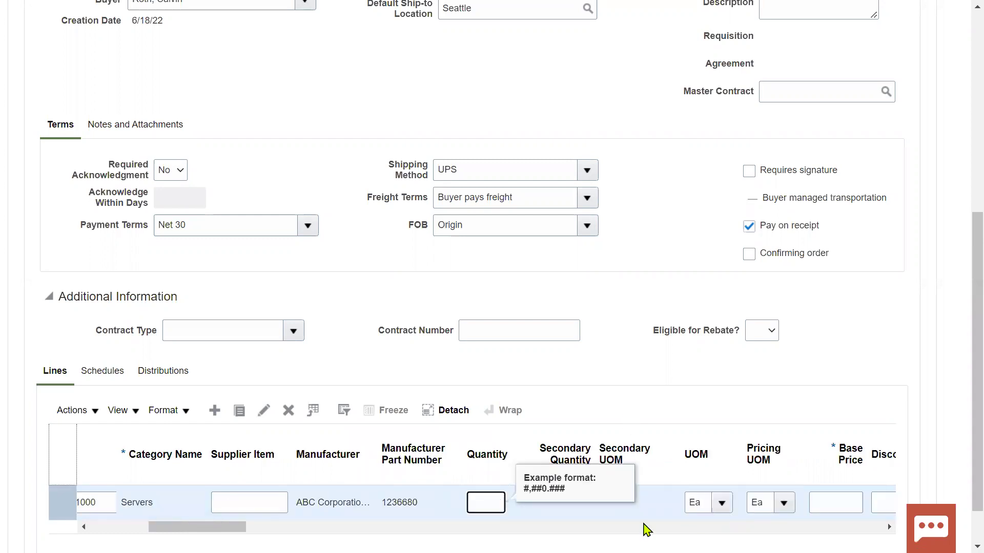
key(Tab)
key(Tab)
key(Tab)
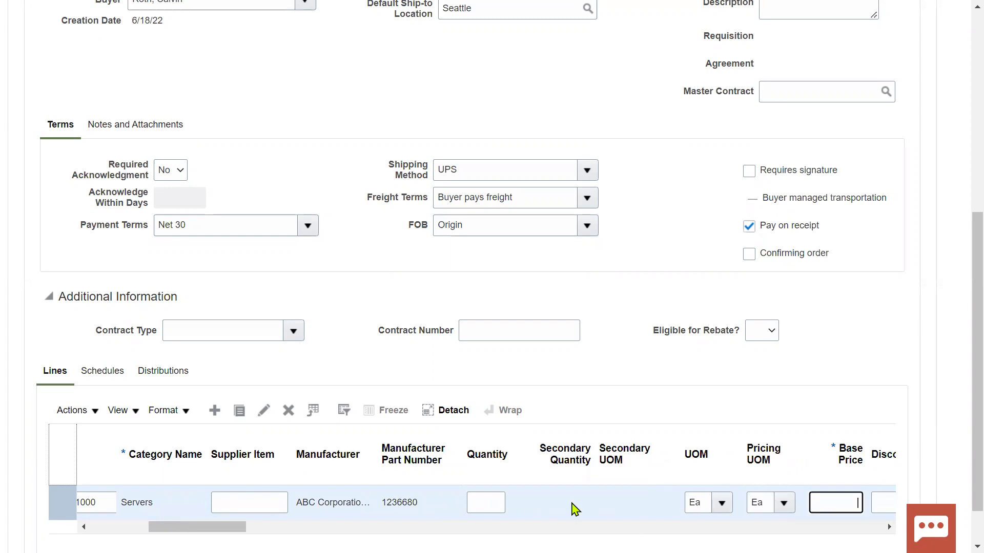
text(100)
key(Tab)
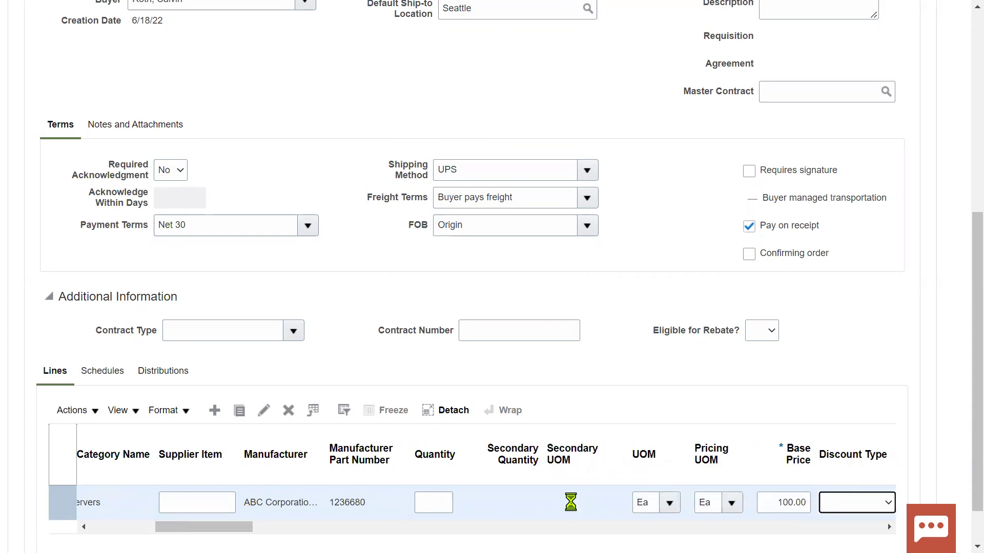
double_click(799, 504)
text(96)
key(Tab)
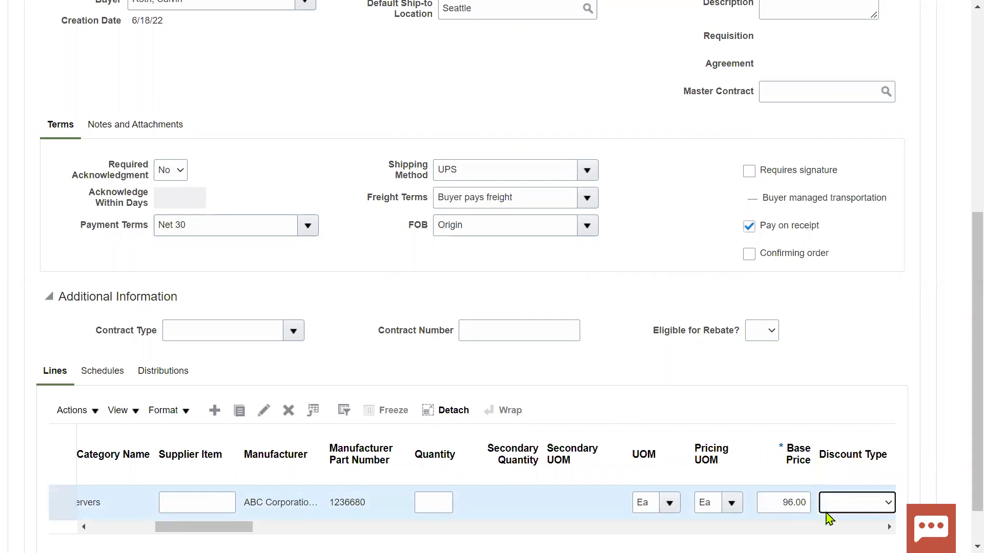
Step: Enter a line quantity of 100
click(417, 507)
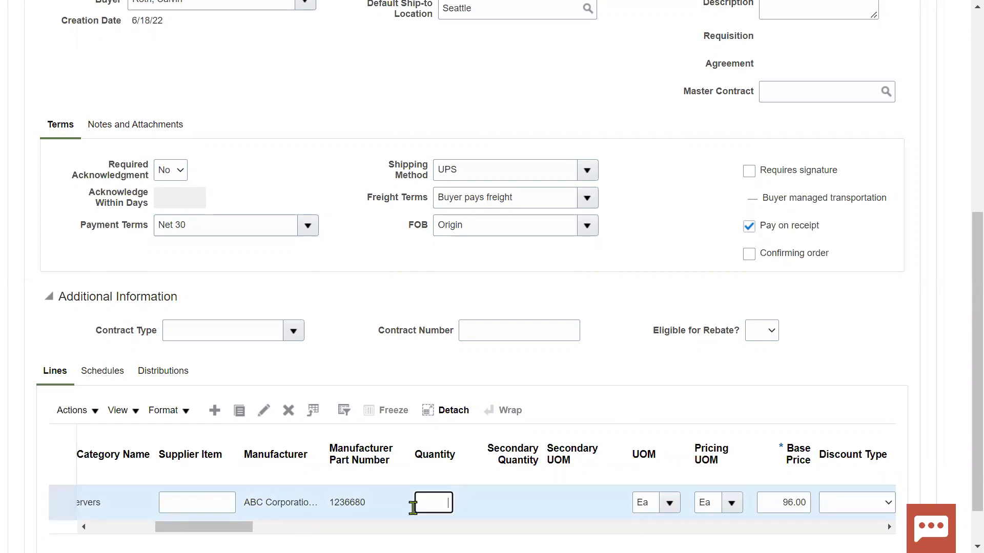
mouse_move(250, 527)
mouse_down()
mouse_move(188, 527)
mouse_move(248, 527)
mouse_up()
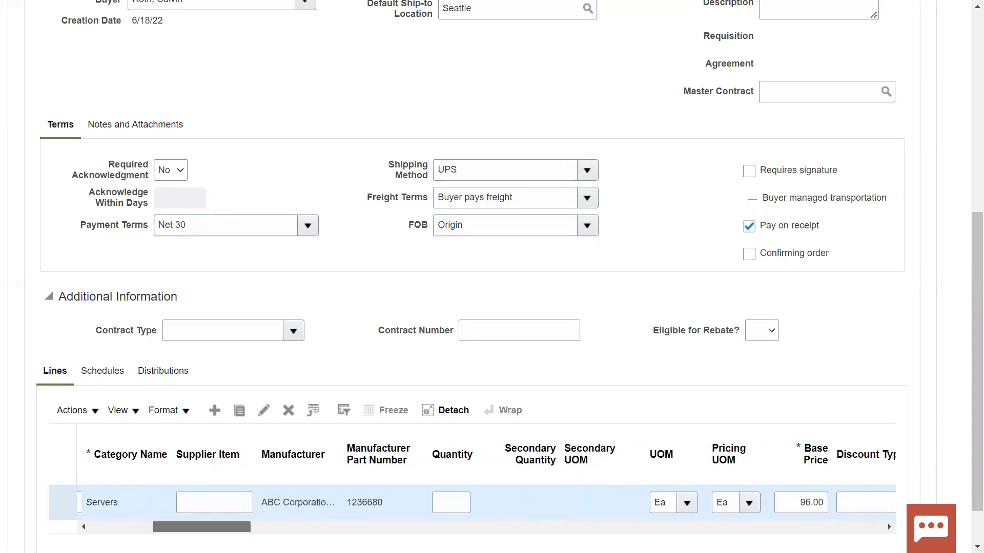
click(448, 500)
text(100)
key(Tab)
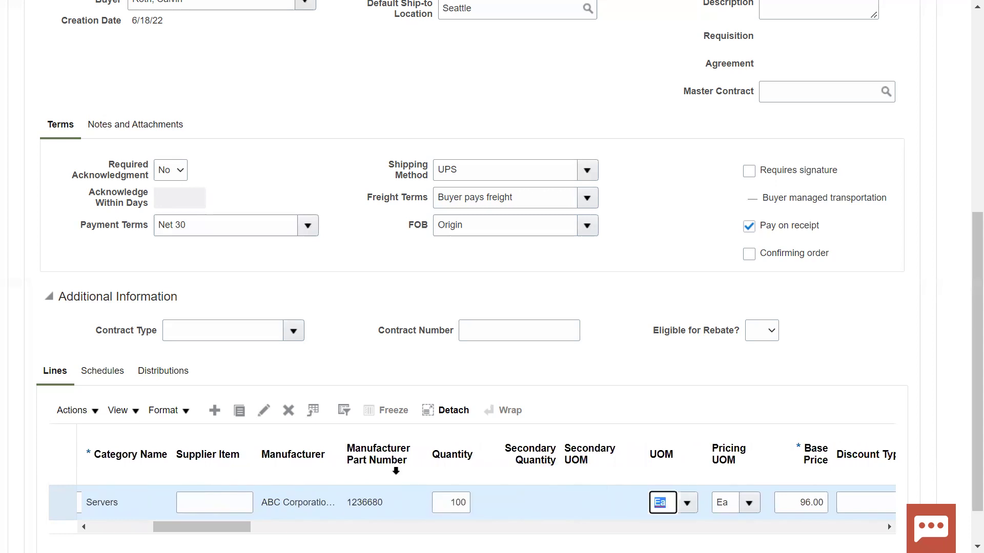
Step: On the line's schedule, change the quantity to 70, then restore it to 100
click(107, 373)
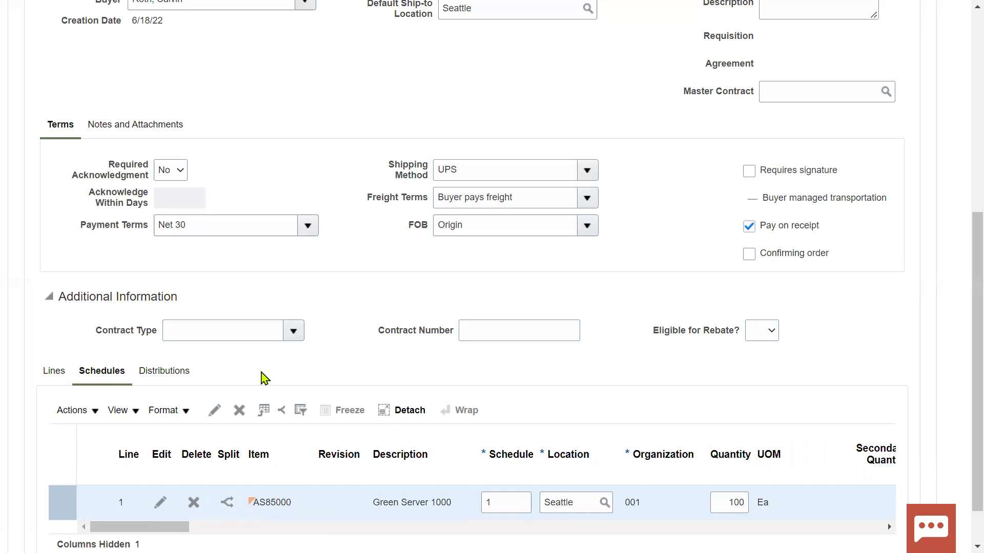
double_click(631, 502)
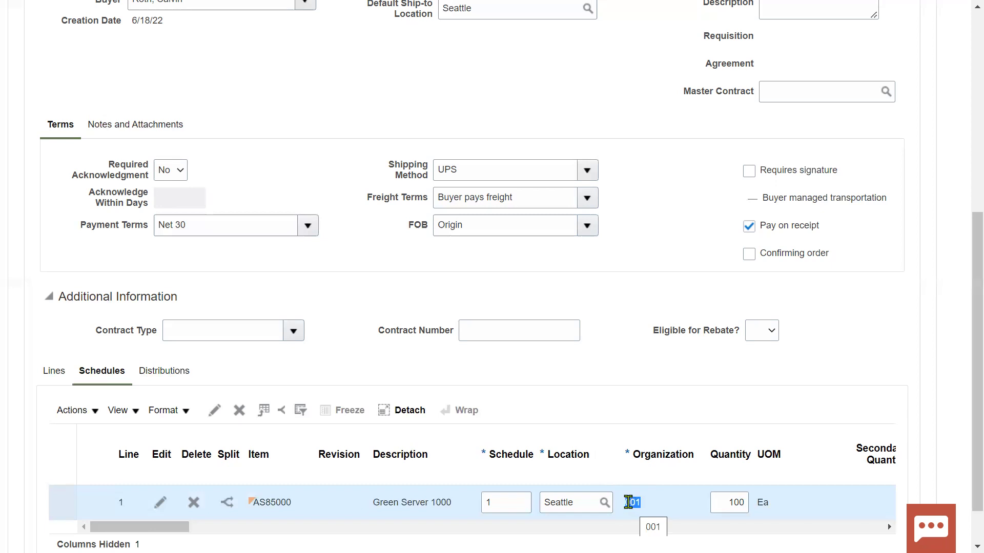
click(720, 501)
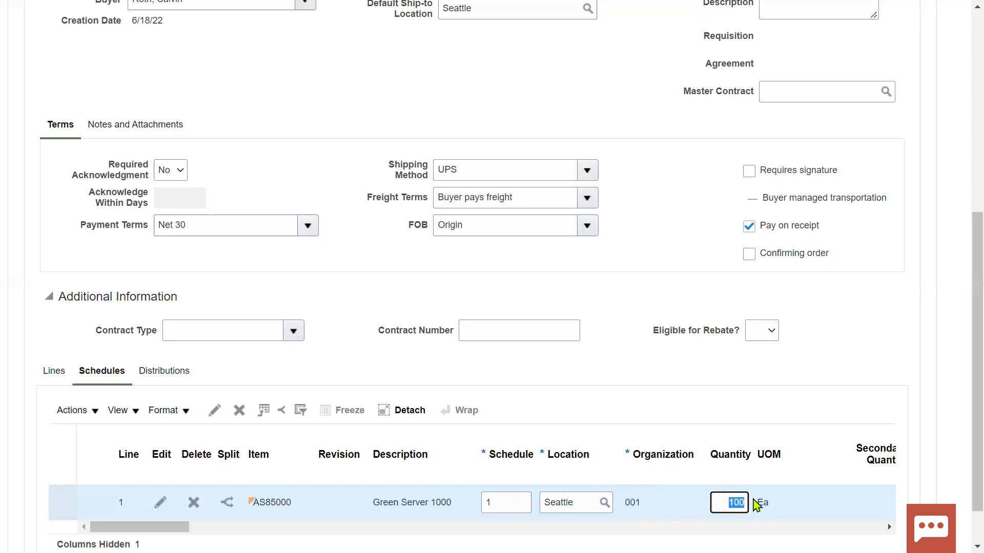
text(70)
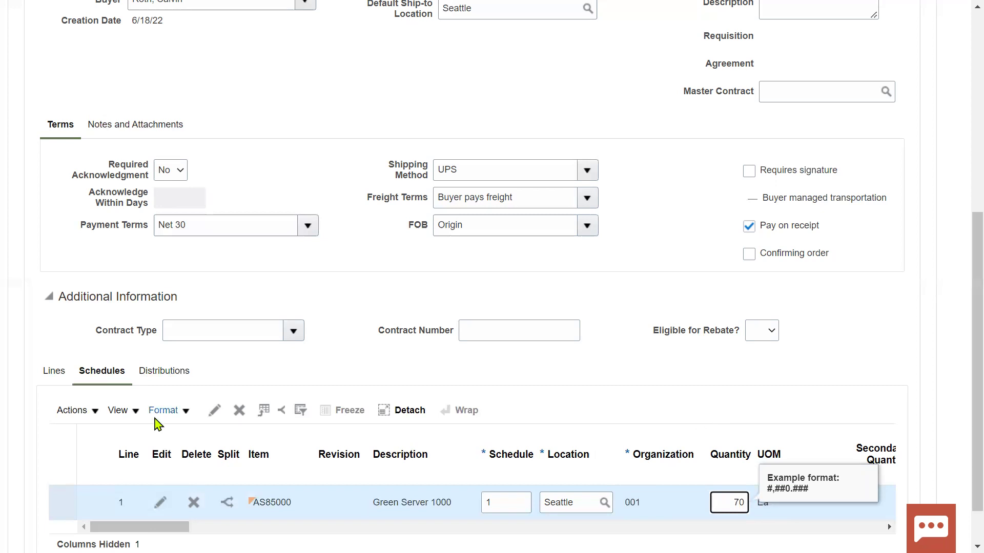
double_click(738, 502)
text(100)
Step: Check the distribution: delivery to Seattle, quantity 100, 9,600.00 ordered
click(177, 378)
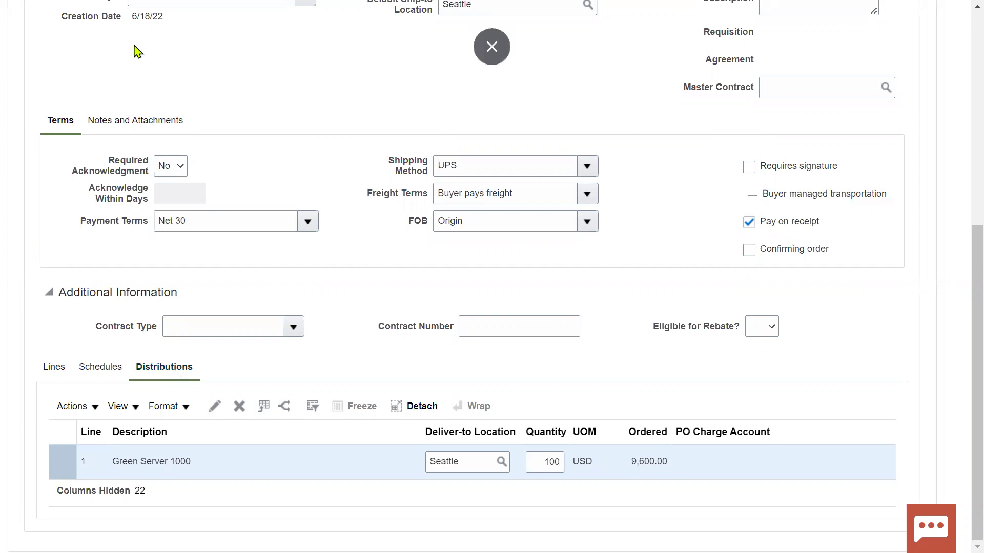
scroll(400, 290, up, 7)
scroll(136, 209, down, 7)
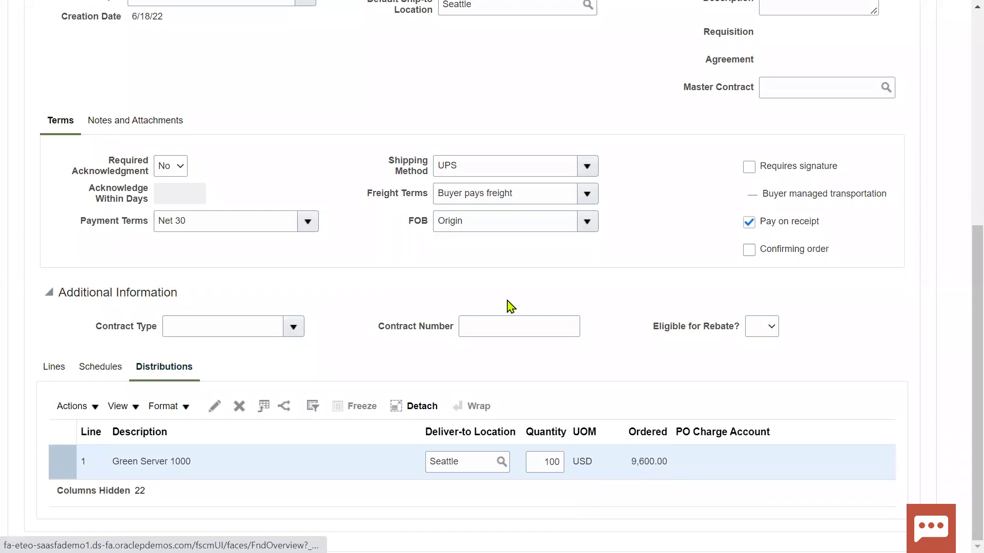
scroll(564, 304, up, 7)
Step: Save the order and copy its number US164482 from the page title
click(777, 103)
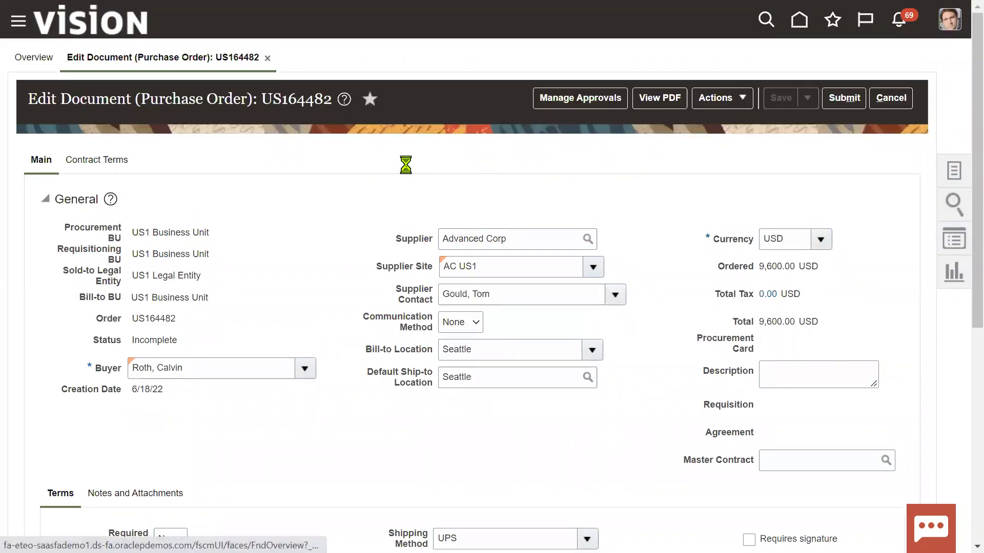
drag(266, 98, 319, 105)
right_click(319, 105)
click(322, 119)
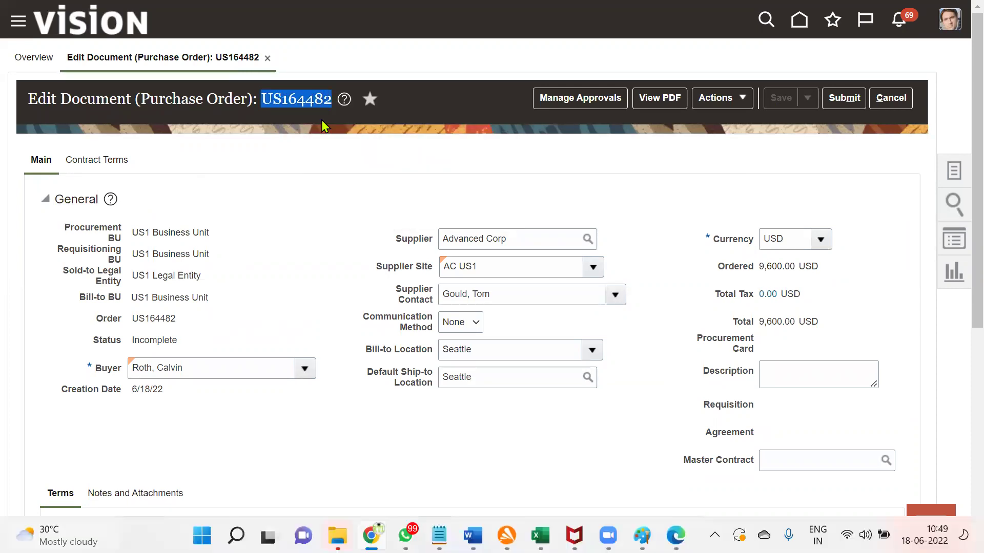
Step: Enter 'PO Number : US164482' in Excel cell B35 below the quotation number
key(alt+Tab)
key(alt+Tab)
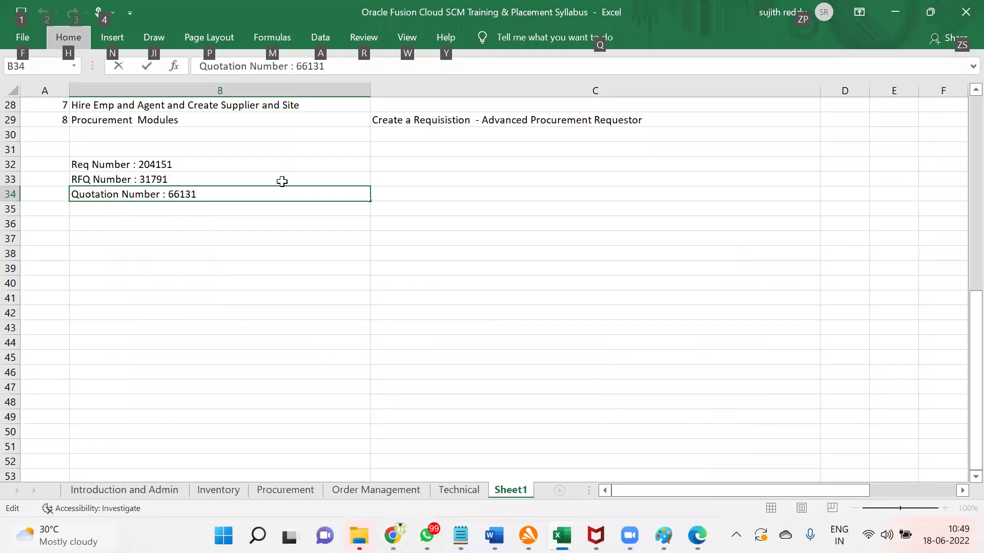
click(260, 214)
text(PO)
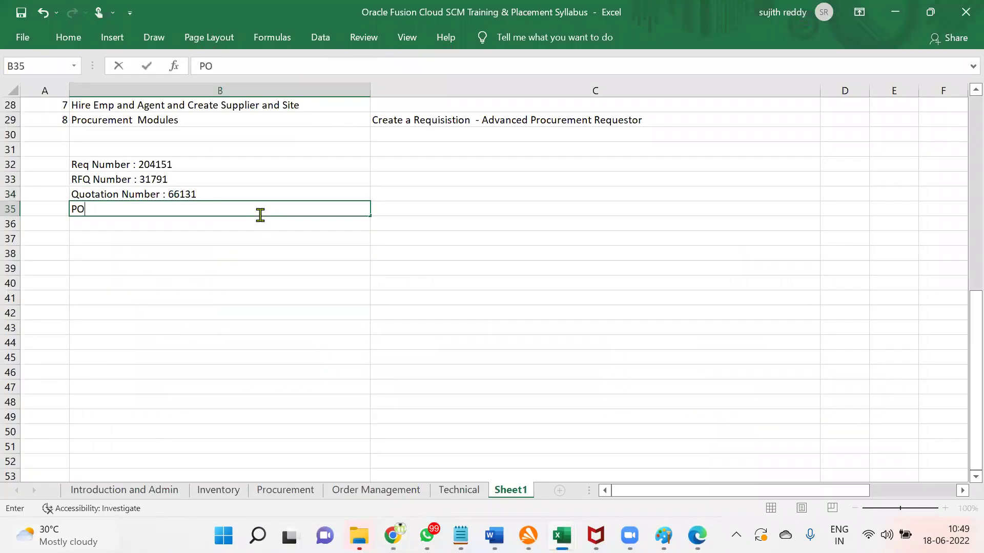
text( Number :)
key(ctrl+v)
key(Return)
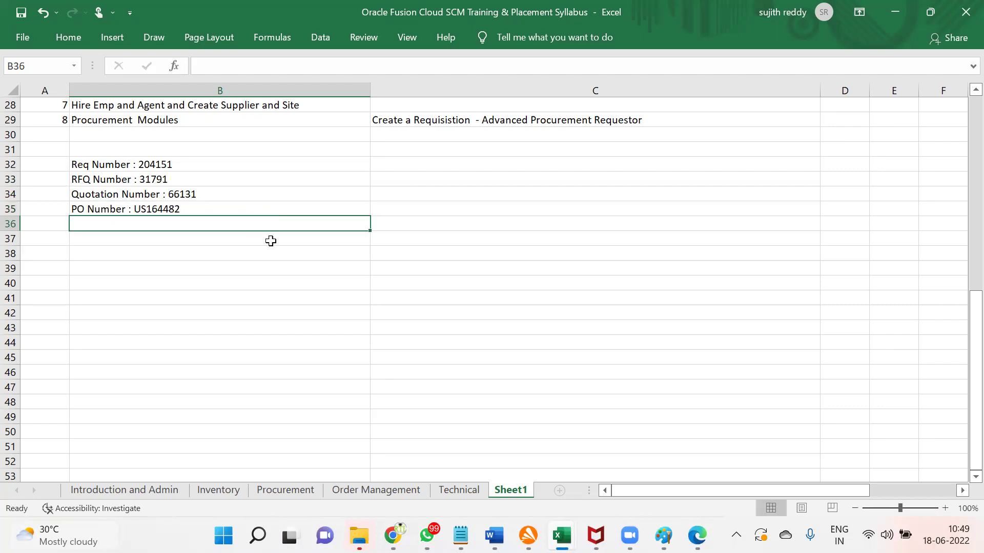
key(alt+Tab)
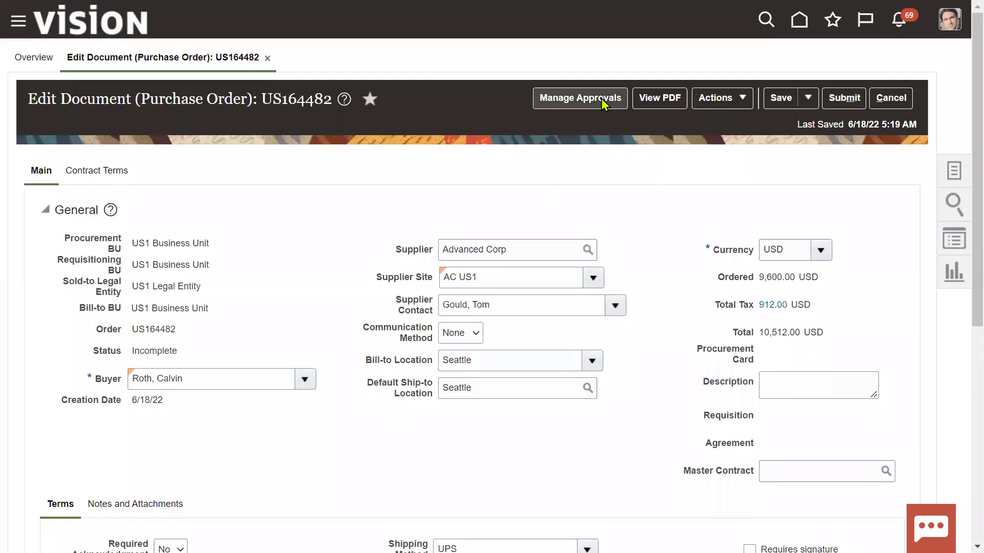
click(592, 104)
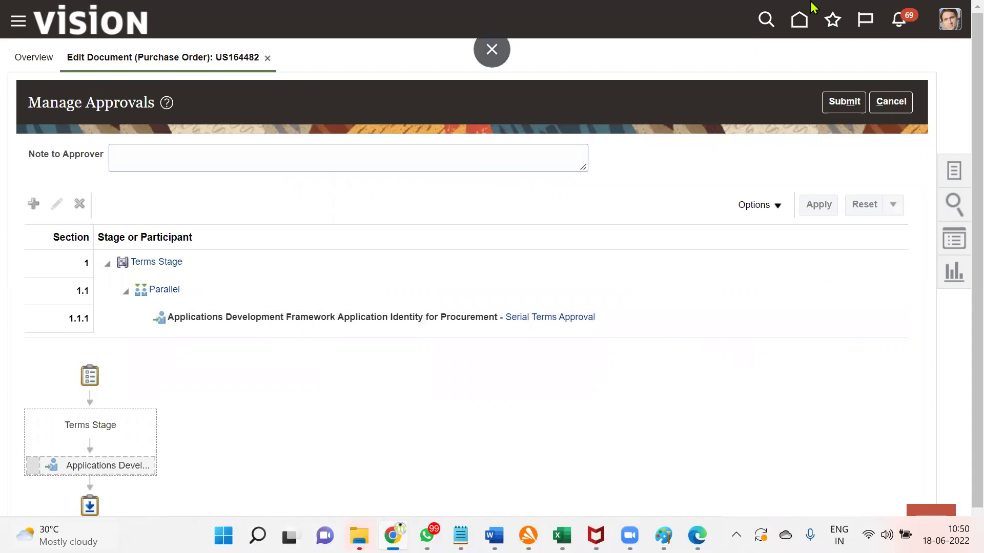
click(838, 104)
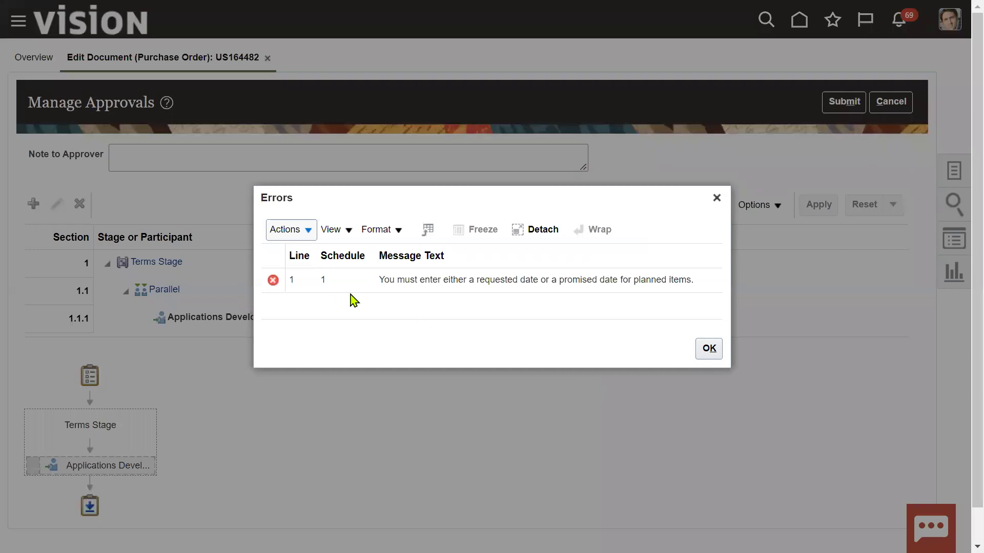
drag(379, 280, 696, 282)
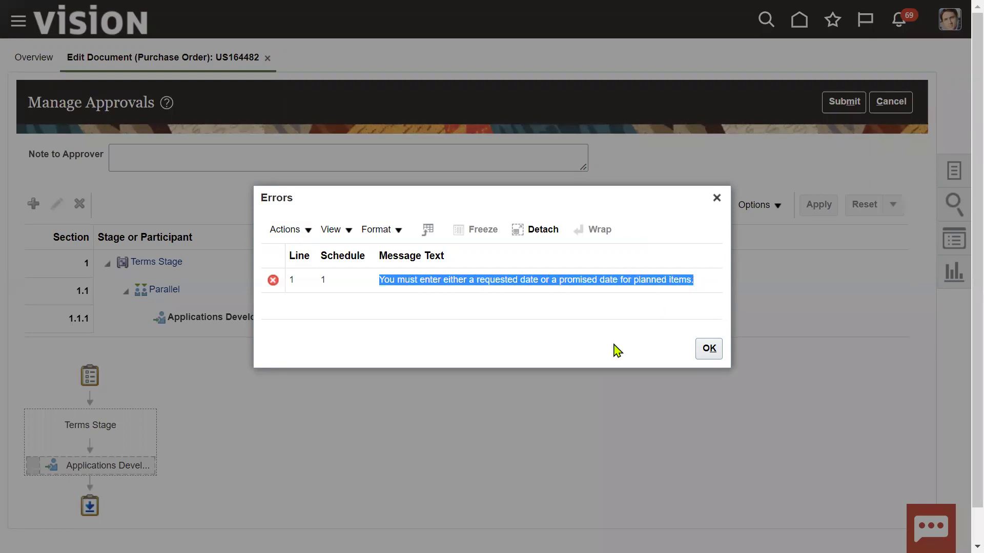
click(579, 353)
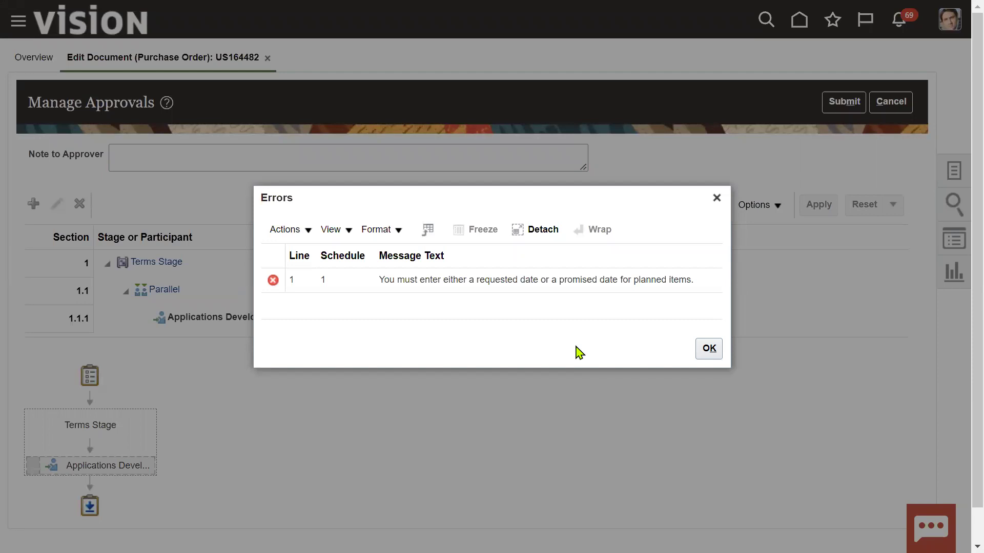
click(710, 348)
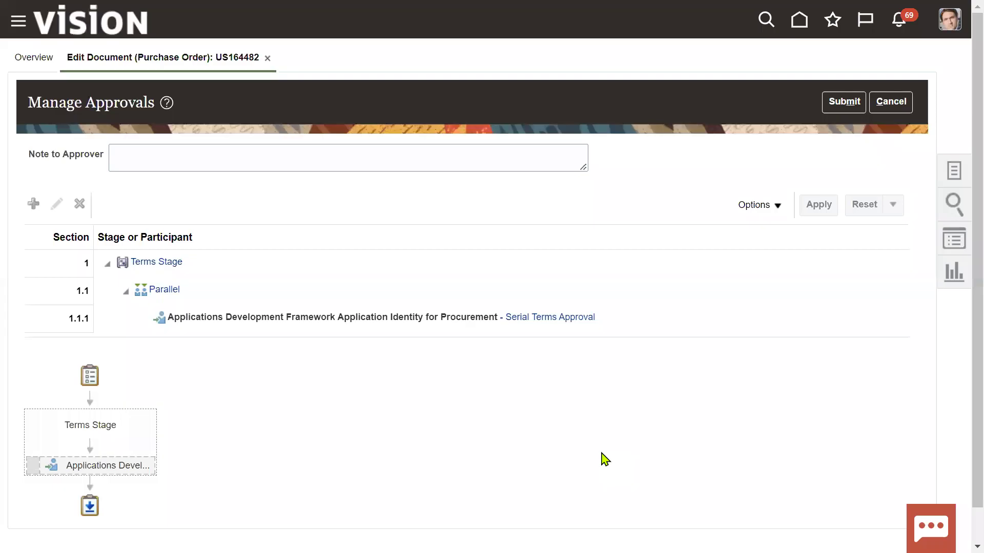
click(895, 103)
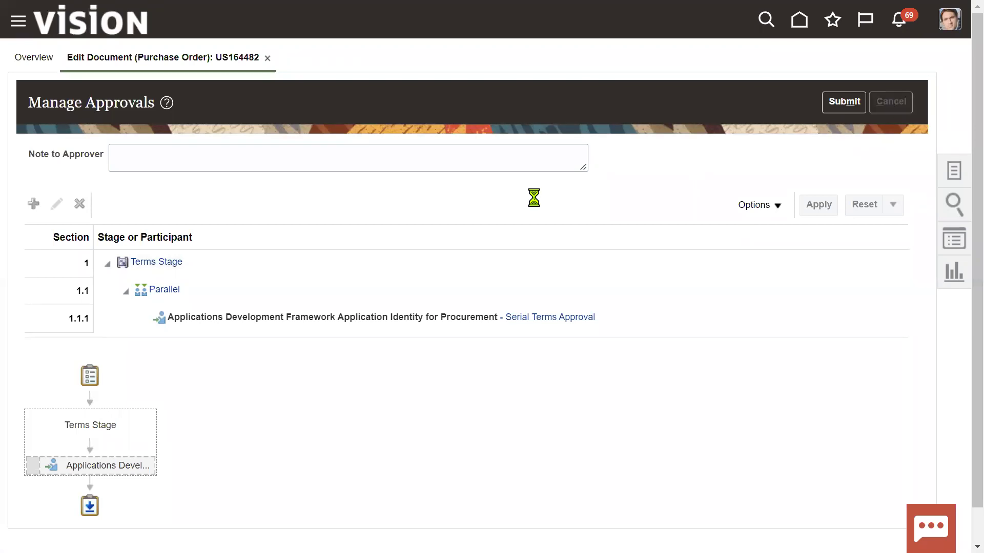
Step: Pick requested delivery 6/29/22 and promised delivery 6/28/22 on the schedule, then submit for approval
scroll(437, 429, down, 7)
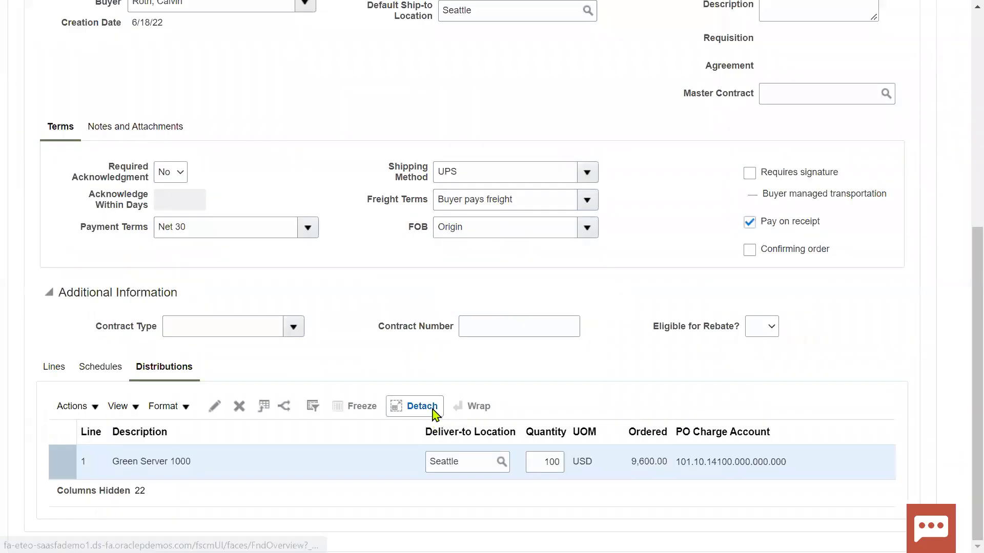
click(106, 373)
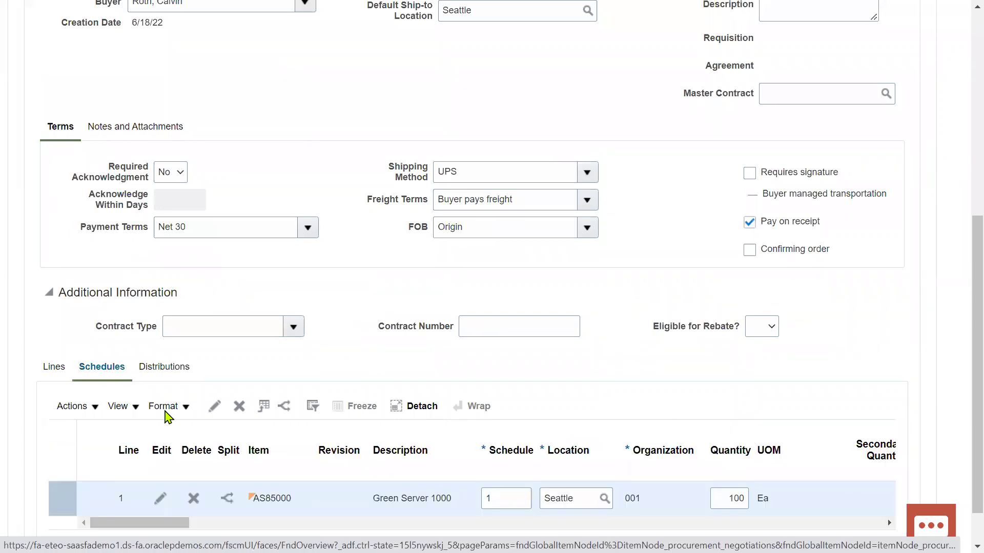
drag(169, 524, 297, 523)
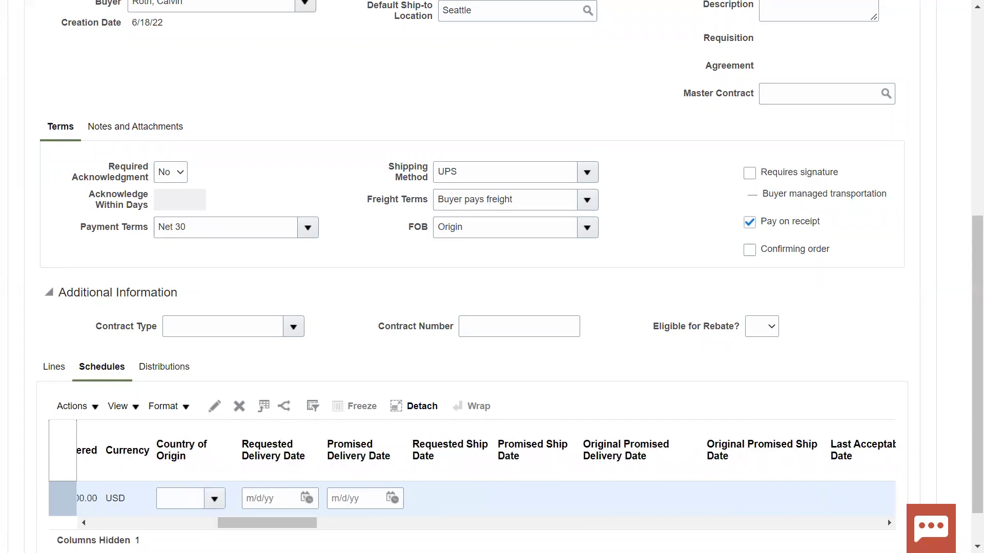
click(307, 498)
click(406, 463)
click(392, 498)
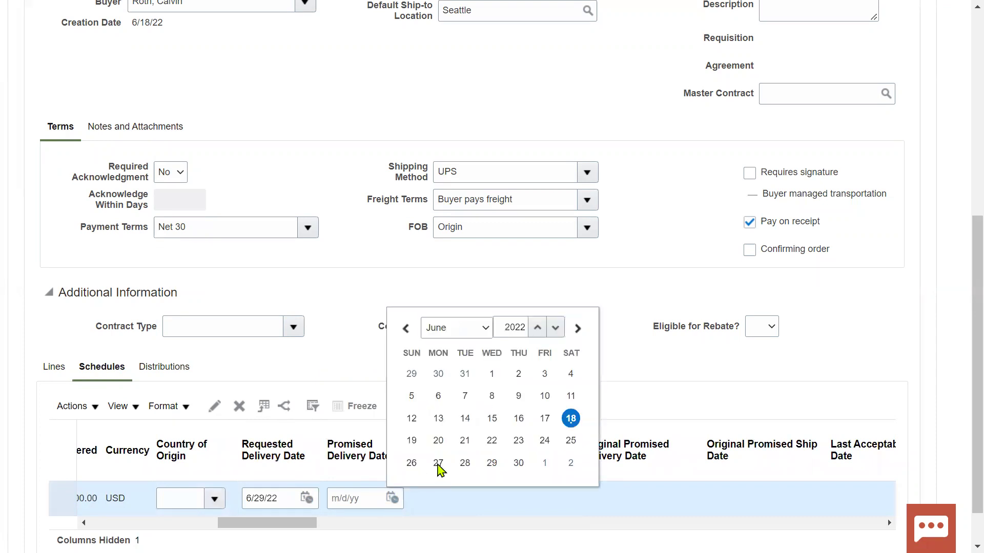
click(461, 464)
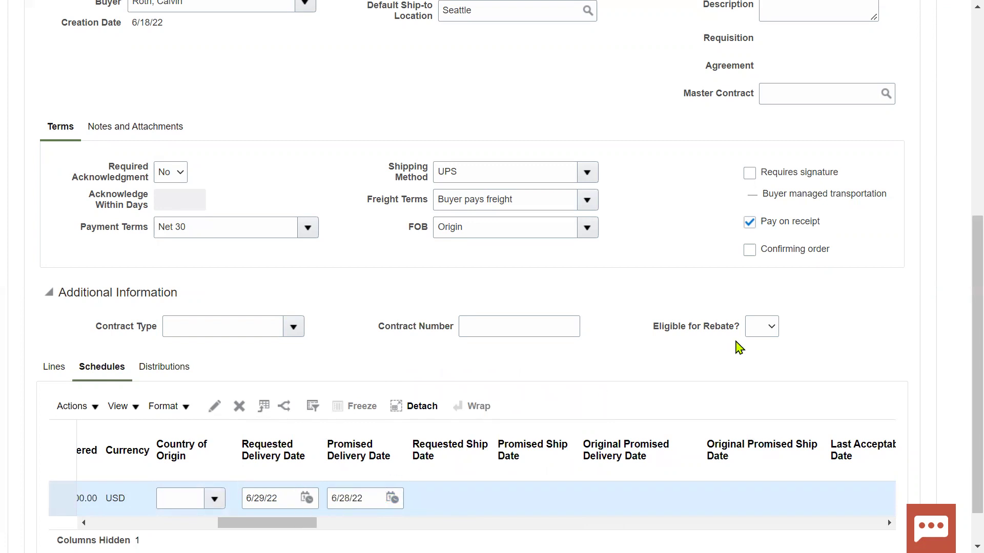
scroll(738, 349, up, 8)
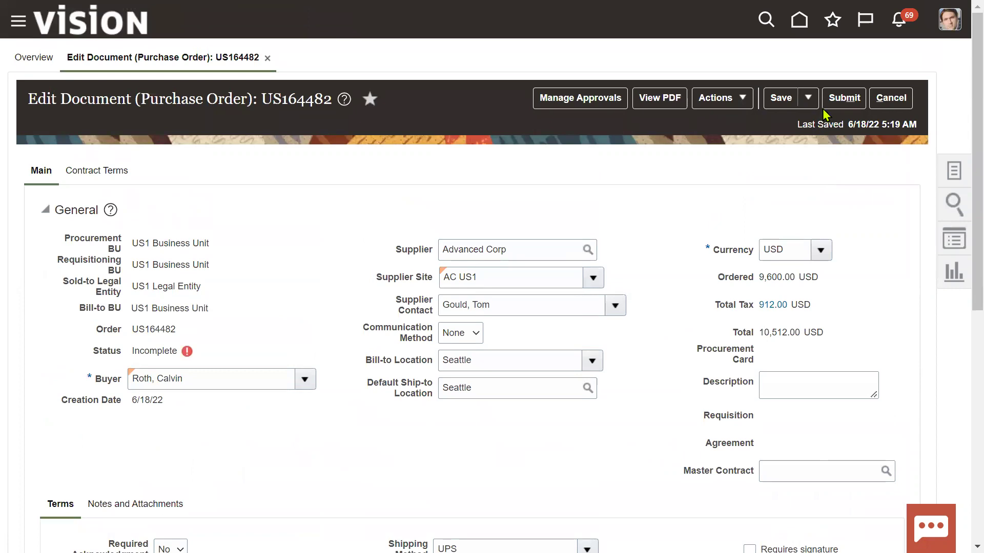
click(844, 98)
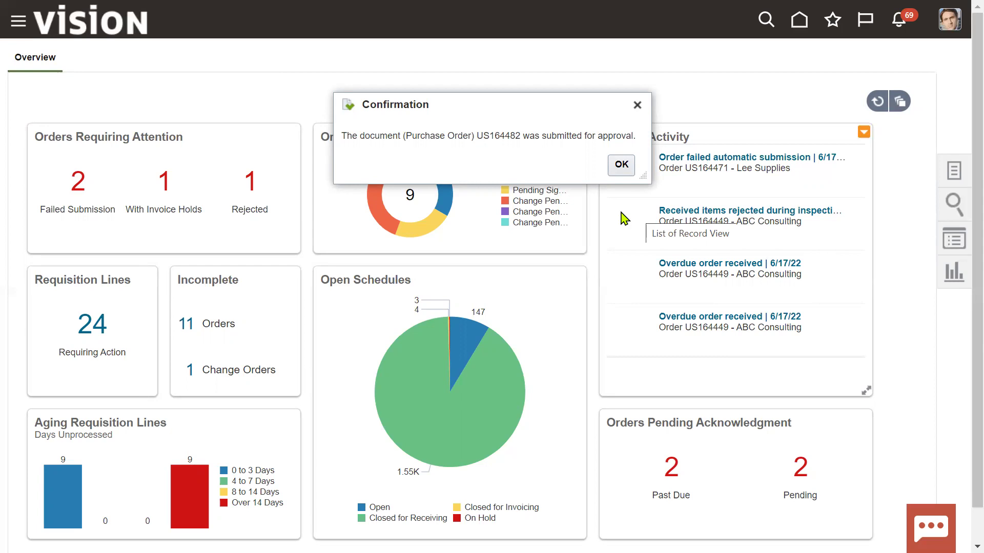
Step: Copy US164482 from the approval confirmation, dismiss it, and bring up the task list
drag(481, 135, 520, 136)
key(super+c)
right_click(516, 137)
click(527, 156)
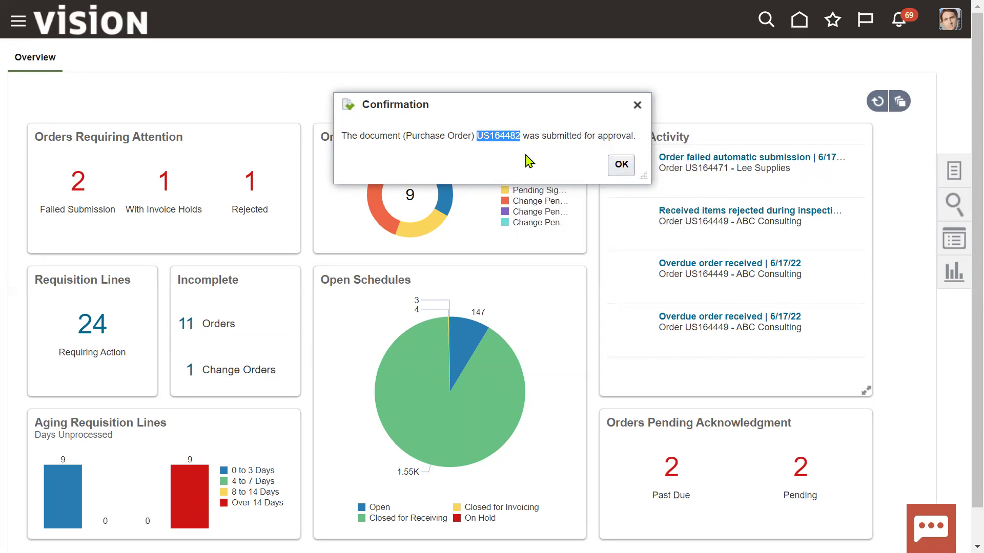
click(626, 165)
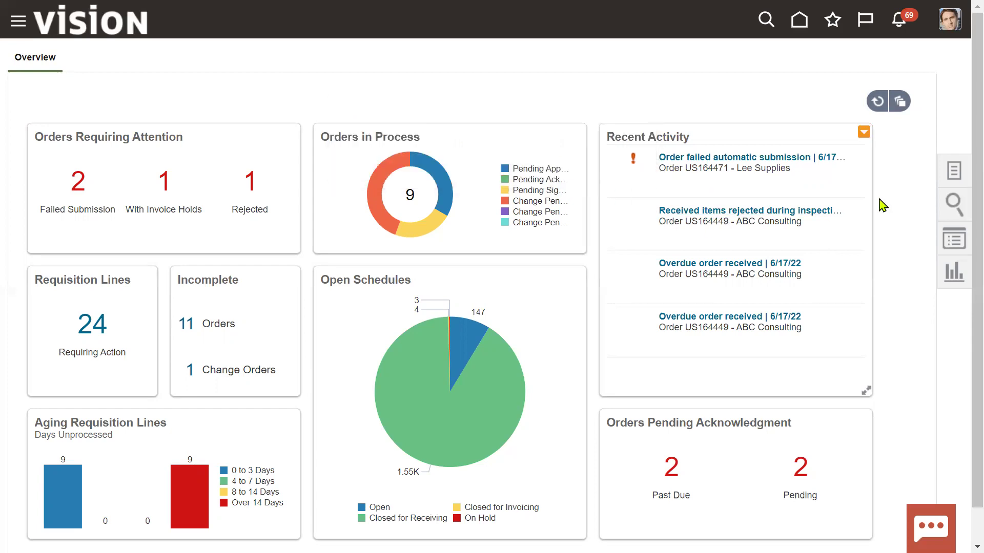
click(946, 185)
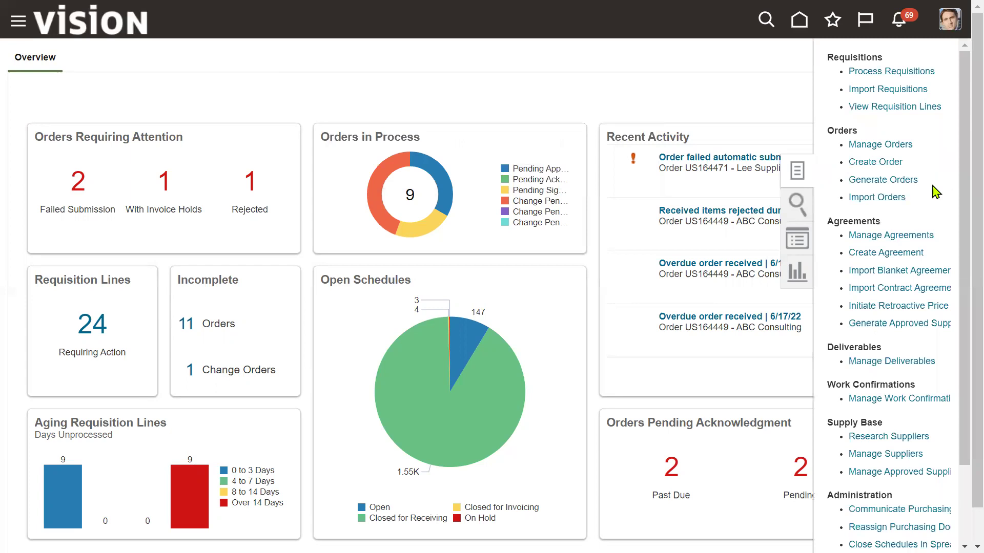
Step: Search Manage Orders for US164482, which shows Pending Approval
click(890, 149)
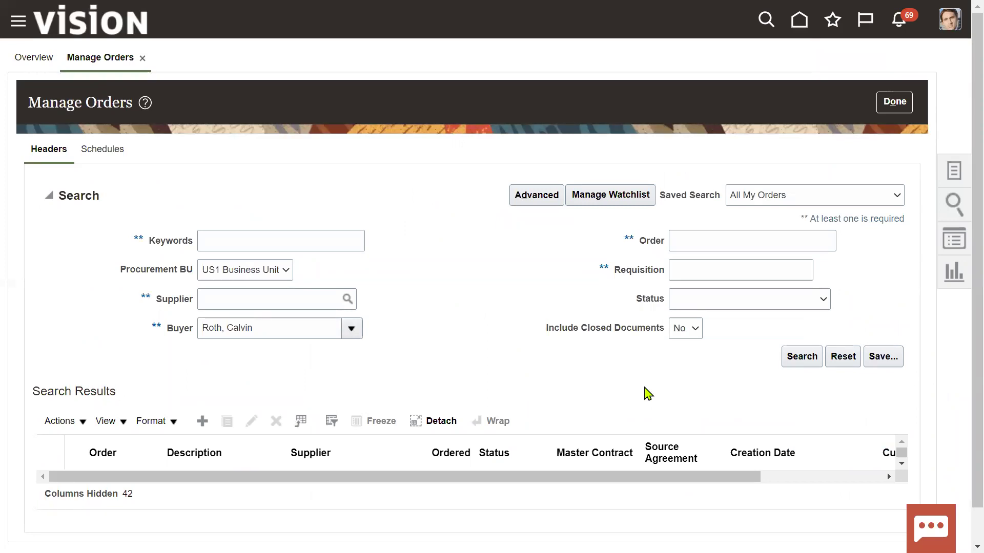
click(735, 246)
right_click(732, 245)
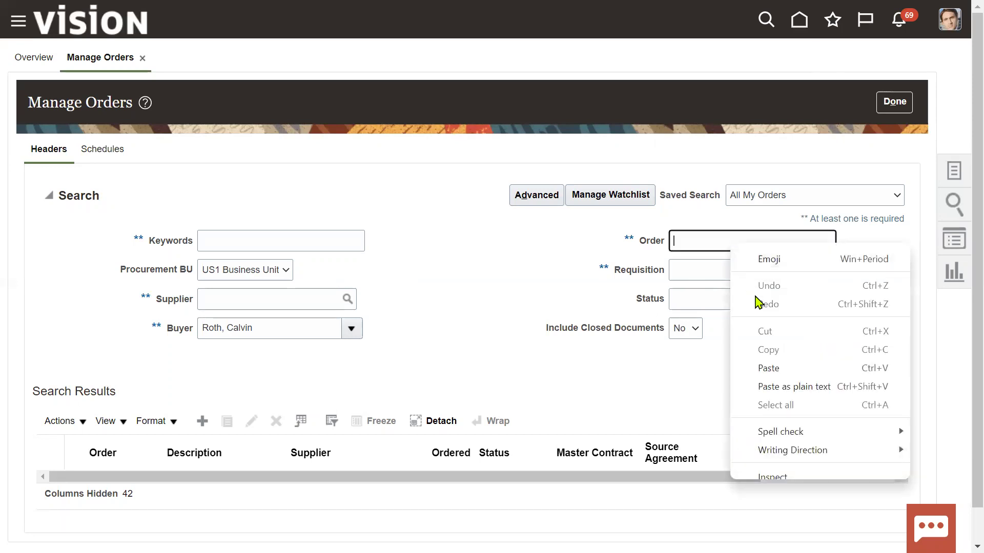
click(769, 369)
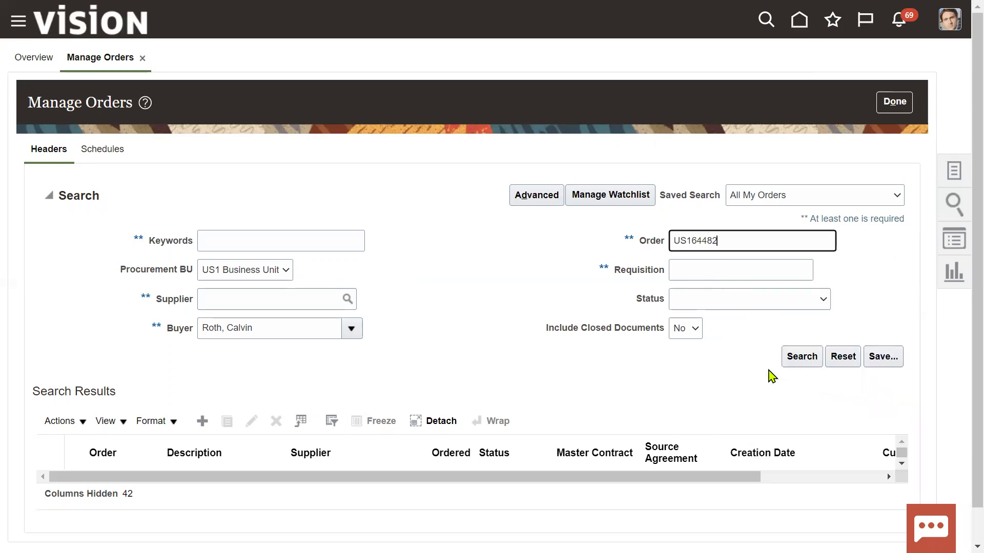
click(797, 360)
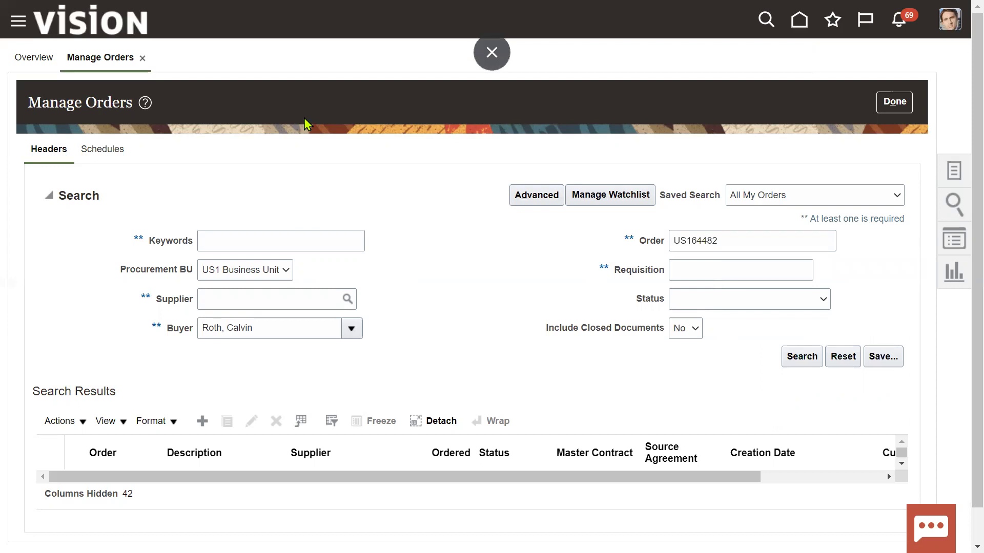
drag(551, 298, 583, 301)
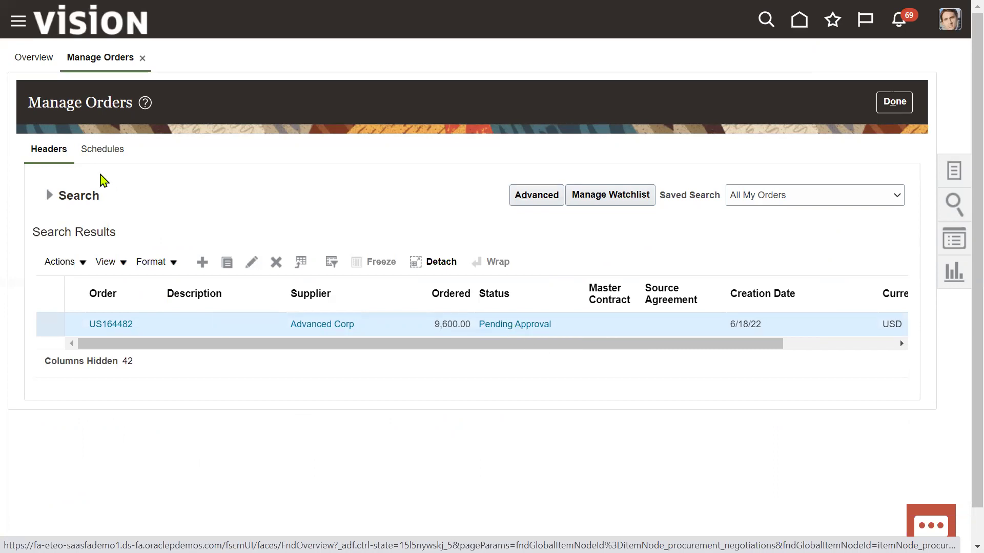
Step: Rerun the search so US164482 shows Open, then open its life cycle
click(49, 195)
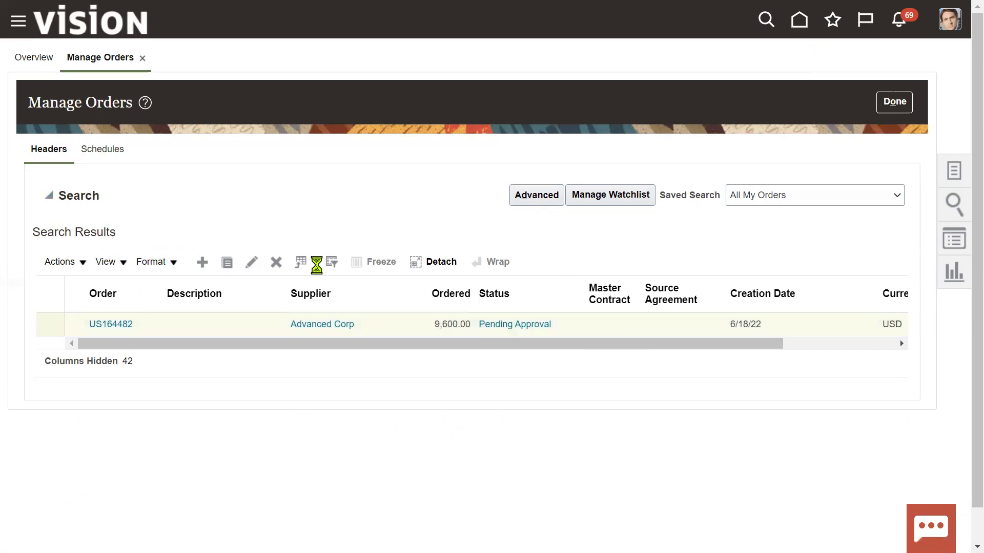
click(796, 358)
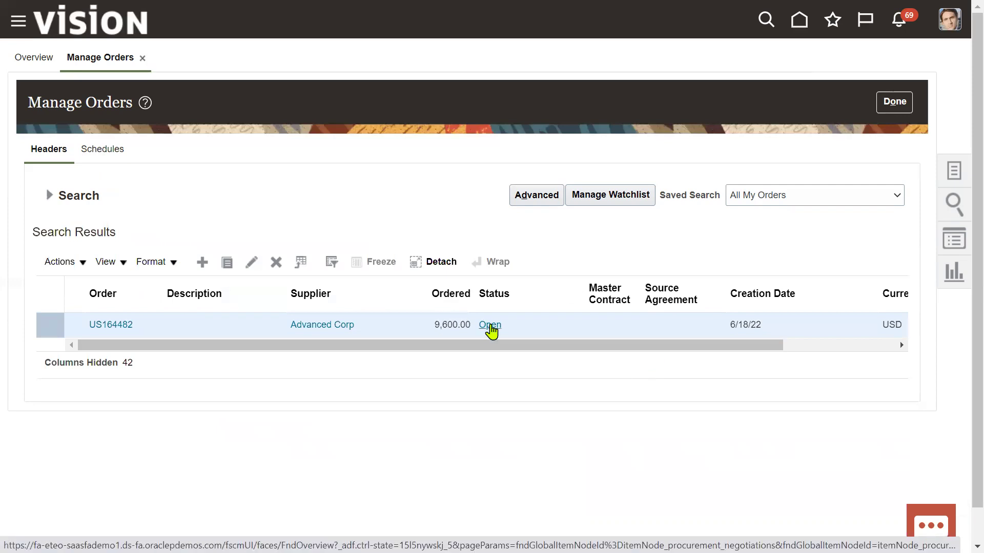
drag(790, 347, 875, 346)
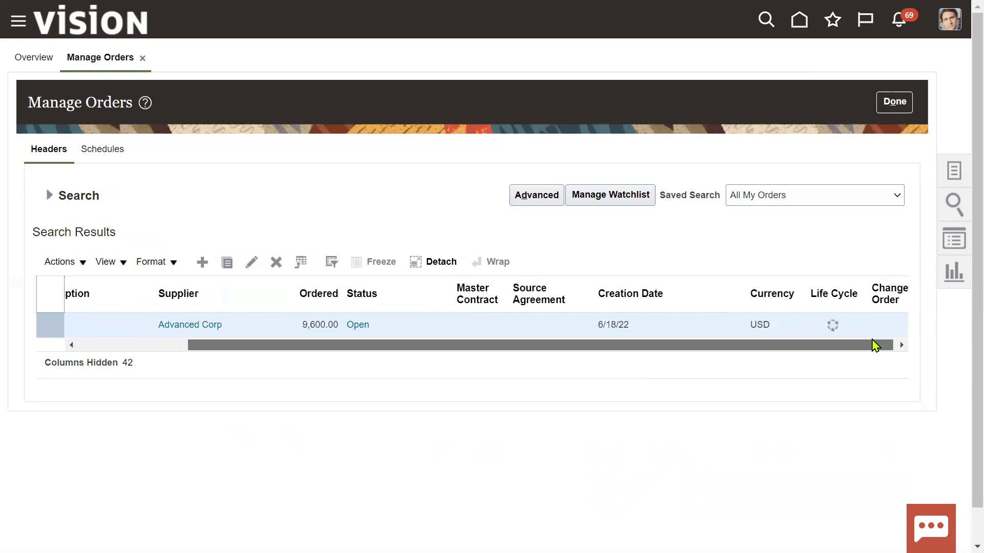
click(832, 325)
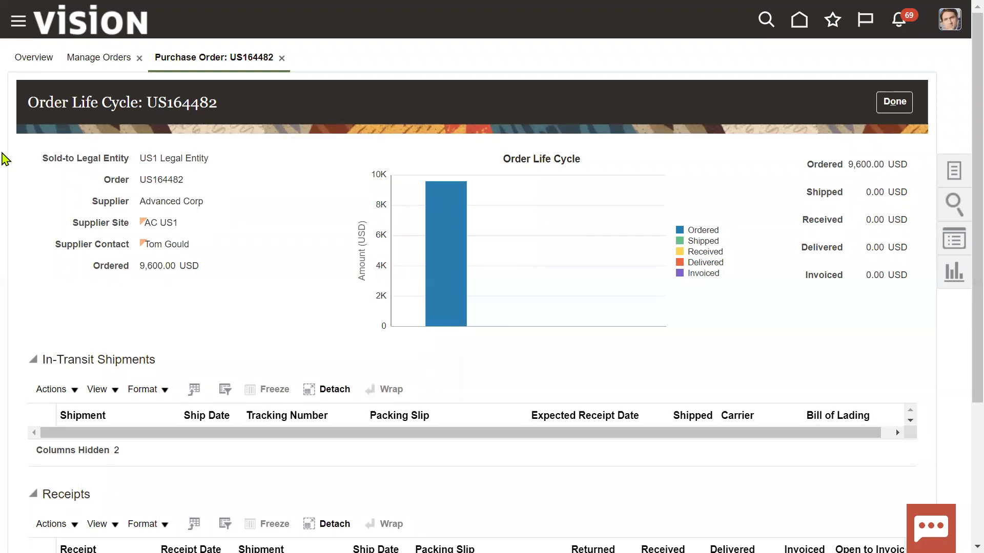
Step: Review US164482's life cycle: In-Transit Shipments and Receipts sections are empty
drag(151, 100, 225, 105)
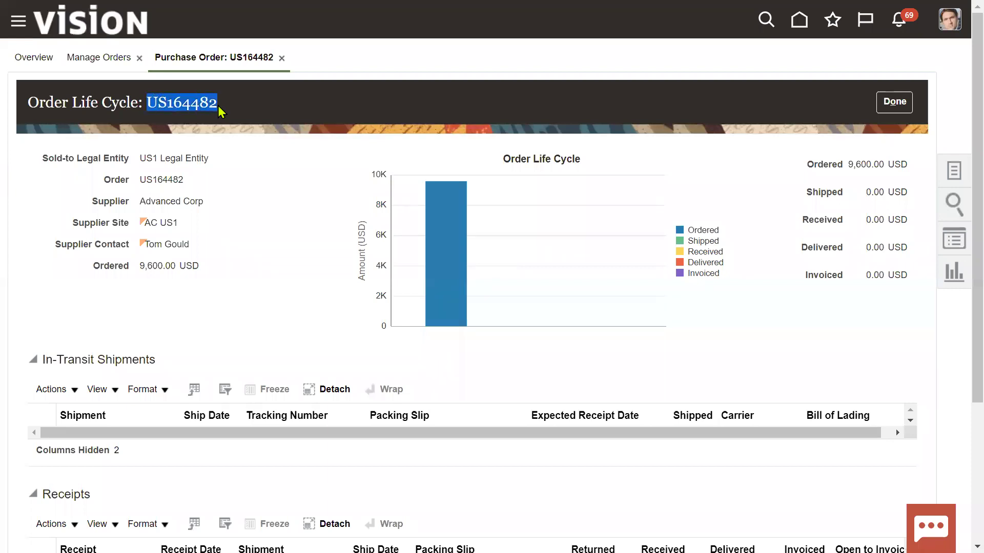
scroll(182, 307, down, 2)
scroll(181, 306, down, 3)
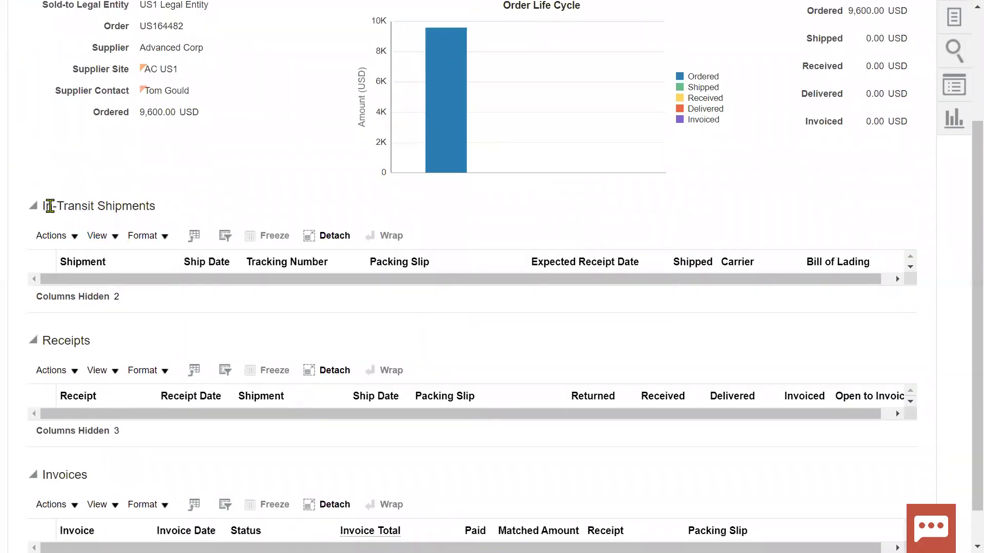
drag(46, 206, 159, 210)
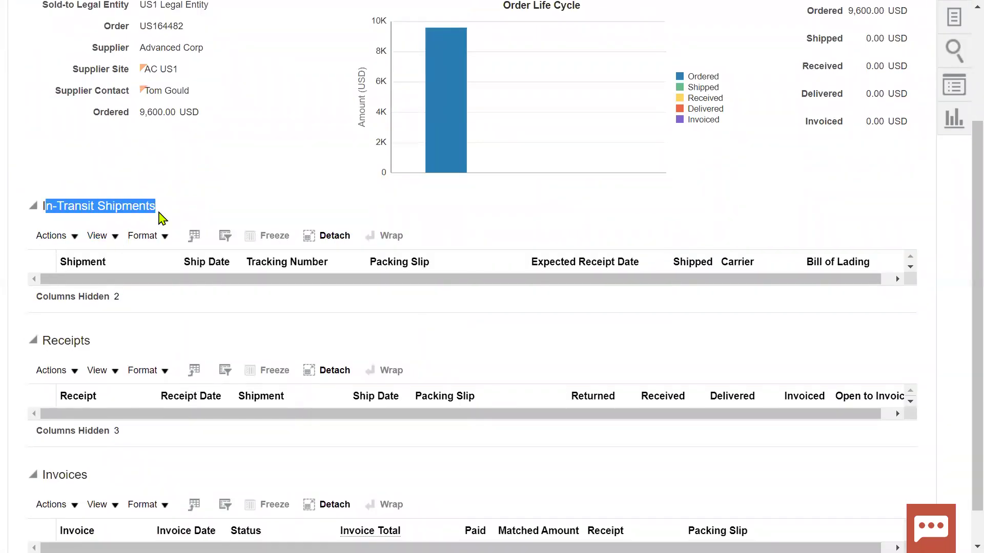
drag(49, 341, 121, 351)
scroll(118, 347, down, 1)
drag(45, 433, 90, 433)
drag(46, 299, 95, 302)
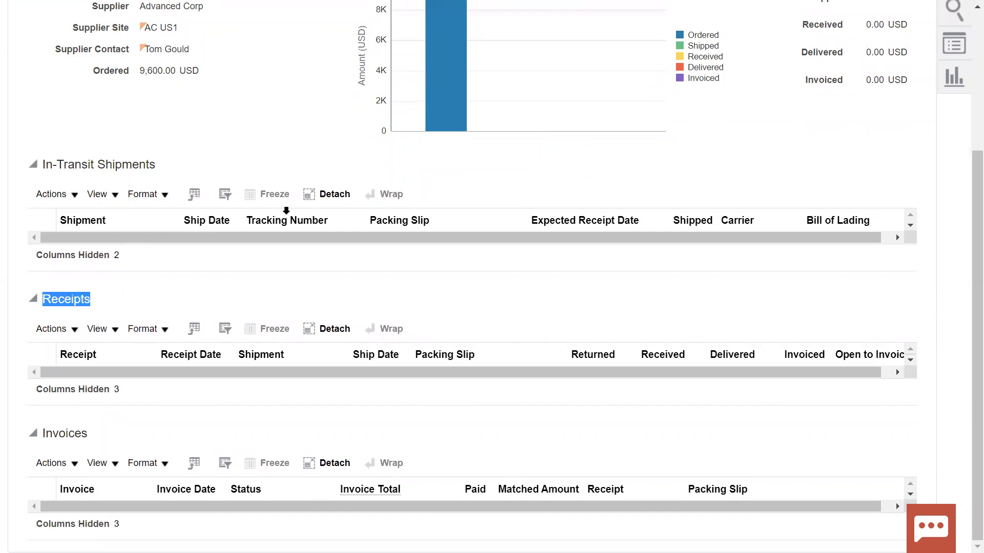
scroll(290, 210, up, 5)
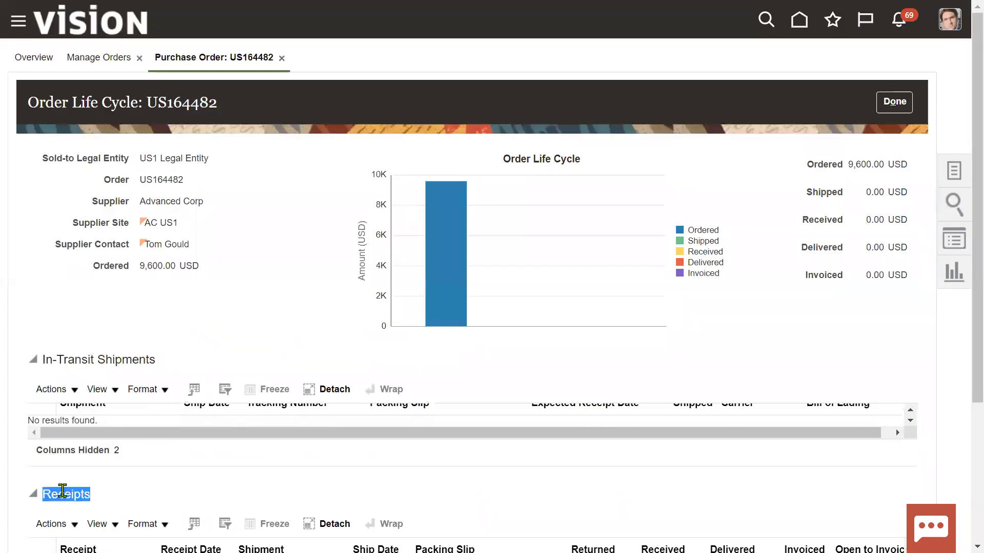
scroll(62, 491, down, 4)
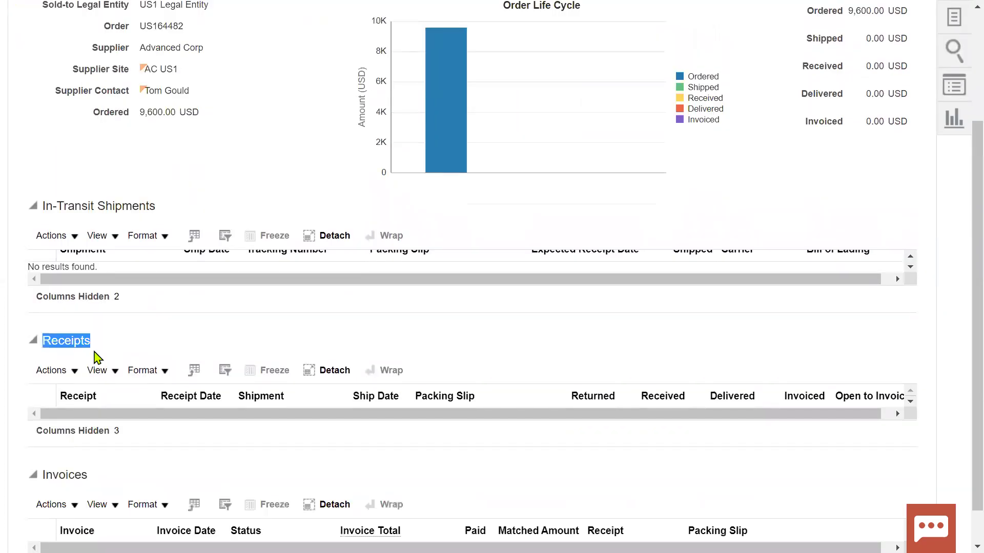
key(alt+Tab)
key(alt+Tab)
key(alt+Tab)
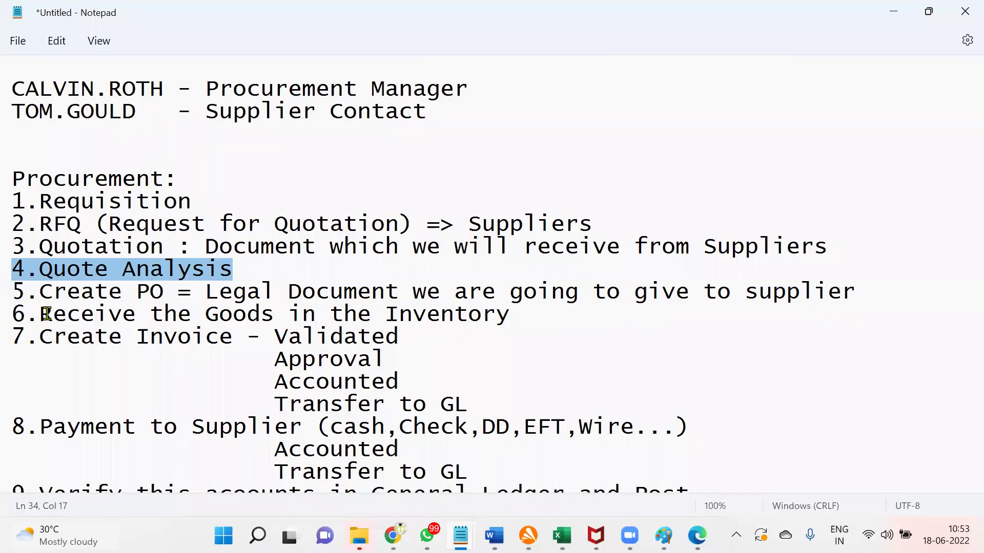
Step: Highlight Notepad steps 5 and 6 (create PO, receive goods), then close the life cycle page
drag(15, 292, 856, 294)
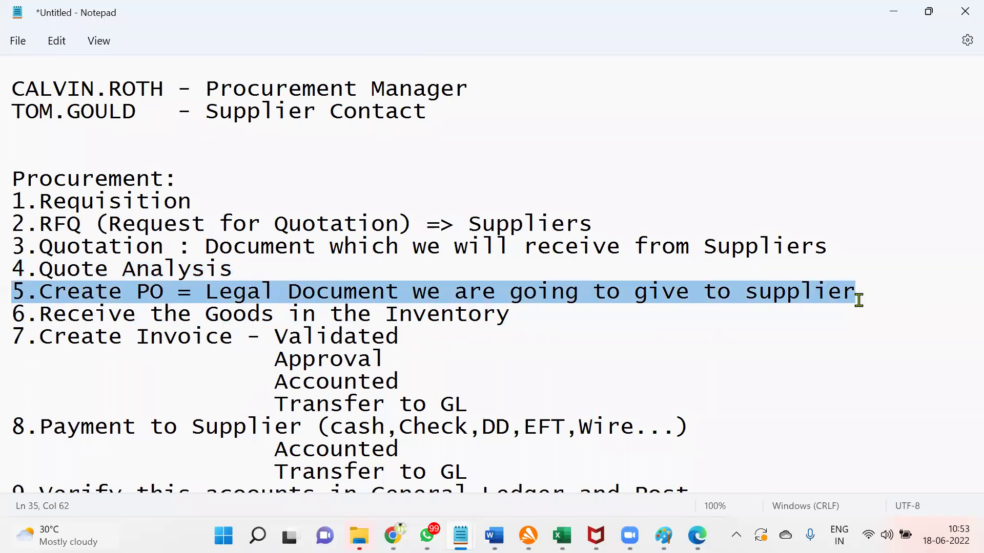
drag(17, 311, 509, 325)
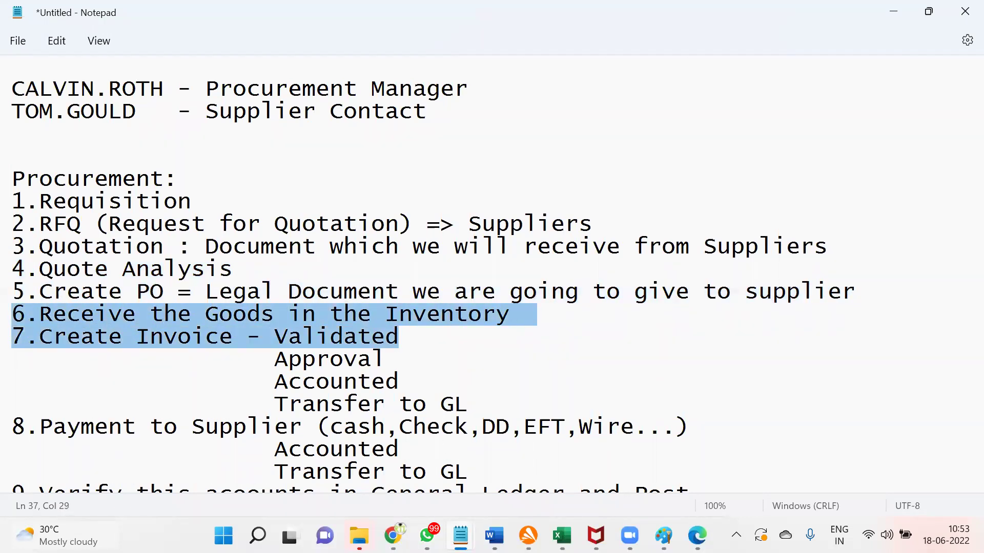
key(alt+Tab)
scroll(62, 204, up, 3)
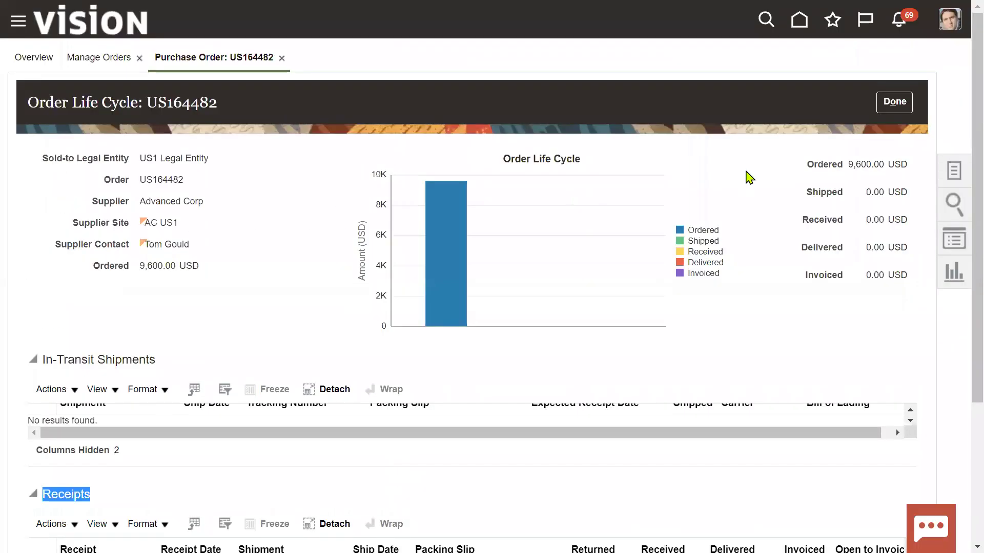
click(895, 103)
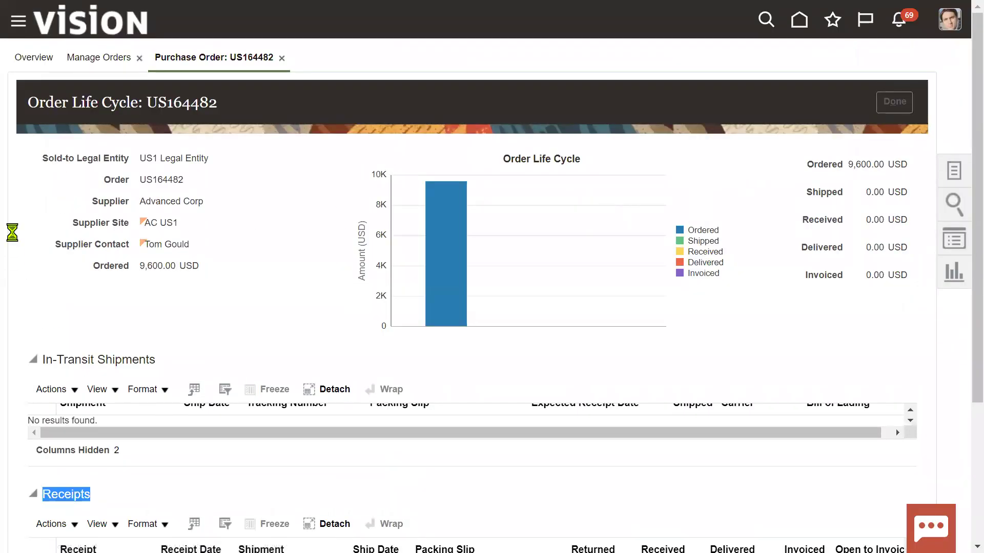
Step: Go to the Receive Items page and expand its advanced search
click(16, 24)
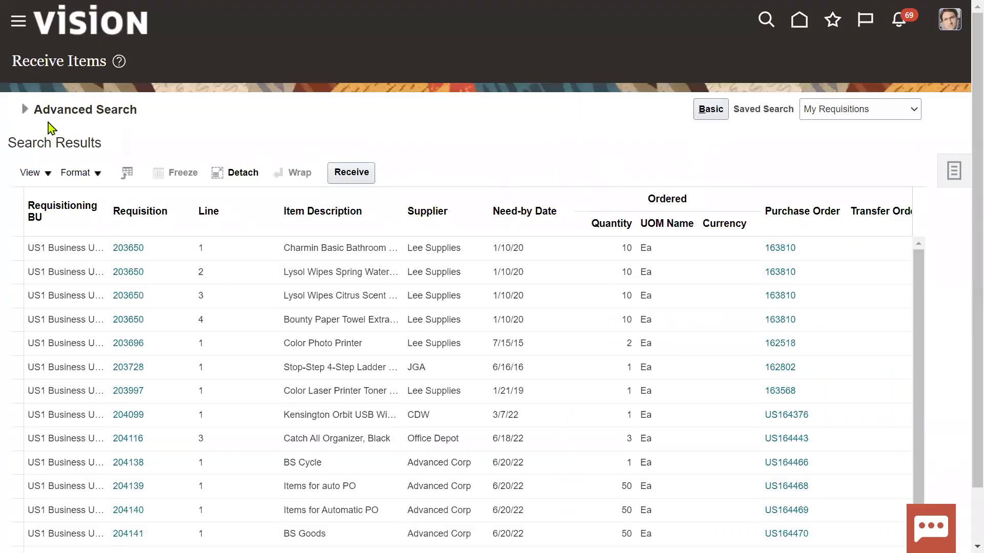
click(24, 109)
click(954, 173)
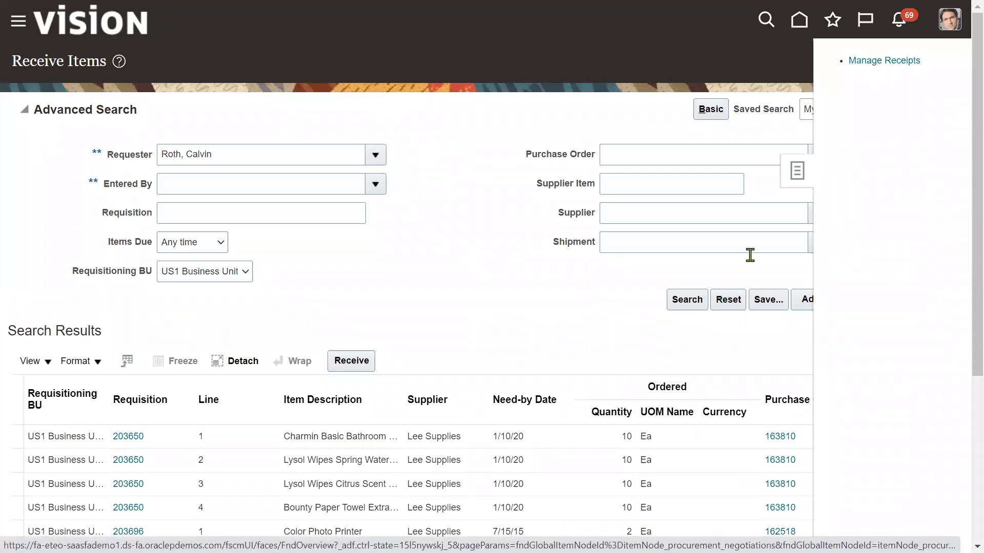
click(419, 259)
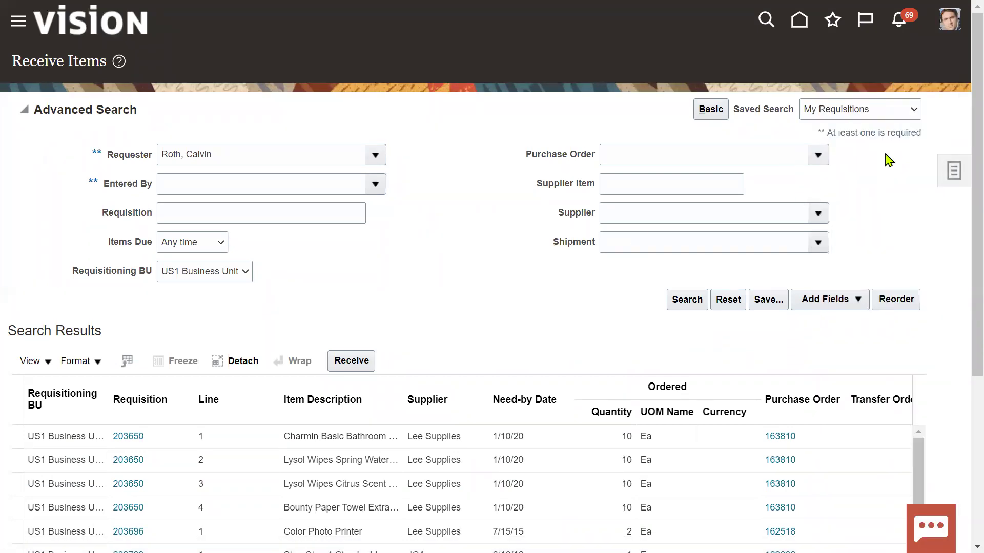
Step: Sign out of the current Procurement session
click(949, 20)
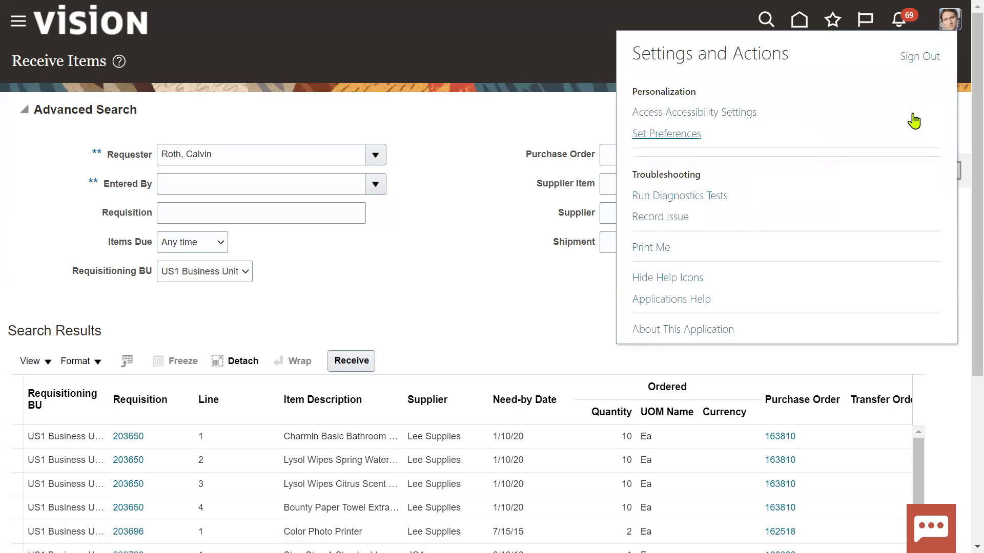
click(916, 58)
key(alt+Tab)
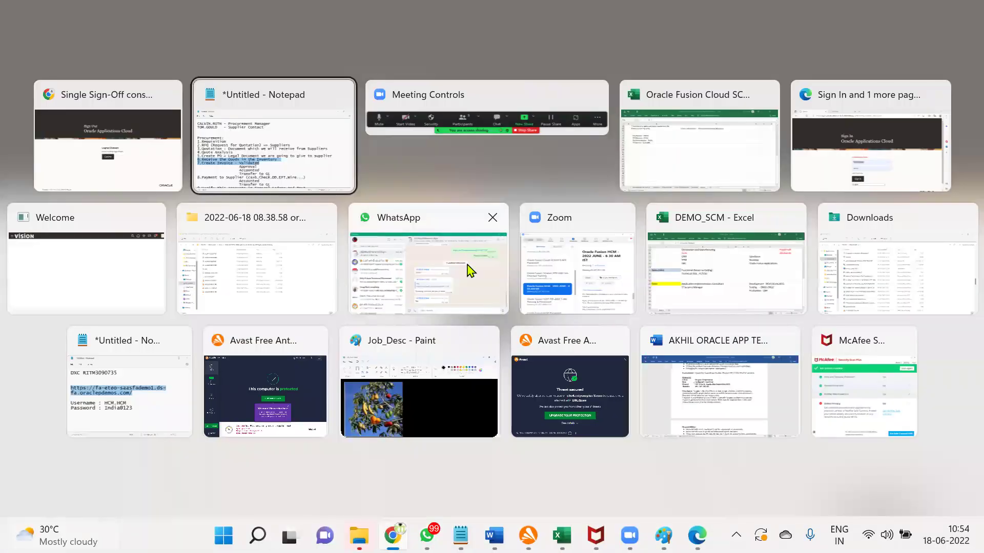
Step: Note 'SCM_IMPL - Inventory Receving' in Notepad, then confirm the sign-out
click(148, 125)
text(SCM_IMPL)
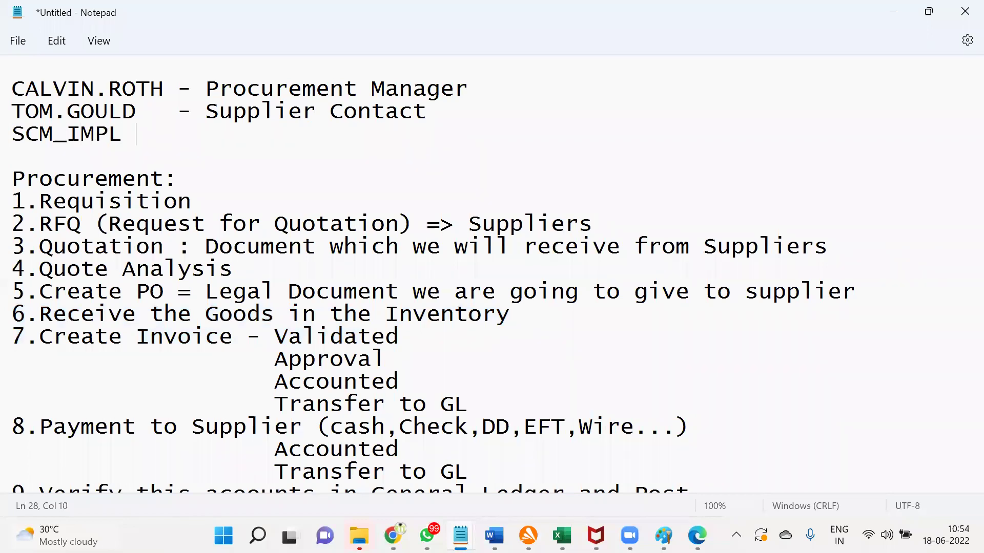
text(    - Inventory Receving)
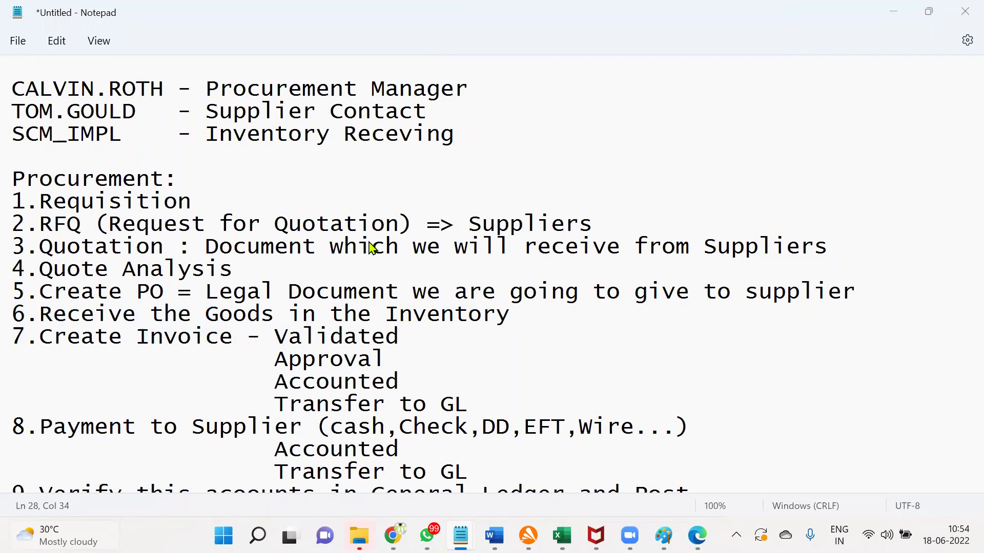
key(alt+Tab)
click(517, 334)
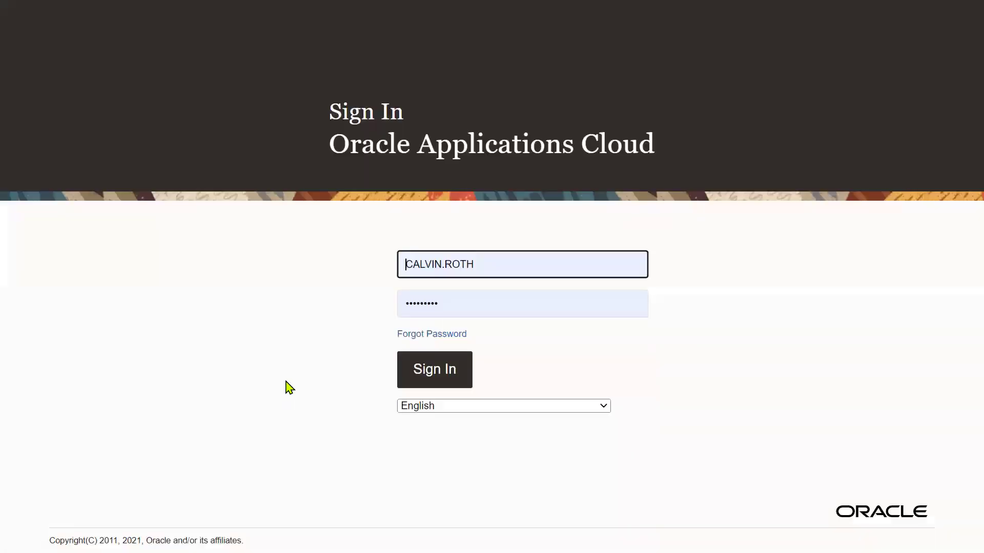
Step: Attempt to sign in as SCM_IMPL, which fails, then start entering HCM.HCM as the username
text(SCM)
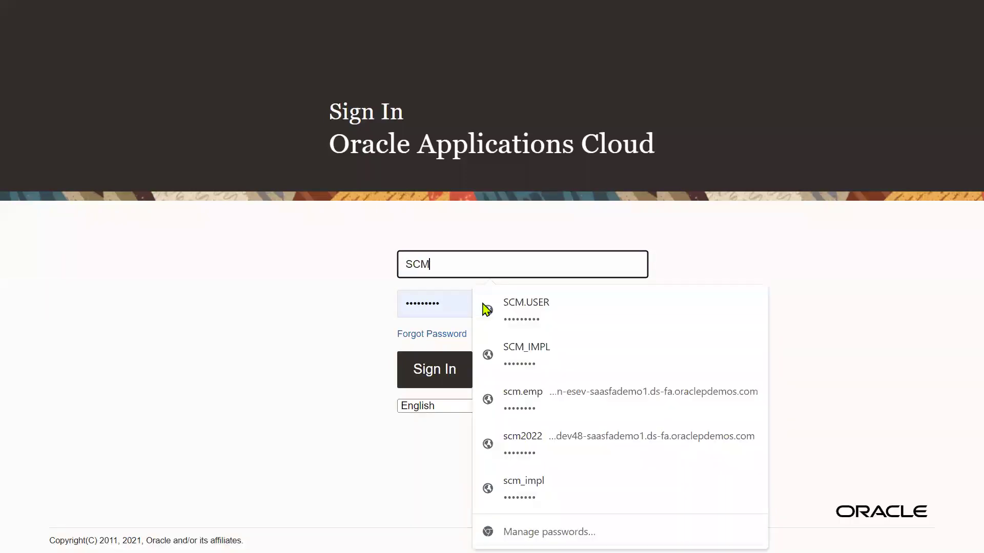
text(_IMPL)
key(Tab)
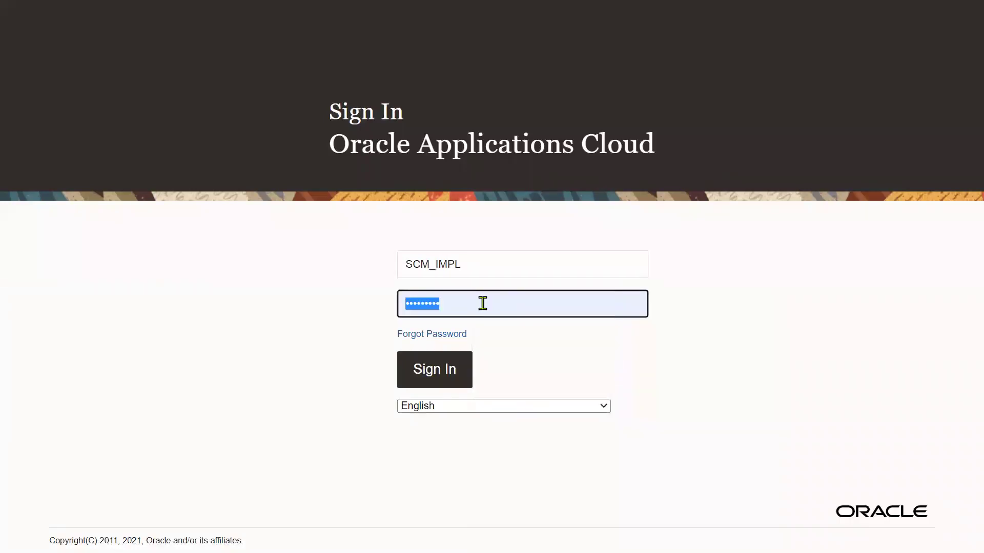
text(•••)
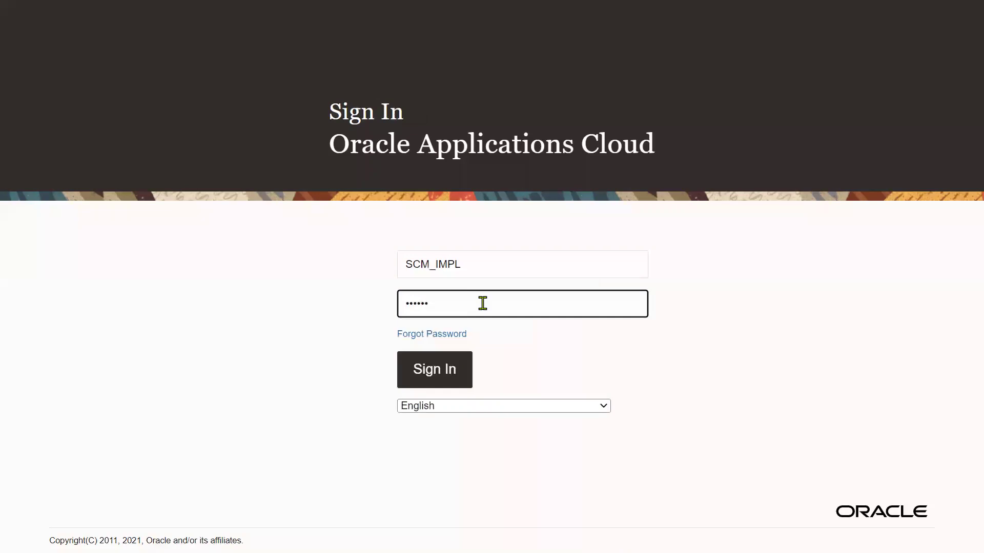
text(•••)
key(ctrl+a)
text(•••••••••)
key(Return)
key(ctrl+a)
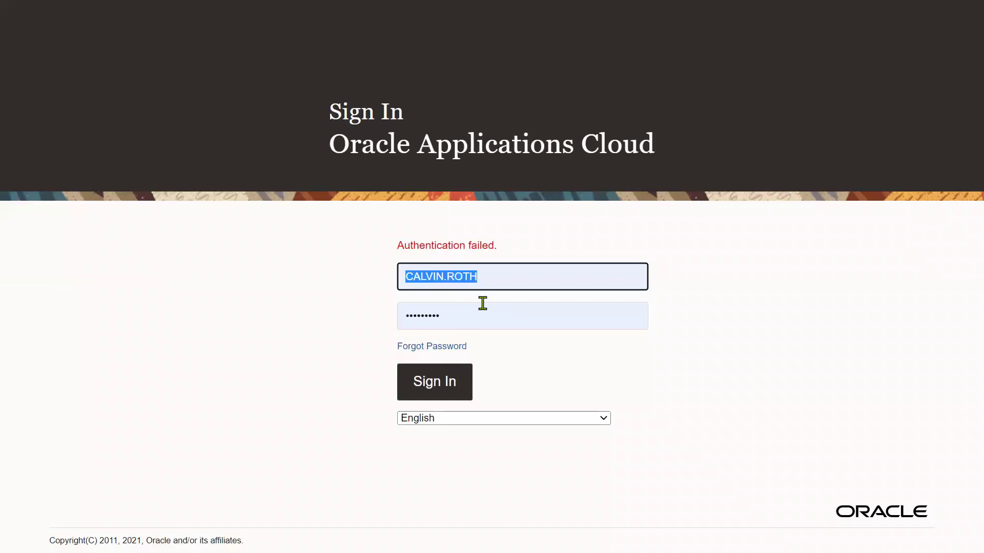
text(HCM.HCM)
Step: Sign in with the saved account and open the Security Console from the Navigator's Tools group
click(518, 330)
click(434, 383)
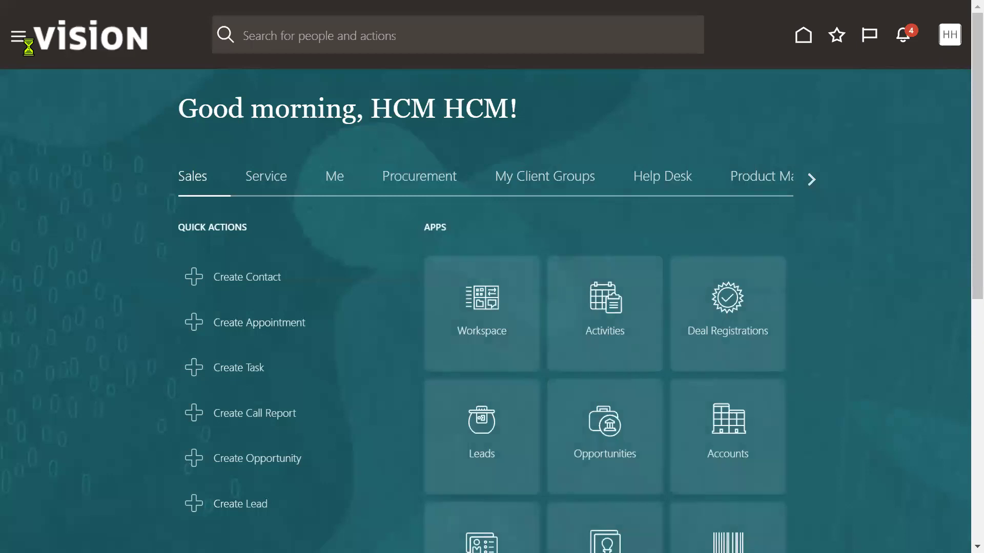
click(19, 38)
scroll(18, 300, down, 5)
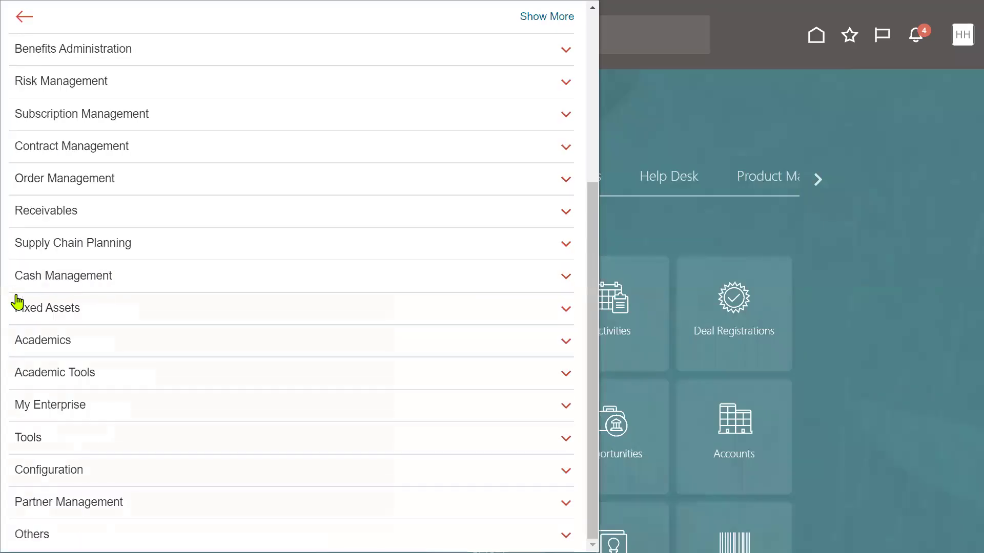
click(59, 439)
scroll(297, 382, down, 4)
click(278, 334)
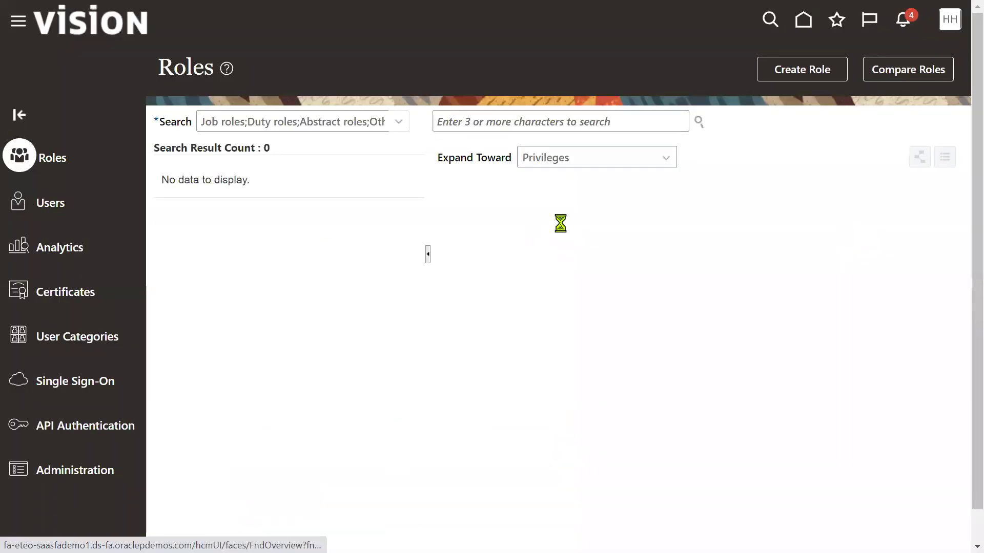
Step: Search user accounts for 'SCM_' and open the SCM_IMPL account
click(564, 125)
text(SCM_IMP)
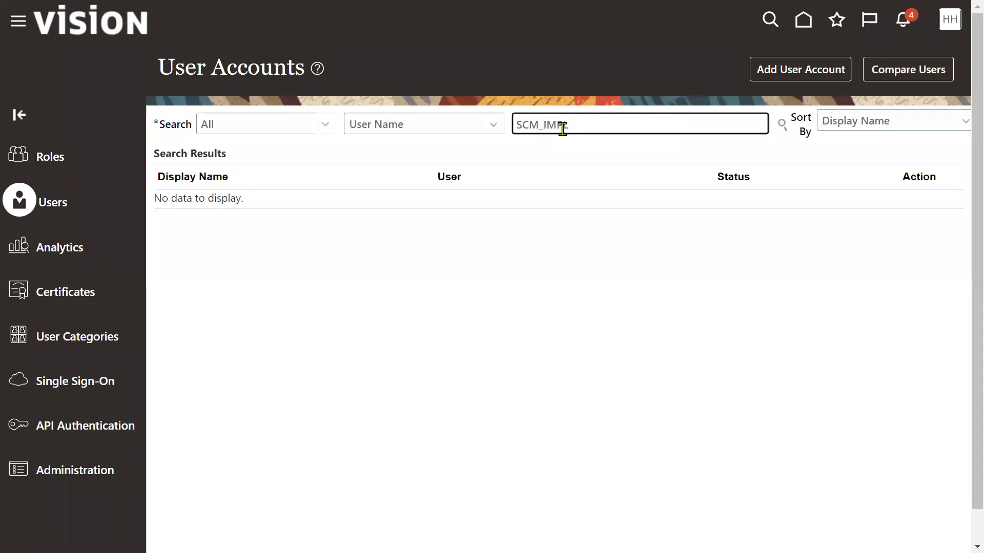
key(Return)
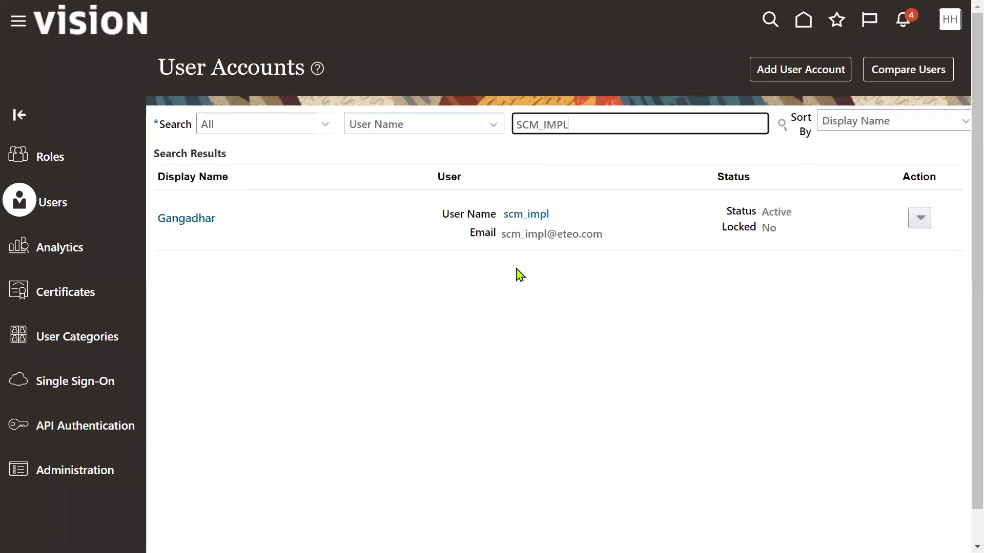
click(526, 214)
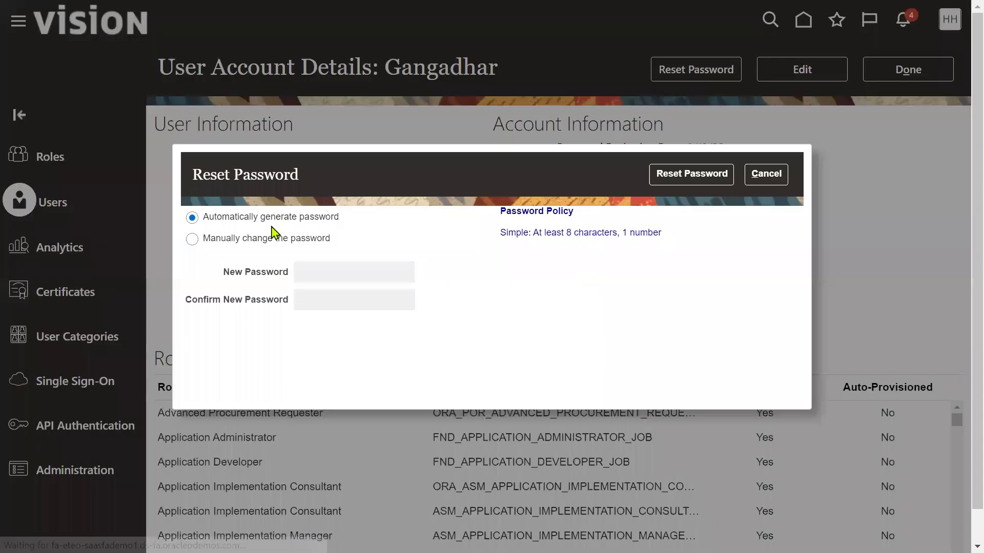
Step: Manually reset the SCM_IMPL password to a new one and return to the user list
click(275, 244)
click(338, 270)
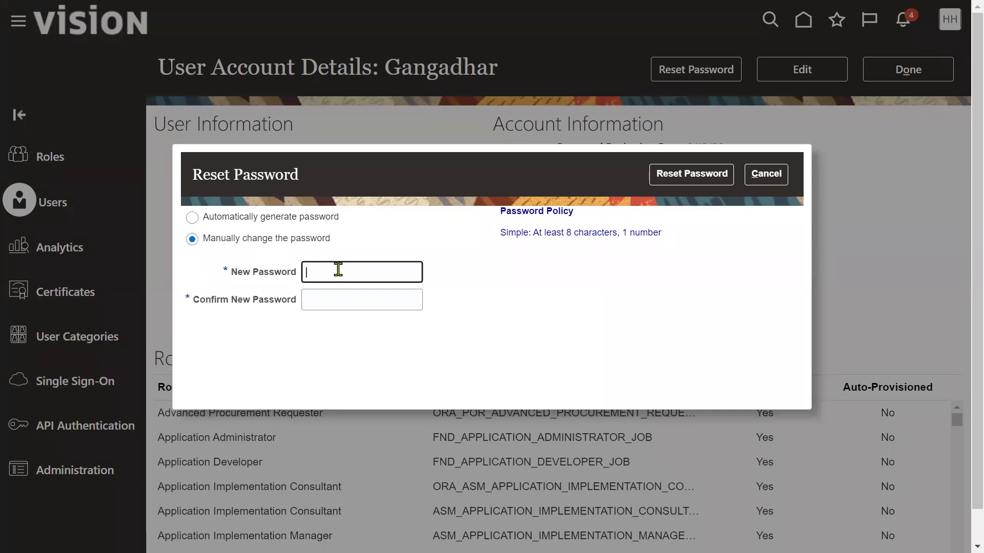
key(Tab)
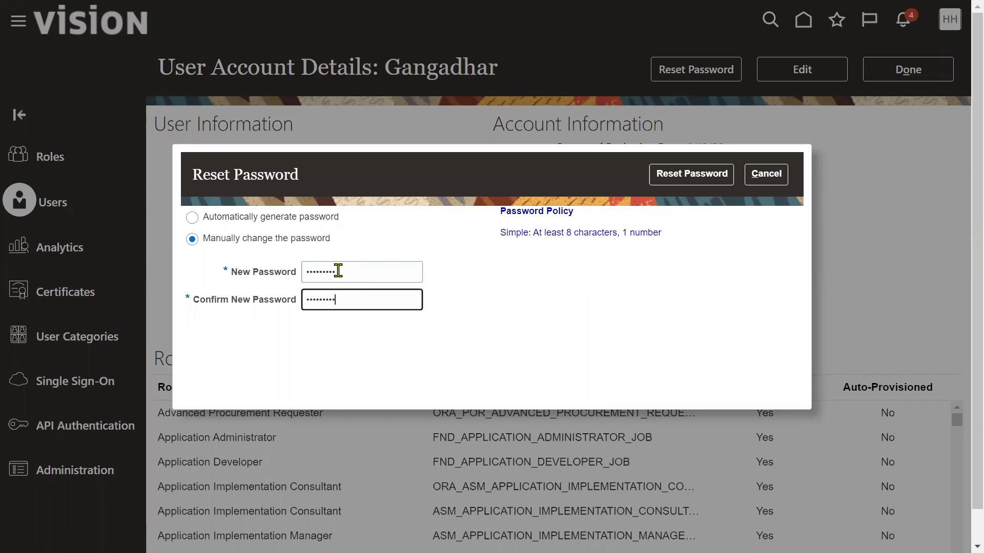
click(716, 182)
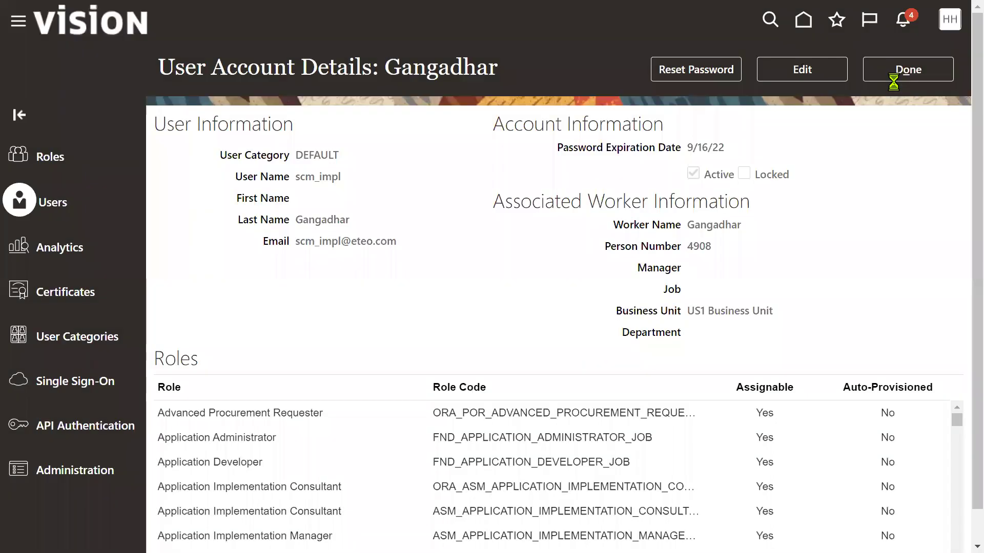
click(892, 71)
click(948, 20)
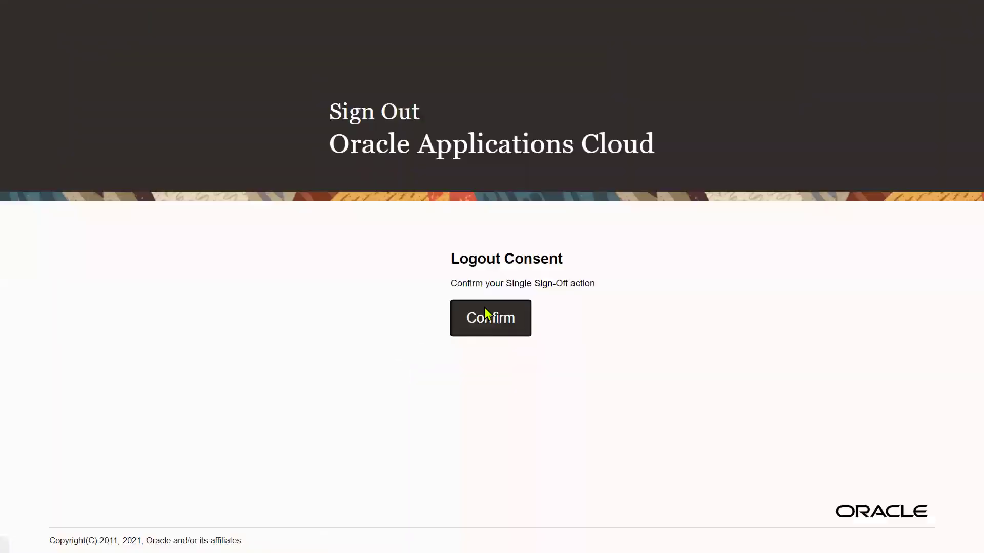
Step: Sign out, sign back in as SCM_IMPL with the new password, and let Chrome update it
click(487, 314)
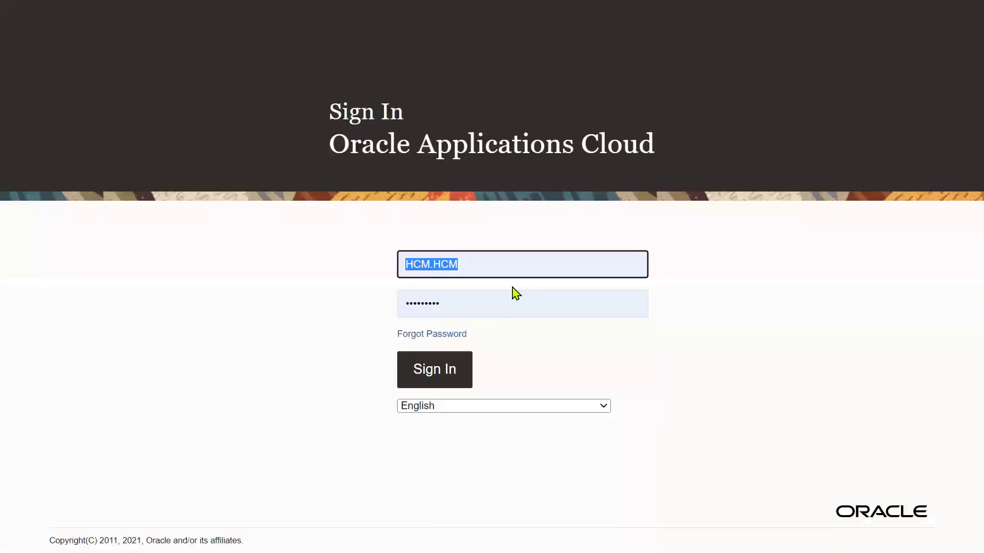
text(SCM_IMPL)
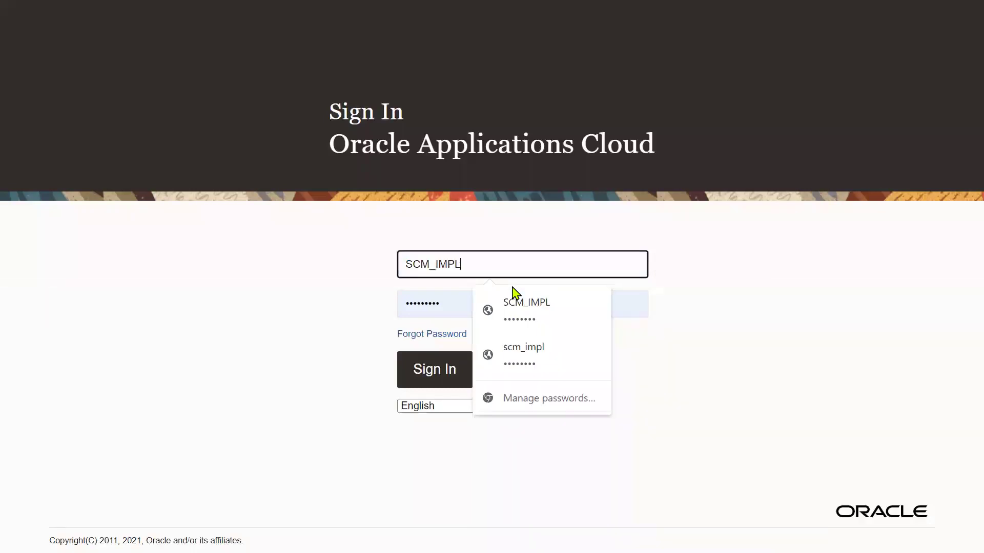
key(Tab)
text(•••)
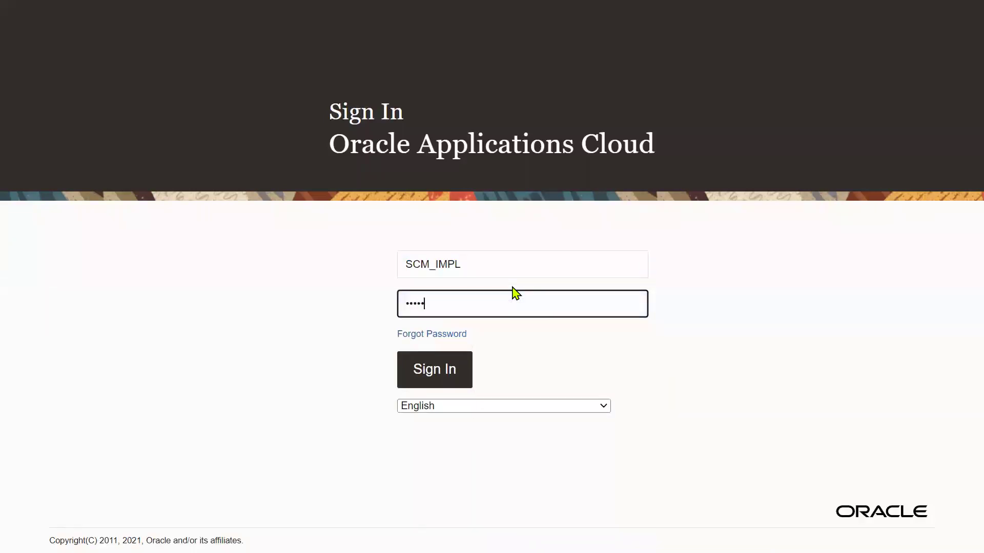
click(451, 370)
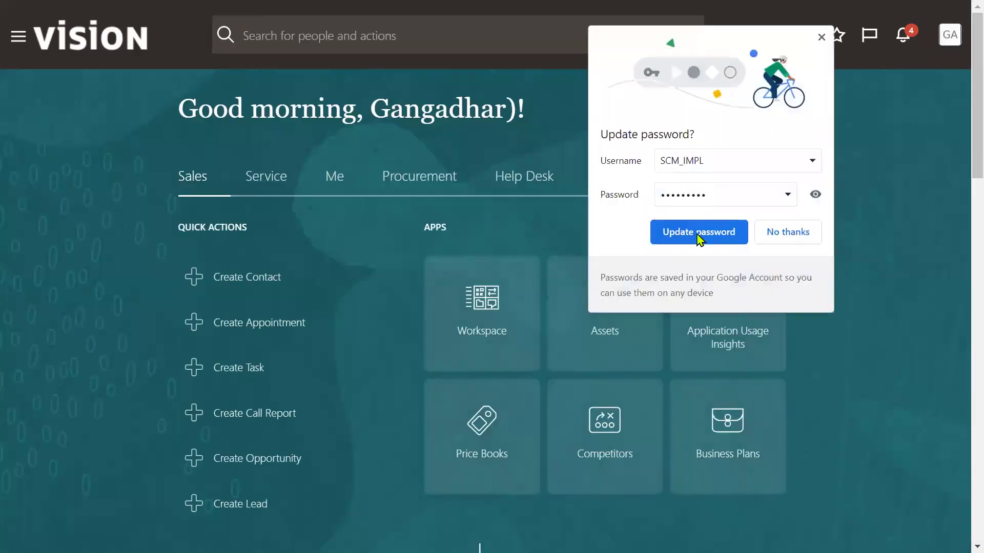
click(699, 236)
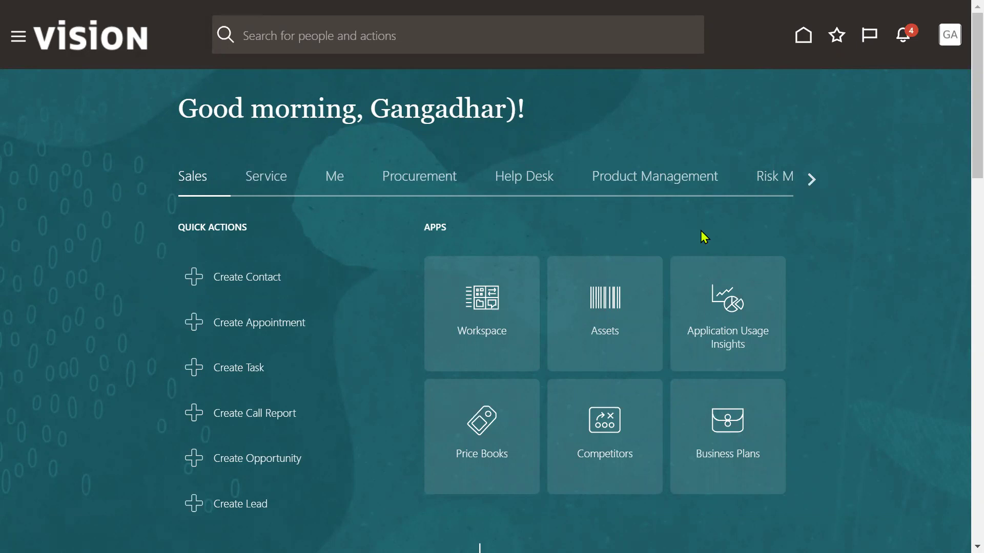
Step: Open the Inventory Management work area and its Manage Item Quantities task
click(14, 39)
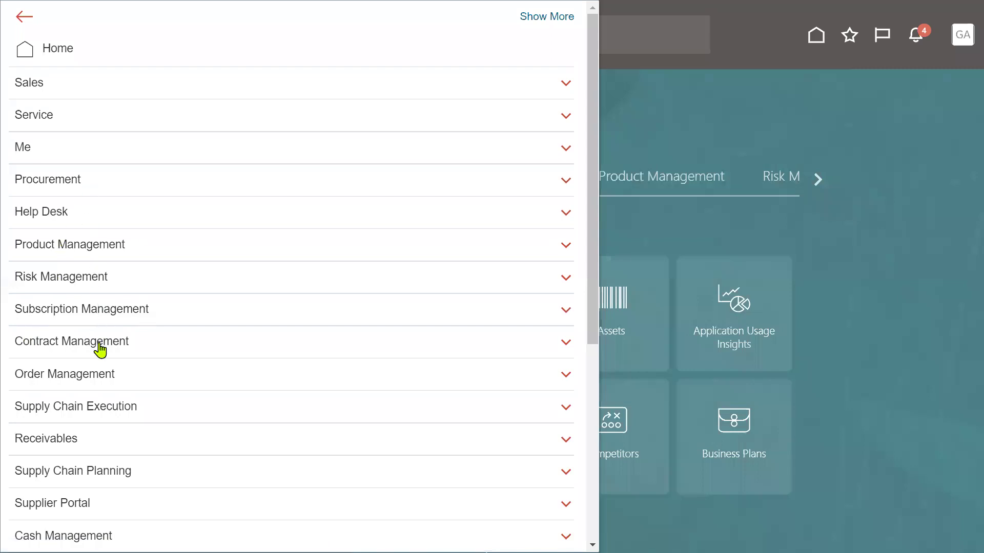
click(97, 407)
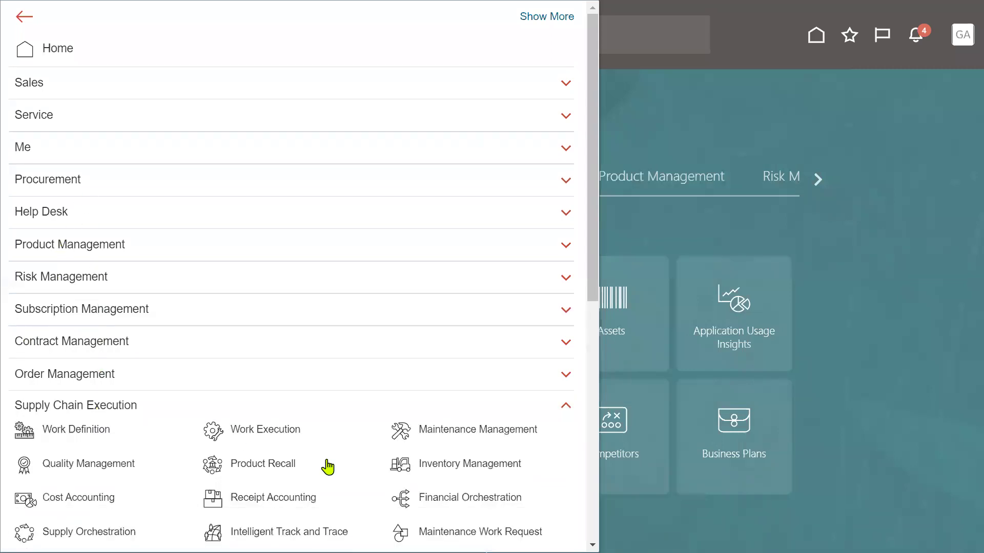
click(466, 467)
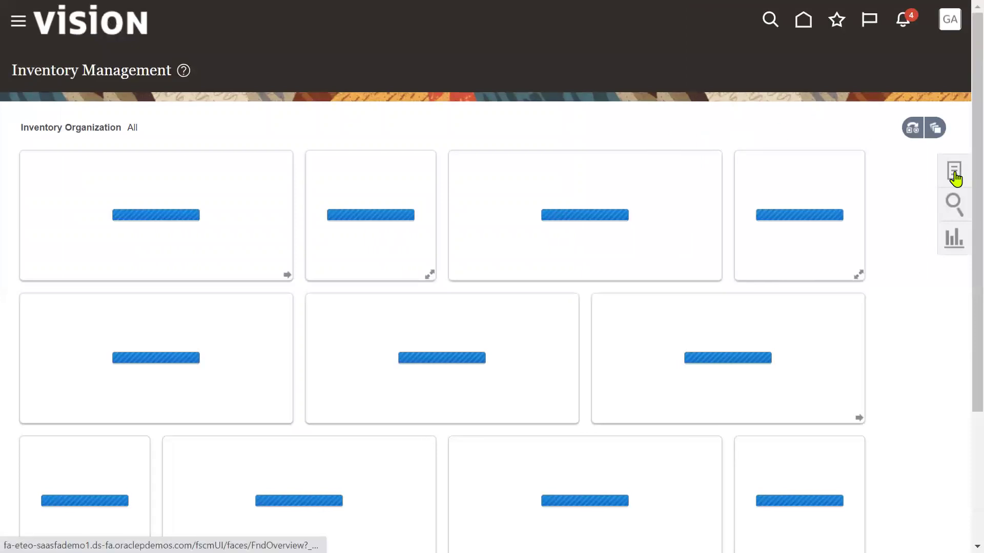
click(952, 174)
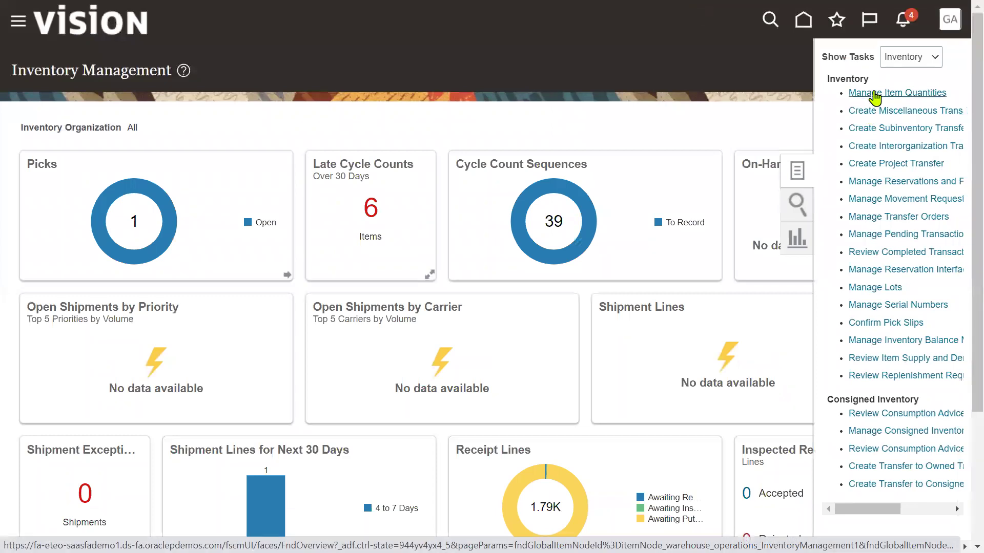
click(875, 94)
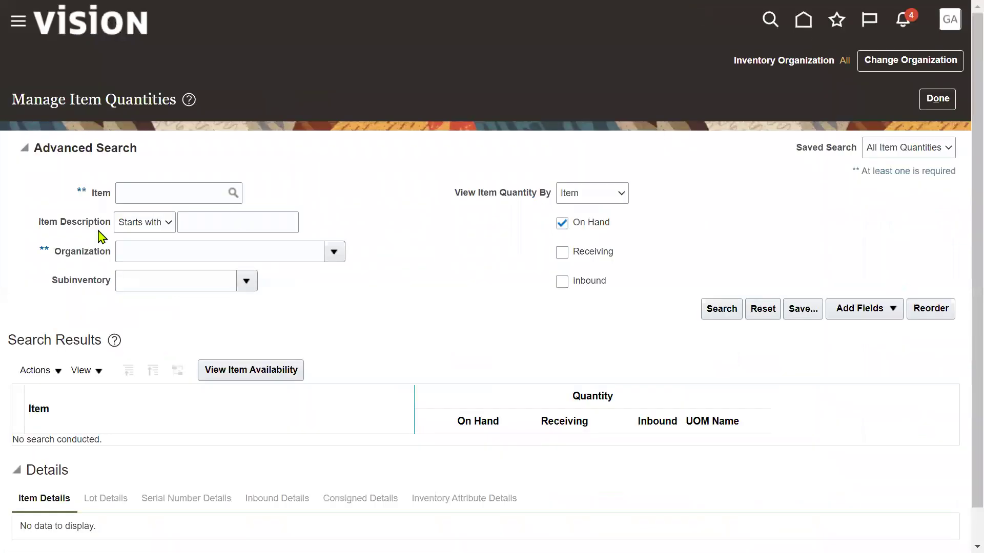
Step: Change the inventory organization to 001 Seattle
click(869, 61)
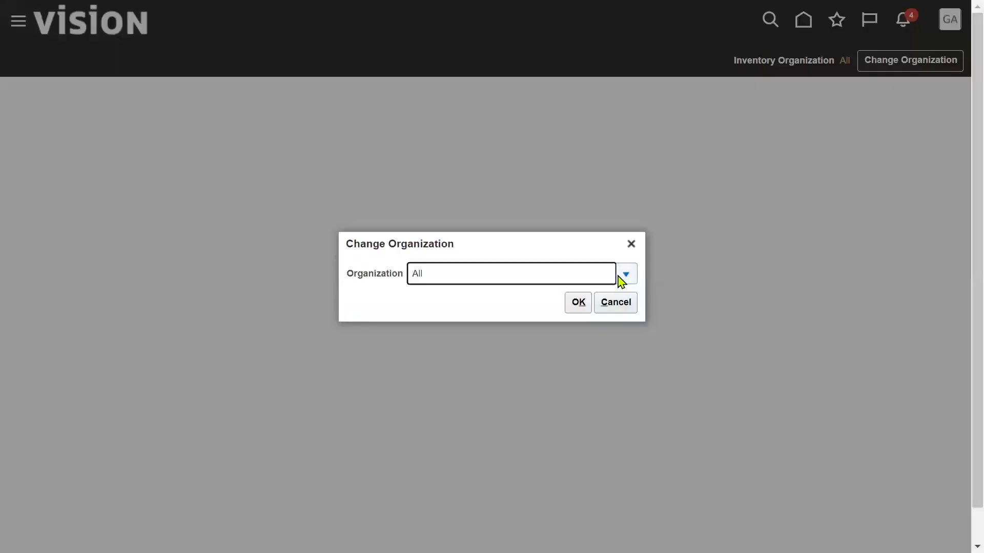
click(624, 279)
click(442, 324)
click(580, 308)
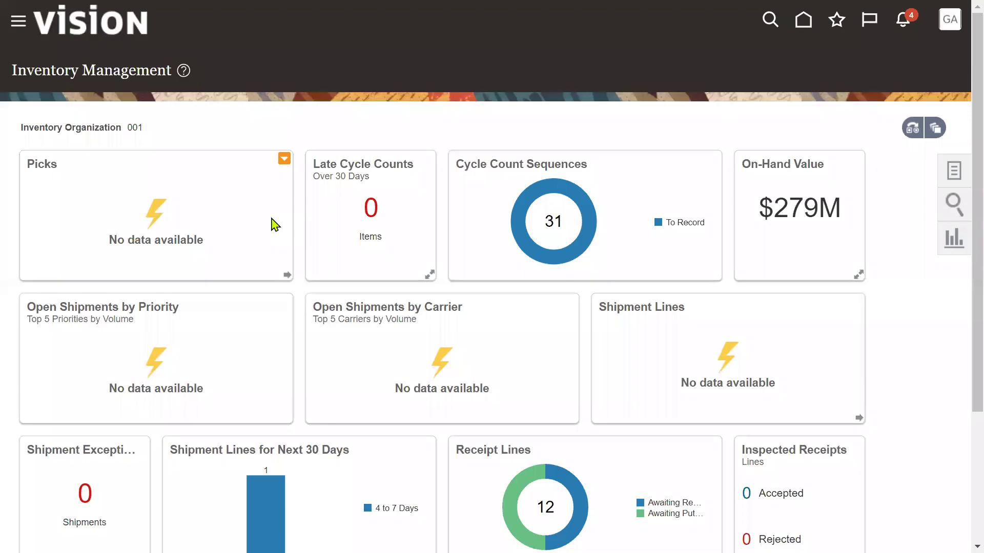
Step: Look up item AS85000's quantities, showing 20 Ea on hand, then close the page
click(945, 179)
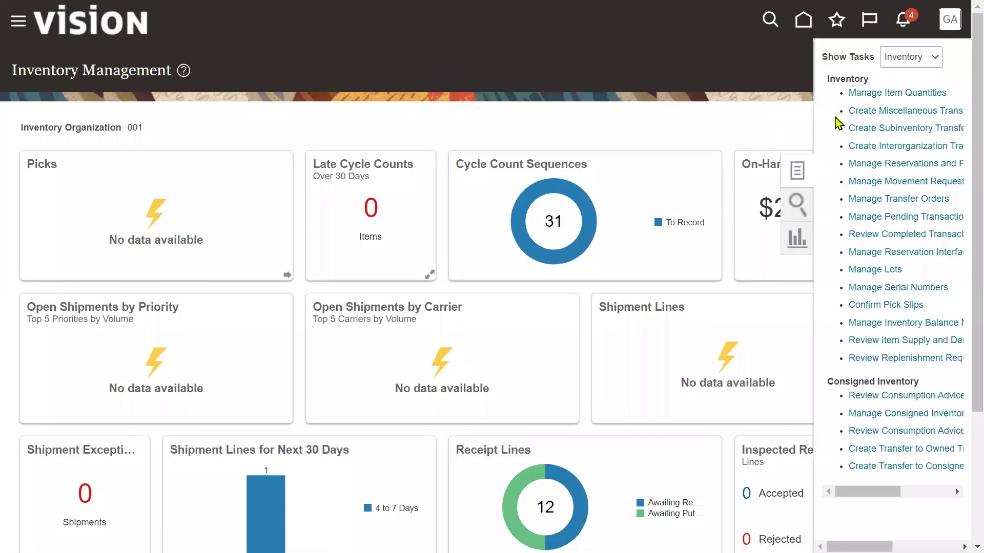
click(866, 93)
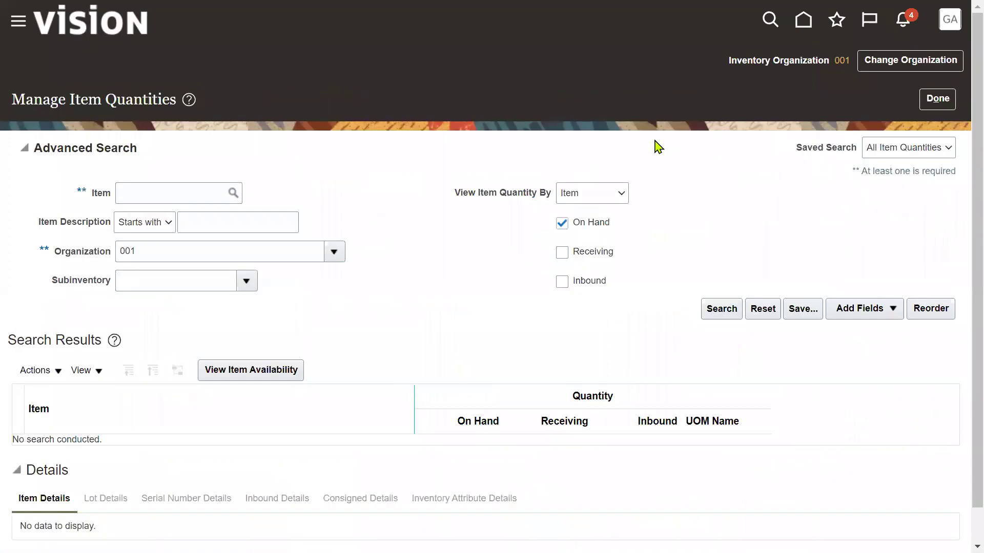
click(170, 195)
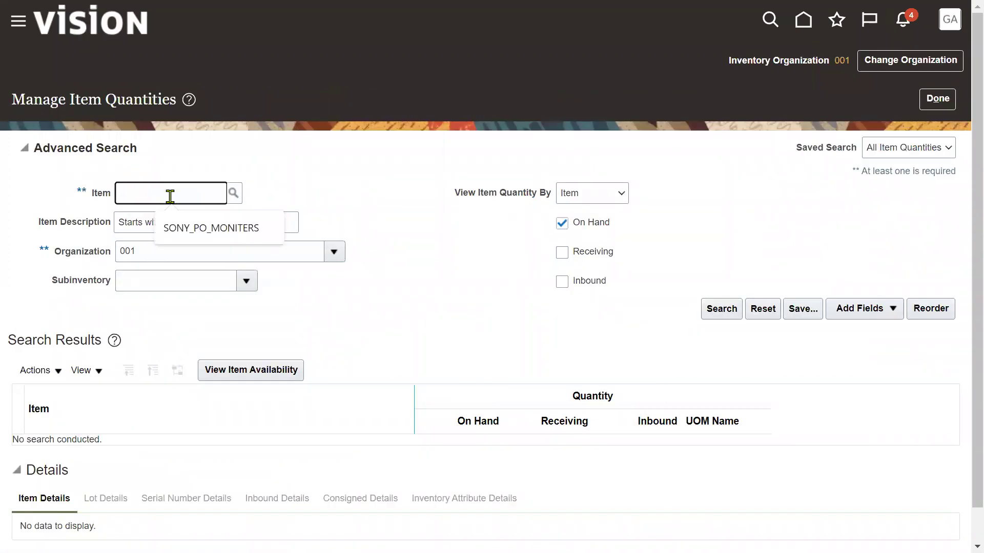
text(AS850)
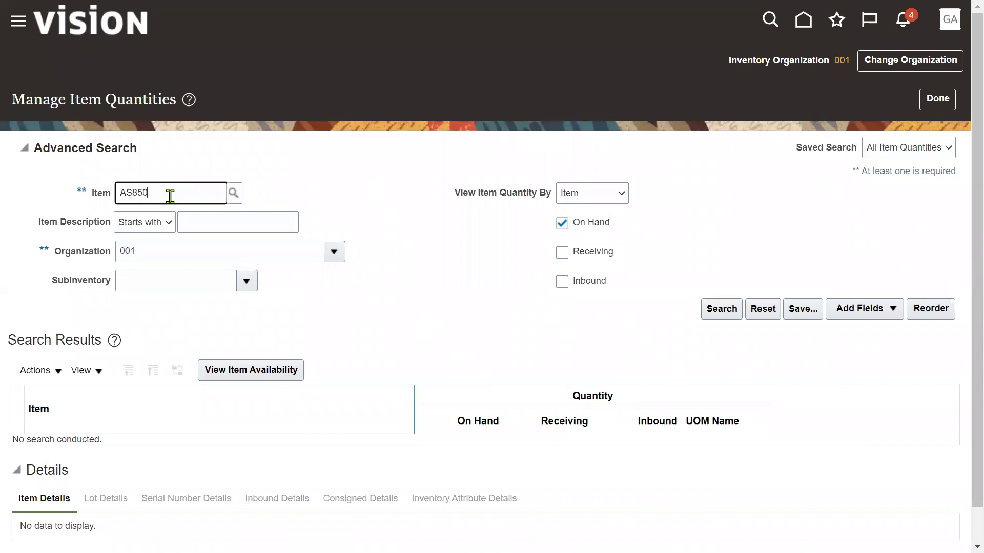
click(728, 309)
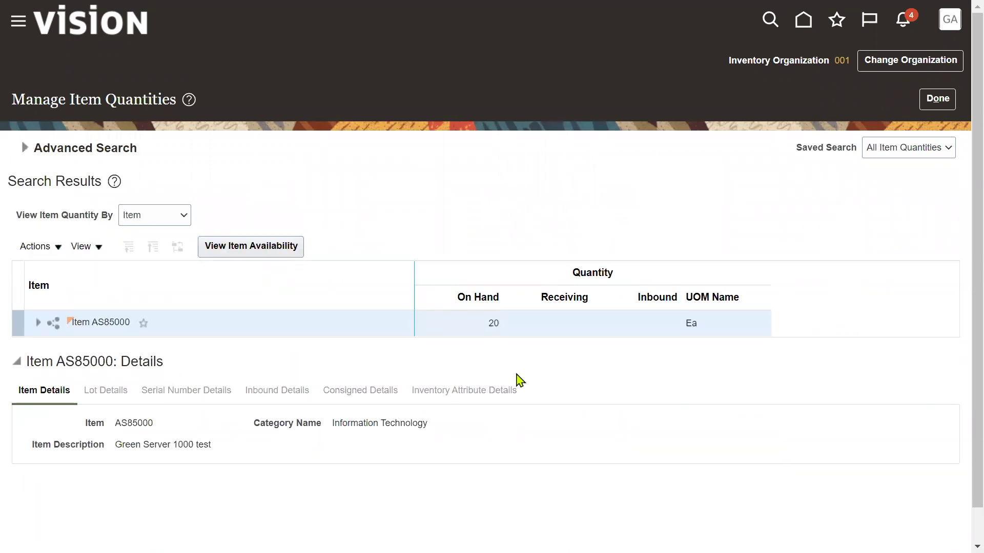
click(938, 99)
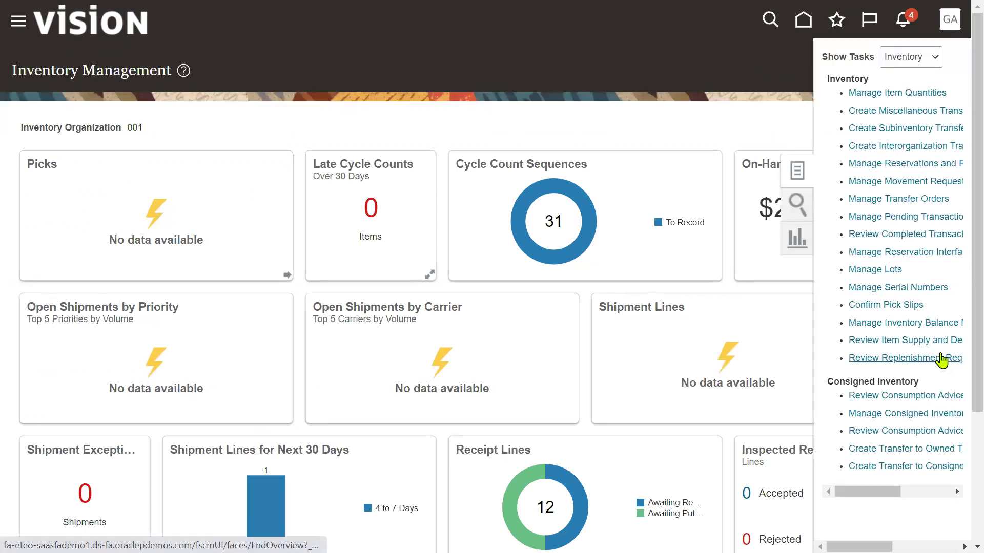
Step: Open Receive Expected Shipments from the Receipts tasks and put the cursor in Purchase Order
click(918, 57)
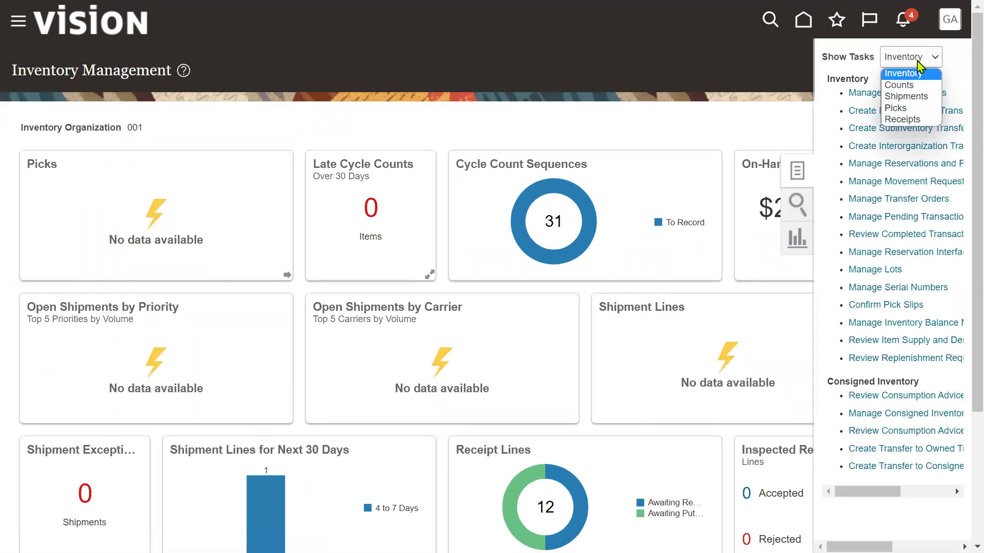
click(907, 119)
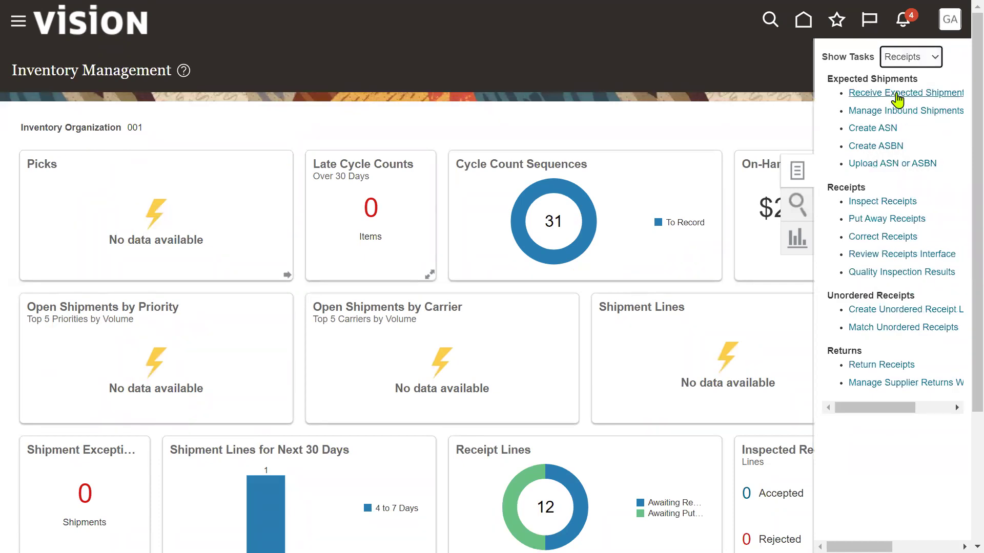
click(896, 94)
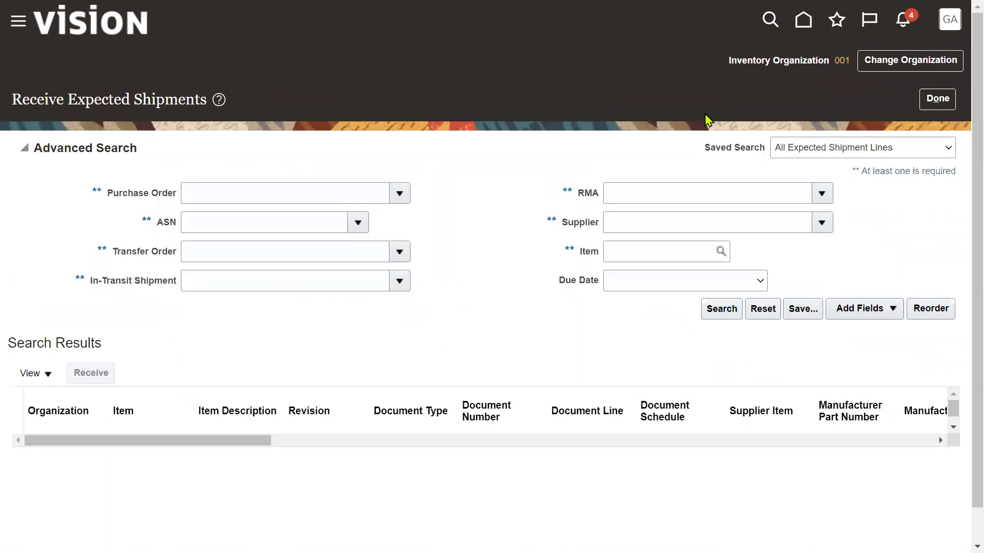
click(285, 197)
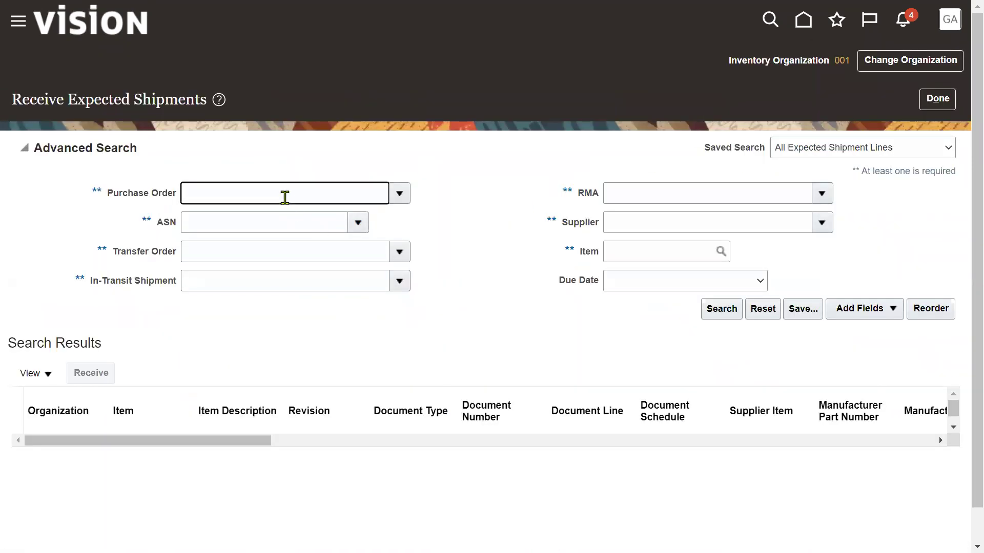
key(alt+Tab)
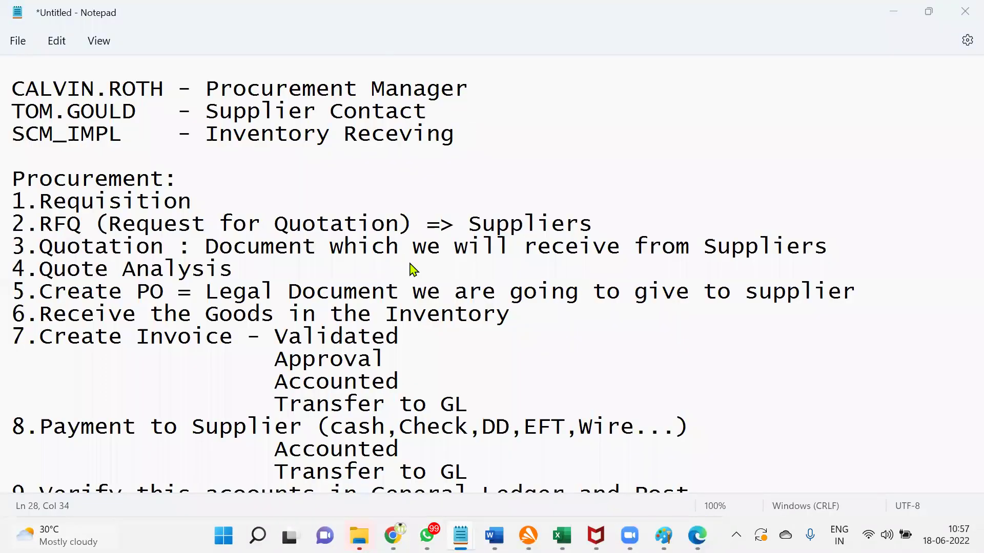
Step: Copy PO number US164482 from cell B35 in the Excel workbook
key(alt+Tab)
key(alt+Tab)
key(alt+Tab)
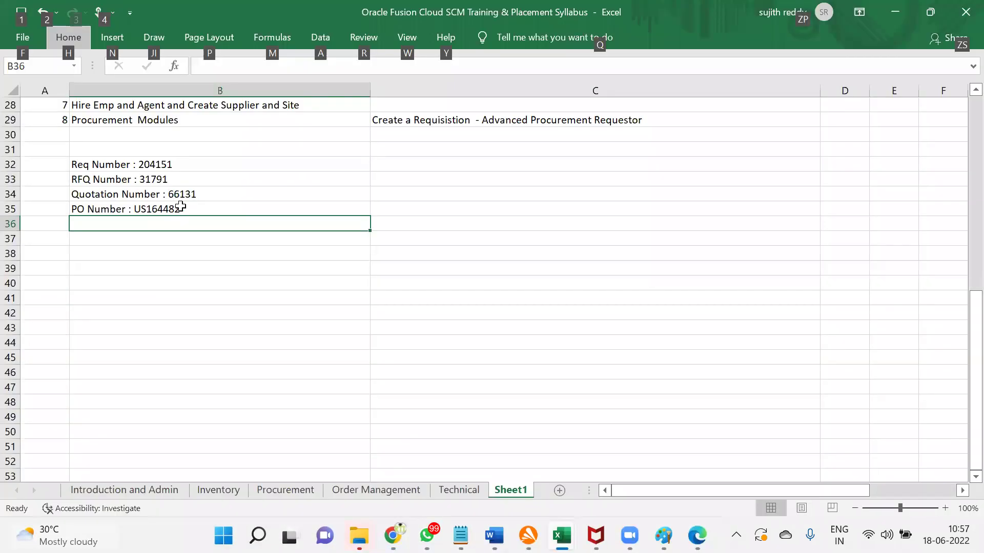
double_click(181, 206)
drag(134, 209, 179, 210)
key(ctrl+c)
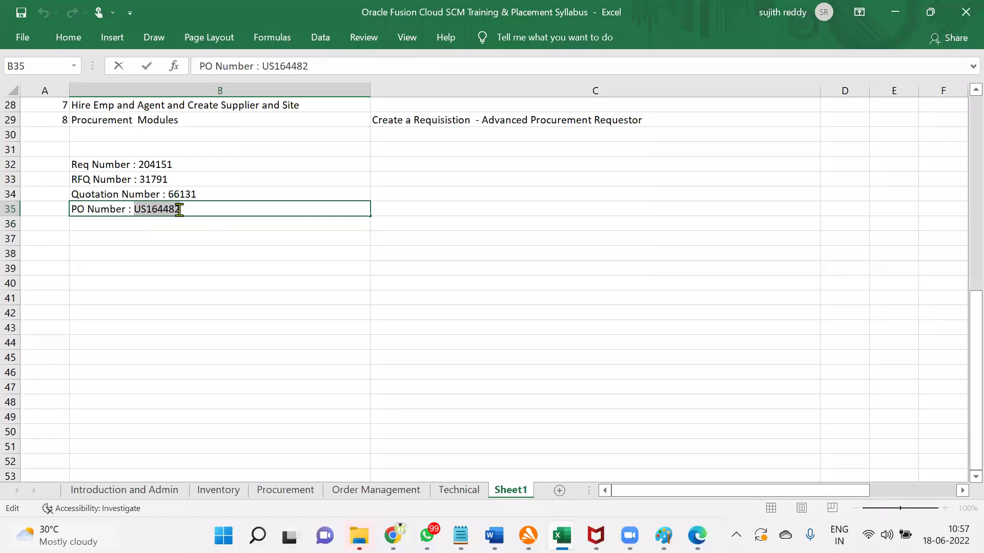
click(221, 228)
Step: Search expected shipments for purchase order US164482
key(alt+Tab)
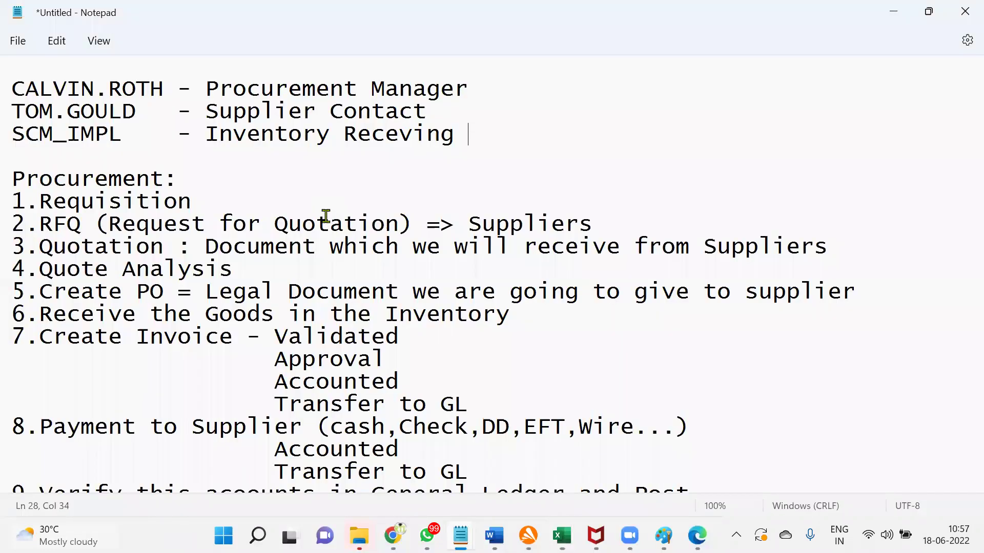
key(alt+Tab)
key(Tab)
key(ctrl+v)
click(721, 309)
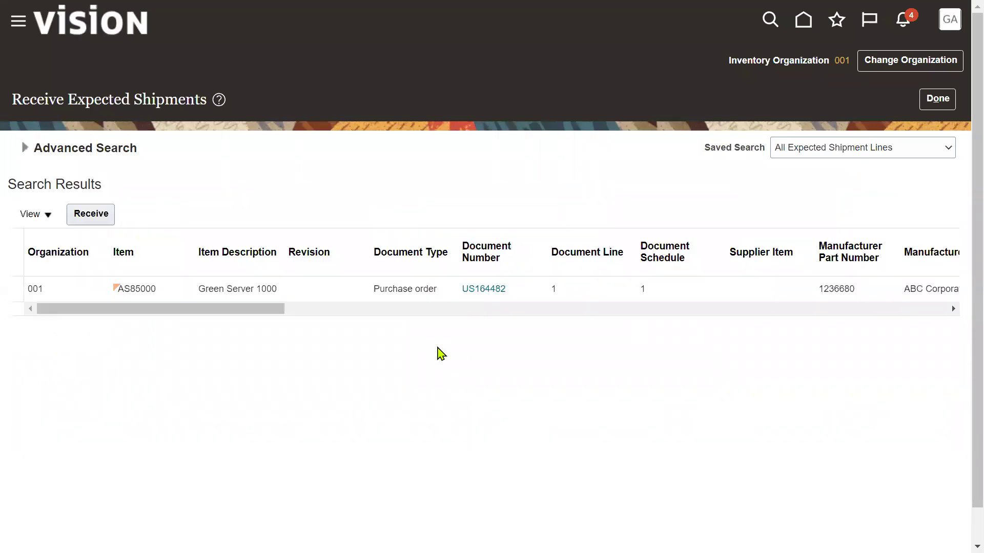
Step: Receive 100 Ea of the AS85000 line into Stores and submit it as receipt 52128
click(71, 289)
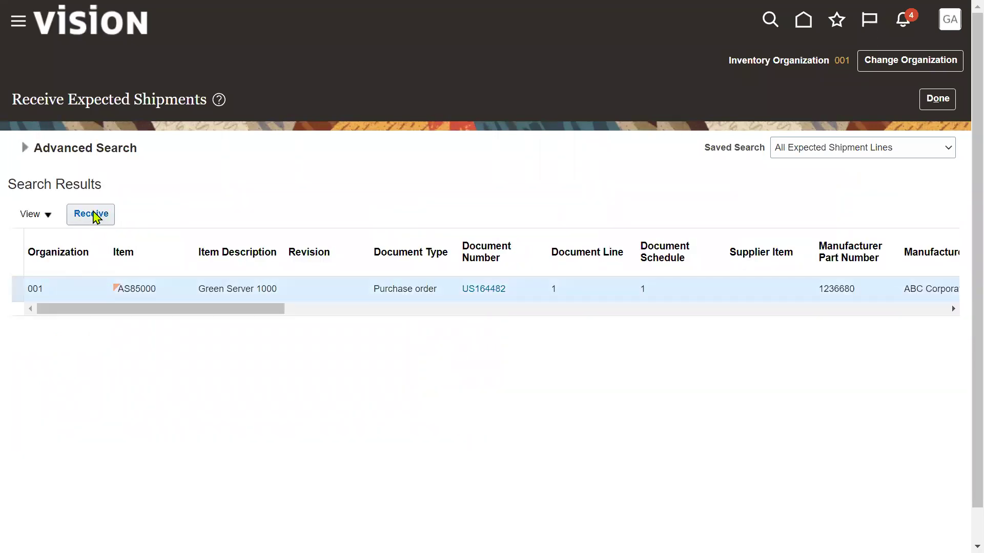
click(96, 217)
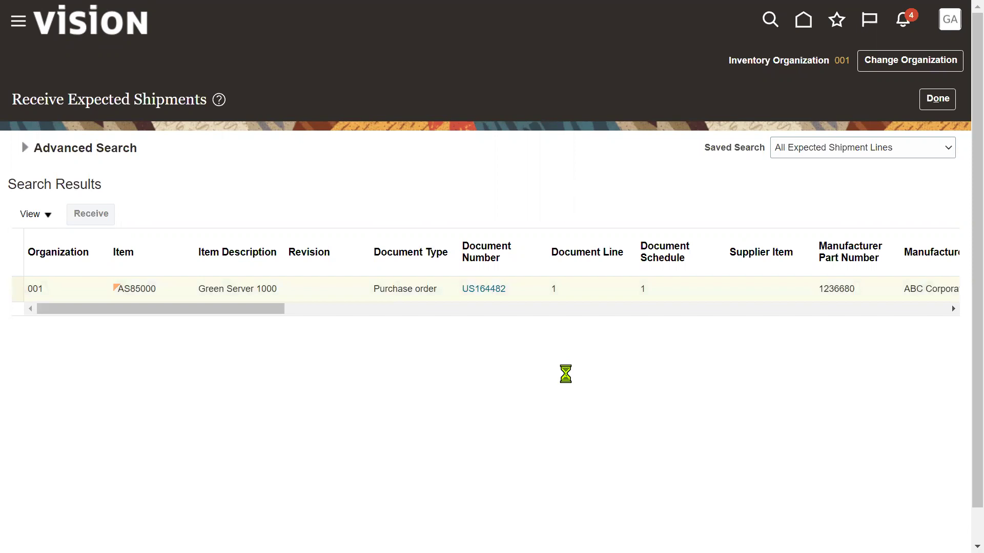
click(371, 226)
text(100)
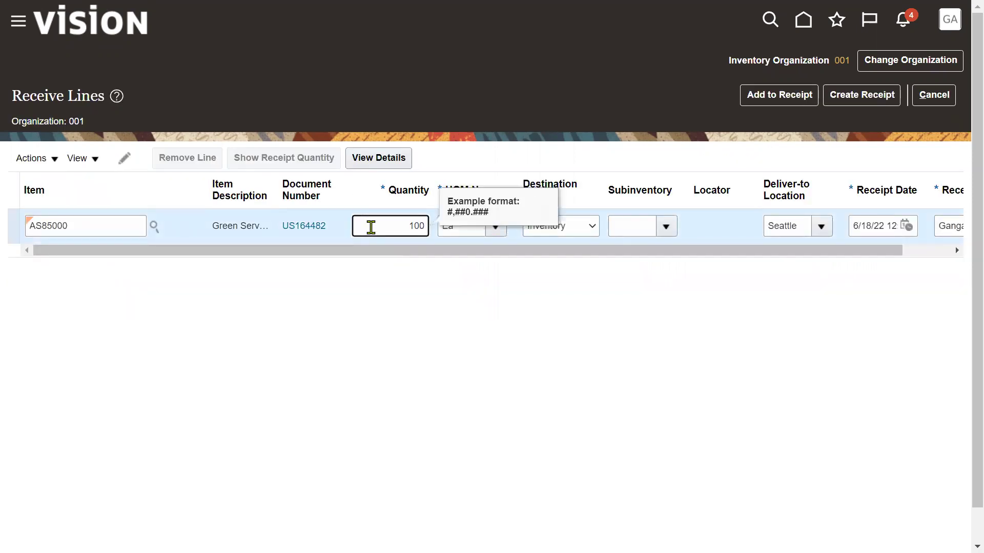
click(534, 289)
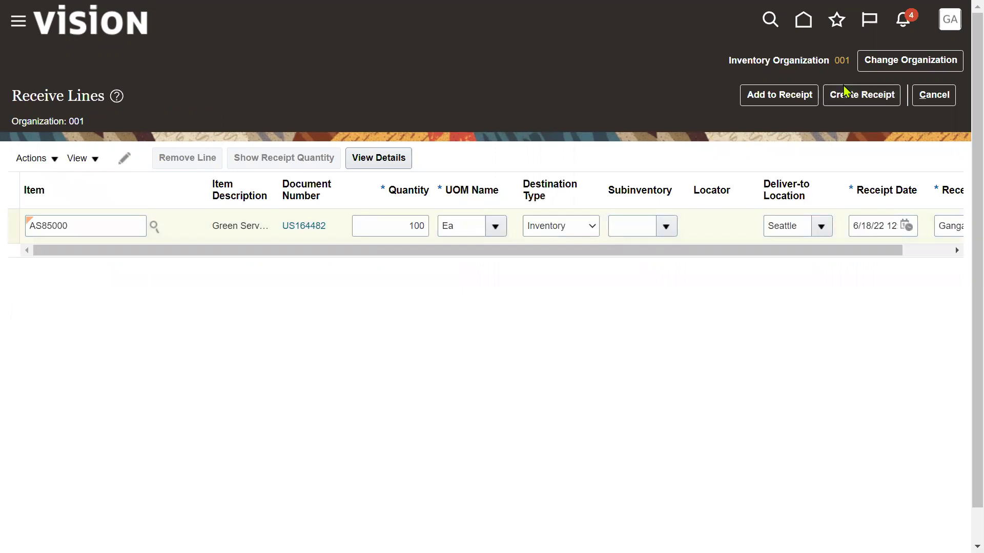
click(665, 233)
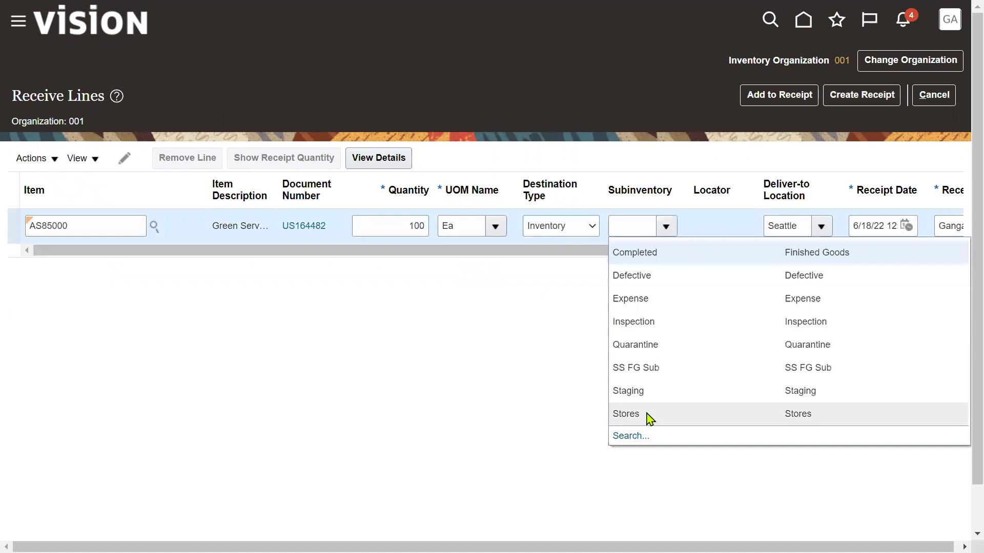
click(649, 418)
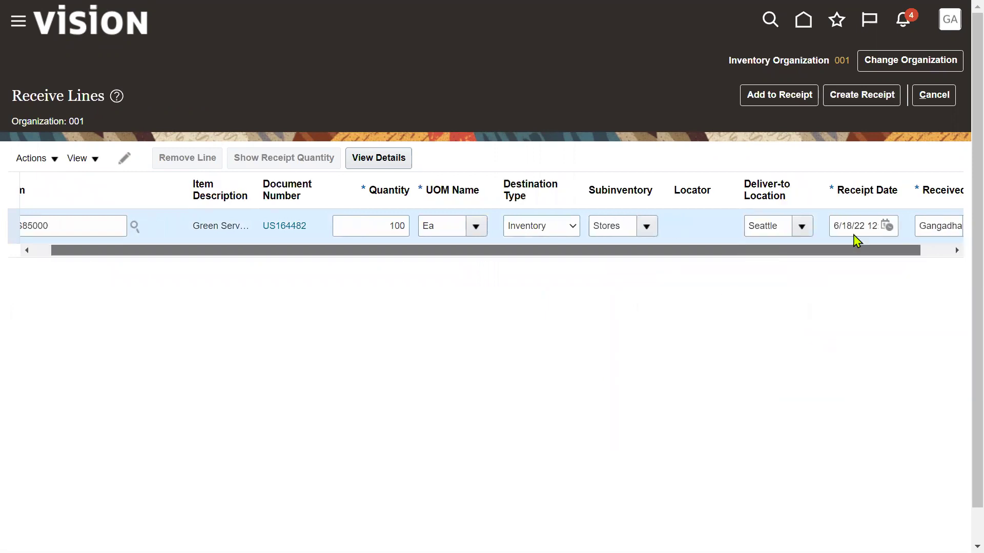
click(851, 95)
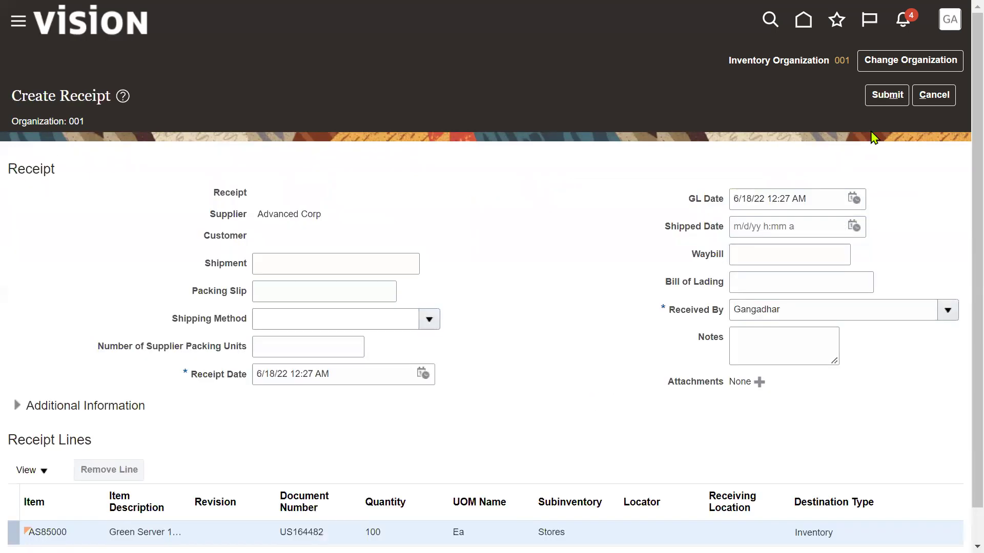
click(887, 95)
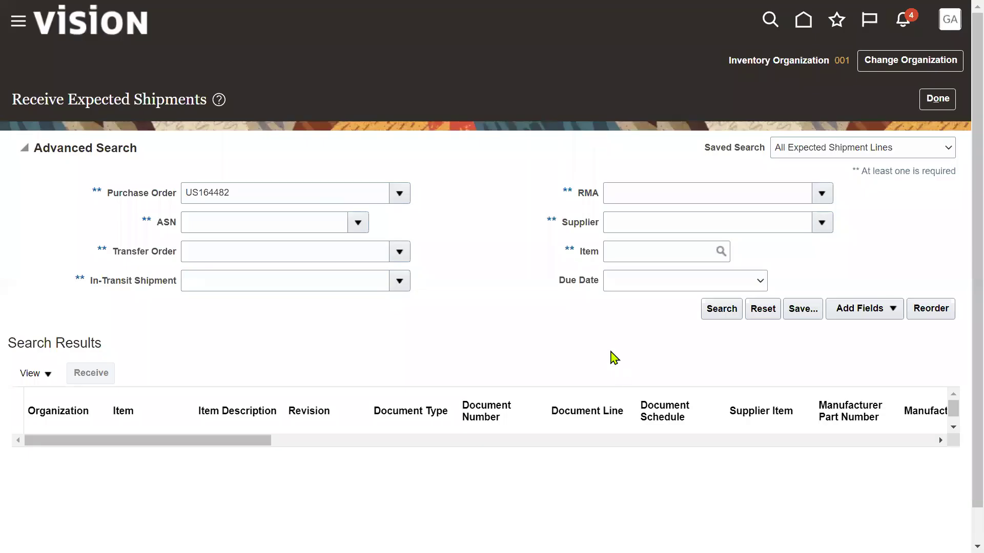
Step: Log 'Receipt Number : 55128' in cell B36, close the Thesaurus pane, and return to the browser
key(alt+Tab)
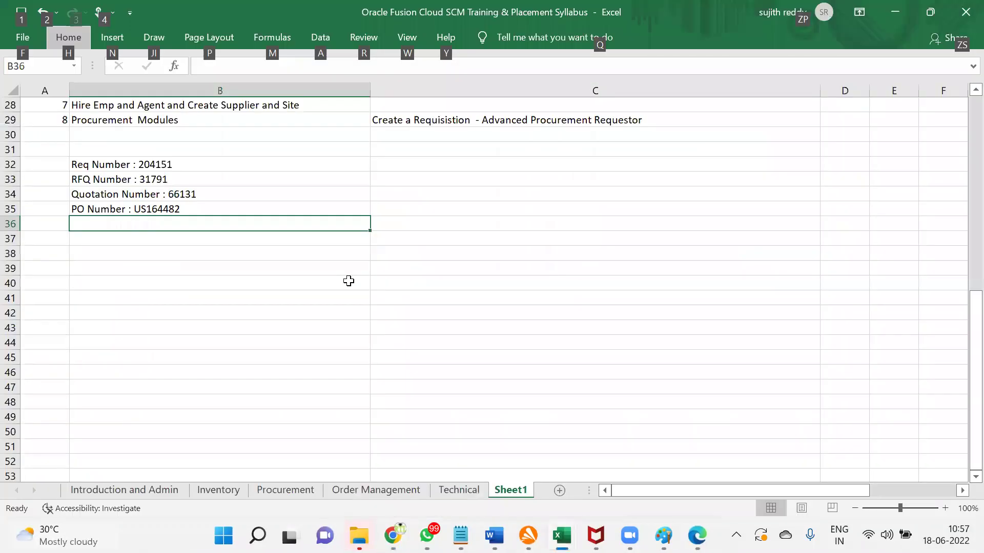
text(receipt)
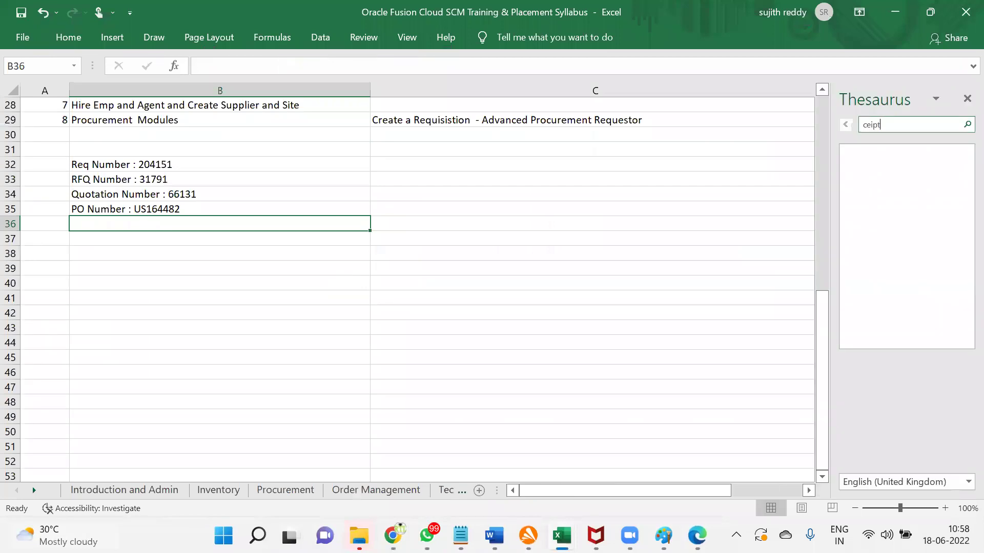
key(Return)
click(166, 221)
text(R)
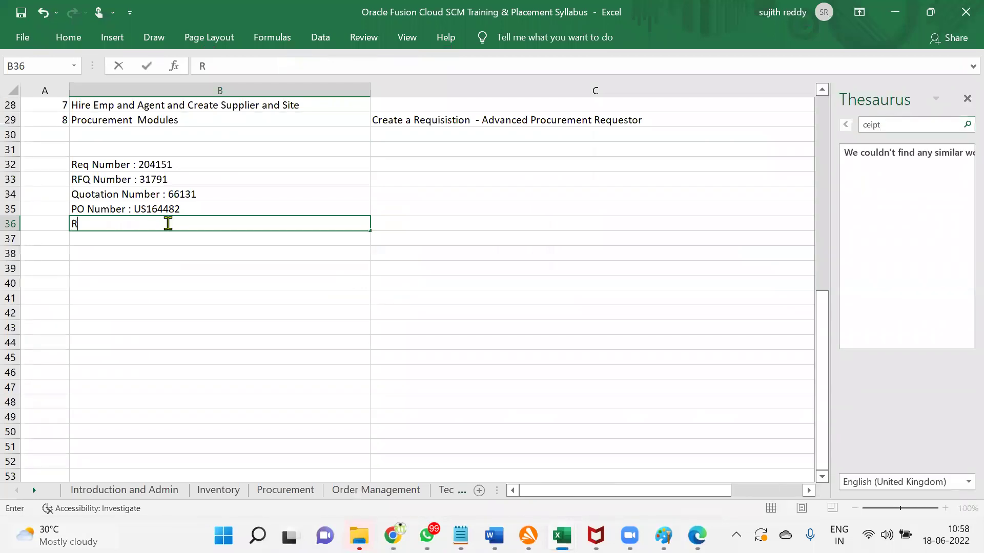
text(eceipt Numb)
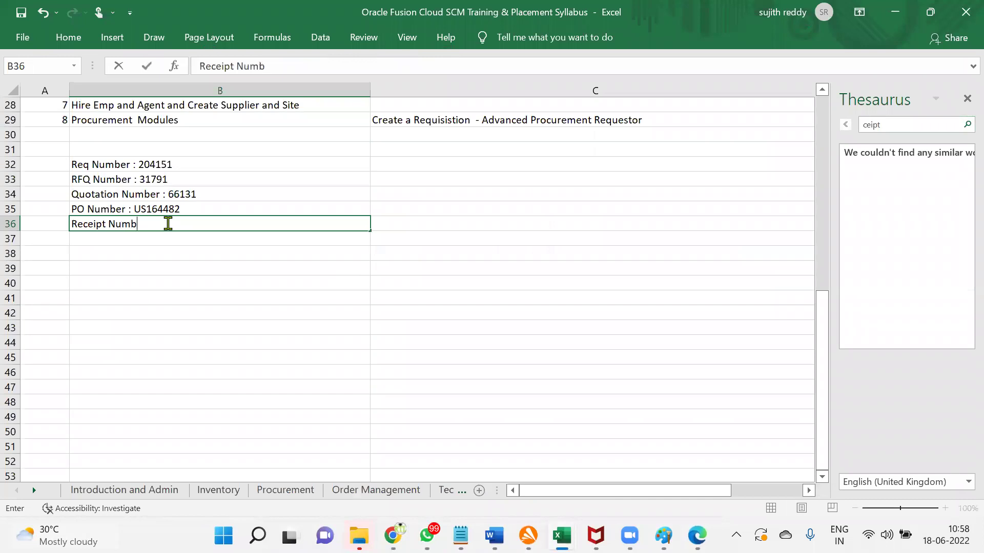
text(er : 55128)
key(Return)
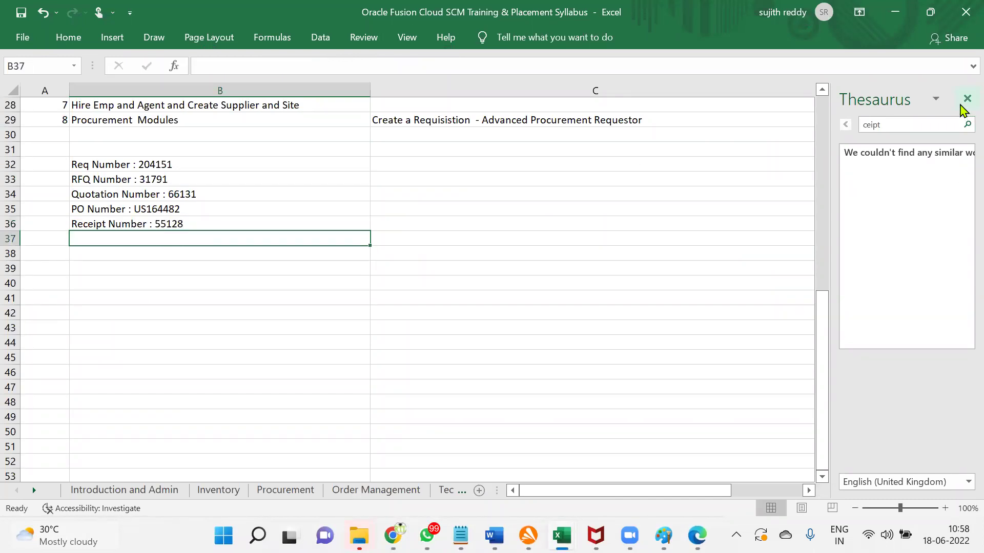
click(965, 100)
key(super+Tab)
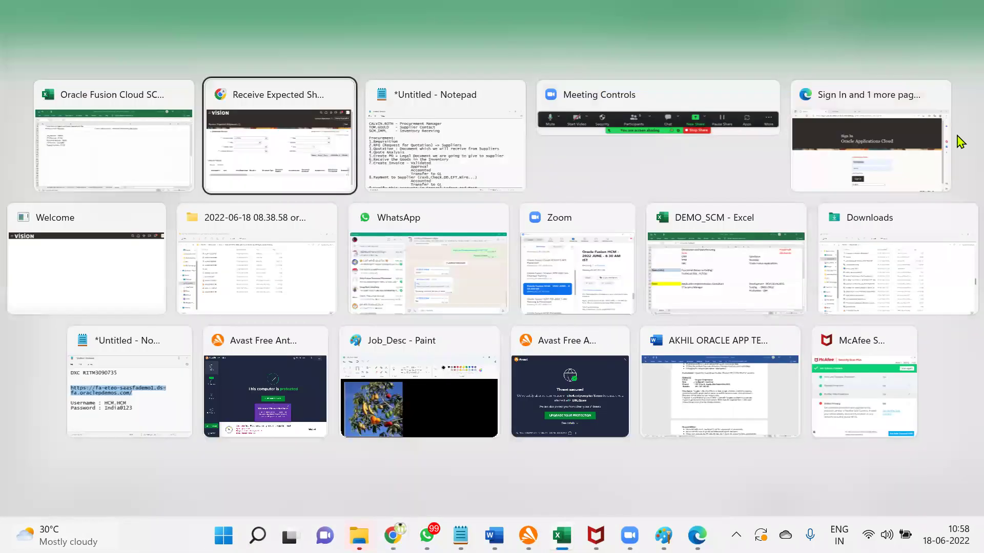
key(Return)
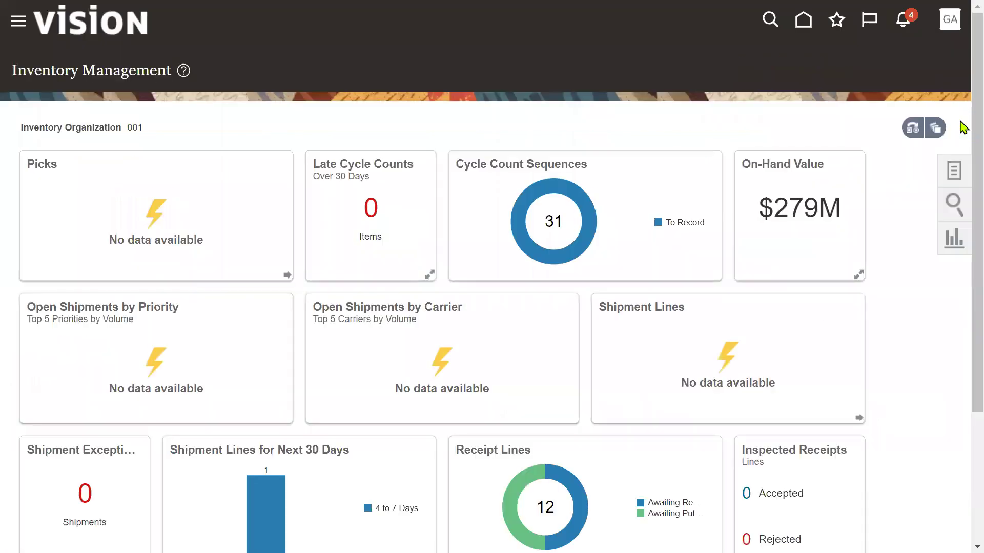
Step: Open Manage Item Quantities from the Inventory task group
click(954, 172)
click(905, 60)
click(900, 84)
click(907, 61)
click(903, 74)
click(888, 94)
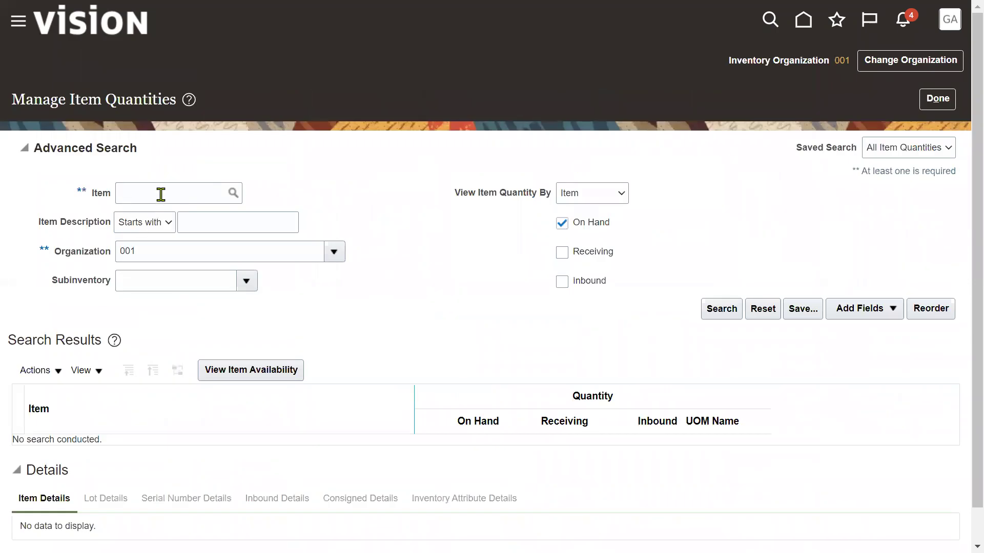
Step: Confirm AS85000 shows 120 Ea on hand in Stores under organization 001, then sign out
click(160, 195)
text(AS85000)
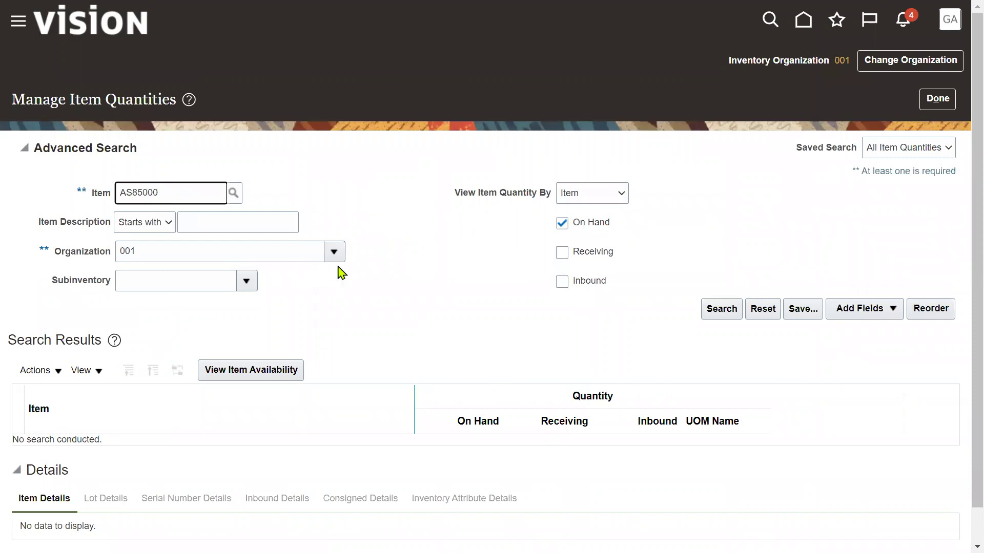
click(717, 313)
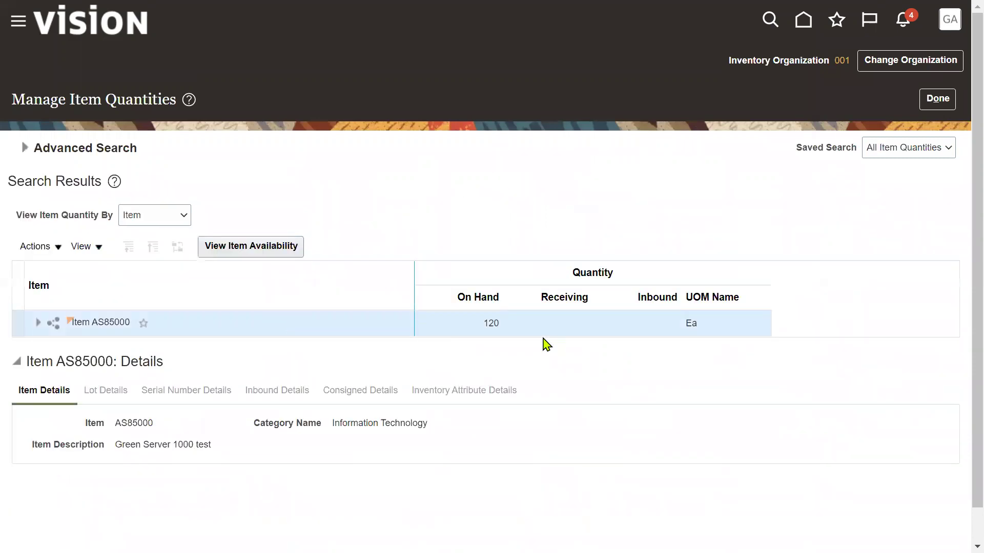
double_click(493, 324)
click(38, 323)
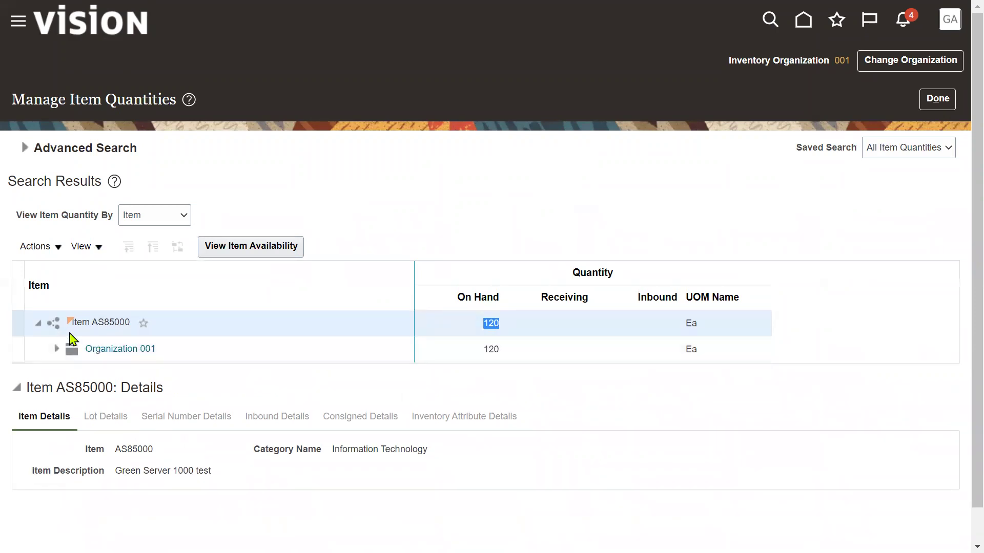
click(57, 349)
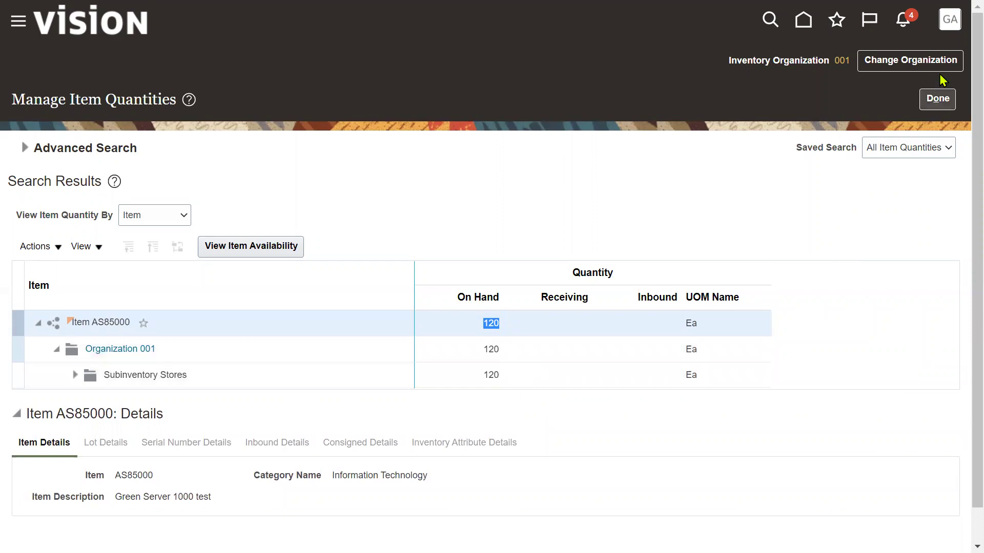
click(947, 24)
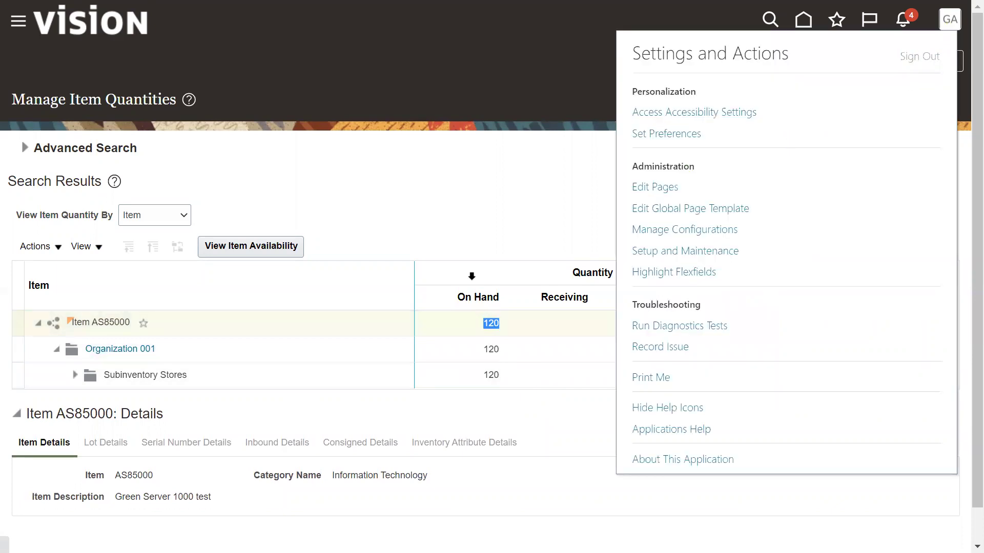
click(493, 330)
Step: Copy the Procurement Manager's user name from the Notepad notes into the sign-in username field
key(alt+Tab)
key(alt+Tab)
key(alt+Tab)
key(alt+Tab)
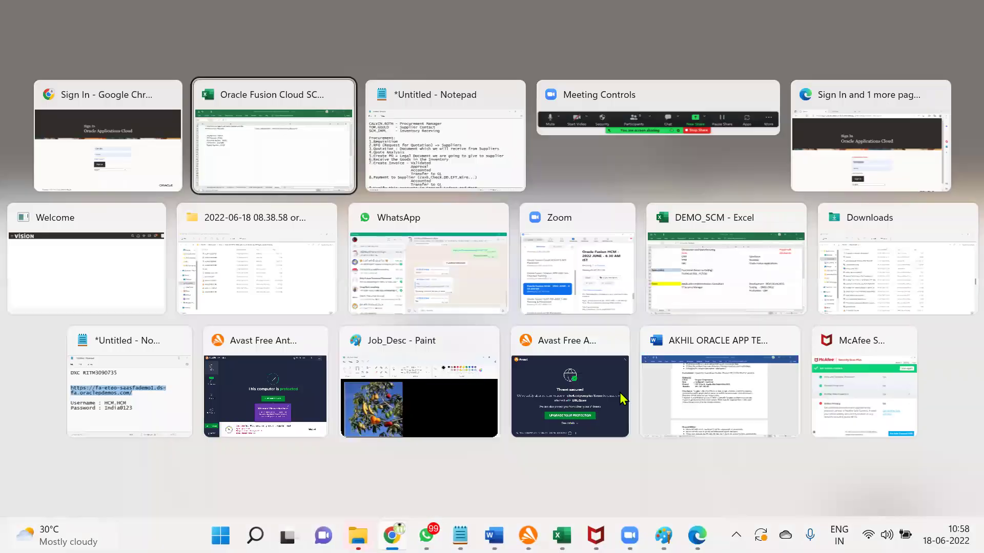
key(alt+shift+Tab)
key(alt+shift+Tab)
drag(154, 87, 12, 83)
key(ctrl+c)
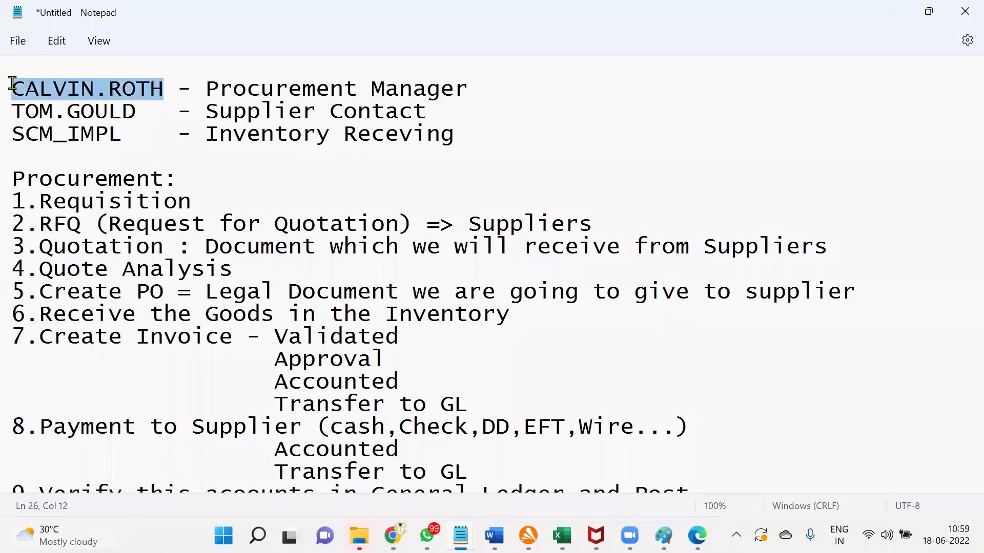
key(alt+Tab)
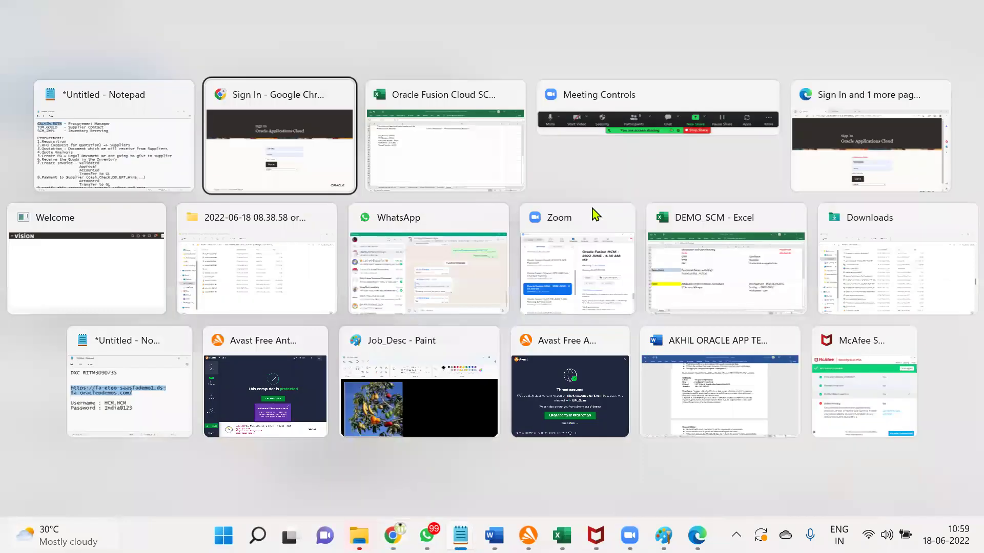
key(ctrl+a)
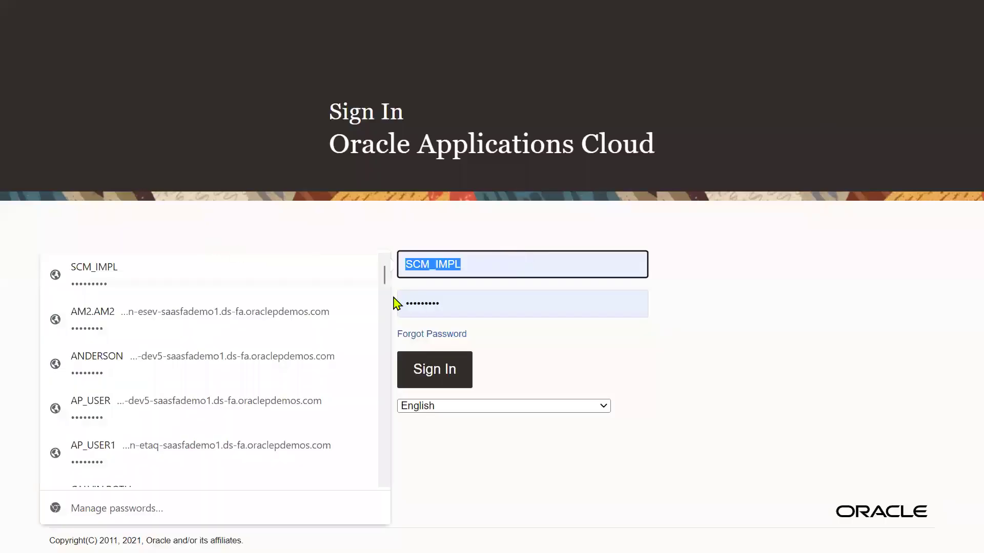
key(ctrl+v)
Step: Sign in with the saved Procurement Manager login and open Procurement > Purchase Orders from the navigator
click(544, 308)
click(445, 369)
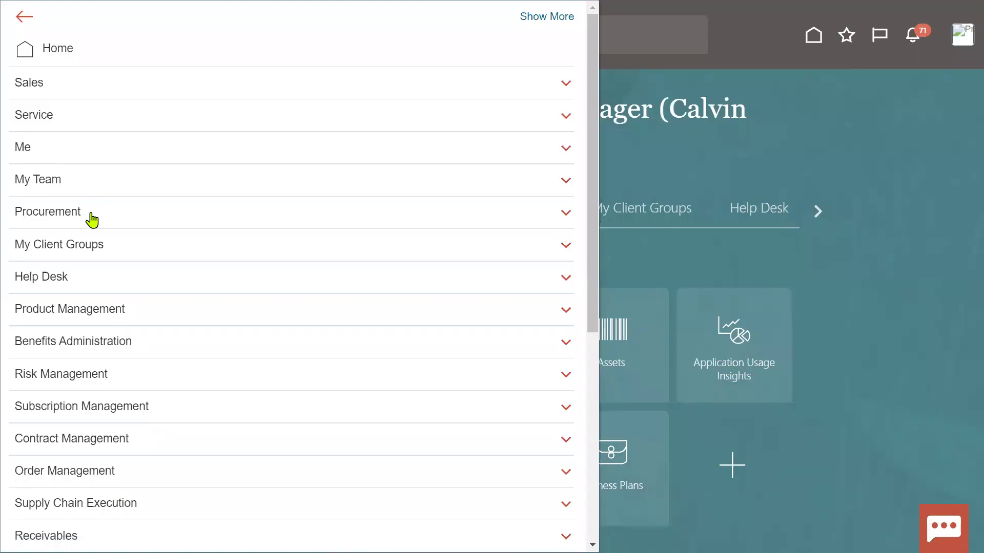
click(92, 213)
click(107, 269)
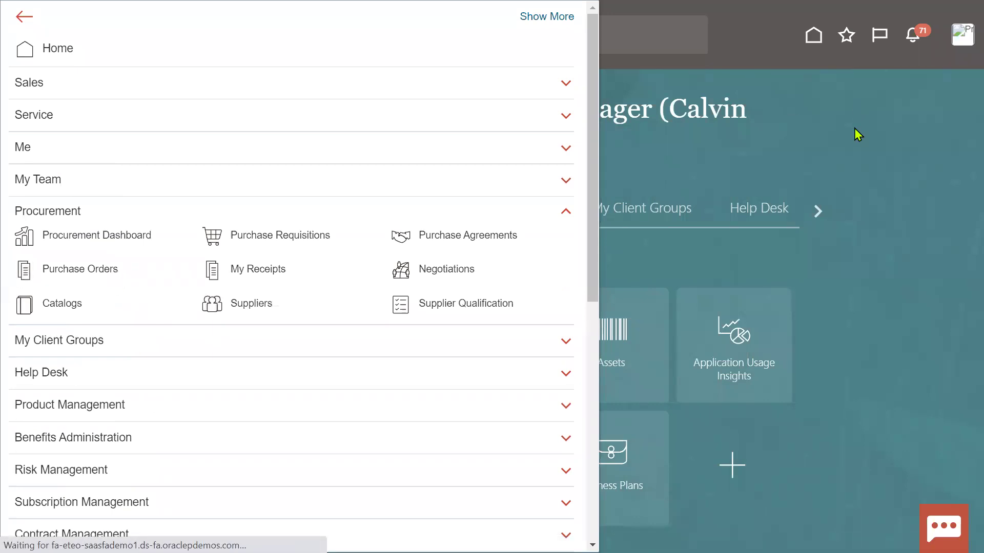
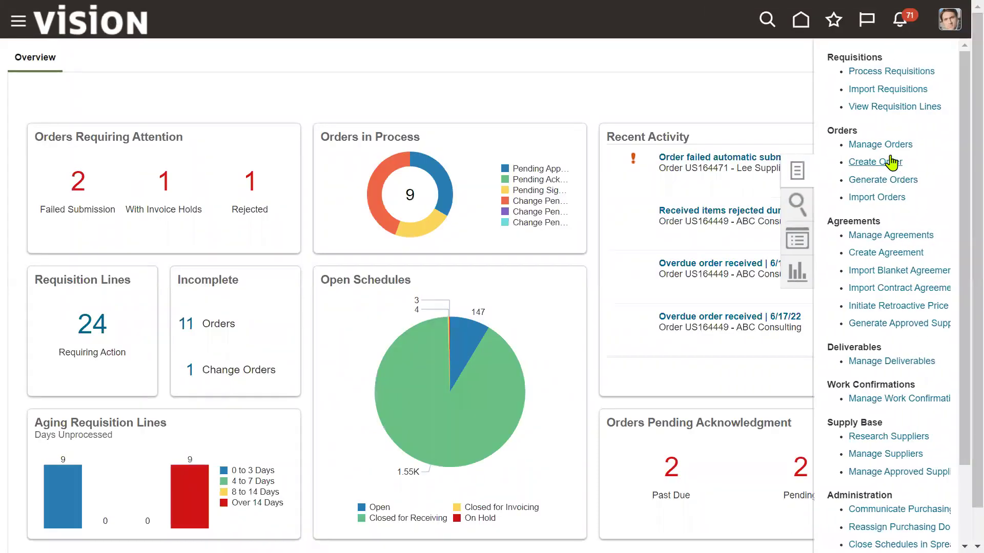
Step: Search Manage Orders for the buyer's orders and review order US164482
click(889, 146)
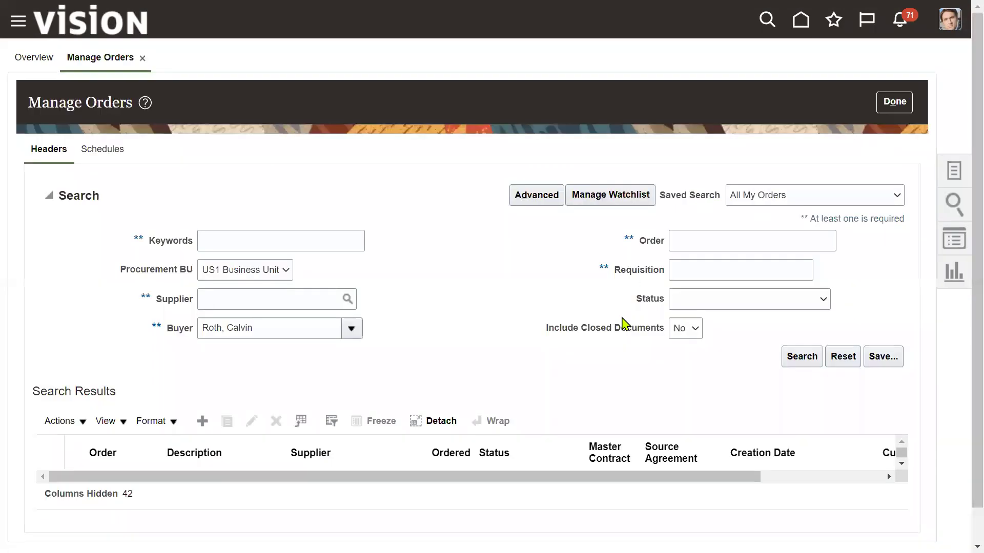
drag(168, 332, 188, 332)
click(799, 359)
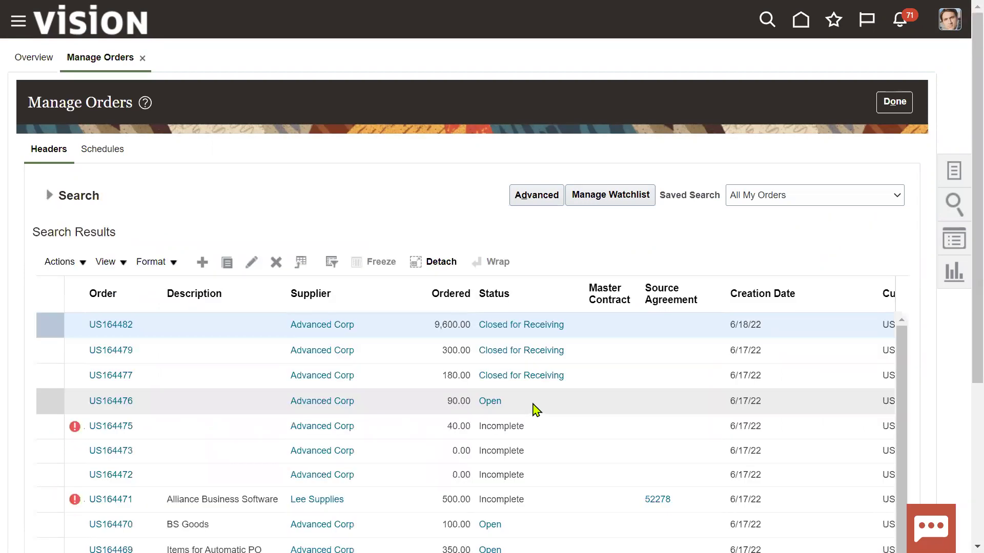
click(111, 325)
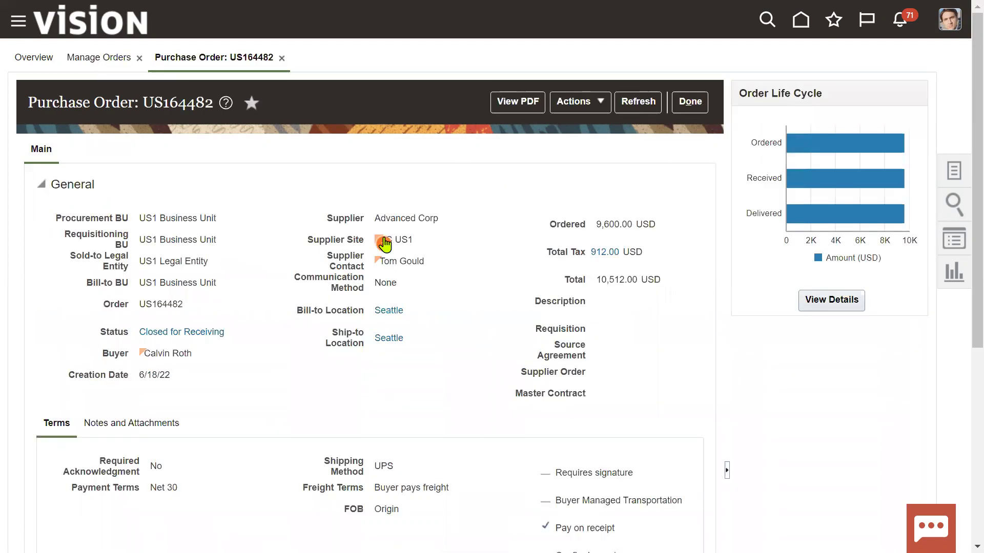
scroll(570, 315, down, 5)
scroll(571, 315, up, 5)
click(592, 99)
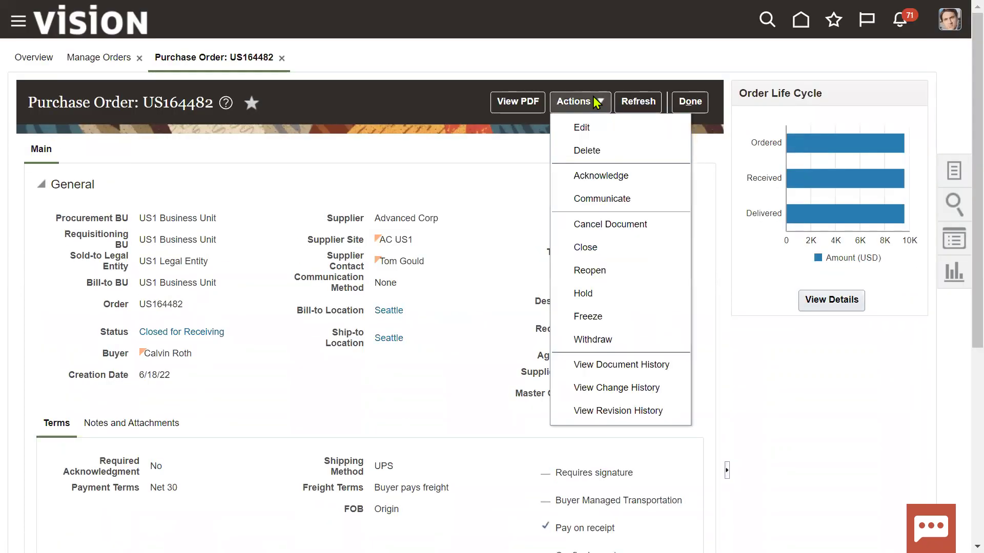
click(694, 105)
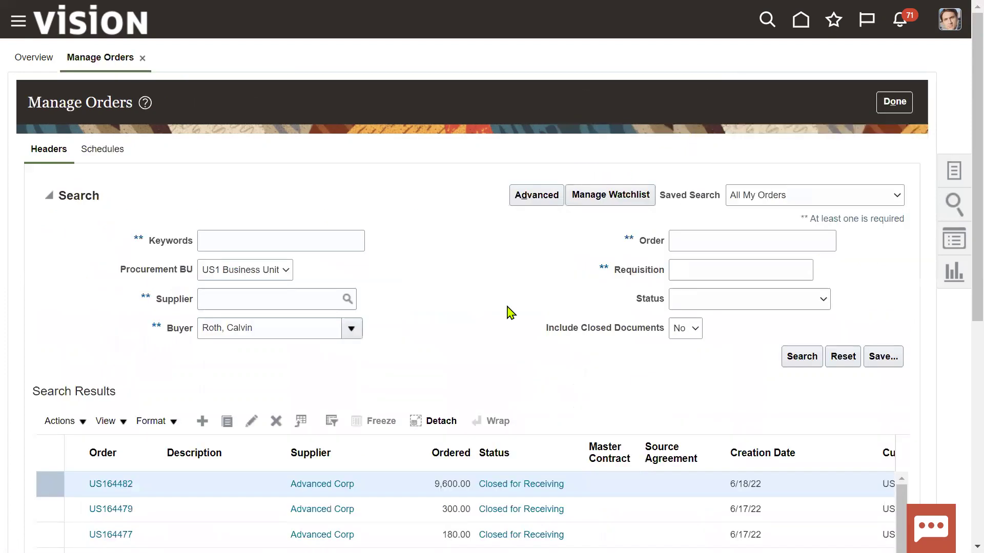
Step: Scan the results list and select the top order, US164482
scroll(587, 386, down, 5)
scroll(763, 463, down, 2)
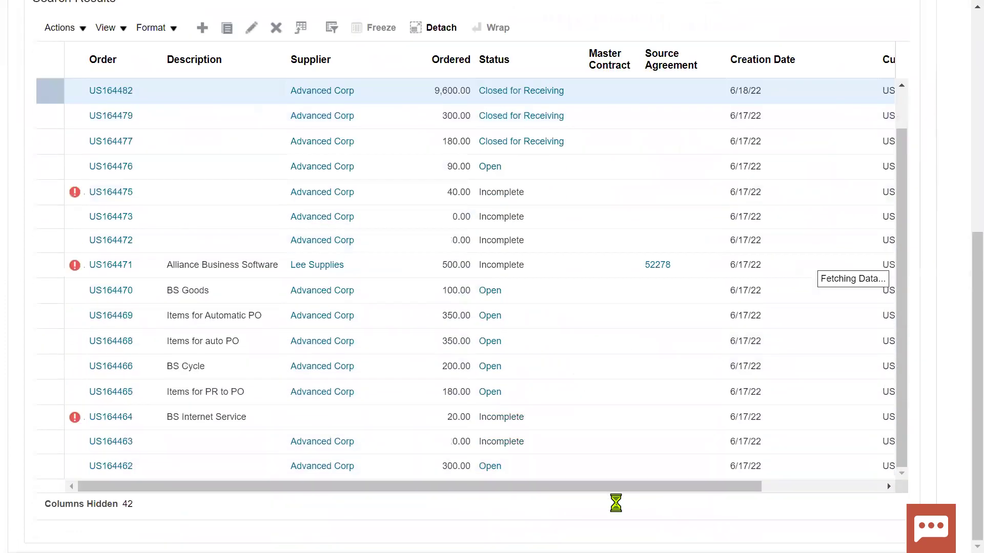
drag(609, 491, 835, 503)
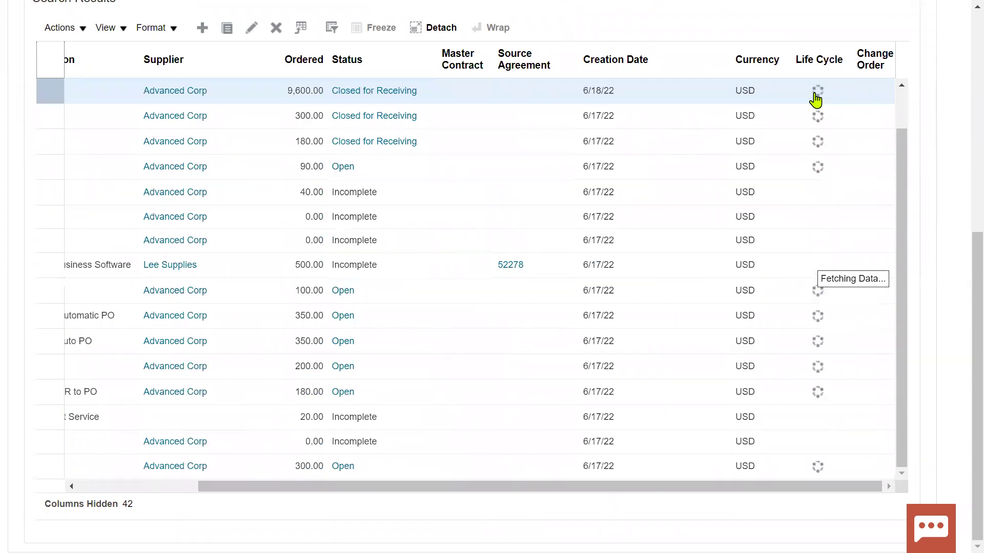
mouse_move(818, 101)
scroll(817, 101, up, 5)
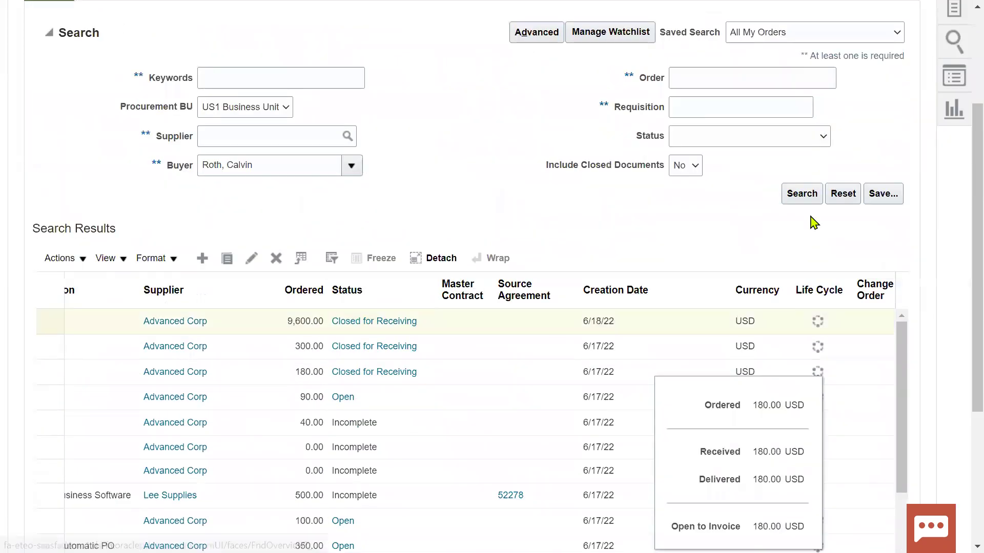
click(838, 328)
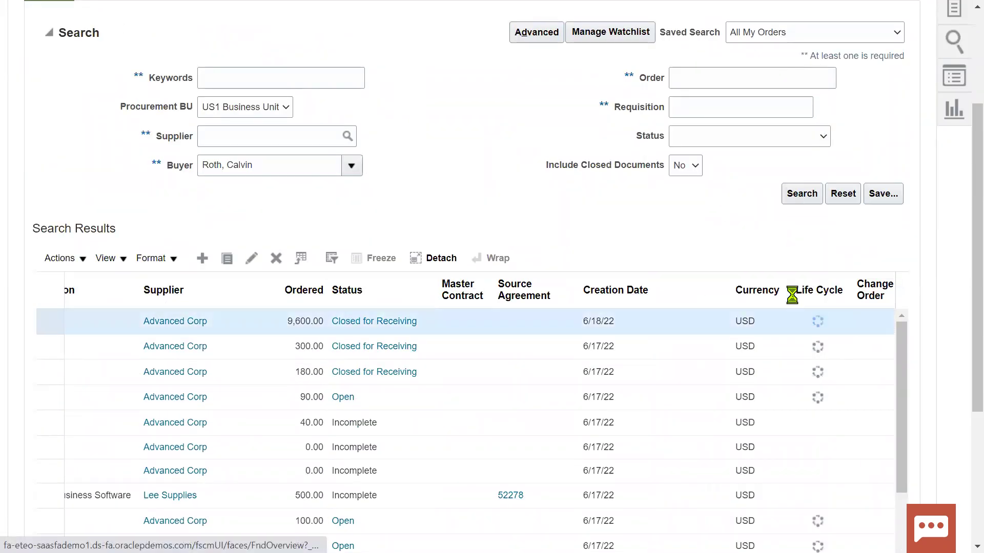
Step: Open US164482's life cycle: 9,600.00 received and delivered, Invoices section empty
click(415, 328)
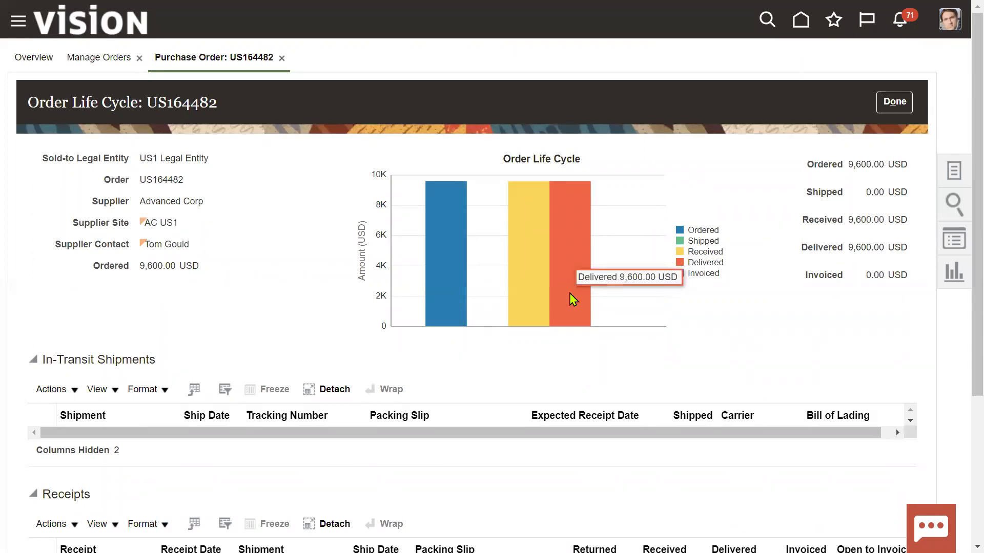
scroll(120, 484, down, 3)
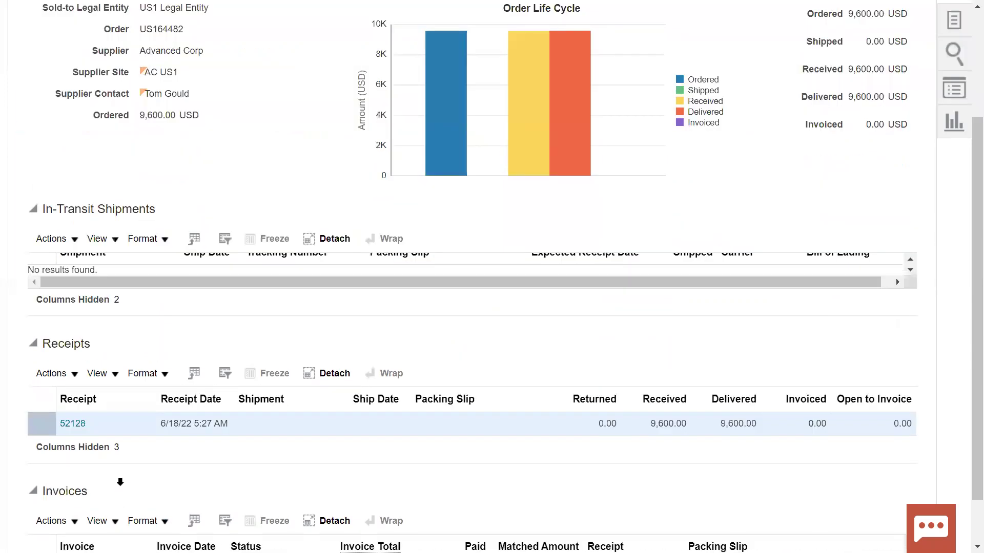
scroll(120, 482, down, 1)
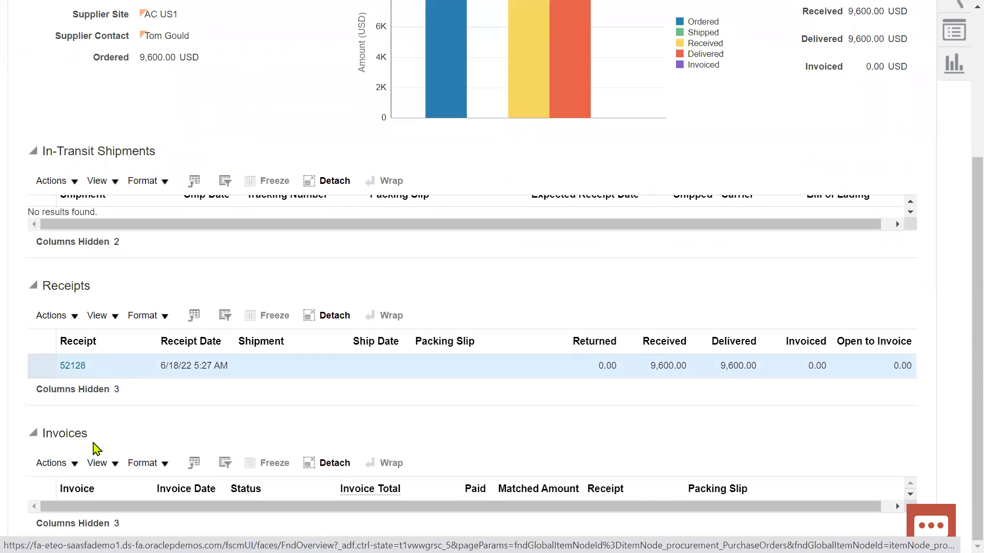
drag(42, 433, 99, 435)
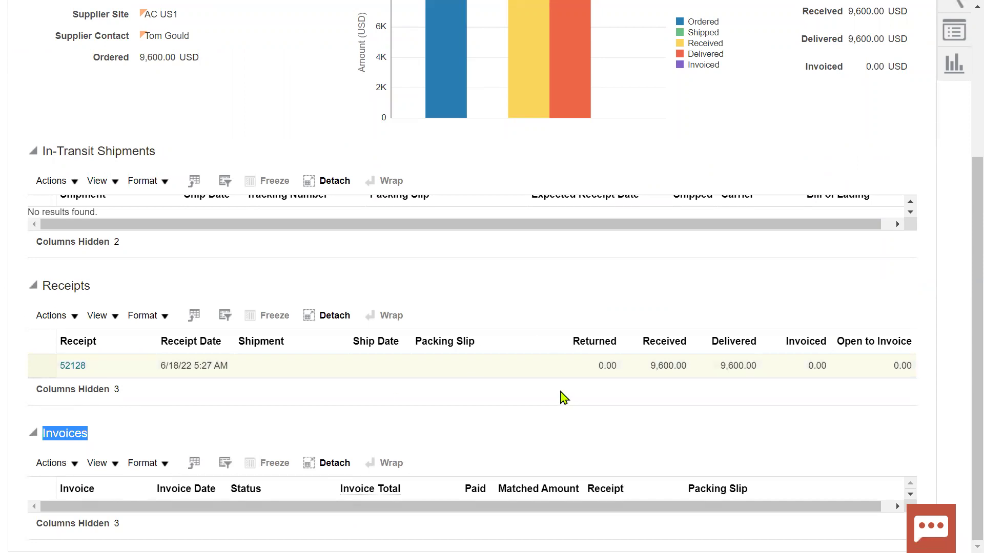
scroll(567, 331, up, 4)
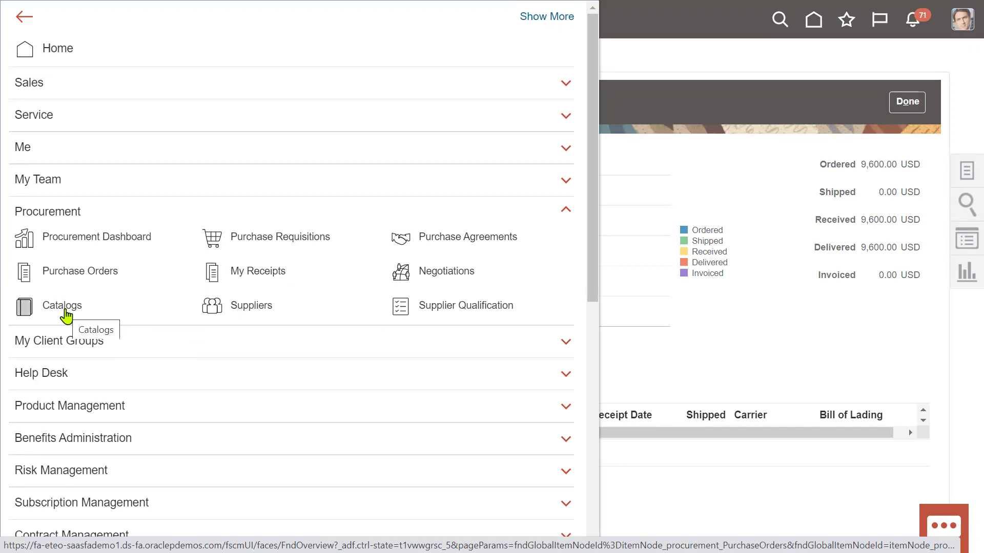
Step: Open the Payables Invoices work area and list invoices from the last 24 hours
scroll(66, 315, down, 7)
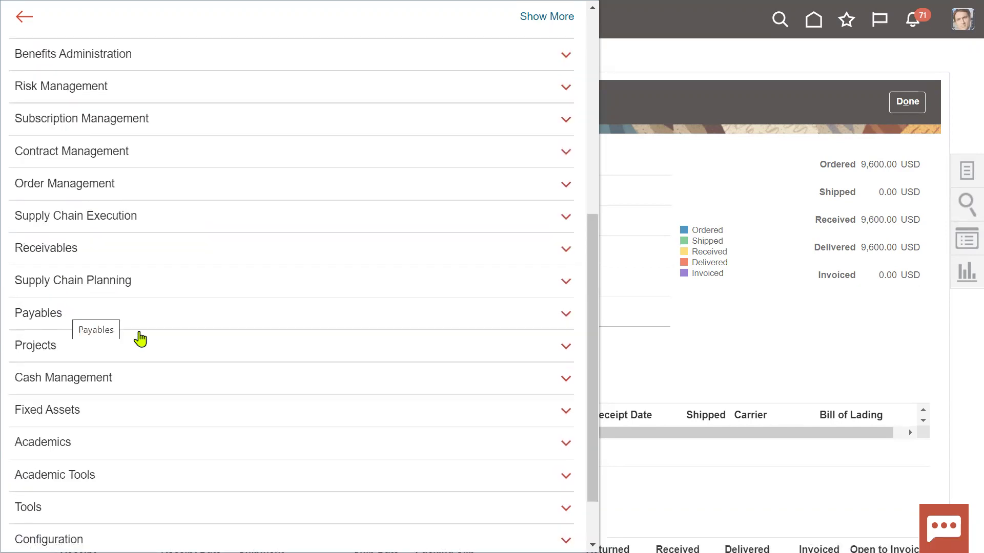
click(111, 318)
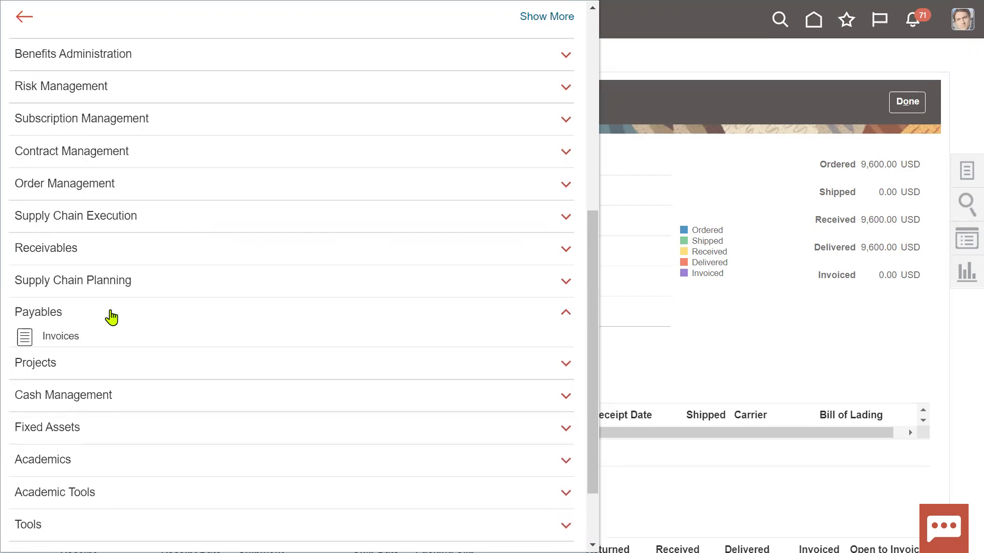
click(66, 338)
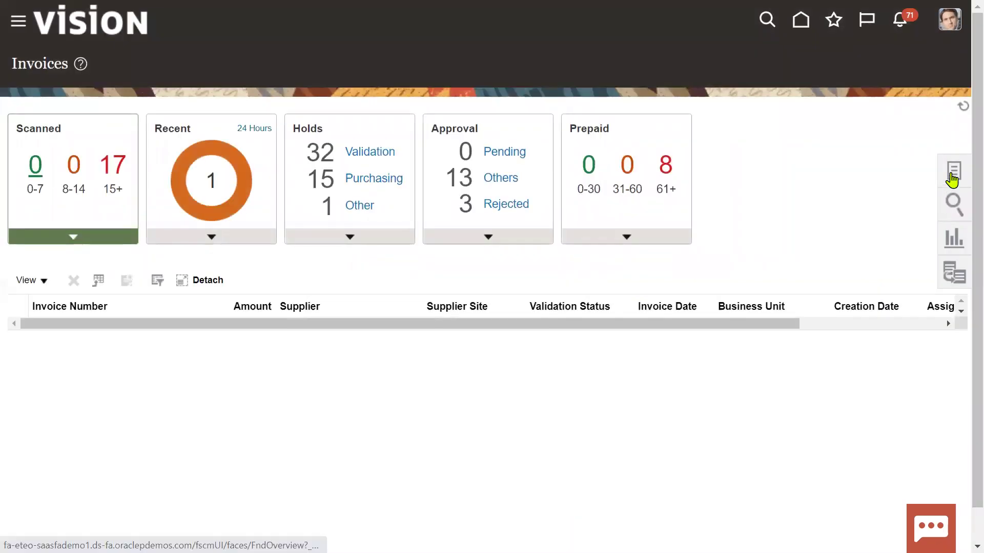
mouse_move(226, 161)
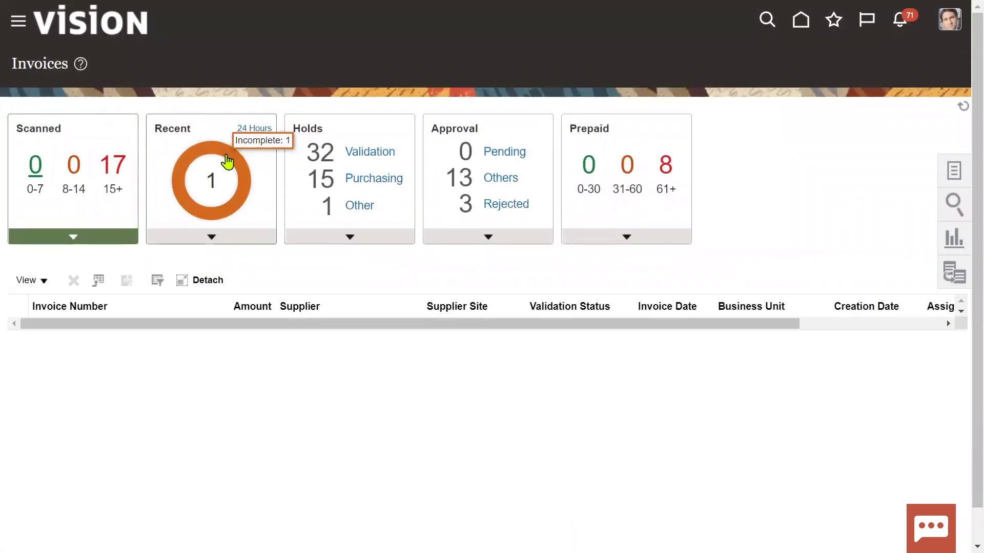
click(205, 193)
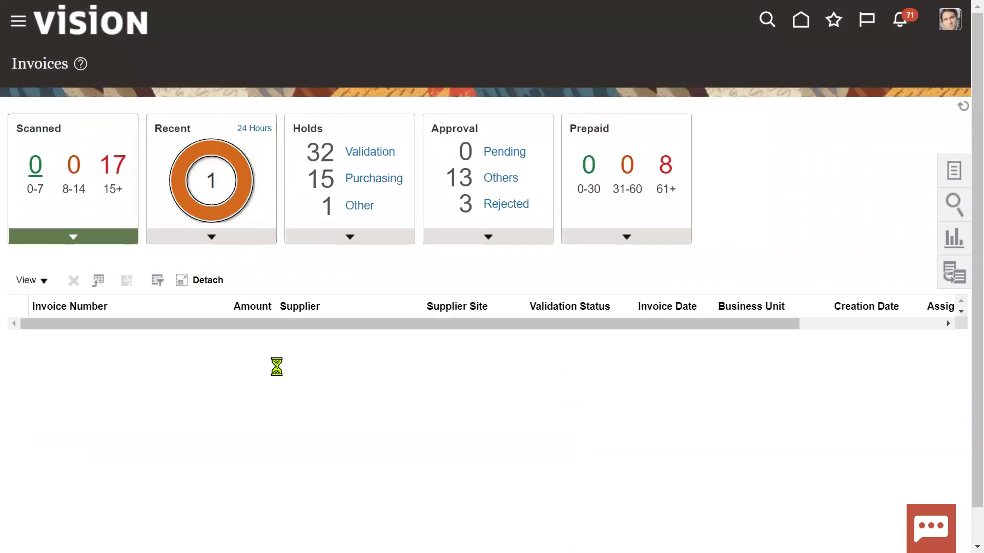
Step: Select recent invoice INV-65637, then start creating a new invoice
click(174, 330)
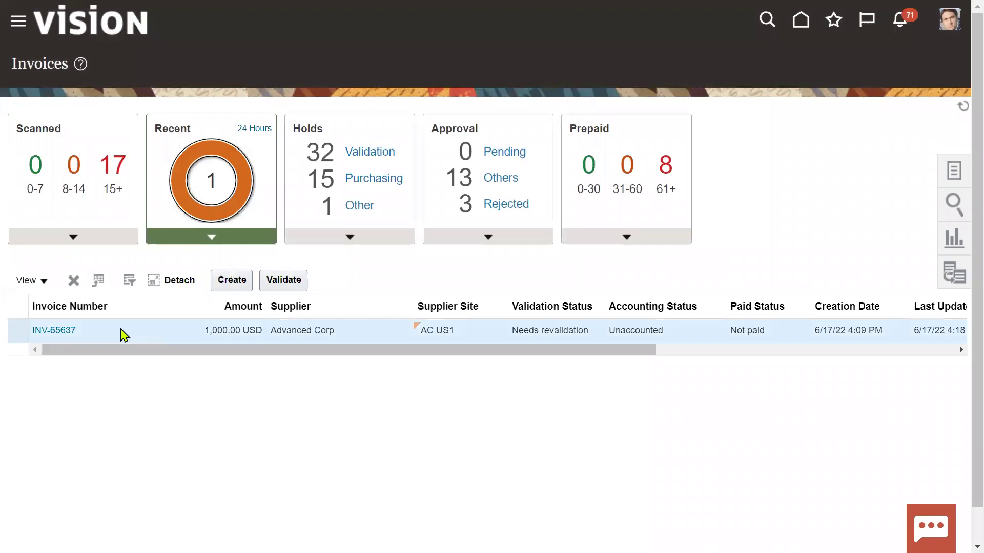
drag(272, 348, 663, 389)
drag(425, 374, 144, 378)
click(950, 172)
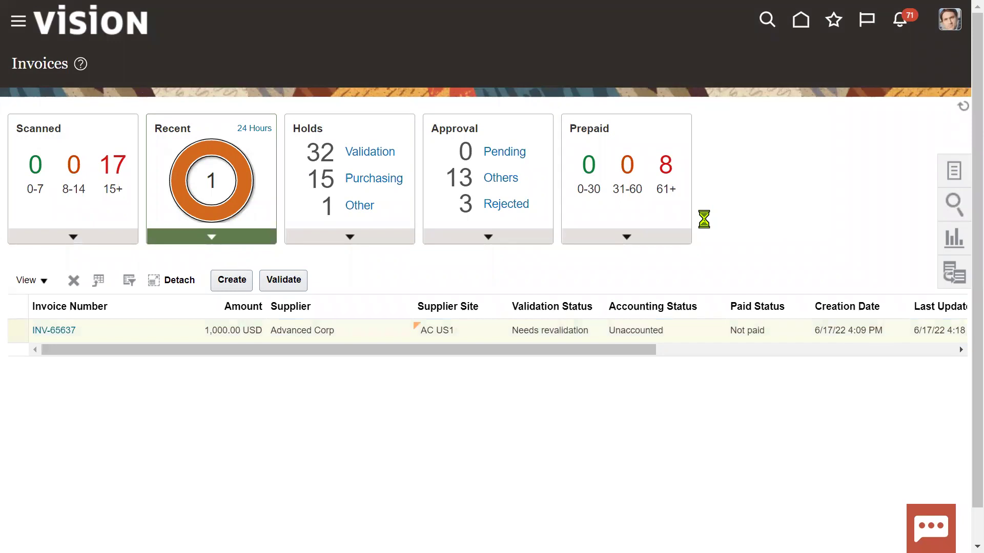
click(880, 74)
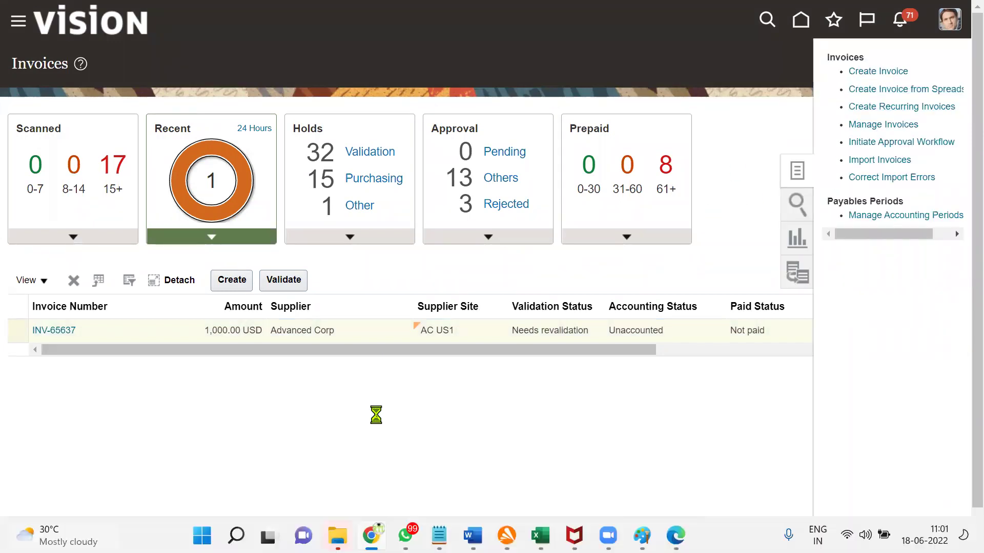
Step: Copy US164482 from Excel cell B35 into the invoice's Identifying PO field
key(alt+Tab)
key(alt+Tab)
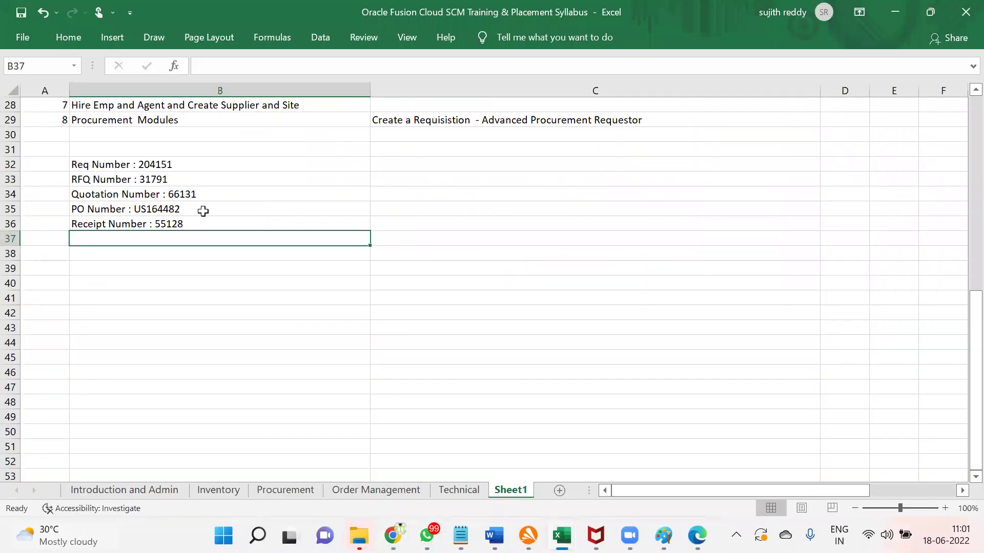
double_click(195, 213)
drag(138, 211, 183, 211)
key(ctrl+c)
click(306, 253)
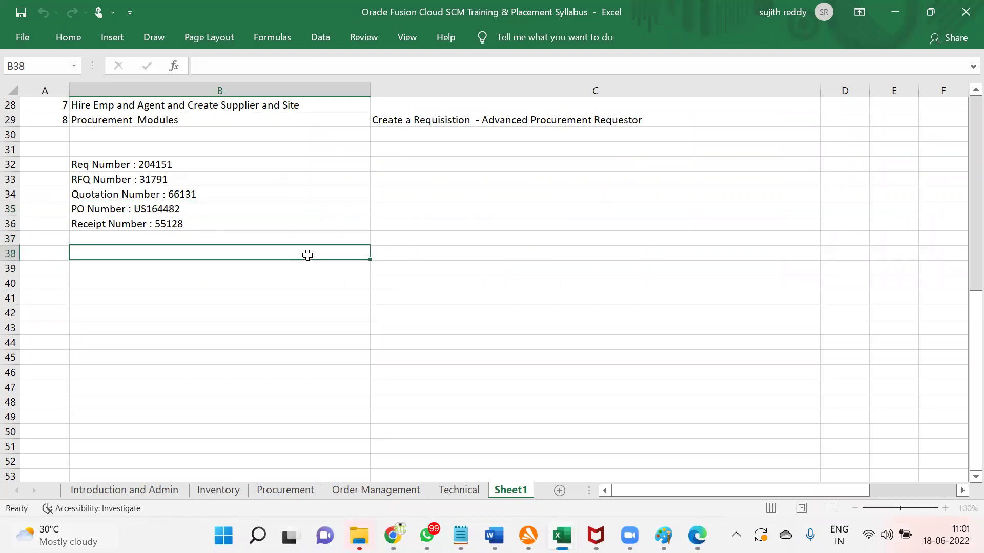
key(alt+Tab)
click(205, 158)
key(ctrl+v)
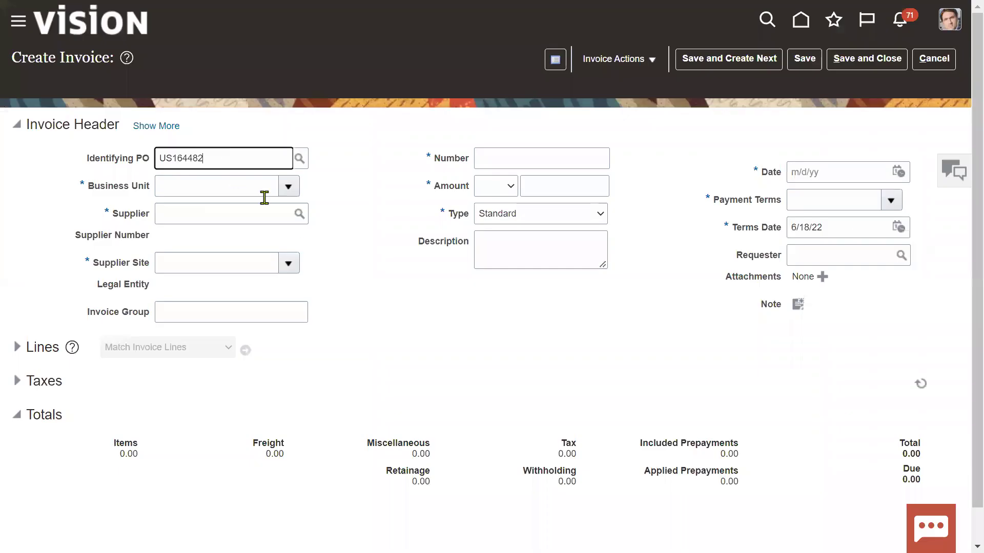
Step: Accept the PO and enter invoice number RTL_PO_INV with amount 10,500
click(205, 183)
drag(100, 187, 128, 187)
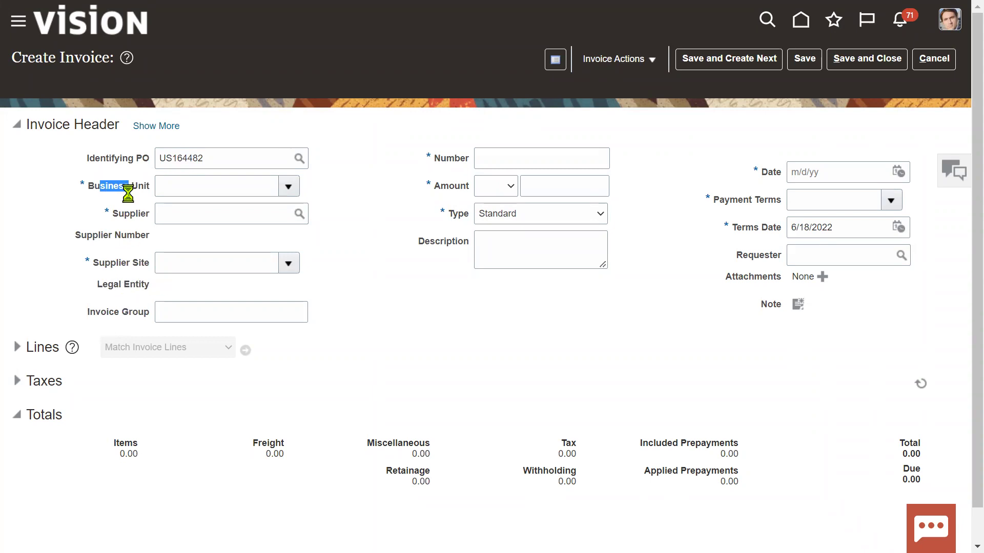
click(590, 189)
text(10500)
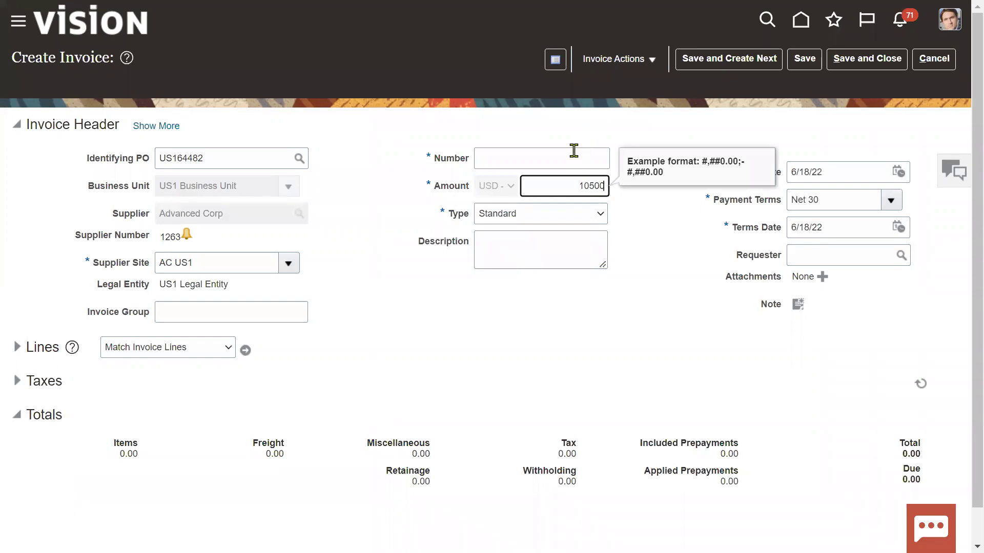
click(570, 156)
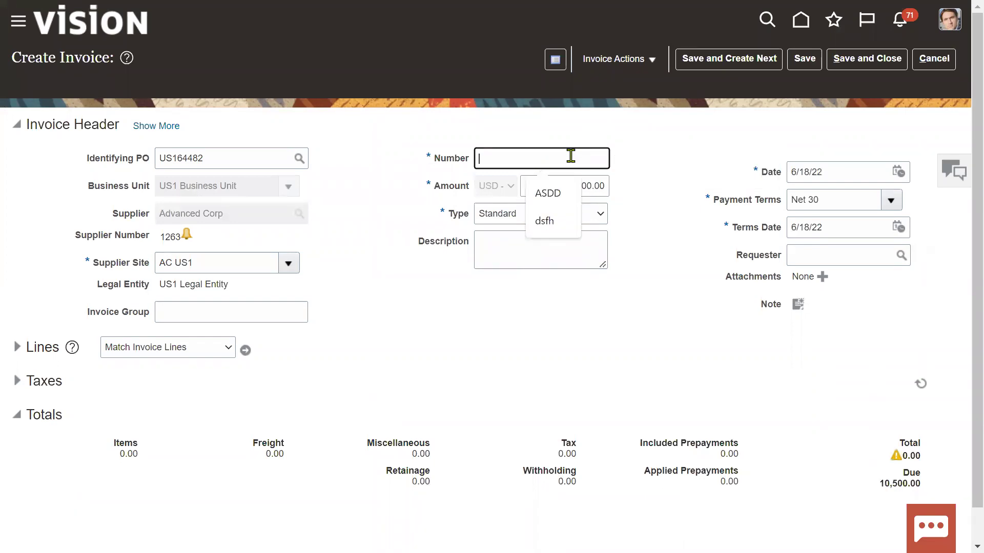
text(RTL_PO_INV)
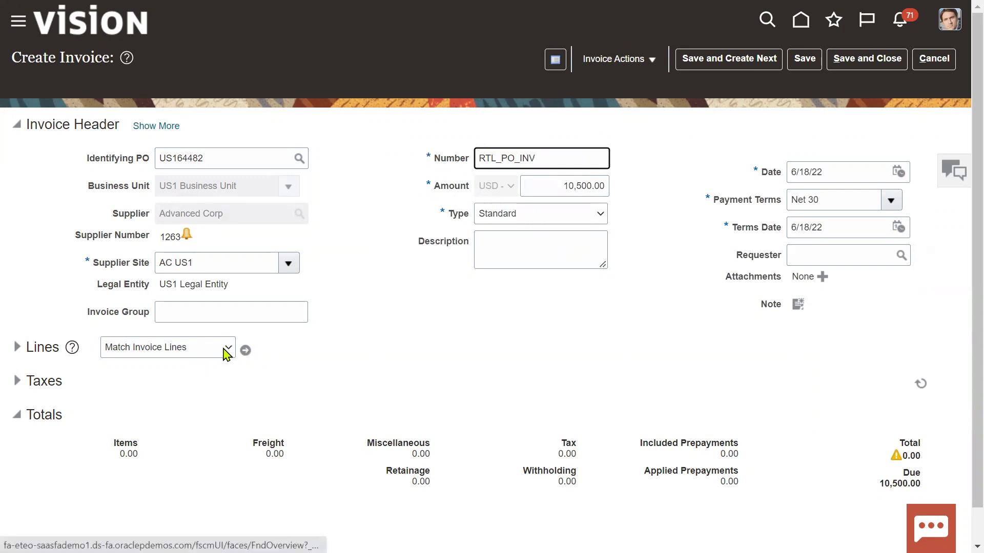
Step: Choose Match Invoice Lines in the Lines section to list PO US164482's lines
click(227, 348)
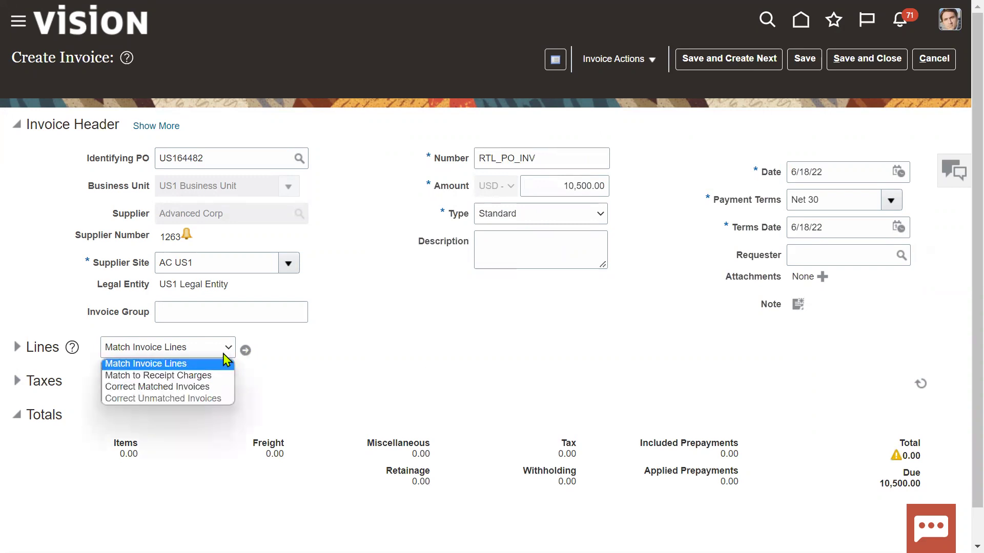
click(224, 363)
click(245, 350)
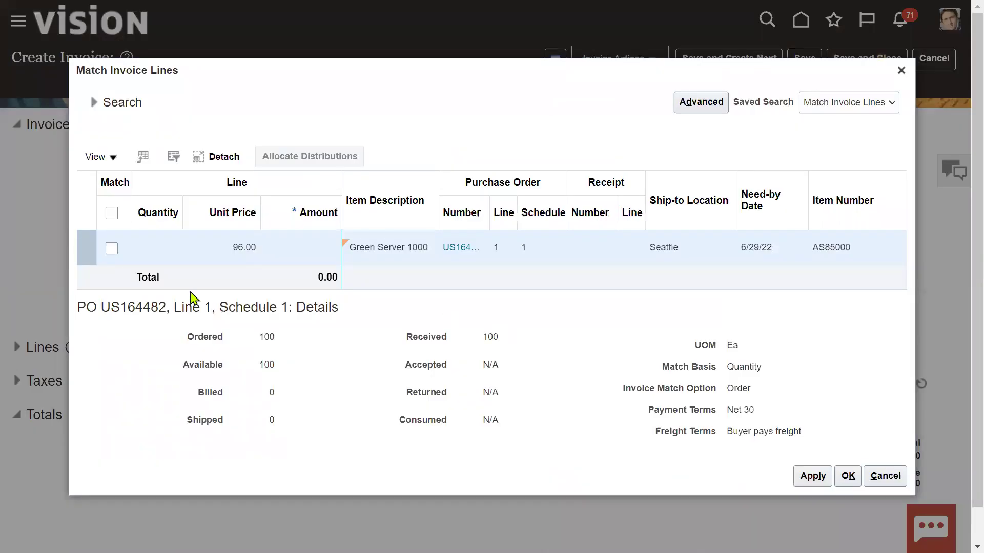
Step: Match the Green Server 1000 line after acknowledging the self-billing overpayment warning
click(110, 250)
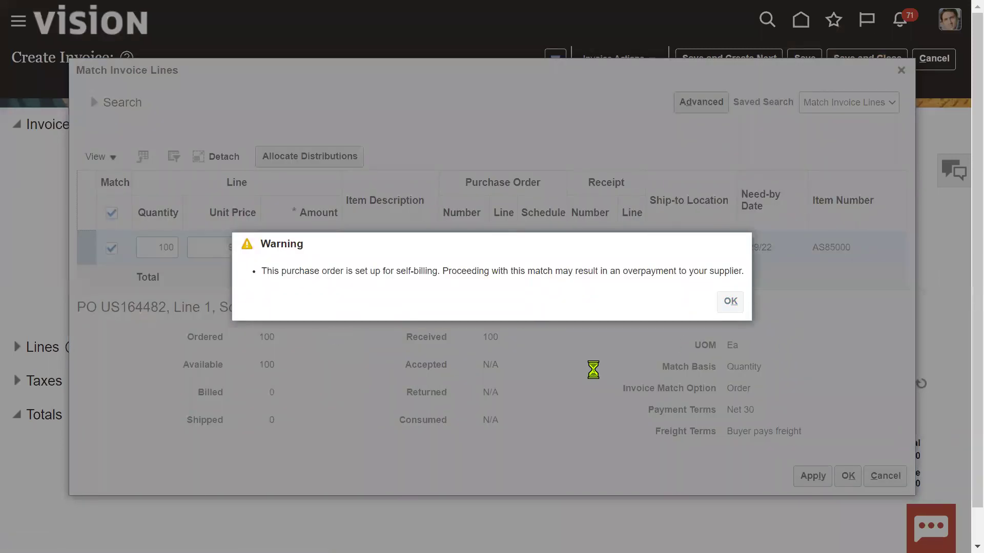
key(Return)
click(845, 477)
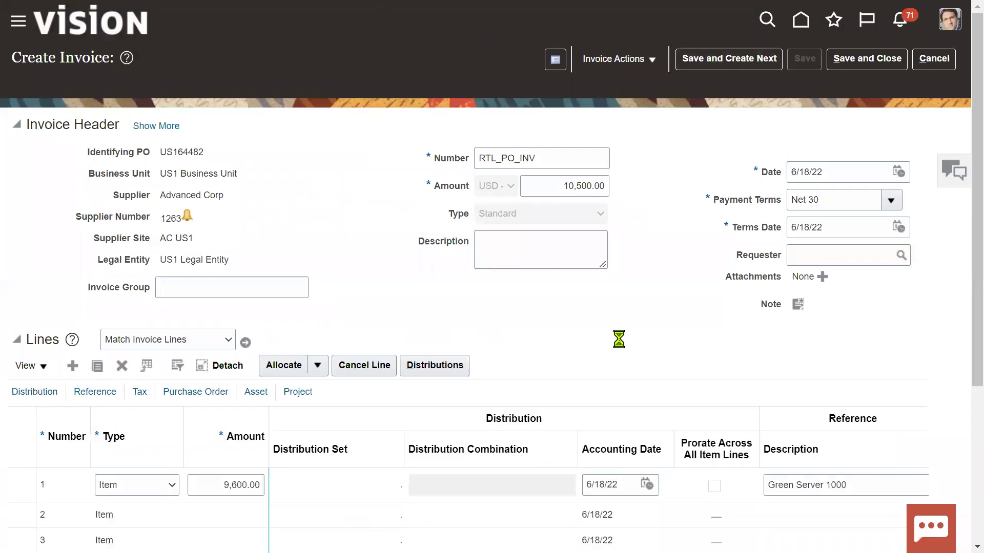
Step: Check the Notepad notes, highlighting the word Validated
key(alt+Tab)
key(alt+Tab)
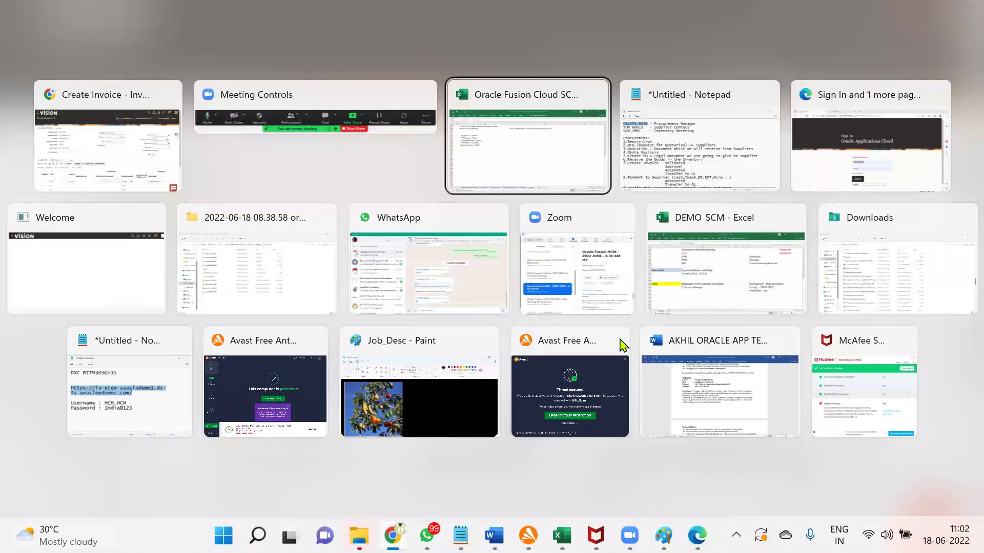
key(alt+Tab)
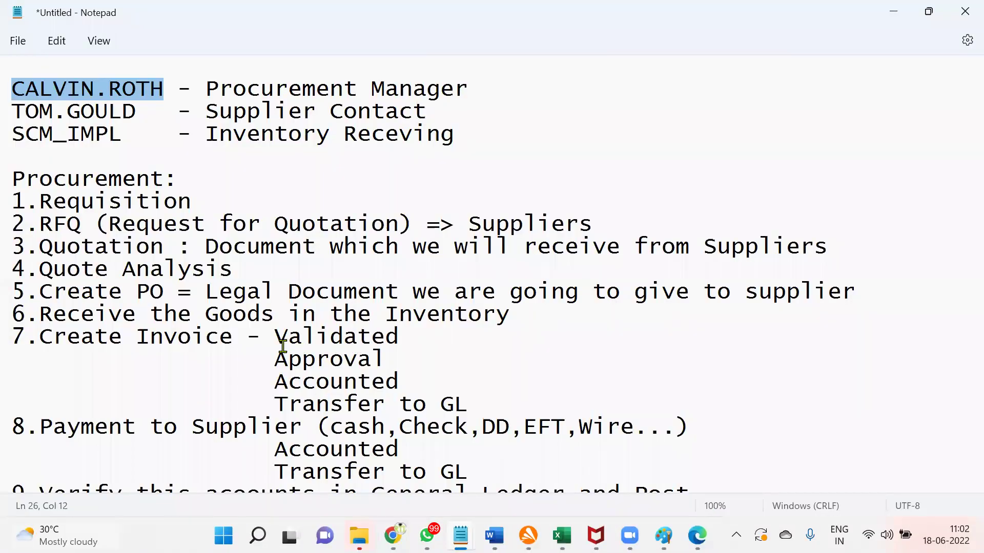
drag(275, 342, 469, 405)
key(alt+Tab)
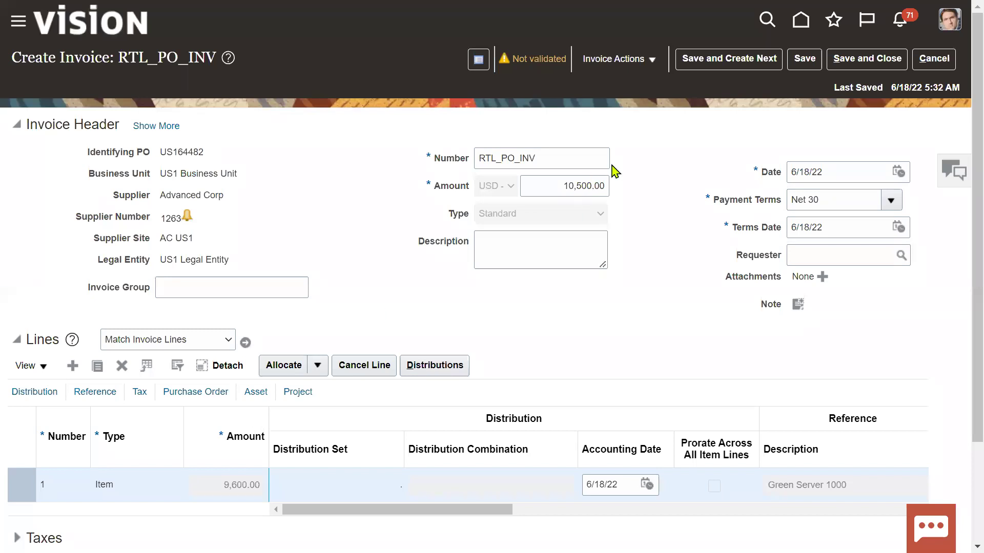
Step: Validate RTL_PO_INV and open its summary showing line variance and system holds
click(641, 68)
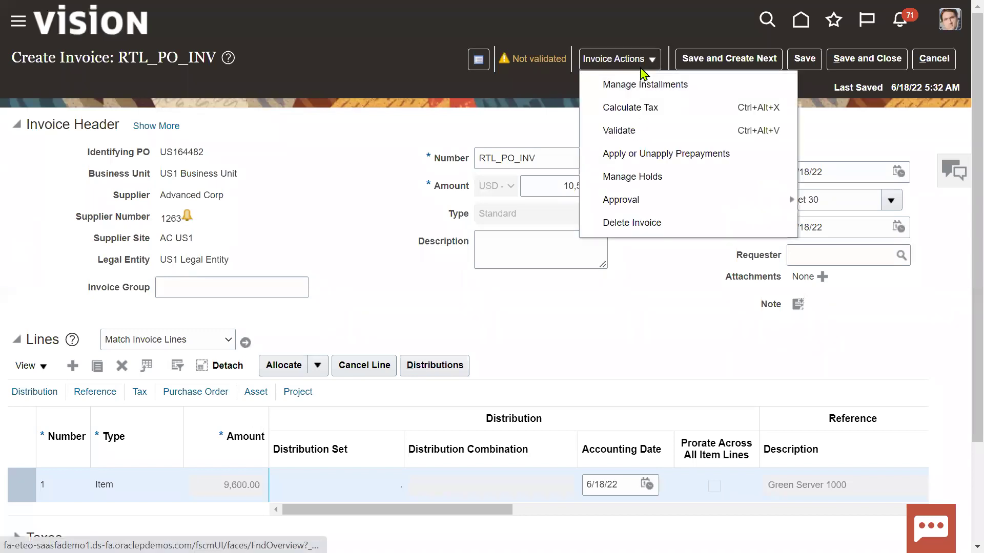
click(619, 131)
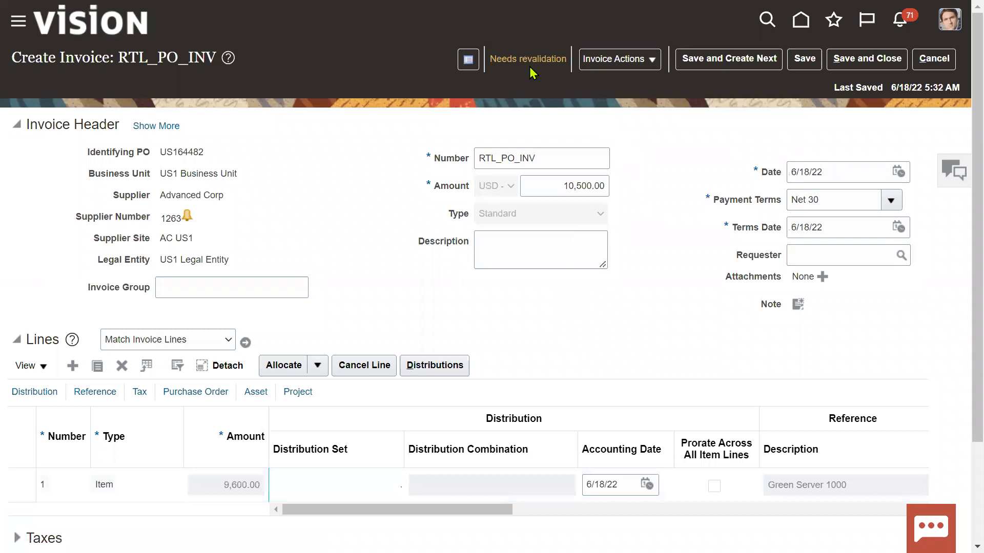
click(530, 66)
click(115, 485)
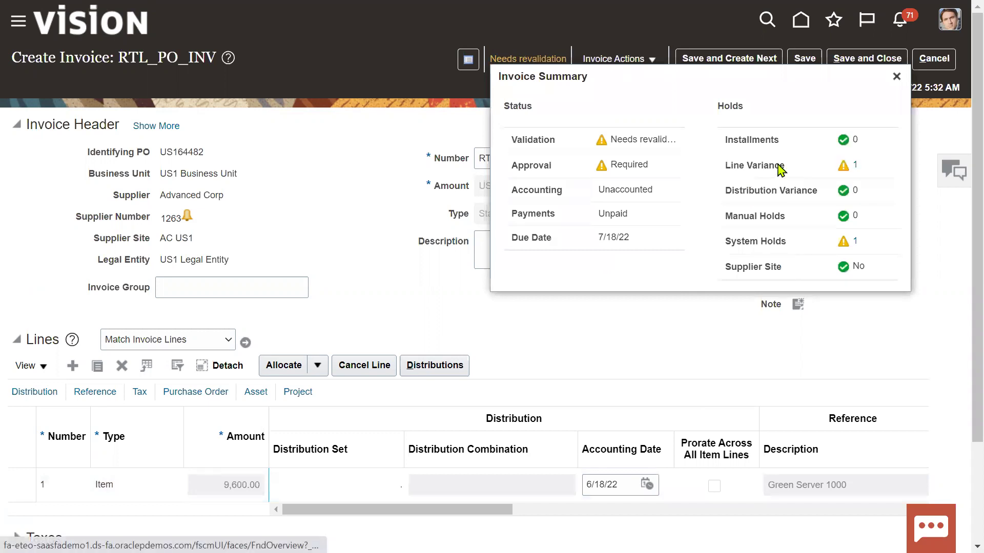
Step: Review the line variance and system holds, reading the system hold's reason in Manage Holds
drag(726, 164, 783, 164)
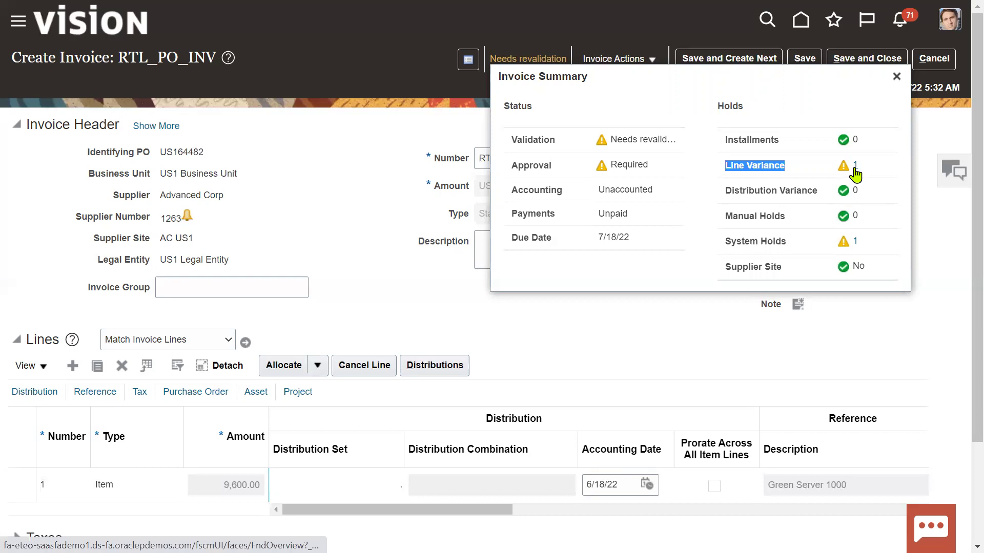
drag(725, 243, 778, 243)
click(818, 253)
click(855, 243)
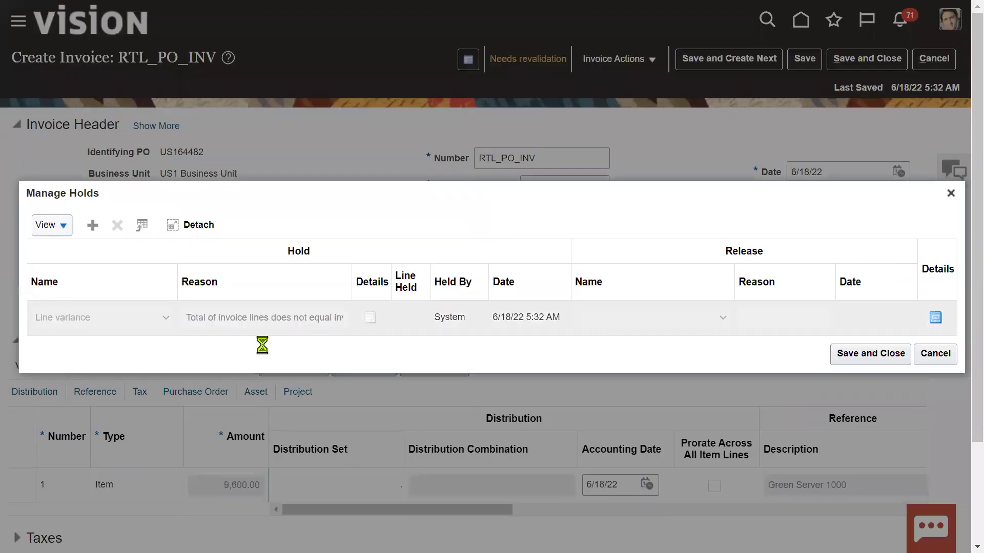
drag(189, 319, 266, 320)
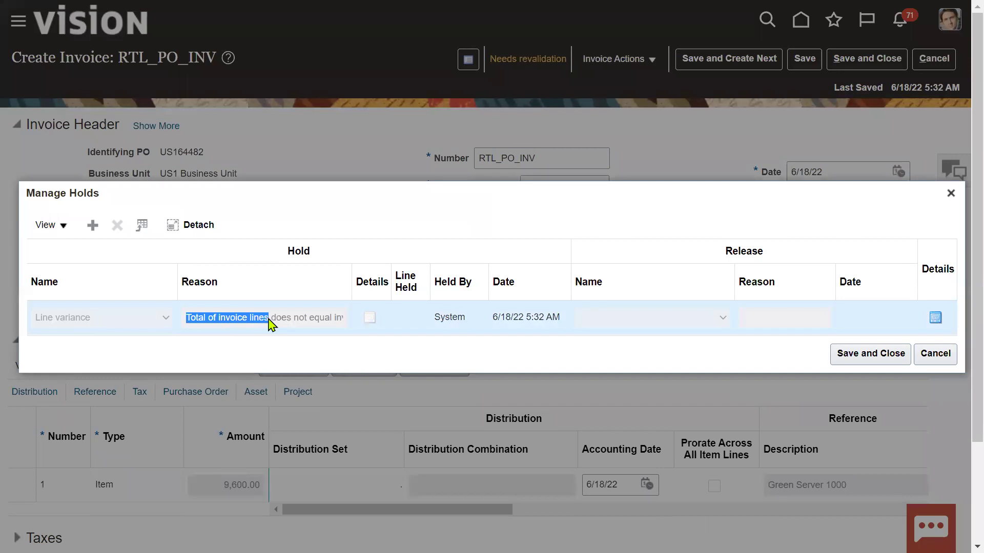
click(275, 320)
drag(275, 318, 342, 324)
click(286, 326)
click(869, 362)
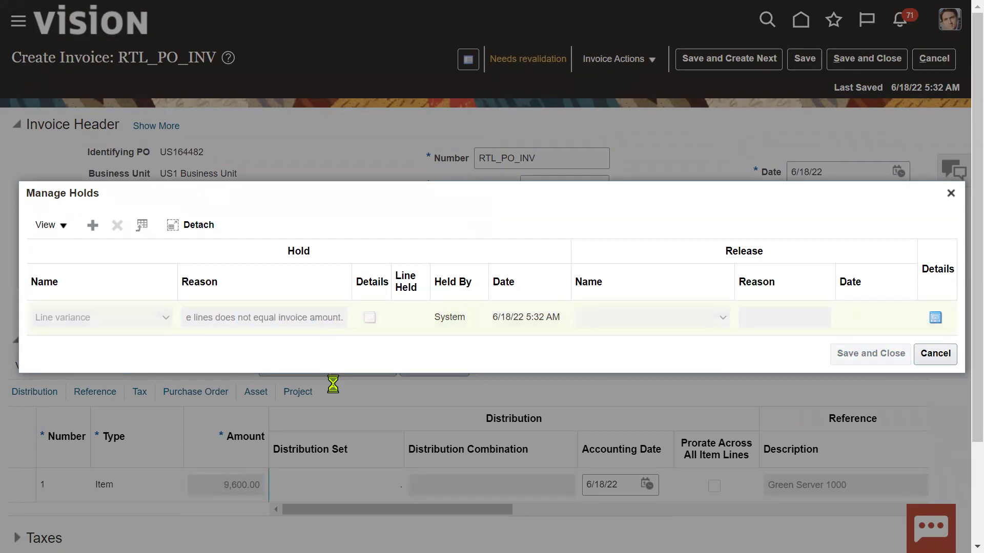
Step: Expand the Taxes section to show 912.00 in transaction taxes
scroll(335, 389, down, 3)
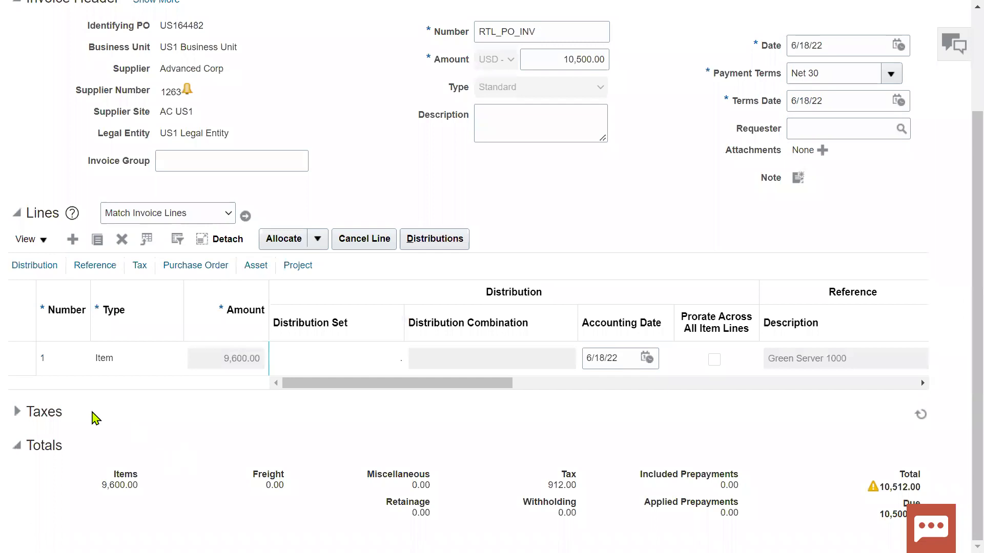
click(17, 411)
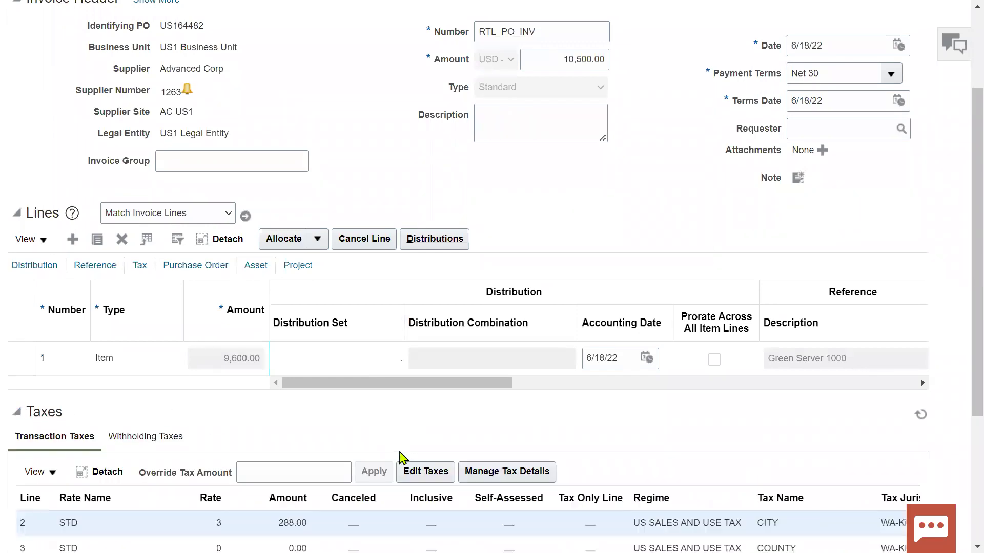
scroll(402, 459, down, 4)
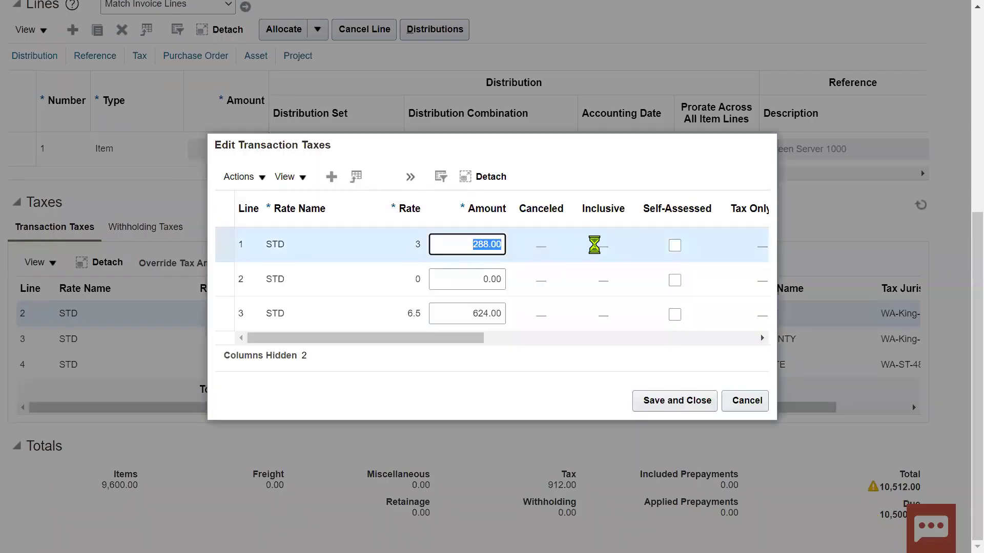
Step: Override each of the three tax line amounts to 0 and save
text(0)
click(482, 313)
text(0)
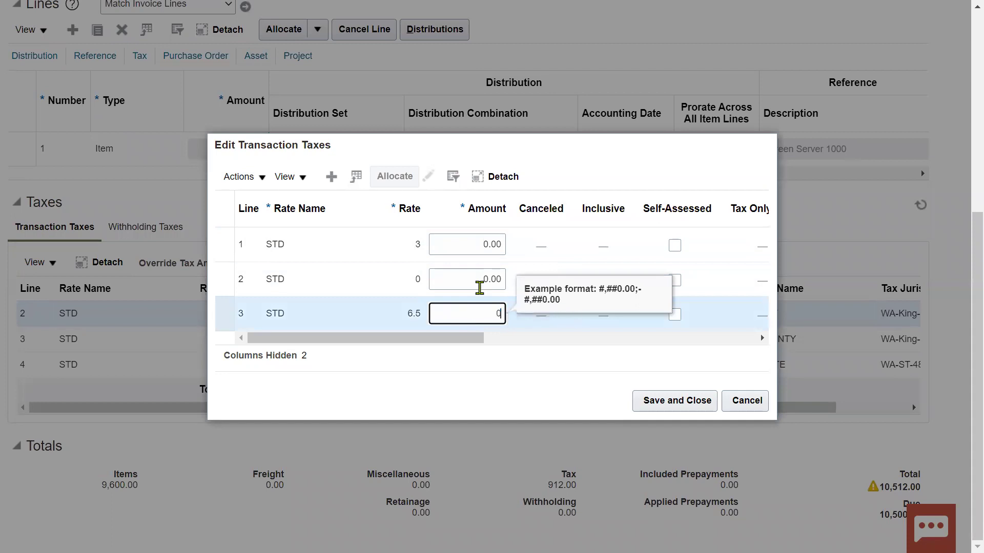
click(482, 279)
click(658, 406)
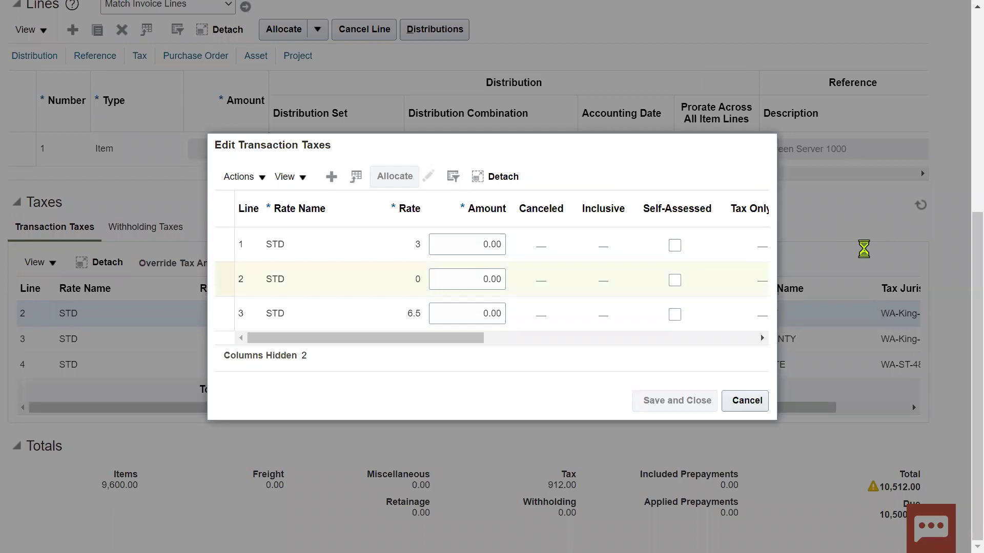
scroll(863, 254, up, 5)
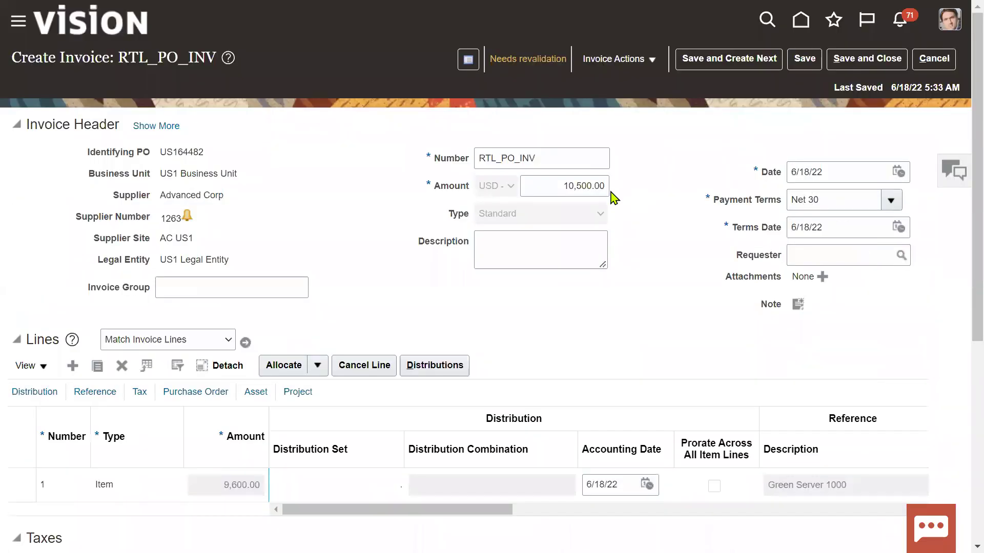
Step: Change the invoice header amount to 9,600.00 and save the invoice
click(557, 187)
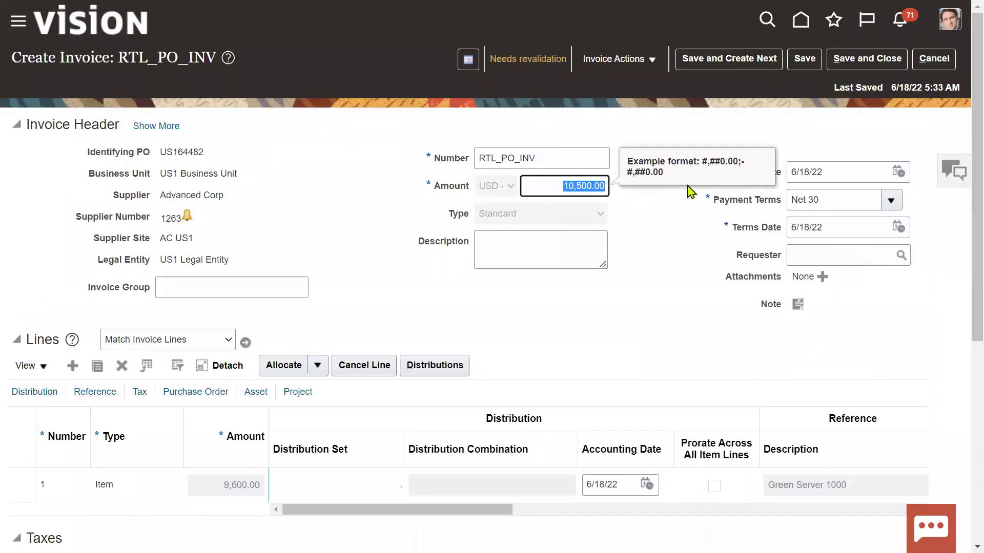
text(9,600)
click(666, 258)
click(807, 65)
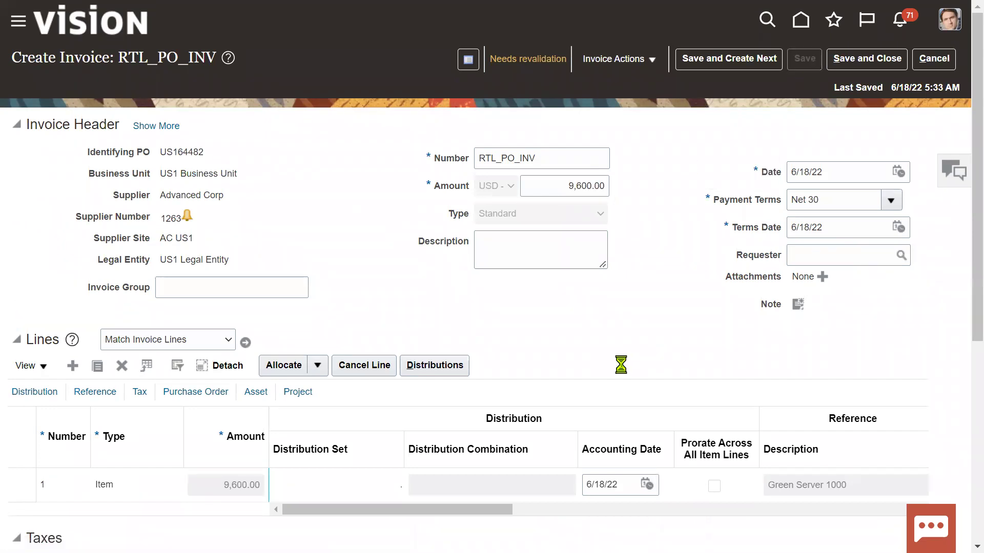
Step: Validate RTL_PO_INV so its status reads Validated
click(646, 70)
click(636, 133)
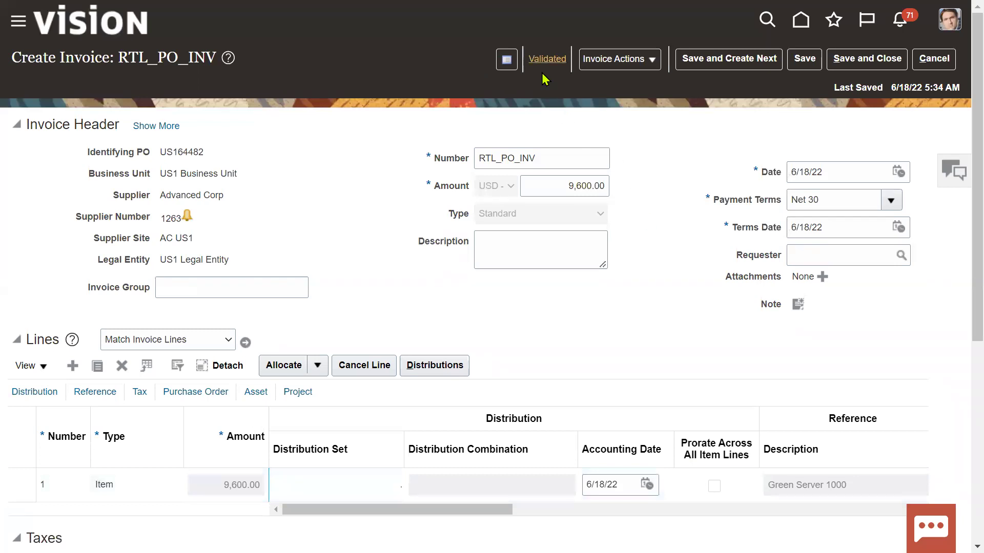
click(647, 60)
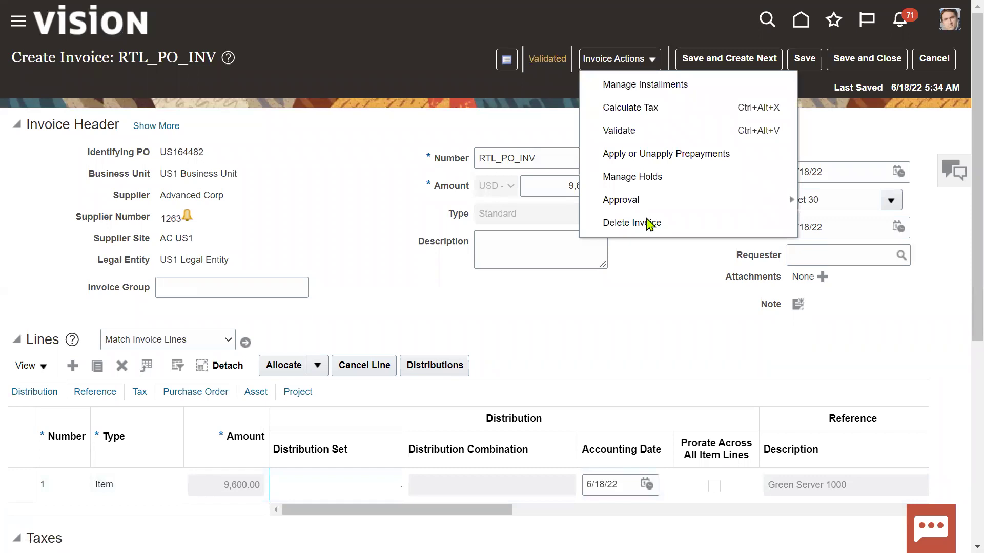
click(638, 328)
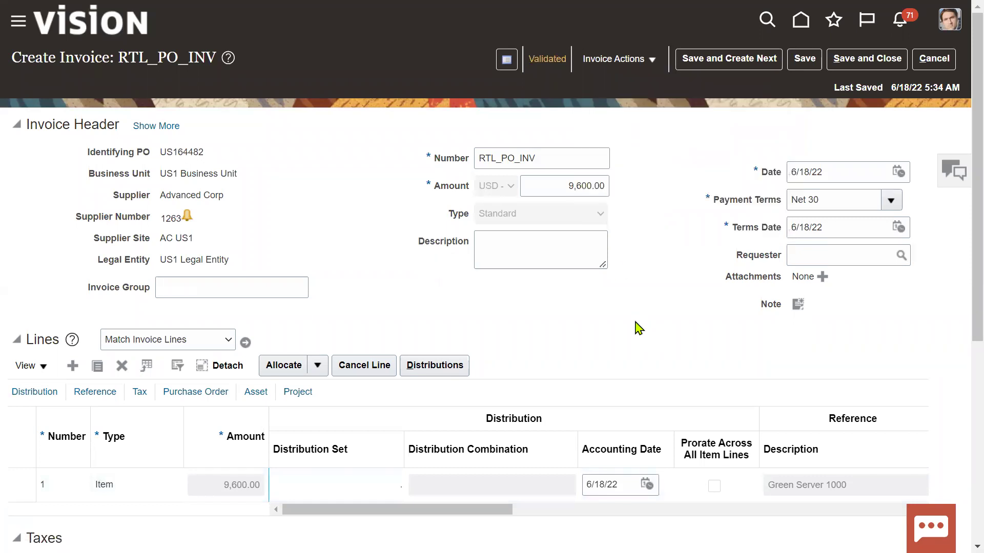
click(950, 19)
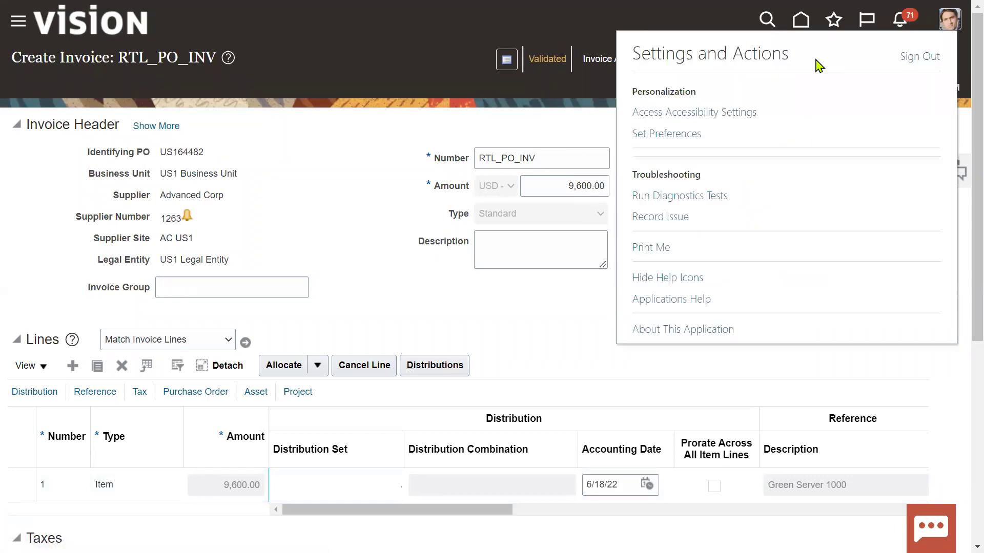
click(530, 126)
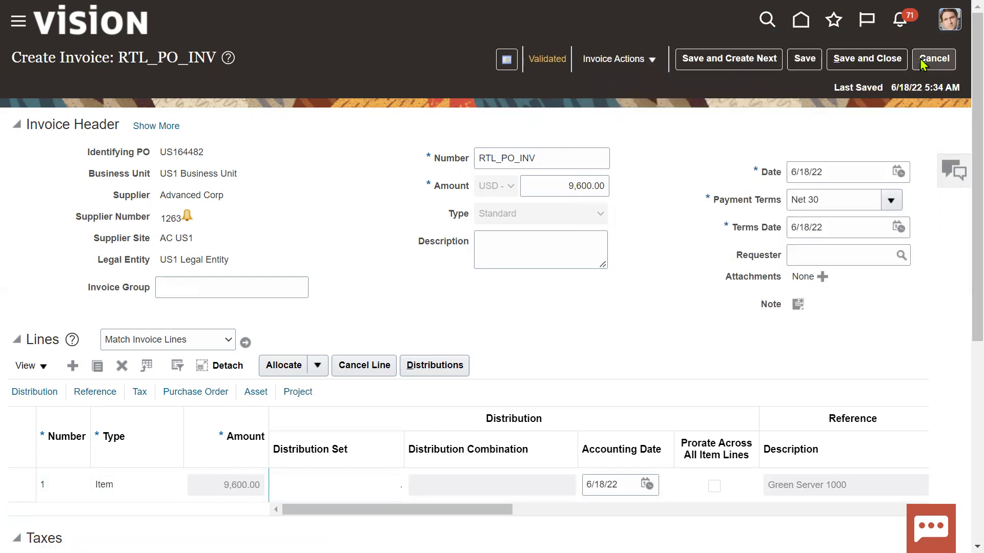
Step: Save and close the invoice, then sign out of the application
click(868, 59)
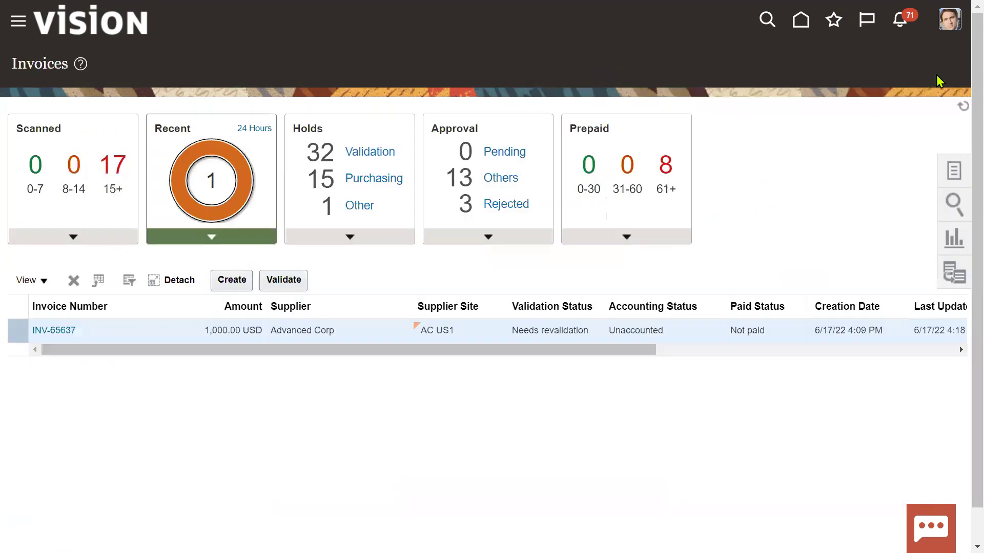
click(950, 20)
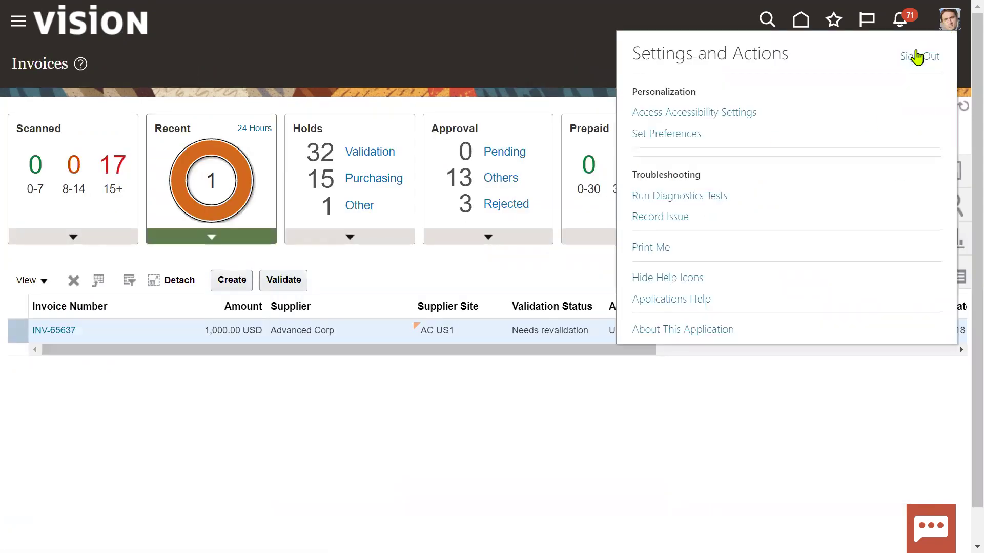
click(919, 56)
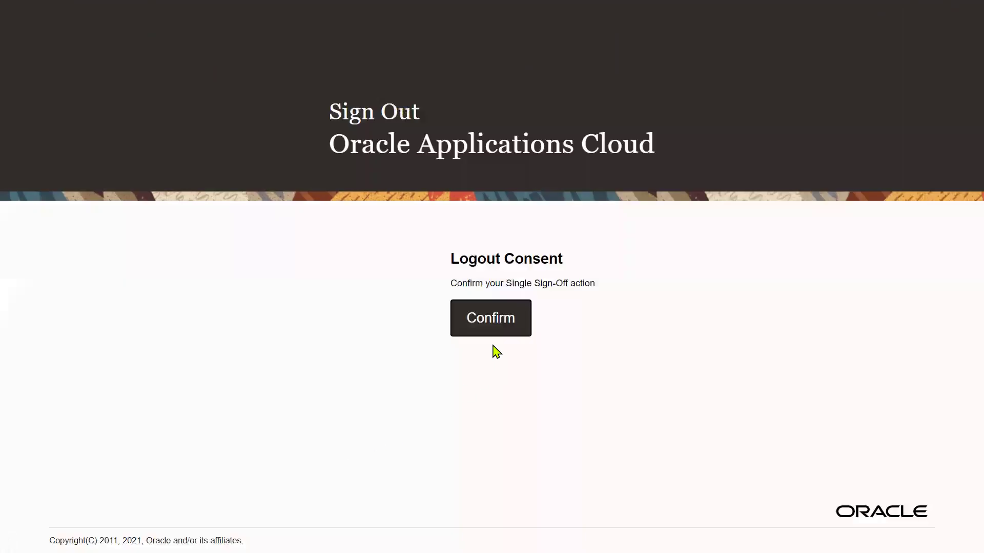
click(496, 320)
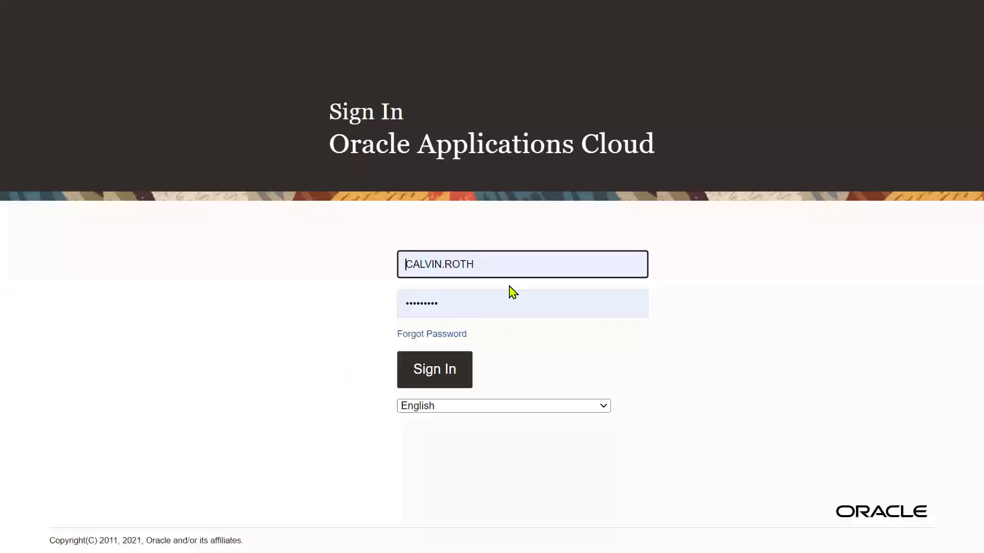
Step: Sign back in with the saved hcm administrator login
text(hcm)
click(186, 281)
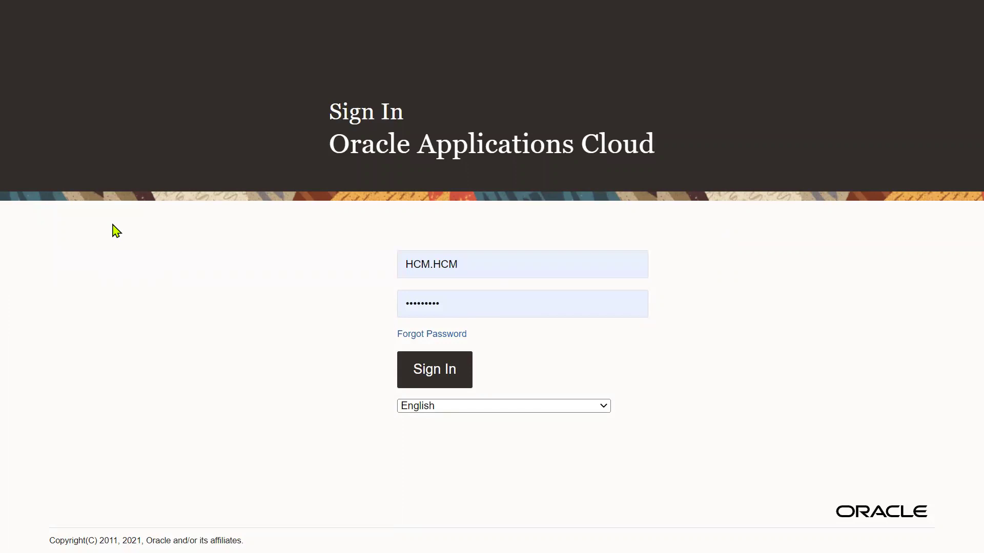
key(Return)
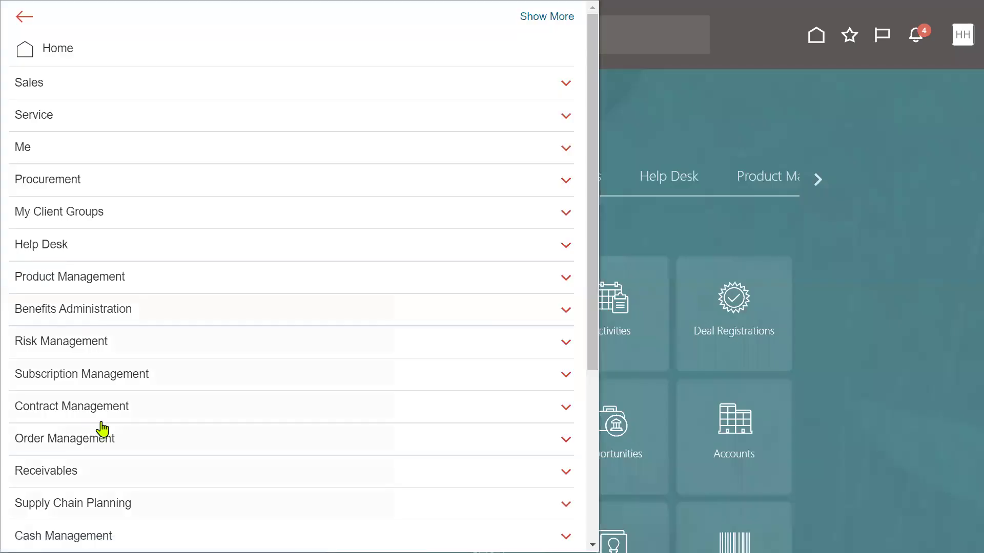
Step: In the Security Console Users list, find the buyer's account and start editing it
scroll(97, 423, down, 5)
click(88, 437)
click(279, 364)
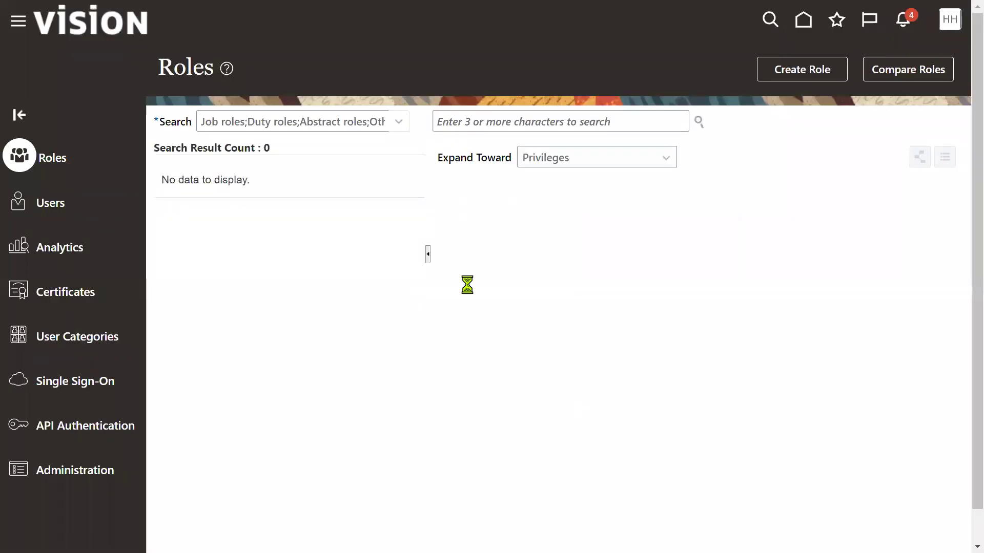
click(526, 128)
text(ca)
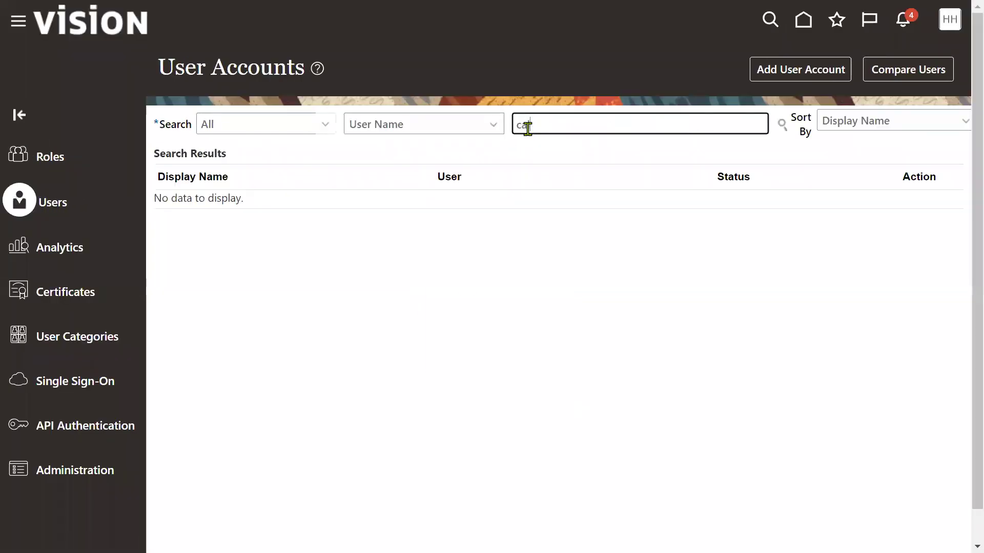
text(lvin)
key(Return)
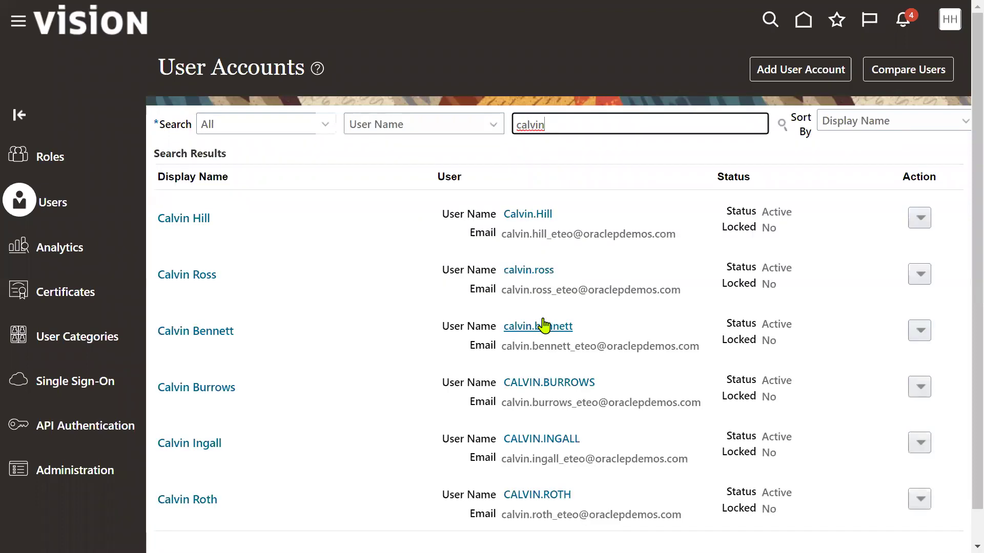
click(538, 494)
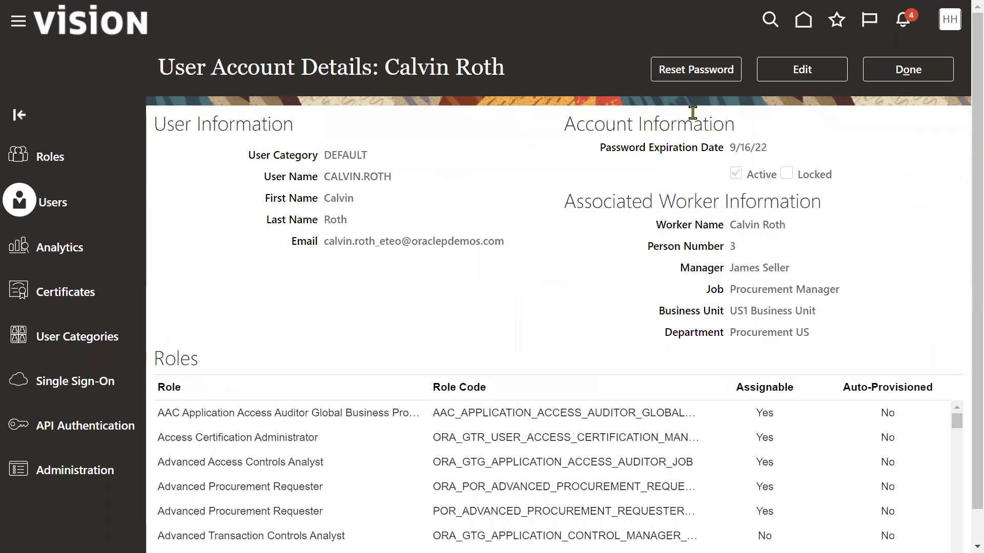
click(835, 80)
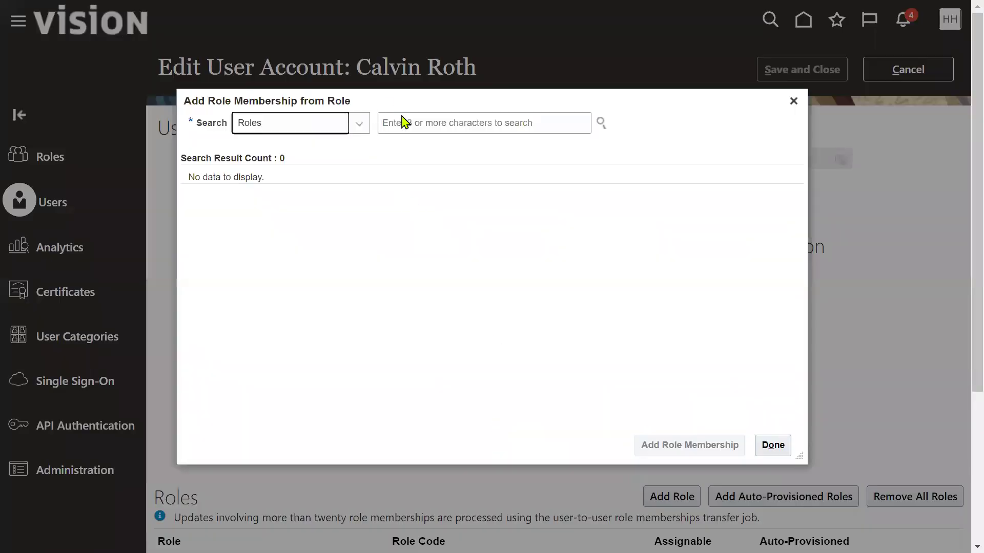
Step: Add the Accounts Payable Manager and Accounts Payable Supervisor roles to the account
click(416, 128)
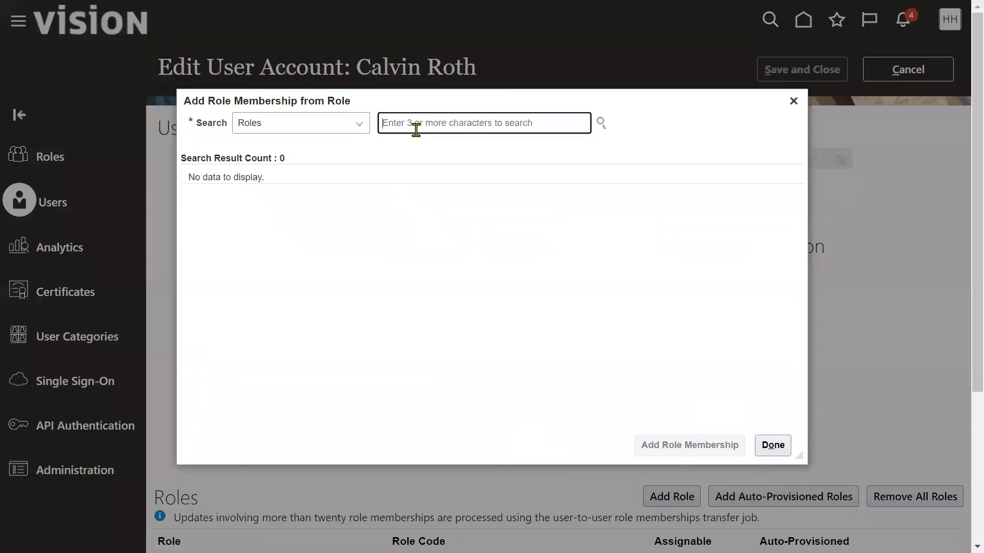
text(Accounts)
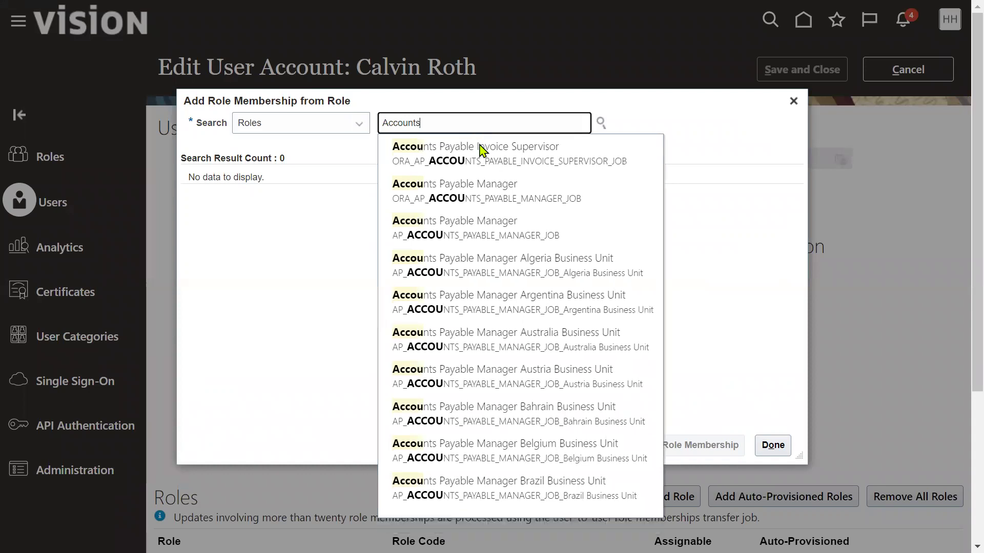
click(502, 190)
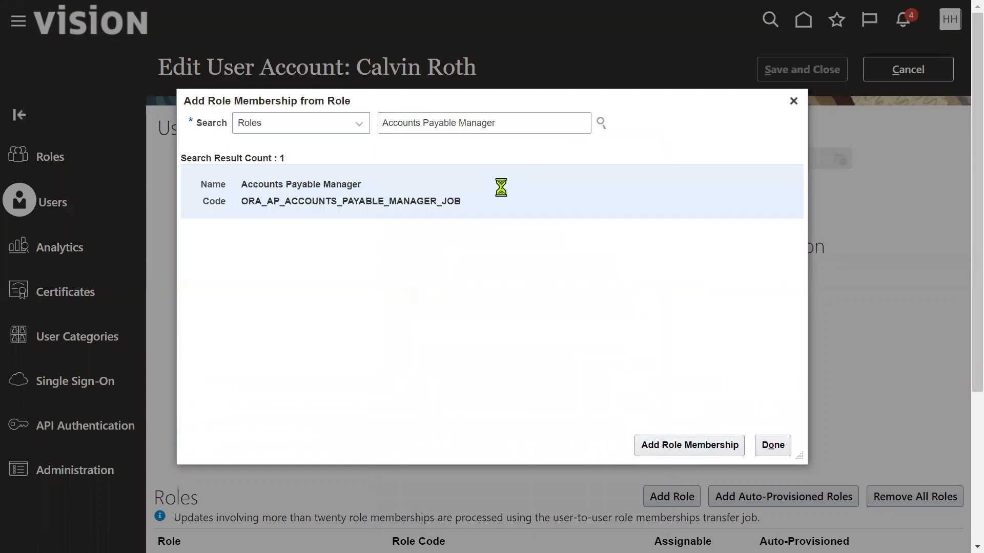
click(684, 444)
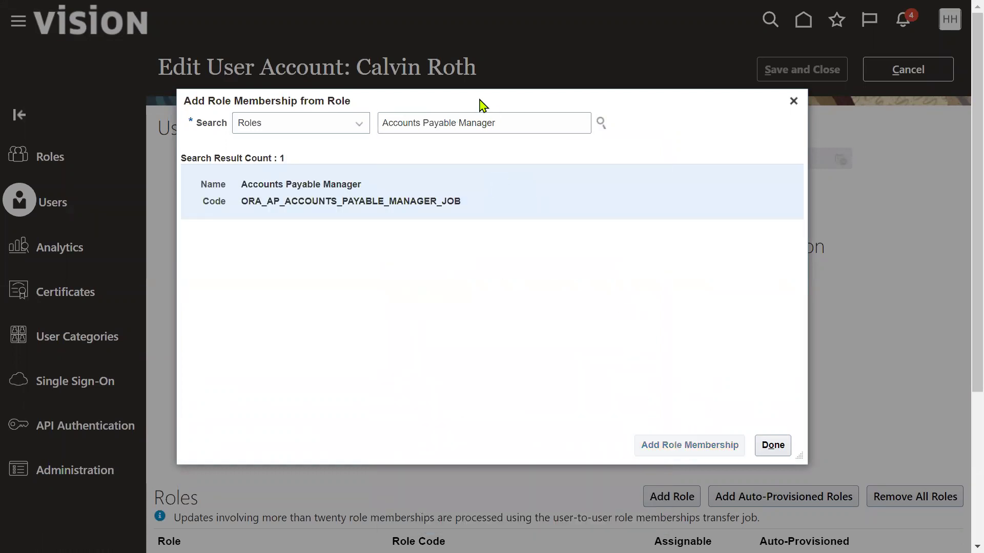
double_click(462, 123)
text(Sup)
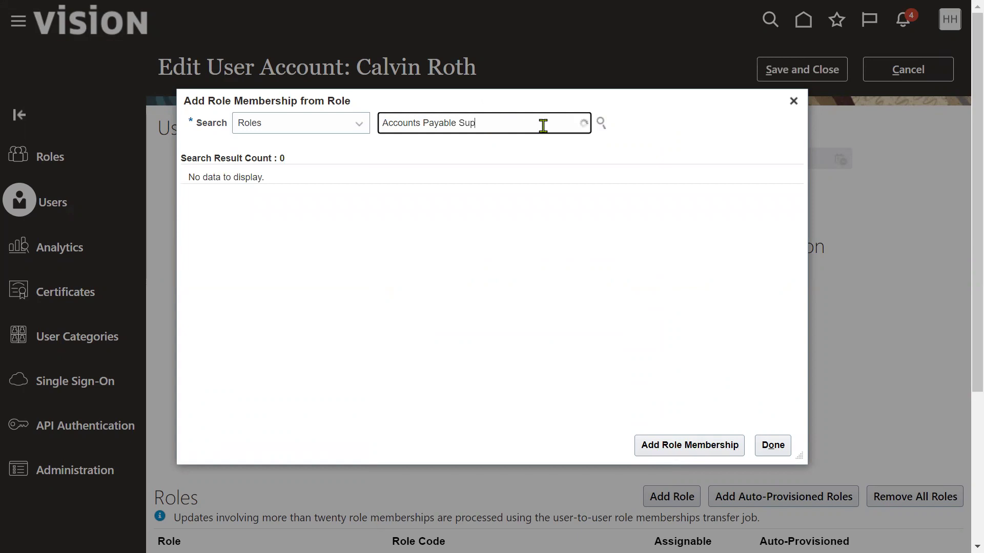
text(ervisor)
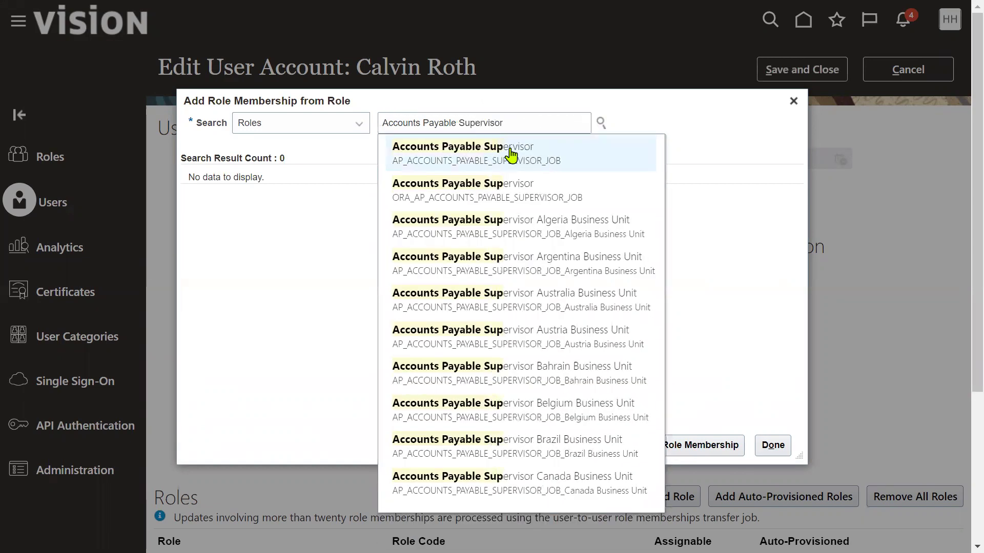
click(510, 154)
click(666, 444)
Step: Add the Accounts Payable Specialist role, then save the account's new roles
double_click(480, 123)
text(Spe)
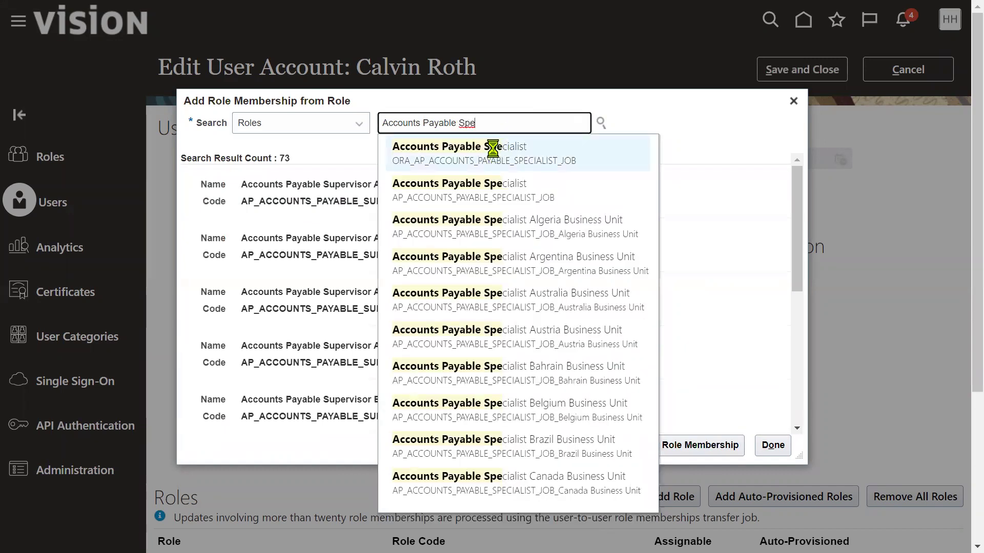
click(487, 147)
click(491, 203)
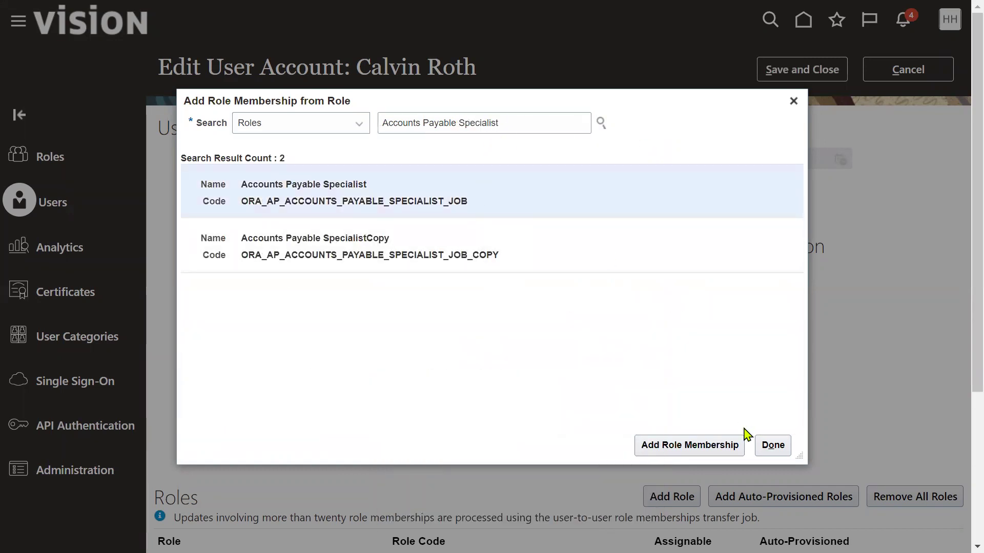
click(714, 450)
drag(522, 132, 255, 101)
text(Gen)
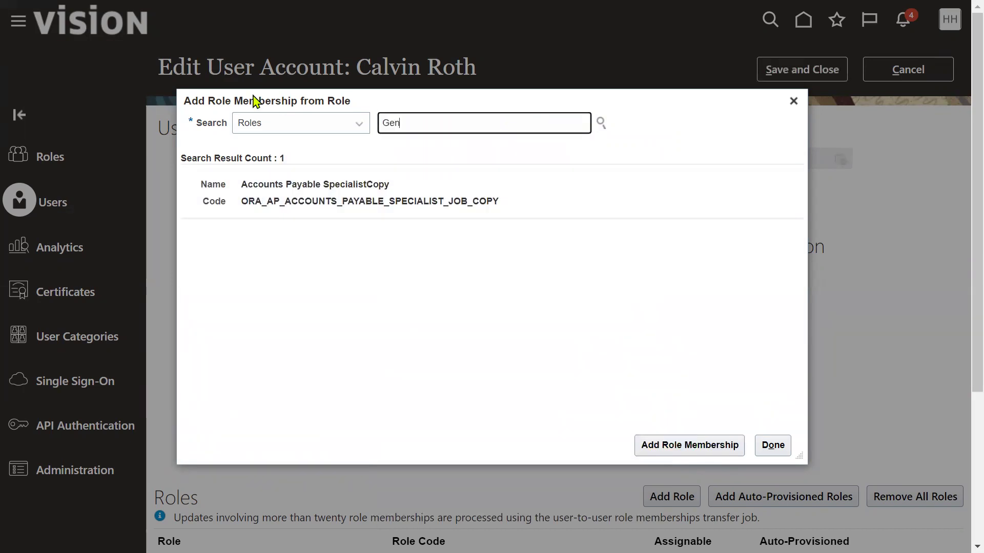
text(e)
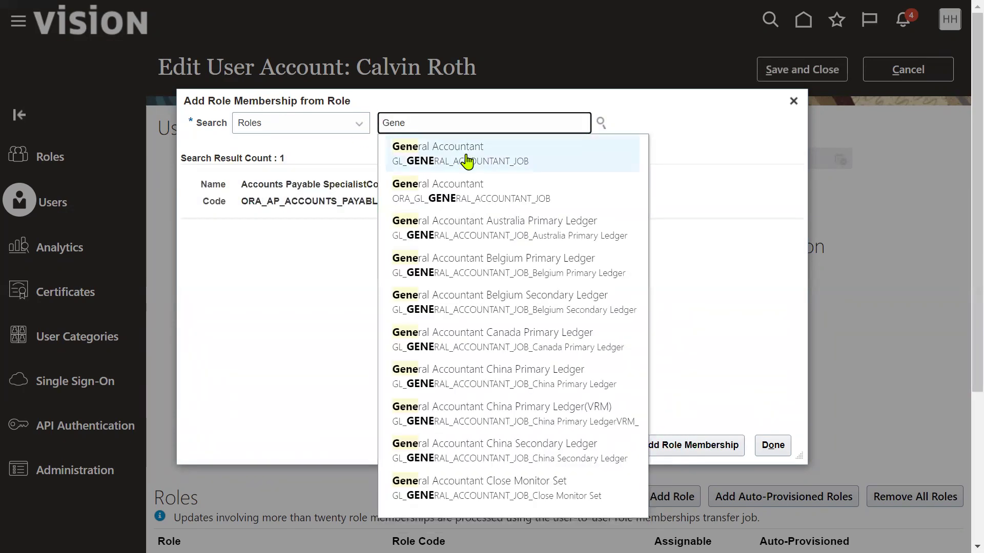
click(778, 451)
click(823, 71)
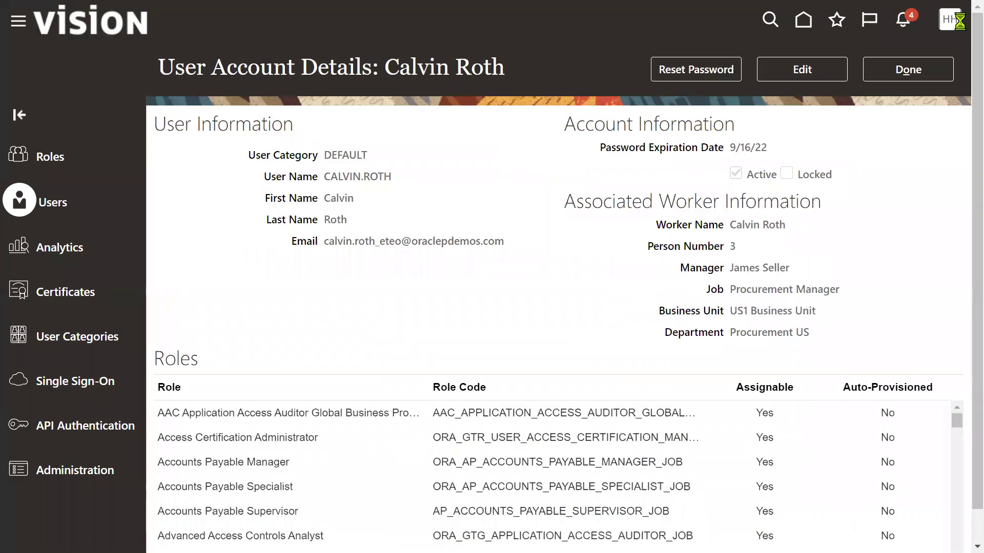
Step: Open Setup and Maintenance with the Financials offering selected
click(917, 71)
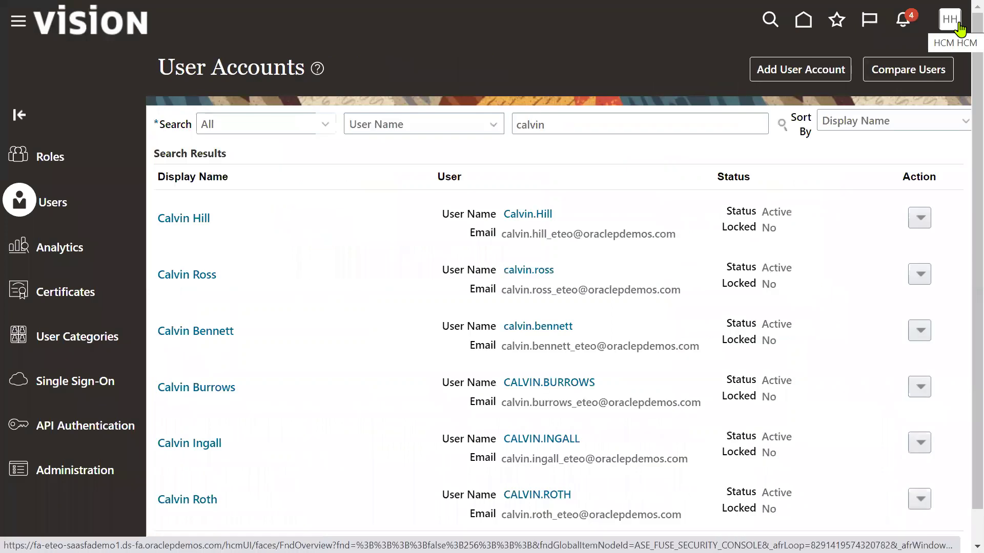
click(953, 23)
click(664, 251)
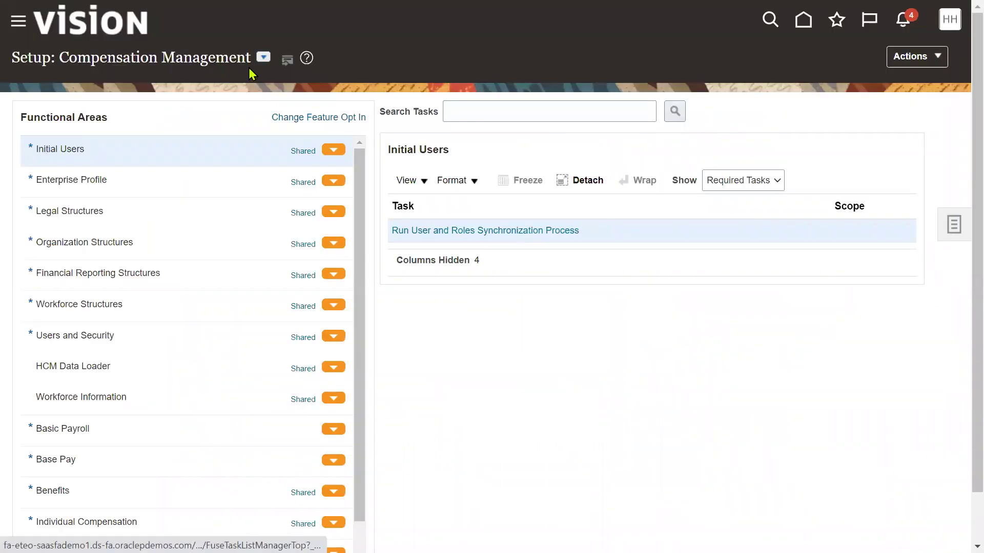
click(263, 57)
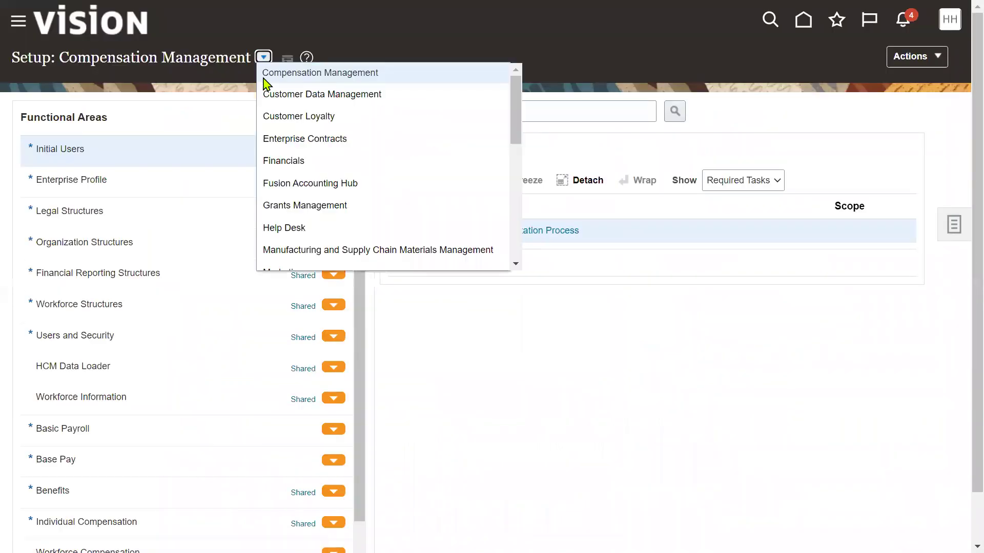
click(302, 161)
Step: Search setup tasks for 'data access' and open Manage Data Access for Users
click(593, 111)
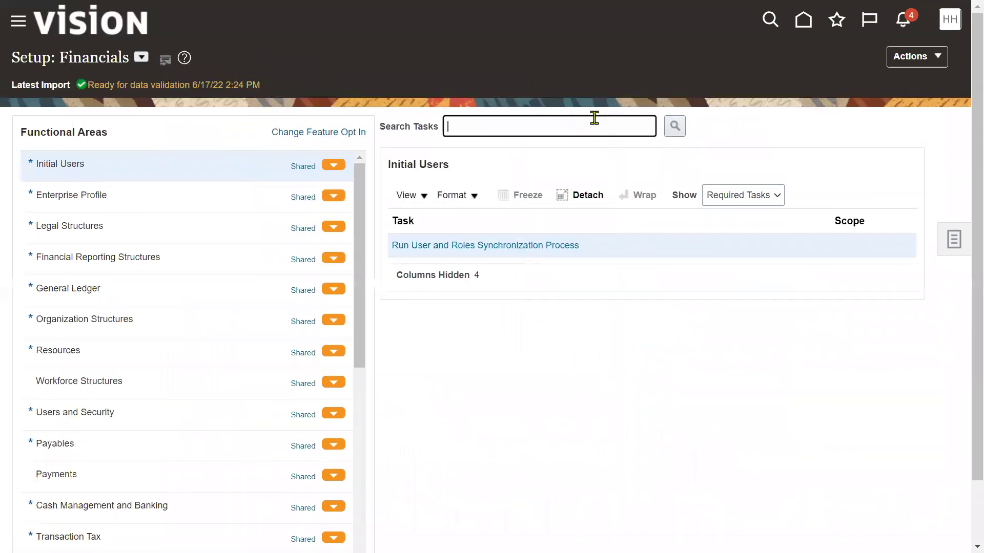
click(594, 118)
click(566, 180)
click(675, 126)
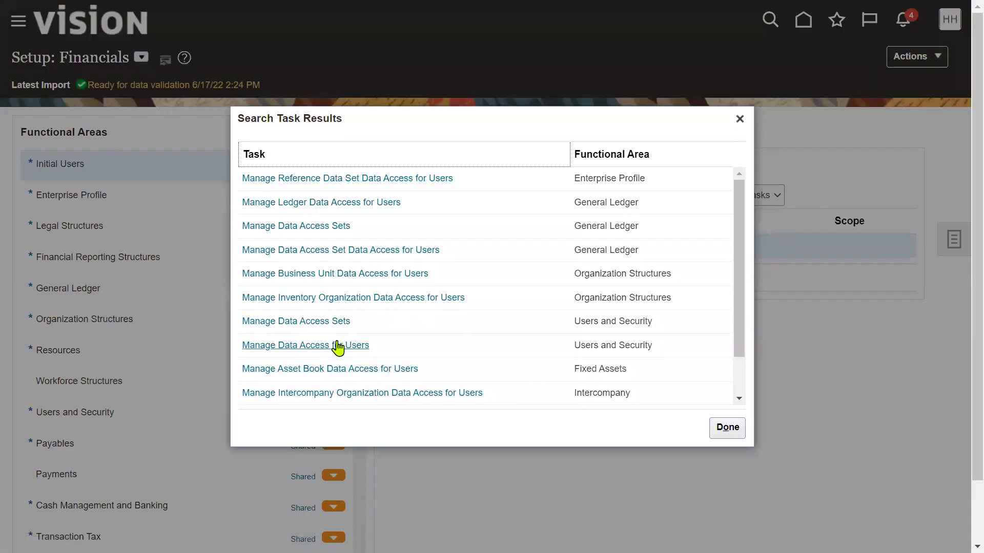
click(323, 346)
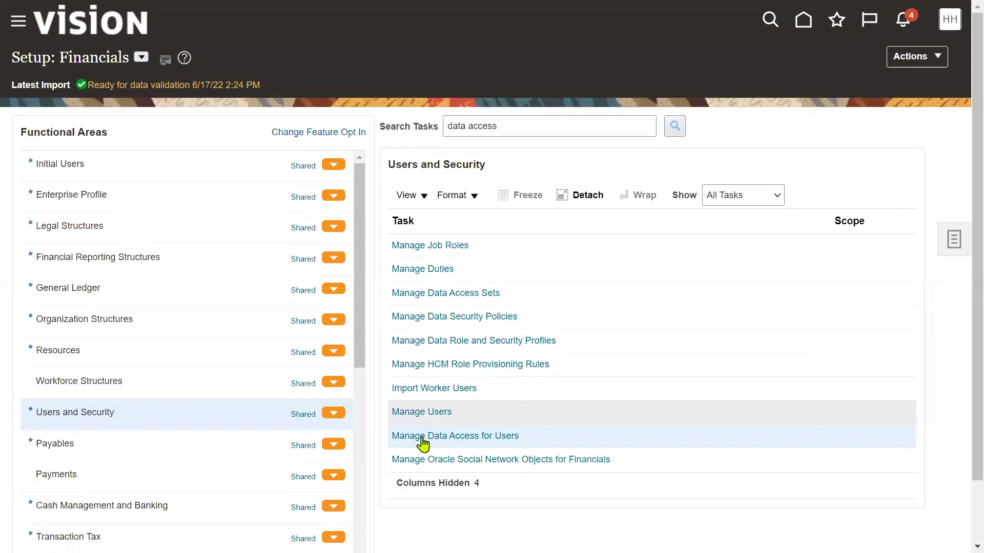
click(425, 437)
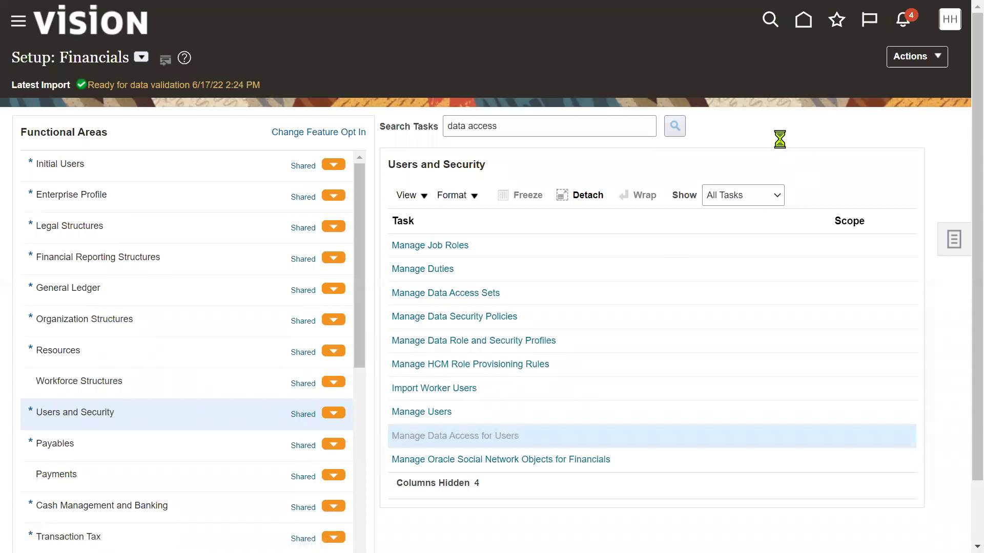
Step: Add a data access row for the buyer: Accounts Payable Manager, Business unit, US1 Business Unit
click(124, 292)
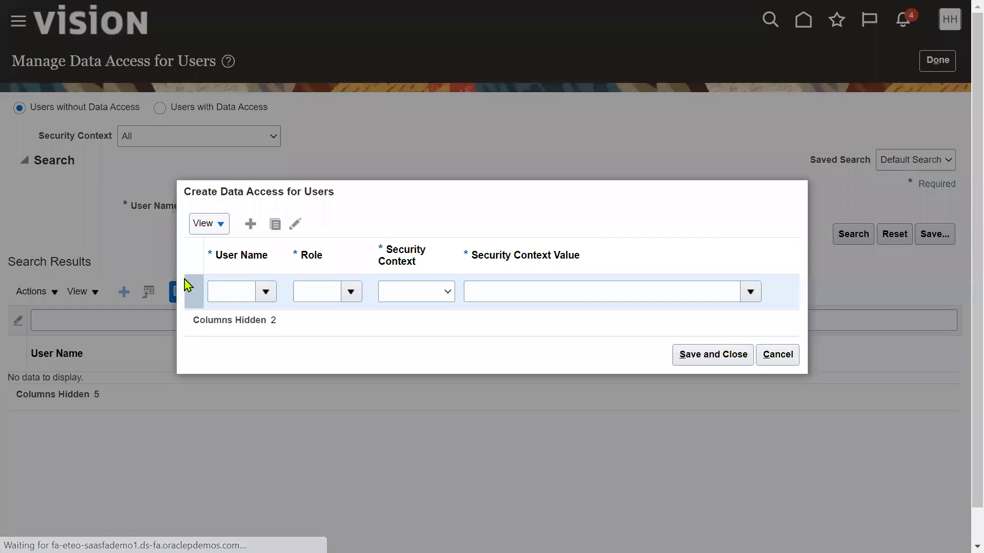
click(232, 297)
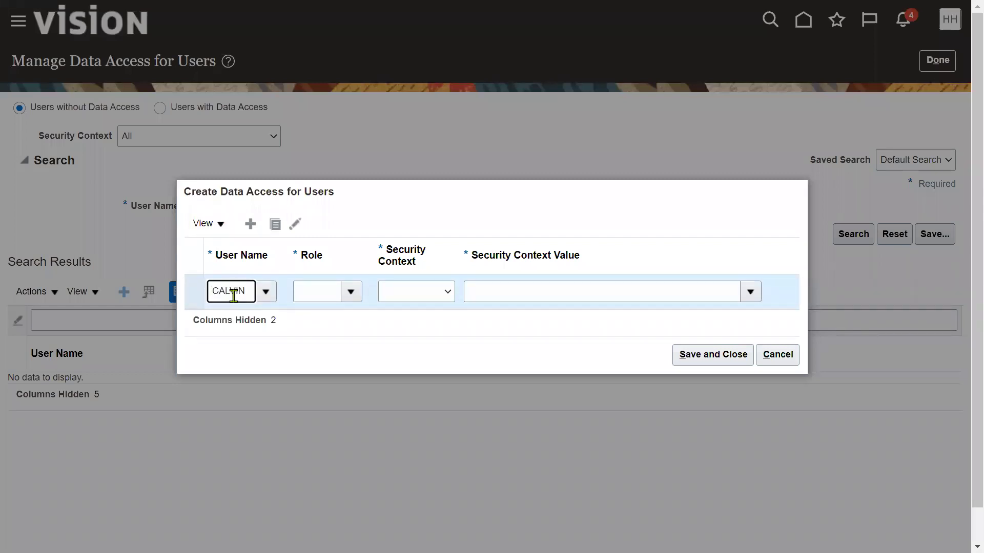
click(266, 364)
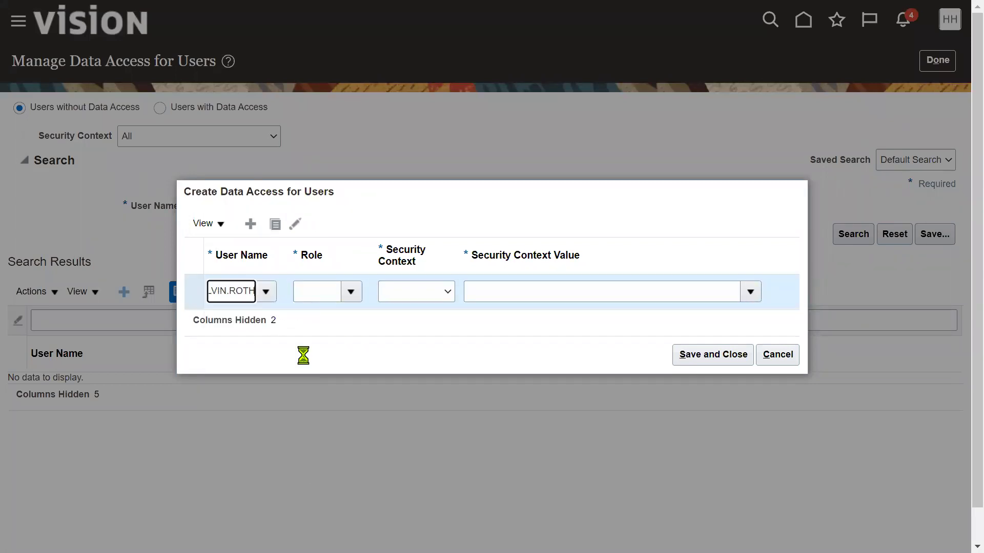
click(351, 293)
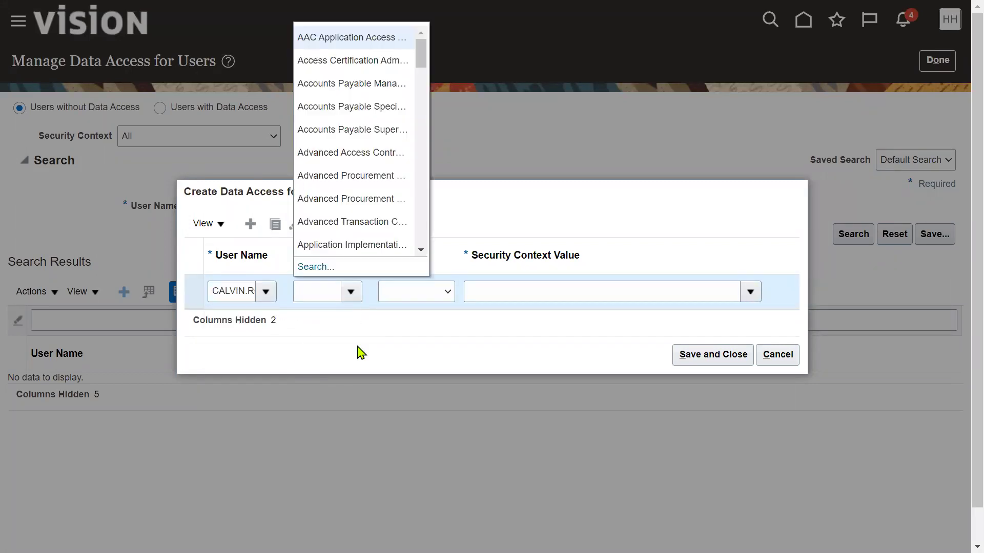
click(377, 93)
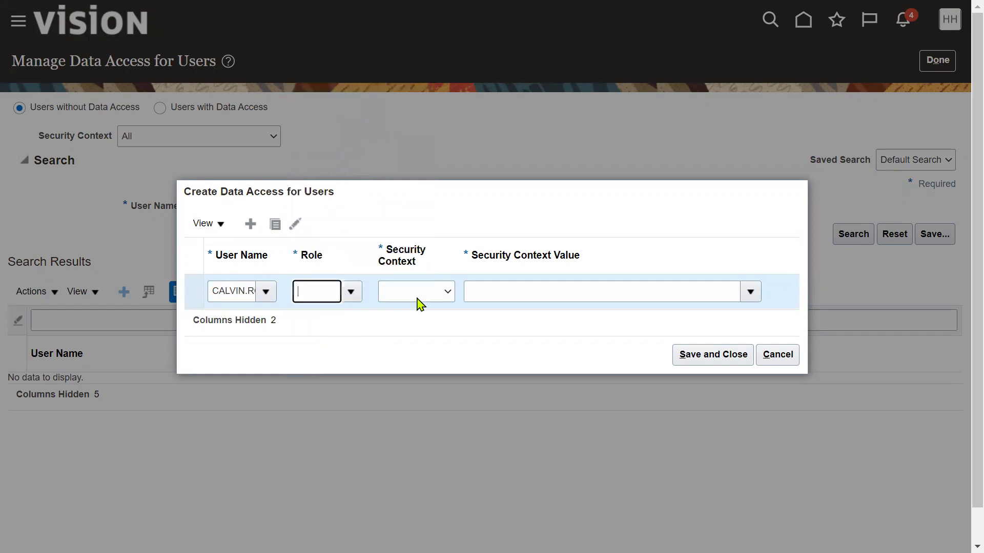
key(Tab)
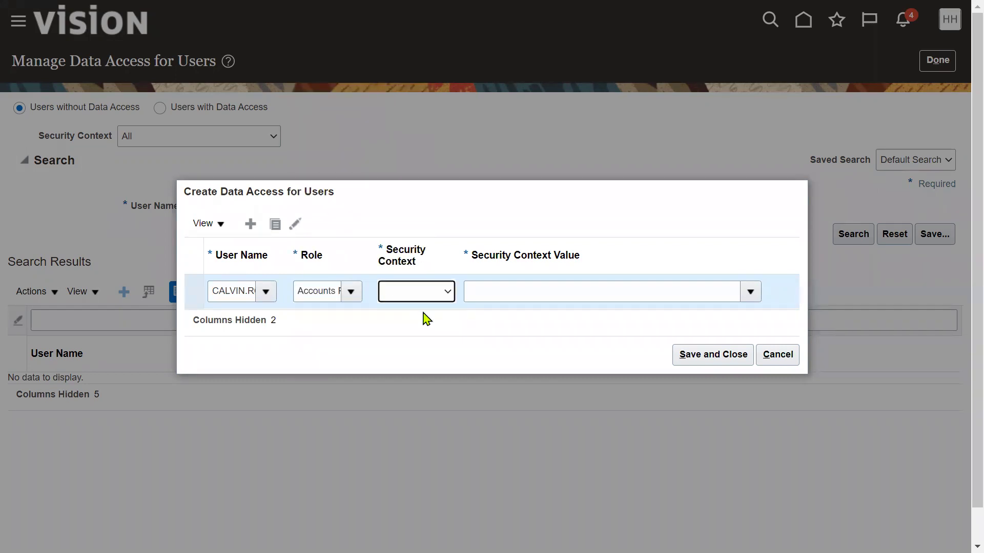
click(430, 296)
click(421, 323)
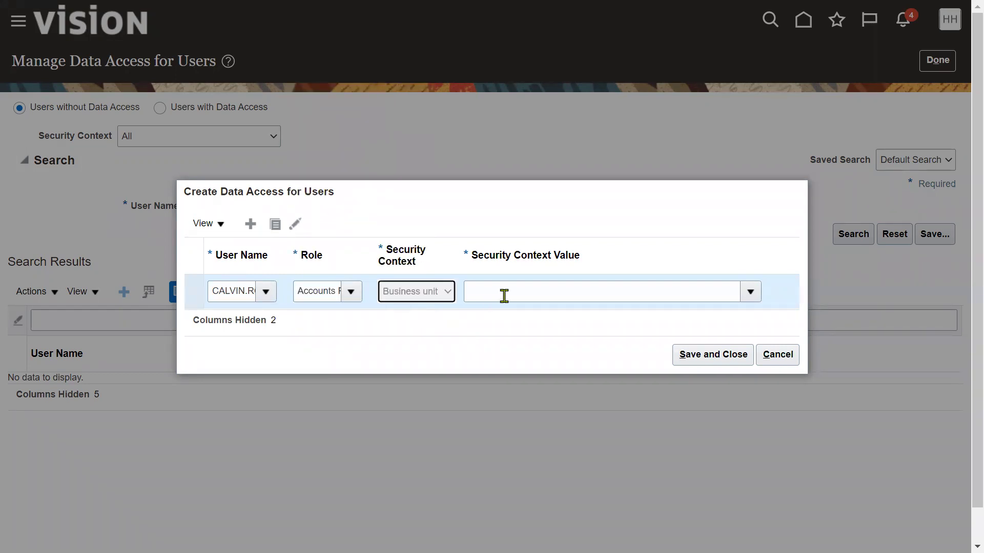
click(504, 296)
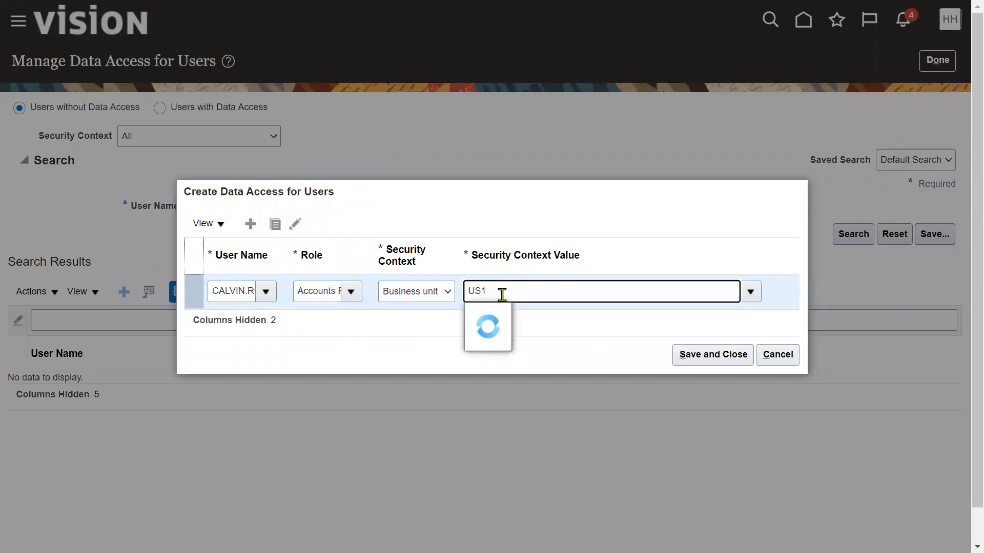
click(547, 317)
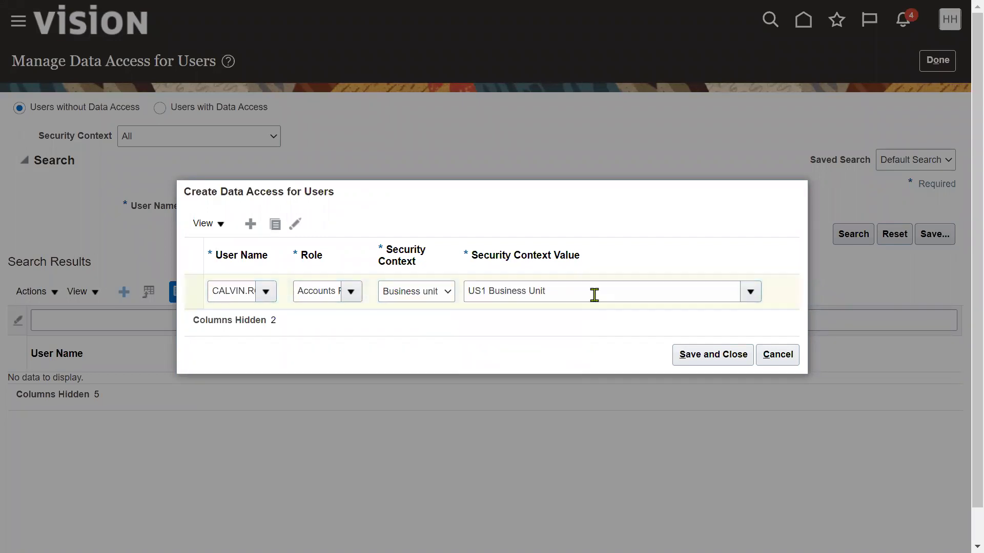
triple_click(594, 295)
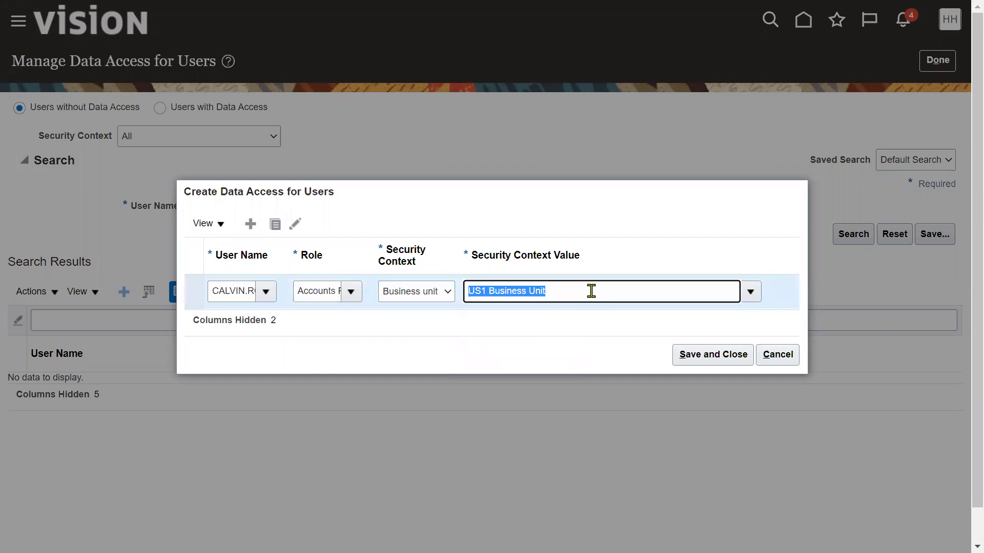
Step: Duplicate the row for the Accounts Payable Specialist and Supervisor roles, then save and close
click(275, 226)
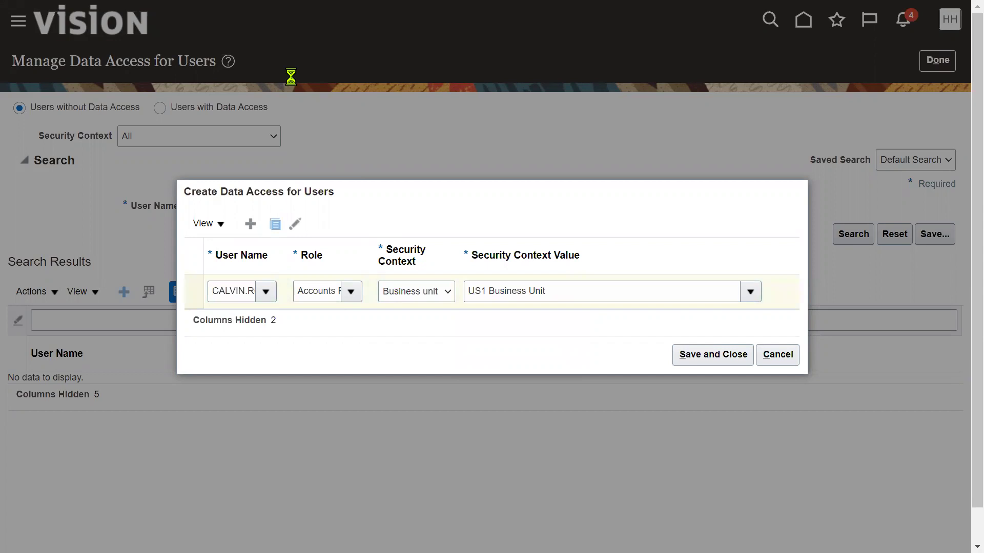
click(350, 275)
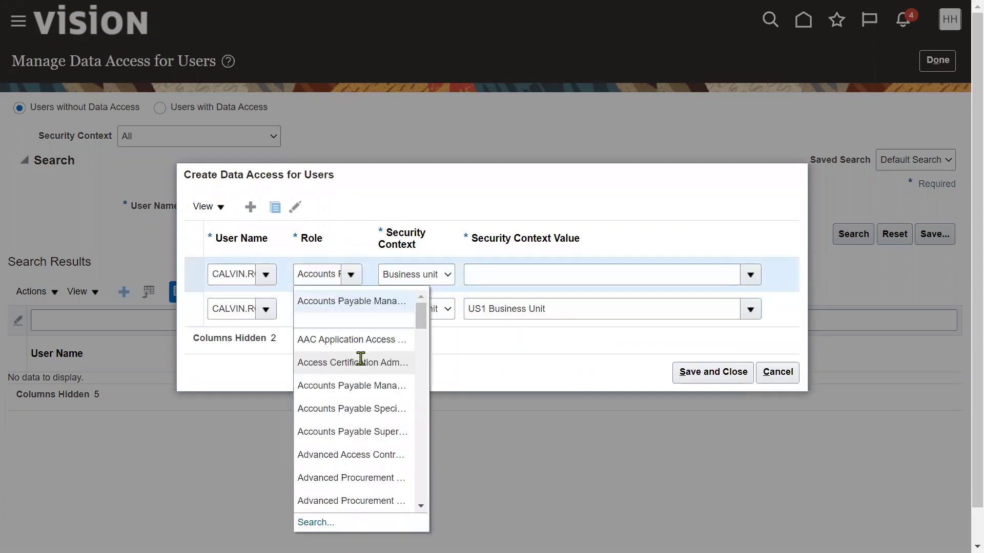
click(381, 410)
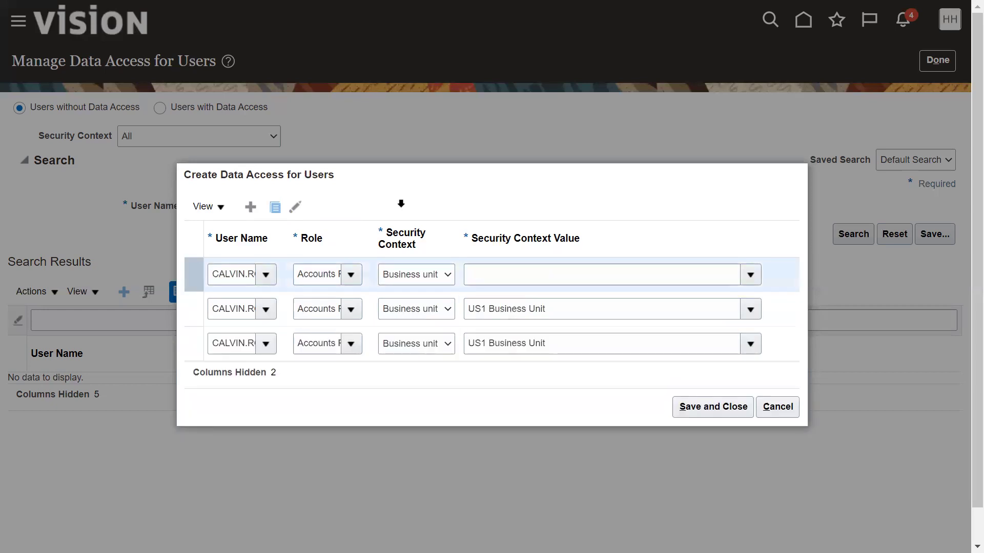
click(351, 257)
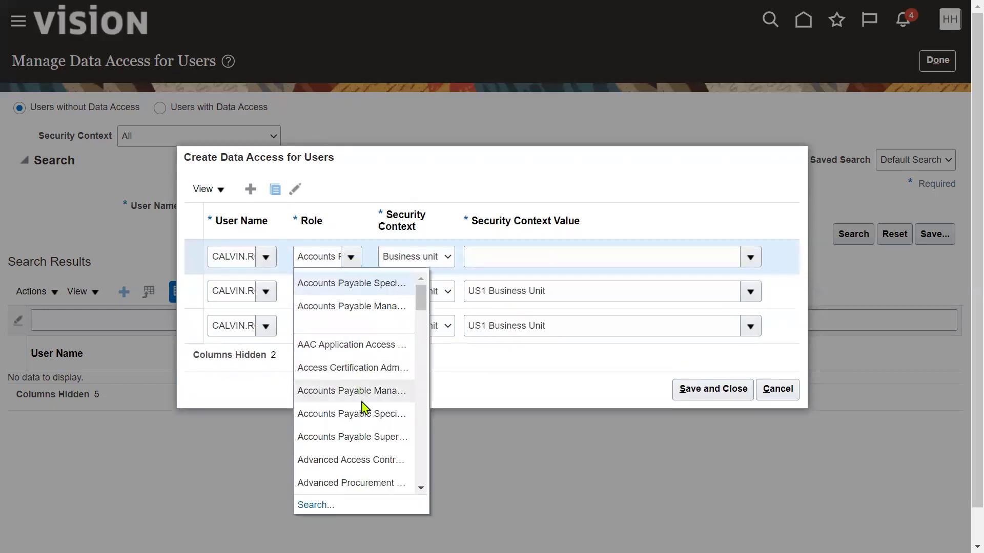
click(359, 437)
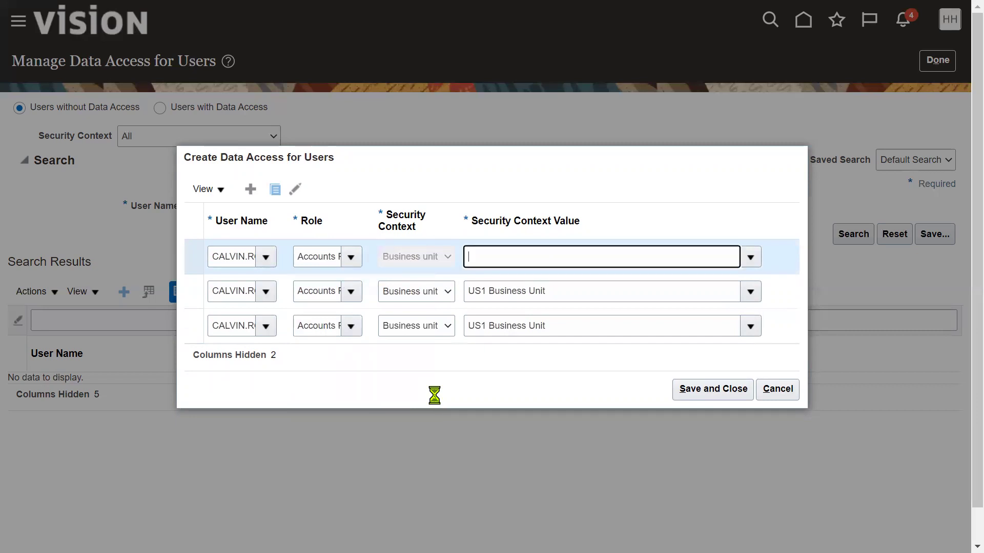
click(699, 392)
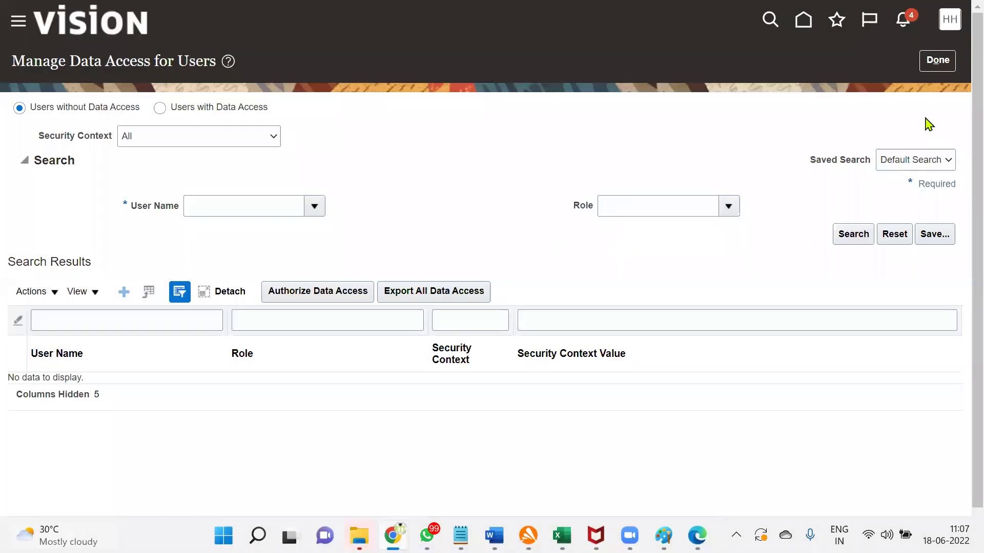
Step: Submit the Run User and Roles Synchronization Process from Initial Users and confirm it
click(937, 60)
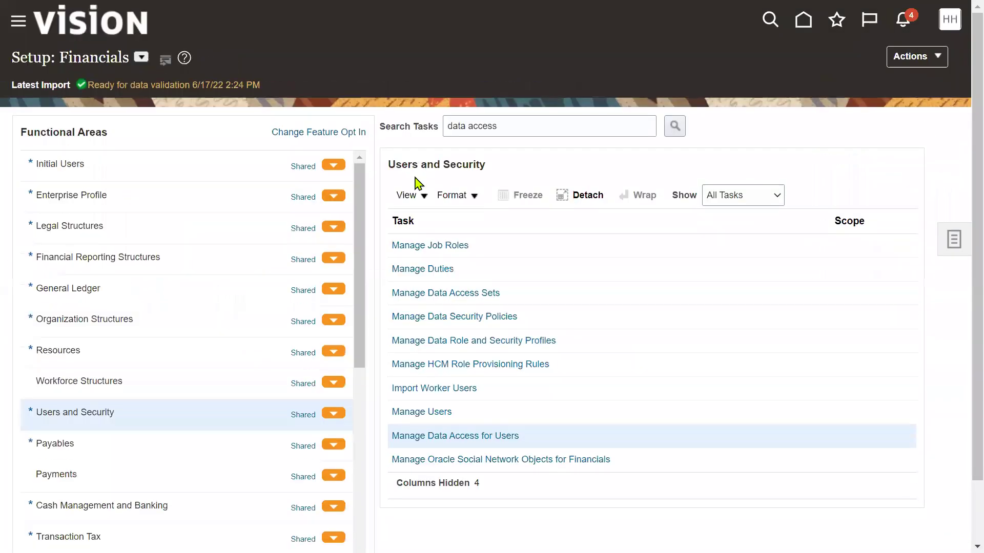
click(156, 169)
click(567, 249)
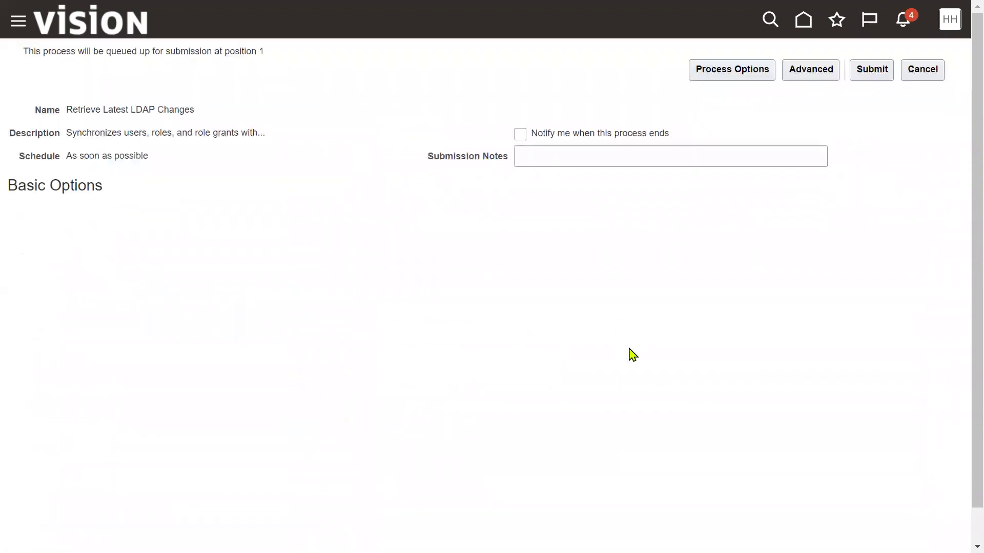
click(871, 75)
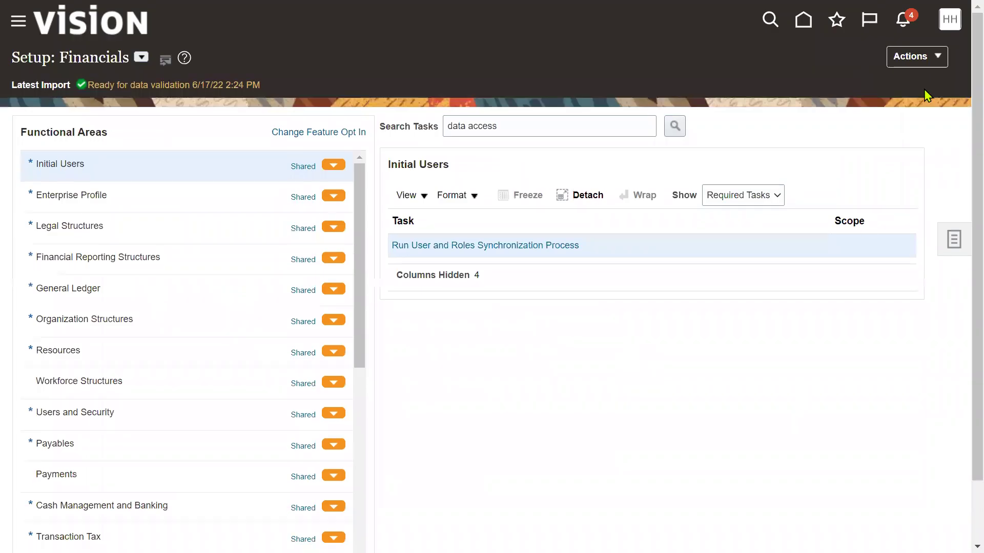
click(950, 19)
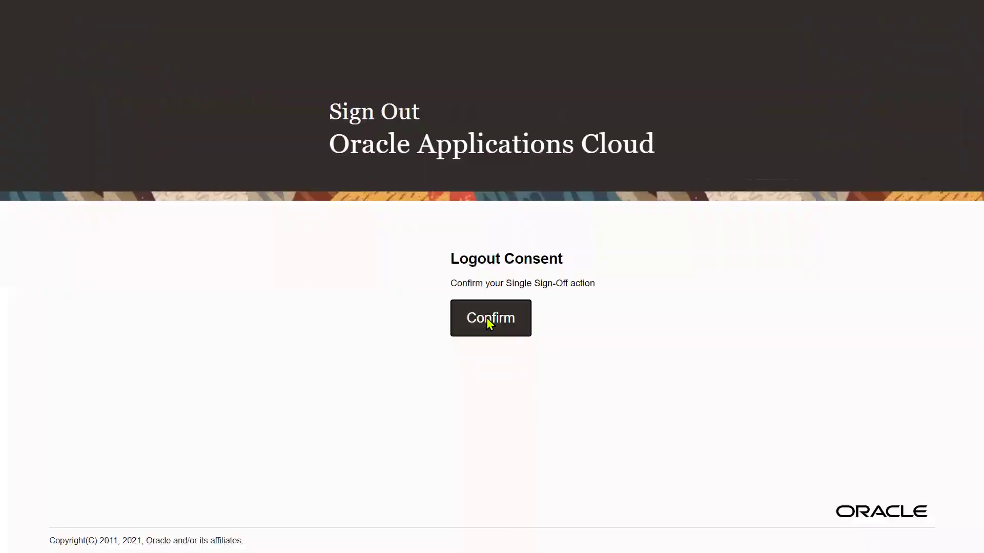
Step: Sign out and sign back in using the buyer's saved login
click(488, 318)
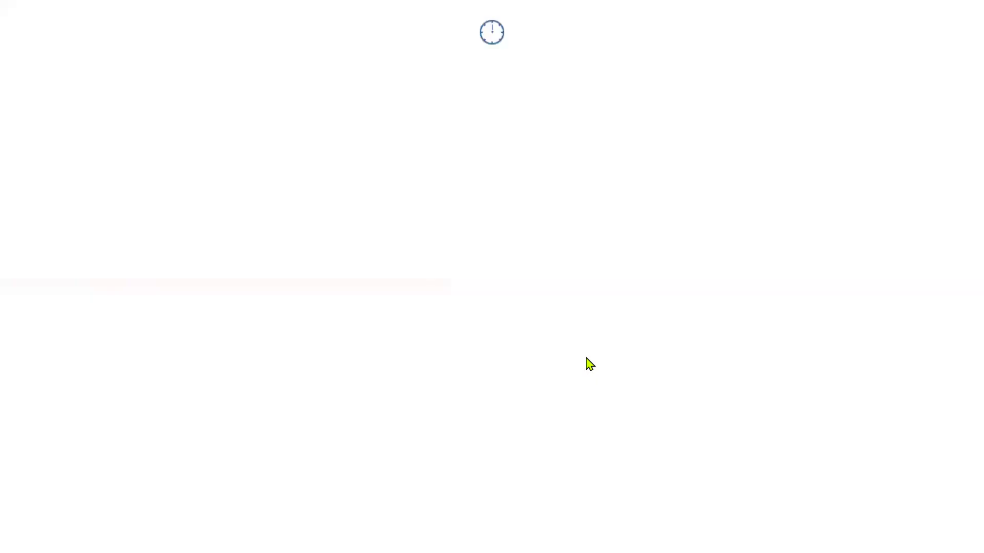
key(ctrl+a)
text(CA)
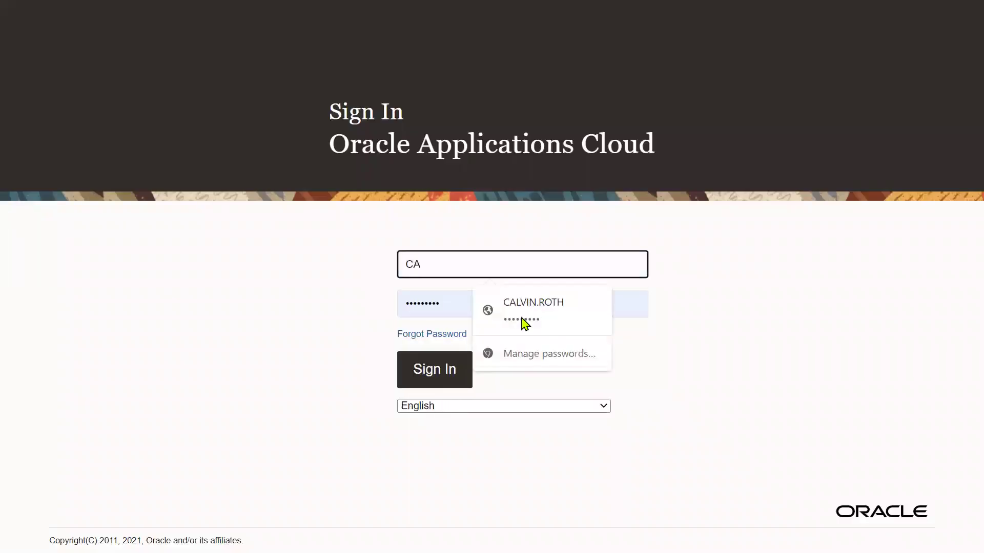
click(512, 313)
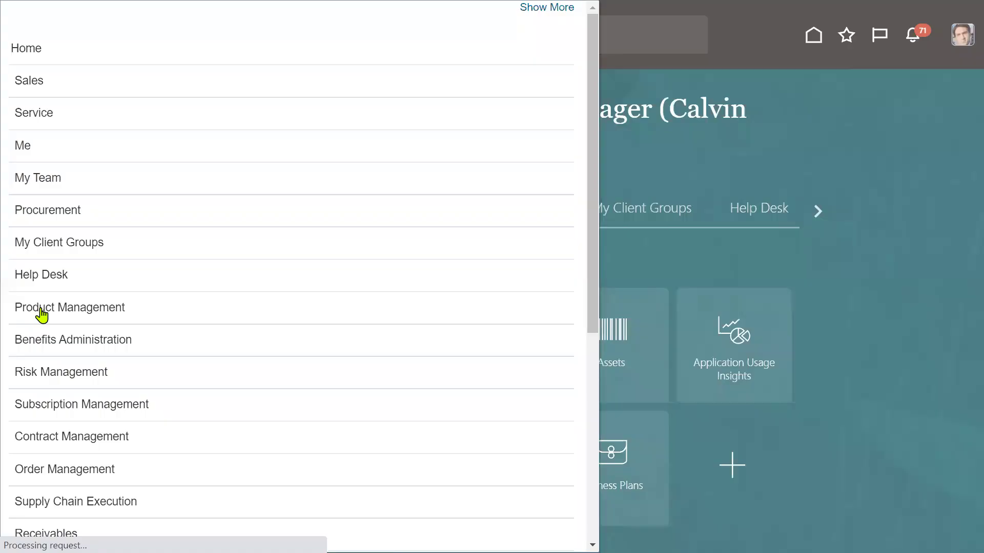
Step: Go to Payables > Invoices from the Navigator
scroll(68, 398, down, 5)
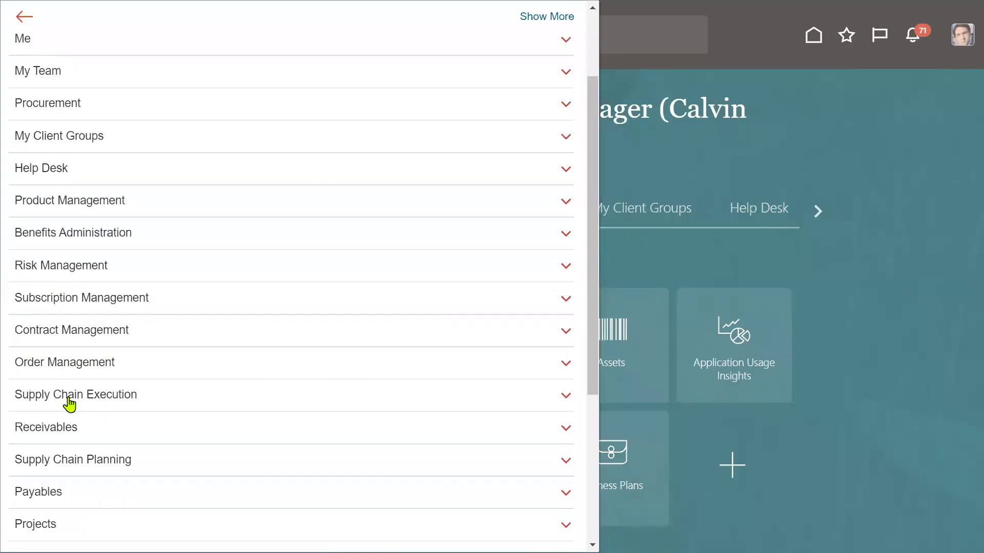
click(68, 371)
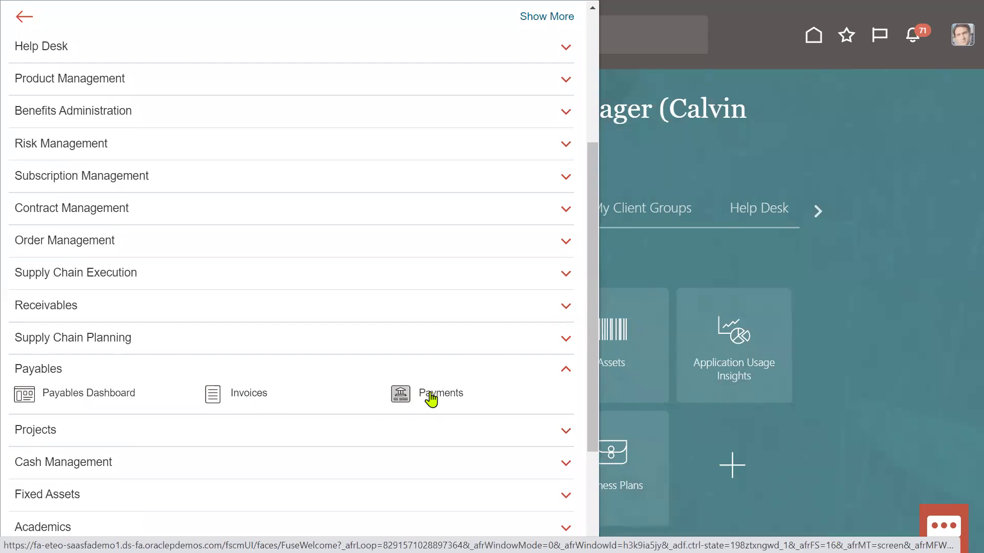
click(215, 395)
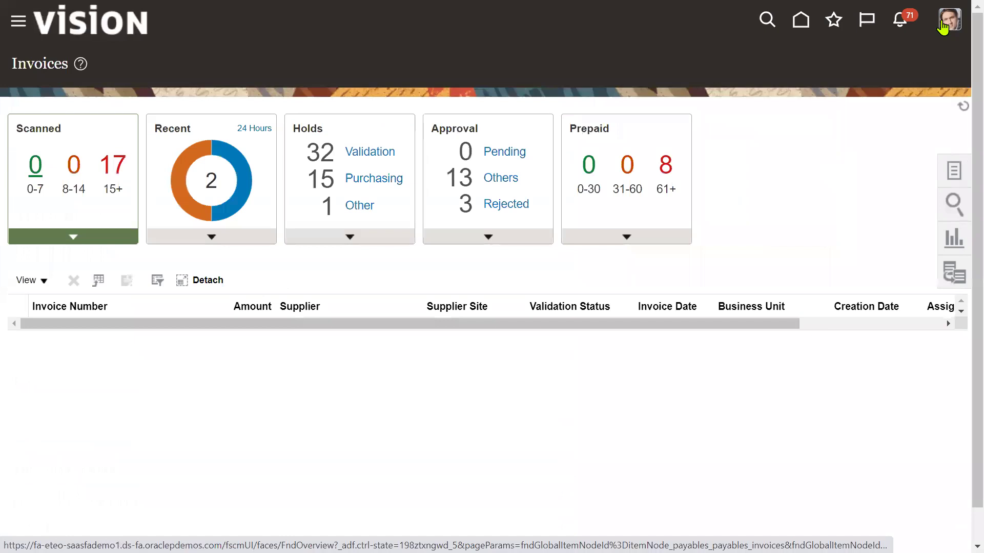
Step: List the invoices completed in the last 24 hours and open RTL_PO_INV for editing
mouse_move(235, 169)
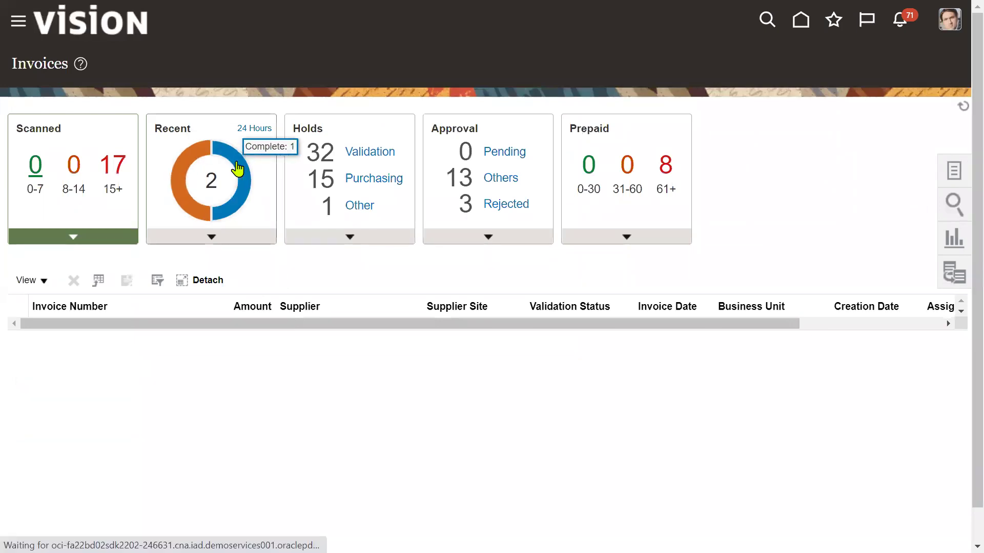
mouse_move(192, 159)
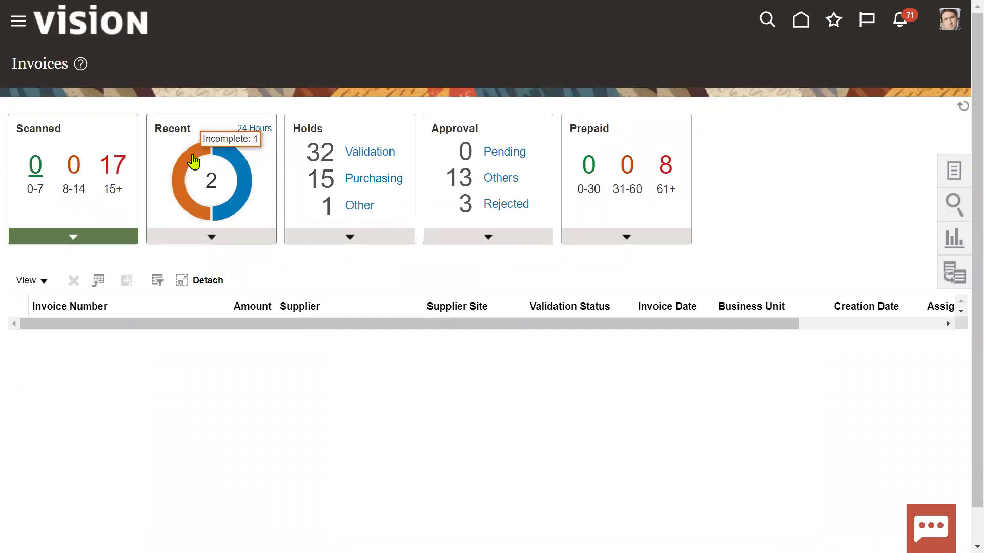
click(226, 158)
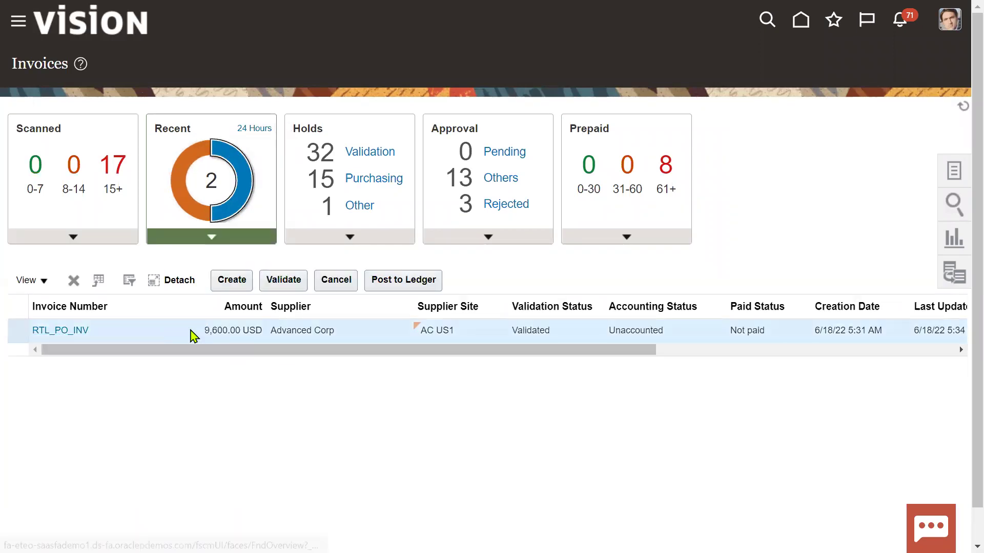
click(72, 329)
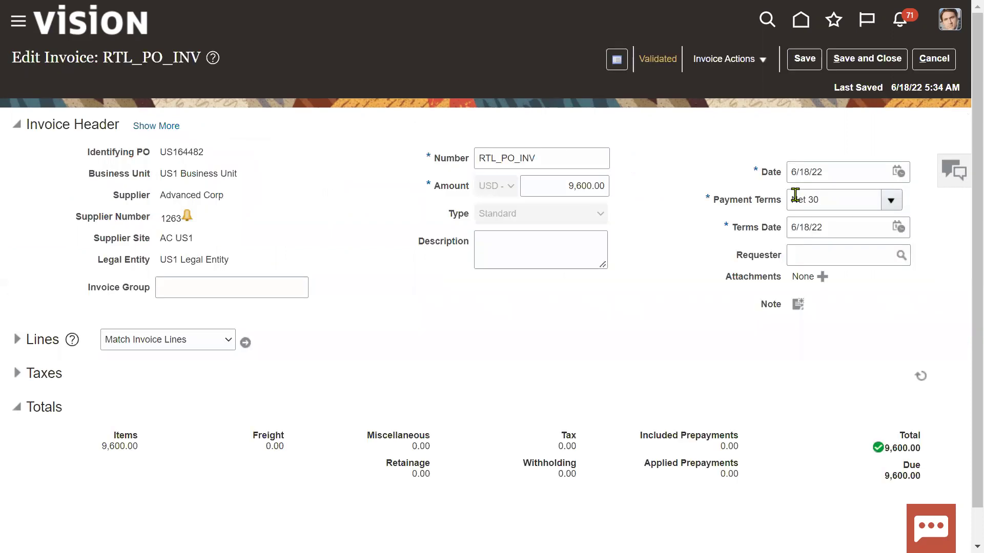
click(764, 70)
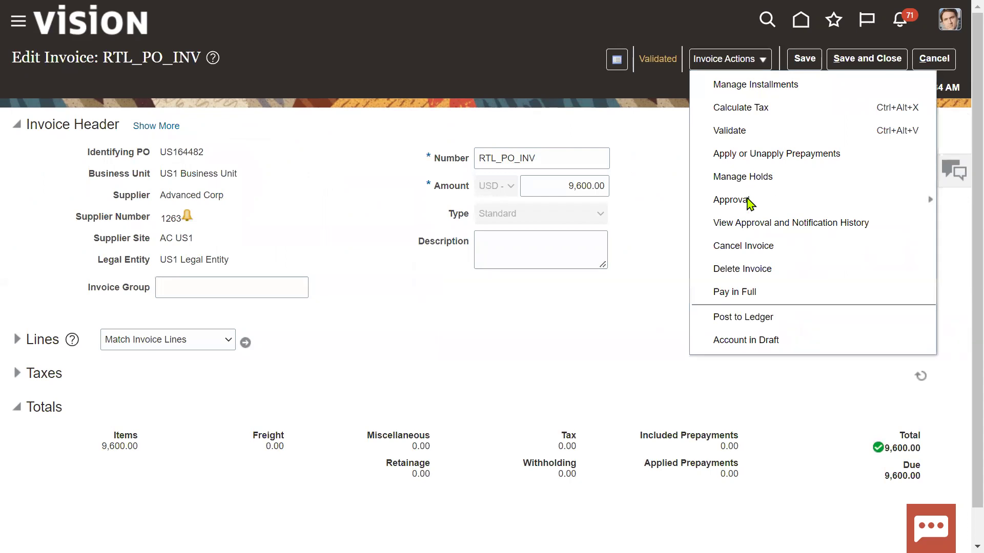
Step: Review RTL_PO_INV's status summary, noting approval is still Required
click(643, 118)
click(652, 66)
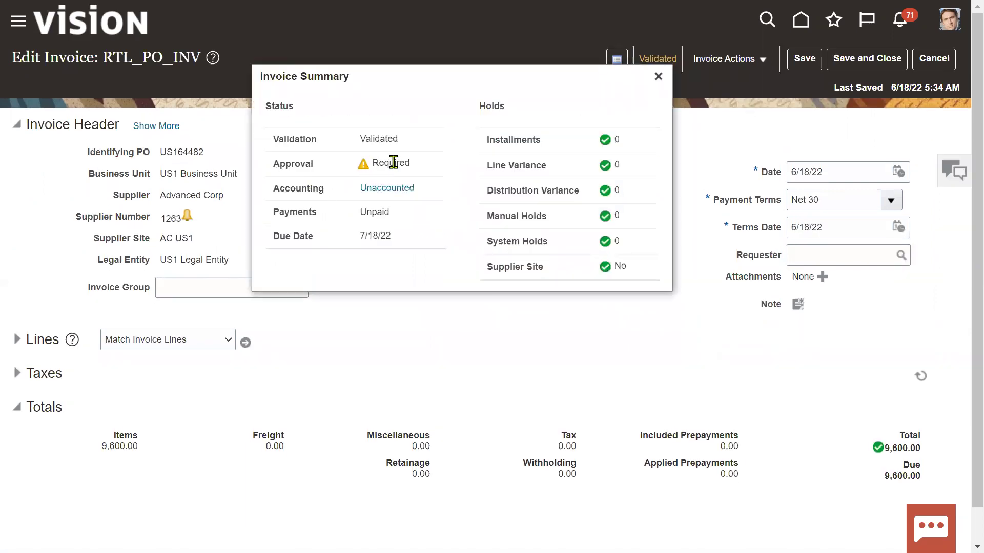
drag(372, 162, 427, 167)
click(445, 167)
click(658, 77)
Step: Force approve invoice RTL_PO_INV
click(705, 67)
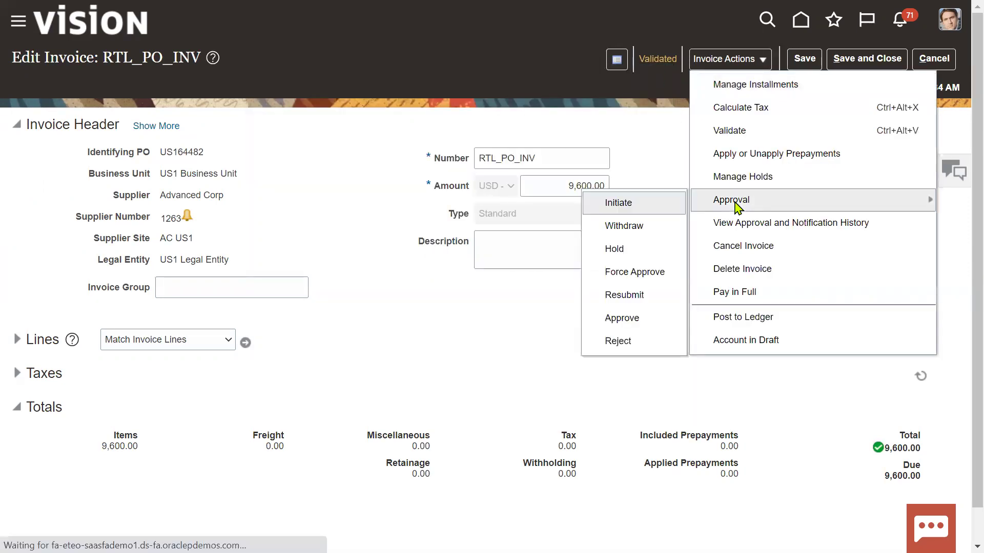
mouse_move(738, 199)
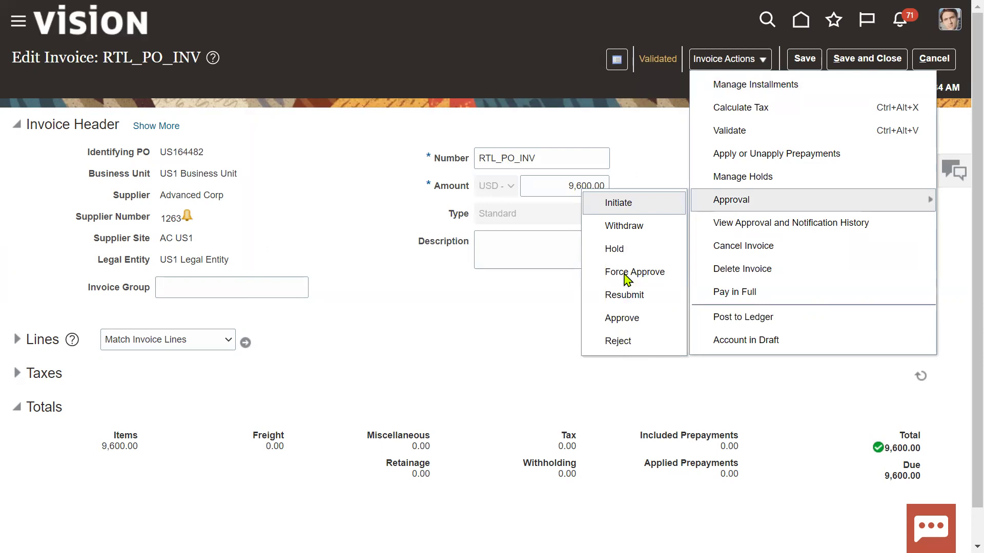
click(627, 272)
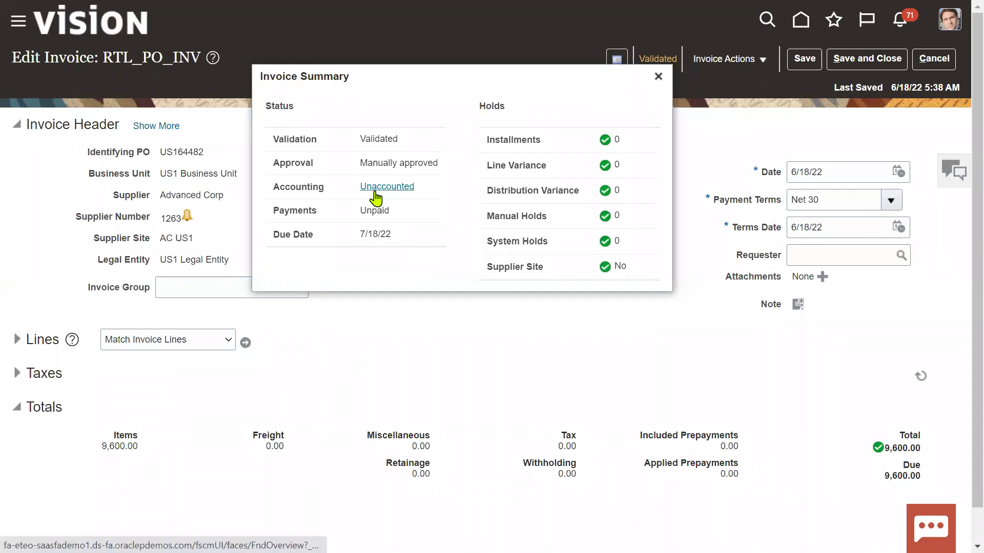
Step: Post invoice RTL_PO_INV to the ledger and acknowledge the confirmation
click(742, 65)
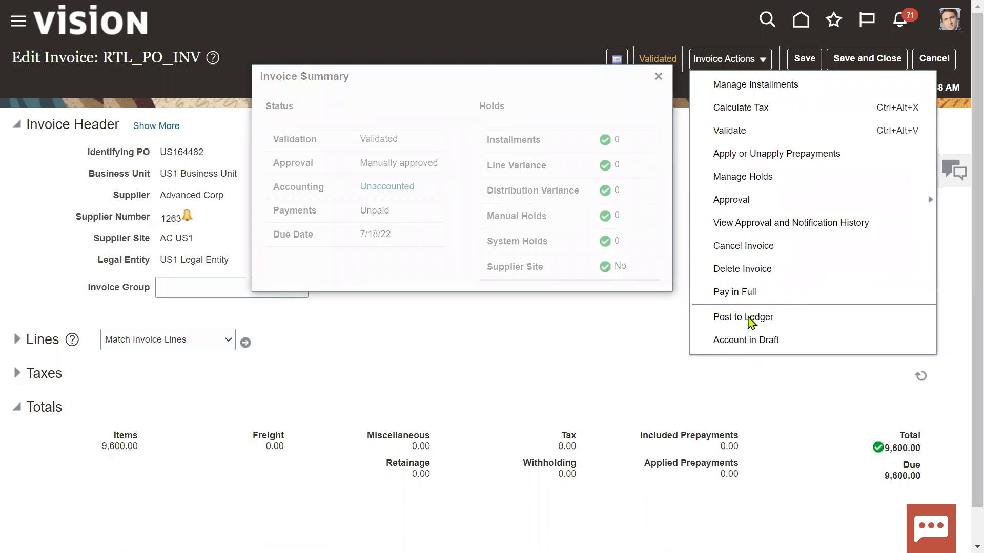
click(749, 318)
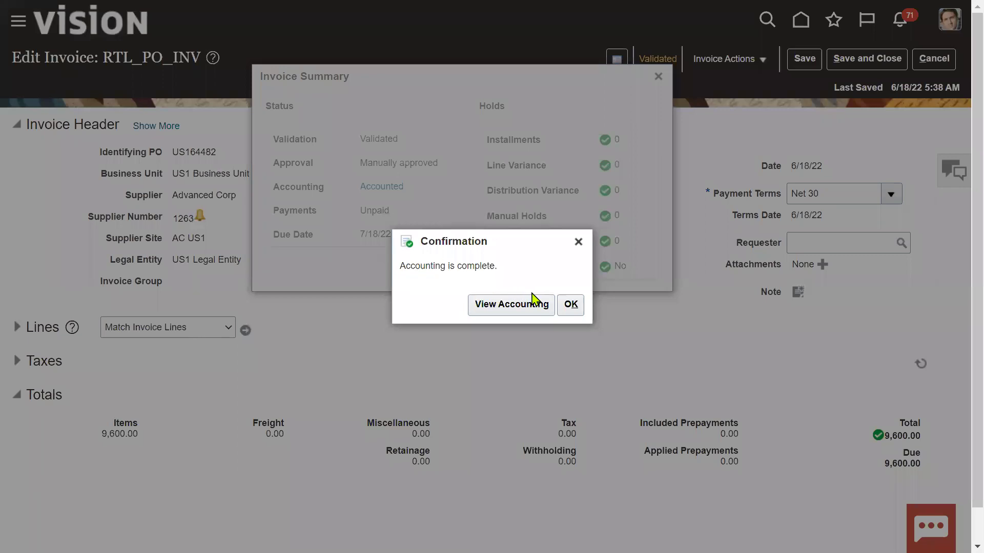
click(572, 305)
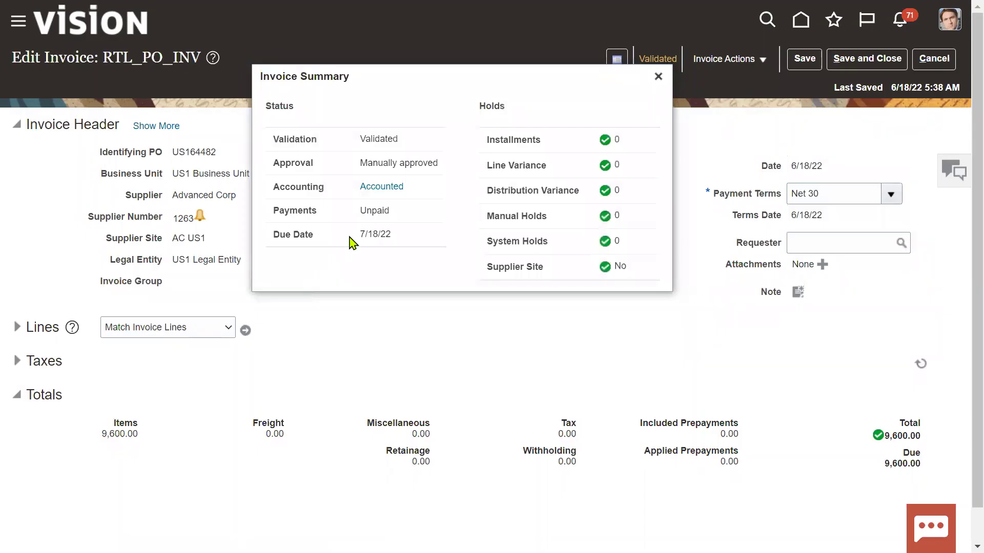
double_click(373, 211)
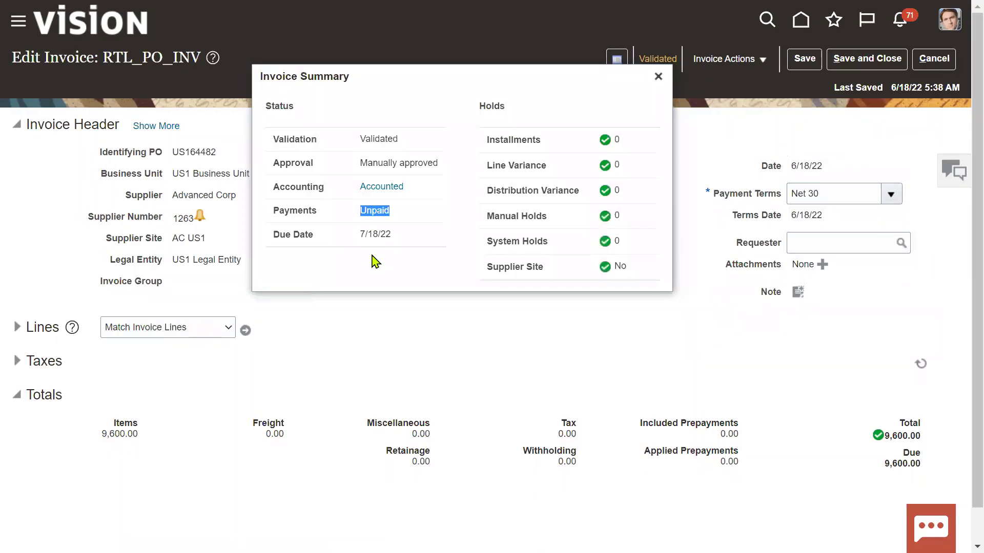
click(659, 77)
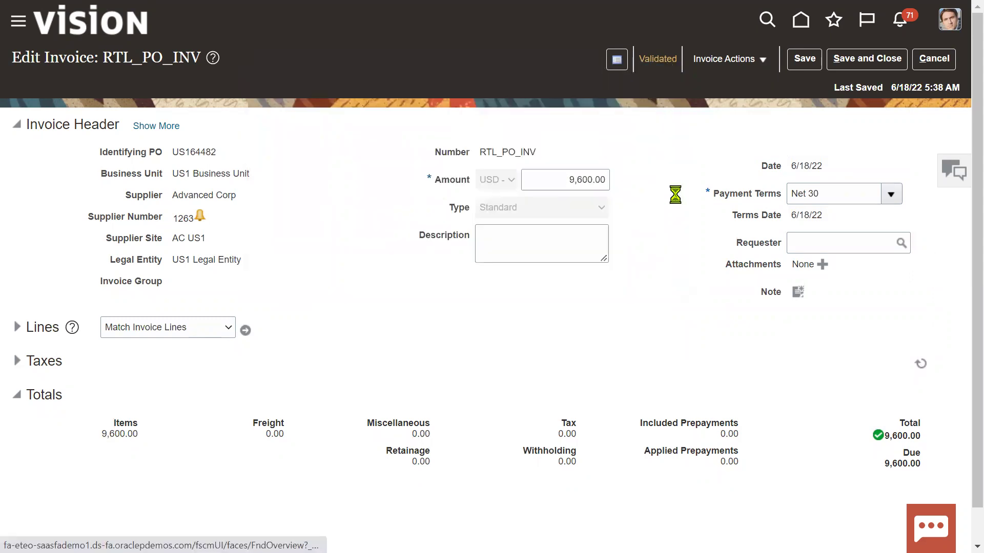
Step: Save and close the invoice and switch to the Notepad notes
double_click(501, 153)
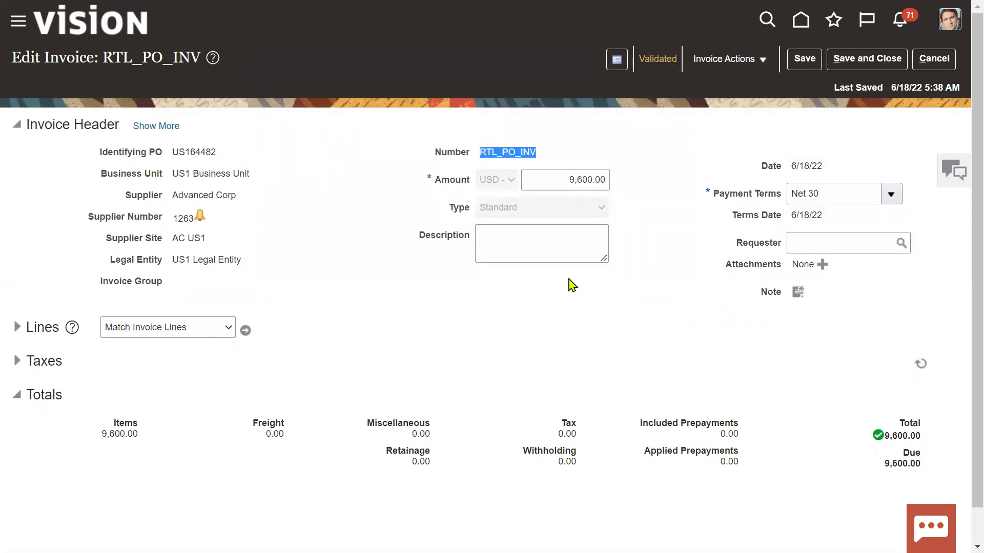
click(866, 59)
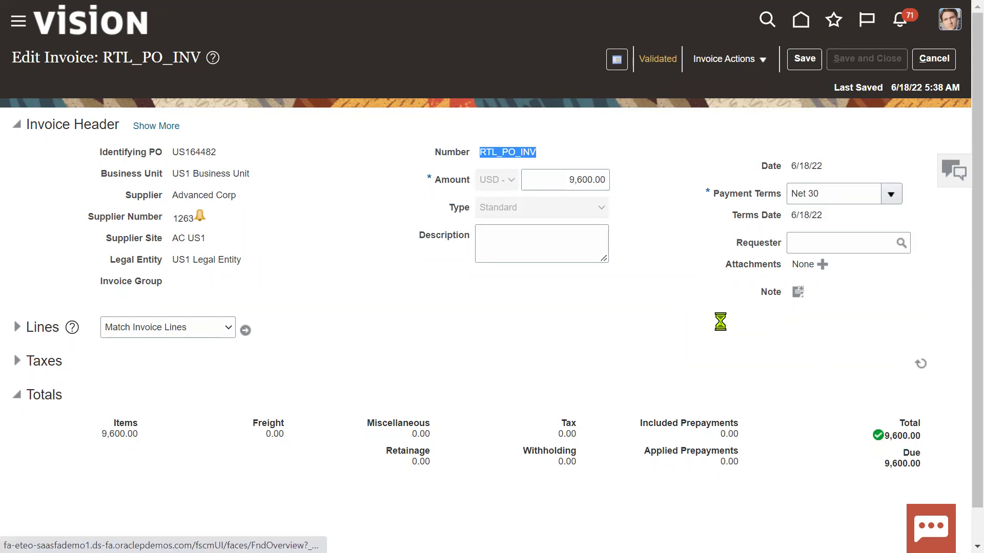
key(super+Tab)
key(alt+Tab)
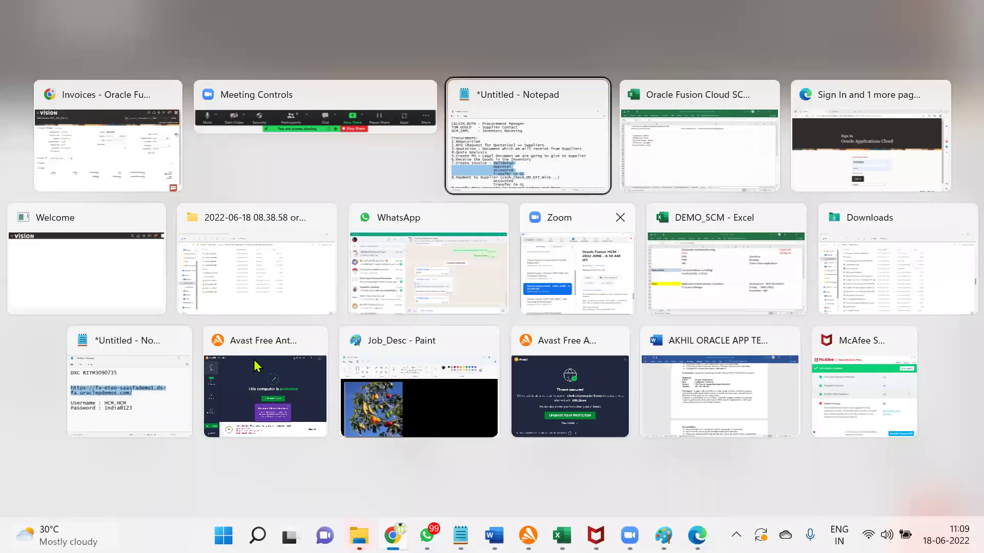
Step: Highlight the '8.Payment to Supplier' line in the notes, then return to the Invoices workbench
scroll(143, 338, down, 3)
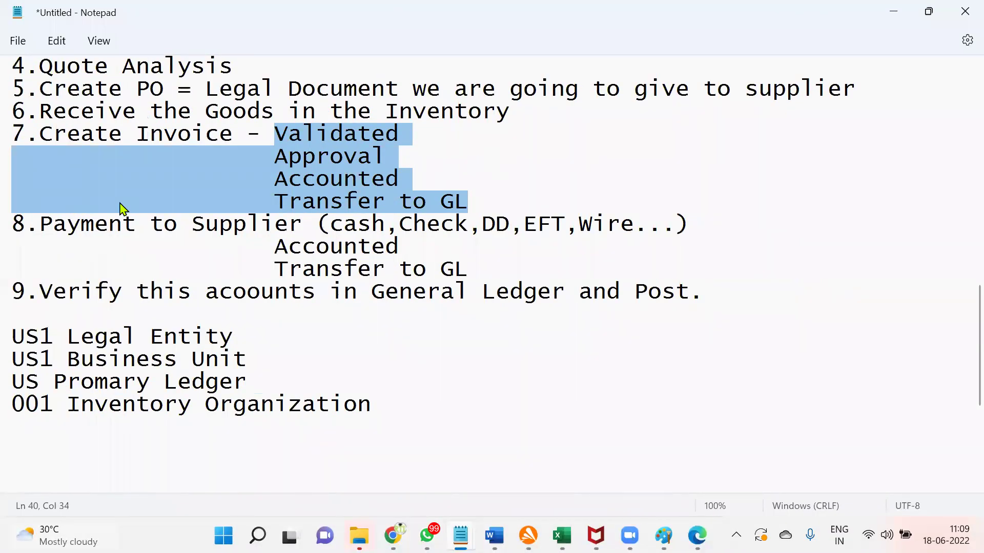
click(361, 233)
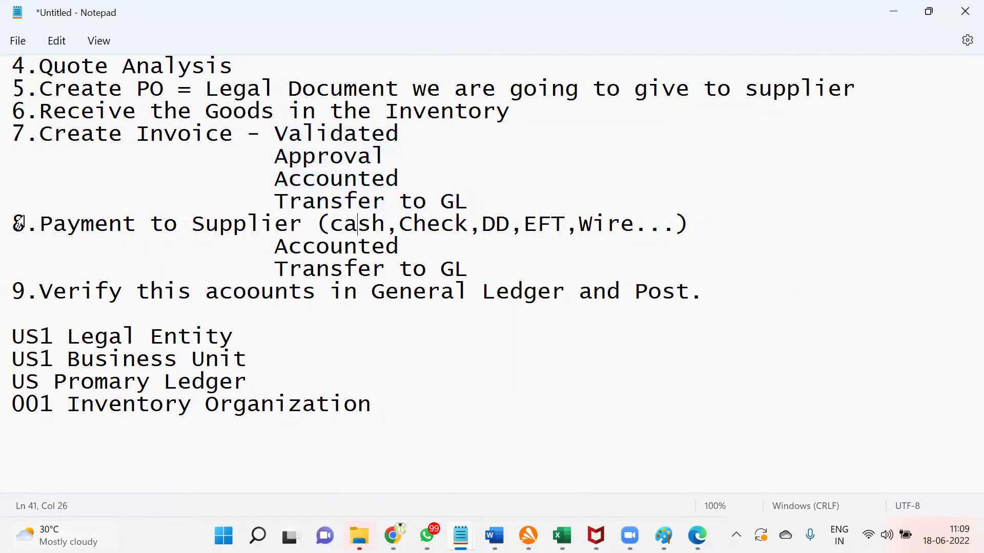
drag(18, 224, 315, 225)
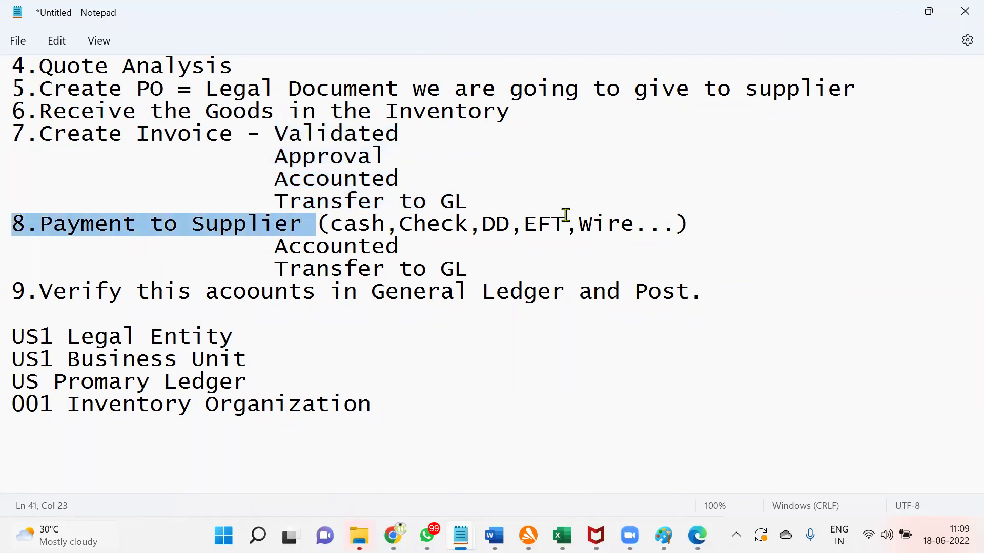
key(alt+Tab)
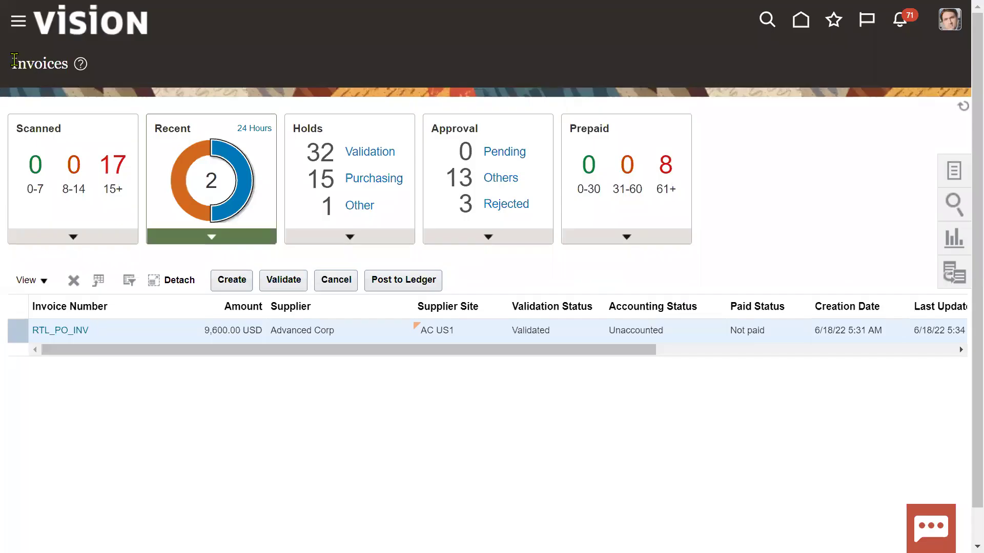
Step: Go to the Payables Payments work area through the Navigator and show its task list
click(19, 23)
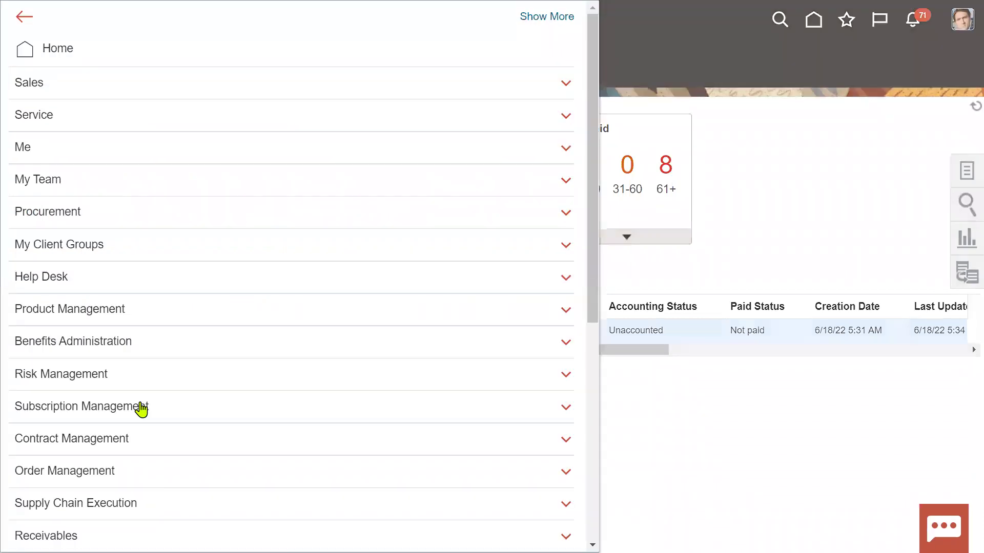
click(439, 245)
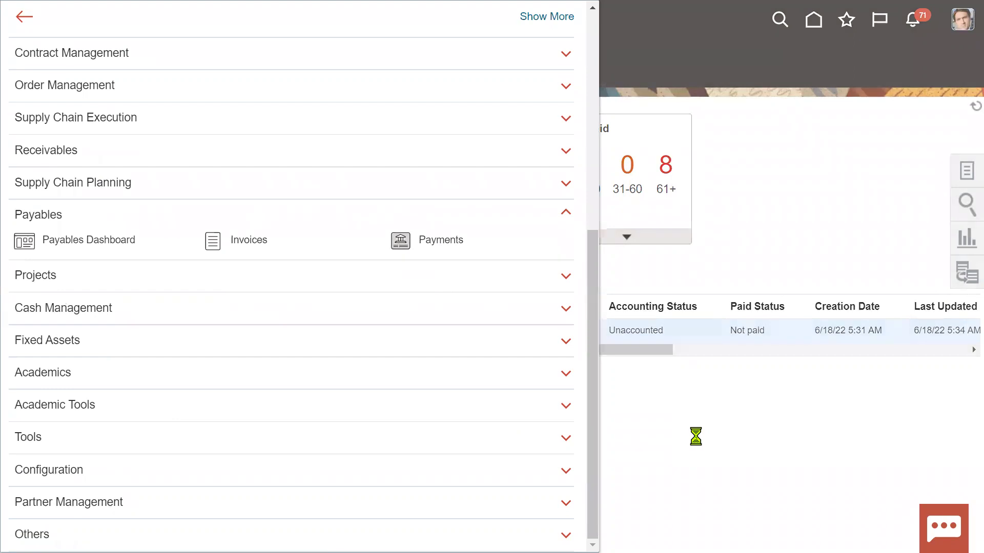
click(951, 174)
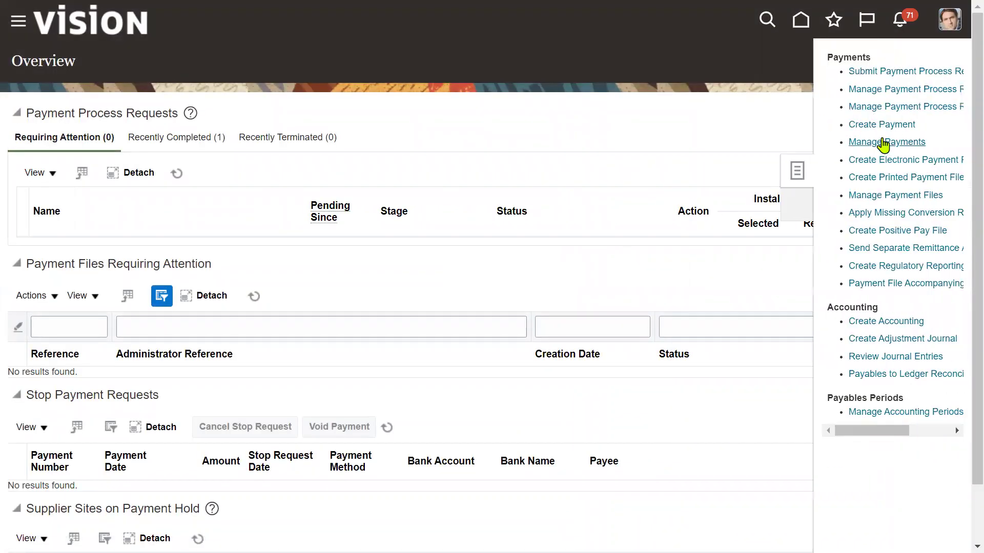
Step: Create a payment for US1 Business Unit to supplier Advanced Corp at site AC US1
click(881, 127)
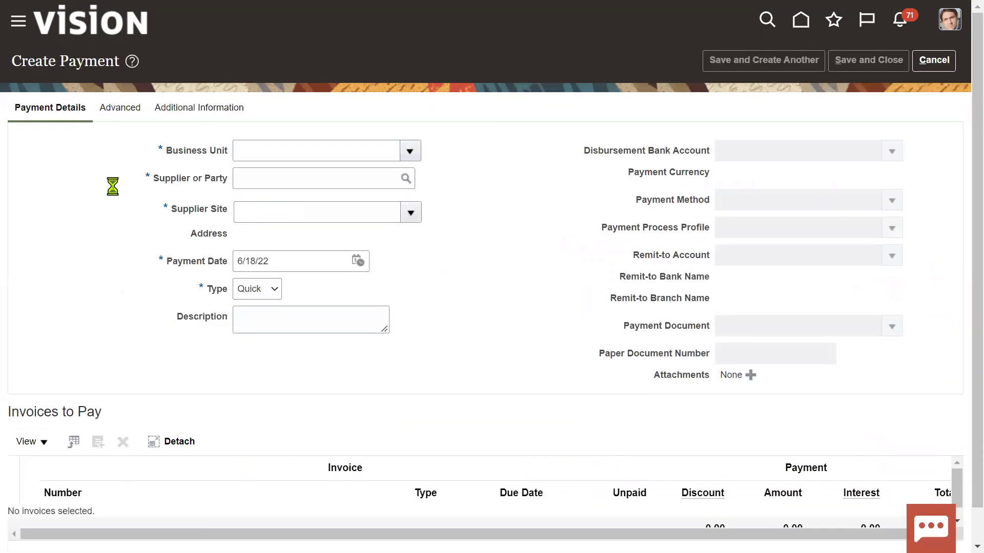
click(342, 159)
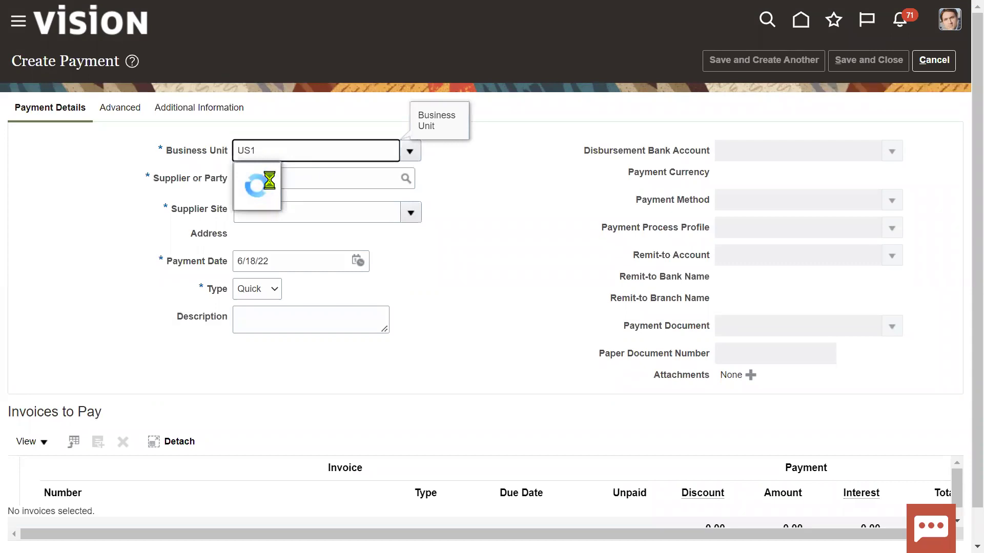
click(274, 180)
click(325, 179)
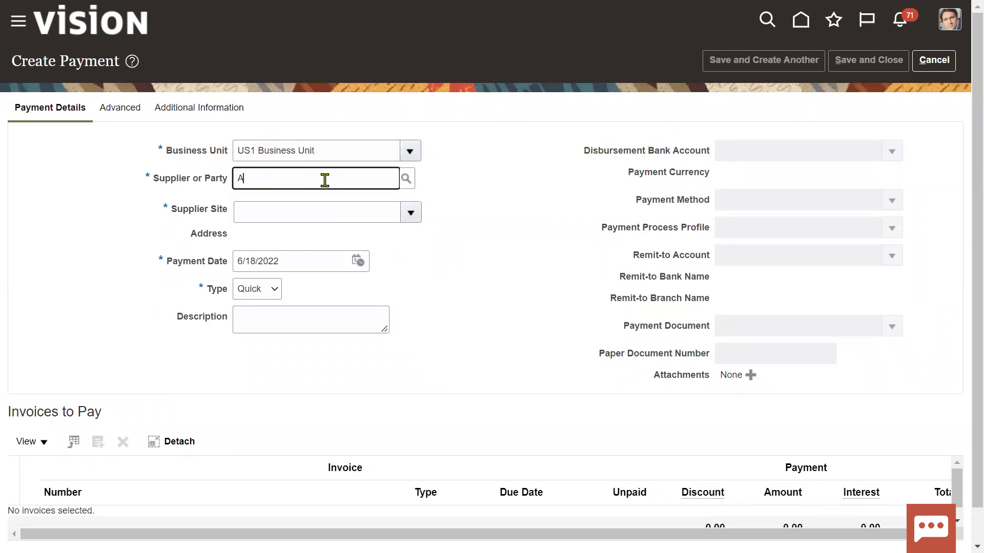
key(Tab)
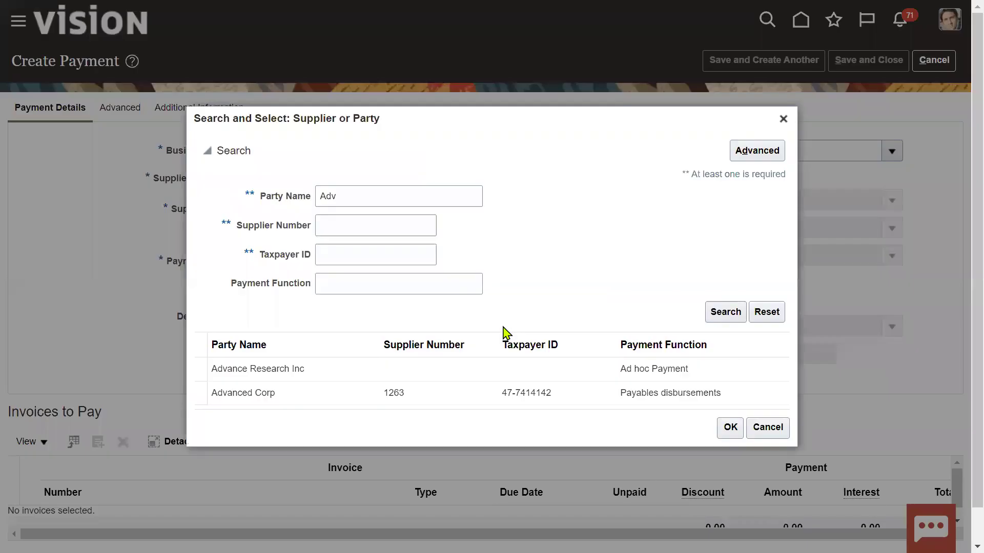
click(438, 392)
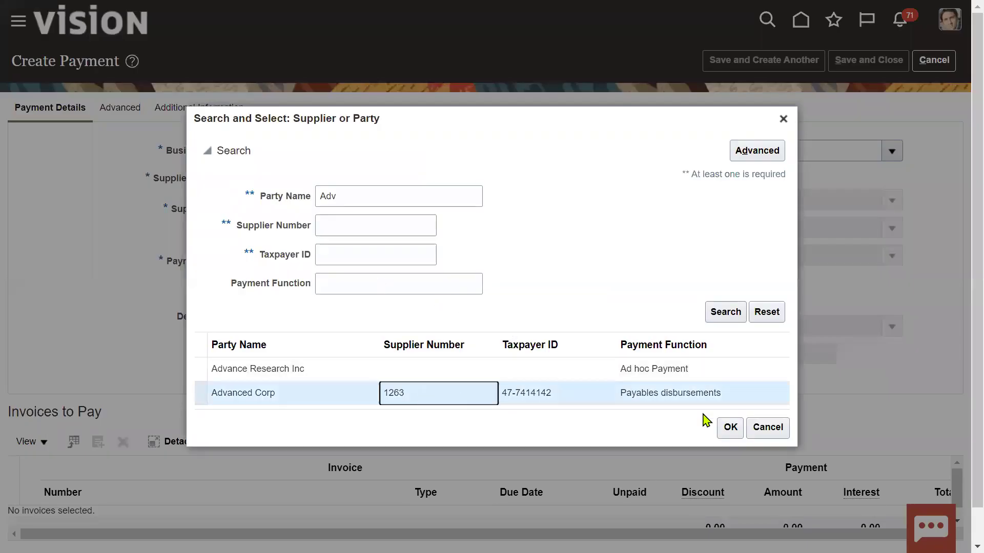
click(730, 428)
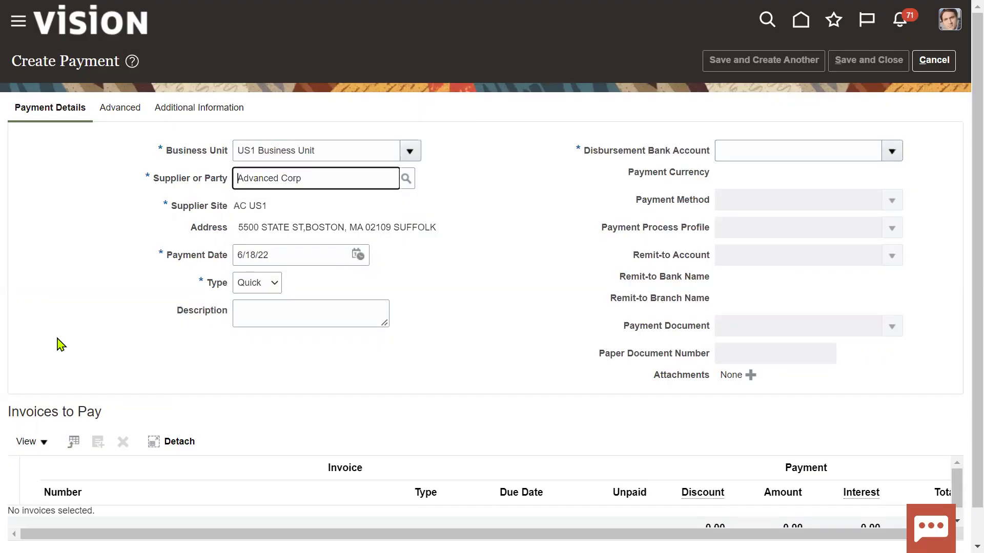
scroll(114, 428, down, 2)
click(205, 297)
click(897, 114)
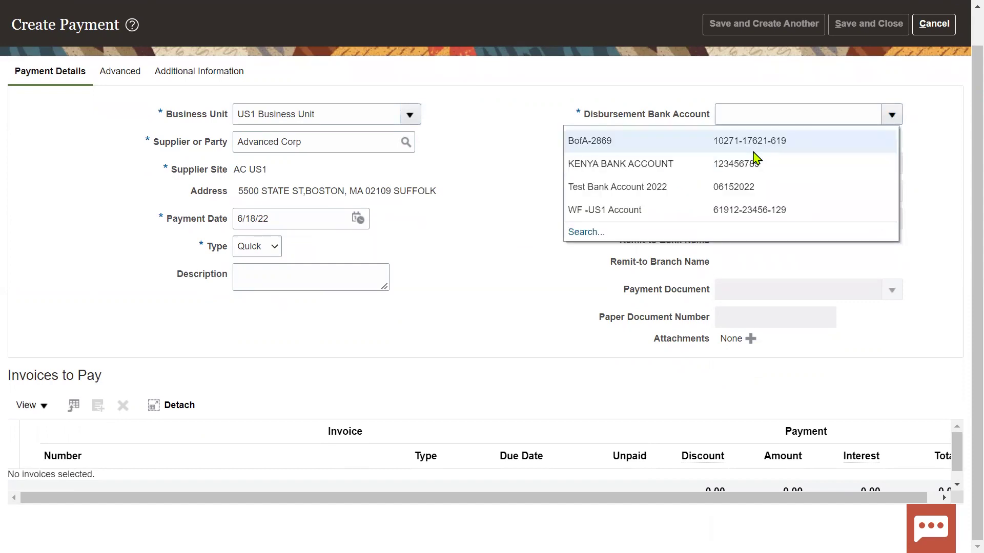
Step: Pay by Check from BofA-2869 with the Standard Check profile and Check Stock A, then add invoices
click(744, 139)
click(575, 244)
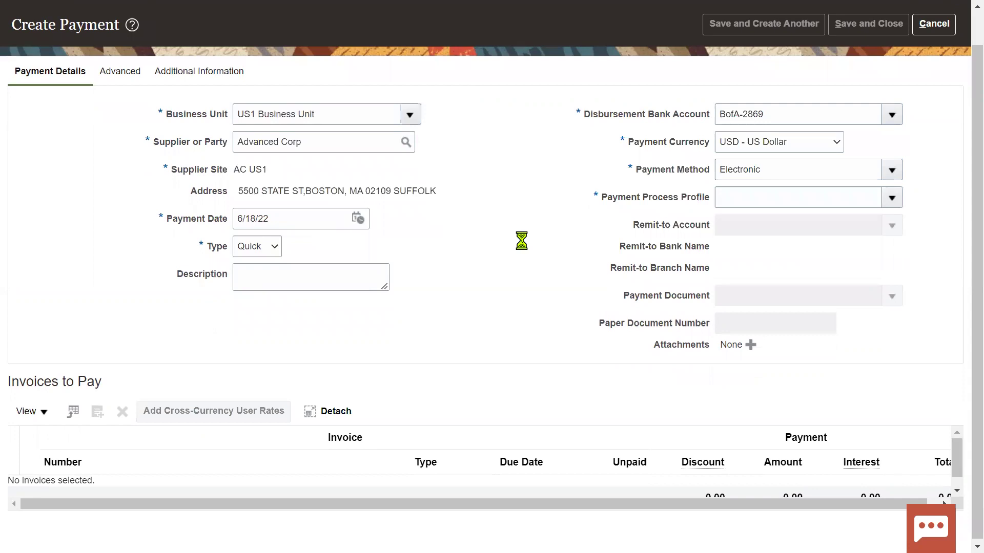
click(722, 200)
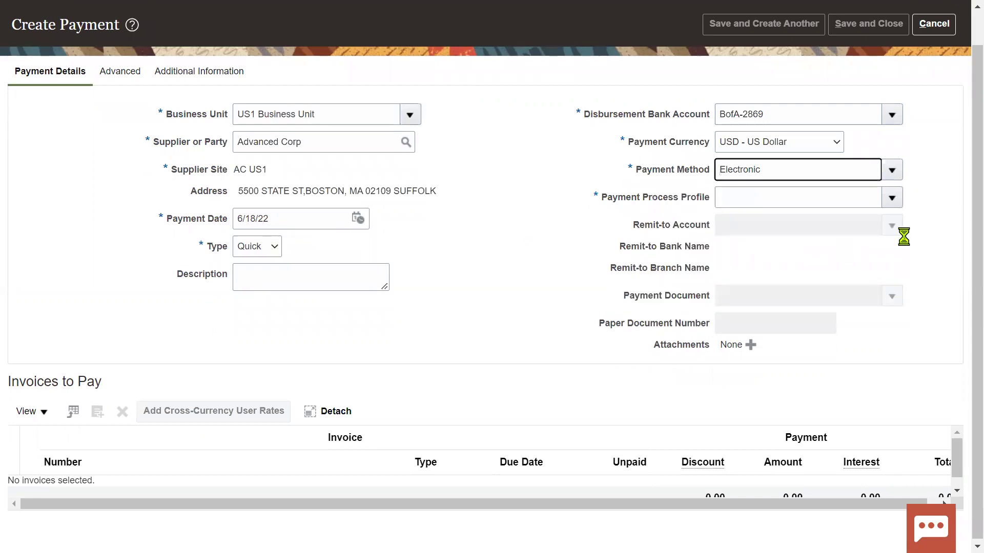
click(893, 200)
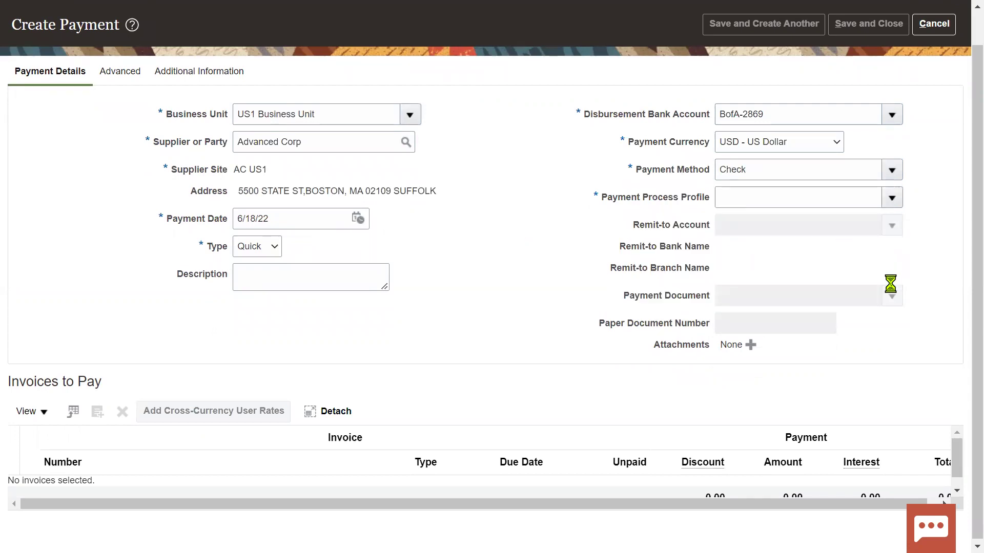
scroll(626, 334, down, 5)
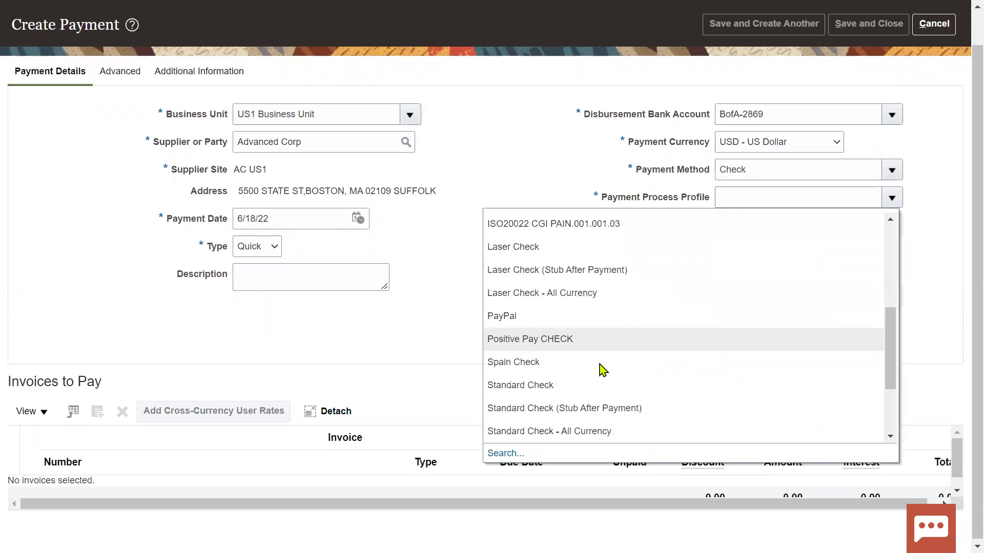
click(589, 391)
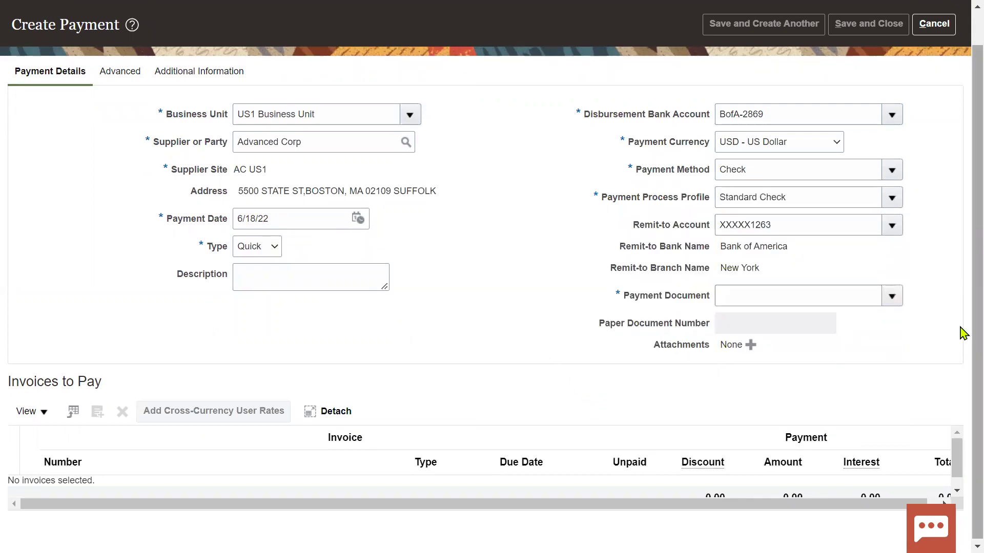
click(894, 298)
click(543, 346)
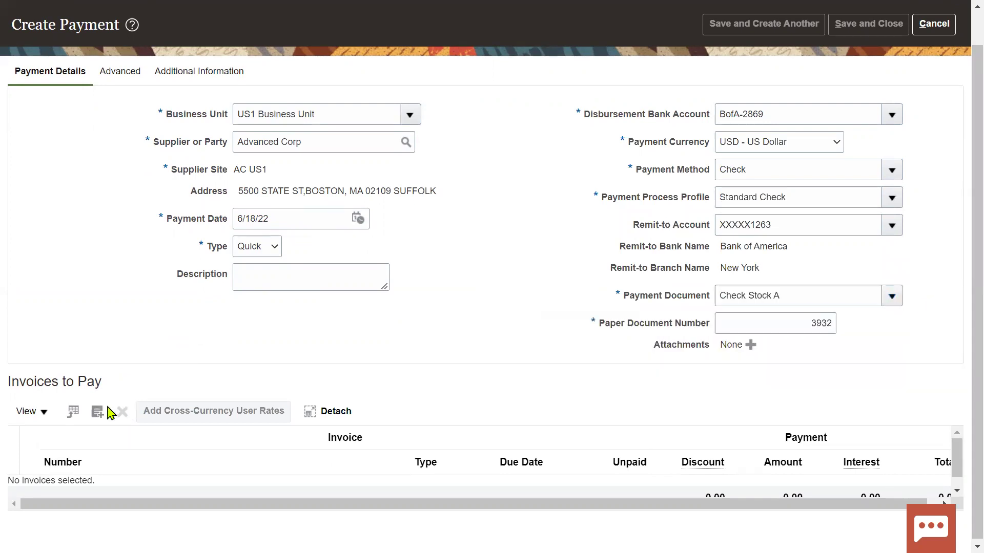
click(102, 415)
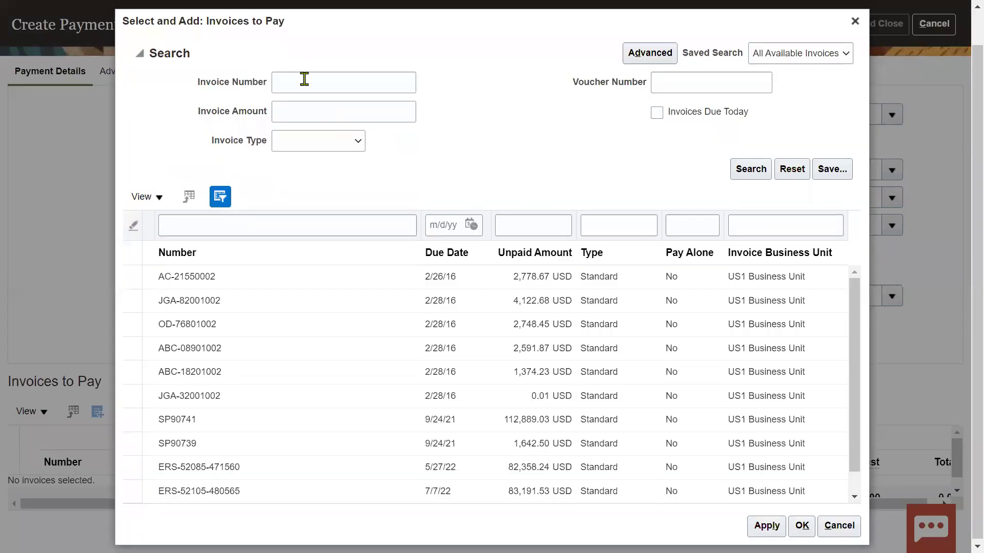
Step: Add invoice RTL_PO_INV to payment 3932 for 9,600.00 USD, then save and confirm
click(304, 79)
text(RTL_PO_INV)
click(751, 169)
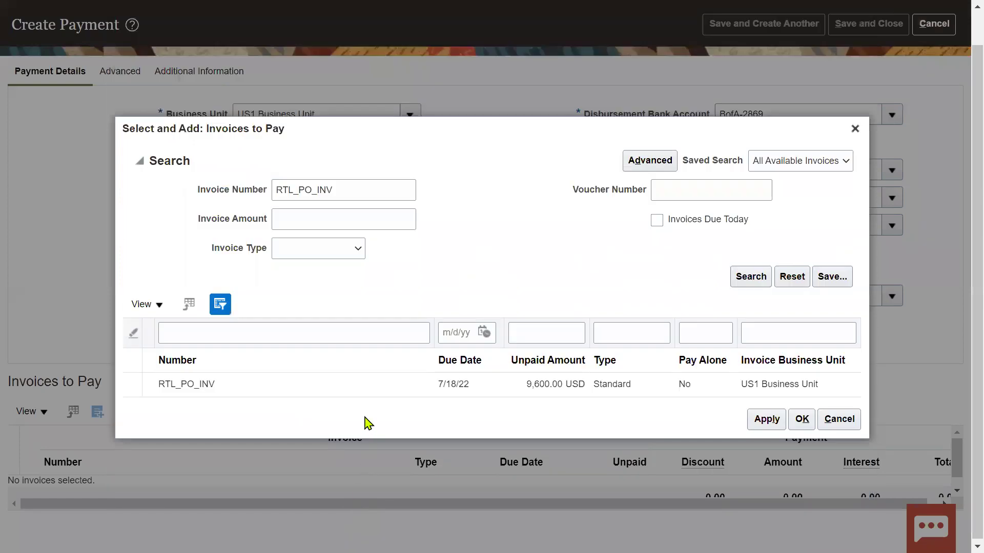
click(369, 385)
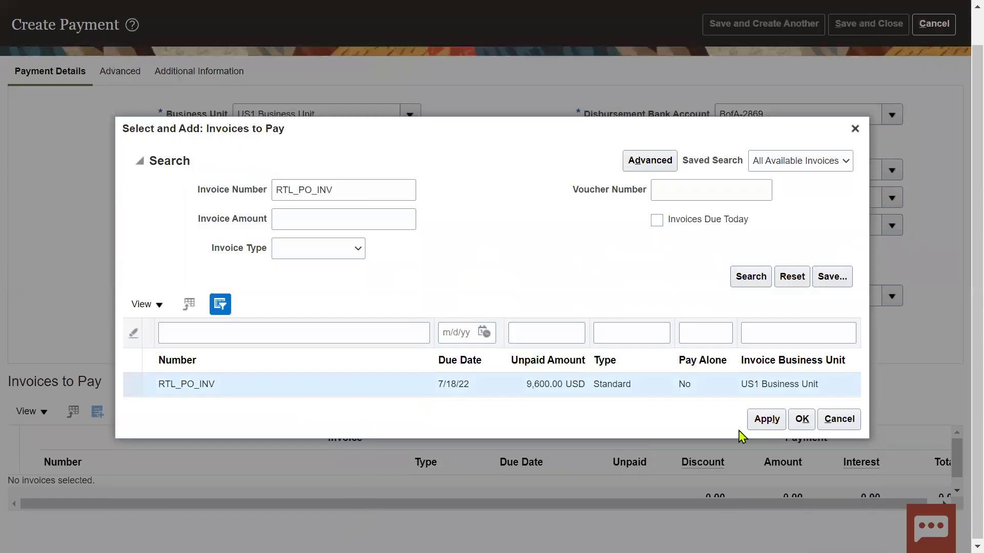
click(803, 419)
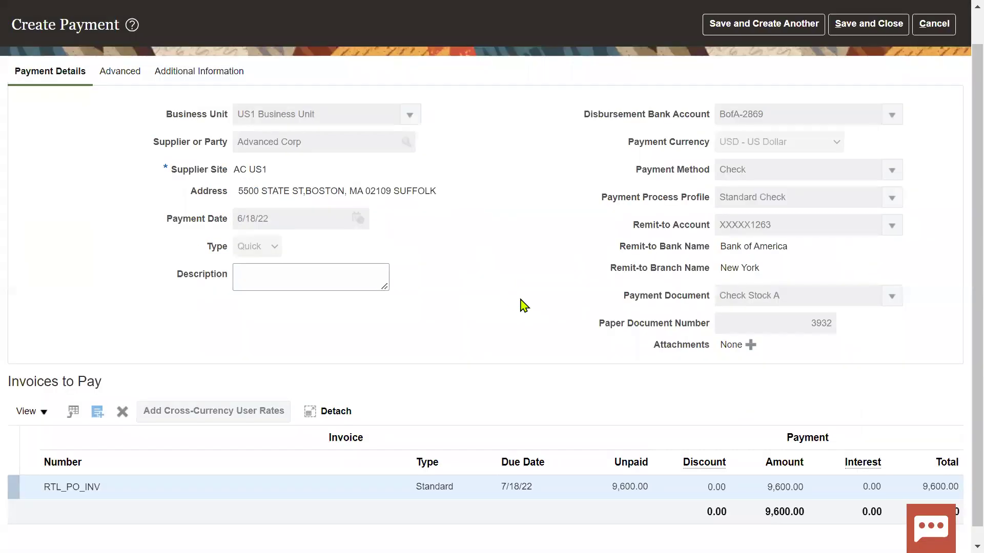
scroll(521, 305, up, 2)
click(888, 61)
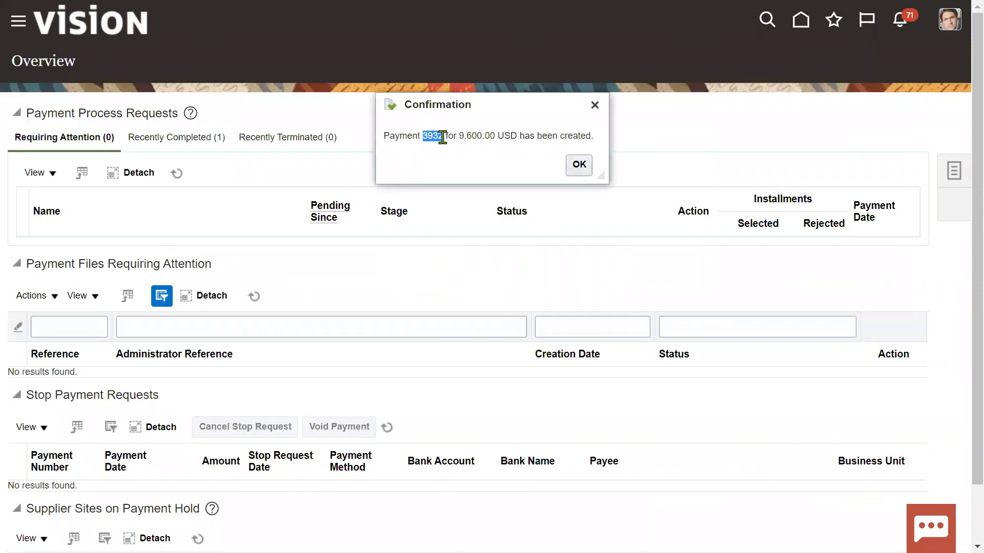
click(579, 165)
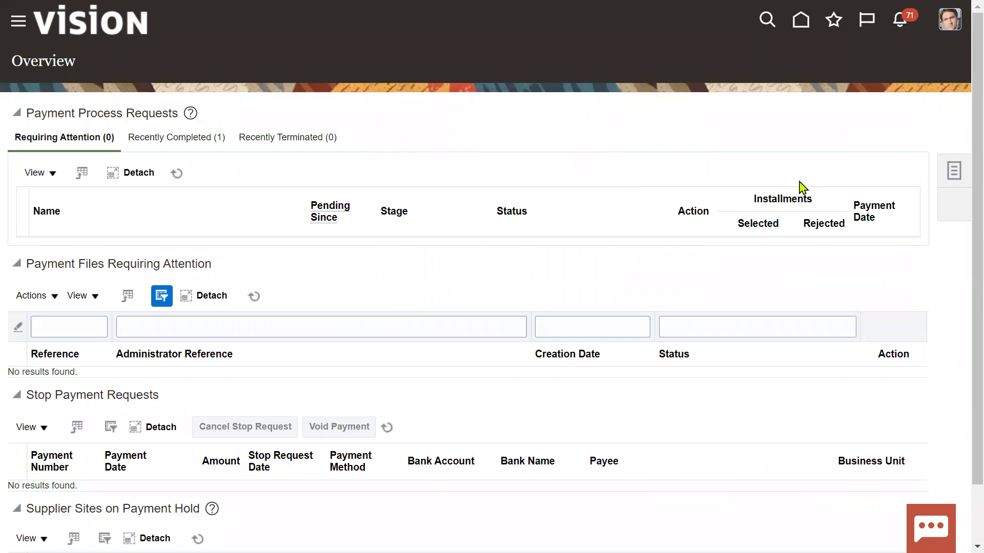
Step: In Excel, enter 'Invoice Number : RTL_PO_INV' in B37 and 'Payment Number : 3932' in B38
key(alt+Tab)
key(alt+Tab)
key(alt+Tab)
key(alt+Tab)
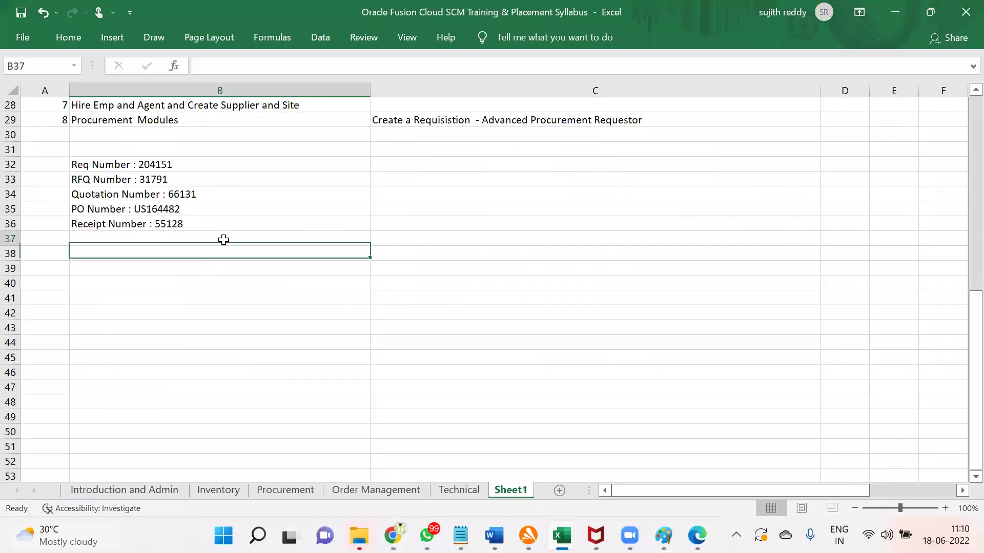
click(224, 239)
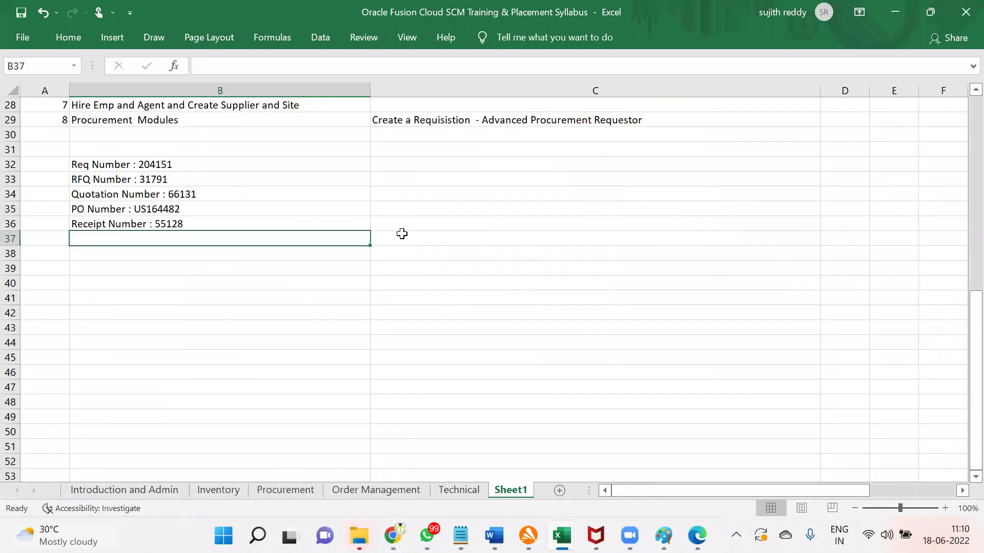
text(Invoice Number : RTL)
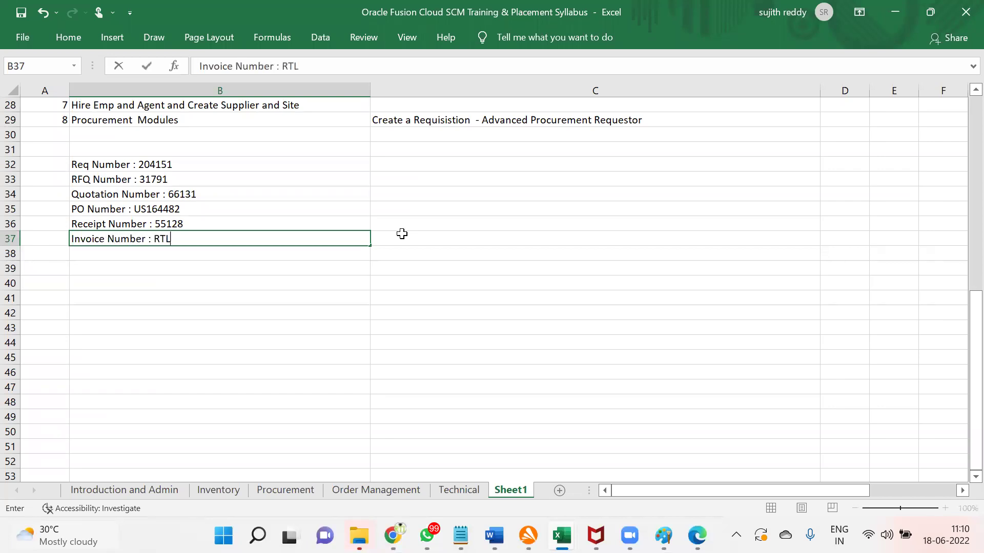
text(NV)
key(Return)
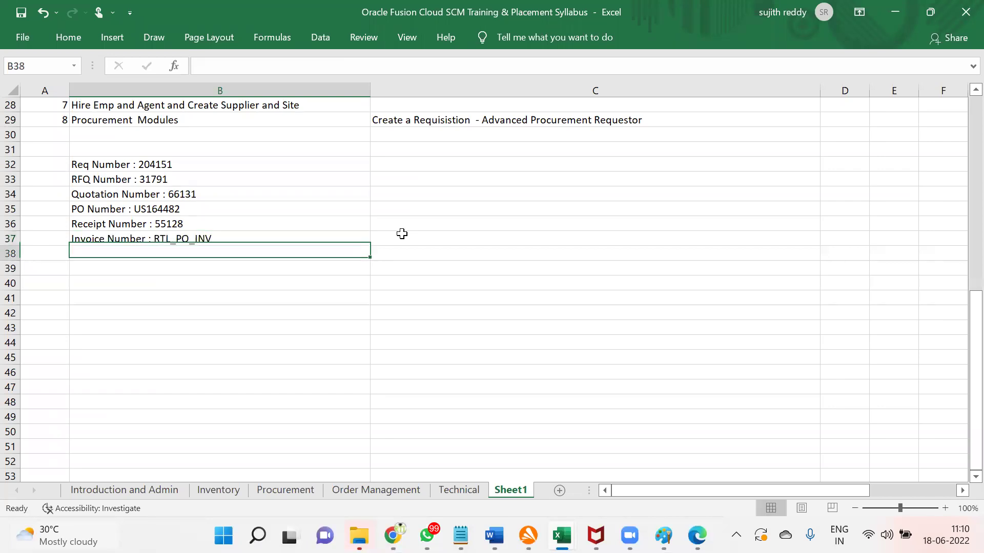
text(Payment Number : 3932)
key(Return)
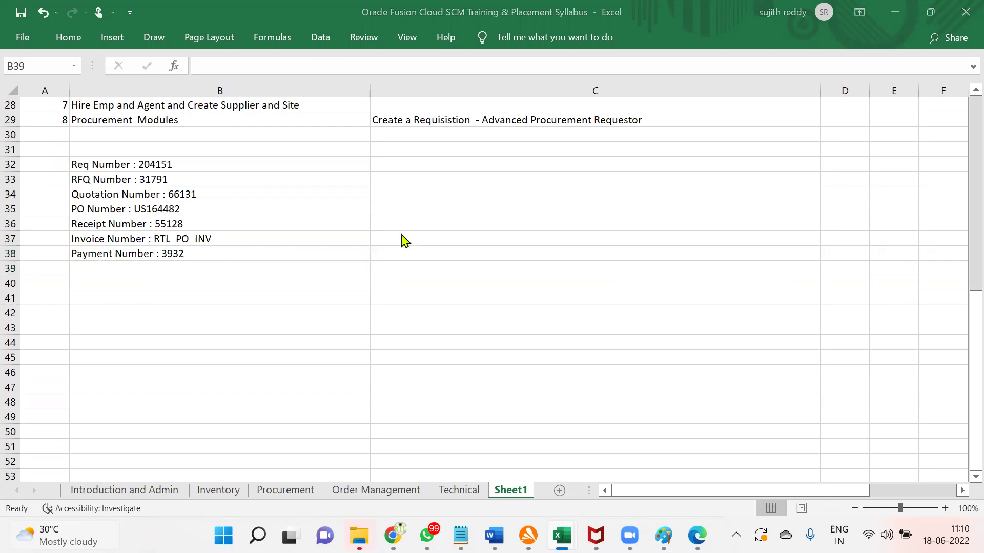
key(alt+Tab)
key(alt+Tab)
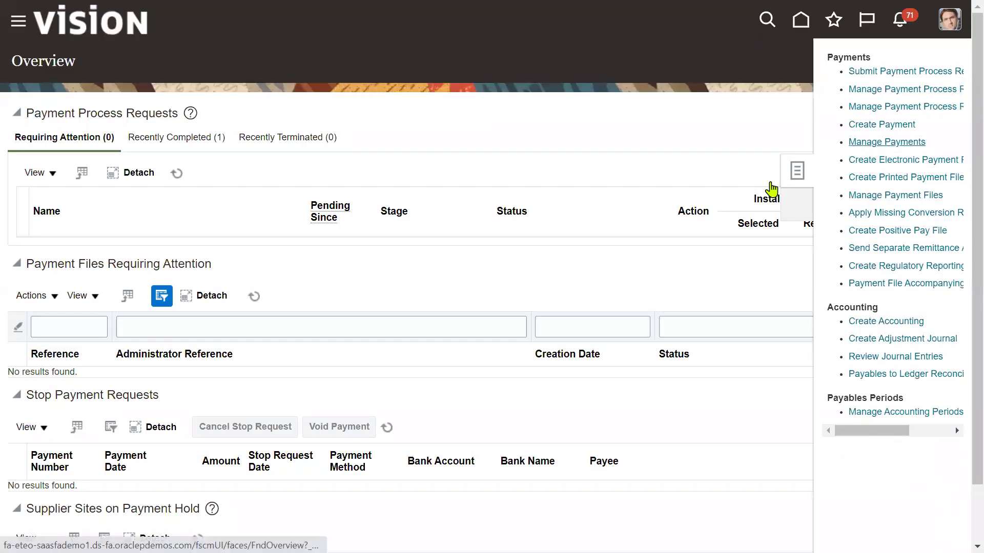
Step: Find payment 3932 and post it to the ledger, acknowledging accounting is complete
click(290, 214)
text(3932)
key(Return)
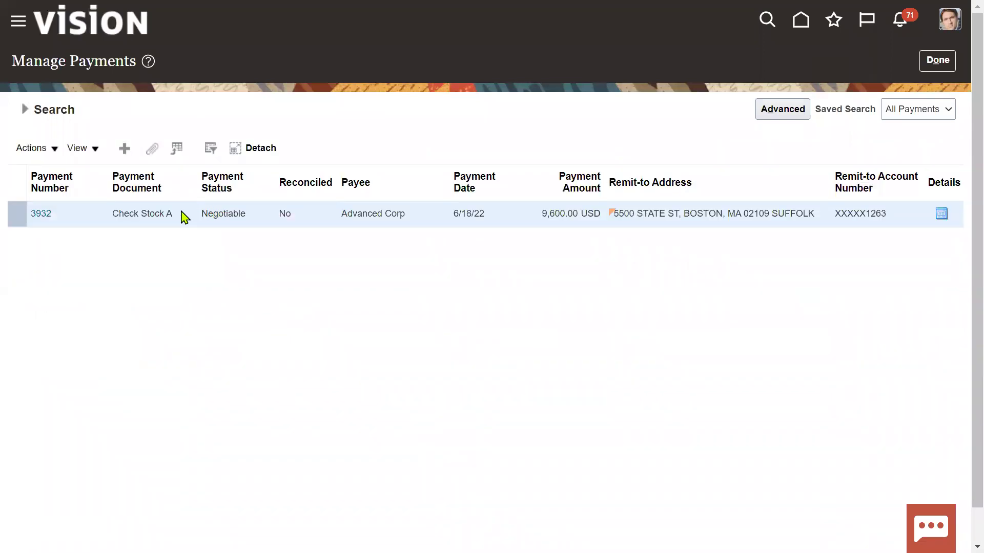
click(42, 215)
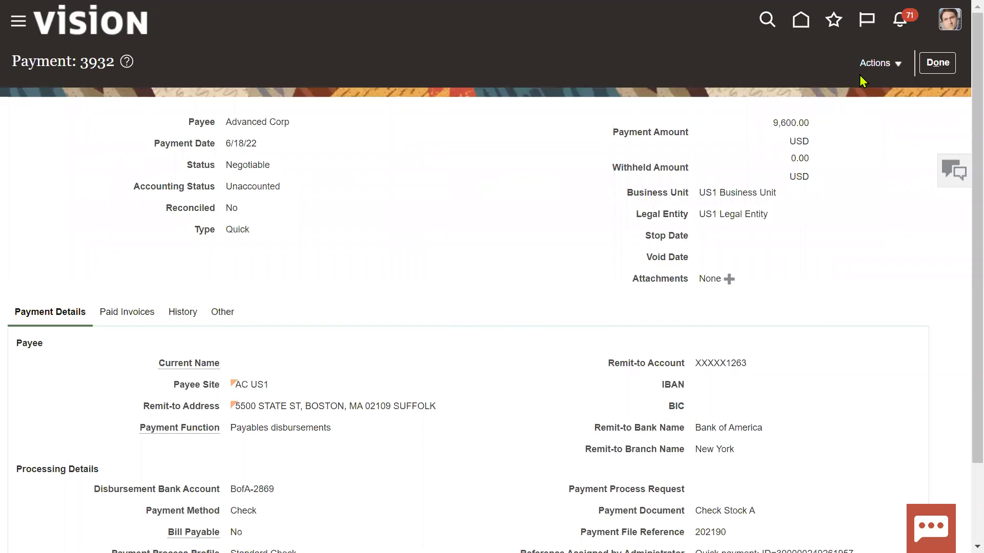
click(878, 64)
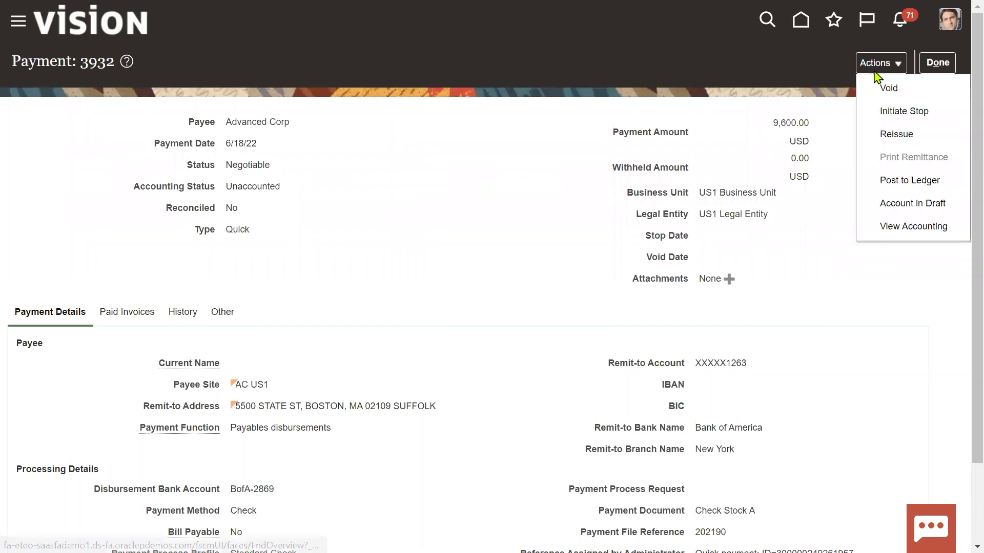
click(903, 182)
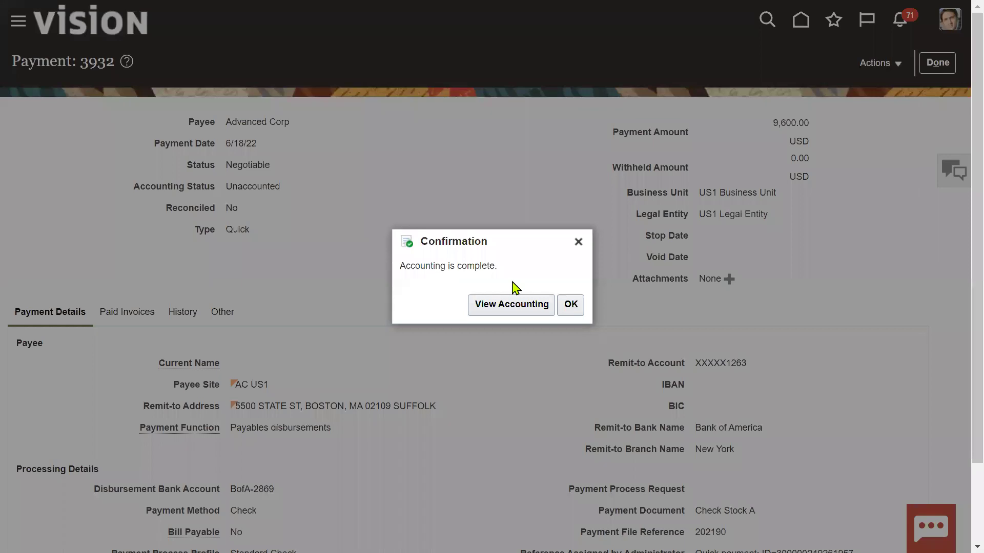
click(572, 307)
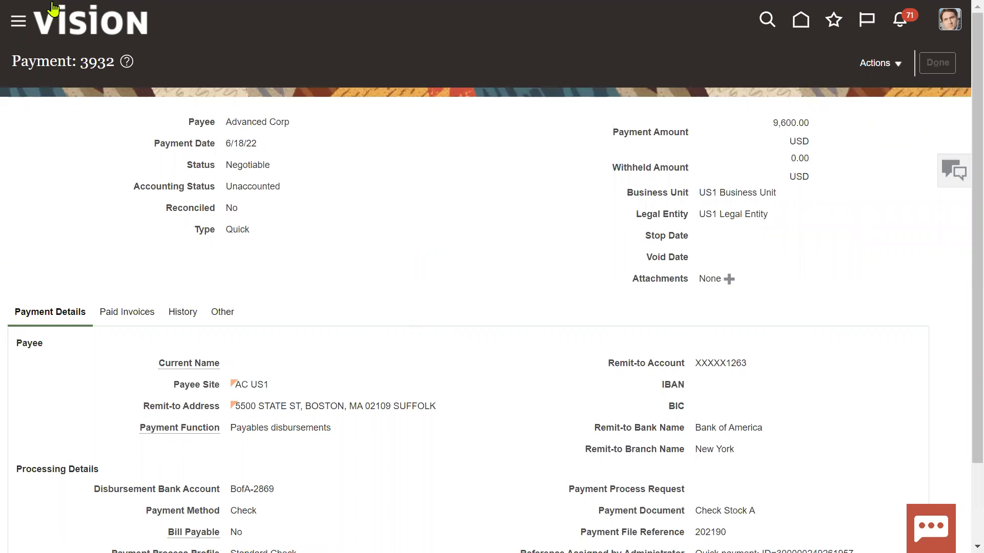
Step: Go to Procurement > Purchase Orders through the Navigator
click(19, 21)
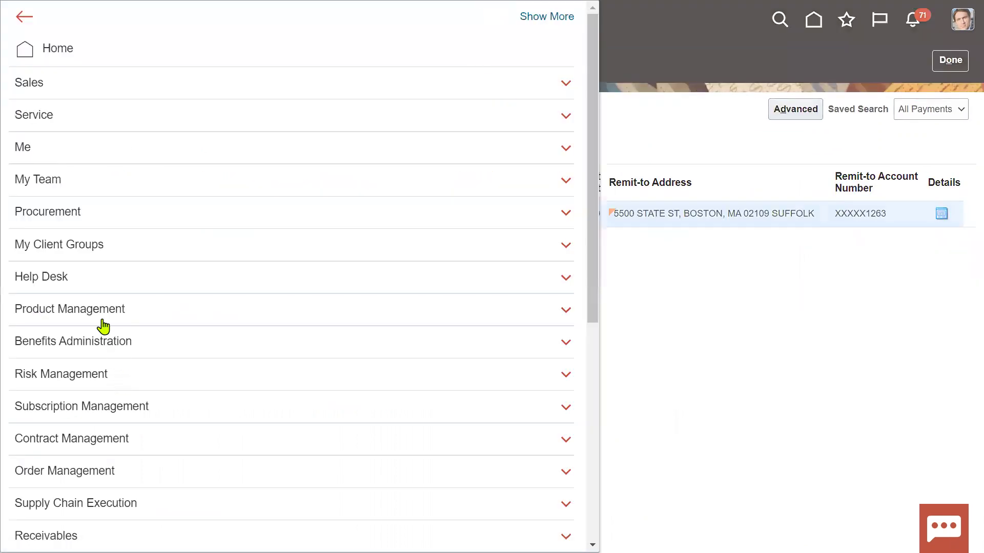
scroll(99, 292, down, 3)
click(114, 66)
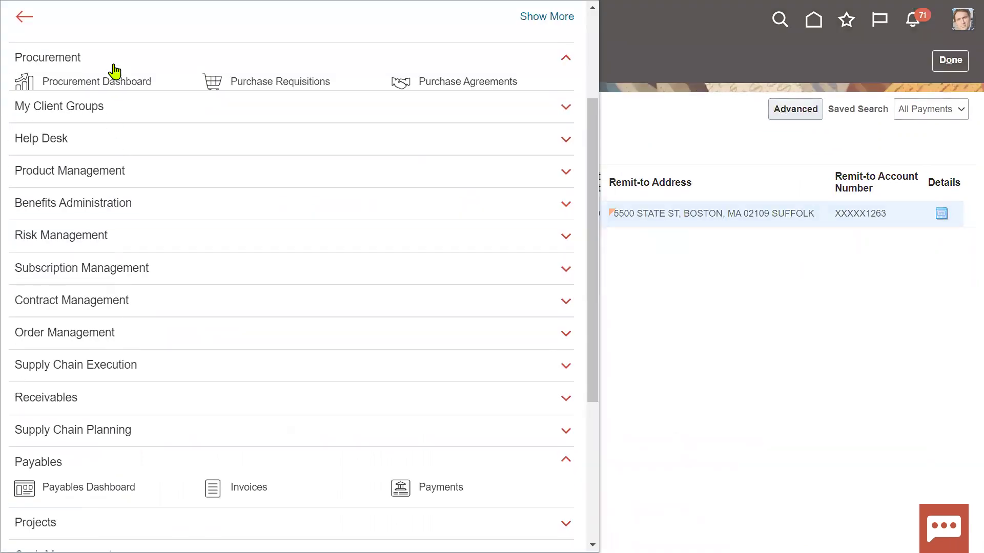
click(97, 118)
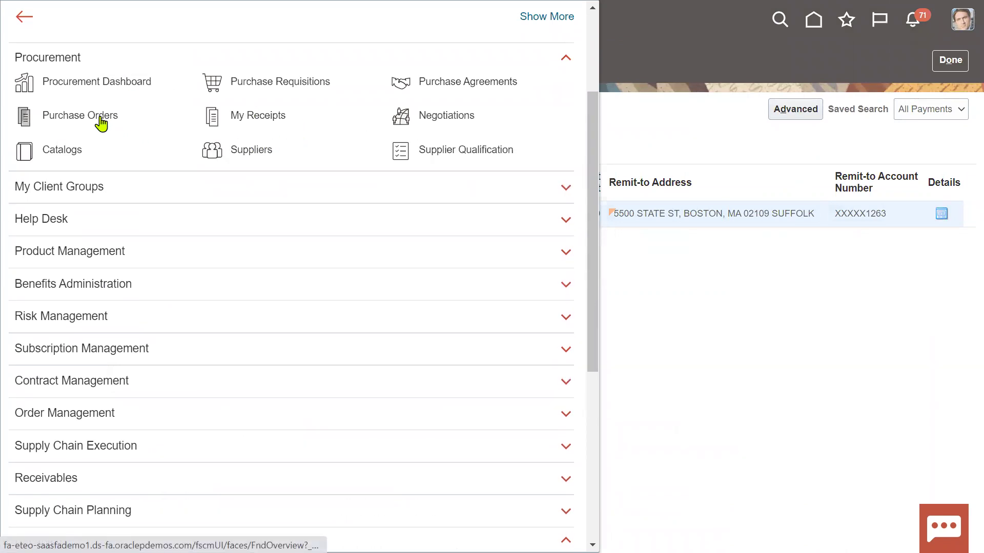
Step: Copy PO number US164482 from cell B35 of the Excel notes sheet
key(alt+Tab)
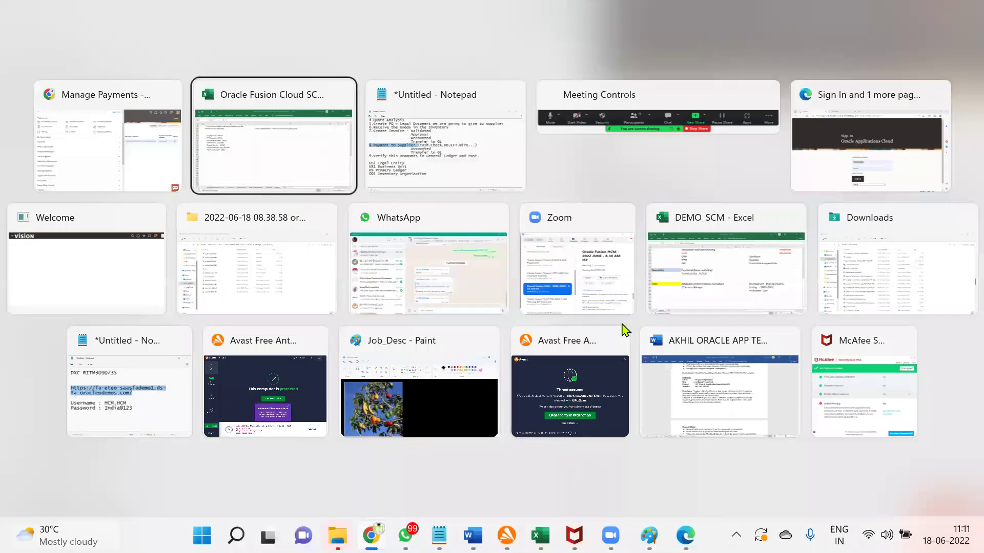
key(alt+Tab)
key(alt+shift+Tab)
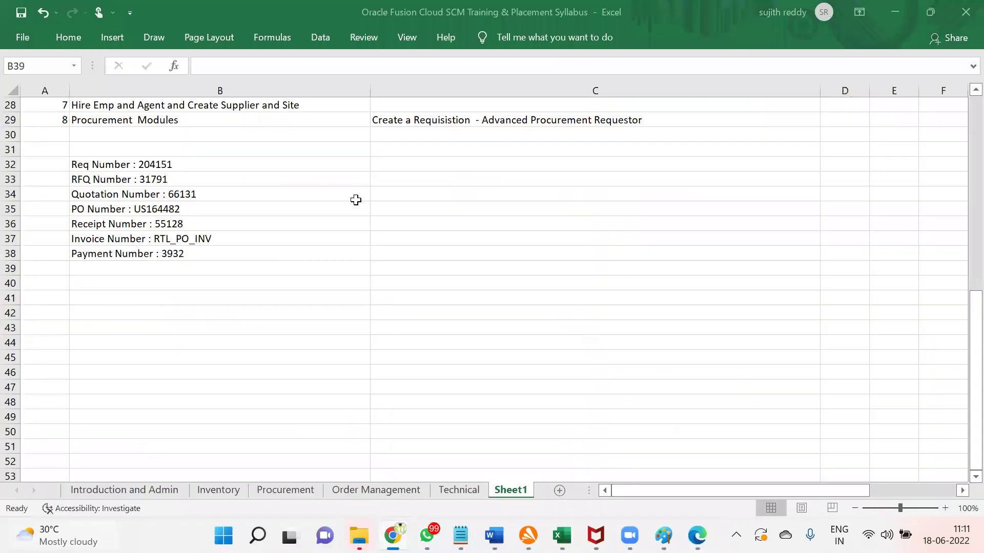
double_click(136, 209)
drag(134, 209, 181, 209)
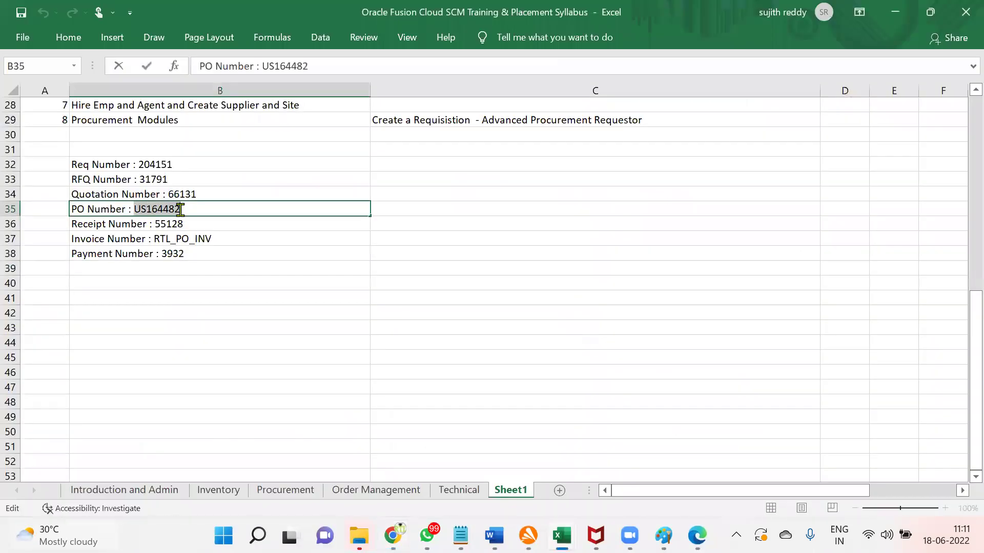
key(alt+Tab)
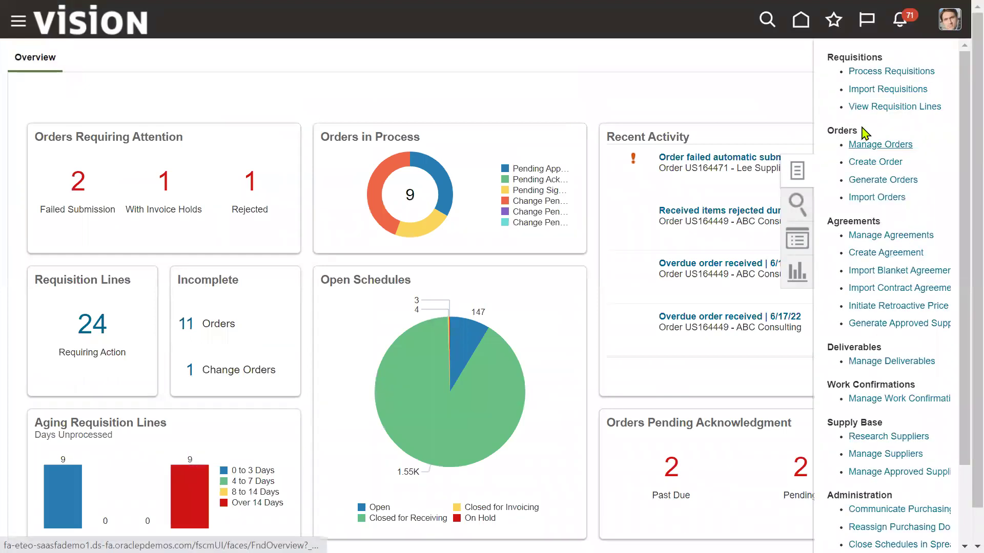
Step: Search Manage Orders for order US164482 with Include Closed Documents set to Yes
click(880, 147)
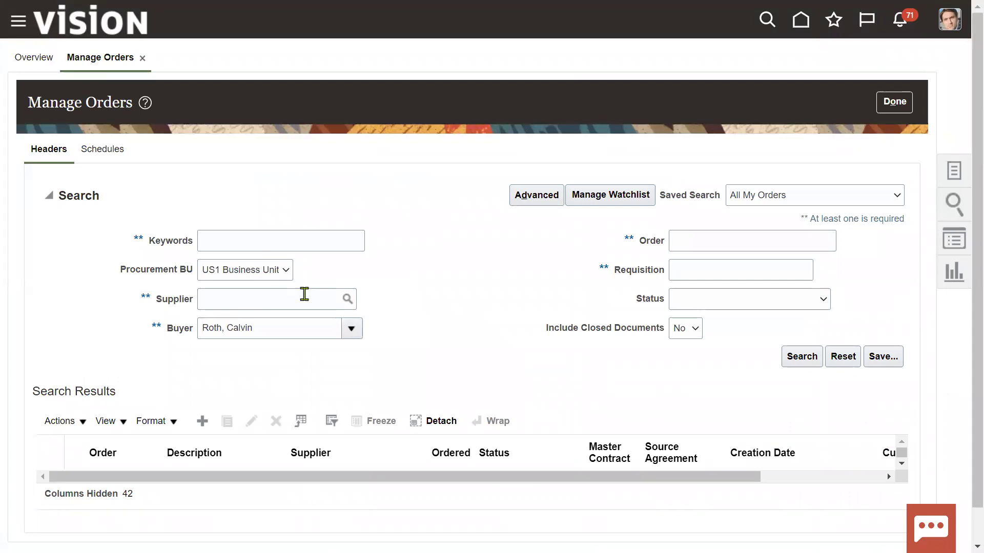
click(762, 244)
text(US164482)
click(794, 356)
drag(543, 333, 666, 333)
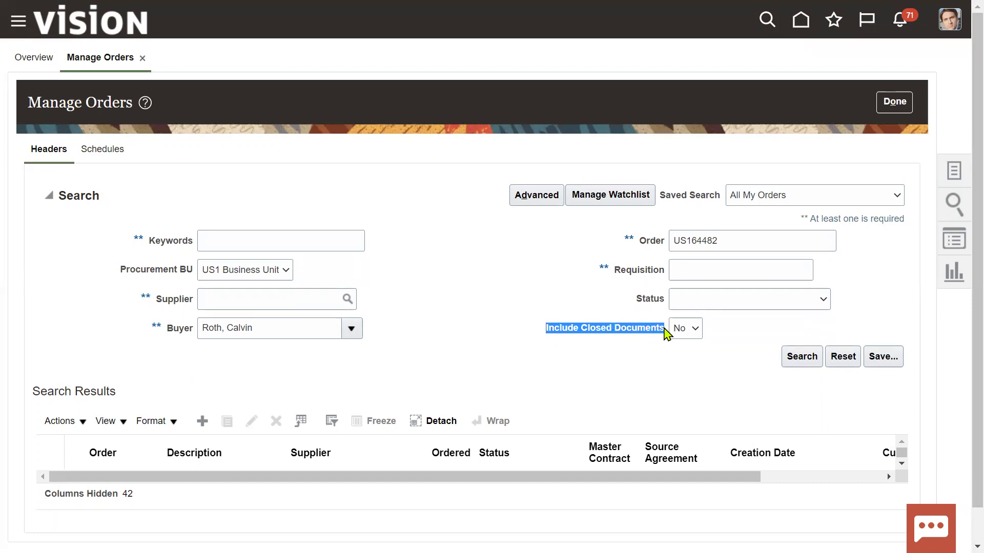
click(643, 369)
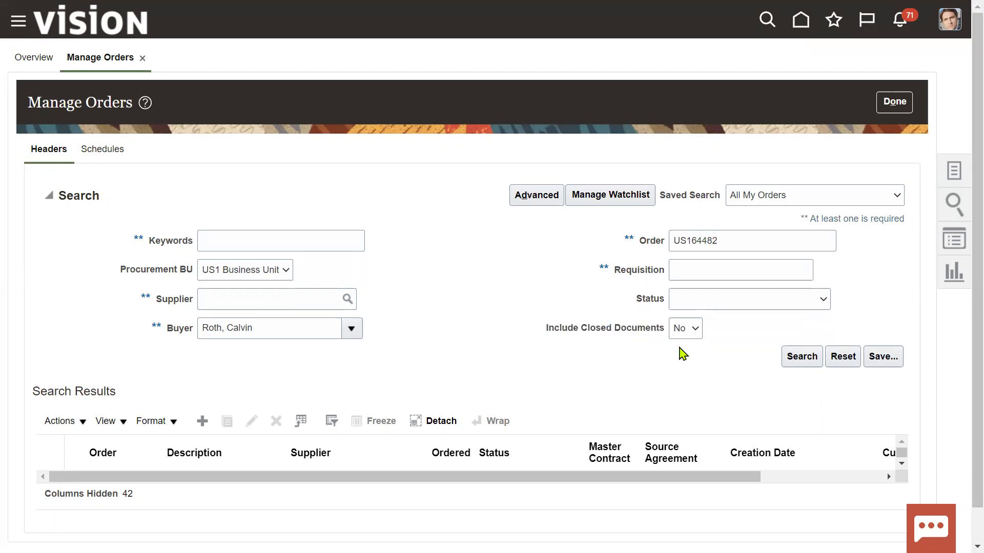
click(688, 329)
click(682, 358)
key(F11)
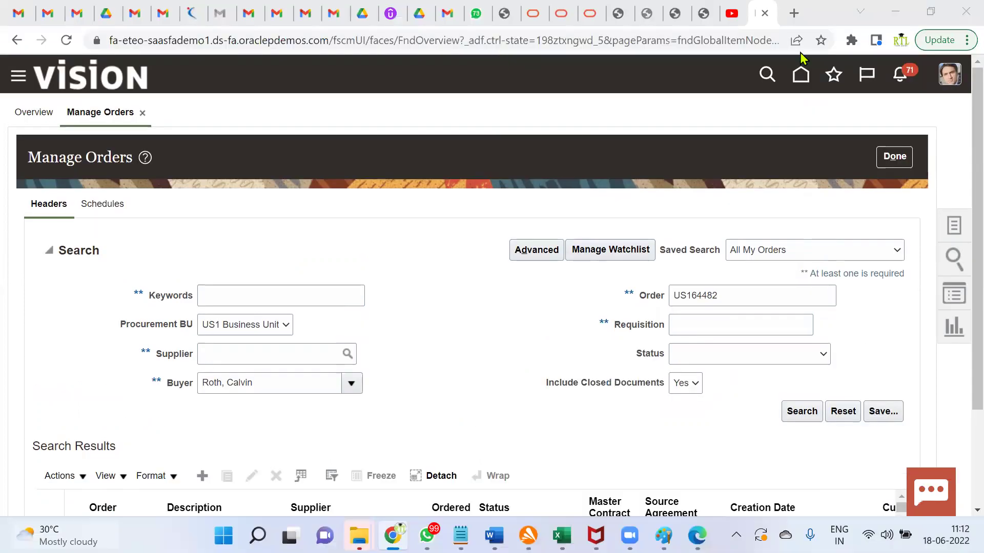
click(731, 14)
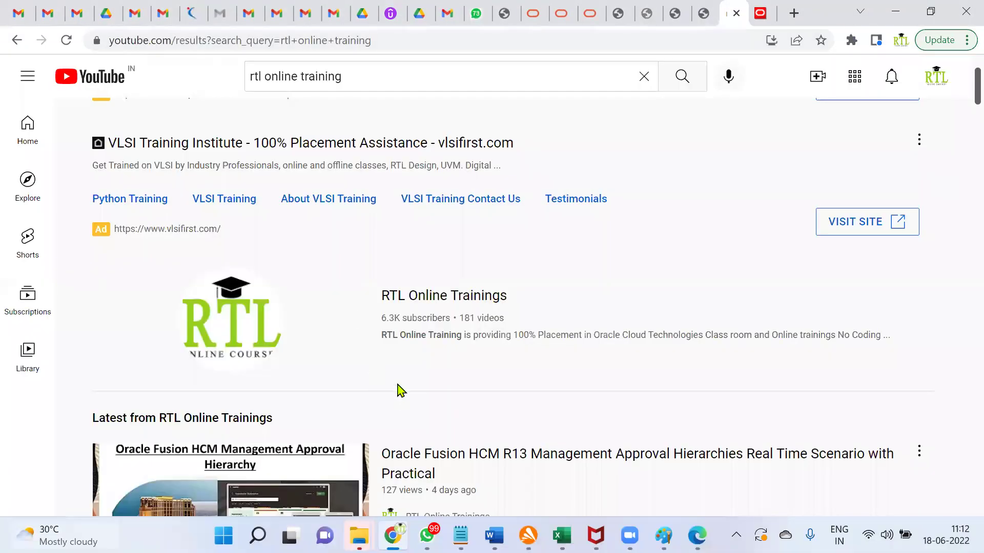
scroll(398, 391, down, 8)
scroll(396, 389, down, 10)
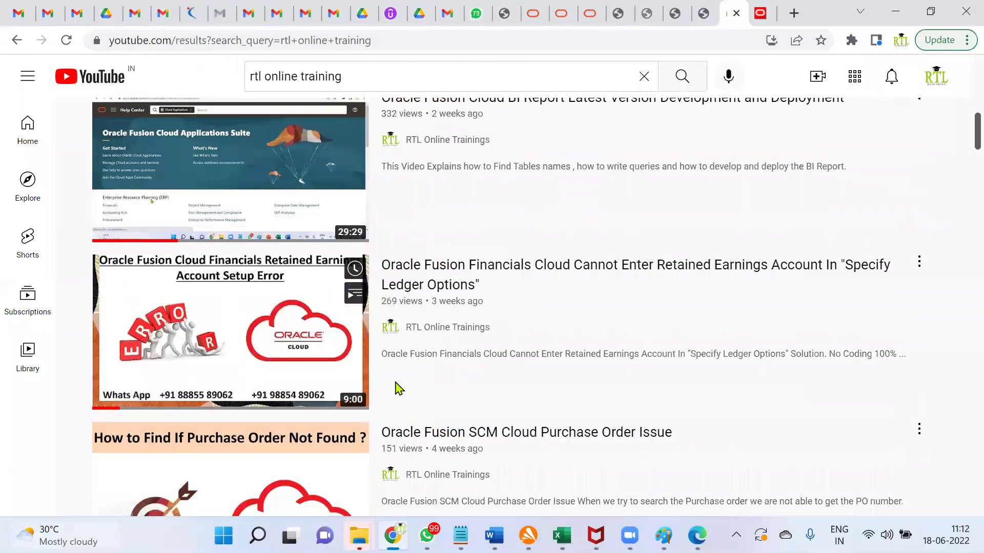
scroll(397, 418, down, 9)
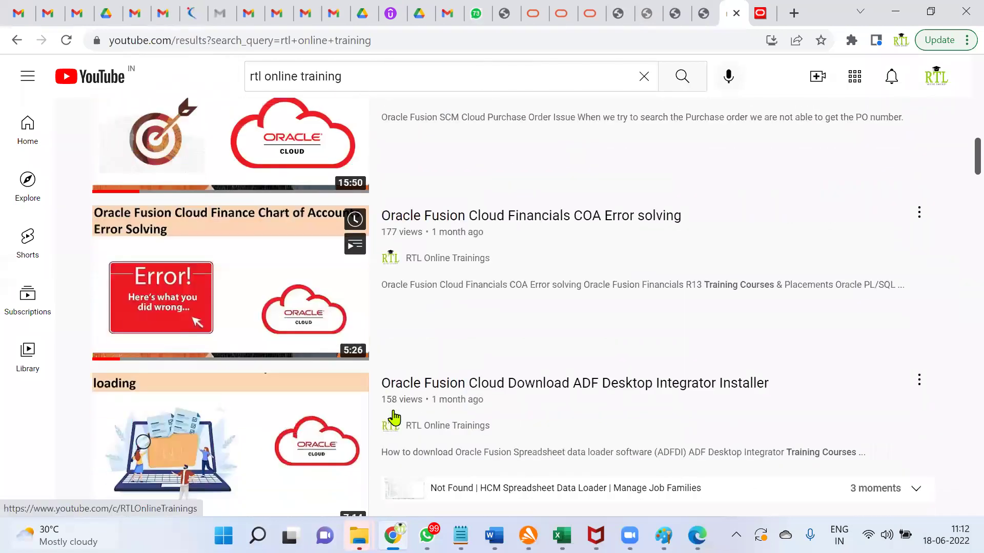
scroll(398, 418, down, 6)
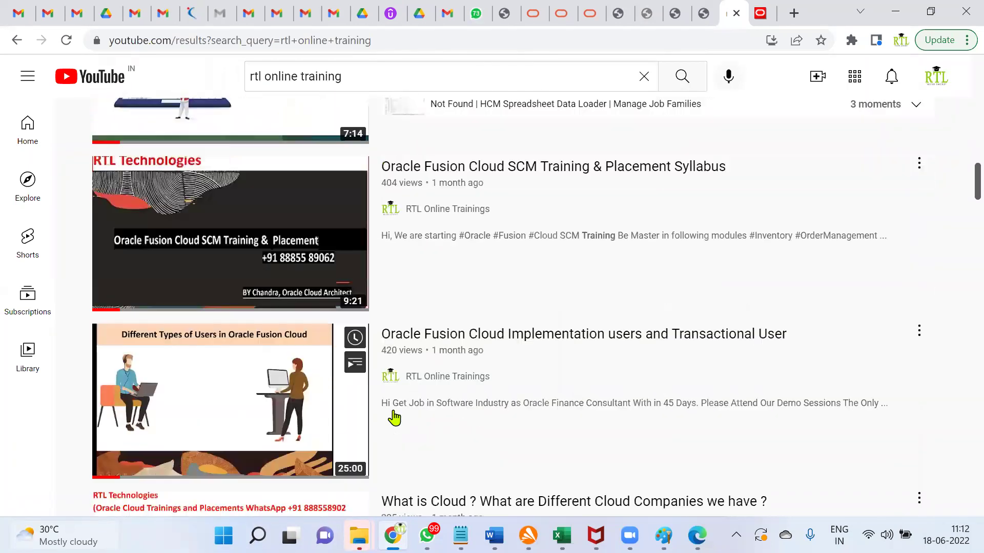
scroll(394, 417, down, 4)
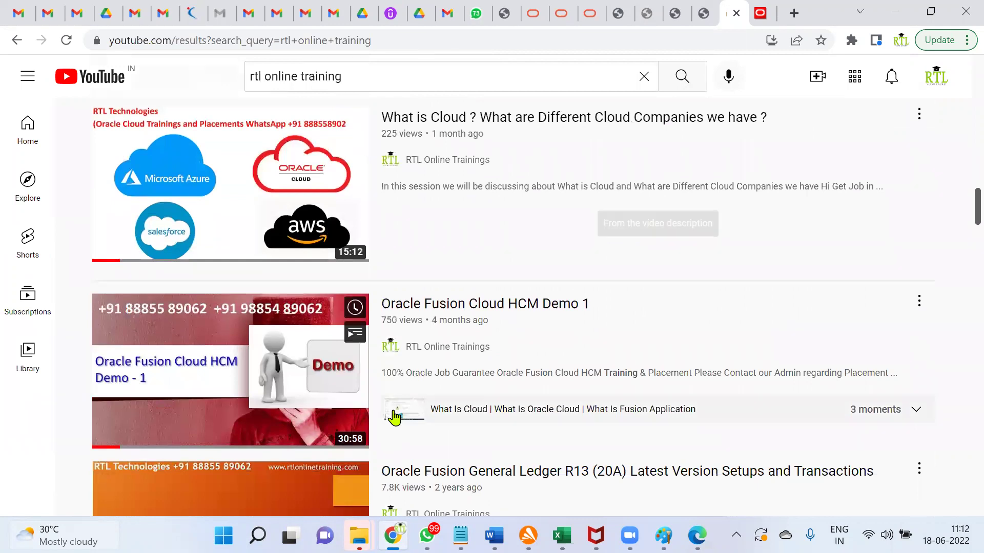
scroll(393, 415, up, 4)
scroll(393, 416, up, 14)
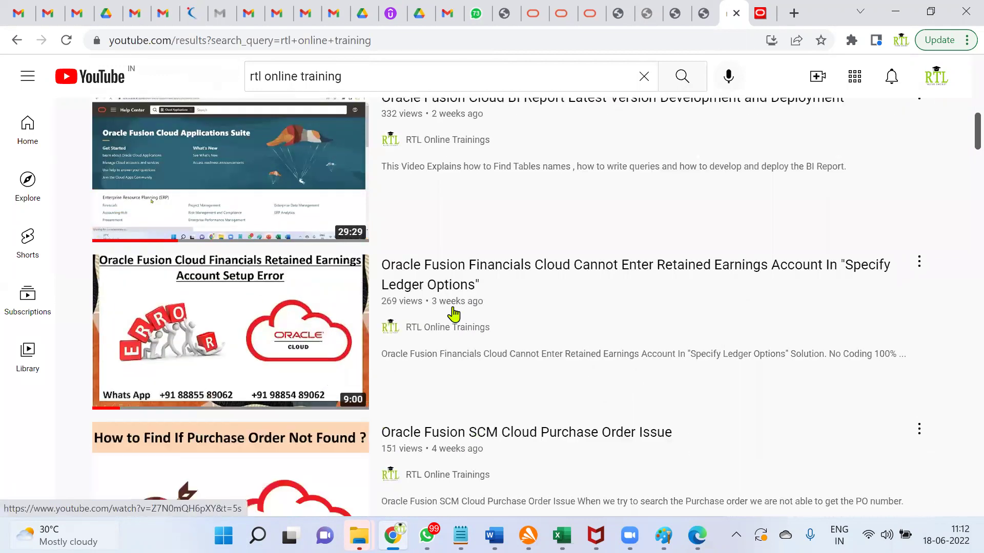
scroll(496, 406, down, 3)
mouse_move(417, 224)
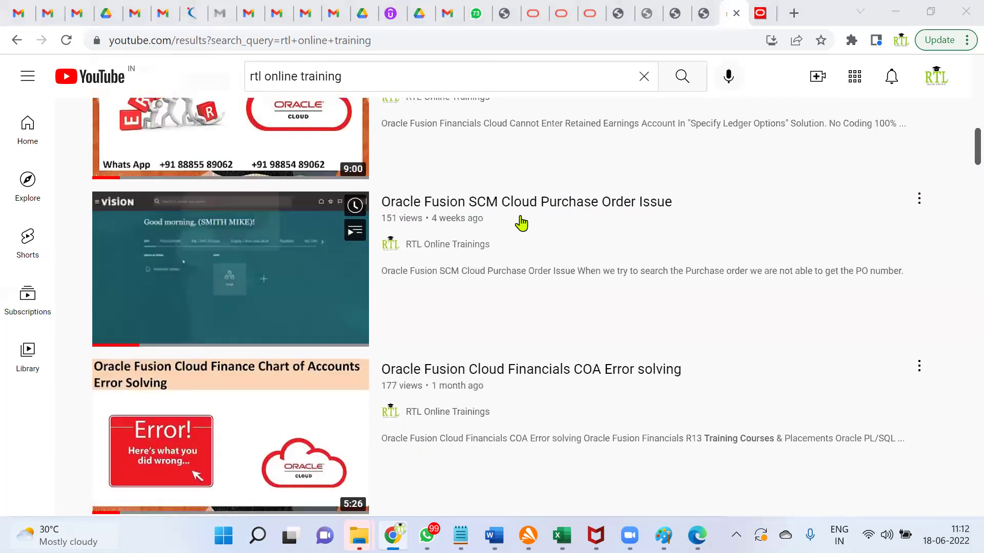
mouse_move(508, 393)
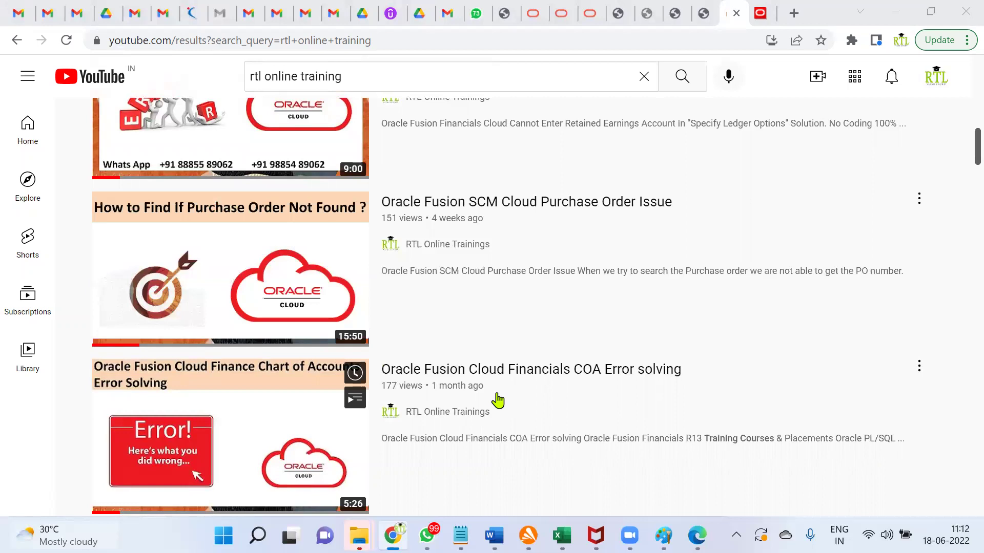
scroll(551, 301, up, 10)
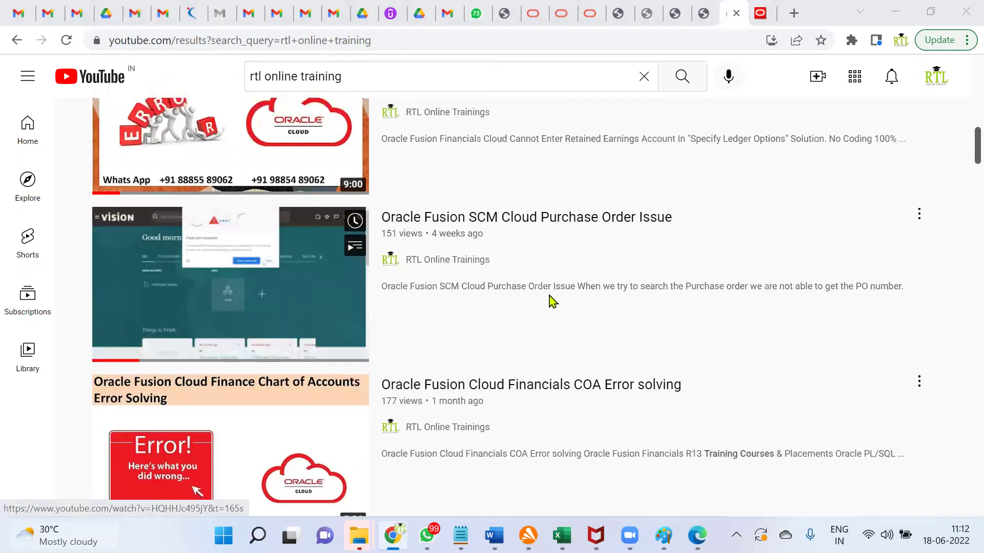
scroll(551, 301, up, 2)
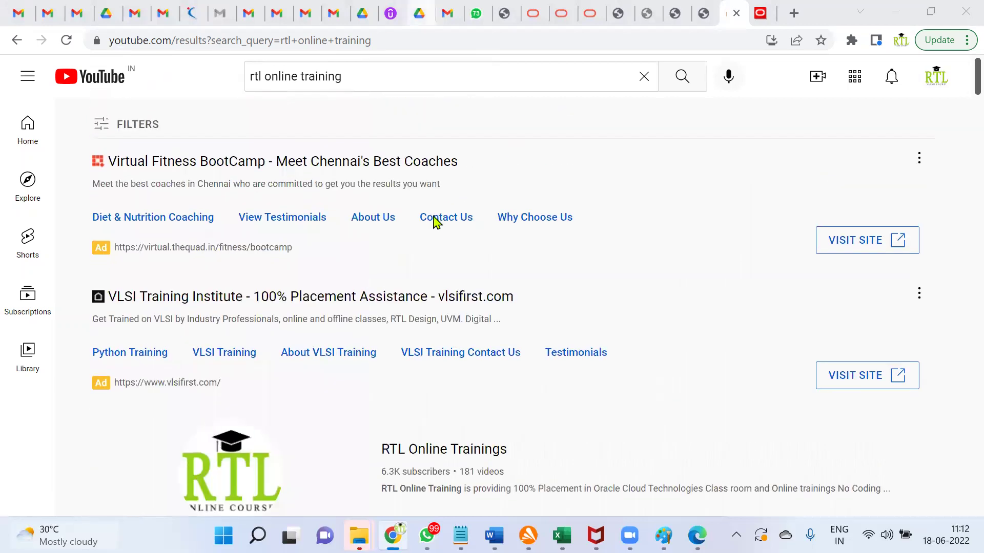
Step: Open the life cycle summary for order US164482 from the Manage Orders tab
click(705, 15)
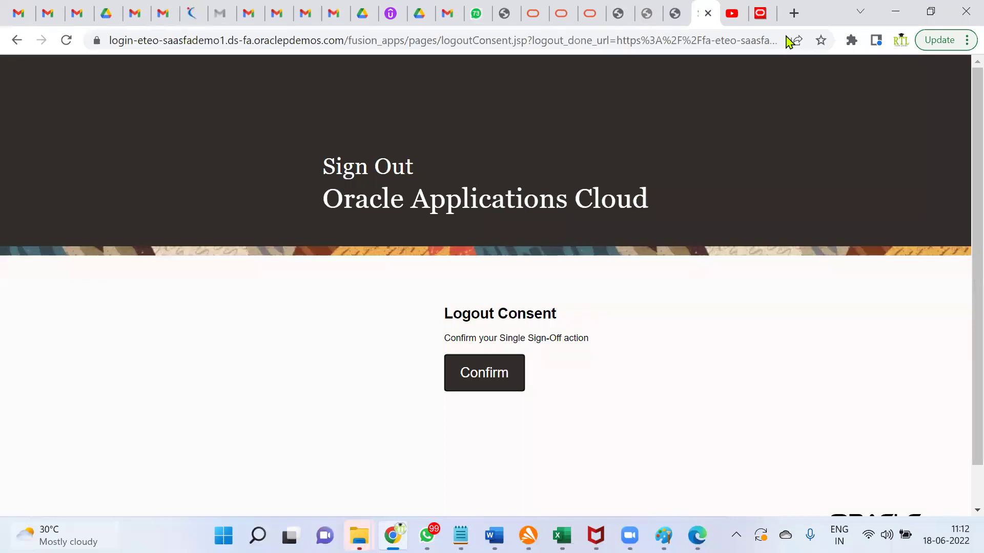
click(758, 15)
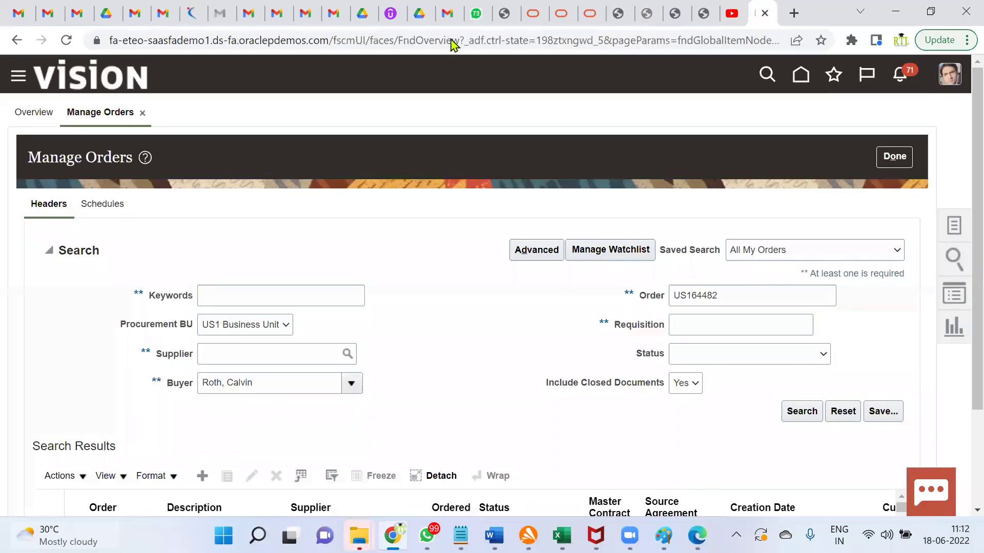
scroll(734, 414, down, 3)
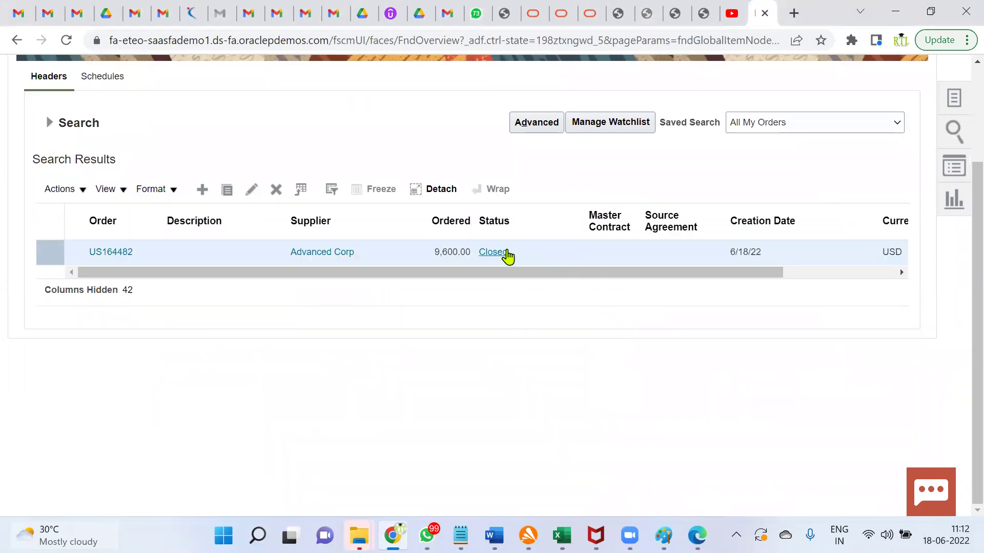
drag(763, 276, 797, 276)
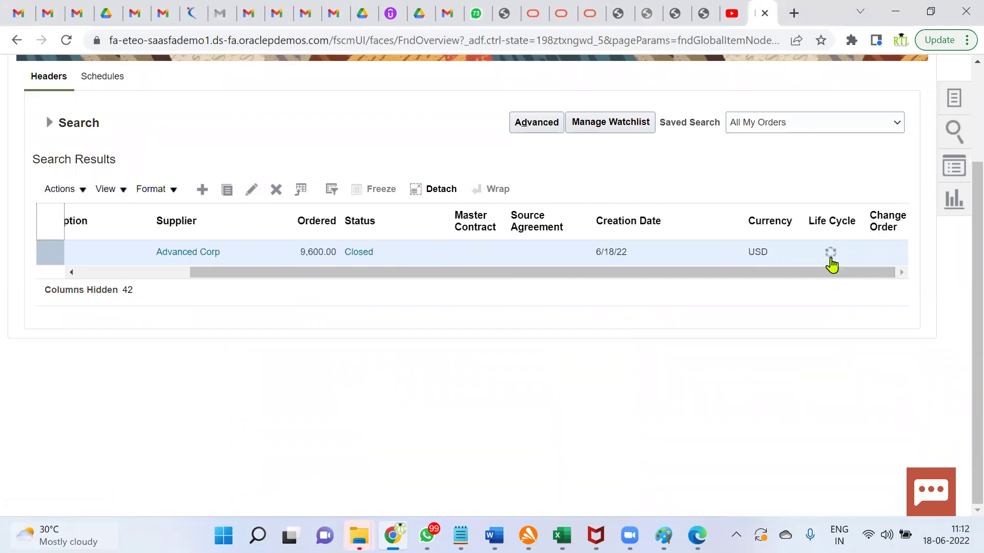
click(829, 254)
Step: Review the life cycle full-screen: 9,600.00 USD ordered, received, delivered and invoiced, then close it
click(966, 41)
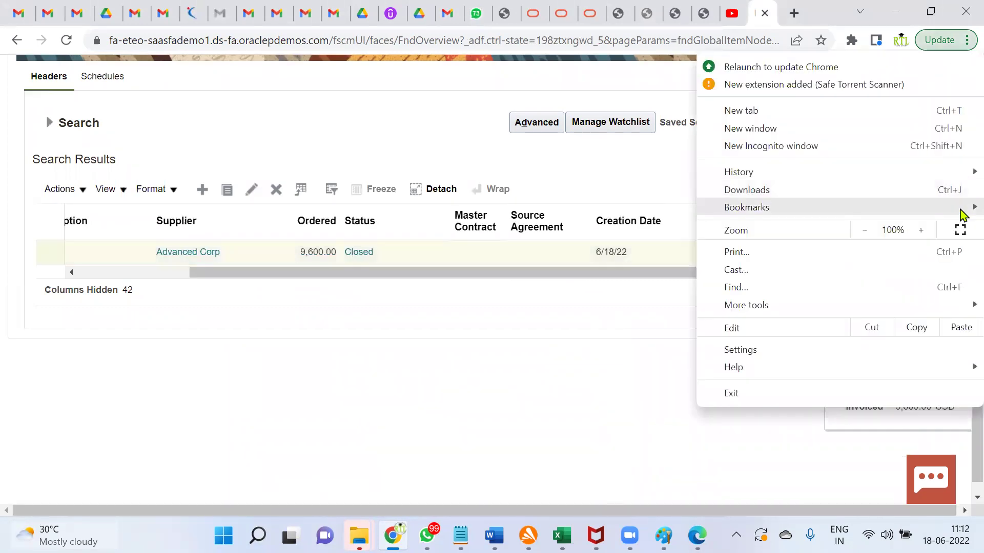
click(961, 229)
mouse_move(597, 272)
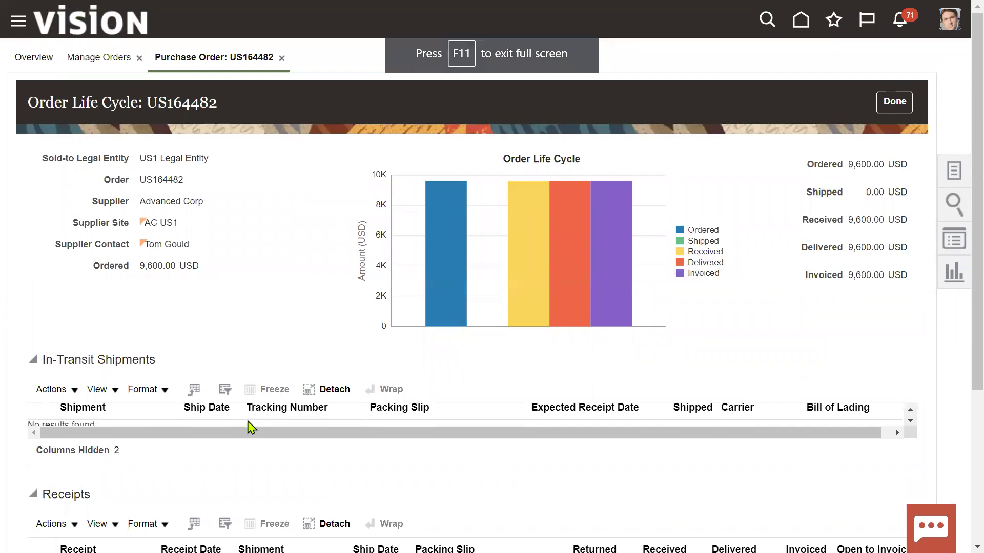
scroll(143, 483, down, 1)
scroll(143, 484, down, 4)
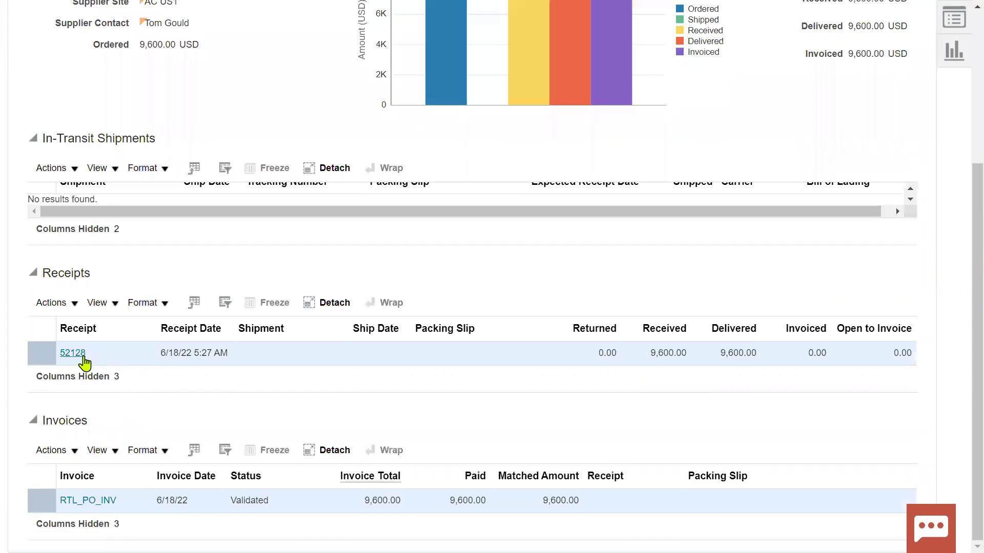
scroll(716, 297, up, 4)
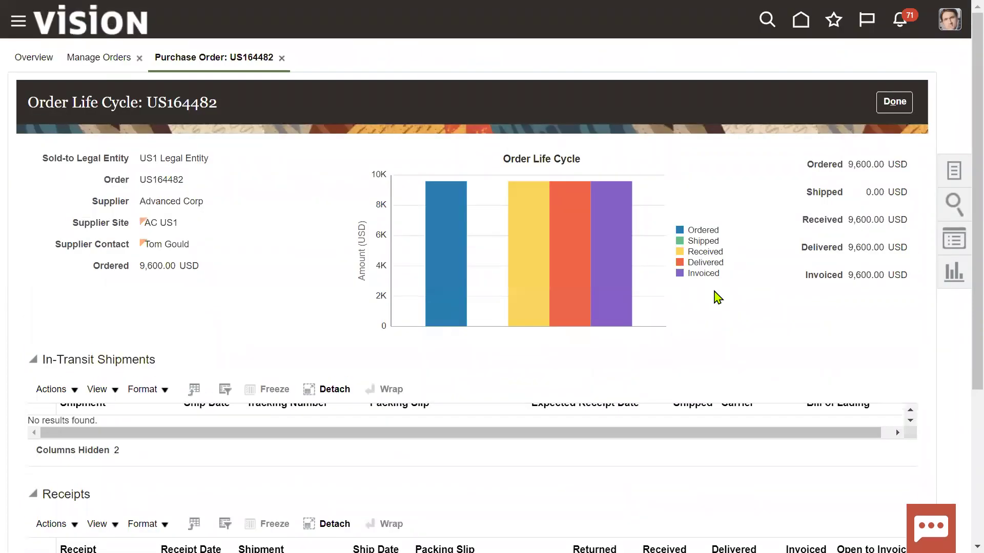
click(894, 102)
key(alt+Tab)
key(alt+Tab)
key(alt+Tab)
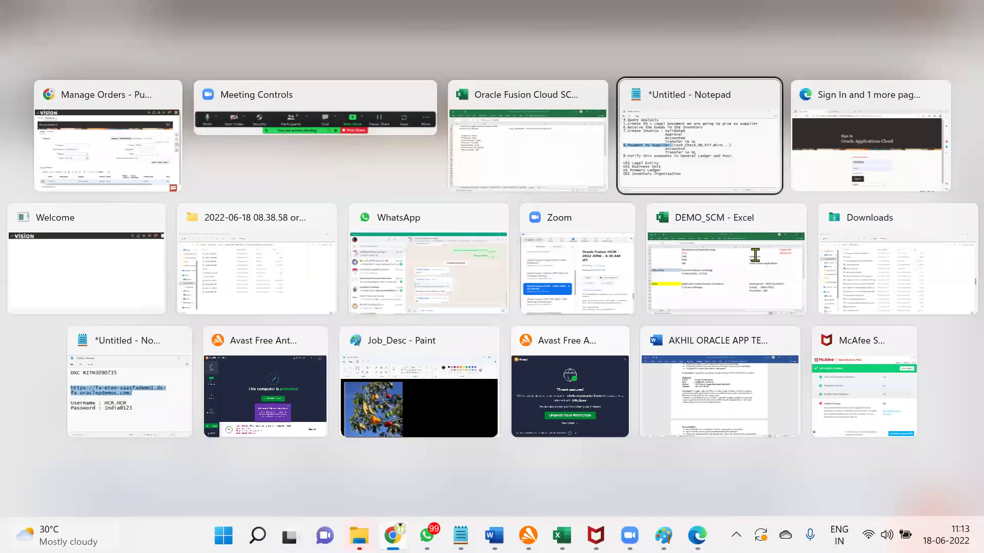
Step: Highlight step 9 about verifying accounts in General Ledger, then return to Manage Orders
drag(17, 290, 705, 299)
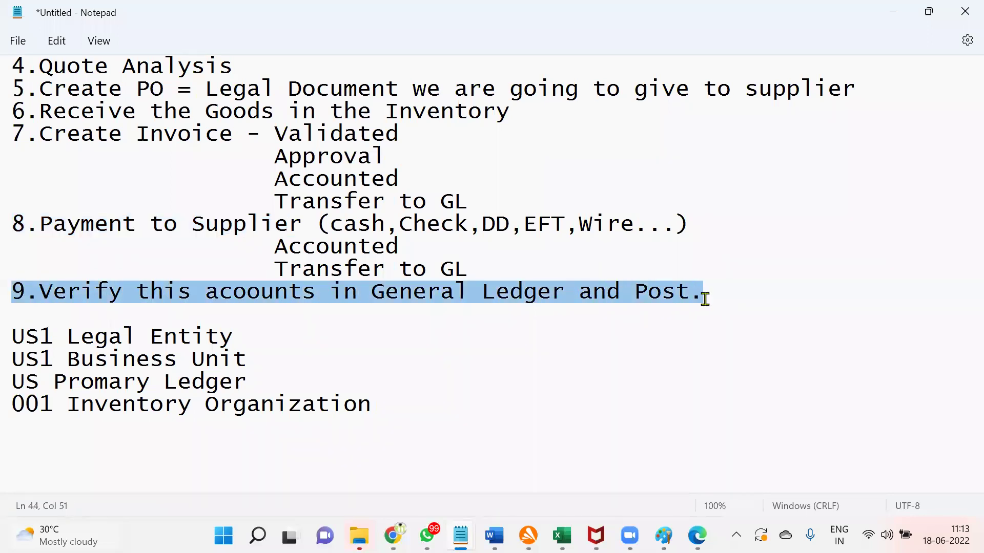
key(alt+Tab)
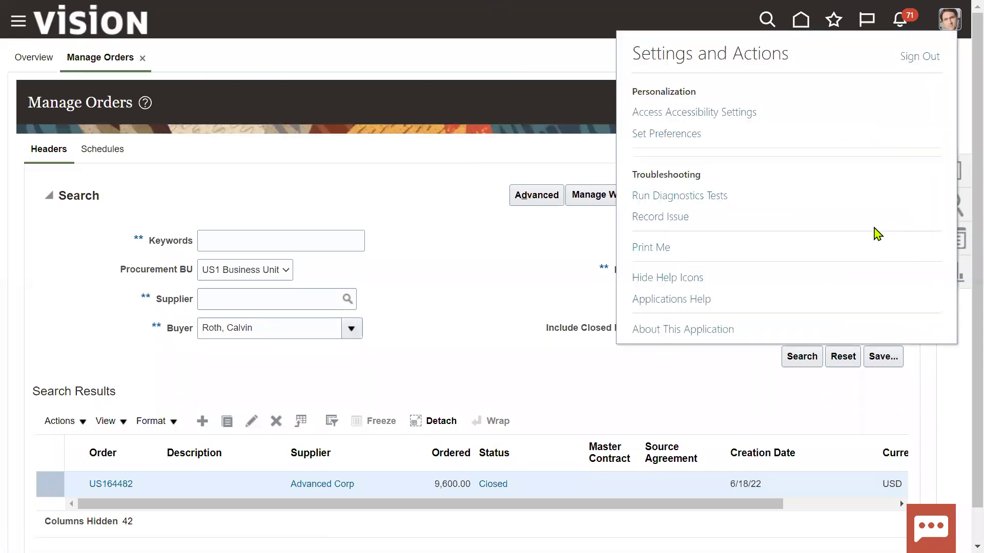
Step: Sign out and sign back in with the saved administrator login
click(919, 57)
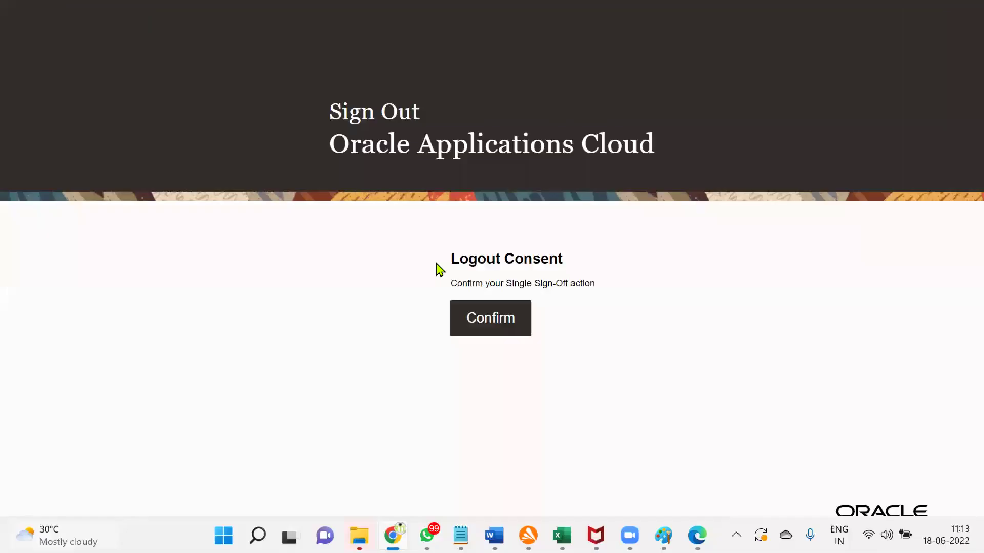
click(472, 315)
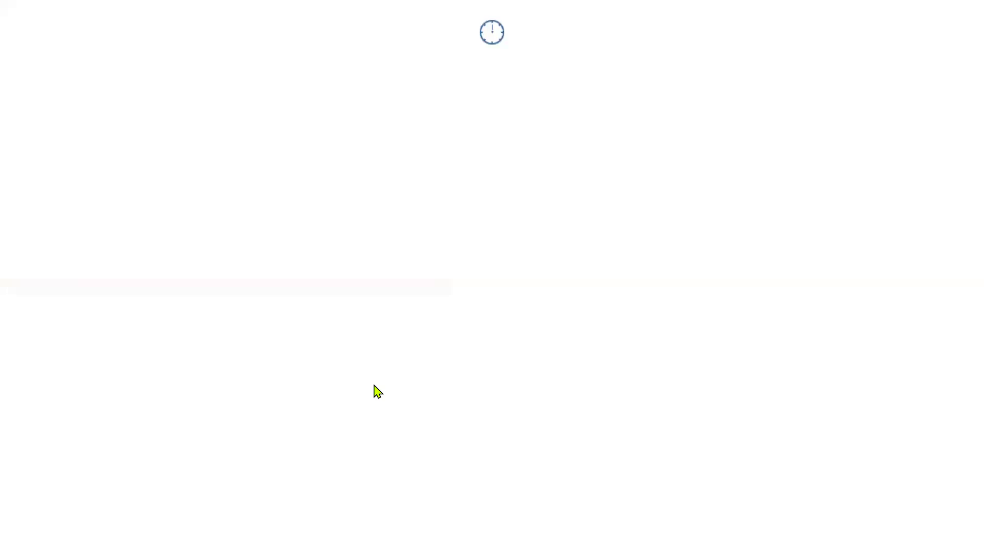
key(ctrl+a)
text(hcm)
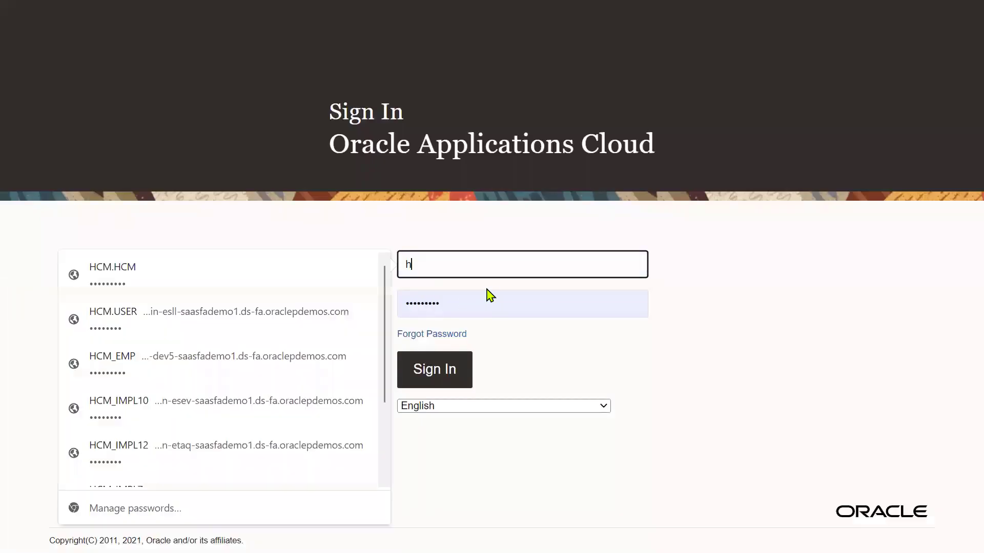
click(172, 280)
click(435, 368)
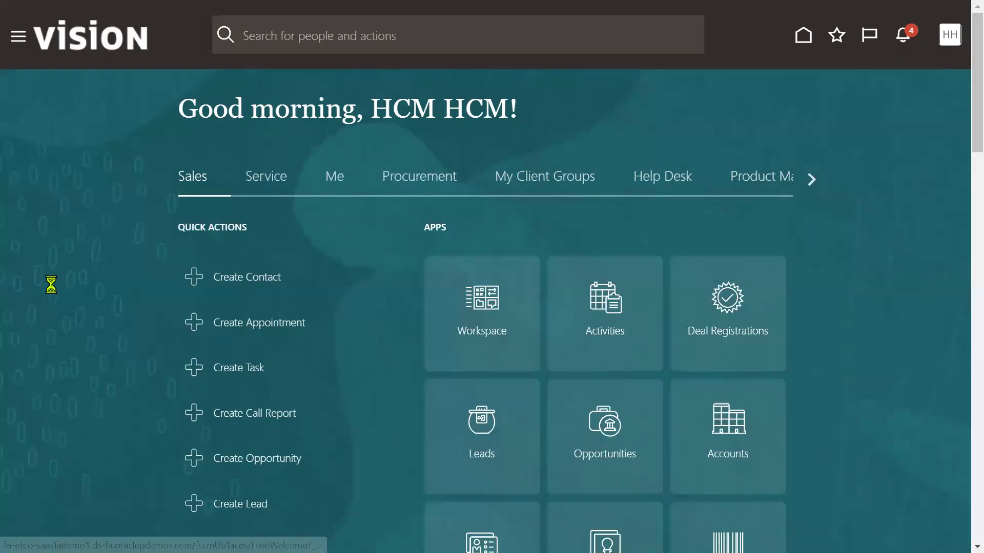
Step: Find the buyer's user account in the Security Console user list and open it
scroll(51, 290, down, 5)
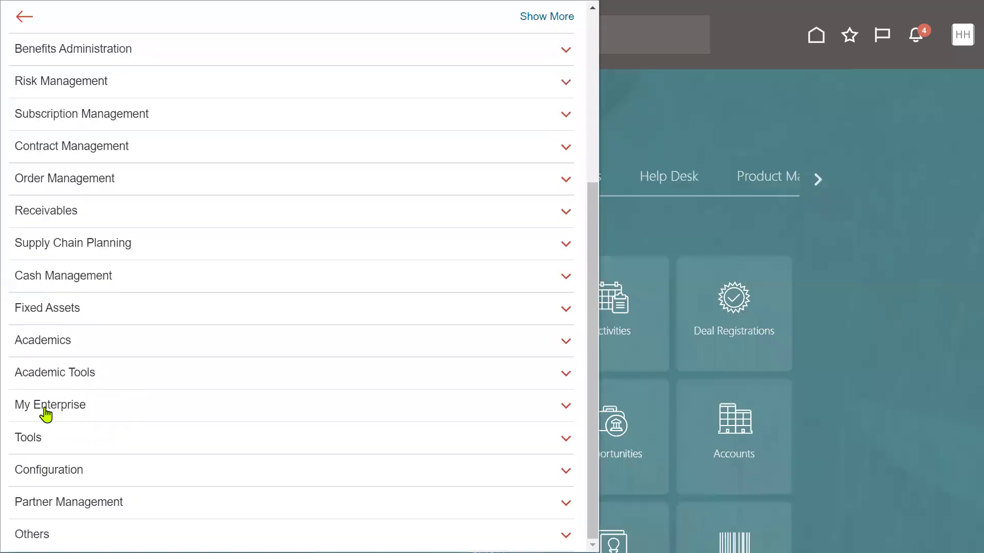
click(48, 444)
click(272, 328)
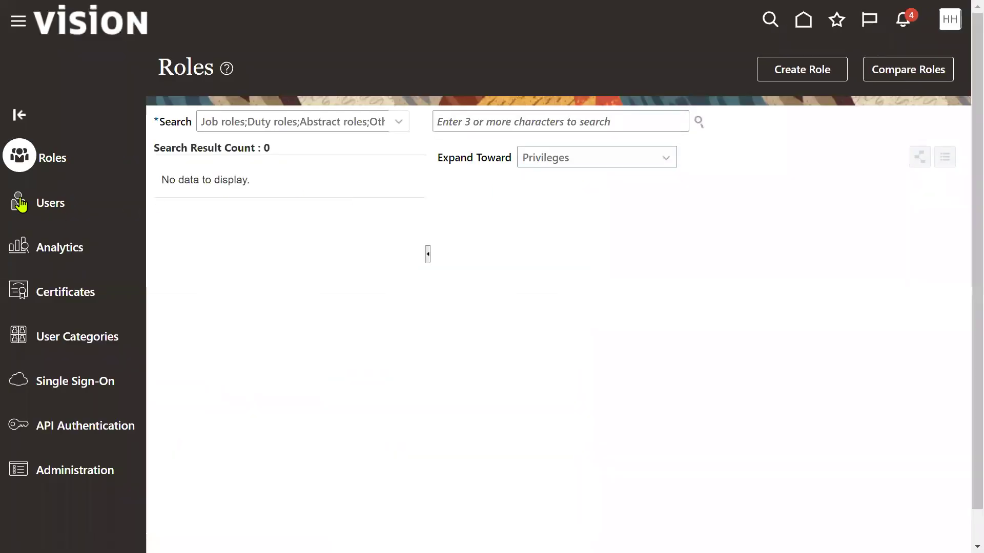
click(21, 205)
click(572, 123)
text(CALVIN)
key(Return)
scroll(636, 332, down, 1)
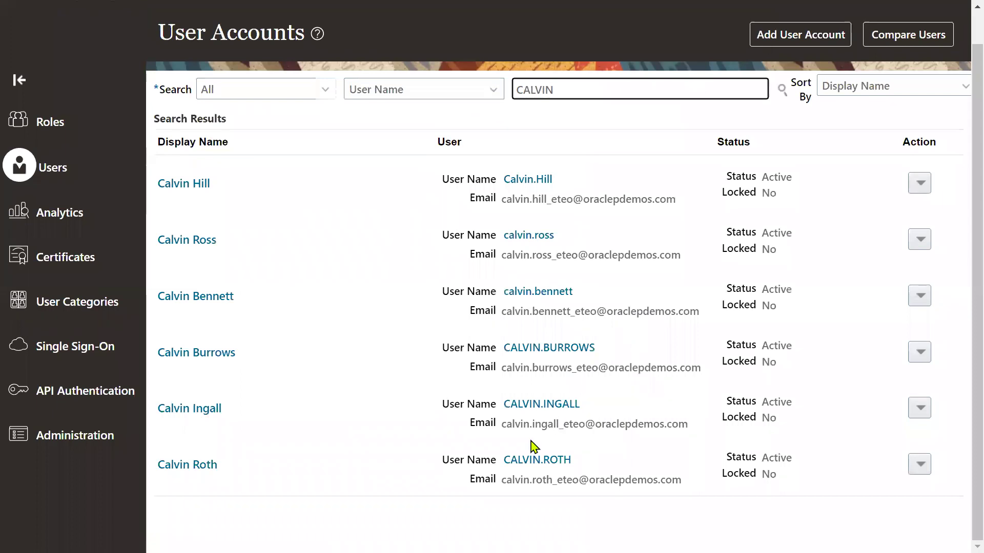
click(526, 460)
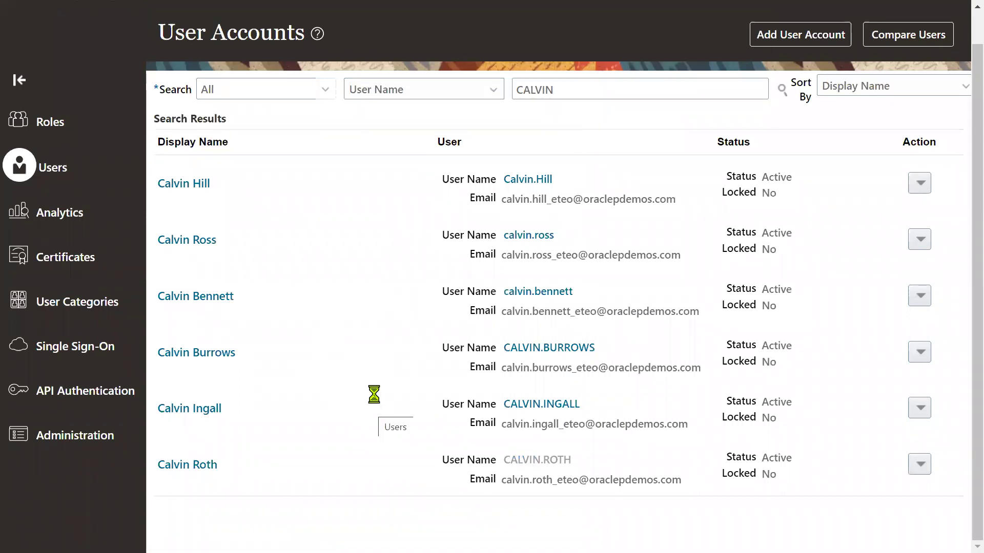
Step: Add the General Accountant role to the buyer's user account
click(775, 69)
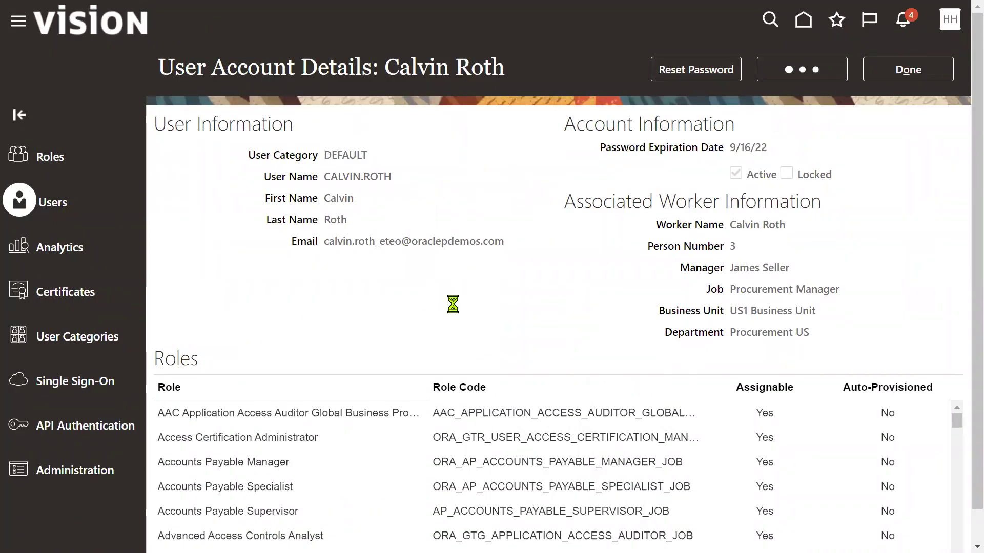
click(672, 496)
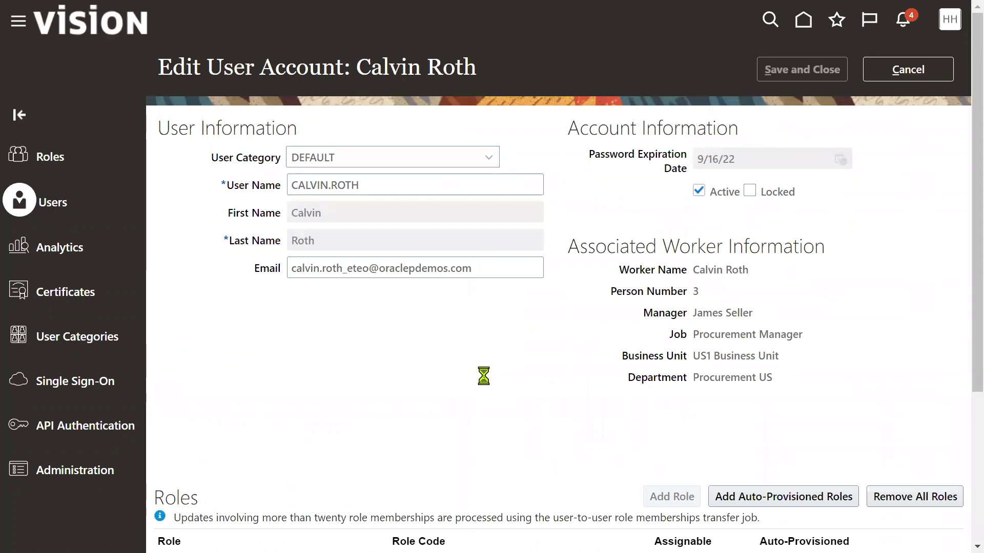
click(409, 131)
text(Gen)
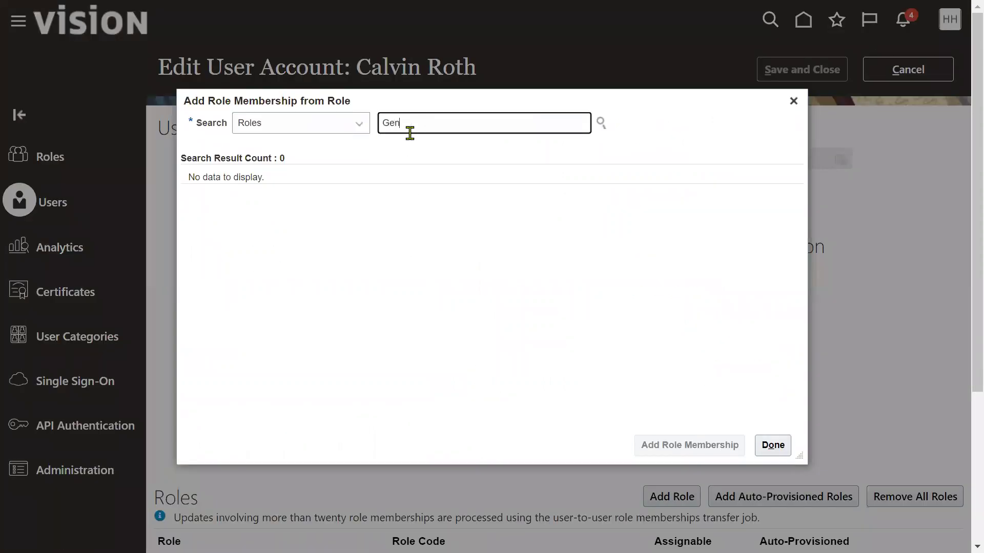
text(eral Acc)
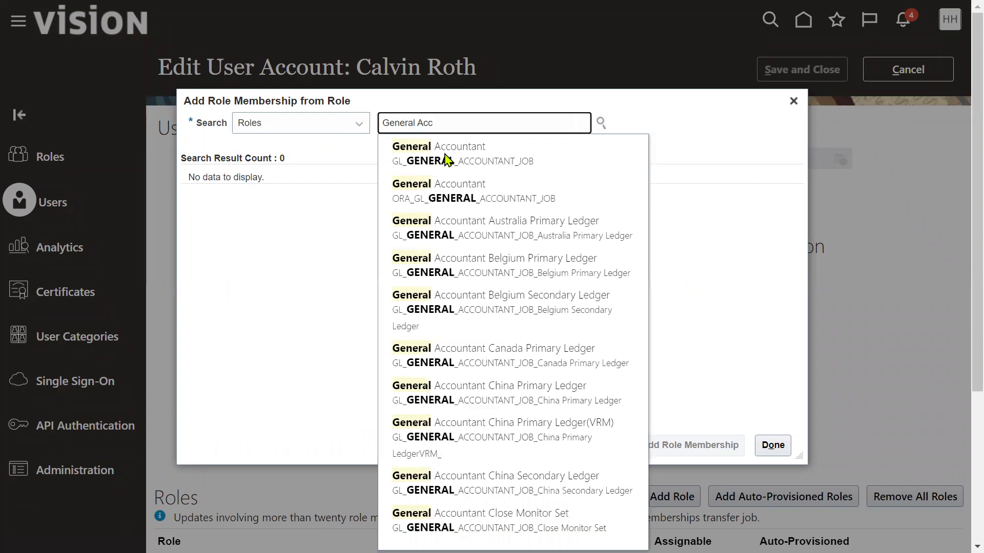
click(503, 160)
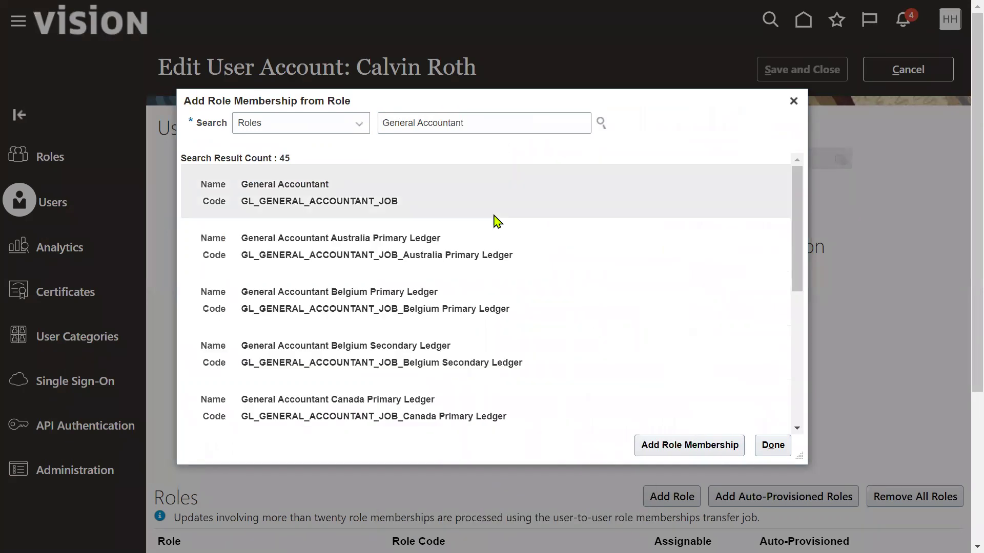
click(665, 451)
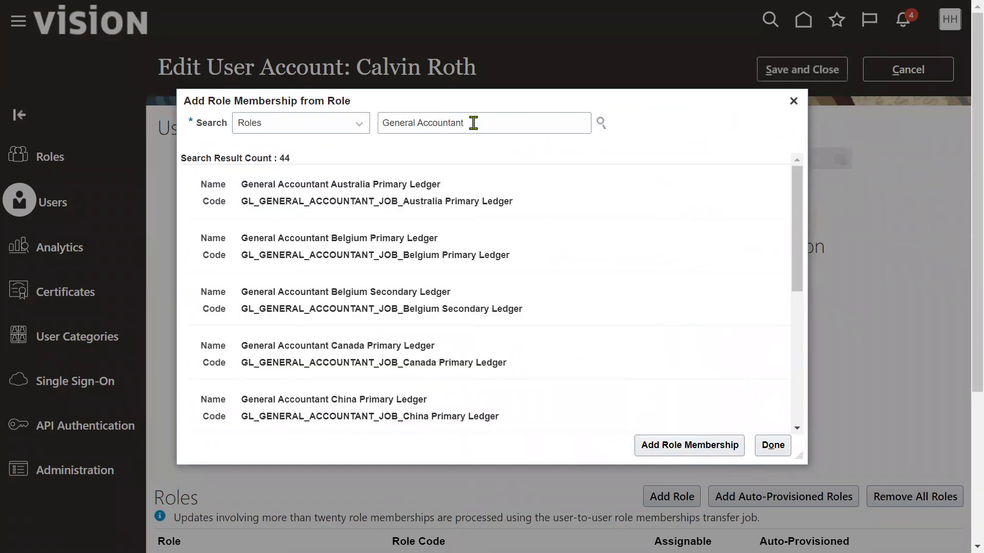
Step: Add the General Accounting Manager role, then save the account and return to User Accounts
key(BackSpace)
text(n)
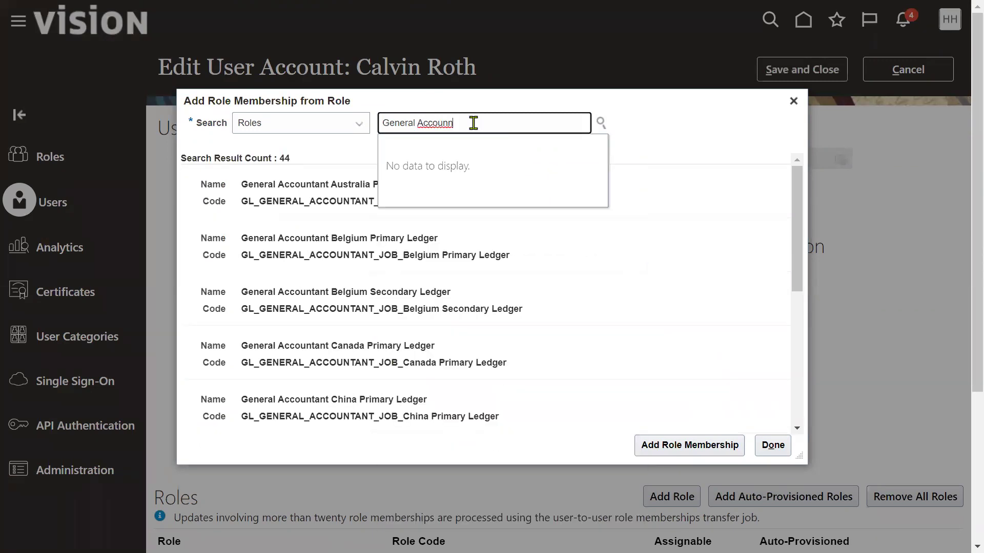
key(BackSpace)
text(tog)
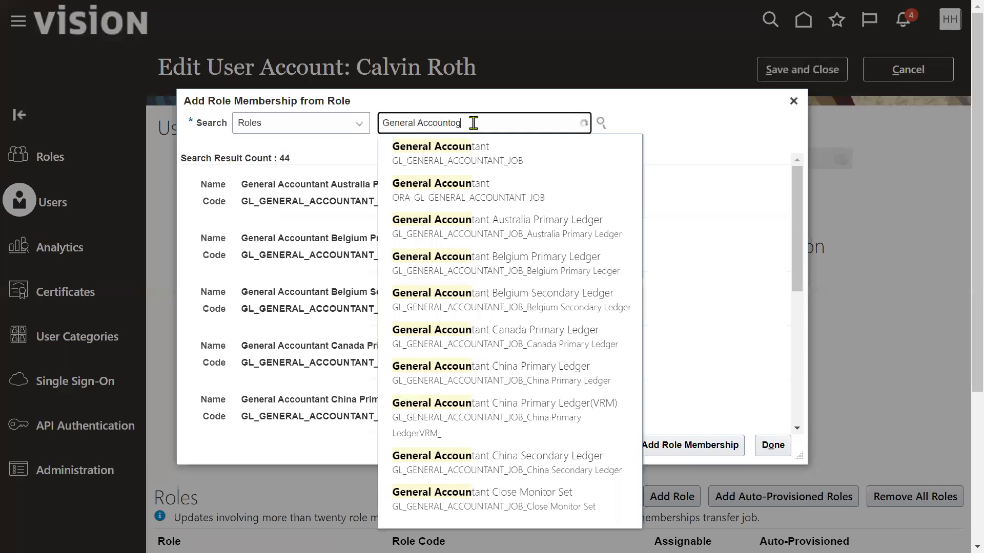
key(BackSpace)
key(BackSpace)
text(ing)
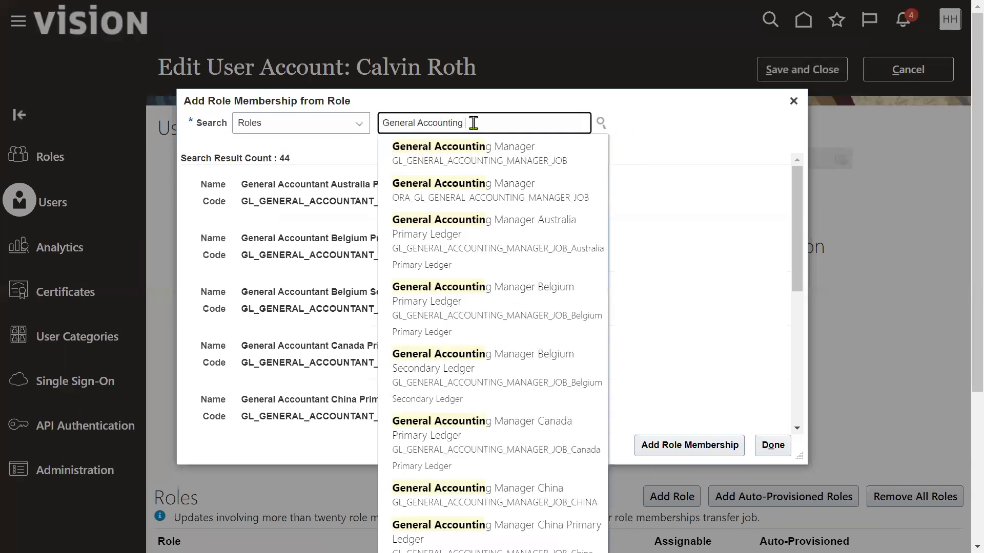
text( man)
click(474, 152)
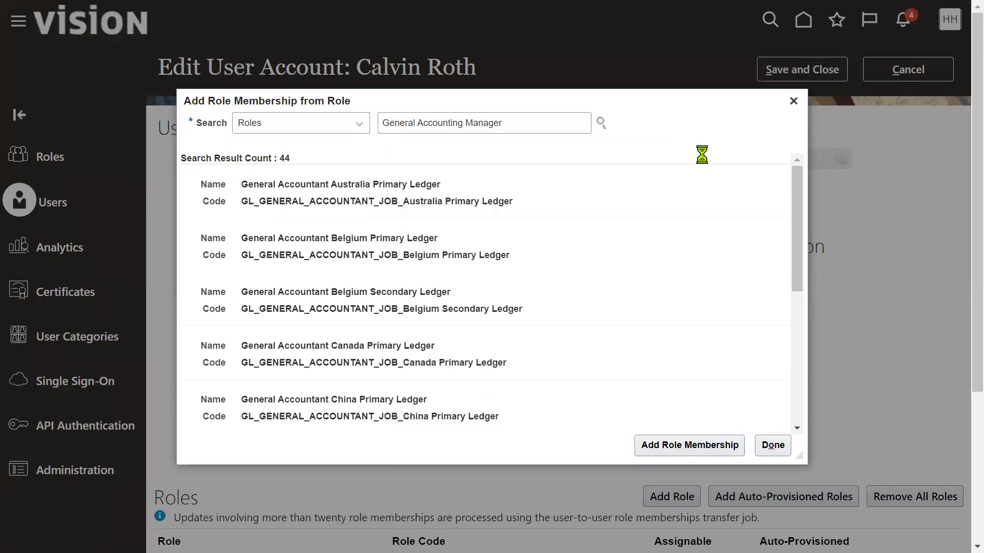
click(709, 446)
click(775, 446)
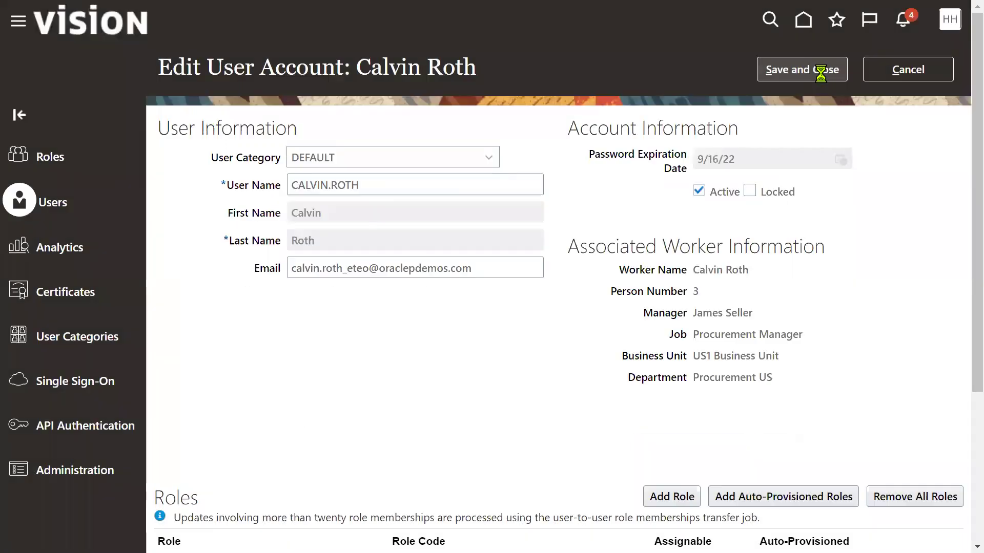
click(826, 75)
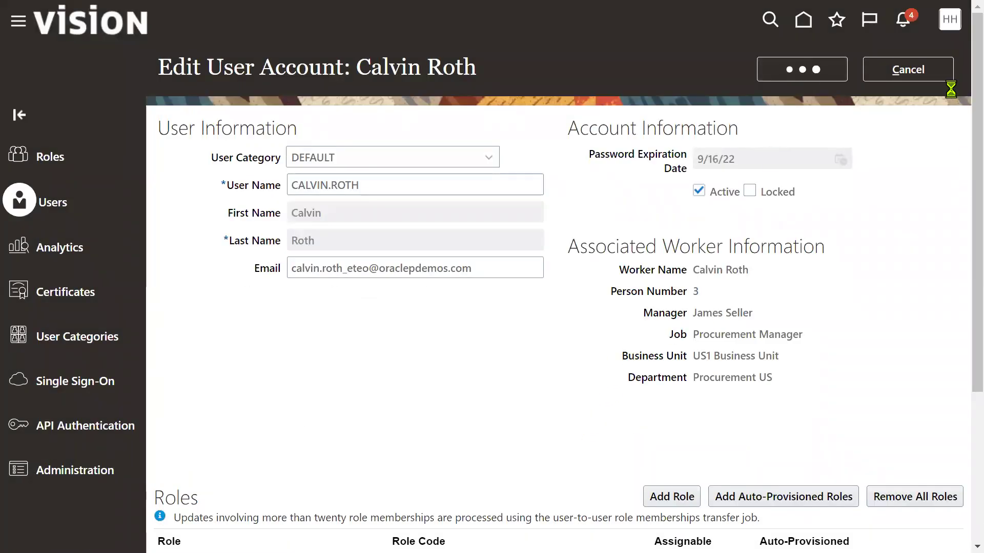
click(931, 76)
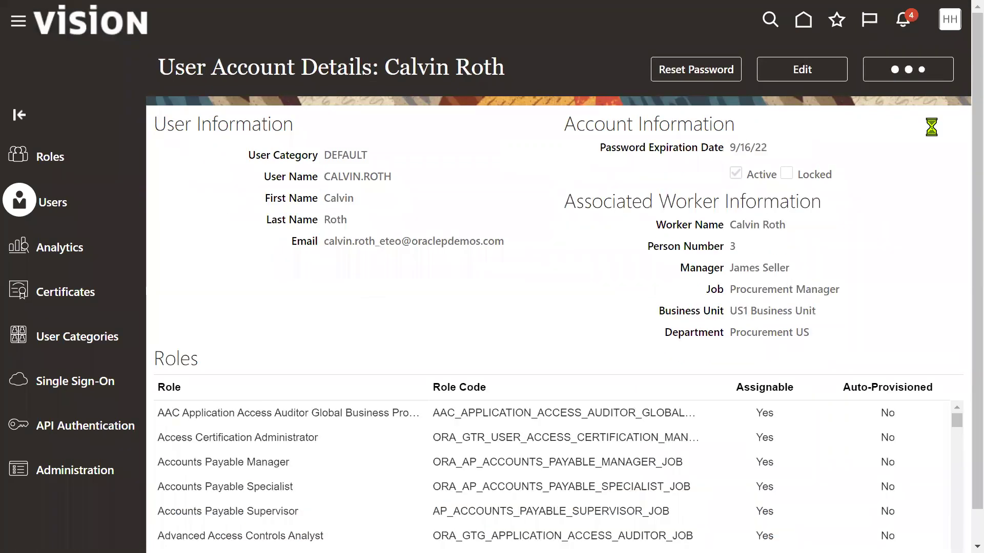
click(949, 20)
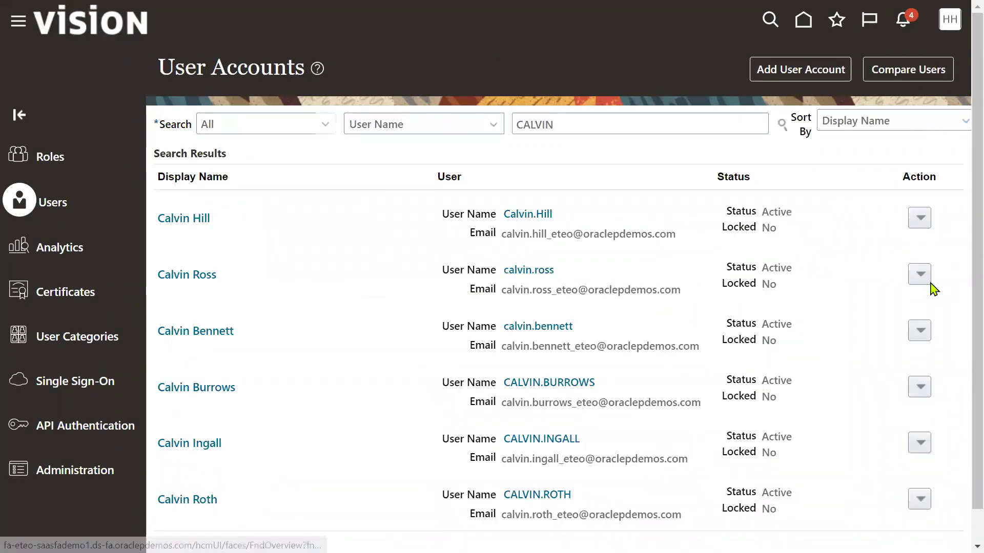
Step: Open the Manage Data Access for Users task under the Financials setup offering
click(689, 252)
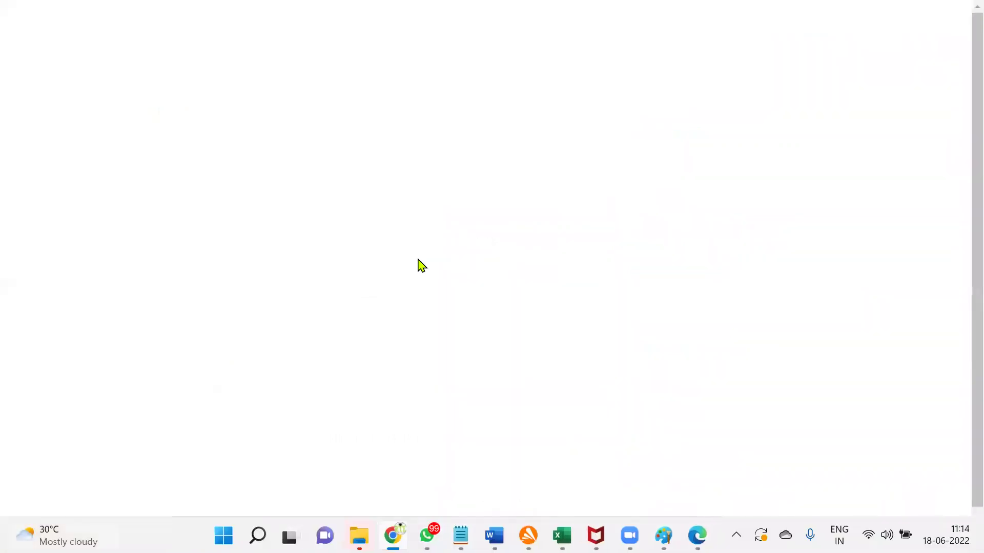
click(263, 59)
click(286, 163)
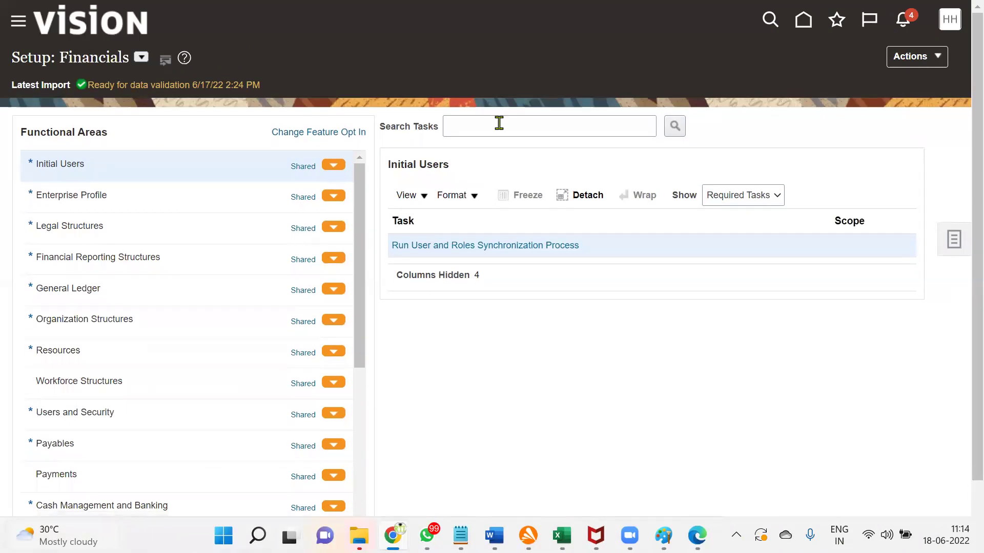
click(499, 124)
click(532, 163)
click(683, 126)
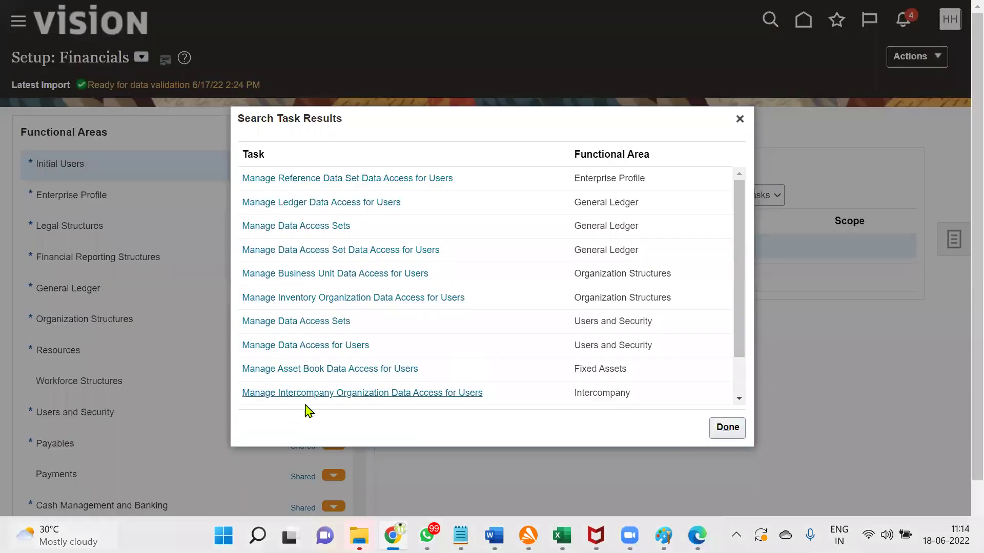
click(314, 346)
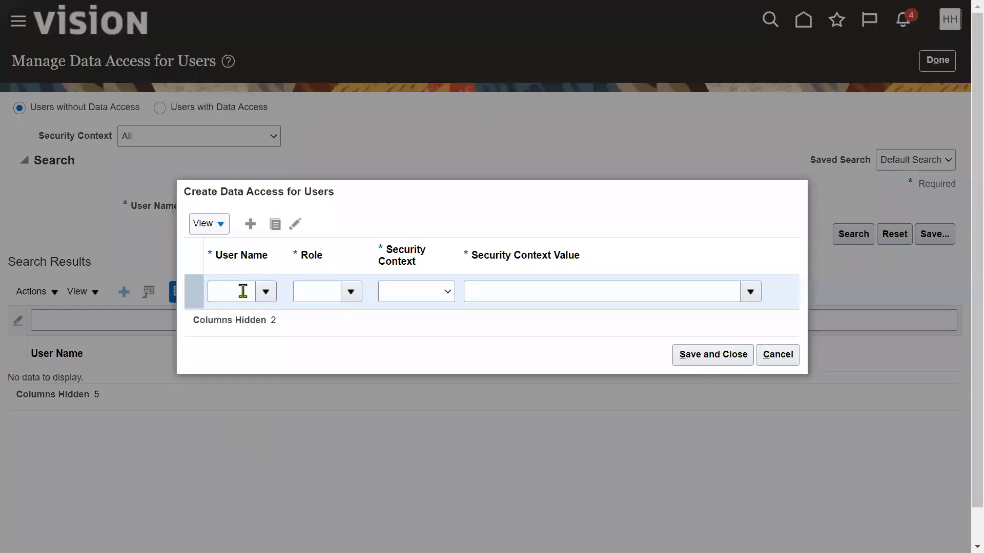
Step: Give the buyer General Accountant access with data access set context US Primary Ledger
click(241, 292)
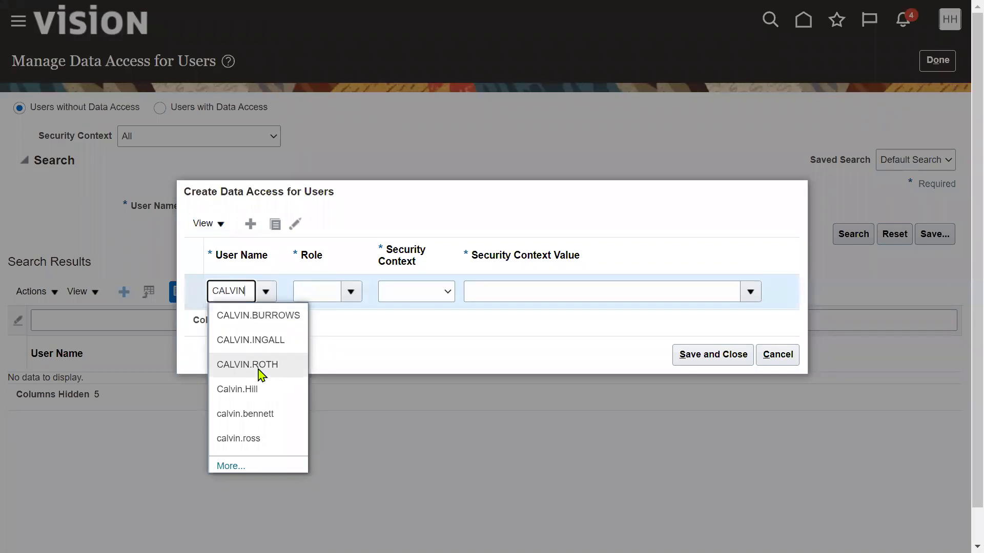
click(258, 369)
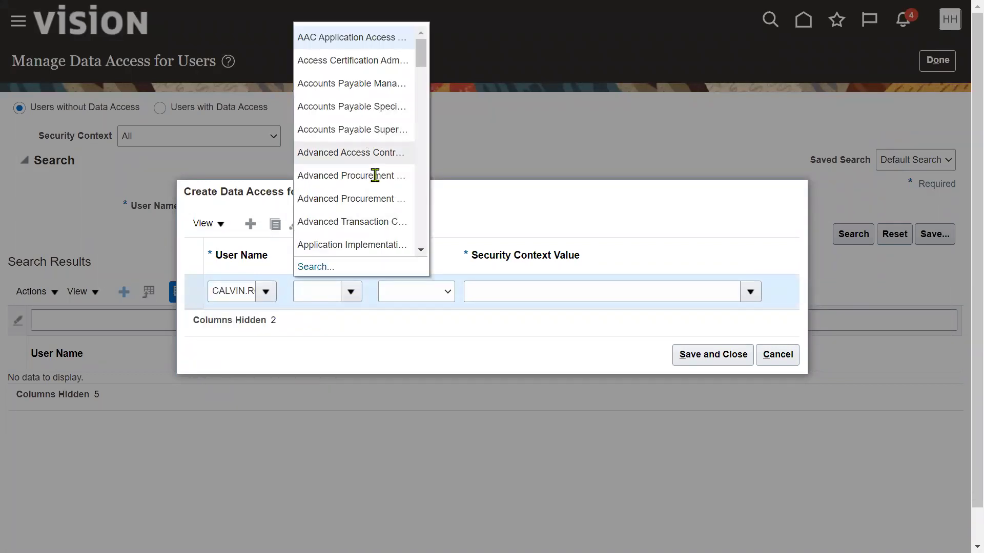
scroll(378, 197, down, 2)
scroll(377, 197, up, 2)
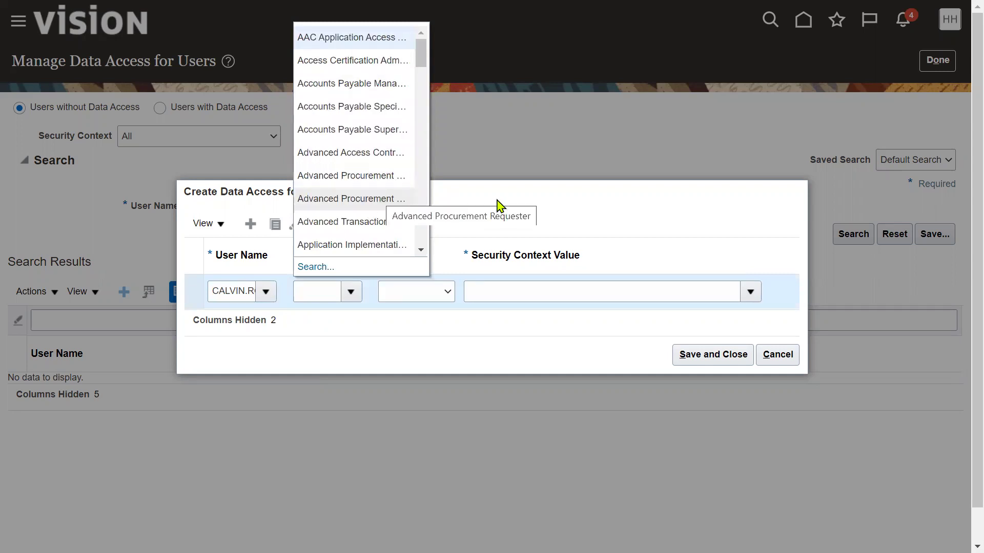
scroll(374, 175, down, 6)
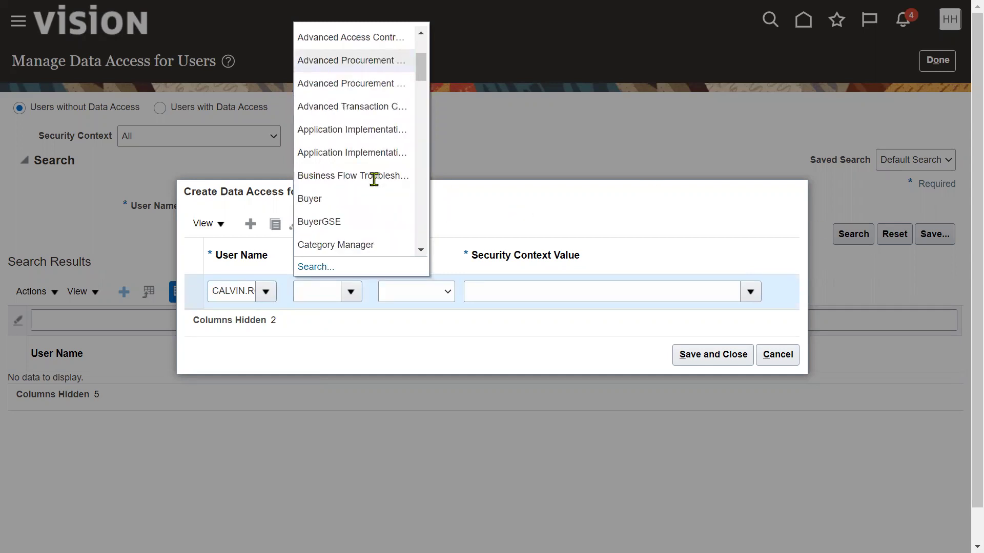
scroll(358, 209, down, 8)
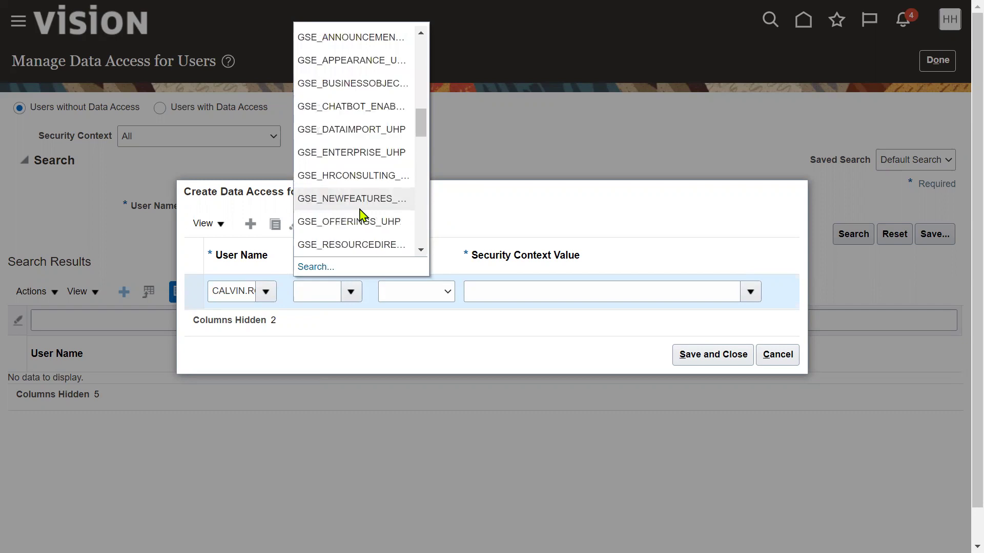
click(356, 153)
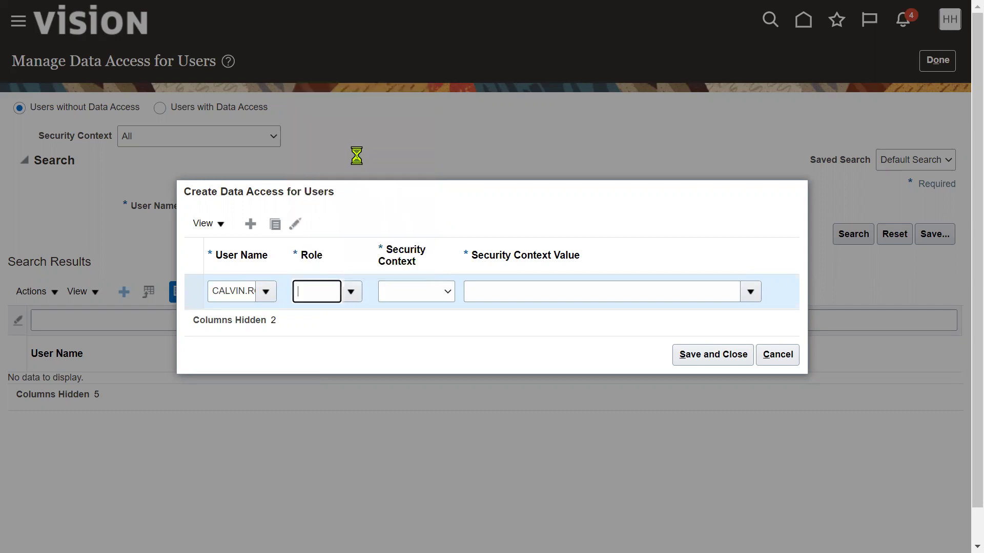
click(429, 293)
click(428, 307)
click(509, 293)
text(US P)
click(543, 315)
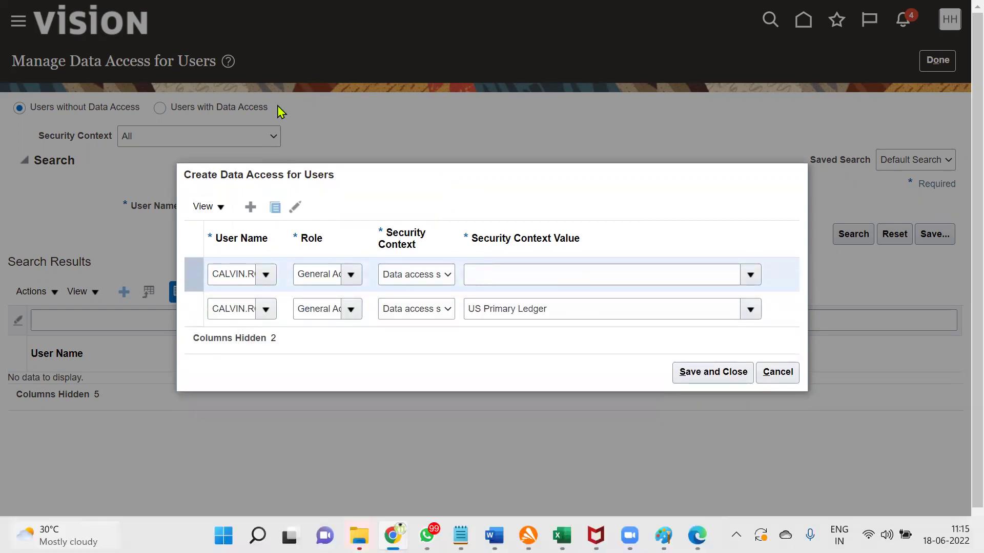
Step: Add the General Accounting Manager role to the second row and save both entries
click(351, 275)
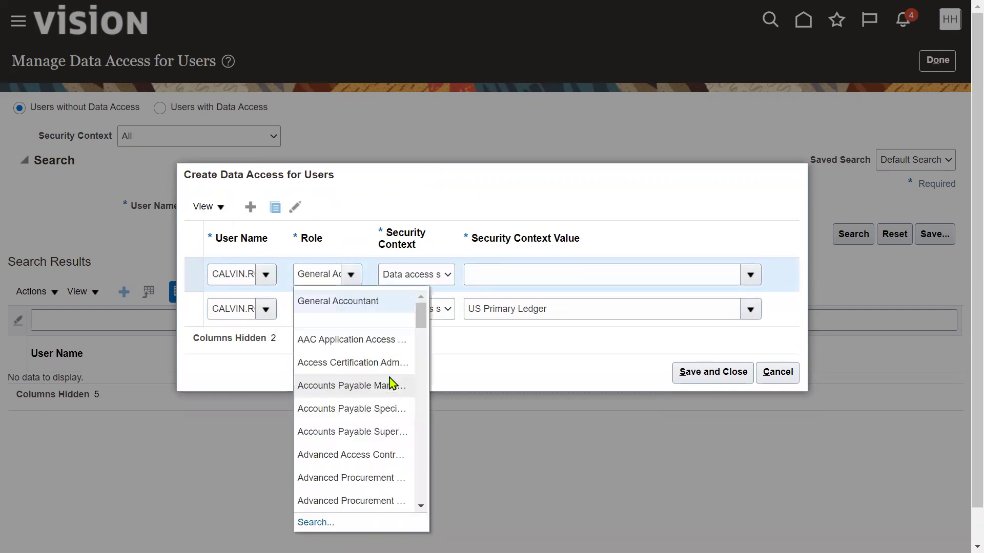
scroll(385, 451, down, 3)
scroll(369, 451, down, 10)
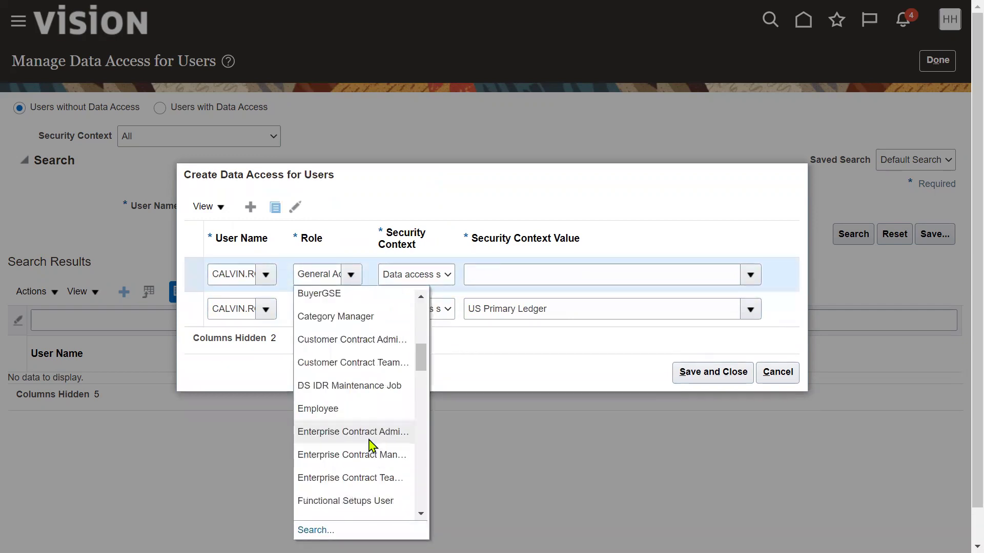
scroll(369, 443, down, 3)
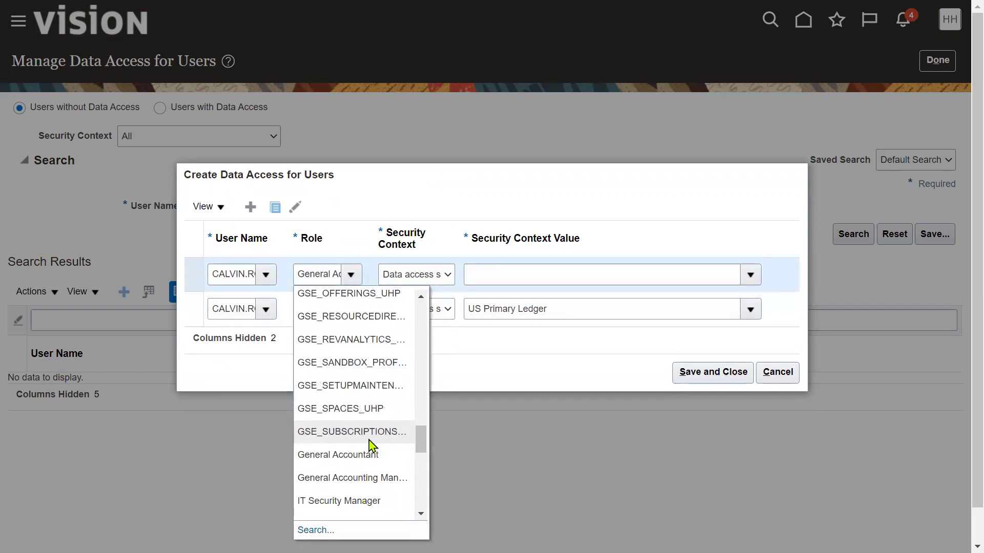
click(369, 474)
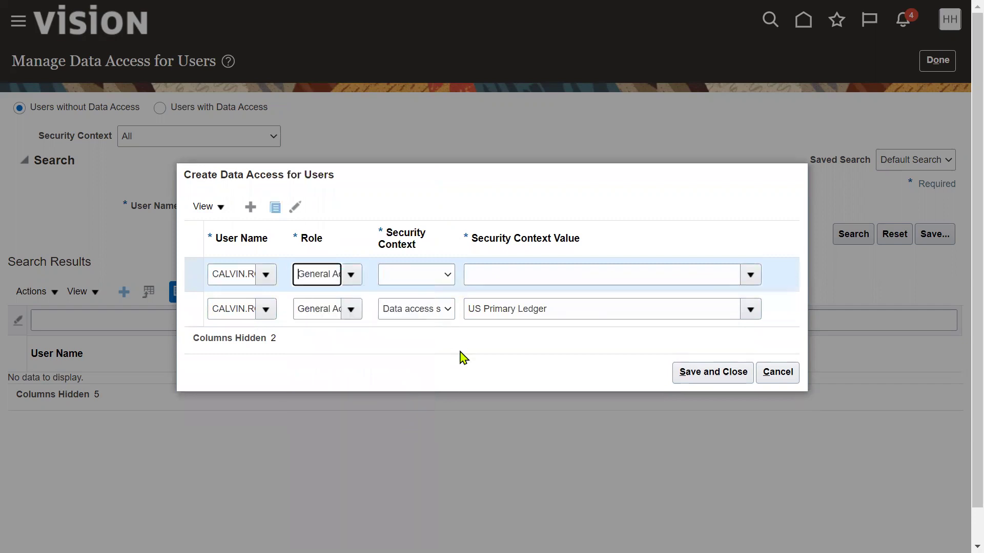
click(722, 366)
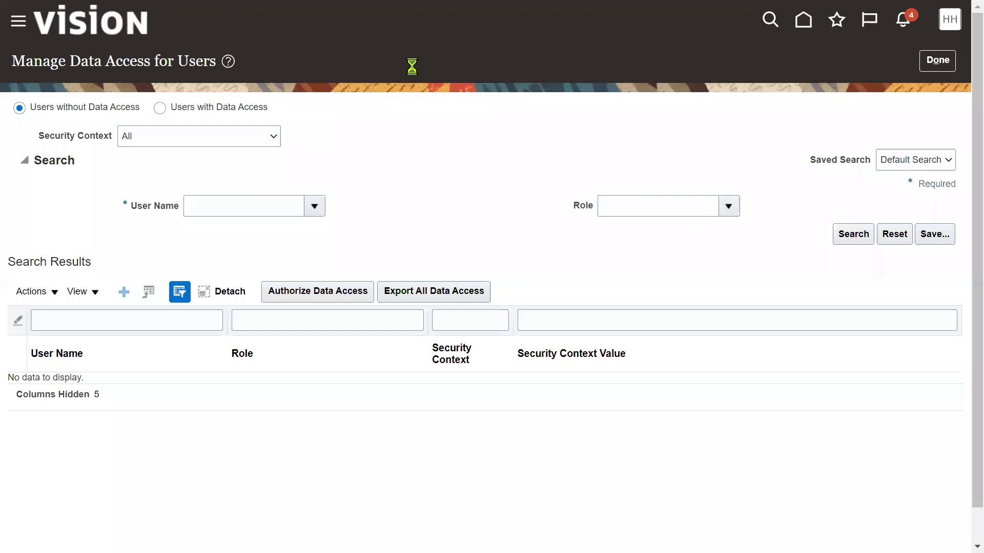
click(953, 60)
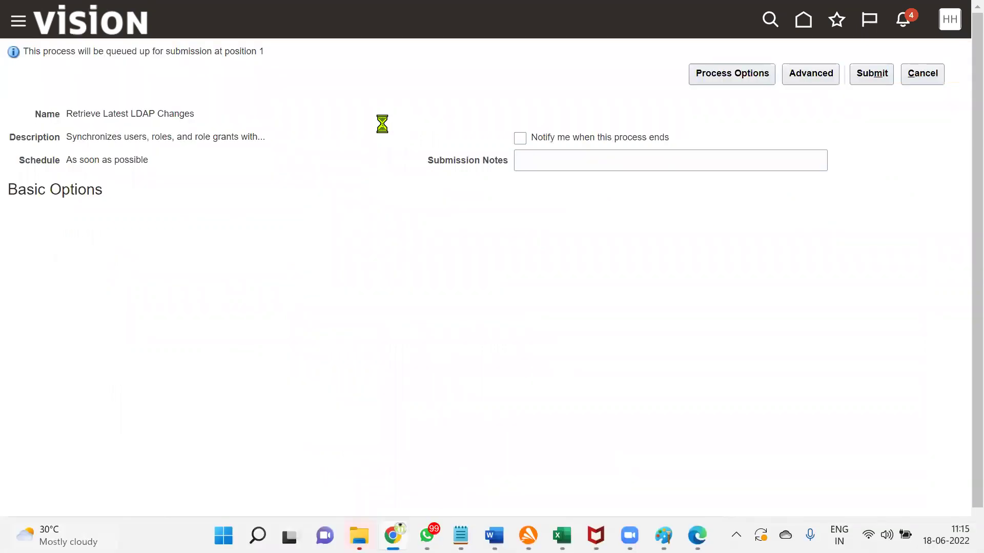
Step: Attempt Retrieve Latest LDAP Changes twice, then cancel it and open the account menu
click(865, 77)
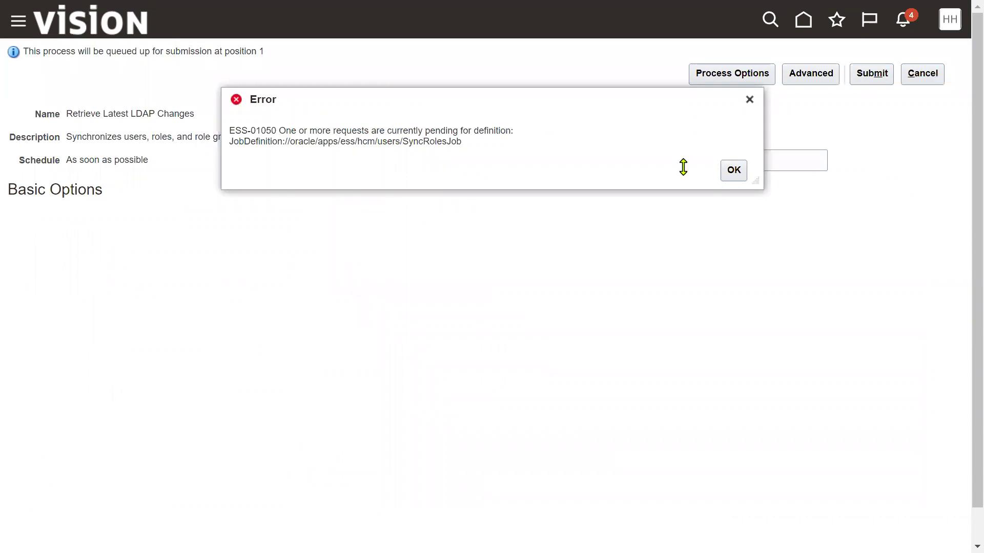
click(728, 175)
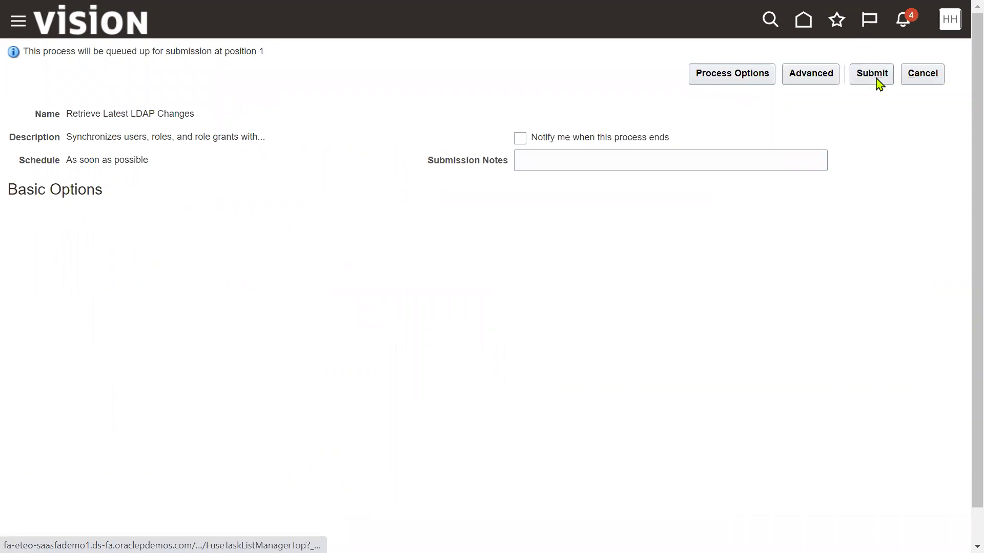
drag(31, 51, 180, 63)
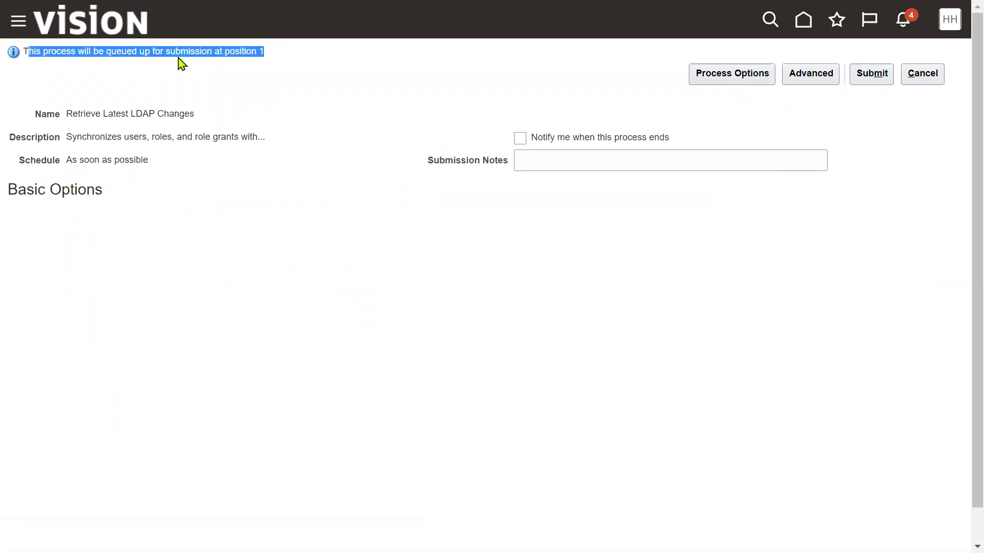
click(197, 73)
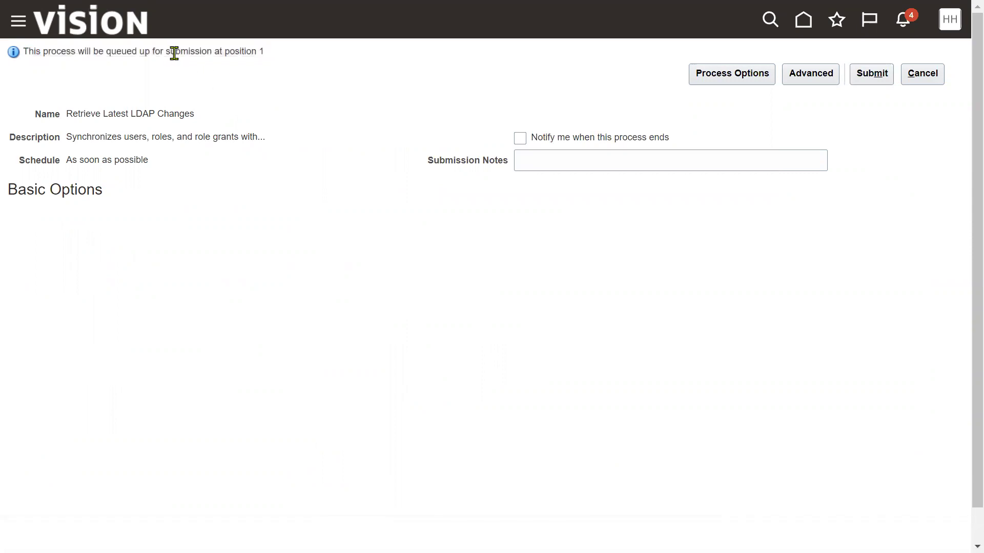
drag(166, 53, 175, 55)
click(870, 75)
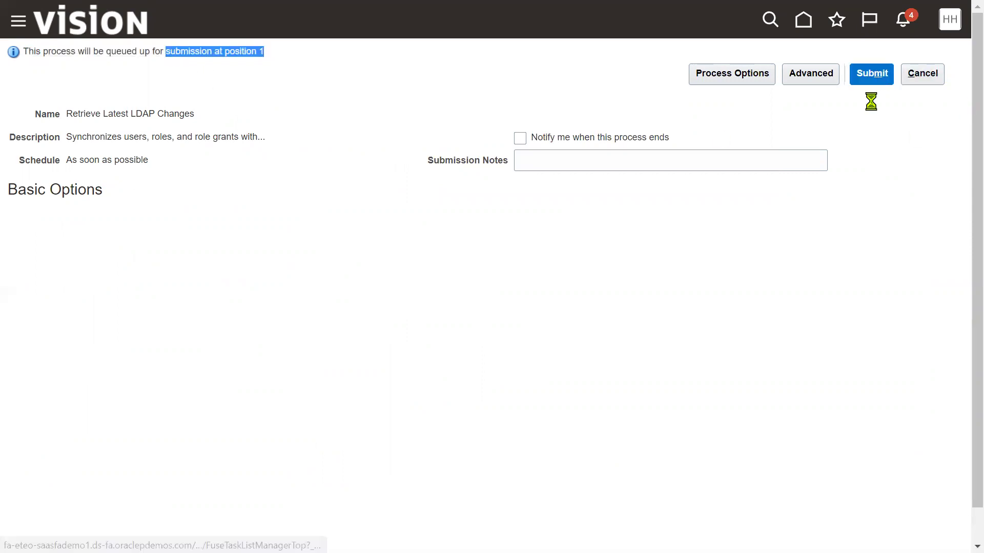
click(728, 173)
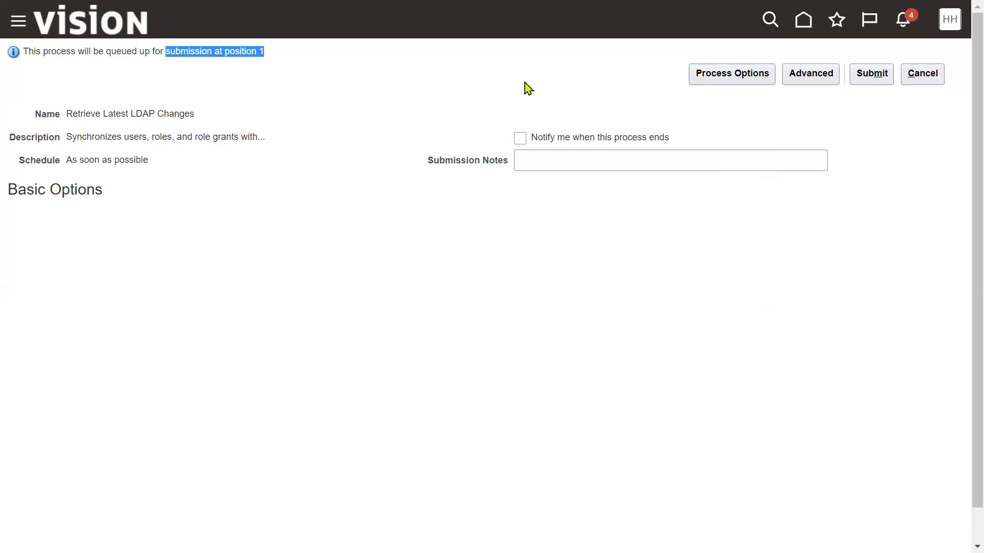
click(936, 75)
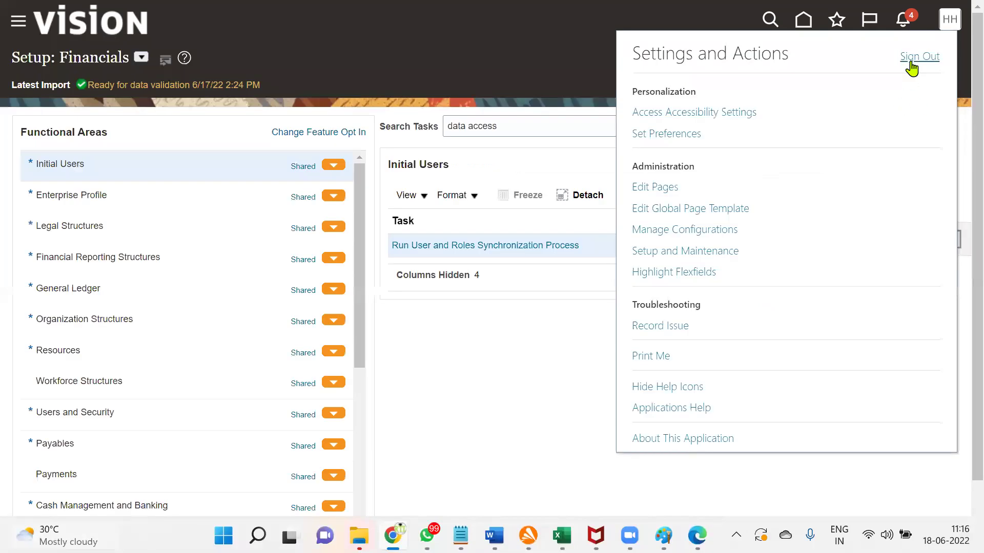
click(913, 59)
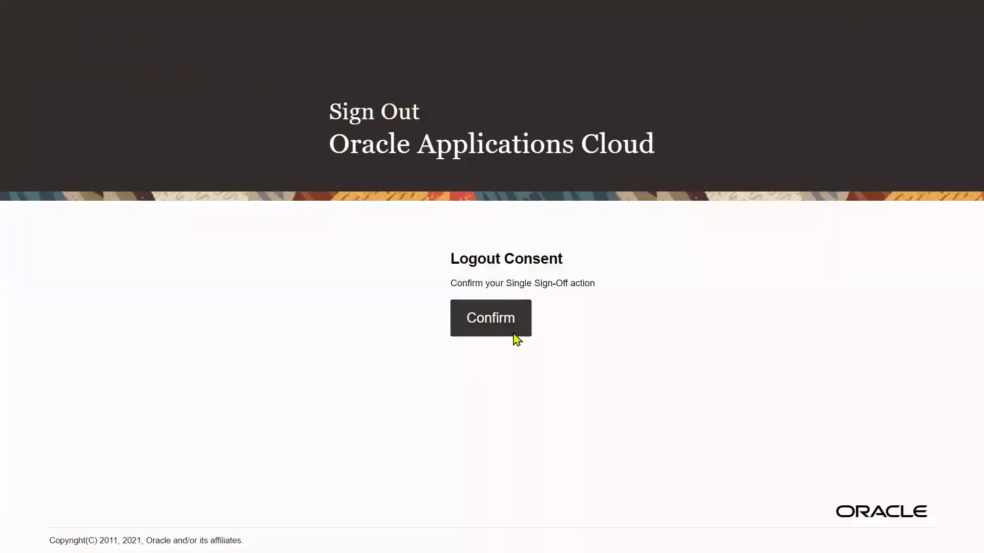
Step: Sign out and sign back in with the procurement manager's saved username
click(512, 330)
key(ctrl+a)
text(c)
click(490, 304)
click(434, 369)
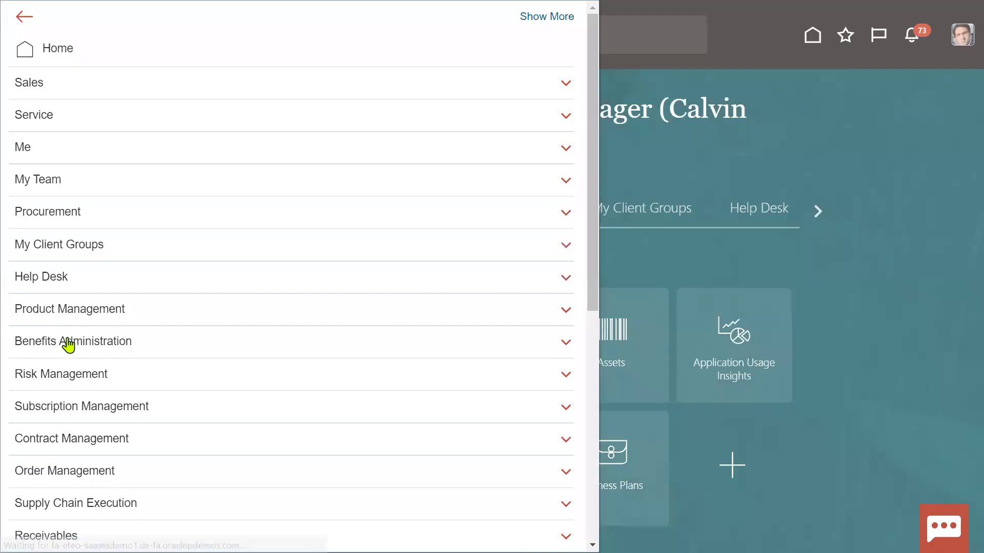
Step: Open the Journals page in the General Accounting work area
scroll(67, 340, down, 4)
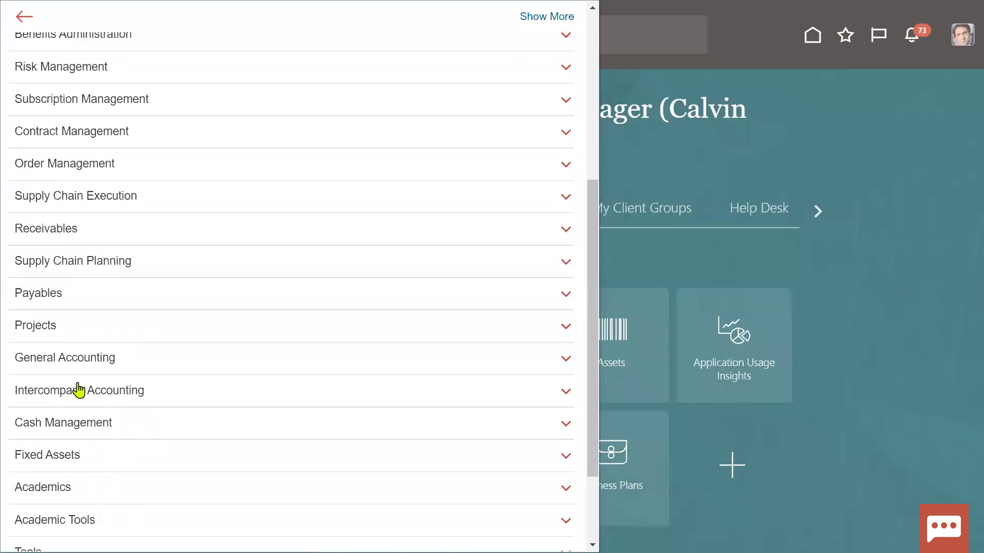
scroll(80, 403, down, 2)
scroll(81, 405, down, 1)
click(69, 248)
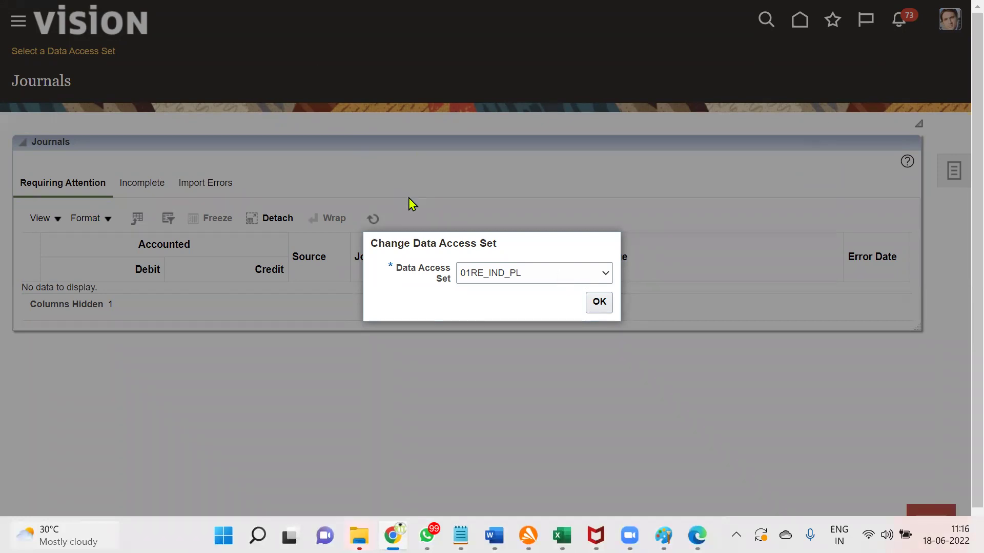
Step: Switch the data access set to US Primary Ledger and open Manage Journals from Tasks
click(482, 275)
drag(599, 330, 607, 501)
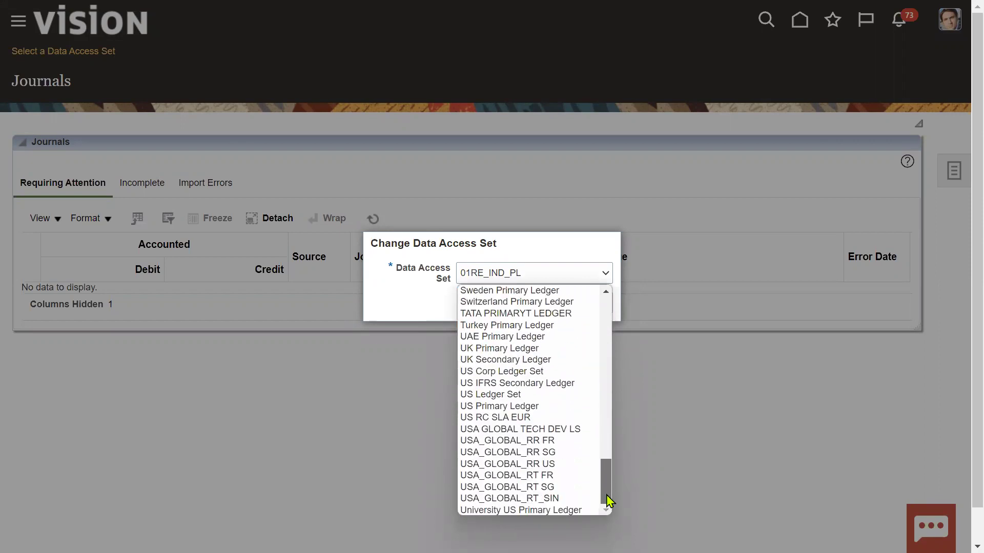
click(547, 407)
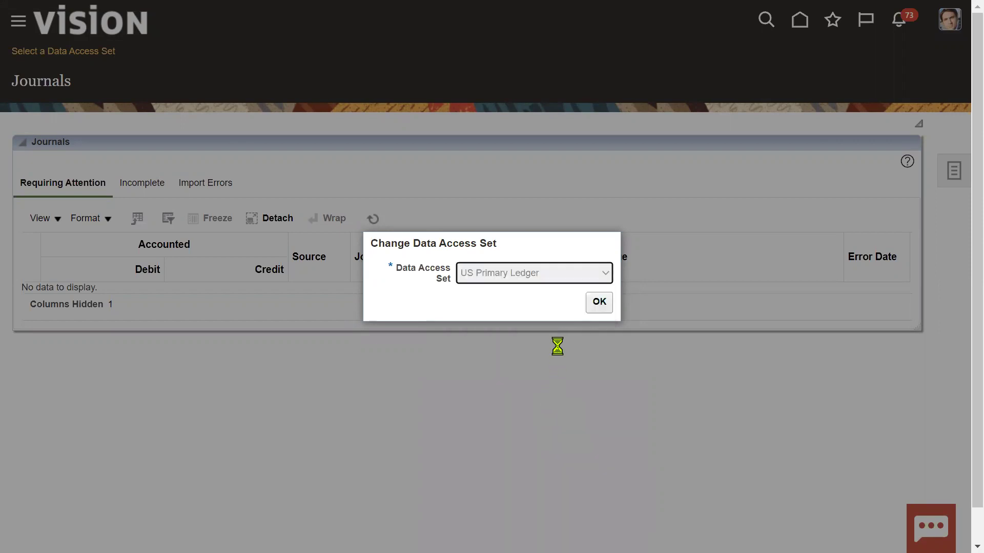
click(596, 308)
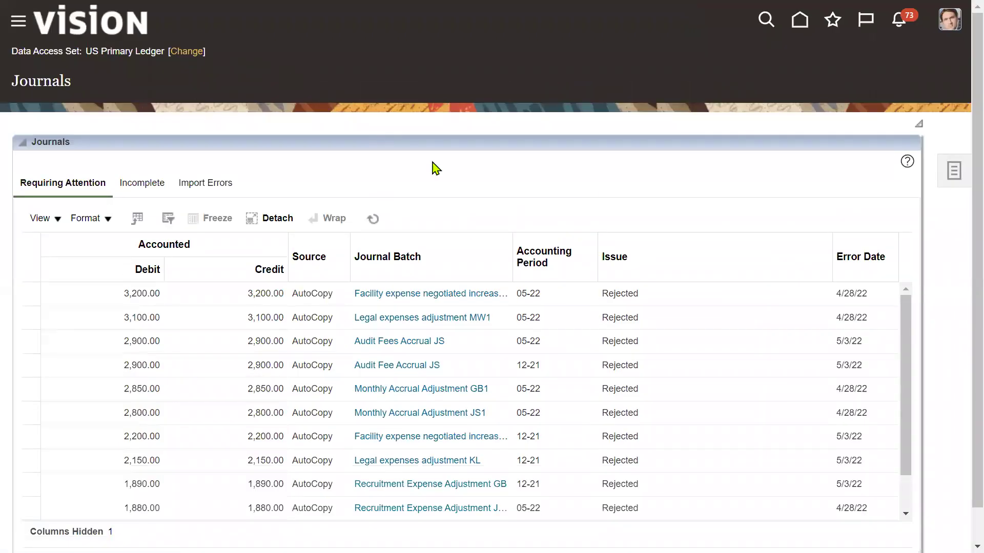
click(951, 178)
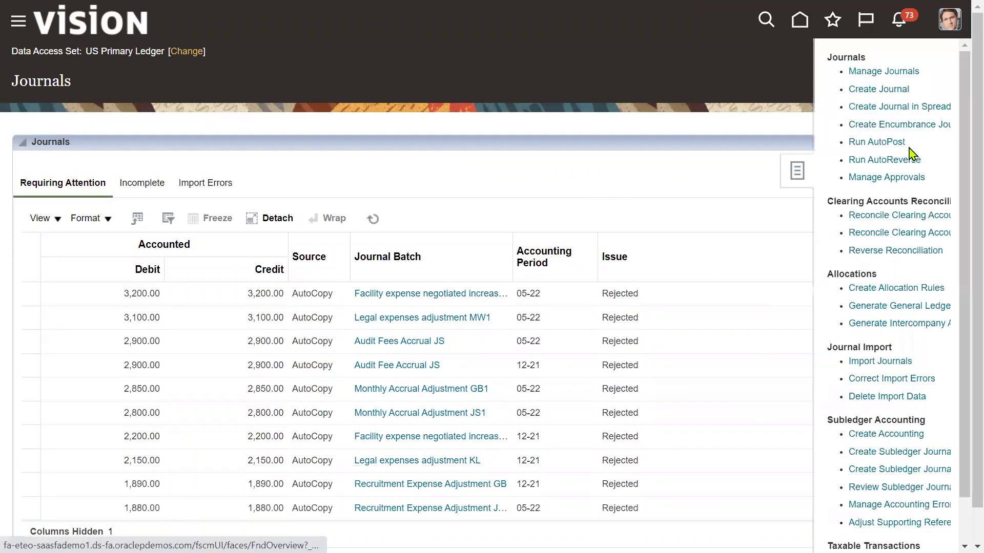
click(886, 74)
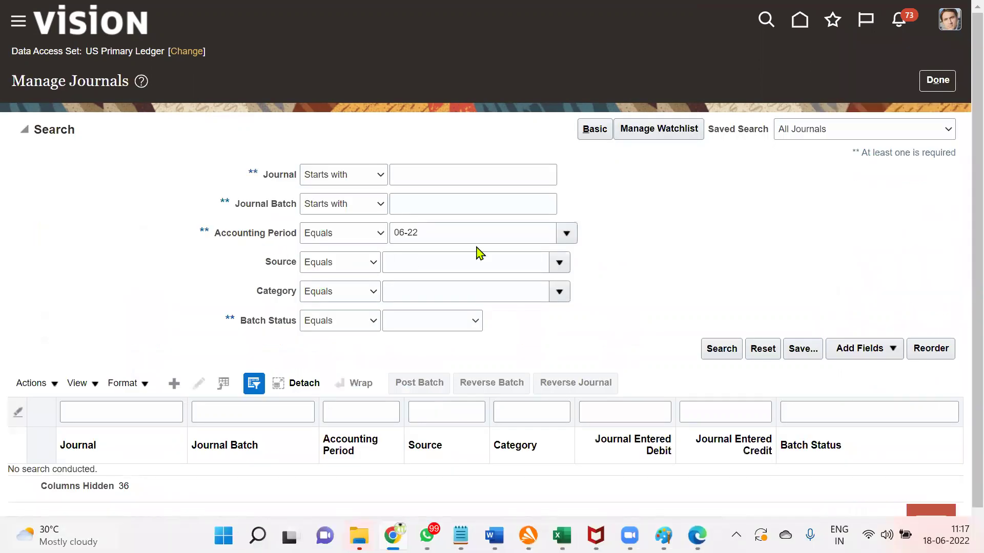
Step: Search Manage Journals for accounting period 06-22 with journal source Payables
click(566, 235)
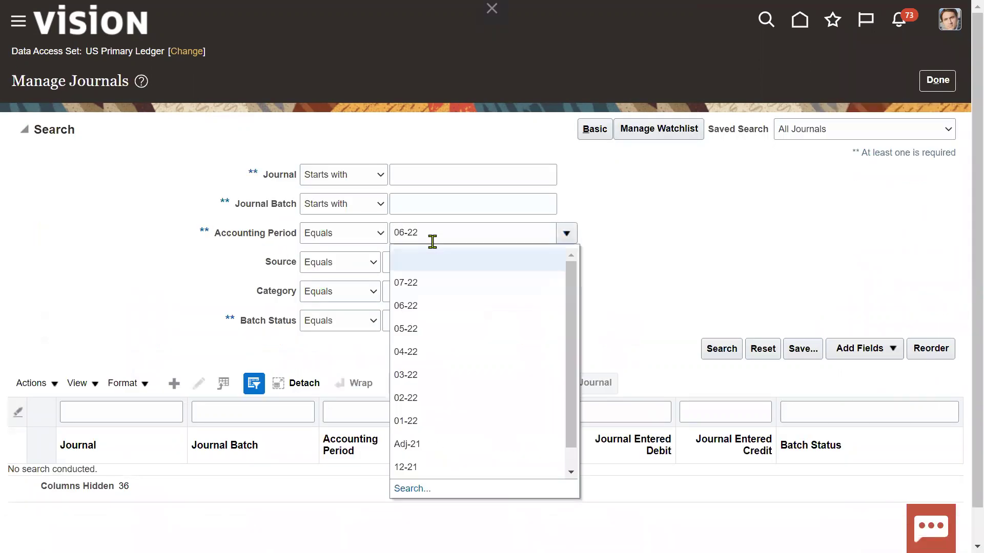
click(415, 307)
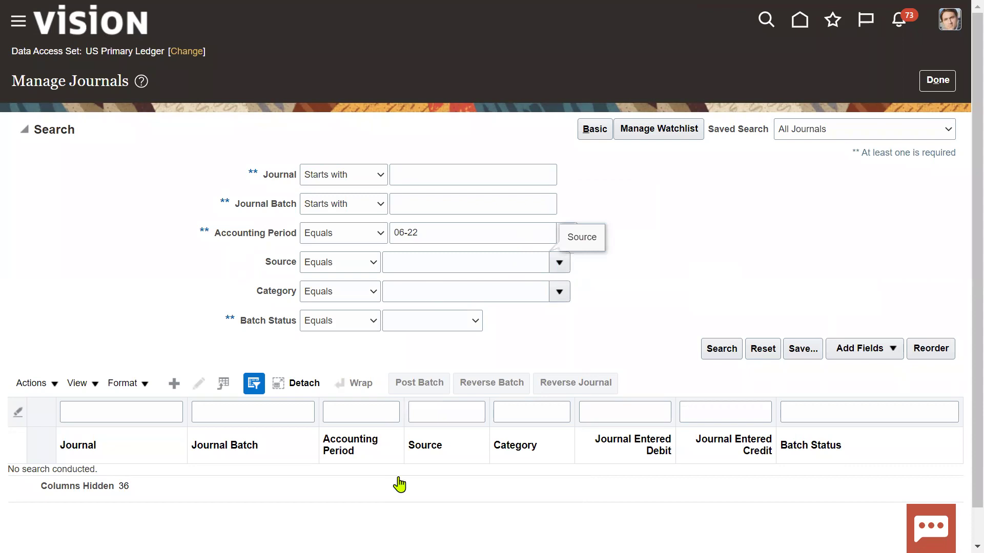
scroll(400, 481, down, 2)
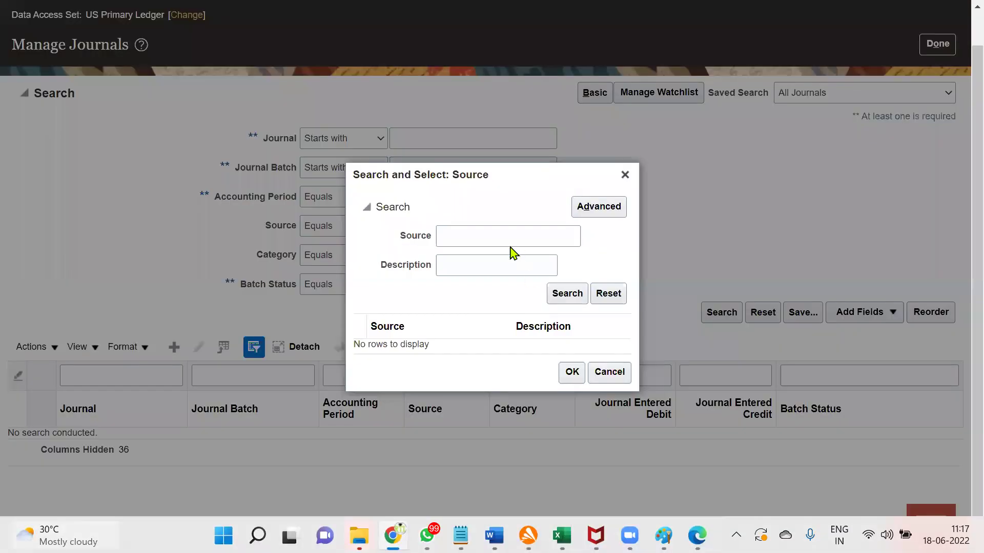
click(506, 240)
text(Paya)
click(567, 294)
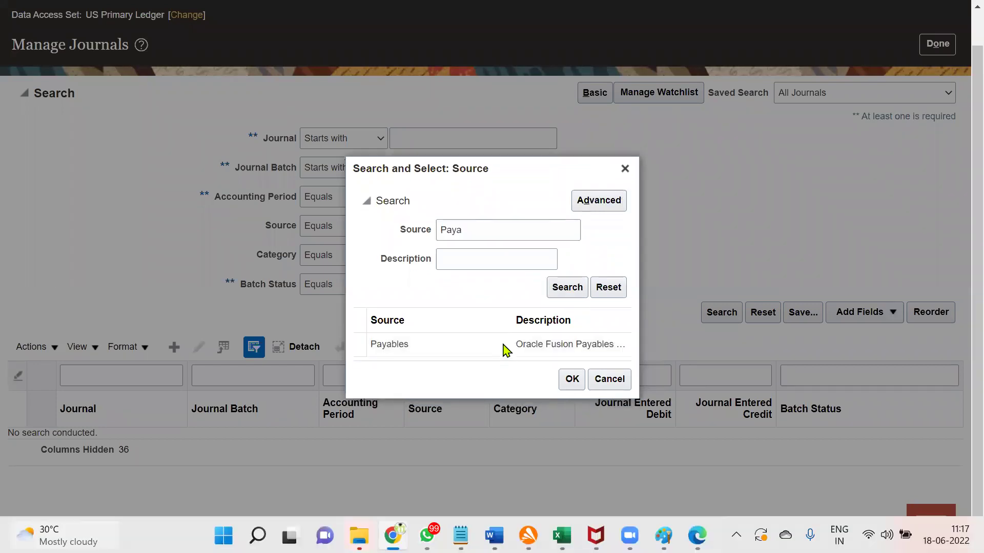
click(504, 346)
click(564, 381)
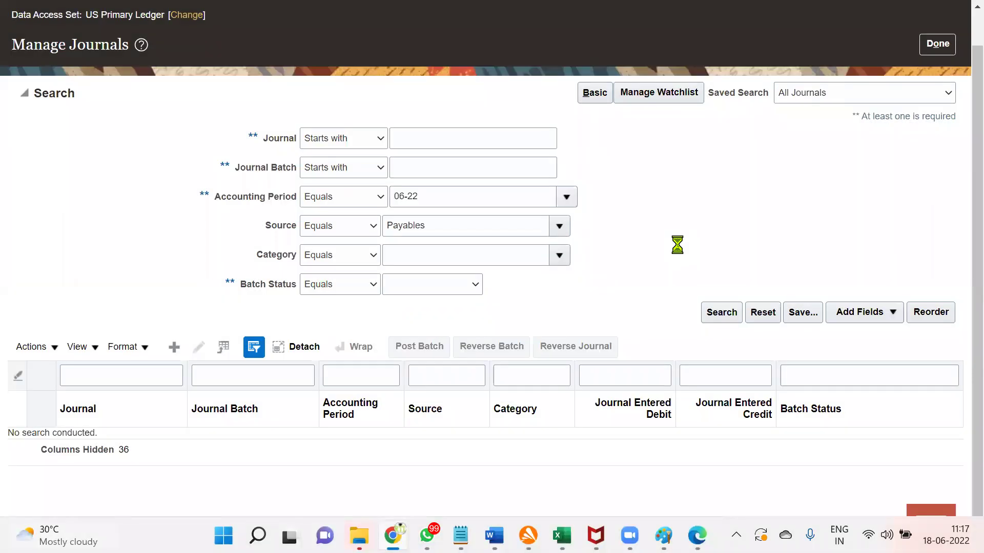
click(718, 317)
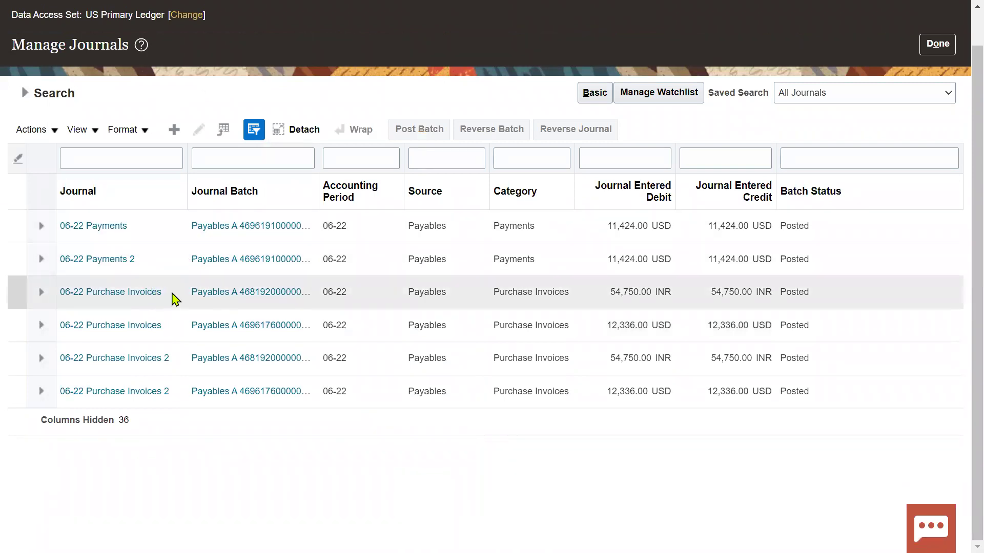
click(432, 300)
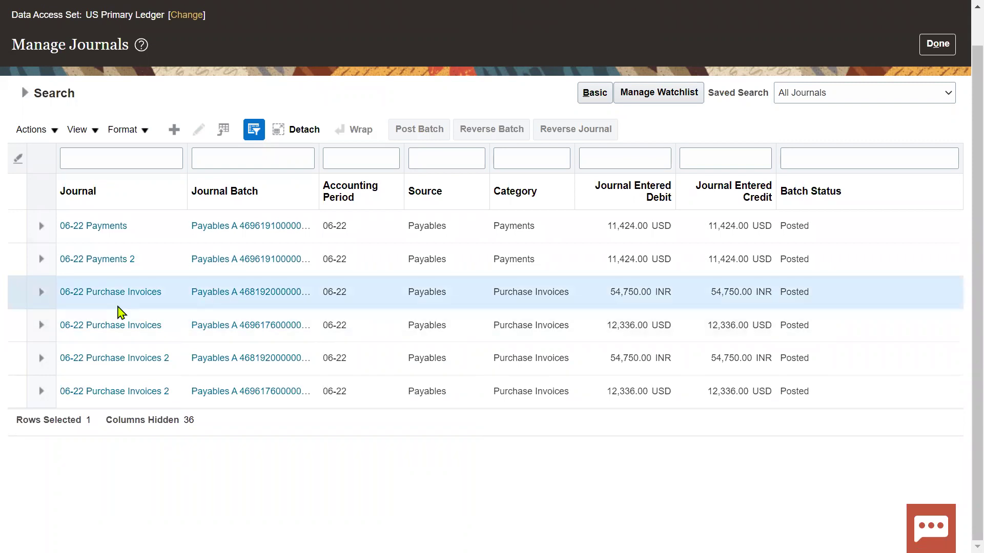
click(114, 293)
scroll(359, 416, down, 3)
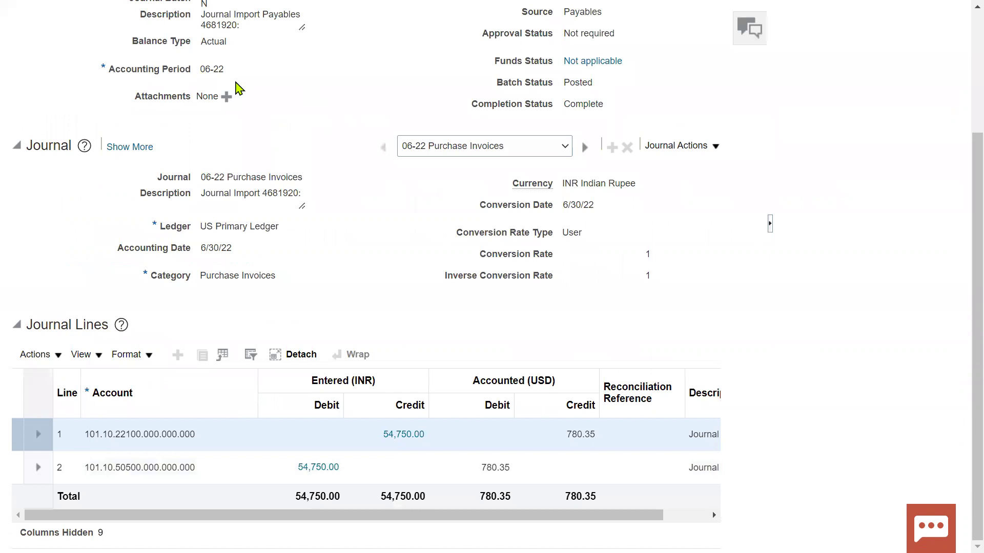
scroll(276, 257, up, 3)
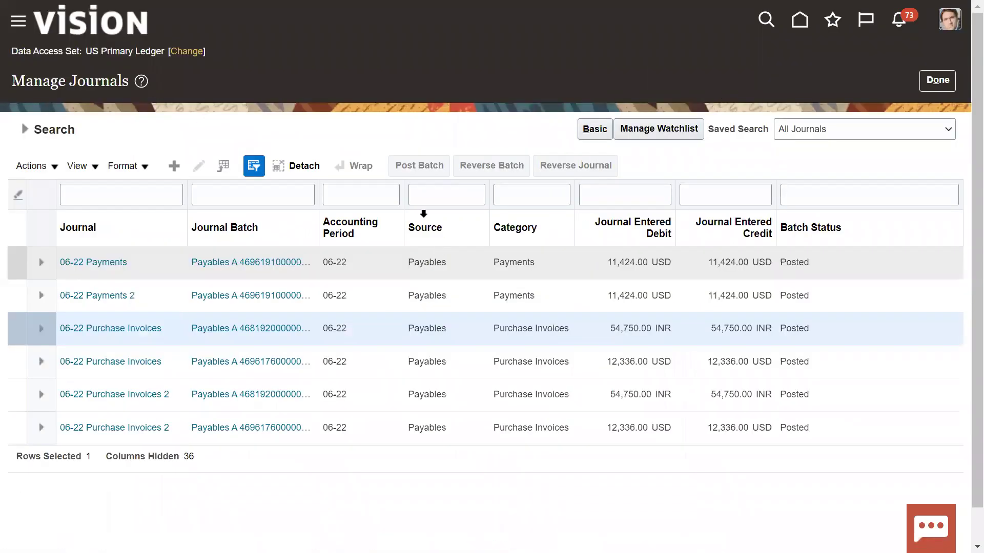
click(121, 263)
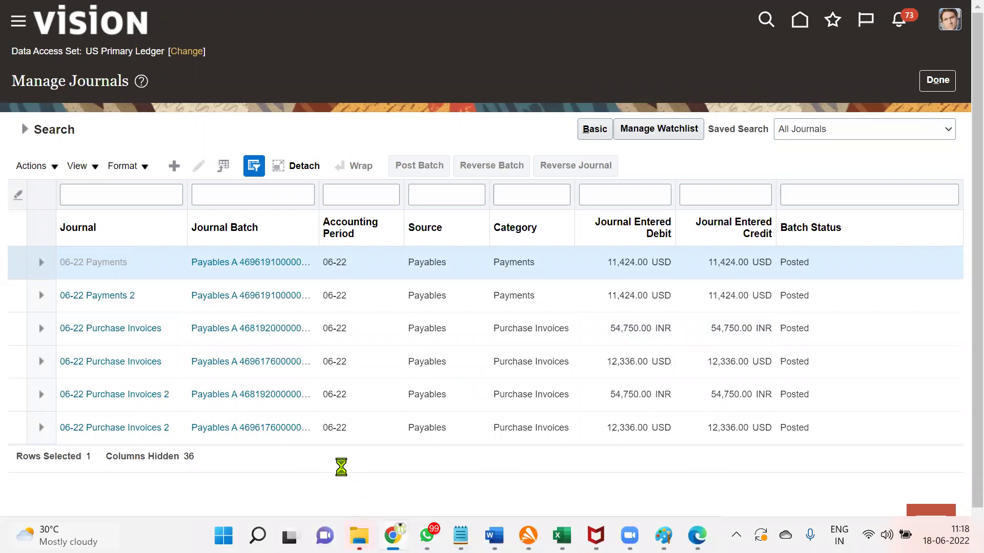
scroll(384, 417, down, 4)
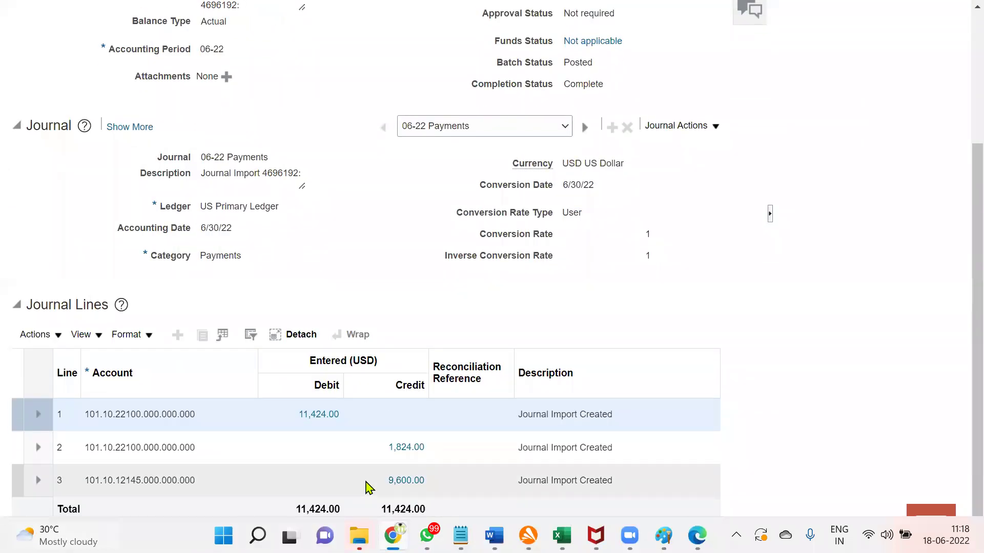
click(332, 480)
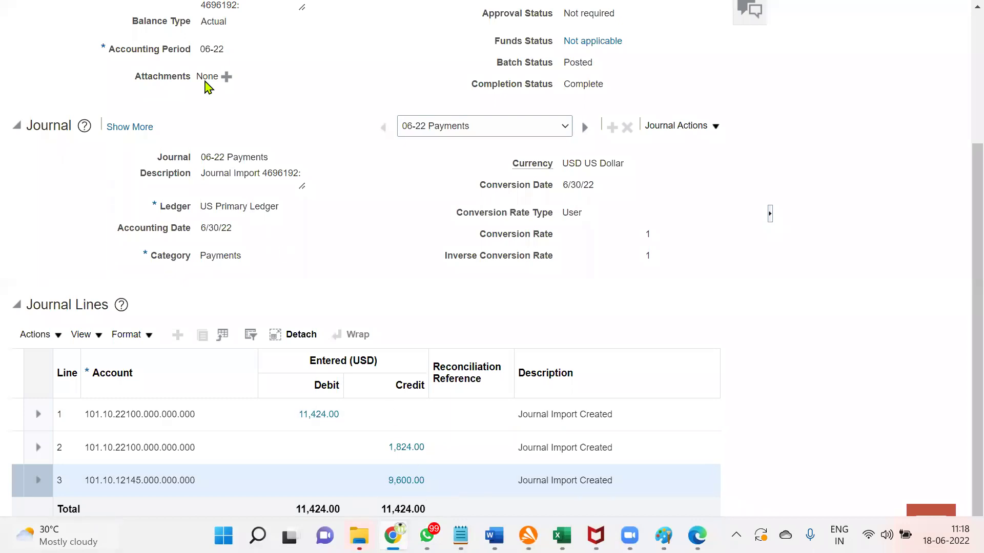
scroll(436, 292, up, 4)
click(728, 76)
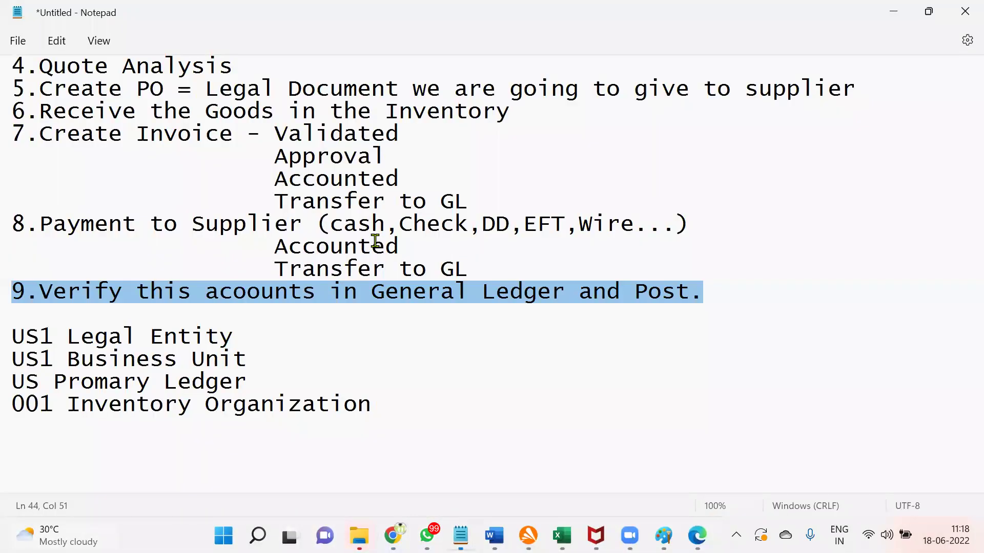
Step: Review the procurement steps in Notepad, then switch to the YouTube 'rtl online training' results
click(492, 466)
scroll(138, 214, up, 3)
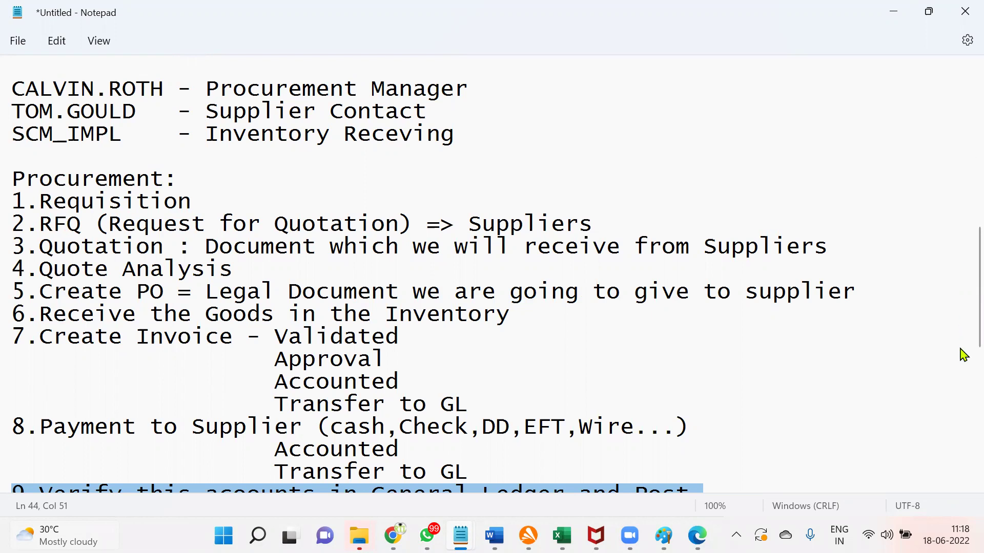
scroll(962, 338, down, 2)
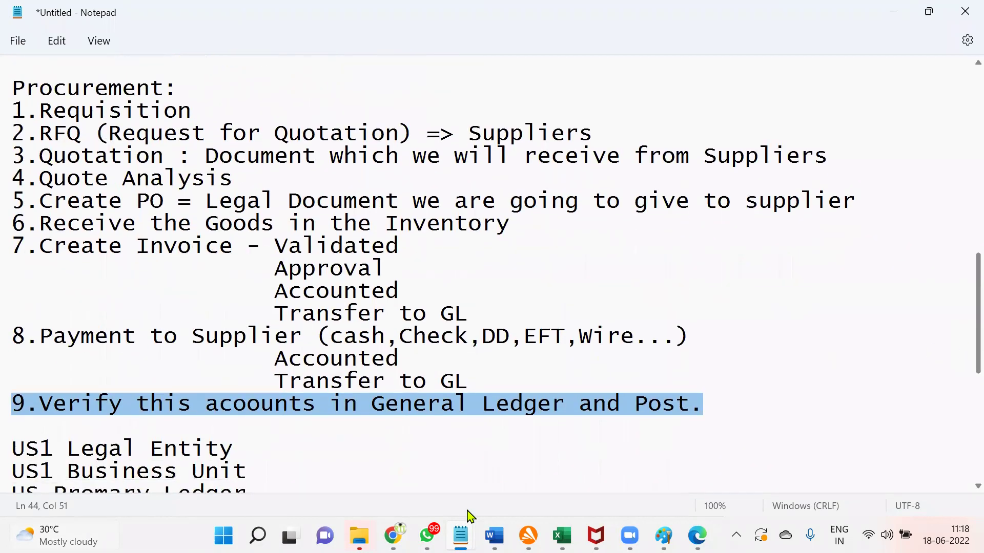
click(394, 451)
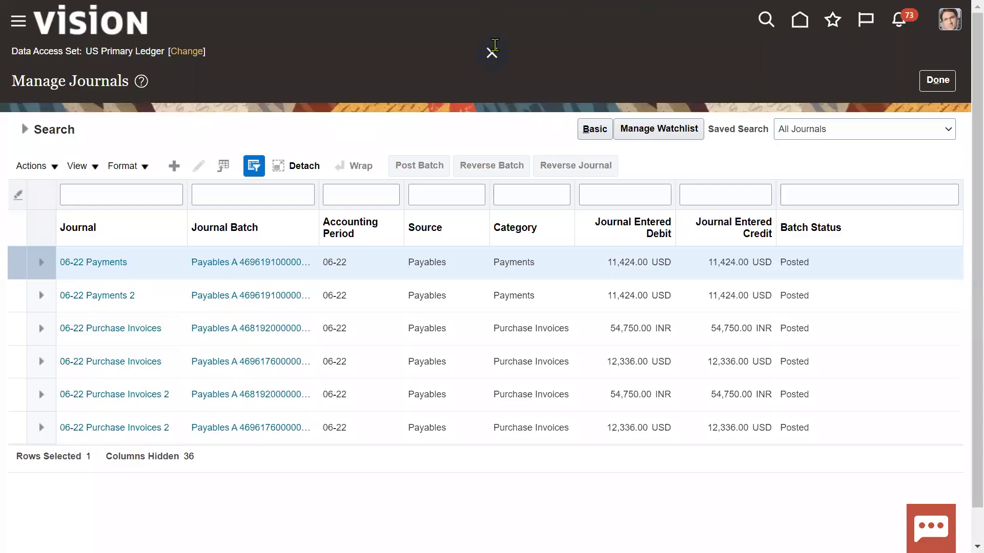
click(492, 49)
click(730, 14)
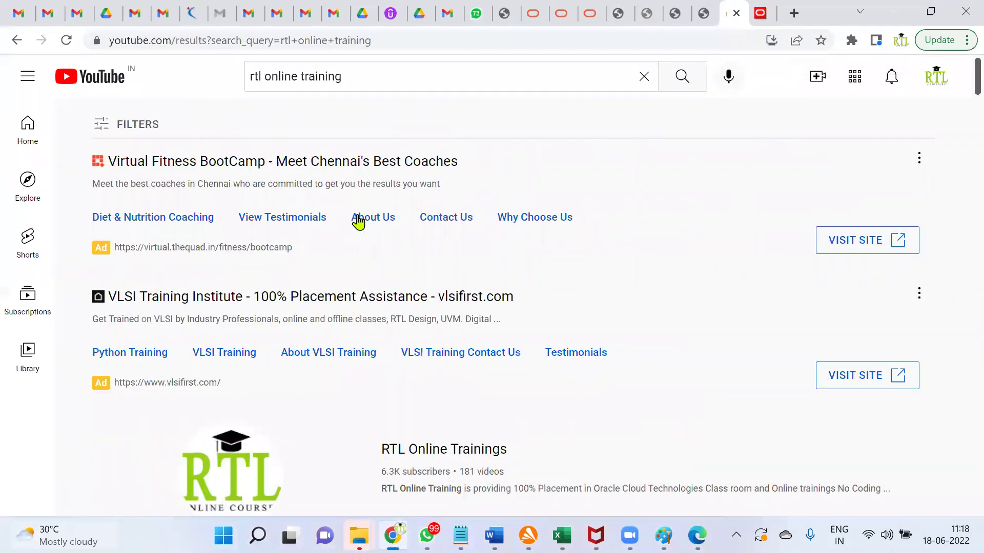
scroll(399, 235, down, 4)
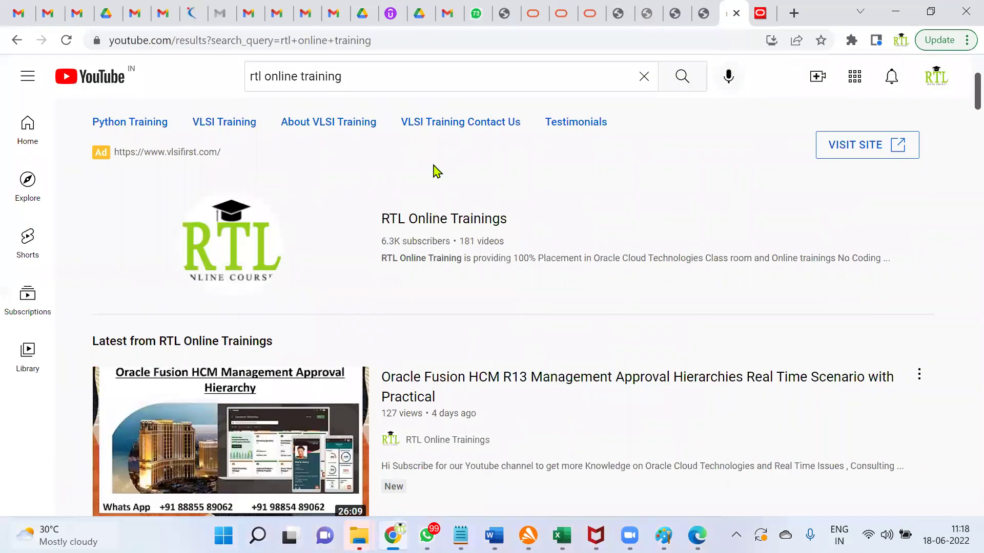